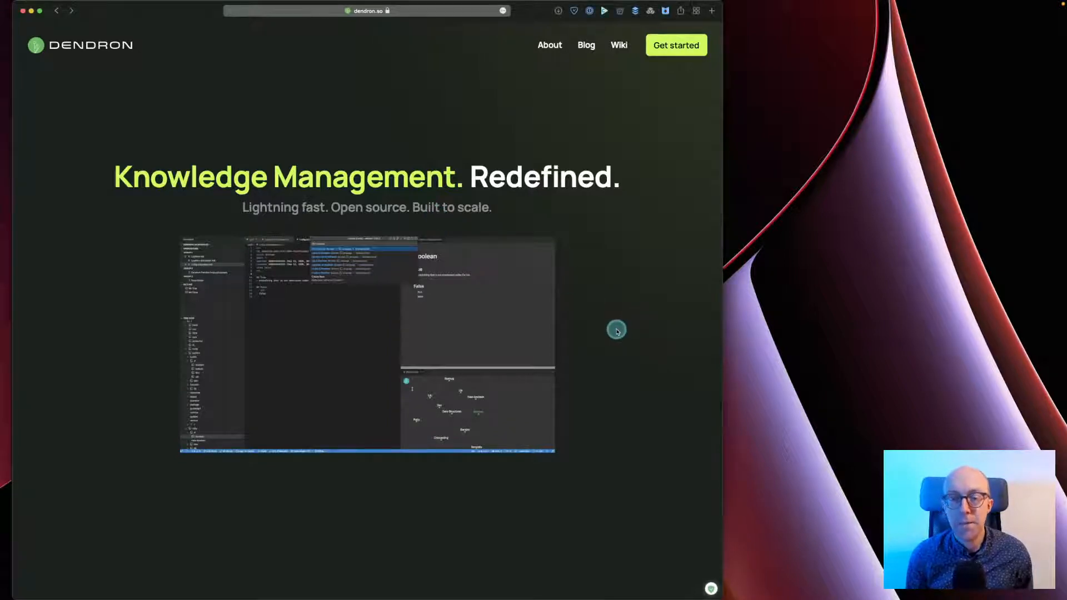
# - Look through the Dendron home page's introduction and its sections on flexible structures, a single source of truth and caching everything
pyautogui.scroll(-1, 617, 332)
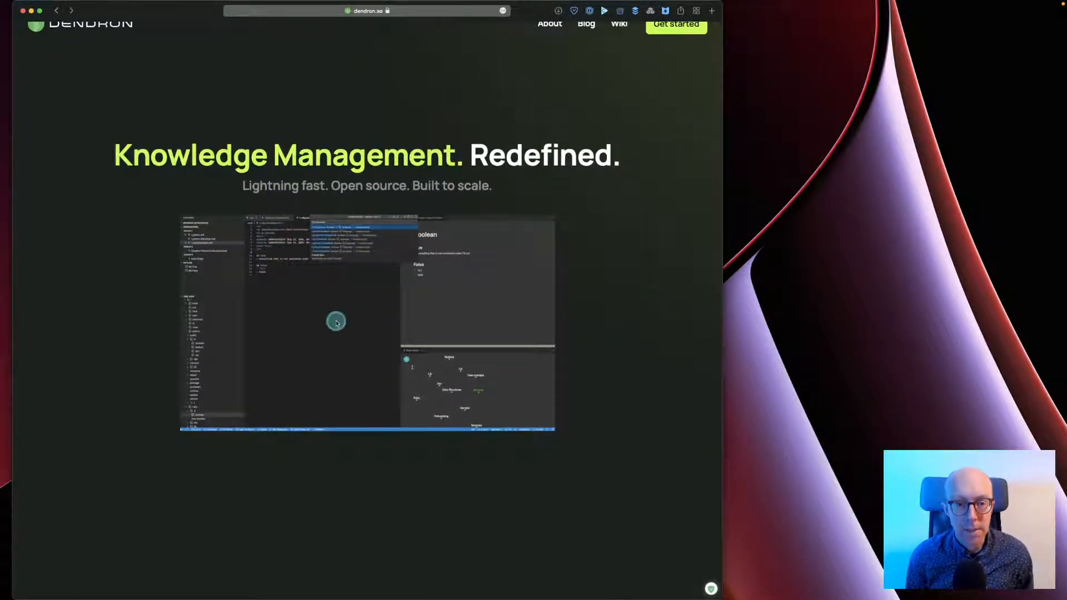
pyautogui.scroll(-2, 334, 323)
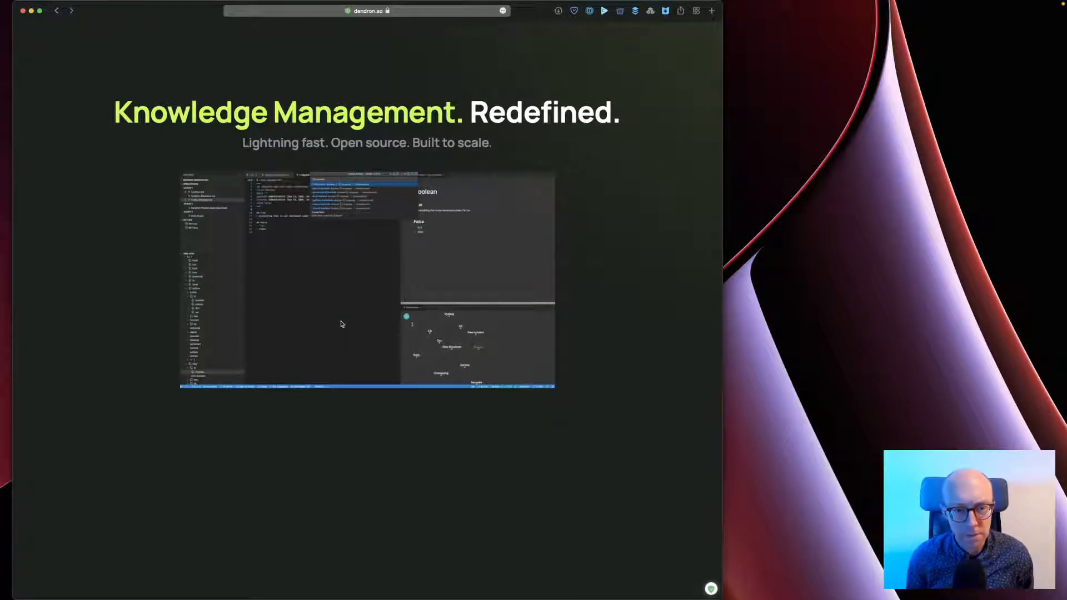
pyautogui.scroll(-1, 341, 324)
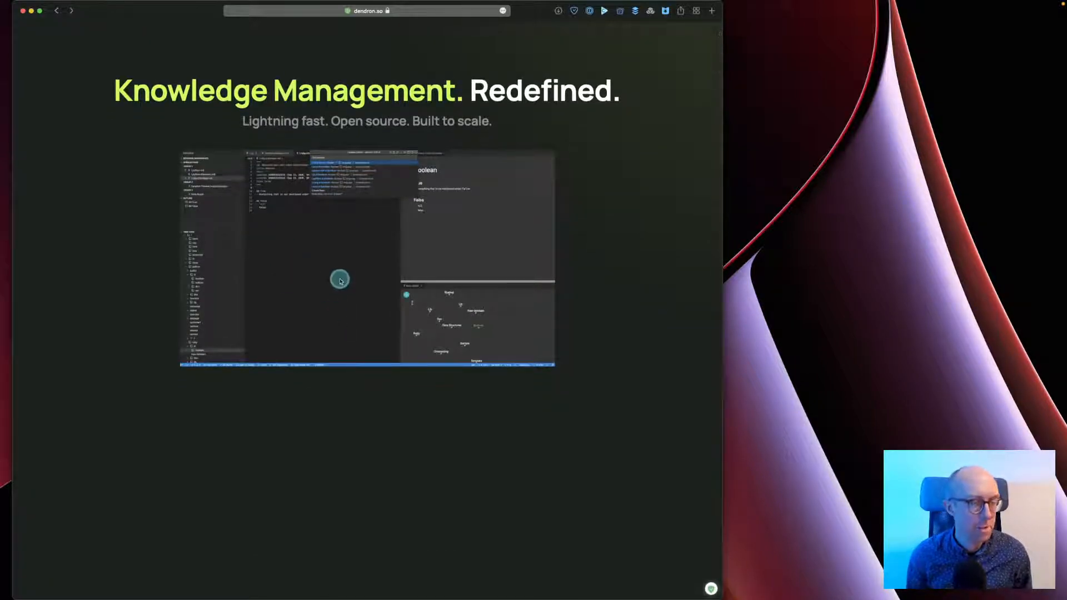
pyautogui.scroll(-10, 340, 281)
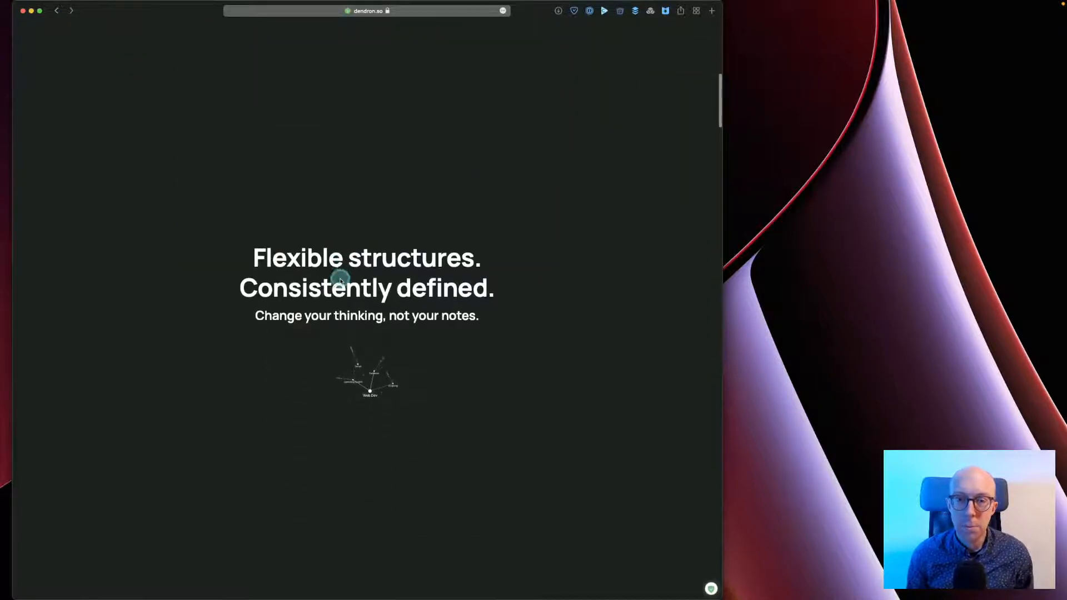
pyautogui.scroll(-8, 340, 278)
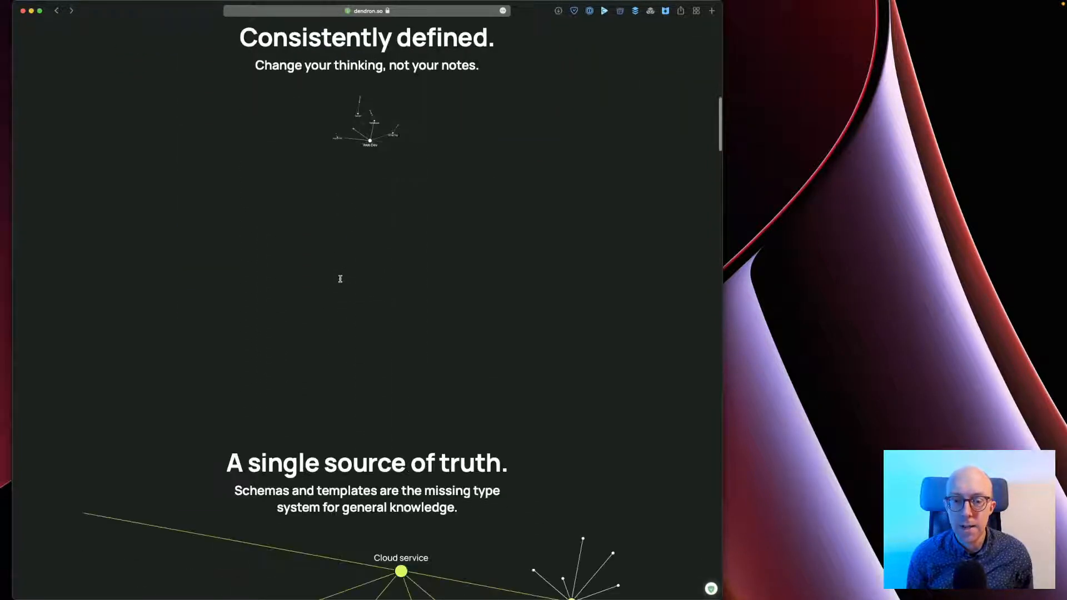
pyautogui.scroll(-8, 340, 279)
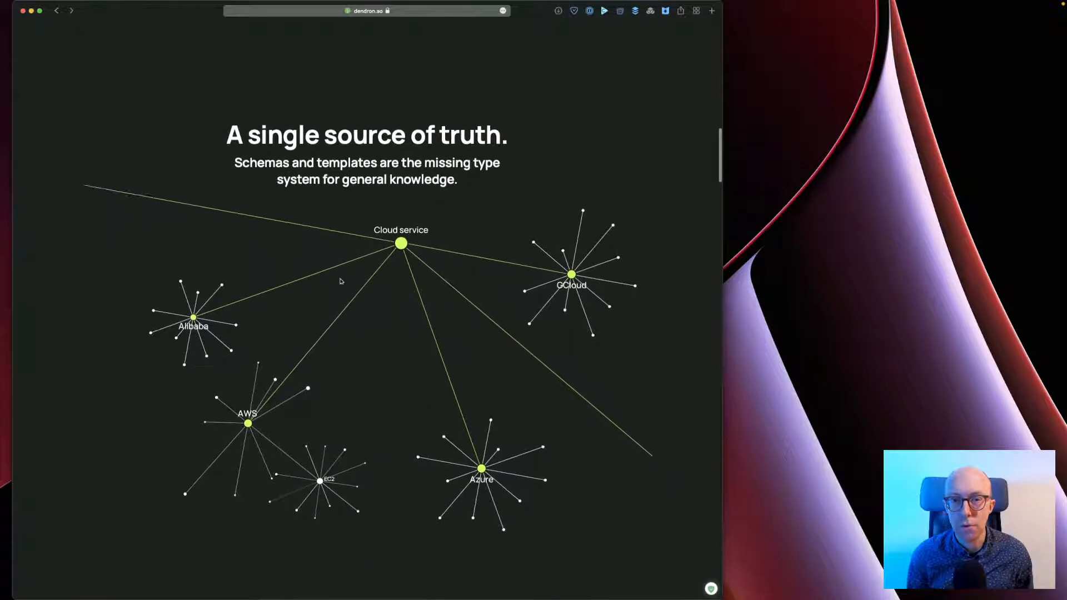
pyautogui.scroll(-1, 340, 281)
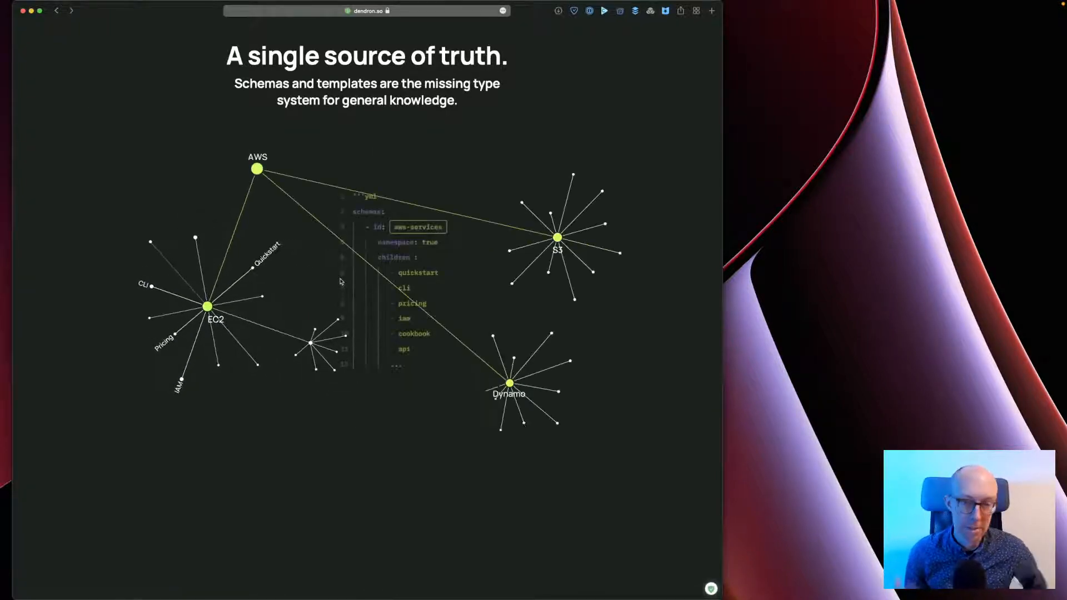
pyautogui.click(347, 279)
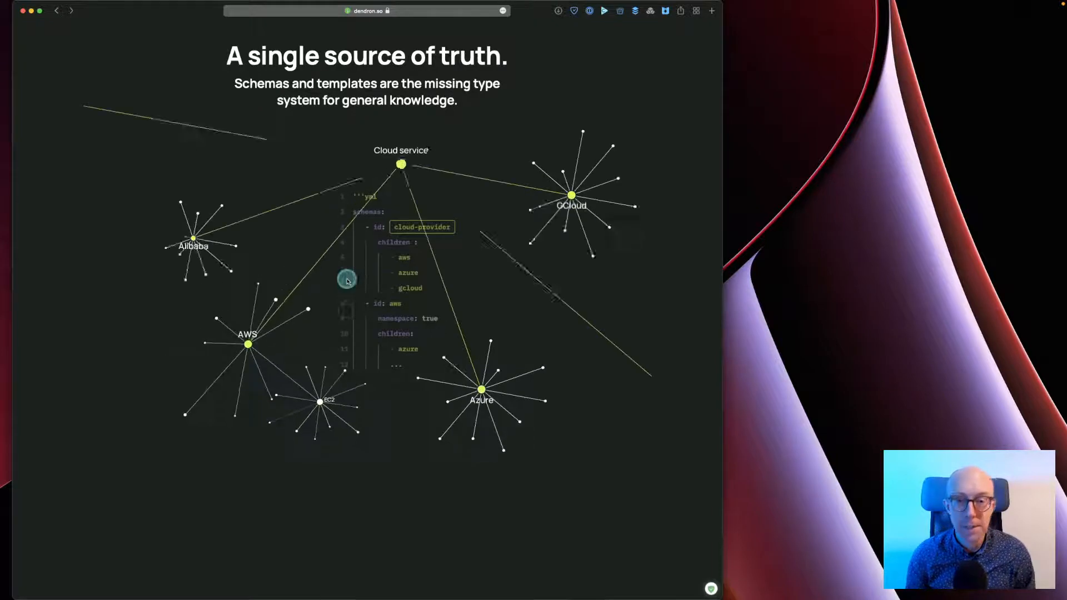
pyautogui.scroll(-10, 346, 279)
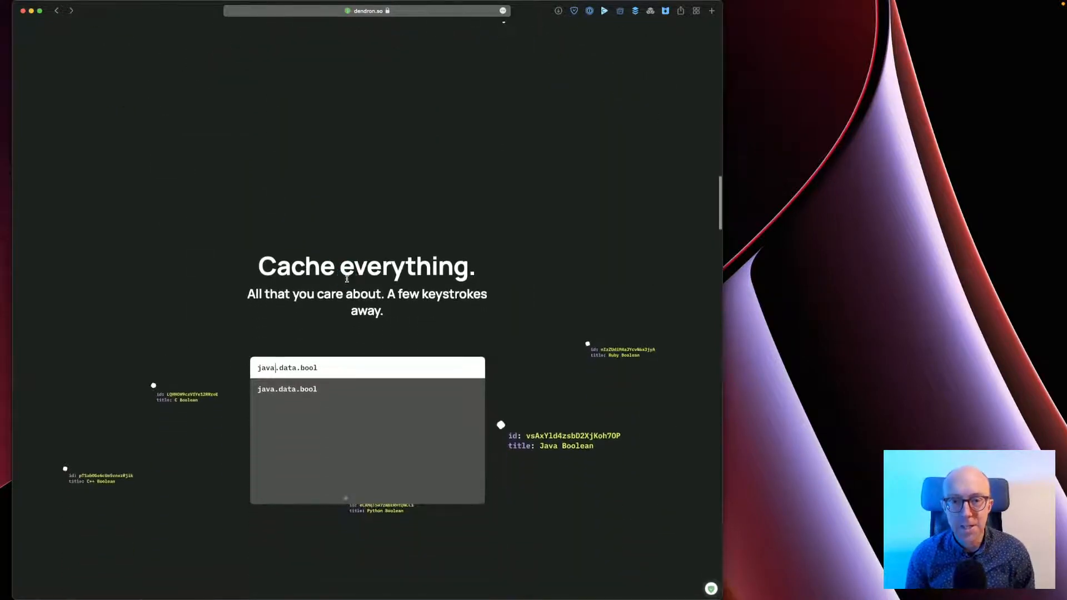
pyautogui.scroll(-3, 347, 279)
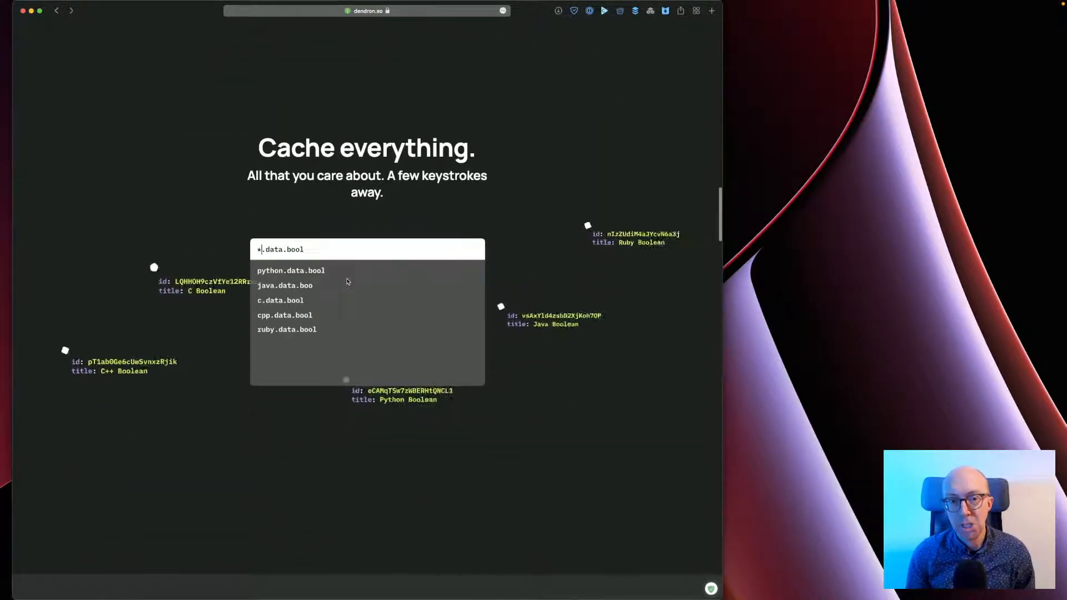
pyautogui.scroll(-1, 348, 282)
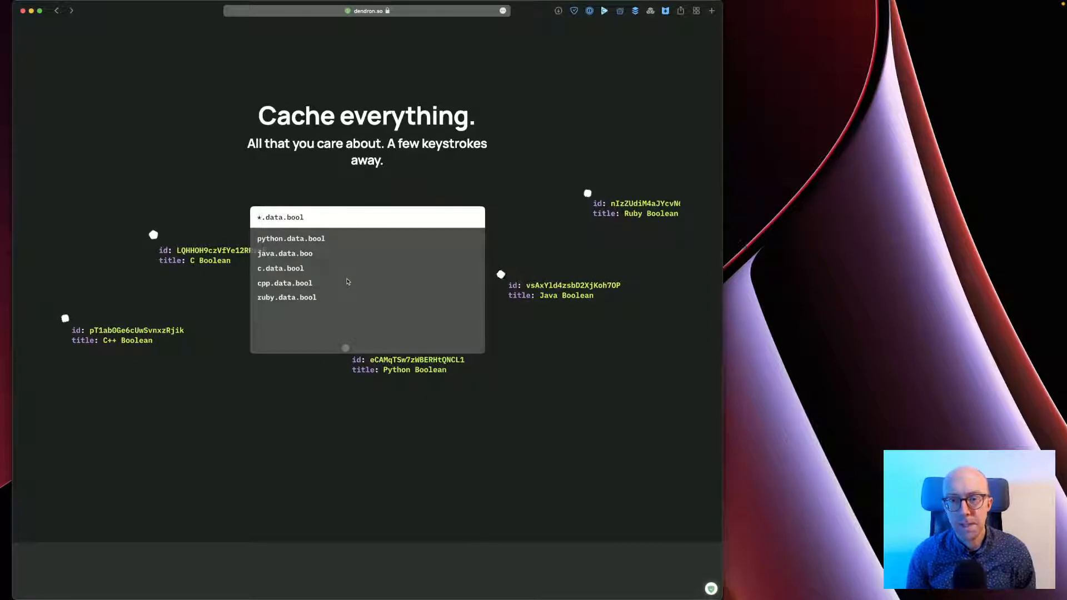
pyautogui.scroll(-2, 347, 282)
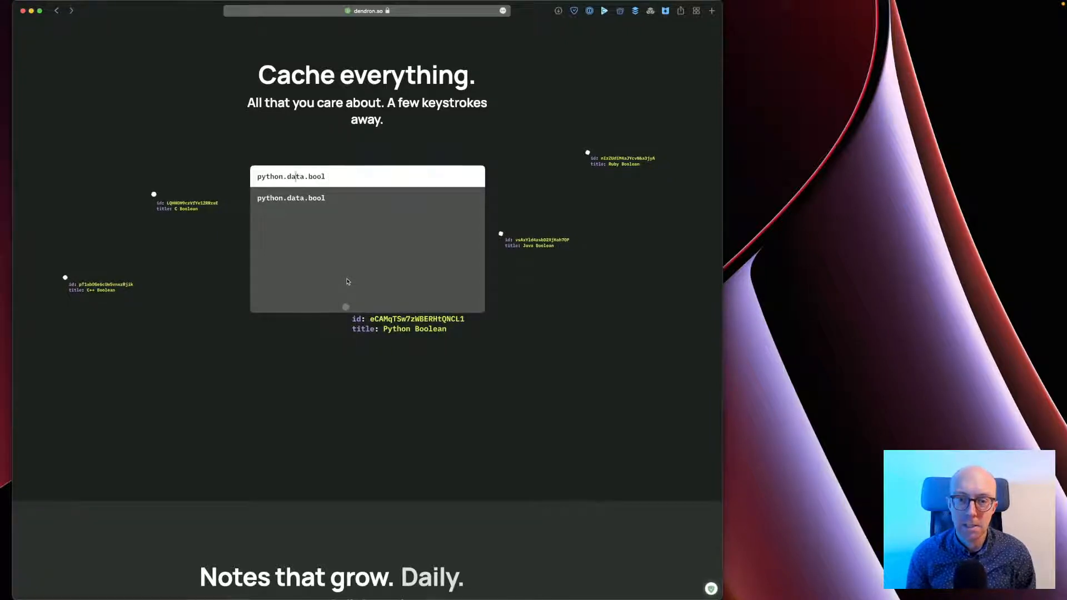
pyautogui.scroll(-10, 348, 281)
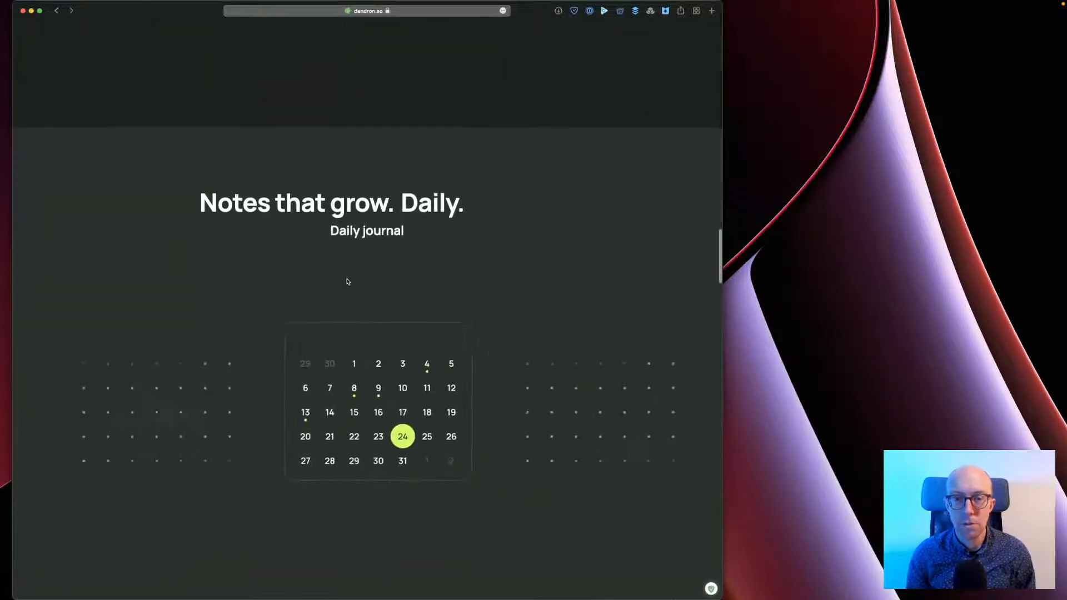
pyautogui.scroll(-3, 348, 281)
pyautogui.scroll(10, 348, 282)
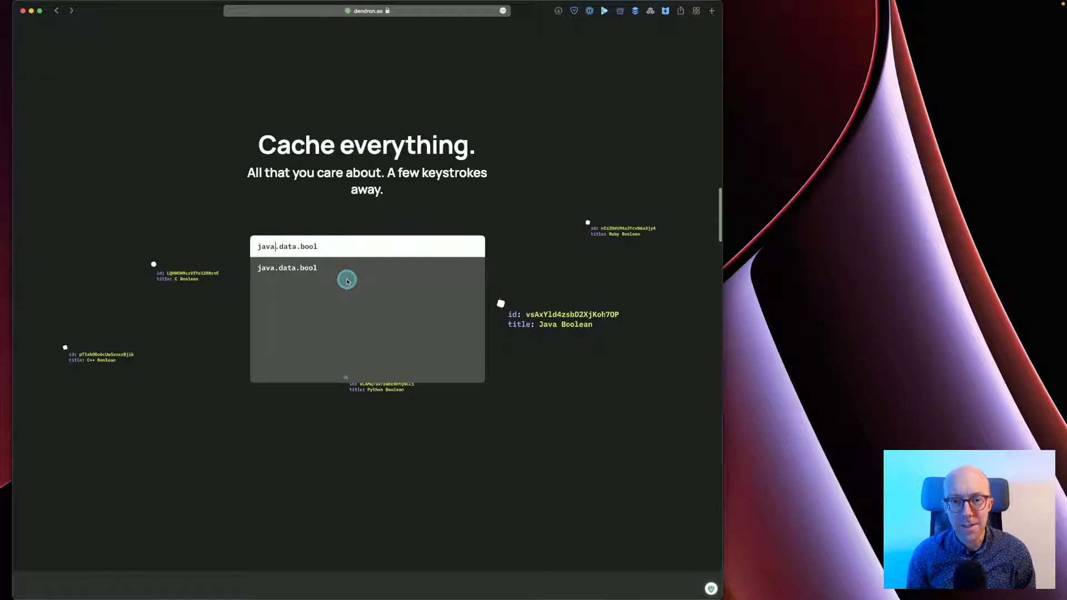
# - Examine the home page's sections on growing notes, Dendron Publishing and developer testimonials
pyautogui.scroll(-10, 347, 282)
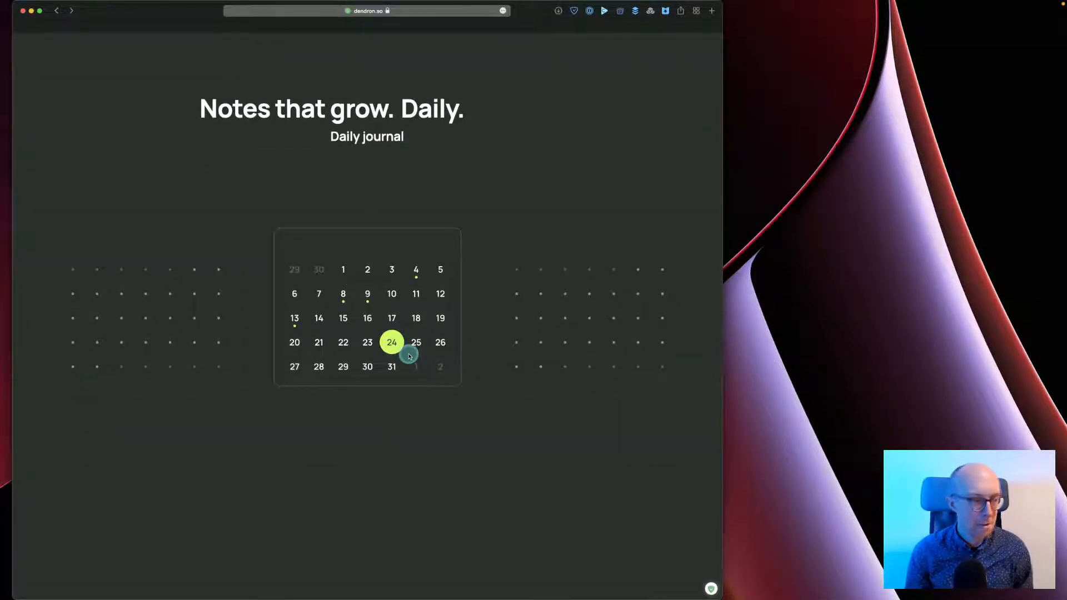
pyautogui.scroll(-2, 409, 356)
pyautogui.scroll(-3, 409, 356)
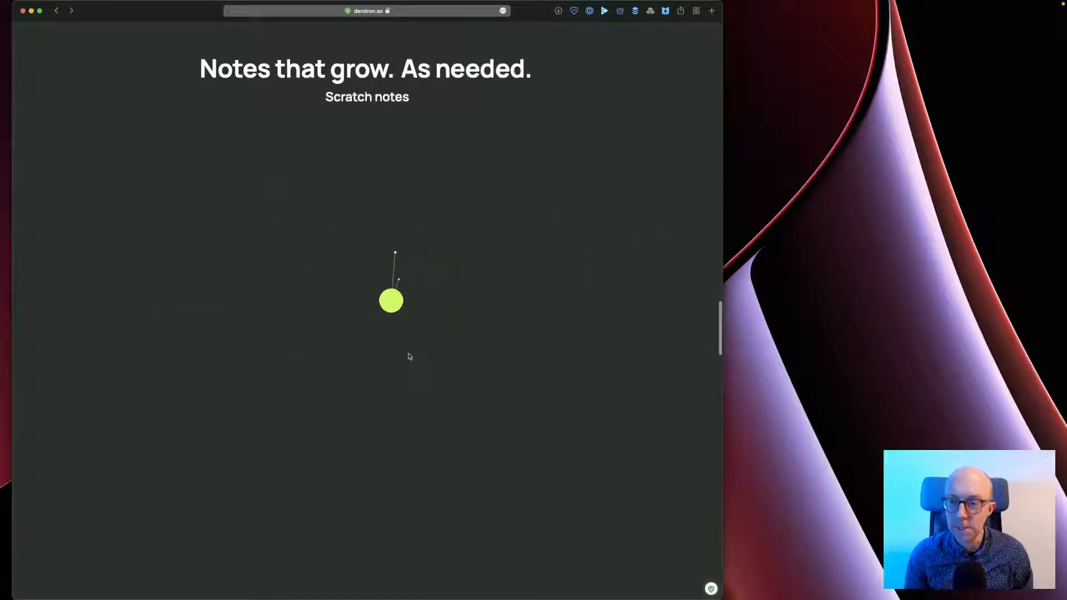
pyautogui.scroll(-2, 409, 356)
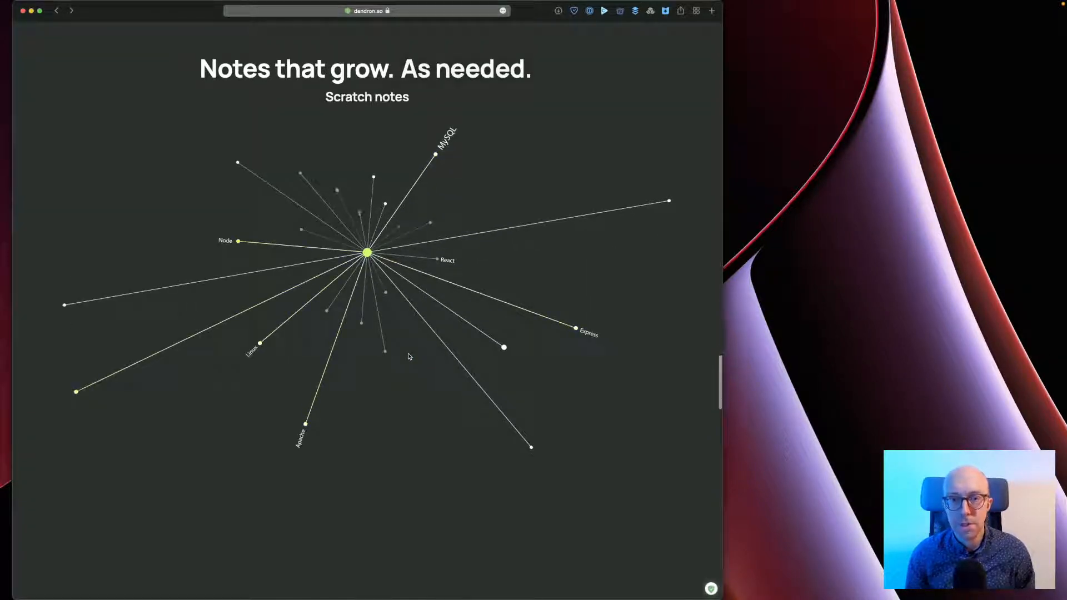
pyautogui.scroll(-3, 409, 356)
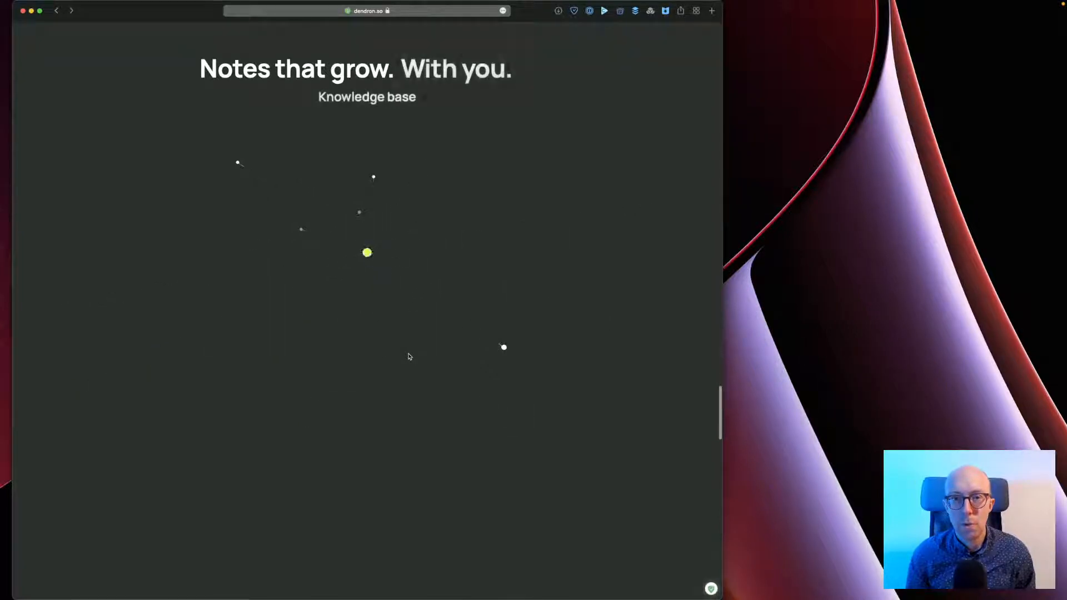
pyautogui.scroll(-2, 409, 357)
pyautogui.scroll(-3, 409, 356)
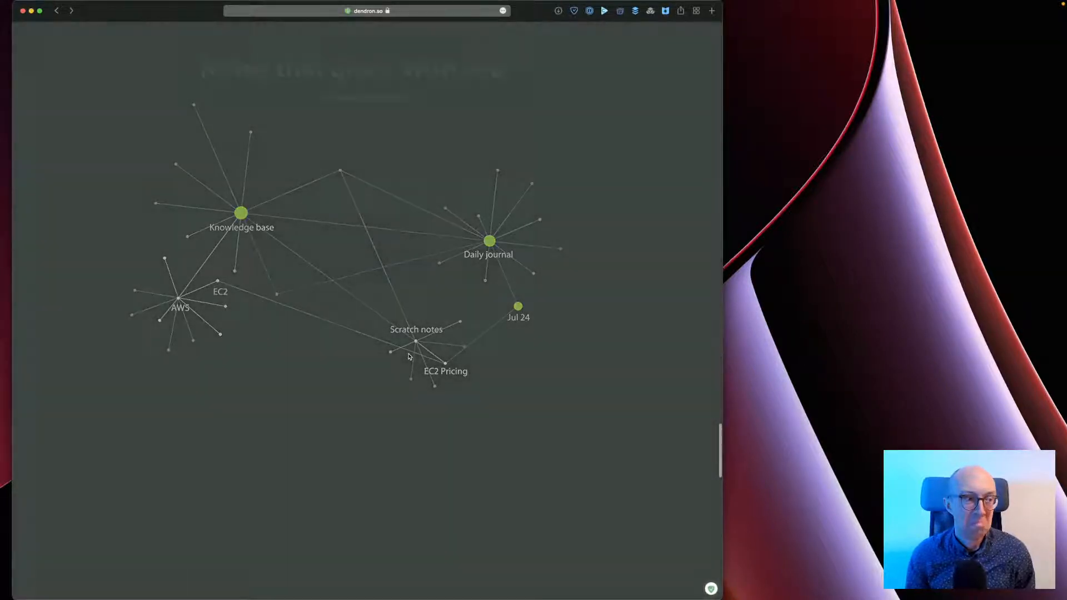
pyautogui.scroll(-5, 408, 357)
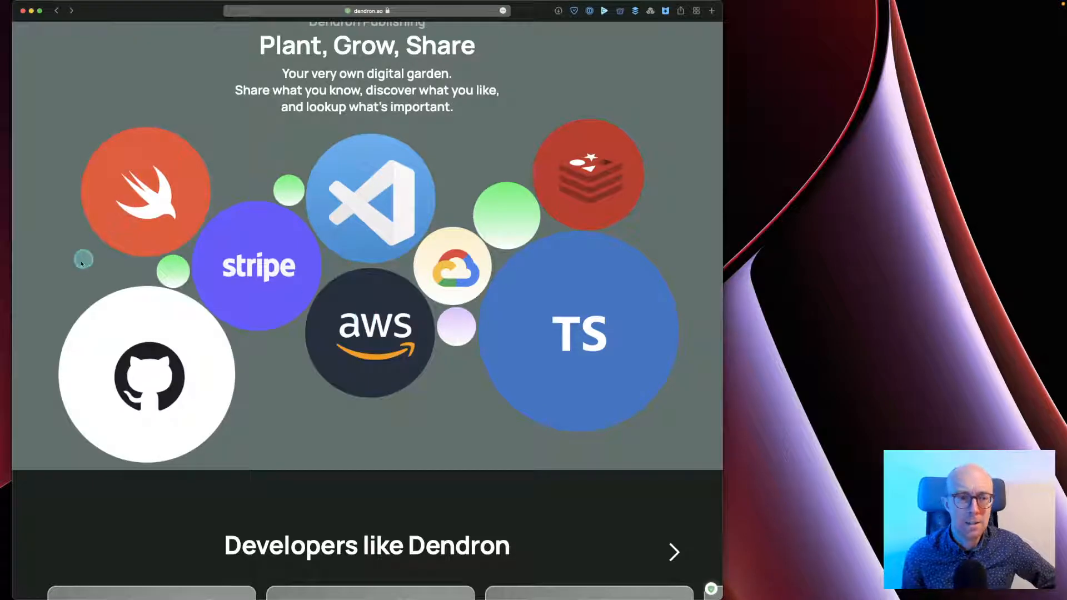
pyautogui.scroll(-5, 447, 268)
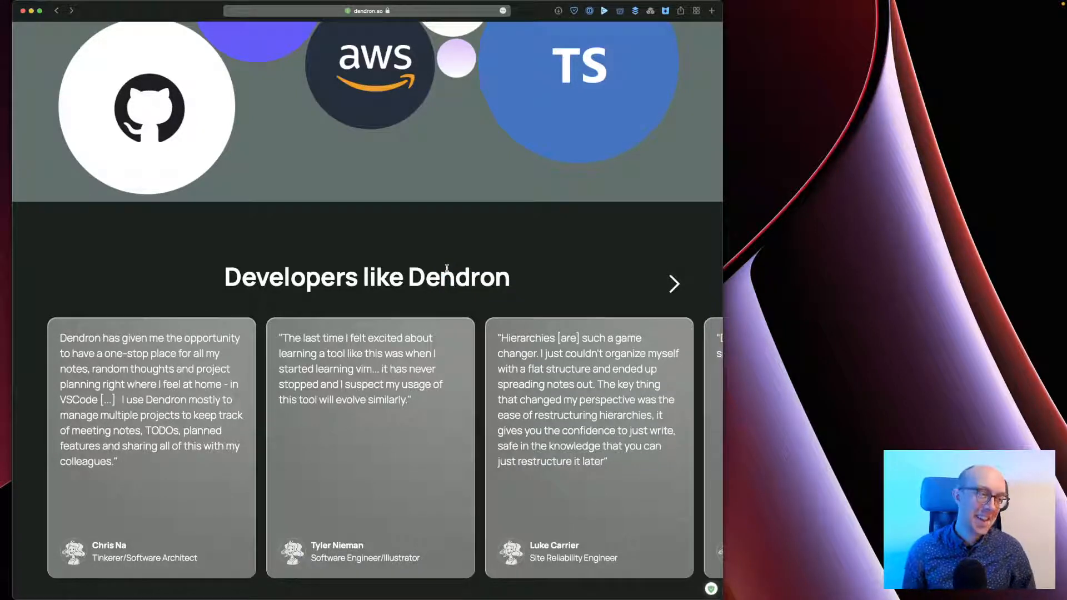
# - Open the Dendron plugin's Visual Studio Marketplace page from the home page's Get started section
pyautogui.scroll(-1, 358, 296)
pyautogui.scroll(-7, 358, 297)
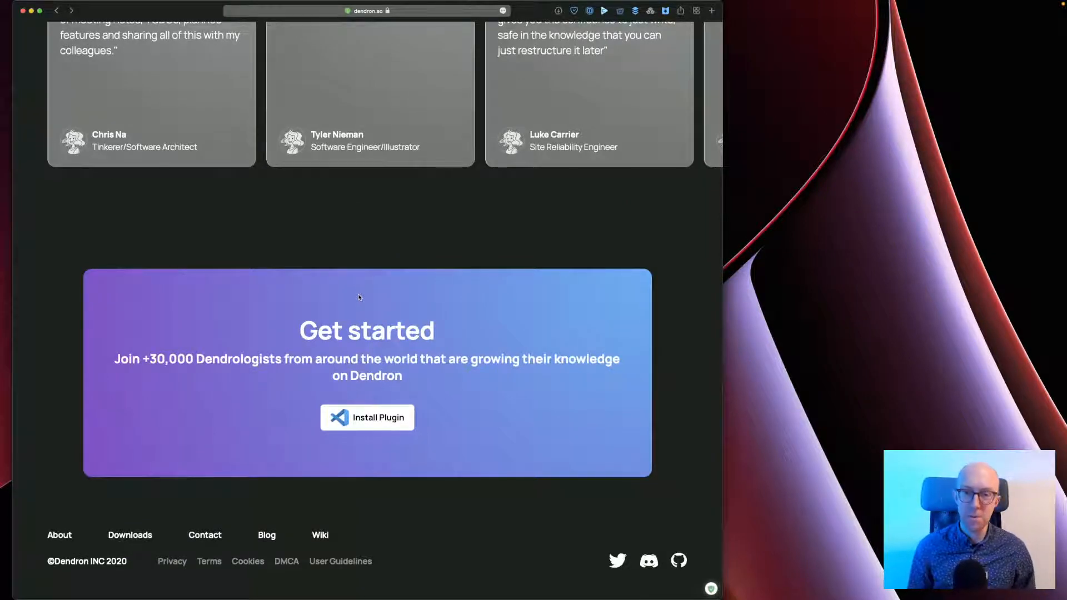
pyautogui.click(388, 418)
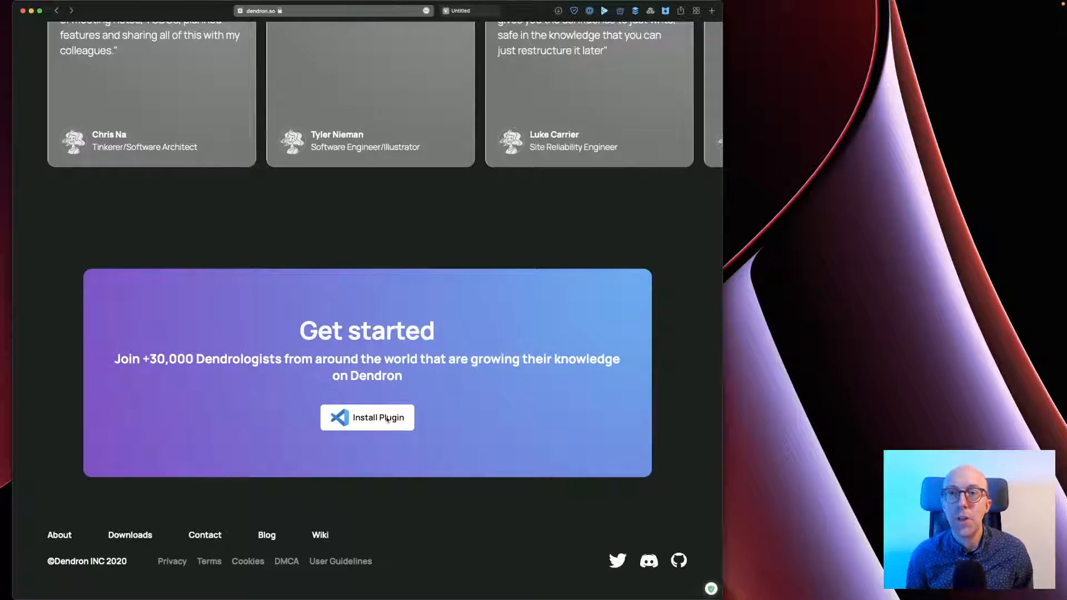
pyautogui.click(472, 11)
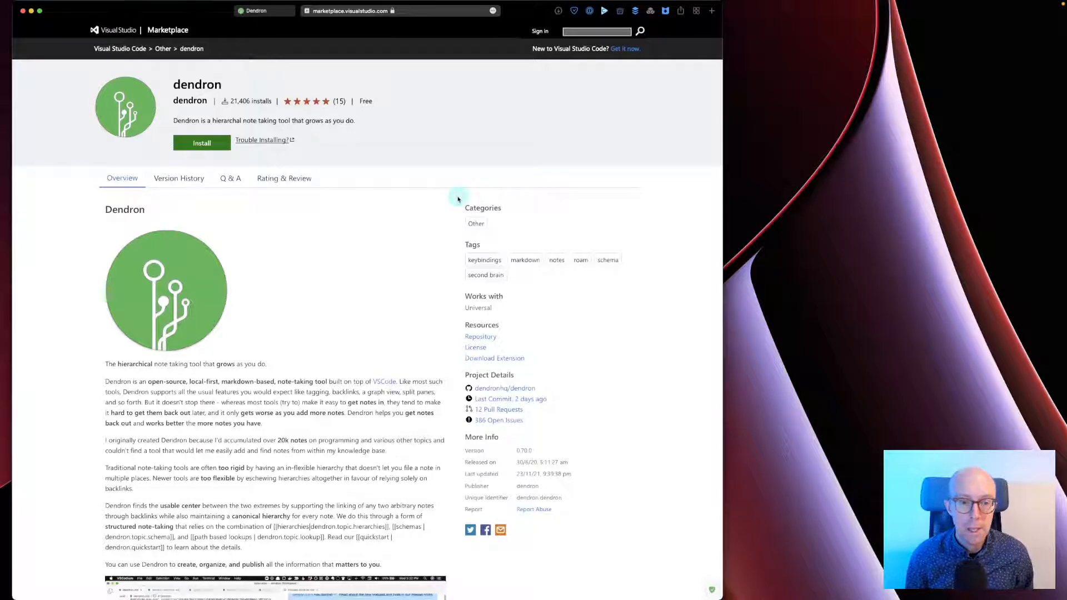
# - Review the extension's overview and open the linked instructions for getting started with Dendron
pyautogui.scroll(-5, 458, 198)
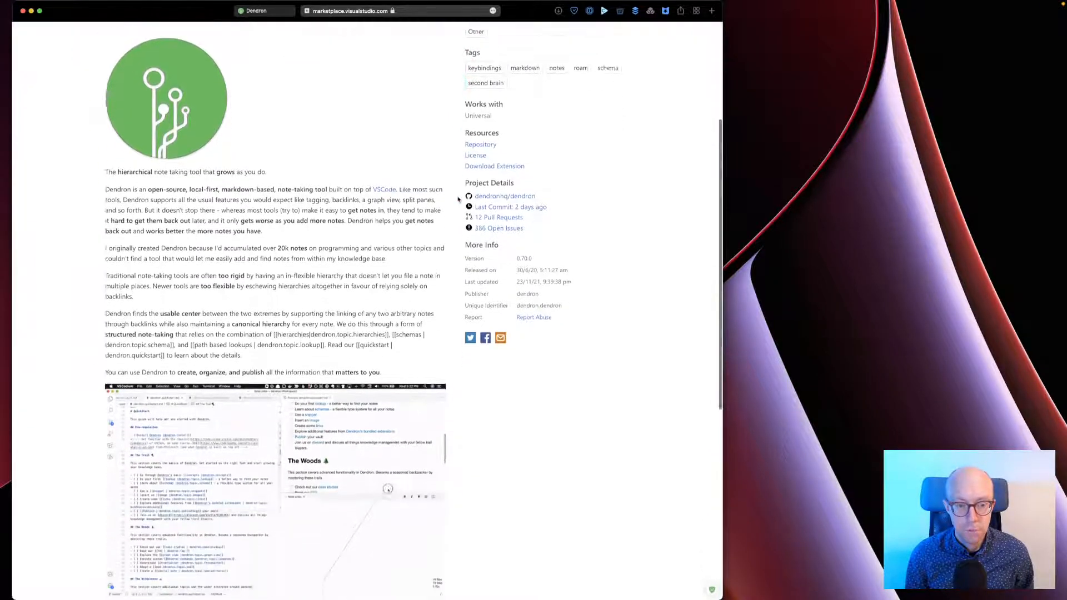
pyautogui.scroll(-5, 458, 199)
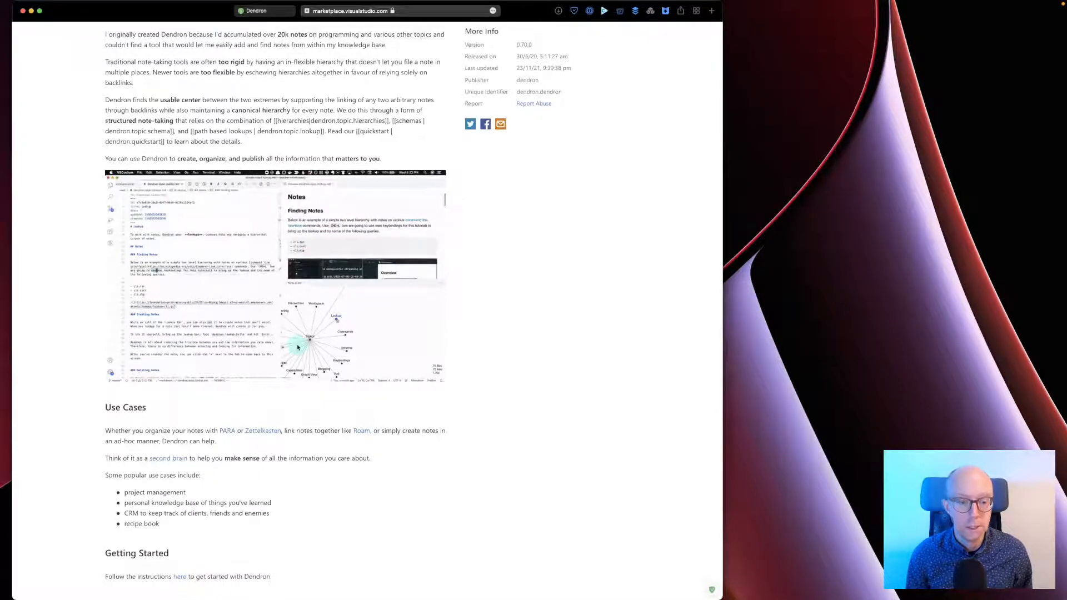
pyautogui.scroll(-4, 298, 345)
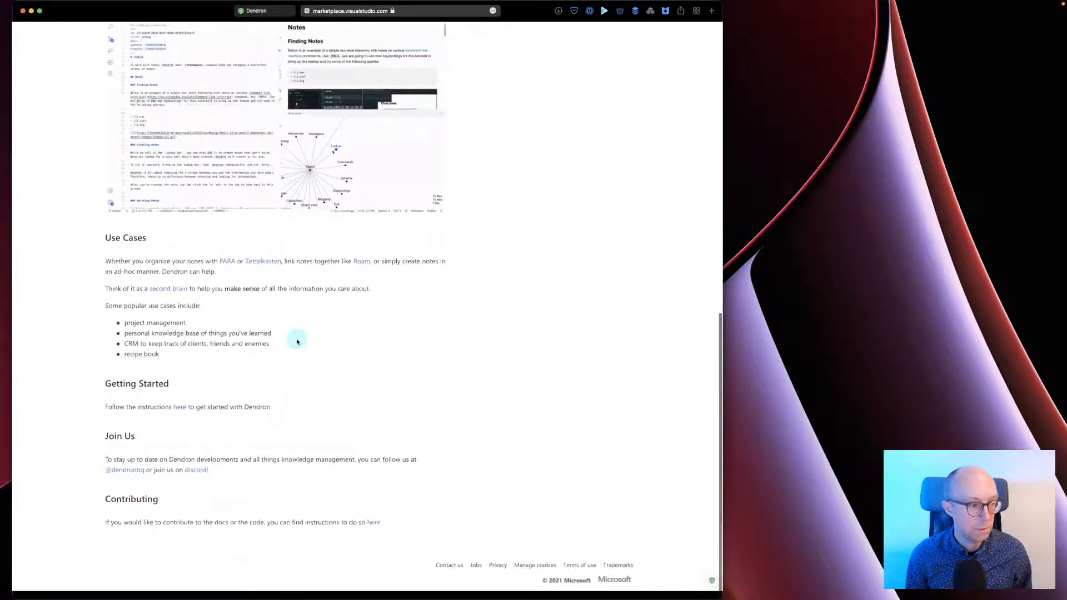
pyautogui.click(178, 416)
pyautogui.click(500, 12)
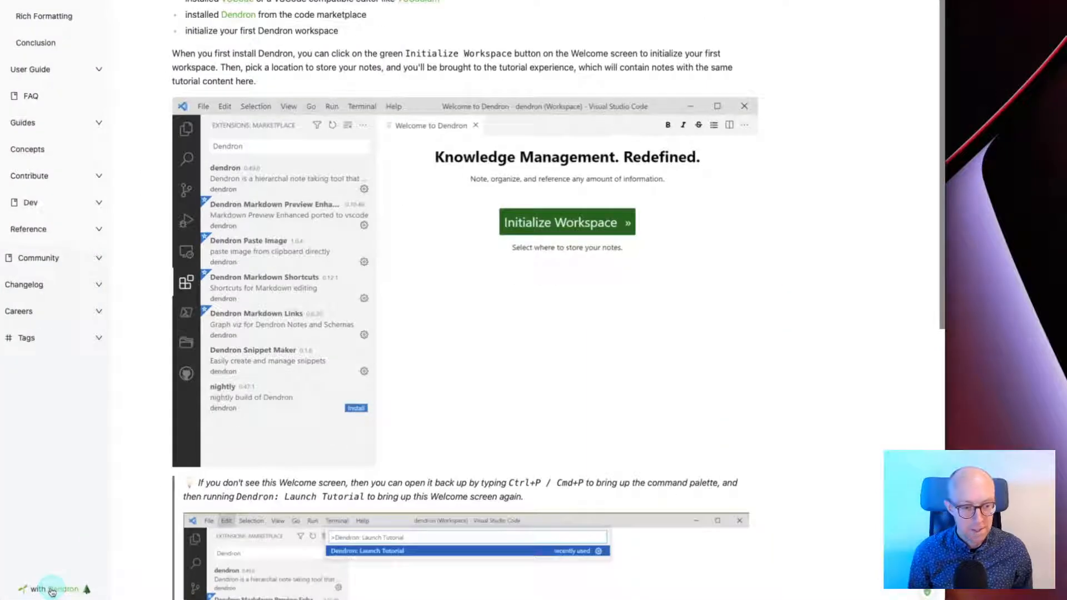
# - Read the workspace initialization instructions on the Getting Started page and return the page to its normal zoom
pyautogui.scroll(-3, 44, 586)
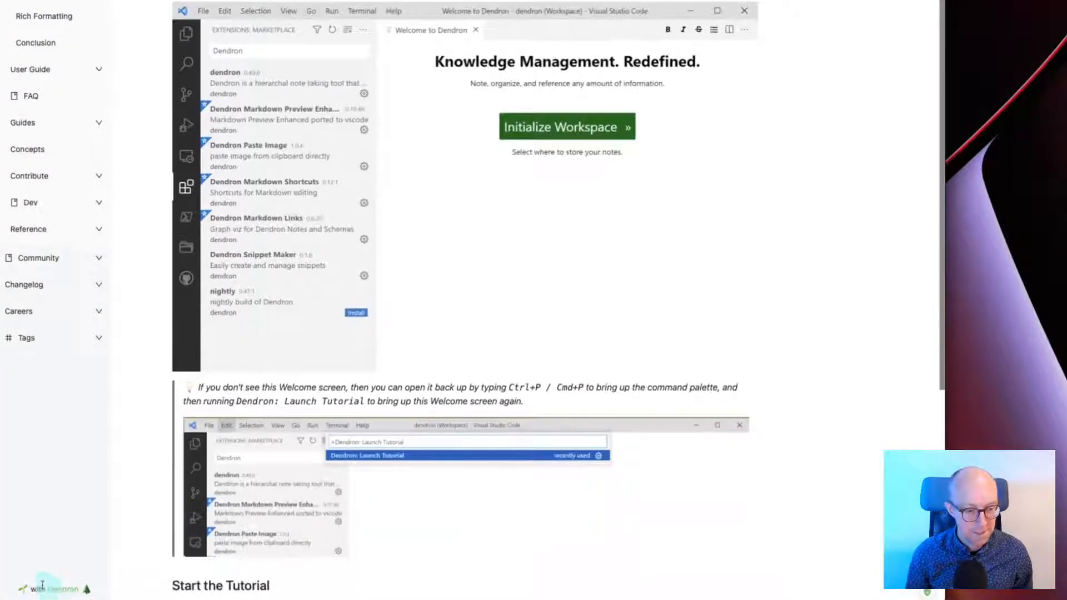
pyautogui.scroll(-1, 43, 585)
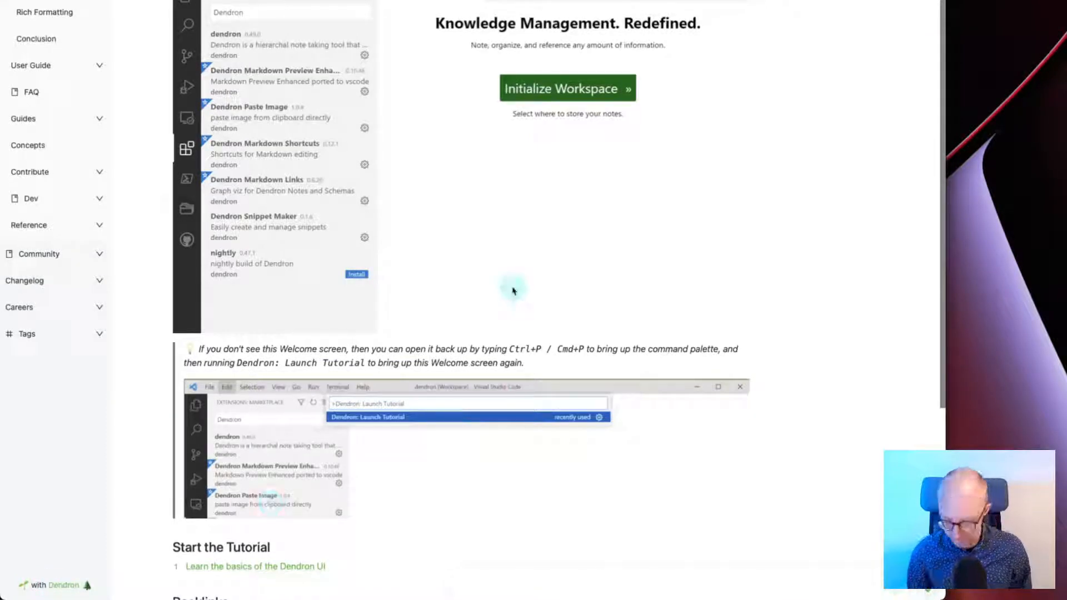
pyautogui.press('super+minus')
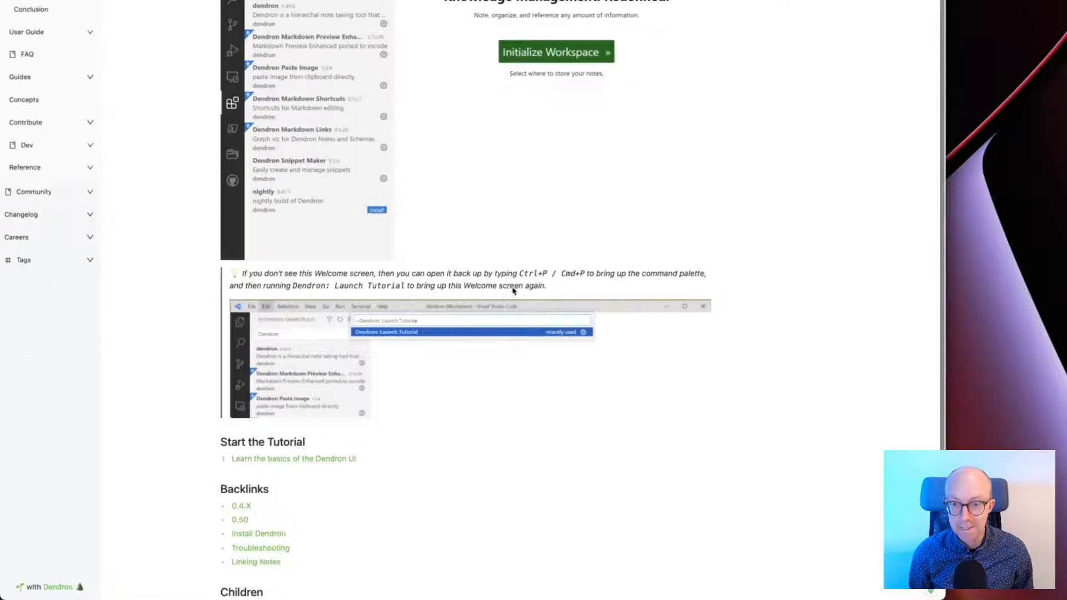
pyautogui.press('super+minus')
pyautogui.press('super+minus')
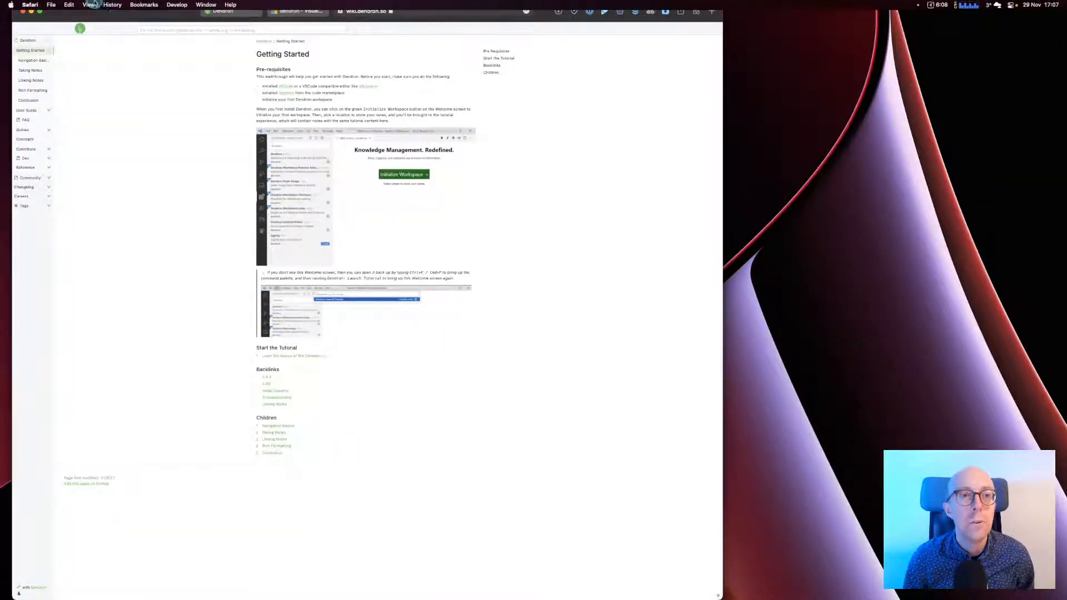
pyautogui.click(92, 4)
pyautogui.click(111, 174)
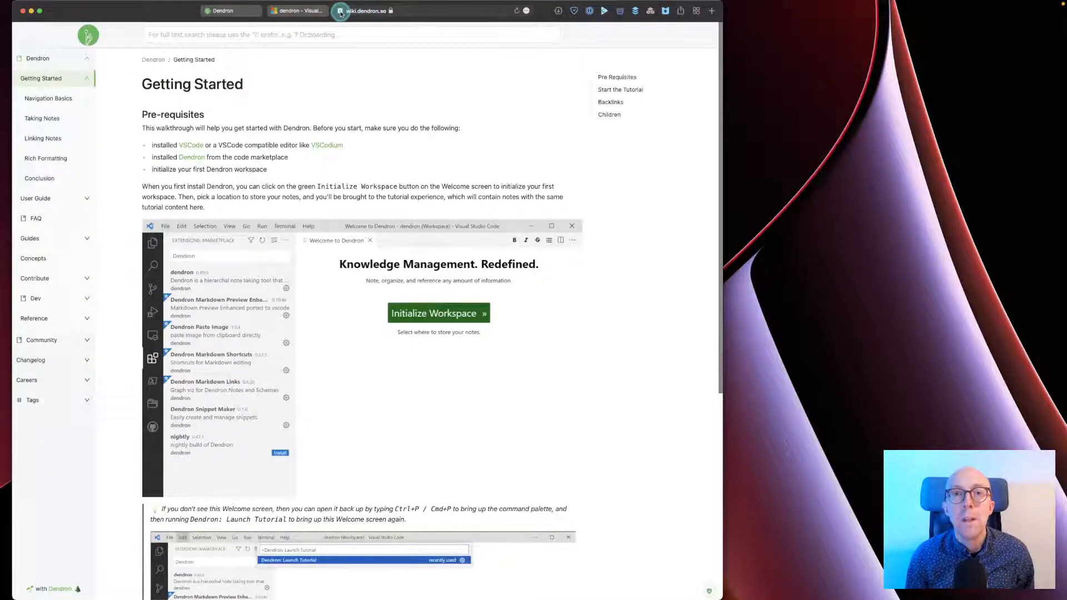
# - Return to the top of the Dendron Marketplace page and tile the browser side by side with Visual Studio Code
pyautogui.click(295, 11)
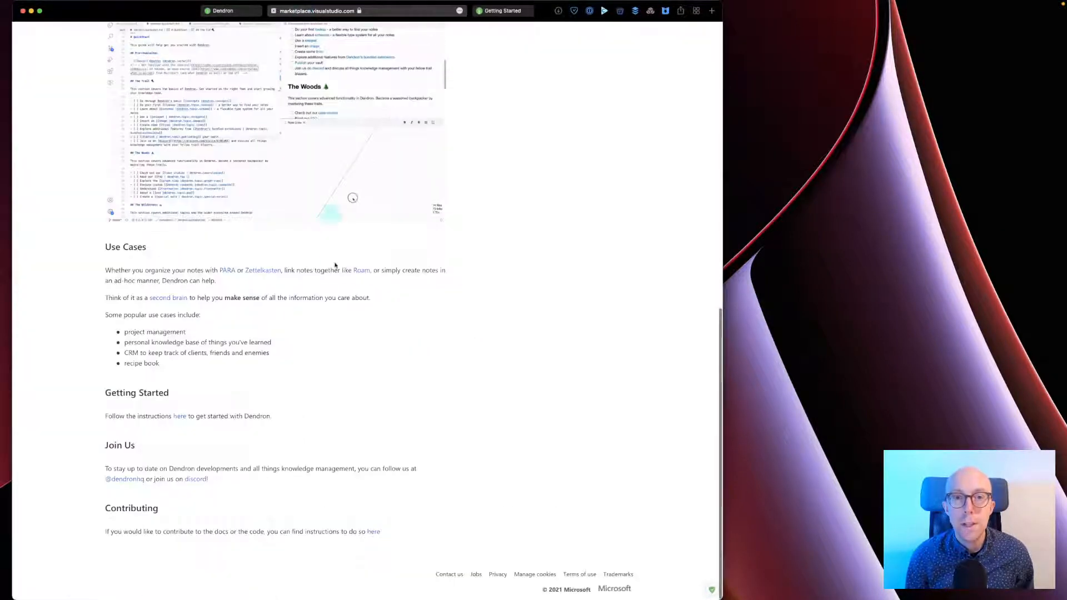
pyautogui.scroll(20, 335, 266)
pyautogui.press('super+Tab')
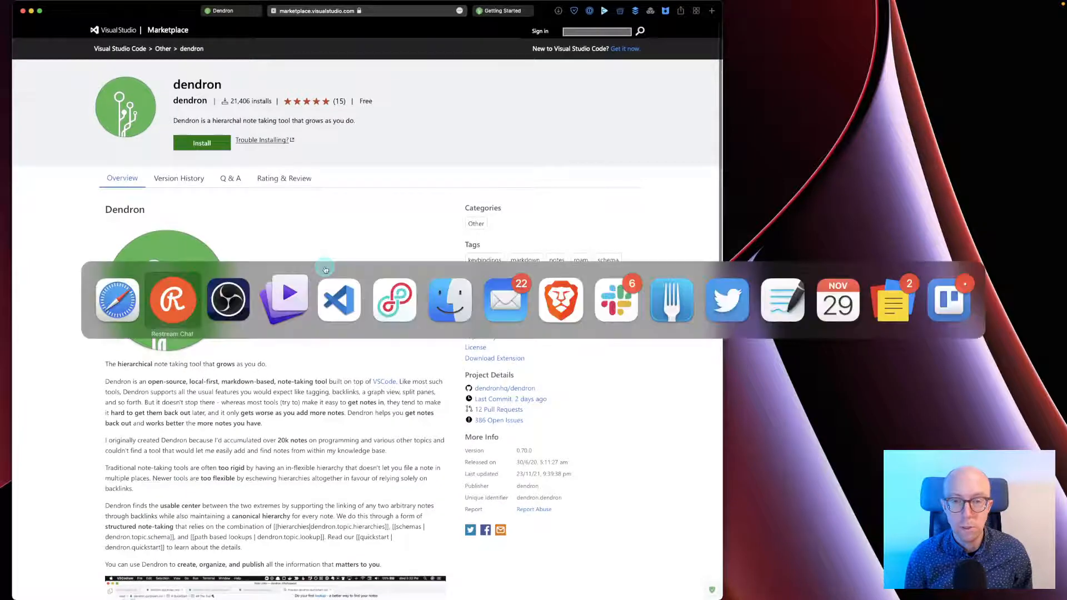
pyautogui.click(329, 295)
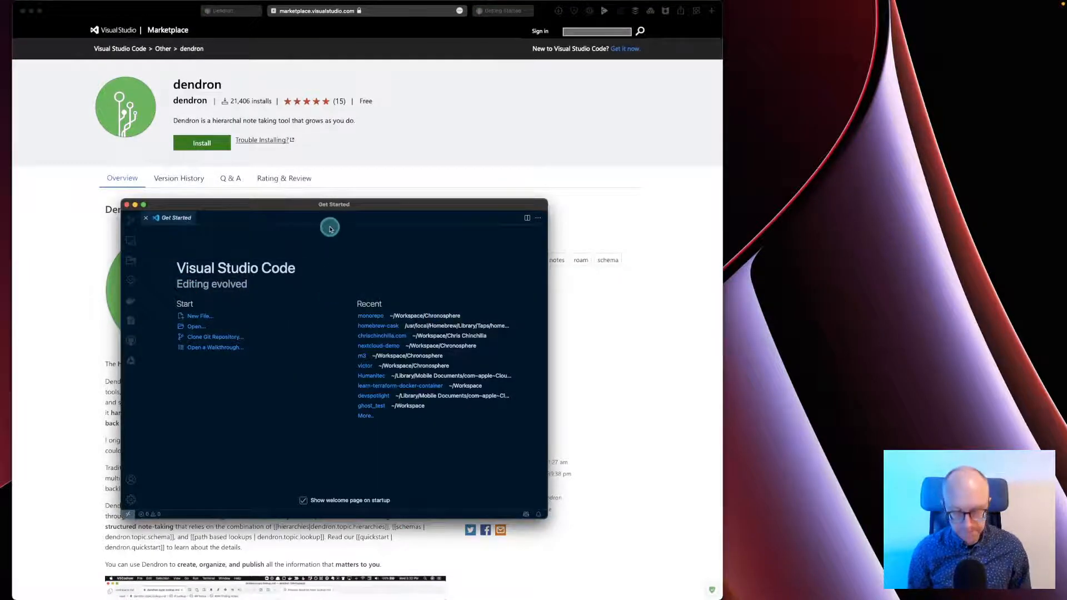
pyautogui.hotkey('ctrl', 'alt', 'Right')
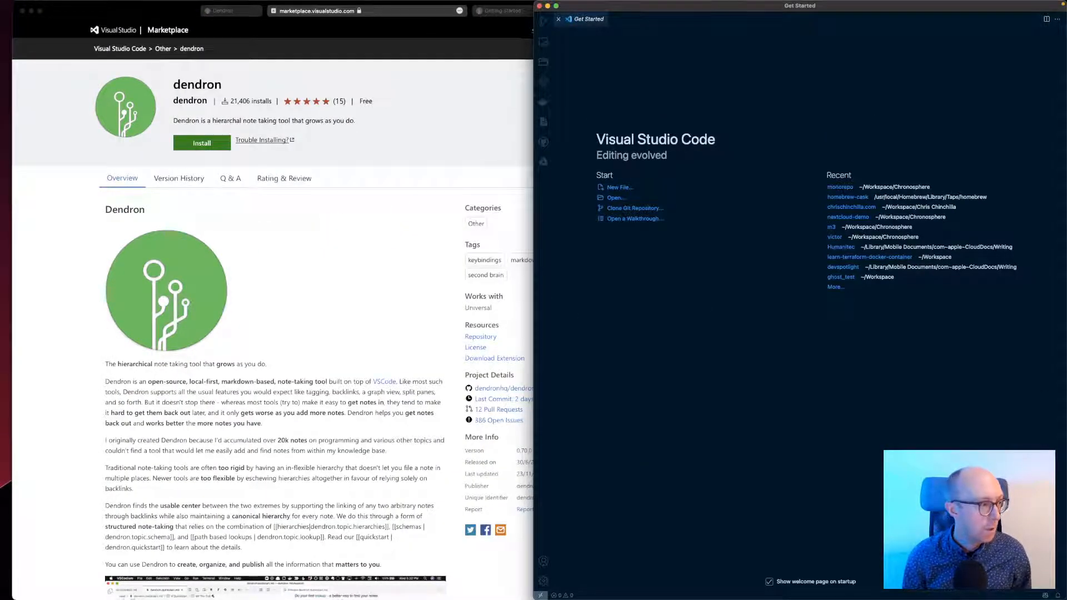
pyautogui.press('super+Tab')
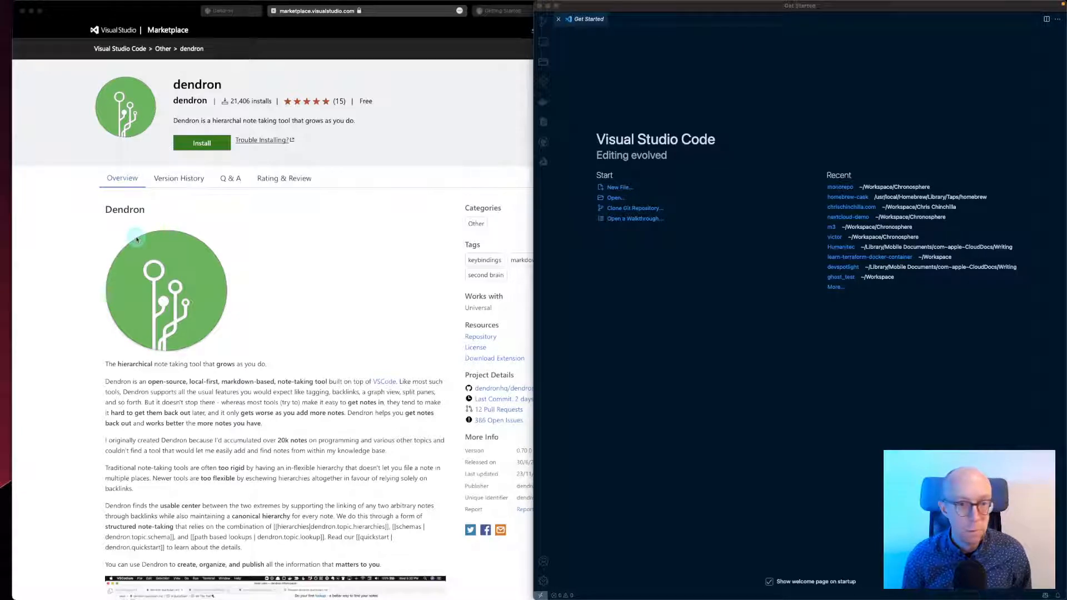
pyautogui.click(272, 239)
pyautogui.hotkey('ctrl', 'alt', 'Left')
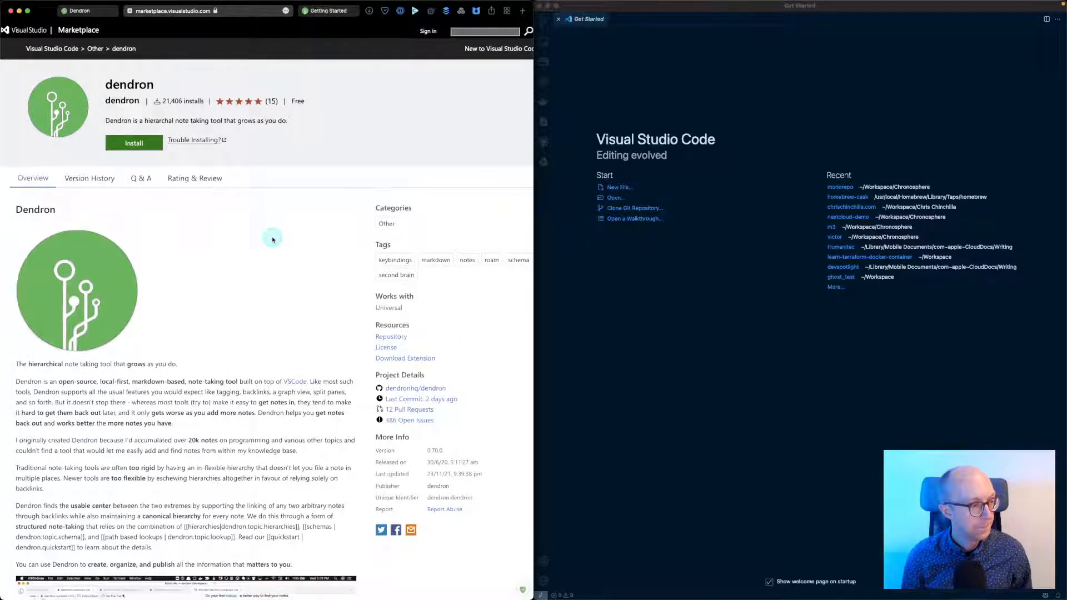
# - Search Visual Studio Code's extensions for "dendron" and install the main dendron extension
pyautogui.click(750, 251)
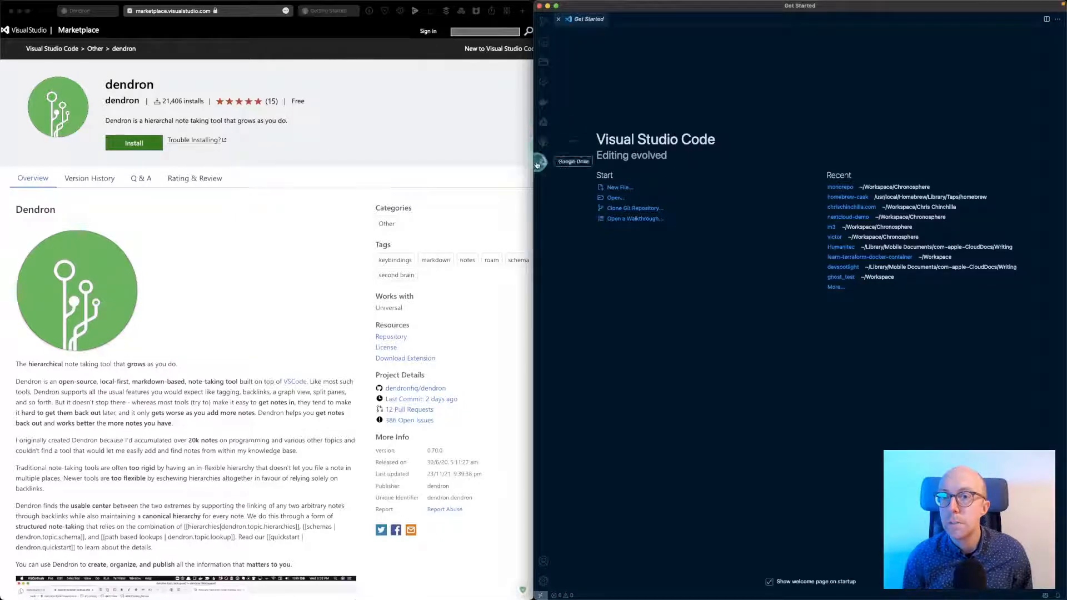
pyautogui.click(554, 76)
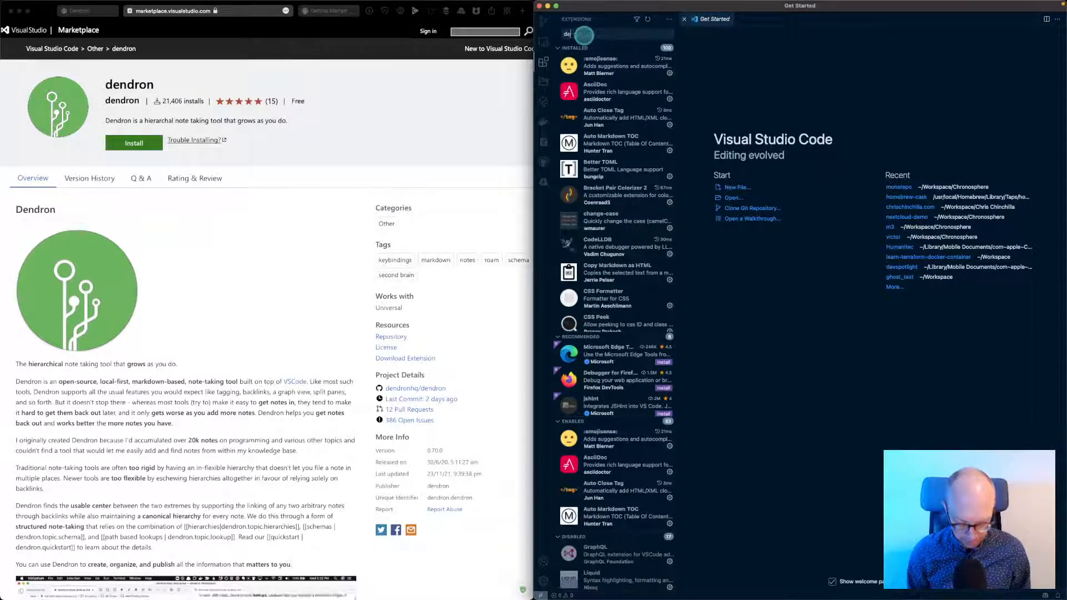
pyautogui.write('dendron')
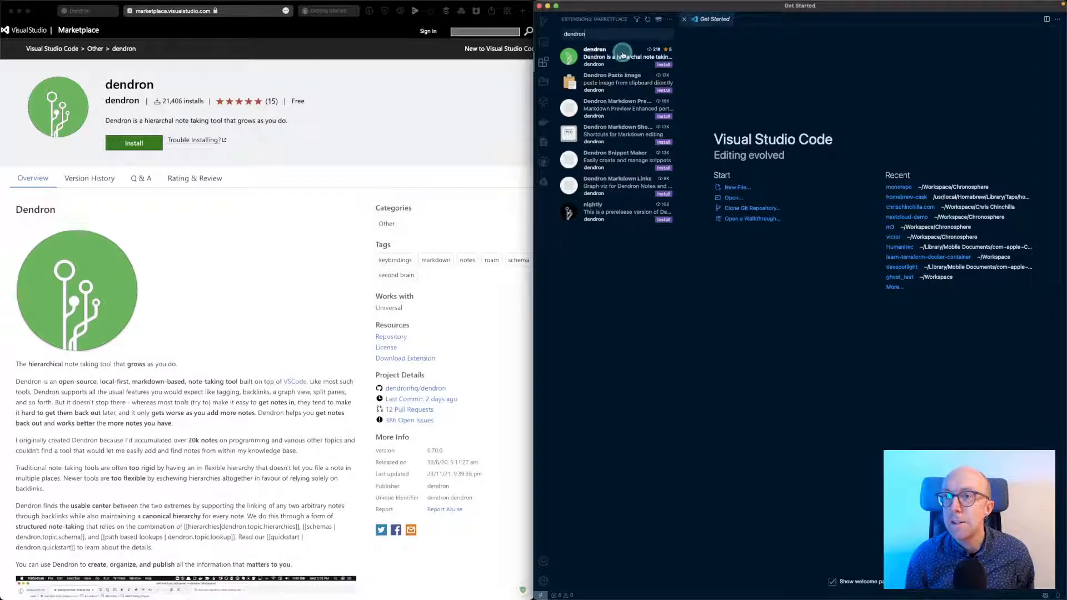
pyautogui.click(620, 59)
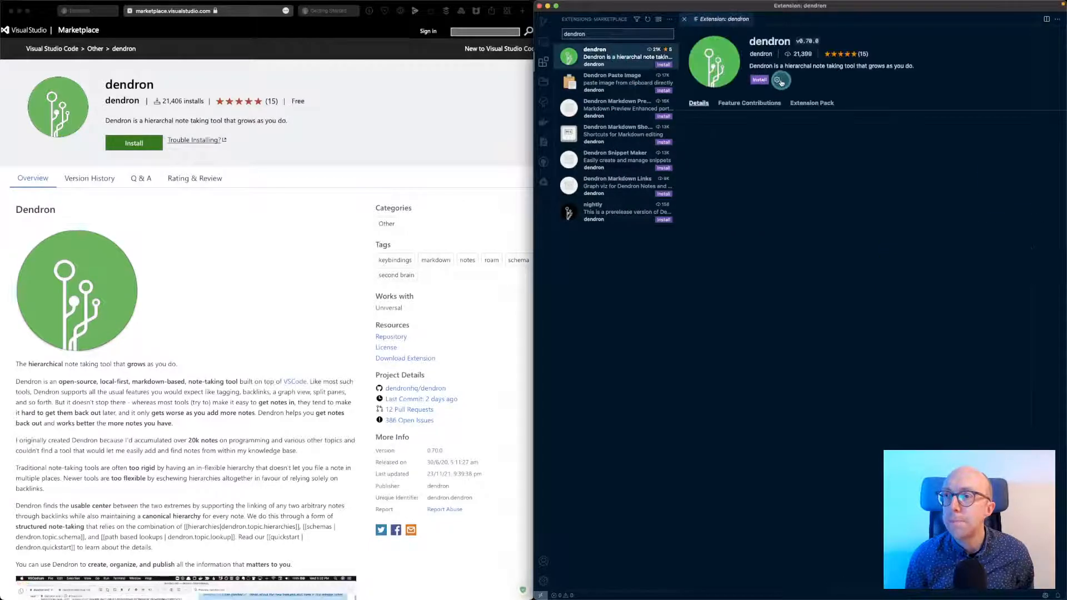
pyautogui.click(759, 80)
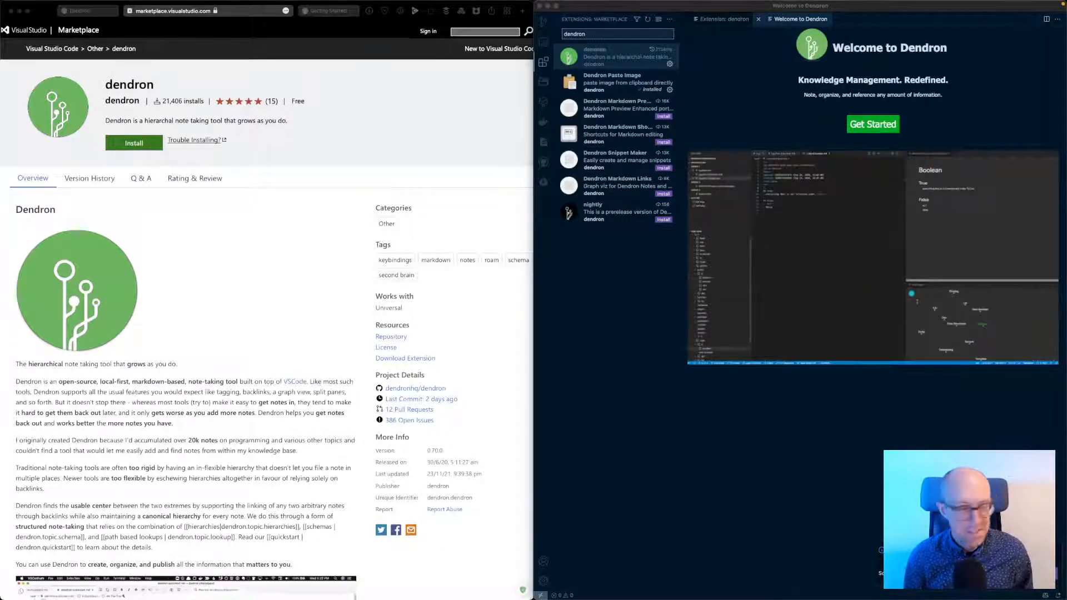
# - Shorten the Visual Studio Code window showing the Dendron welcome page so the desktop shows beneath it
pyautogui.click(824, 528)
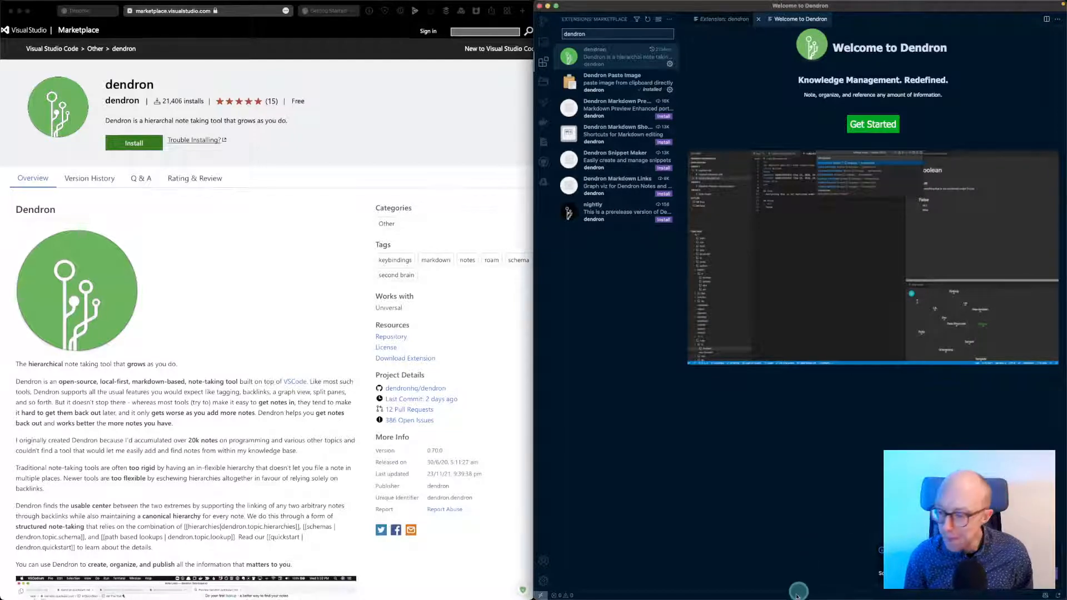
pyautogui.moveTo(794, 598)
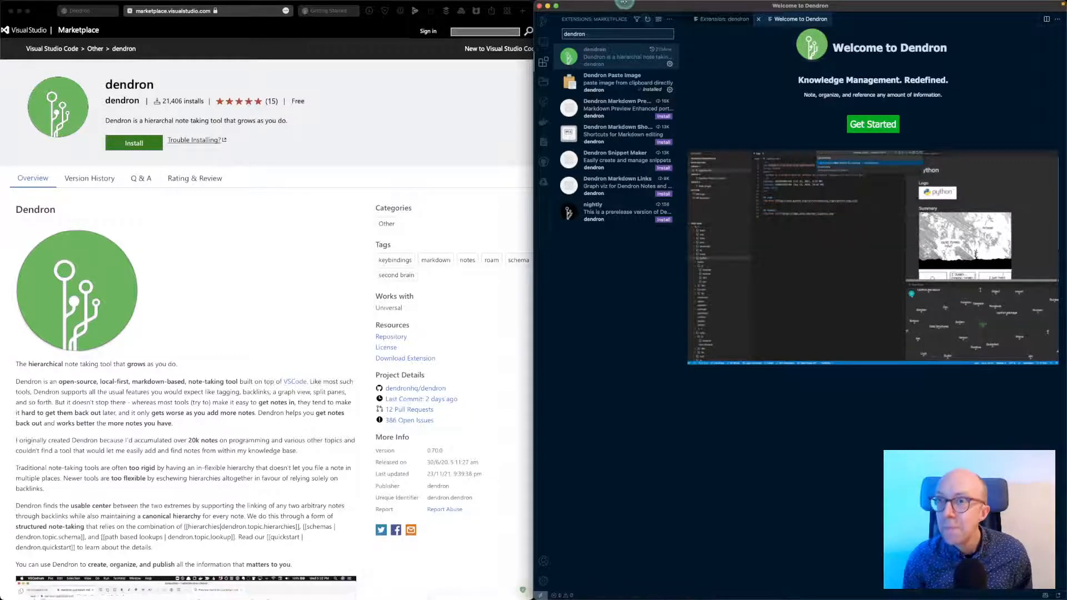
pyautogui.moveTo(617, 6)
pyautogui.mouseDown()
pyautogui.moveTo(618, 122)
pyautogui.moveTo(623, 1)
pyautogui.mouseUp()
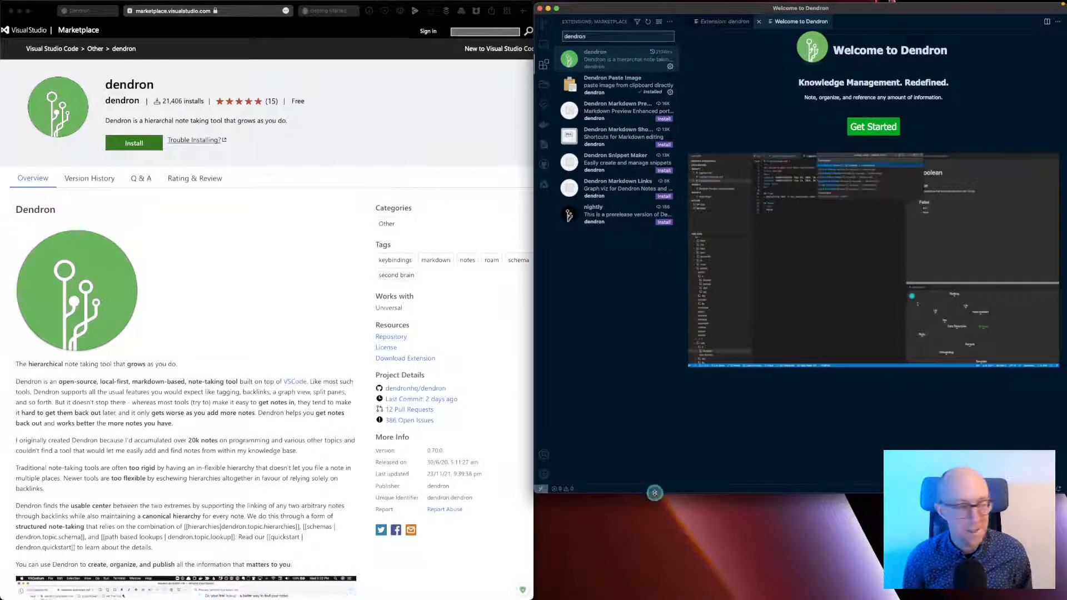
pyautogui.moveTo(655, 493); pyautogui.dragTo(663, 541)
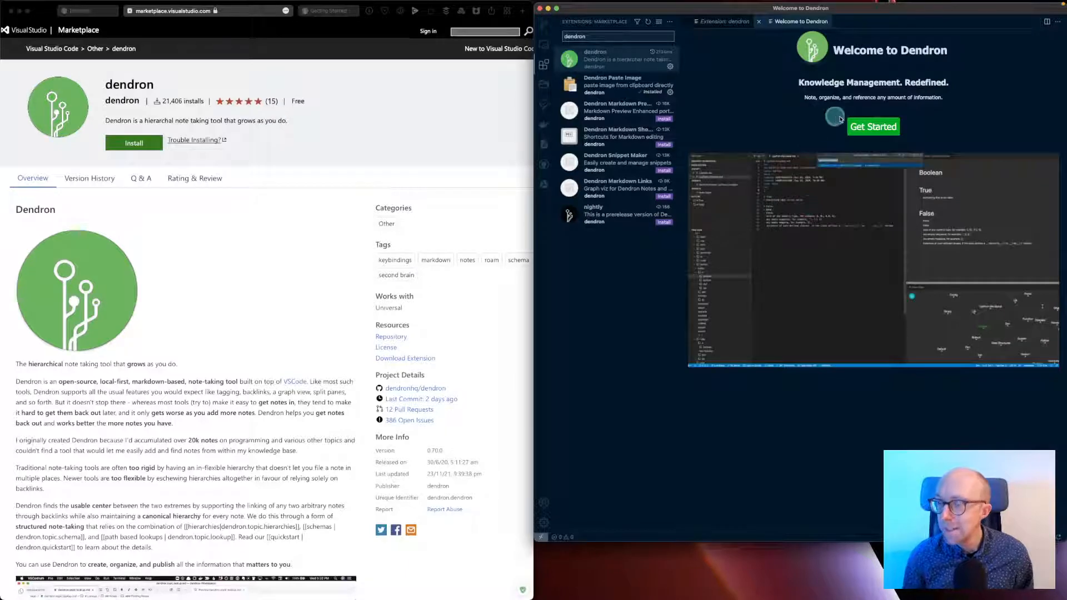
# - Create the starter Dendron workspace from the welcome page, trusting the workspace authors and skipping the survey
pyautogui.click(864, 127)
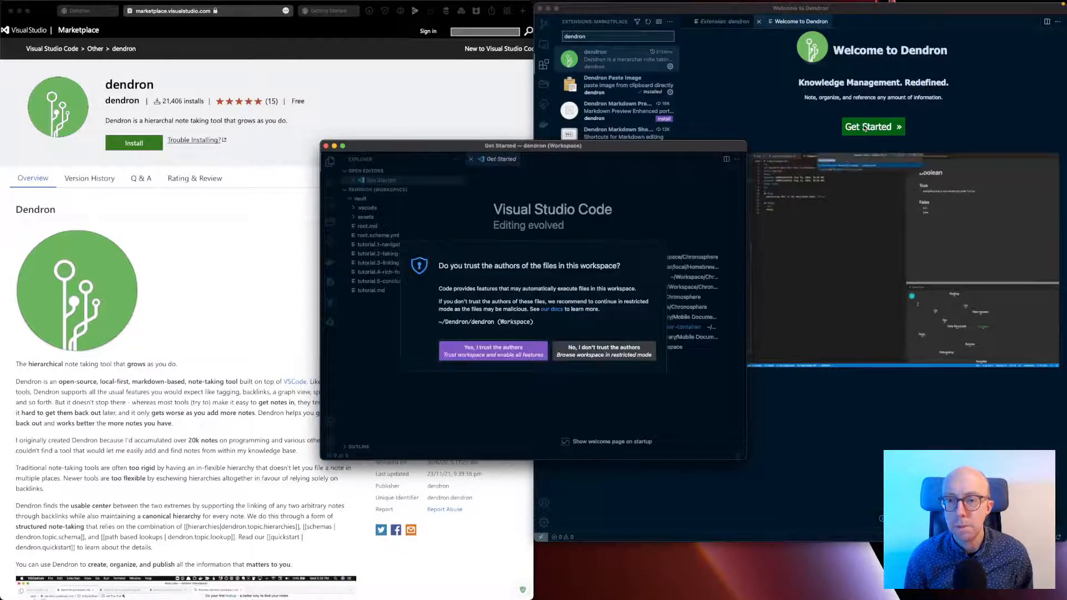
pyautogui.click(487, 356)
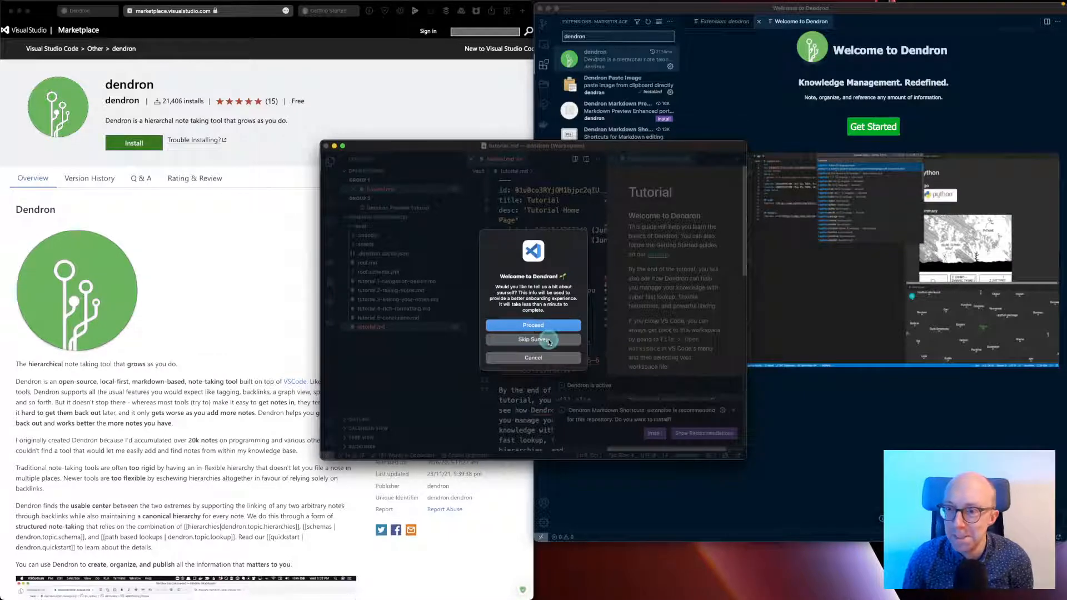
pyautogui.click(548, 340)
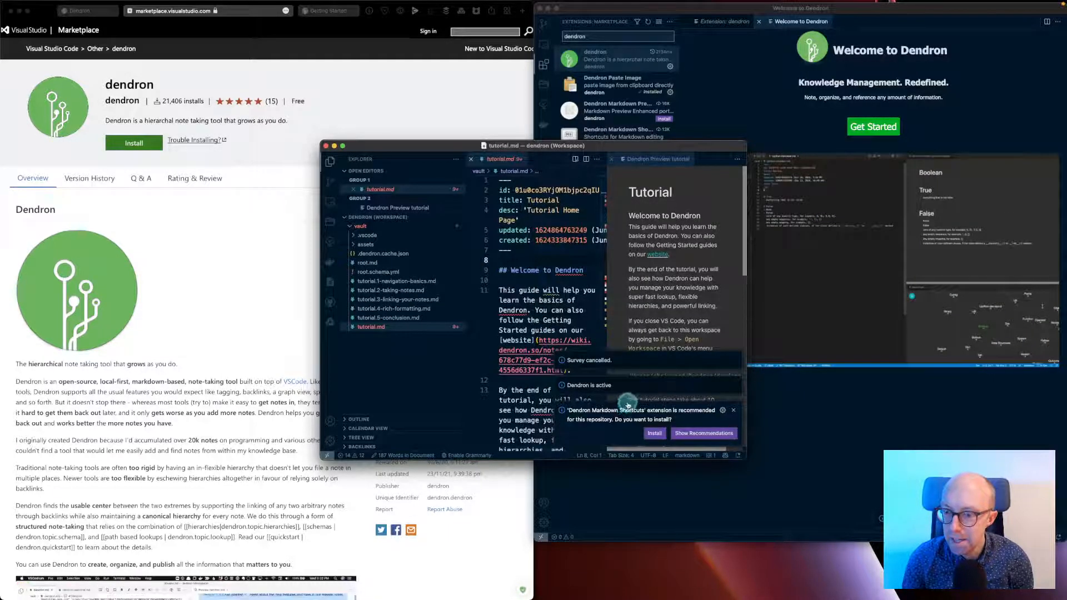
# - Install the recommended Dendron Markdown Shortcuts extension in the new workspace
pyautogui.click(654, 433)
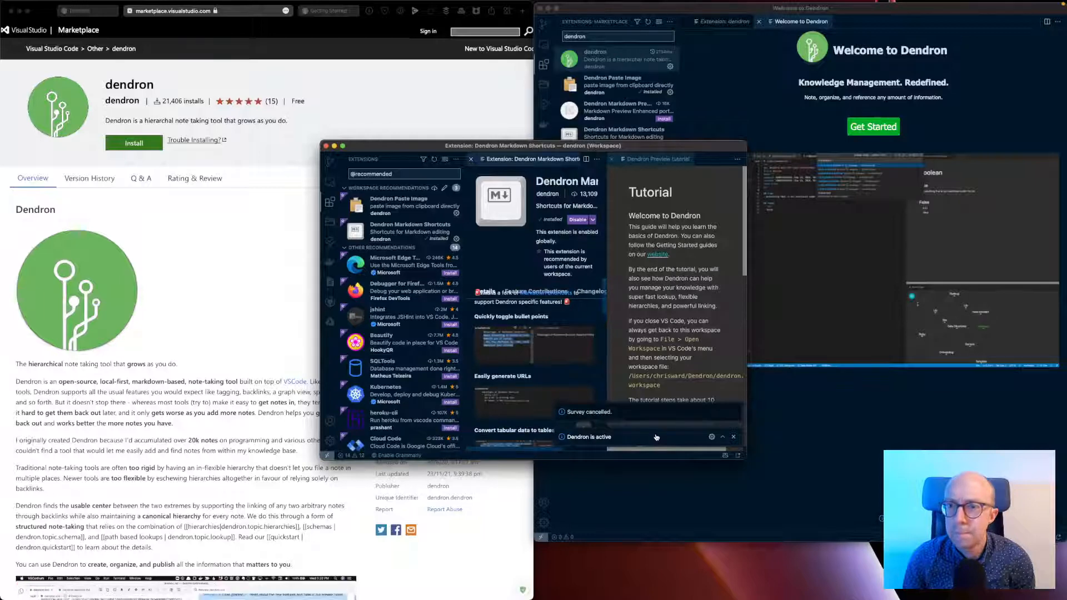
pyautogui.click(655, 435)
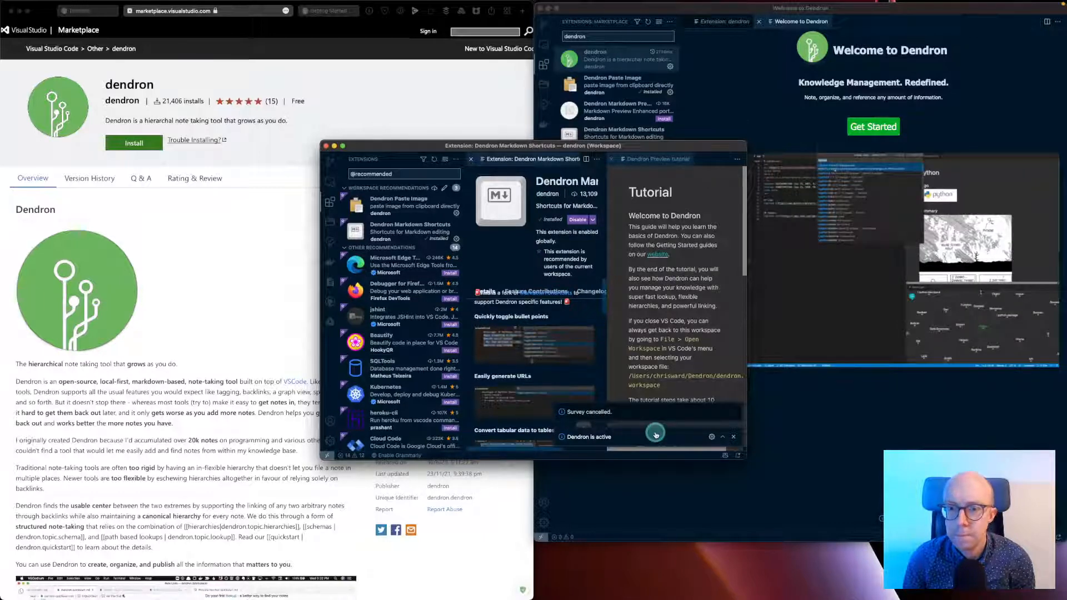
pyautogui.click(613, 213)
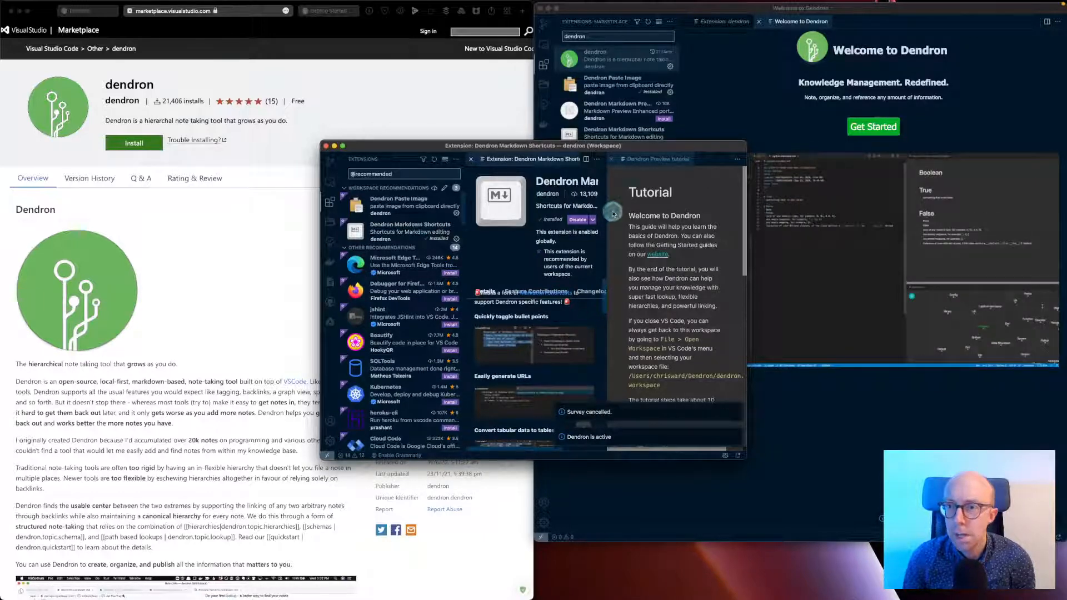
# - Switch to the Getting Started page in the browser and review its tutorial, backlinks and child-page sections
pyautogui.click(251, 251)
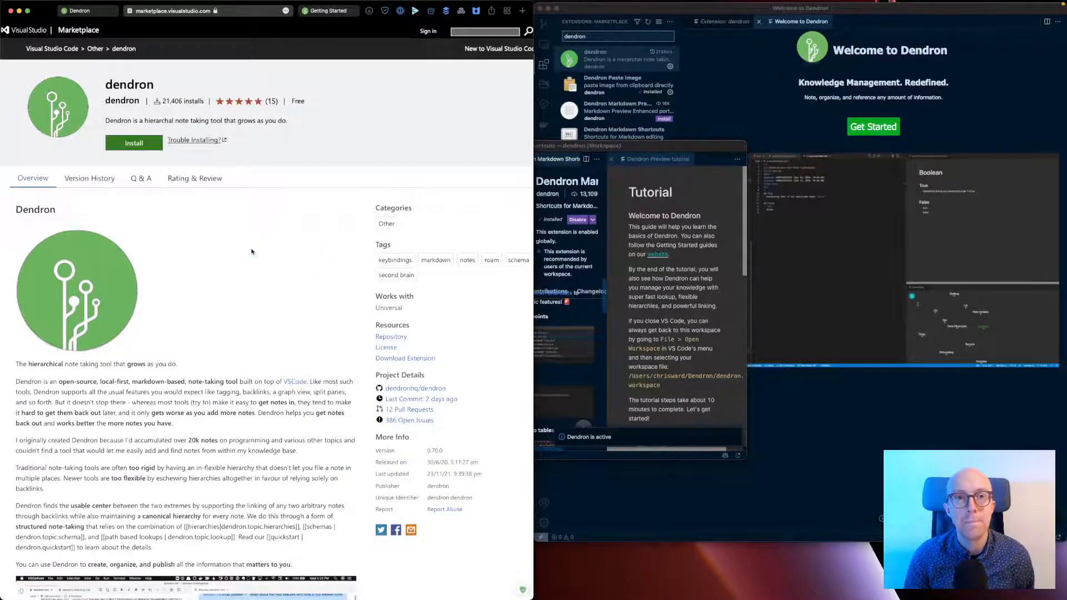
pyautogui.hotkey('ctrl', 'Tab')
pyautogui.scroll(-3, 253, 252)
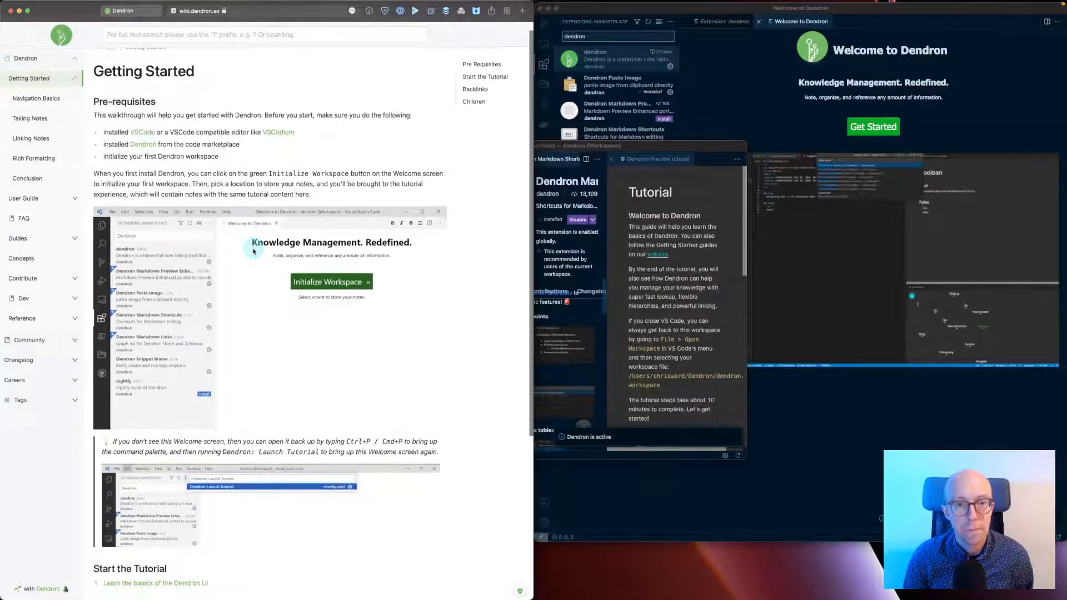
pyautogui.scroll(-6, 253, 252)
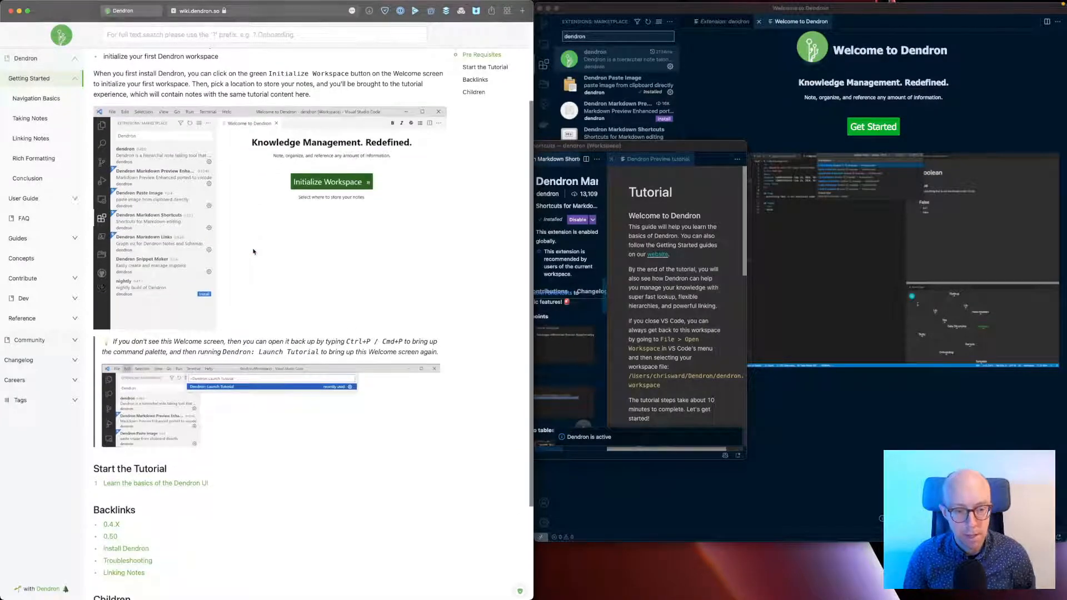
pyautogui.scroll(-3, 253, 252)
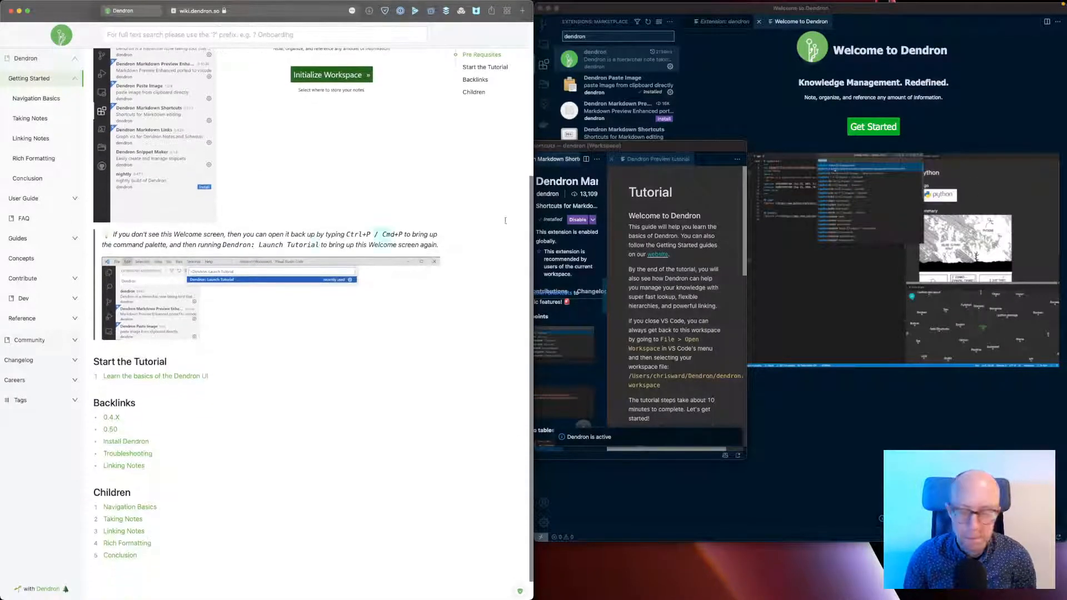
# - Tile the dendron workspace window over the left half of the screen and focus its tutorial preview
pyautogui.moveTo(681, 149); pyautogui.dragTo(390, 111)
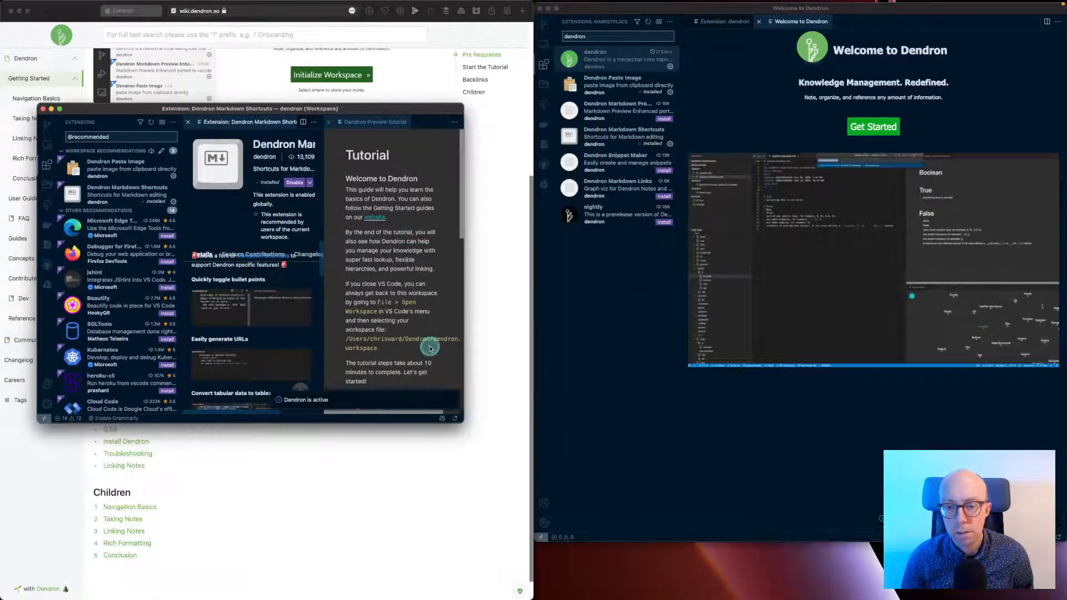
pyautogui.hotkey('ctrl', 'alt', 'Left')
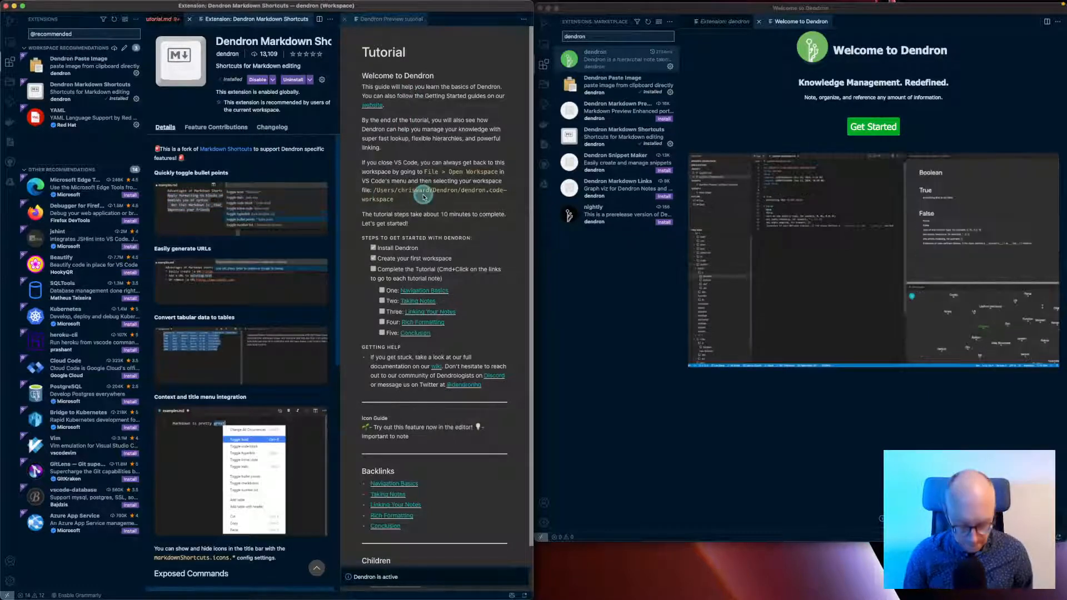
pyautogui.click(442, 138)
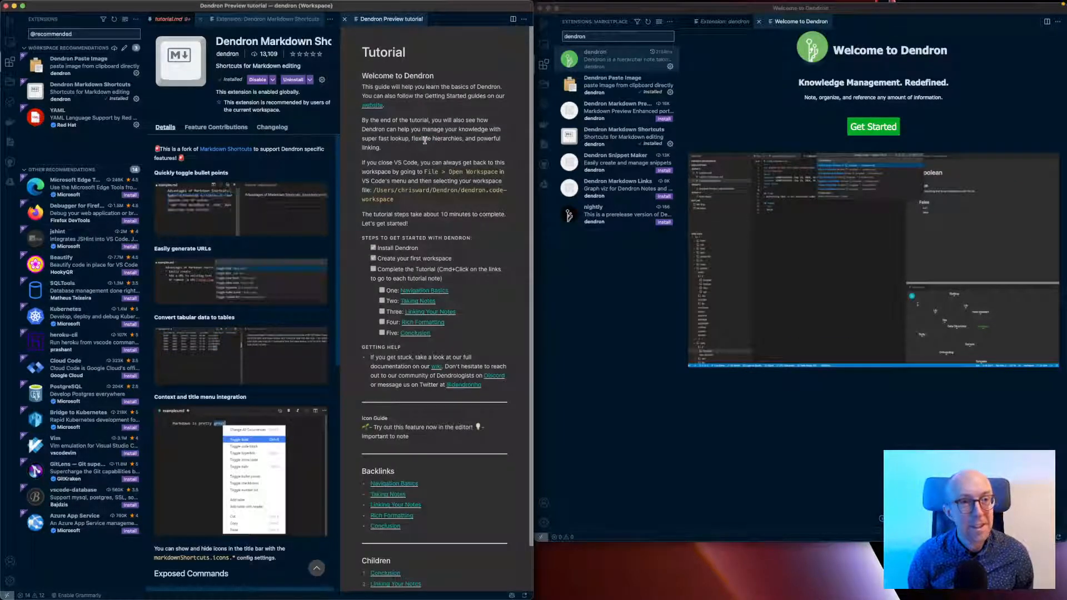
# - Hide the workspace window's side bar and enlarge the Visual Studio Code interface by two zoom levels
pyautogui.press('super+b')
pyautogui.click(400, 201)
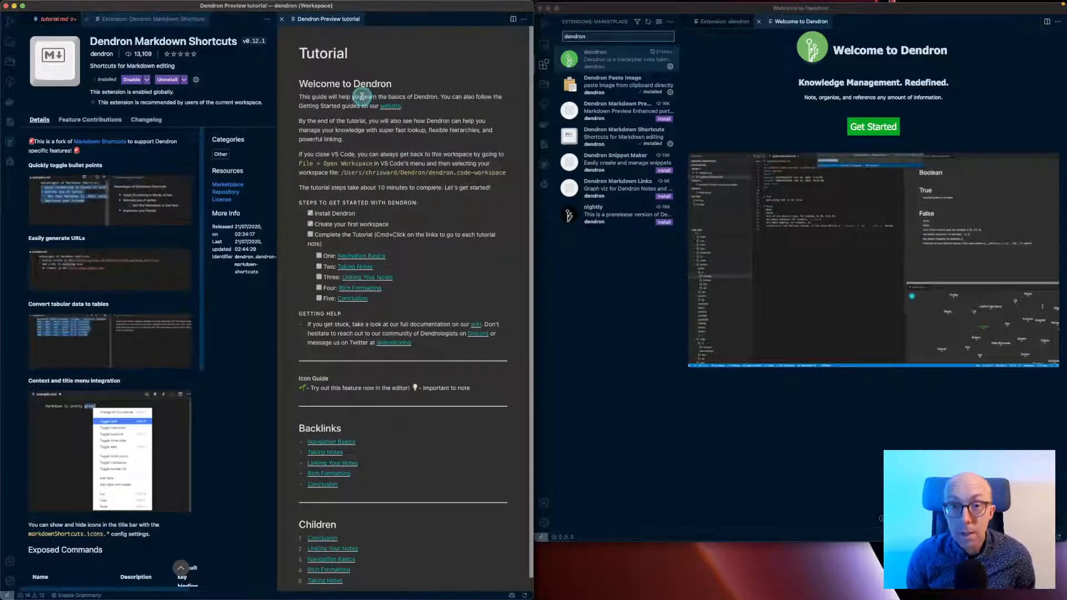
pyautogui.press('super+equal')
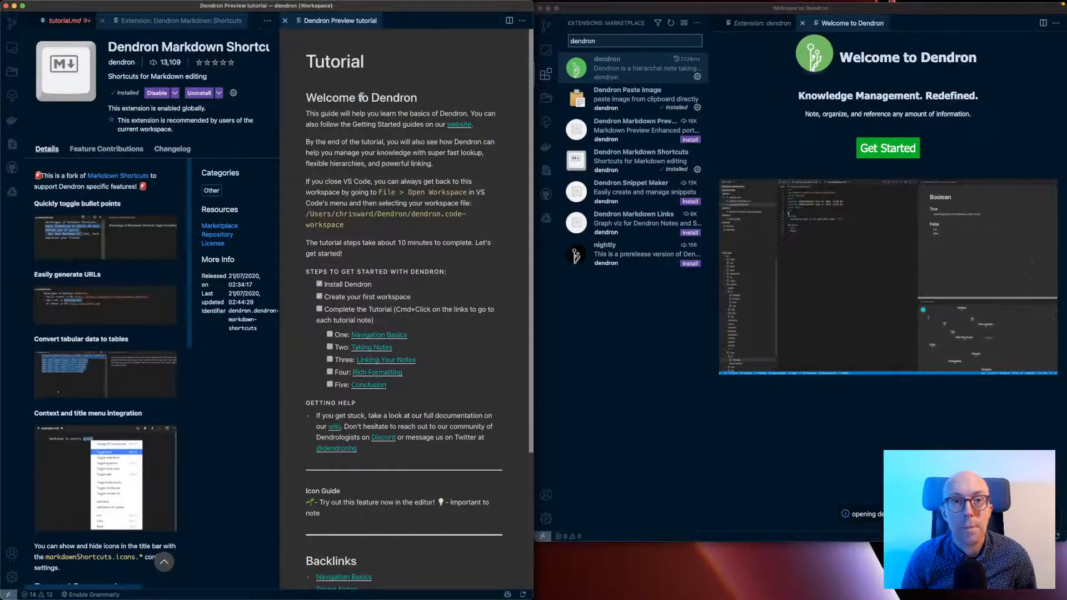
pyautogui.press('super+equal')
pyautogui.click(371, 129)
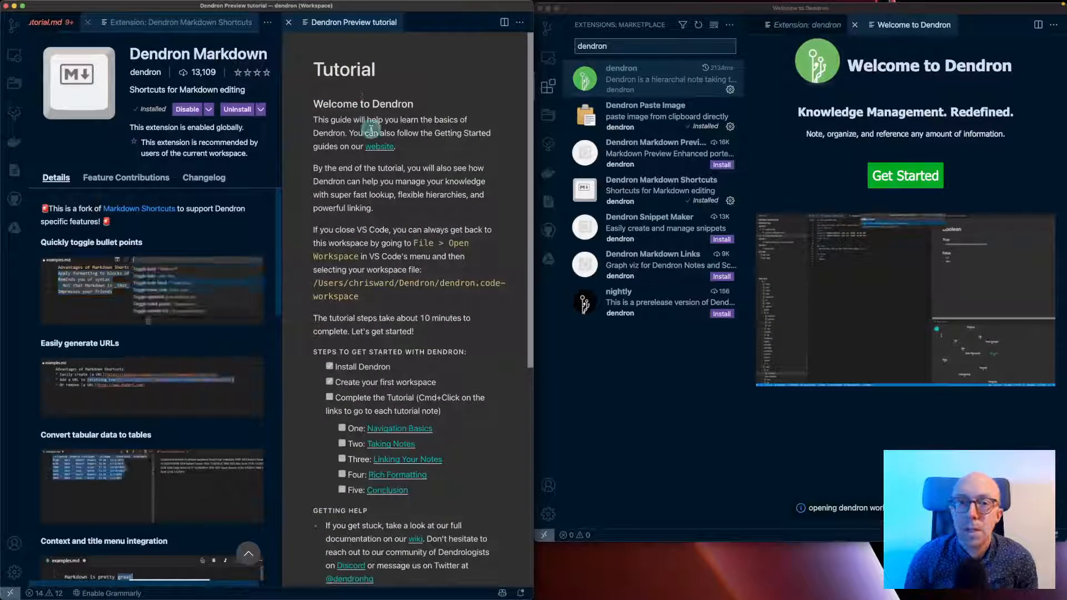
# - Read the tutorial preview's welcome paragraphs, highlighting each one, and continue to the steps to get started with Dendron
pyautogui.tripleClick(367, 120)
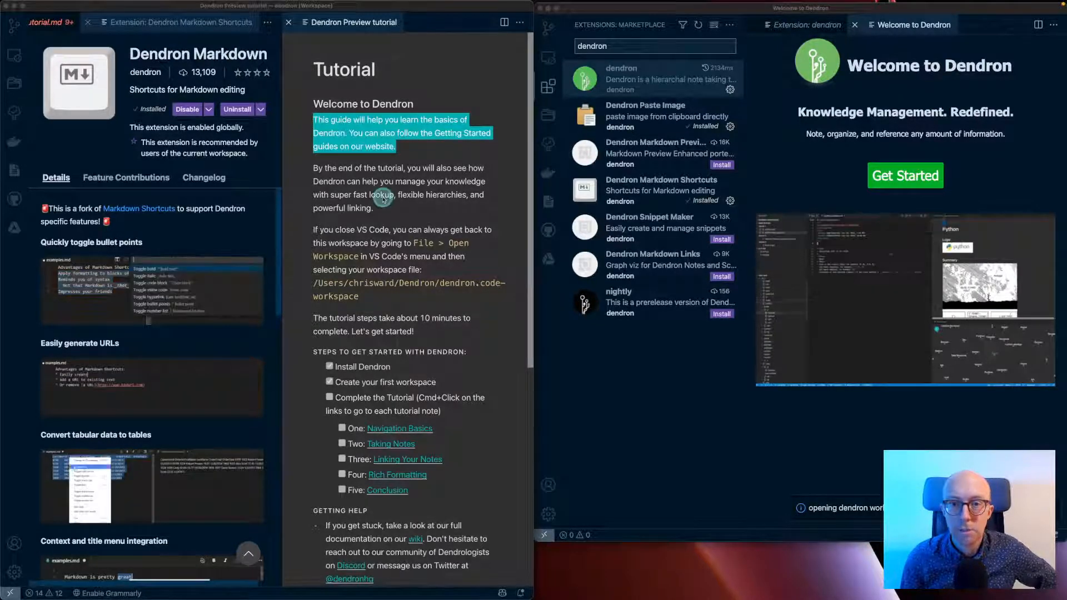
pyautogui.click(384, 182)
pyautogui.tripleClick(384, 182)
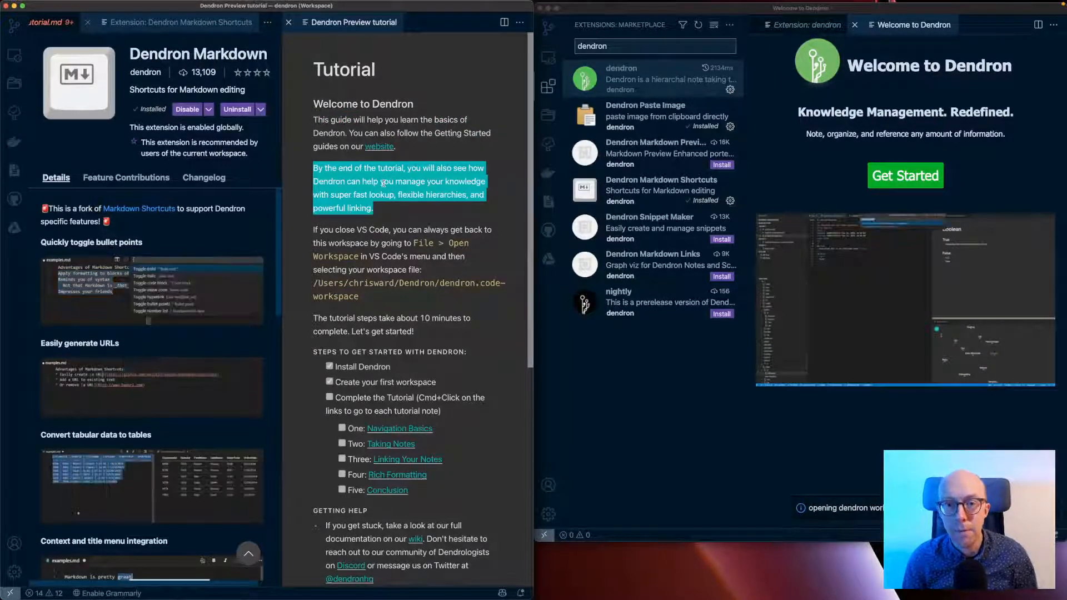
pyautogui.tripleClick(399, 233)
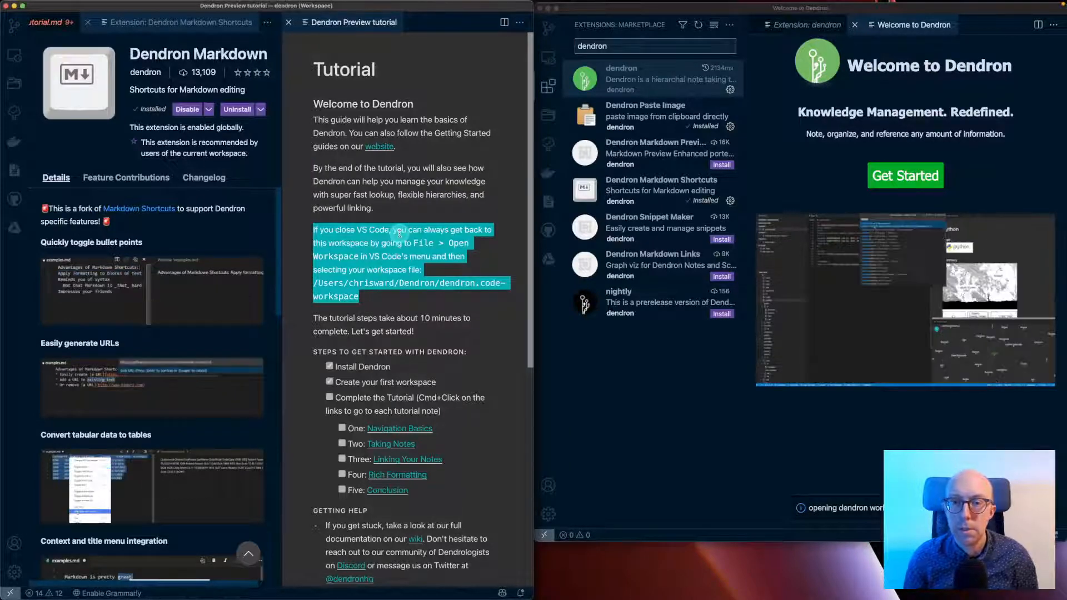
pyautogui.scroll(-1, 399, 233)
pyautogui.scroll(-5, 399, 231)
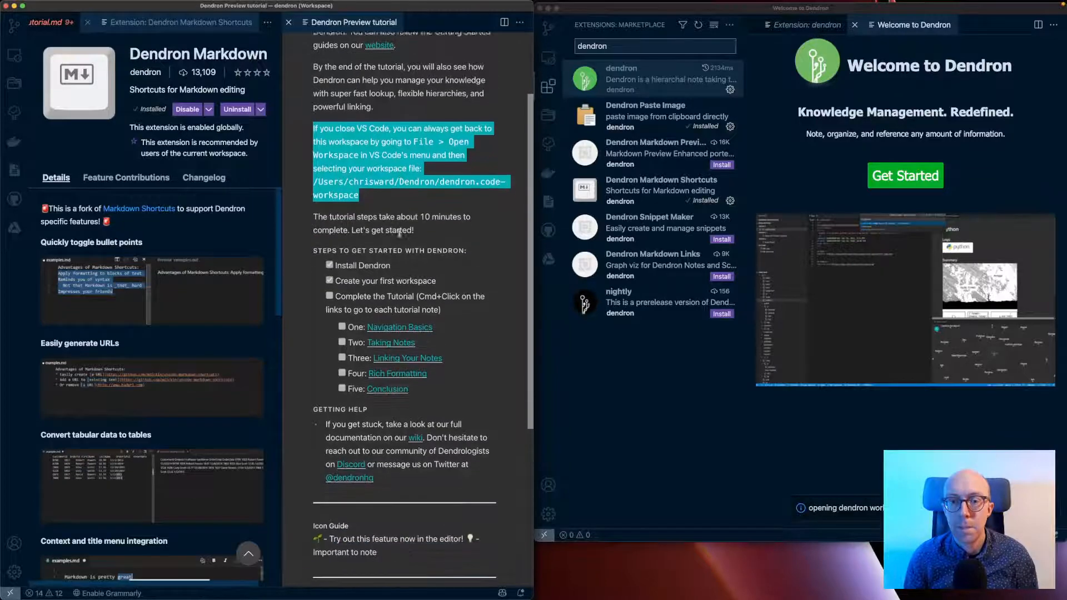
# - Bring the tutorial.md source note into view beside its preview
pyautogui.scroll(-2, 399, 233)
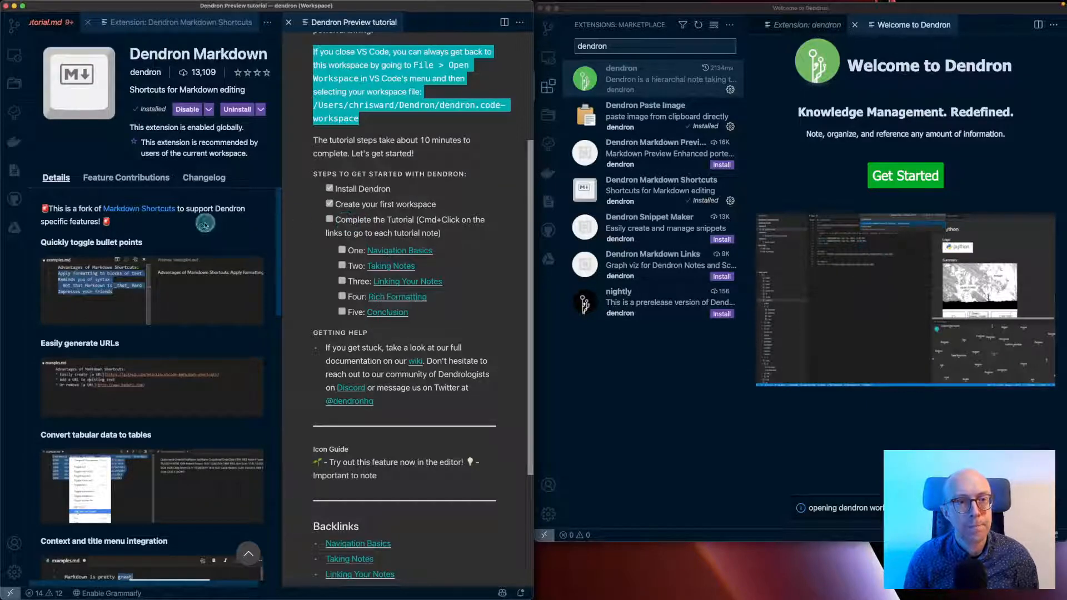
pyautogui.click(88, 23)
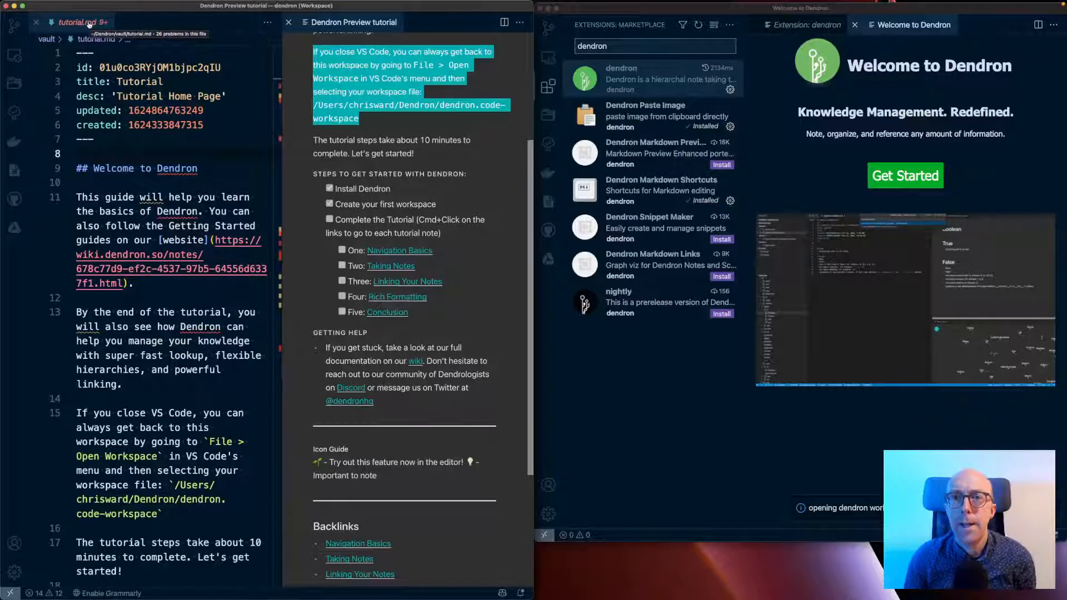
pyautogui.rightClick(315, 25)
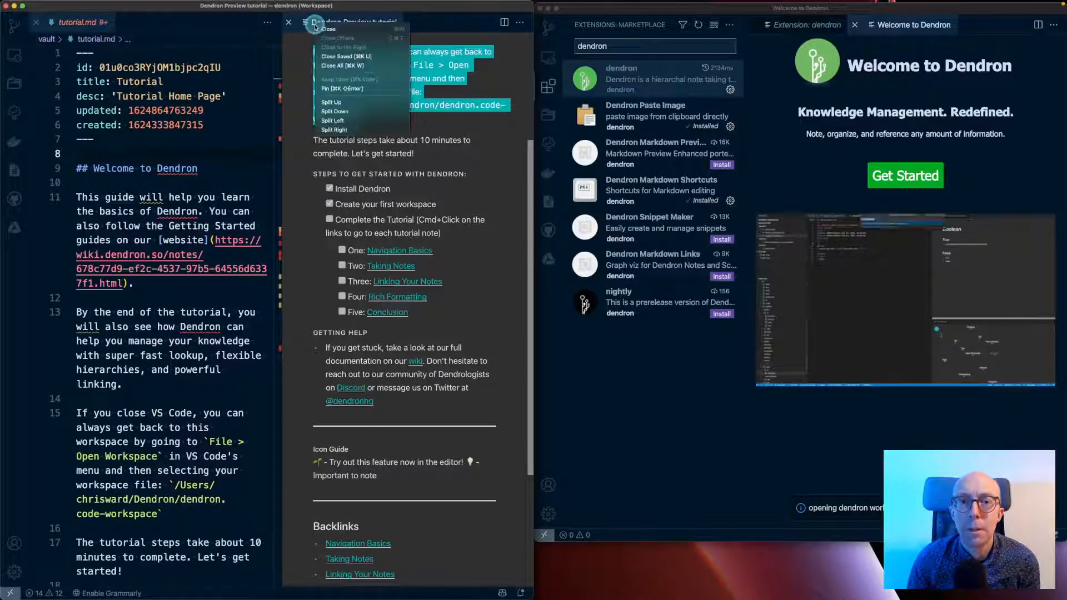
pyautogui.click(302, 27)
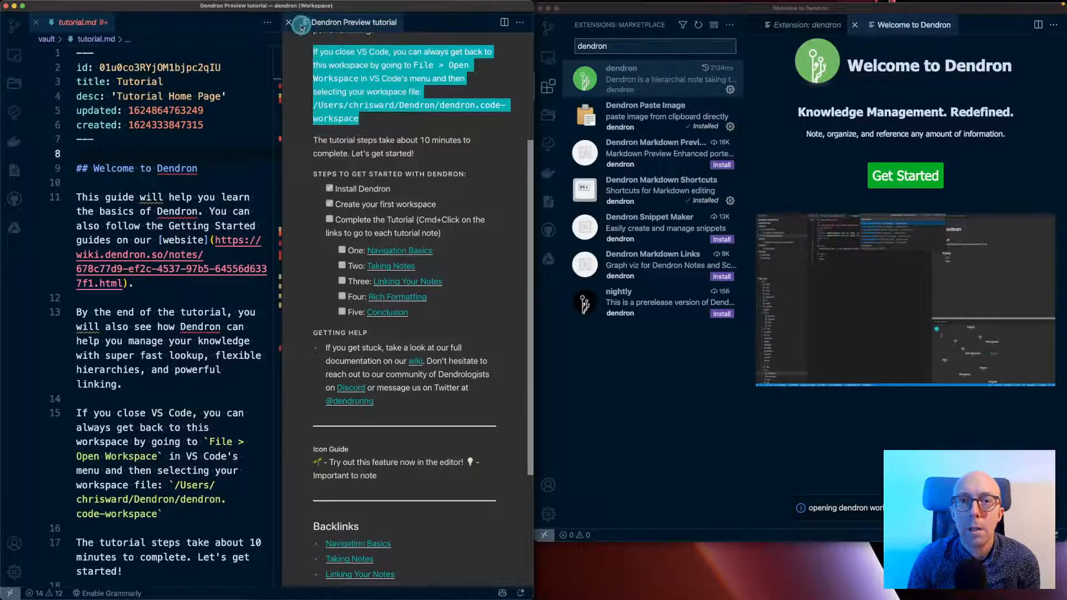
pyautogui.rightClick(303, 21)
pyautogui.click(450, 23)
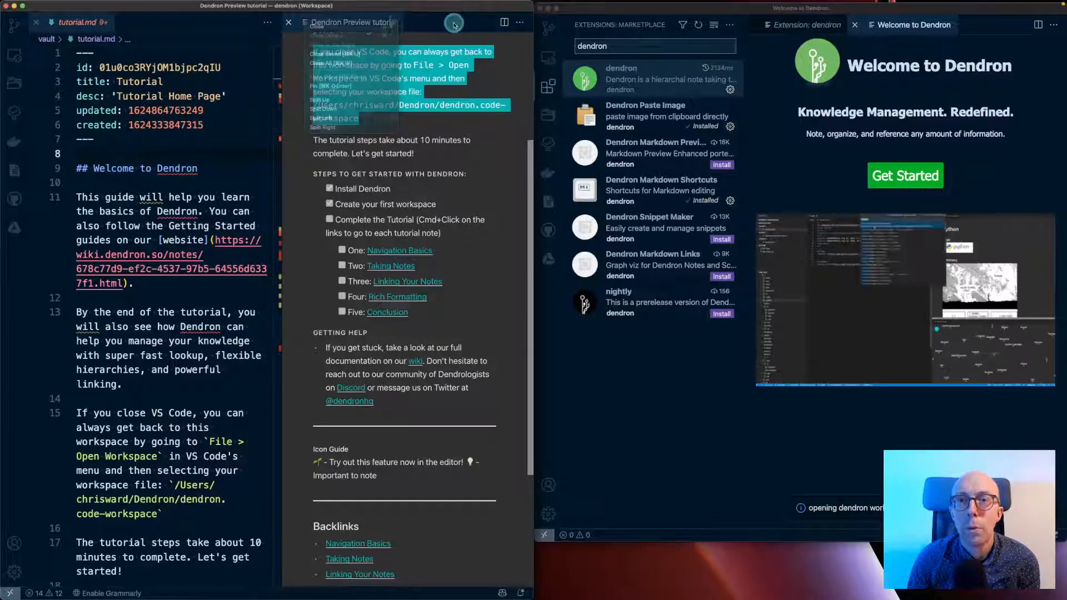
pyautogui.rightClick(381, 22)
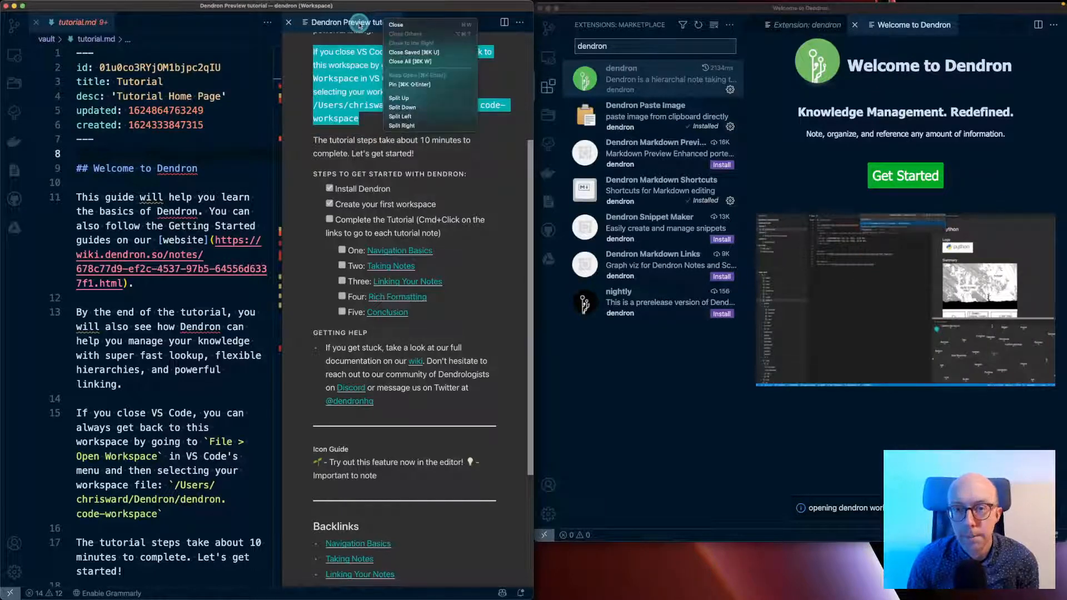
pyautogui.click(359, 25)
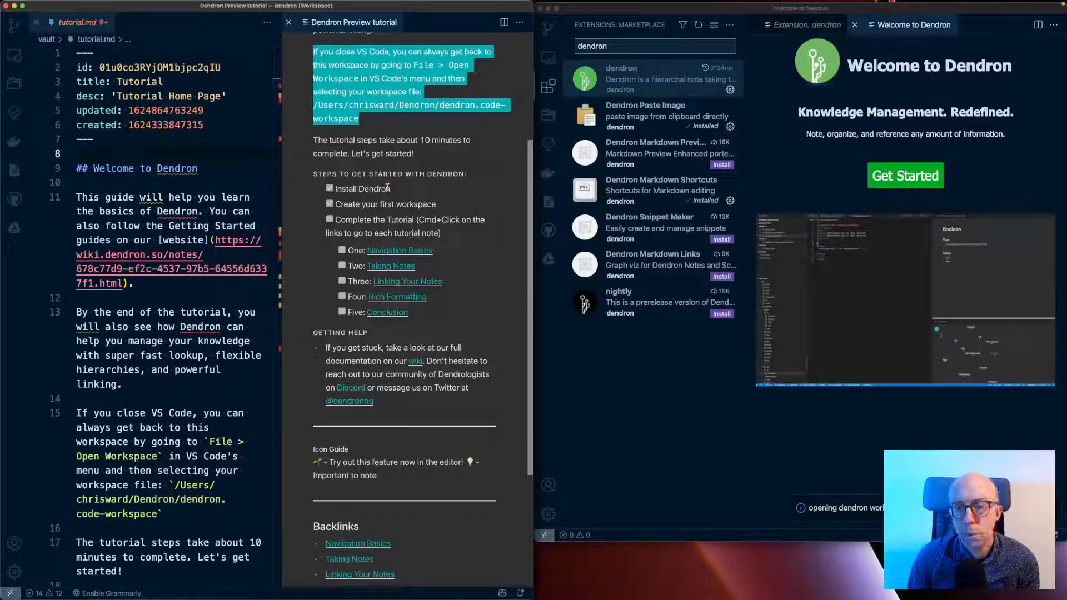
# - Open the Navigation Basics note from the tutorial preview's list of steps and skim its opening section
pyautogui.scroll(-3, 124, 393)
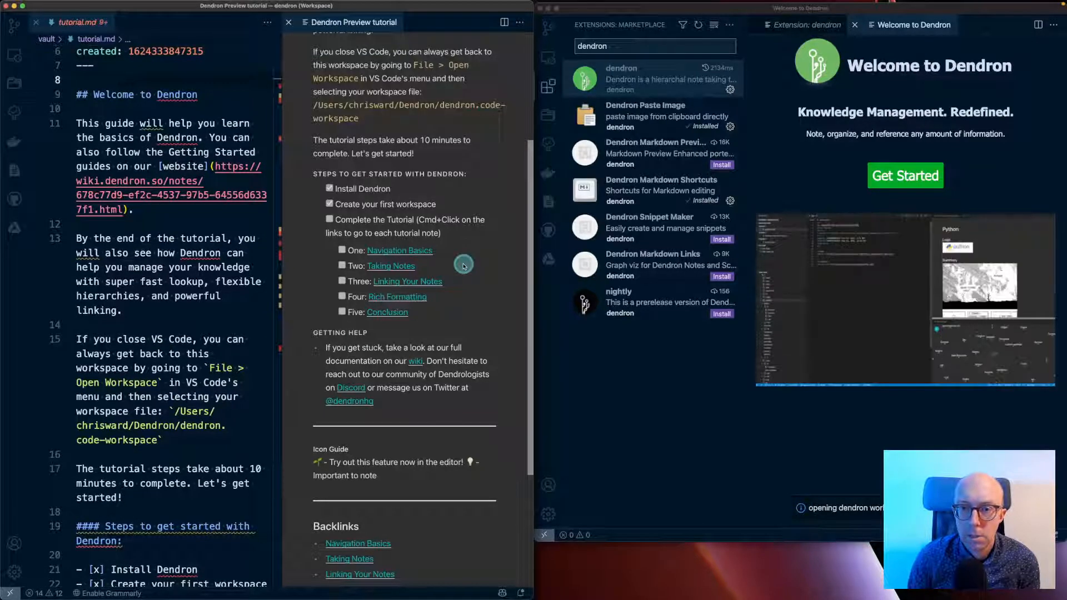
pyautogui.keyDown('super'); pyautogui.click(405, 252); pyautogui.keyUp('super')
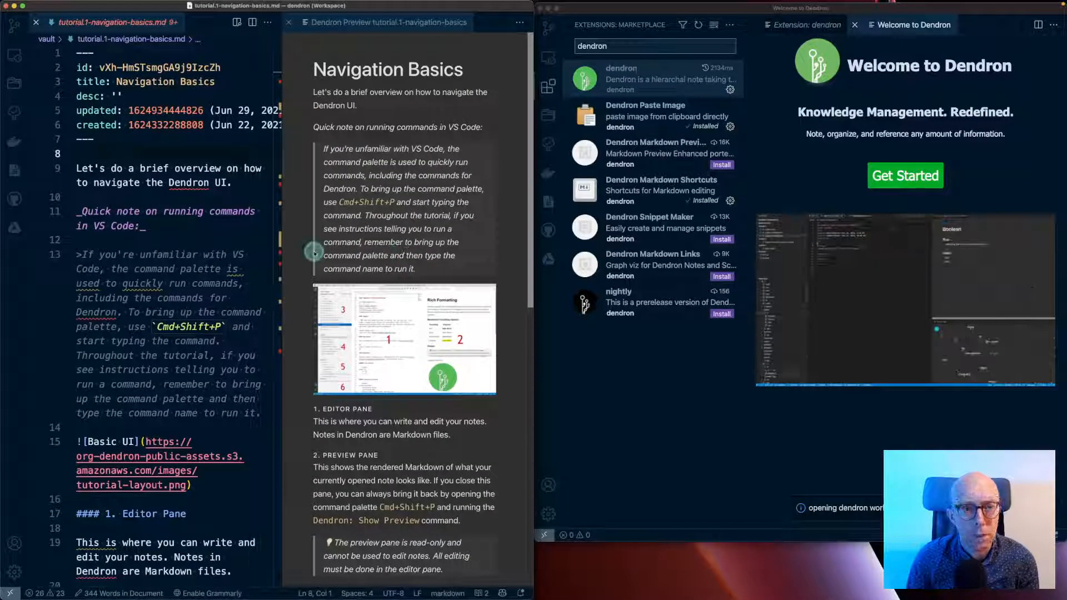
pyautogui.scroll(-8, 227, 315)
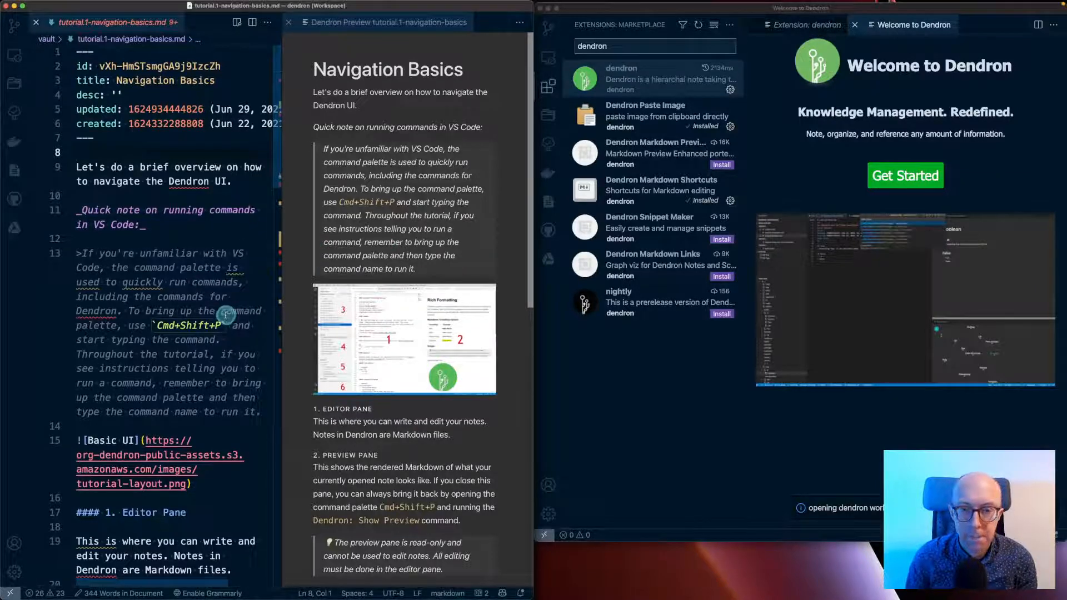
pyautogui.scroll(8, 250, 315)
pyautogui.scroll(-3, 317, 320)
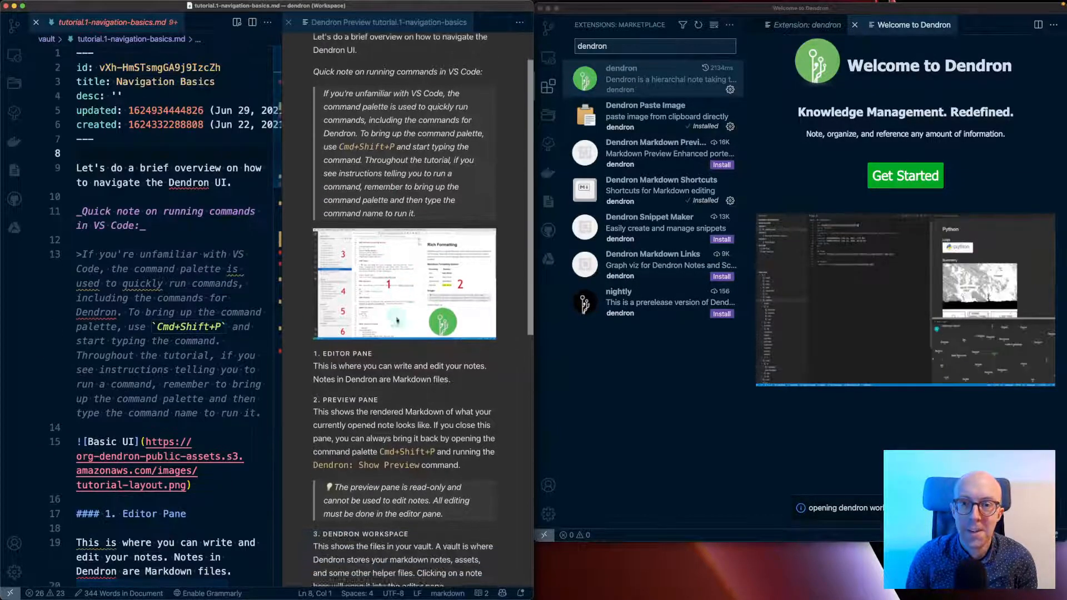
pyautogui.scroll(3, 361, 320)
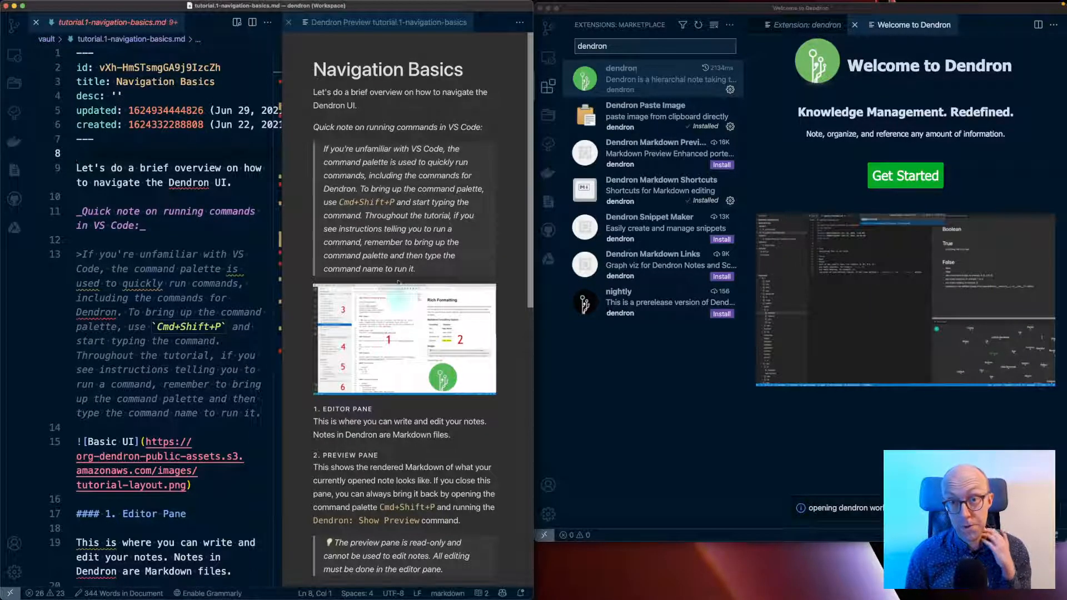
# - Close the Welcome to Dendron window and widen the workspace window to about three quarters of the screen
pyautogui.click(653, 383)
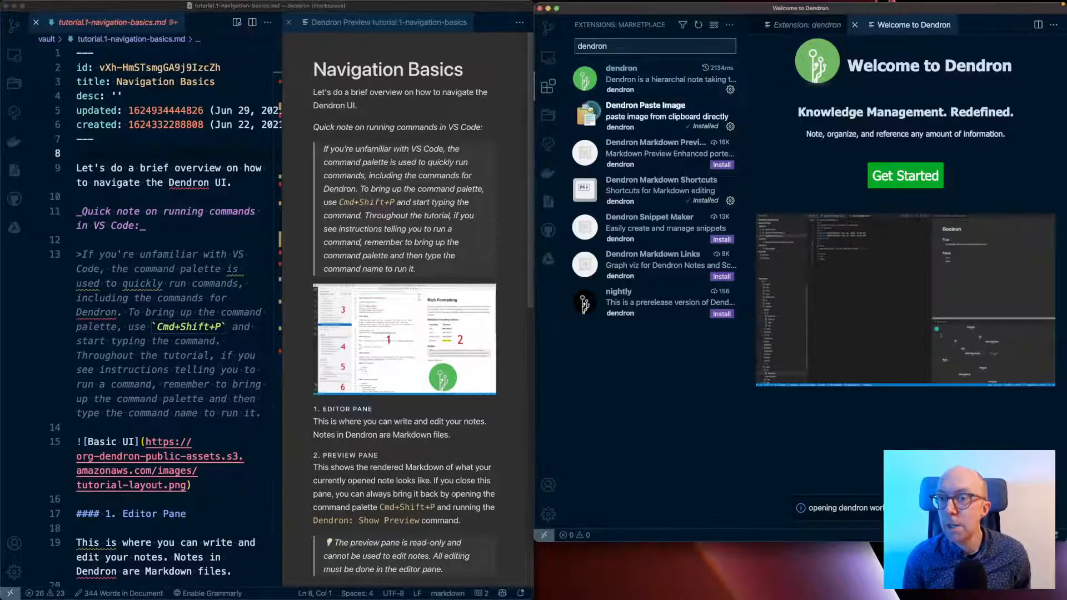
pyautogui.click(539, 10)
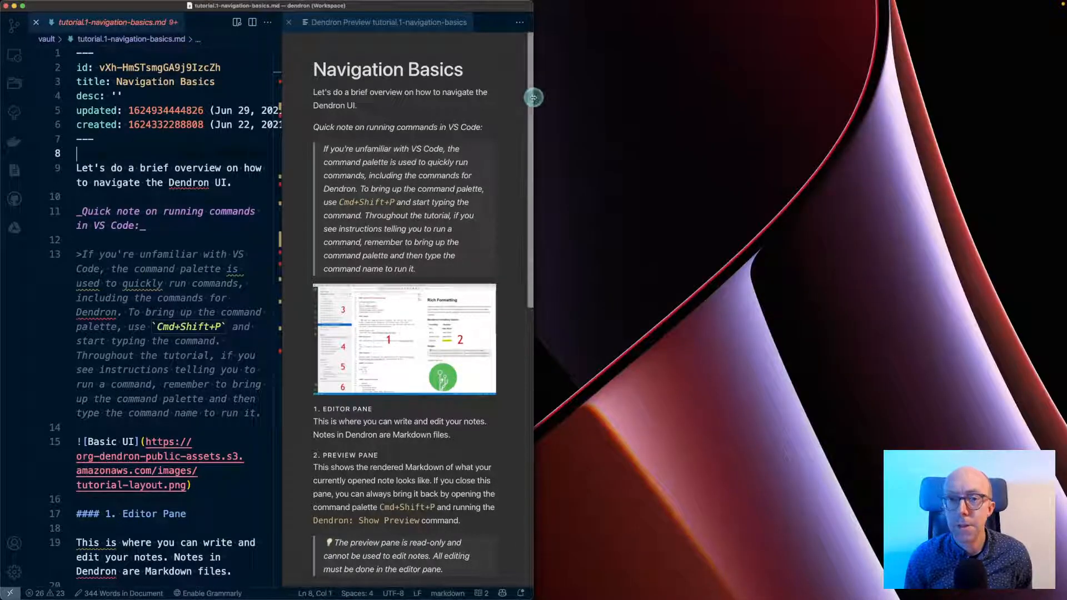
pyautogui.moveTo(534, 98); pyautogui.dragTo(798, 85)
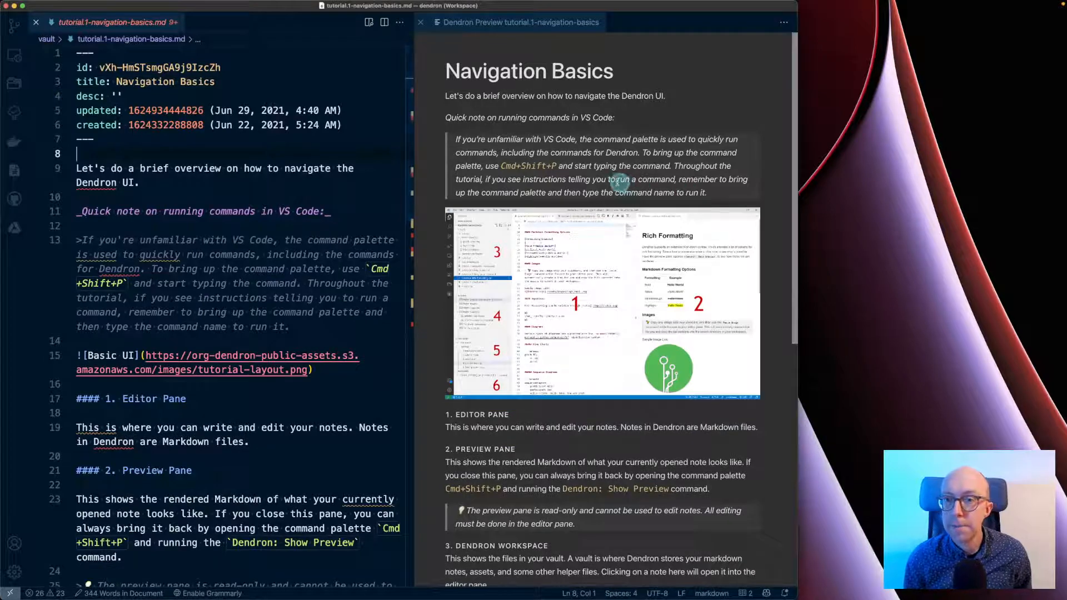
# - Read the Navigation Basics preview, highlighting the note on the command palette and continuing through the descriptions of the numbered interface panes
pyautogui.scroll(-1, 615, 181)
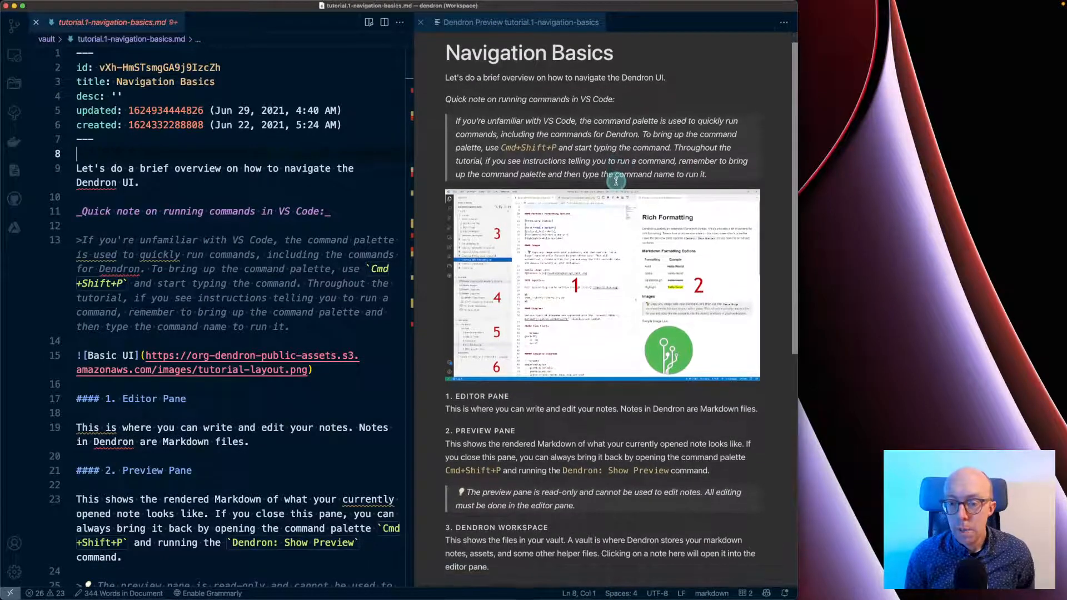
pyautogui.tripleClick(569, 128)
pyautogui.scroll(-3, 578, 169)
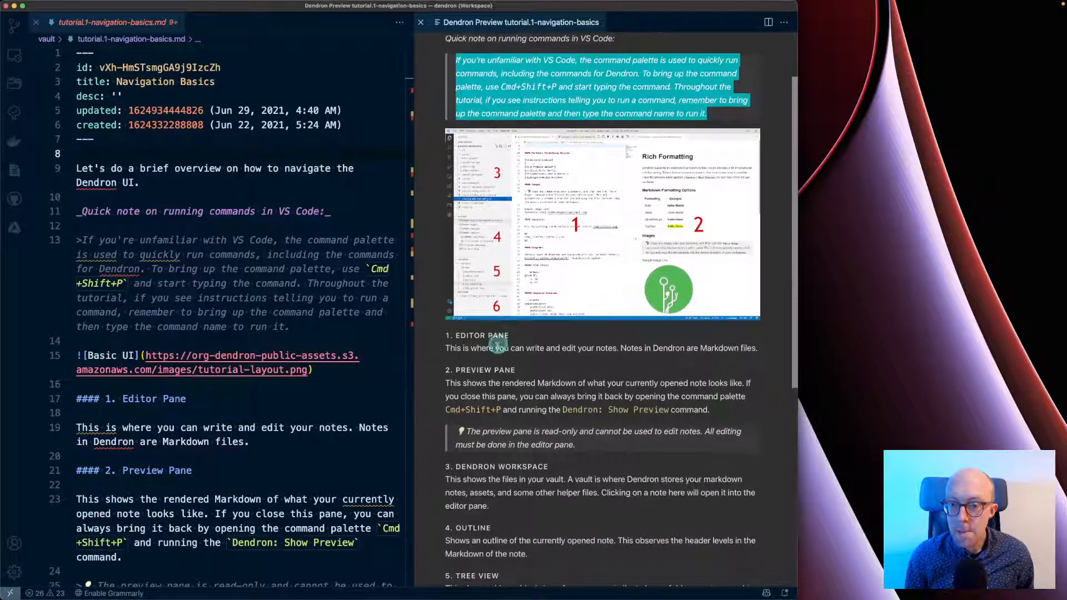
pyautogui.scroll(-3, 556, 347)
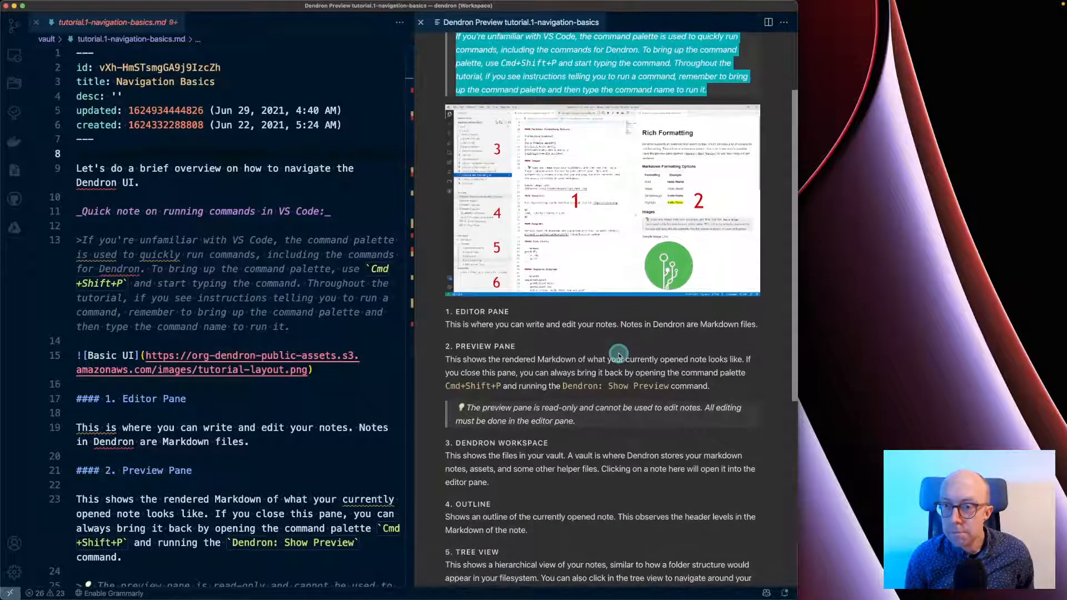
pyautogui.scroll(-3, 611, 356)
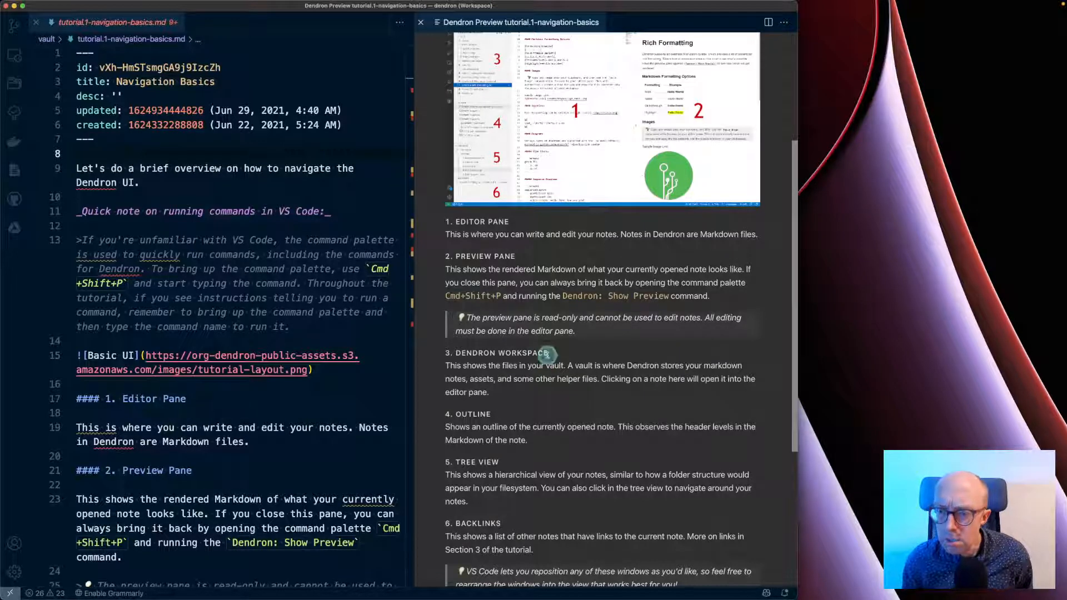
# - Show the file Explorer with the vault's notes in the side bar and narrow it to give the editor more room
pyautogui.click(245, 238)
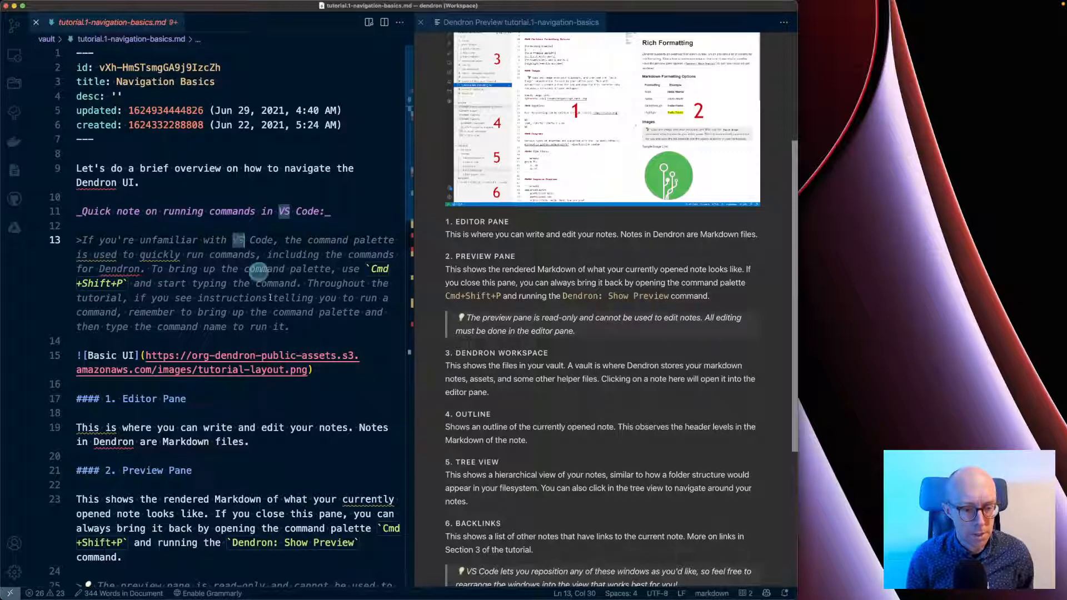
pyautogui.click(119, 5)
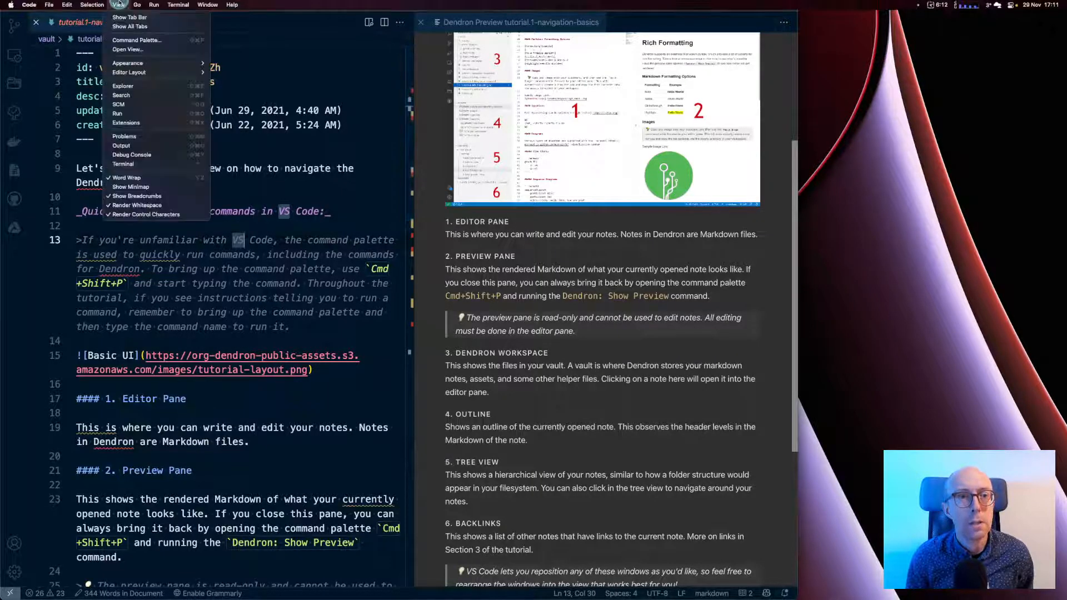
pyautogui.click(118, 4)
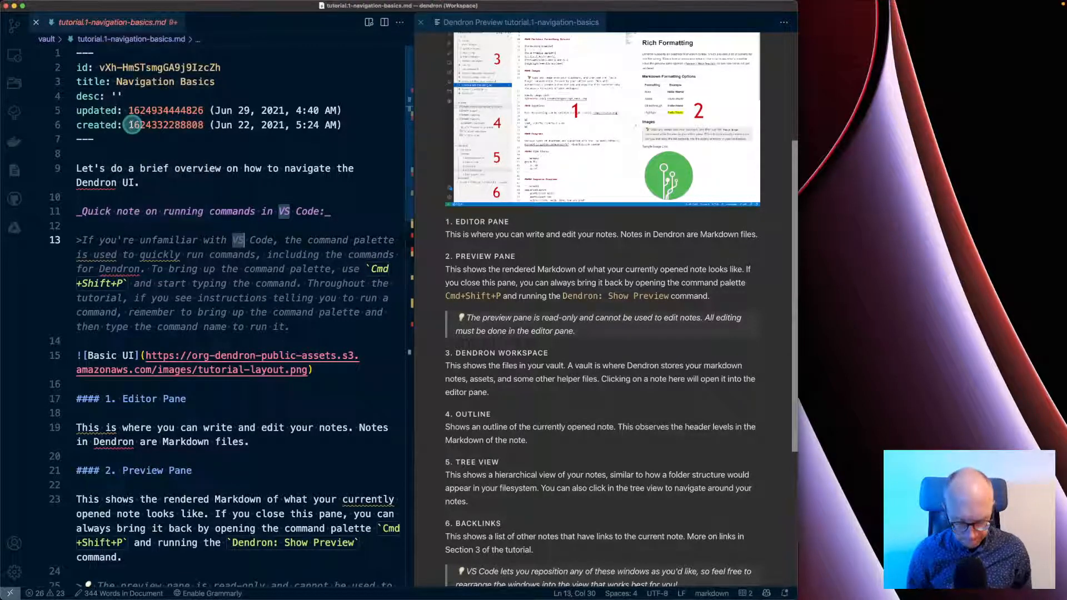
pyautogui.press('super+shift+x')
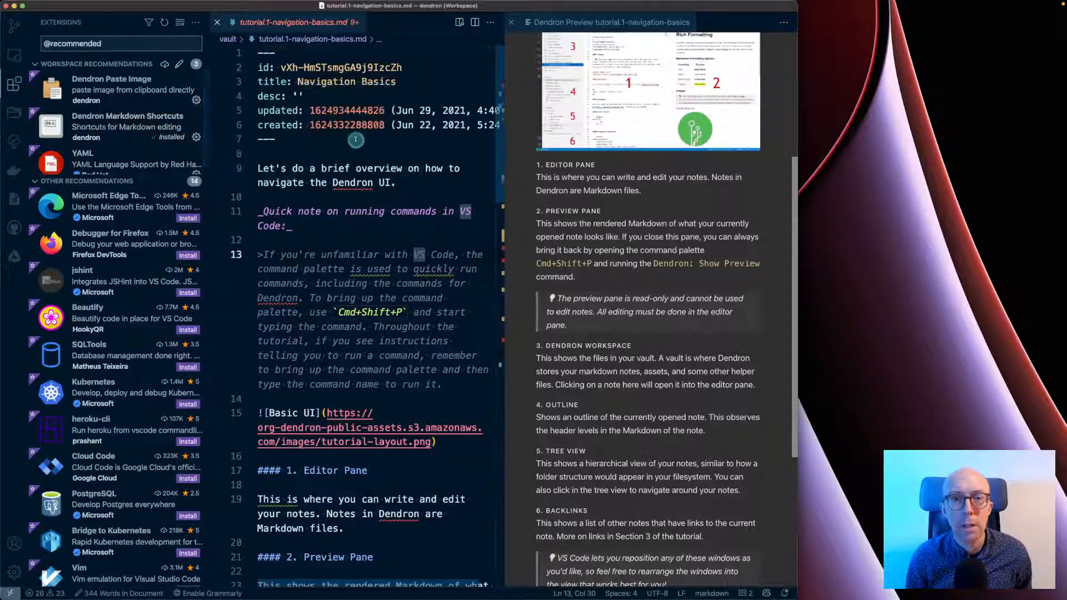
pyautogui.click(356, 140)
pyautogui.press('super+shift+e')
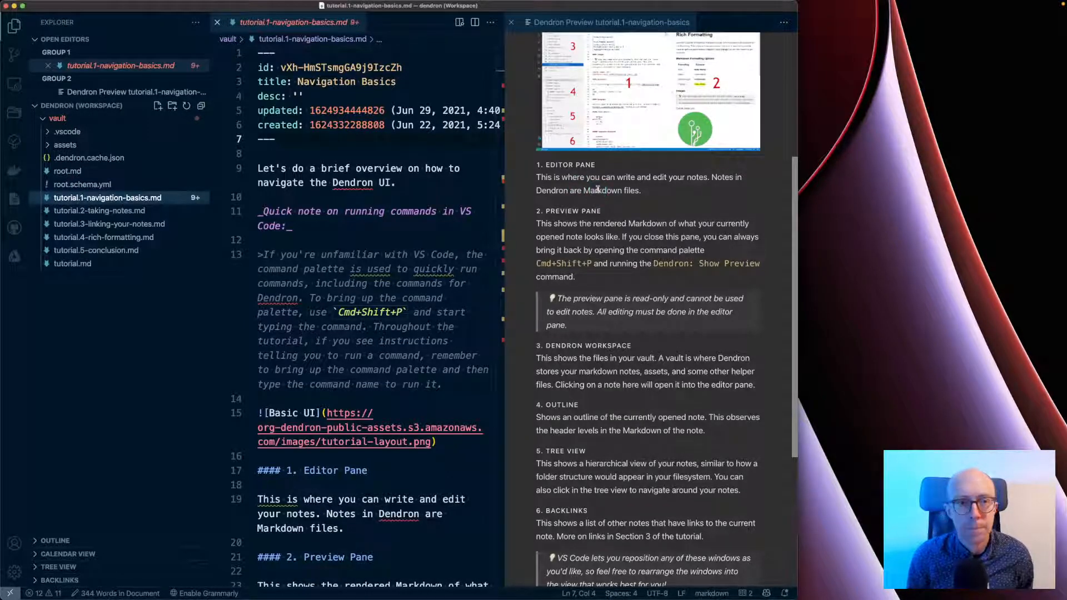
pyautogui.click(191, 210)
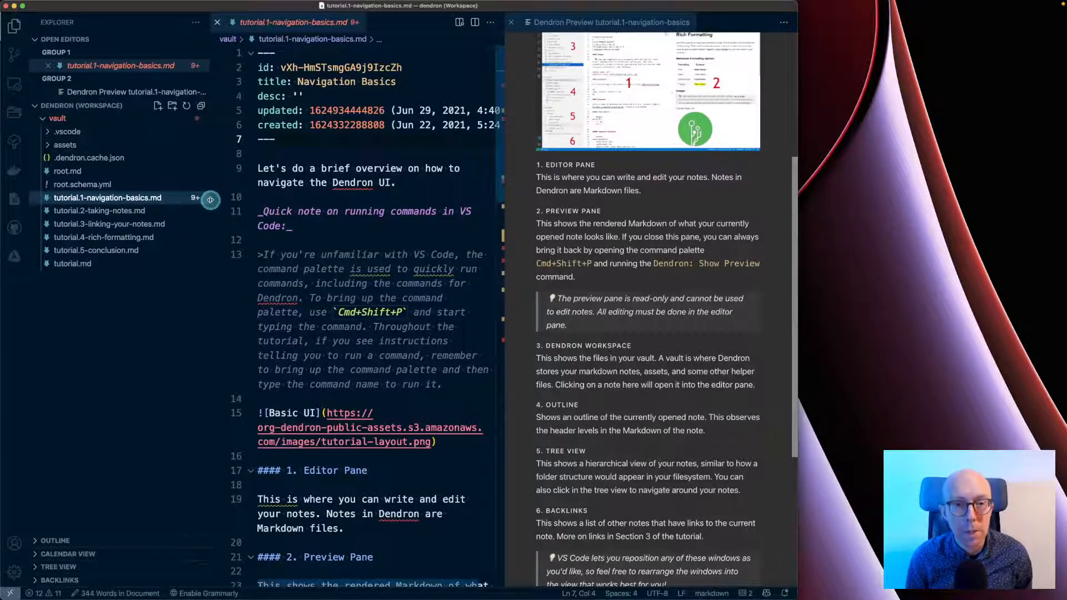
pyautogui.moveTo(211, 200); pyautogui.dragTo(158, 201)
# - Expand the Explorer's Outline section for the Navigation Basics note and enlarge it to examine the full list of headings
pyautogui.click(716, 329)
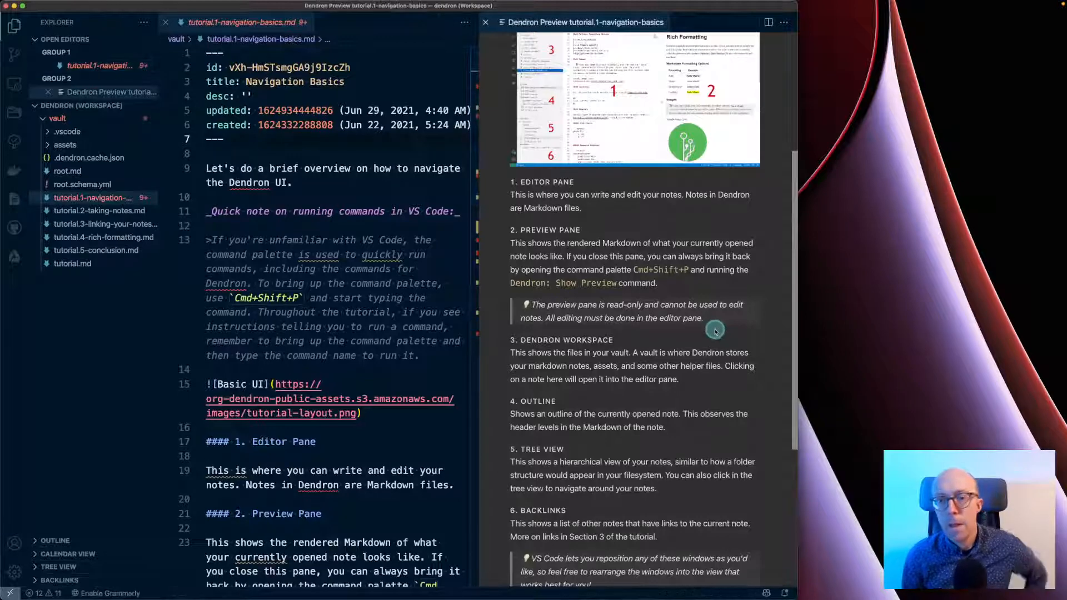
pyautogui.scroll(-2, 689, 337)
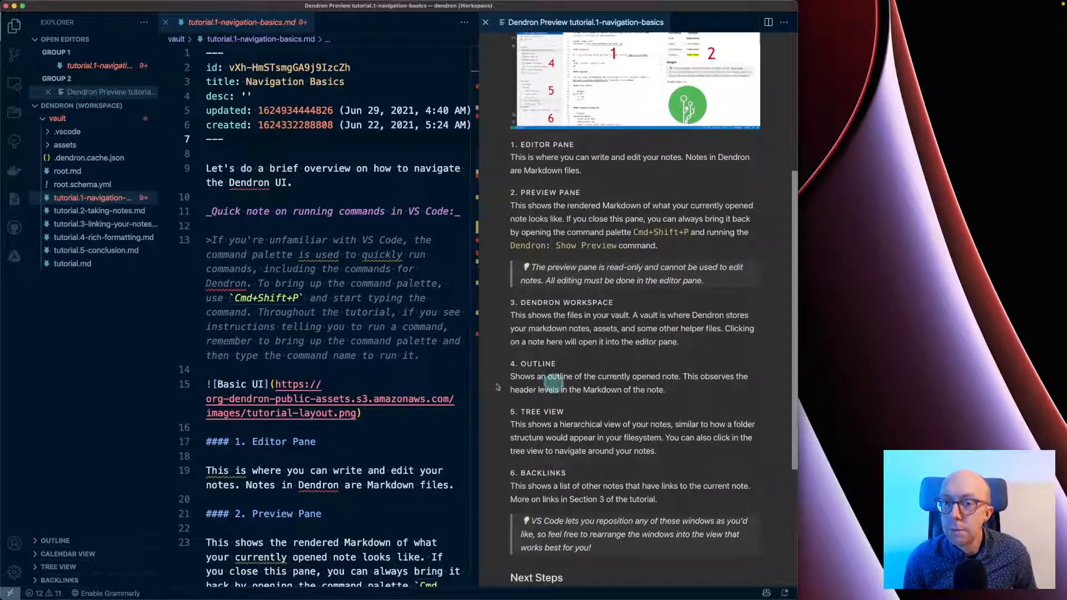
pyautogui.click(49, 540)
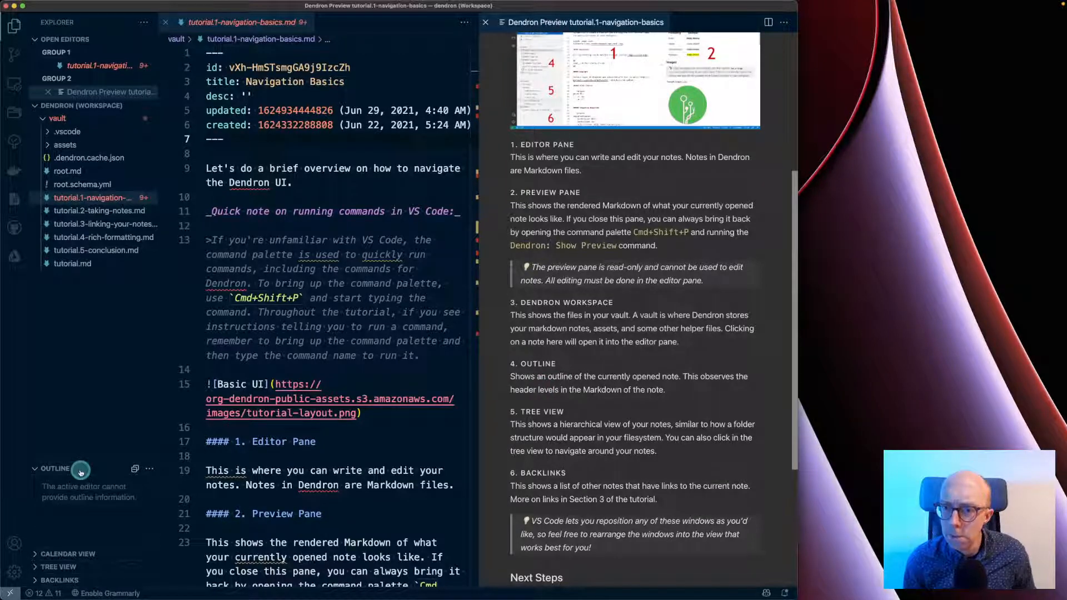
pyautogui.click(288, 354)
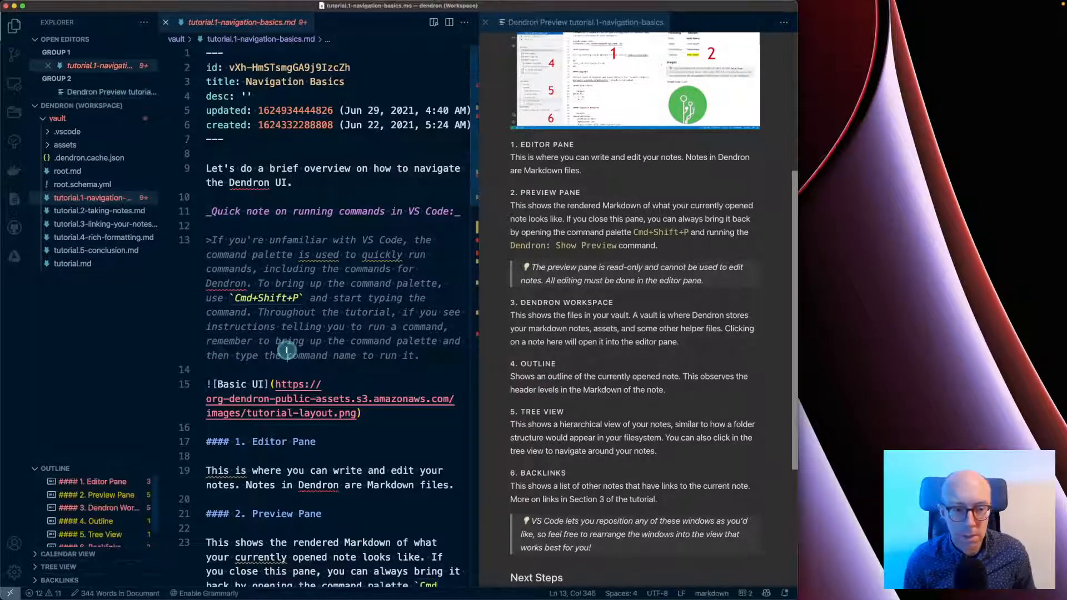
pyautogui.moveTo(73, 469); pyautogui.dragTo(74, 348)
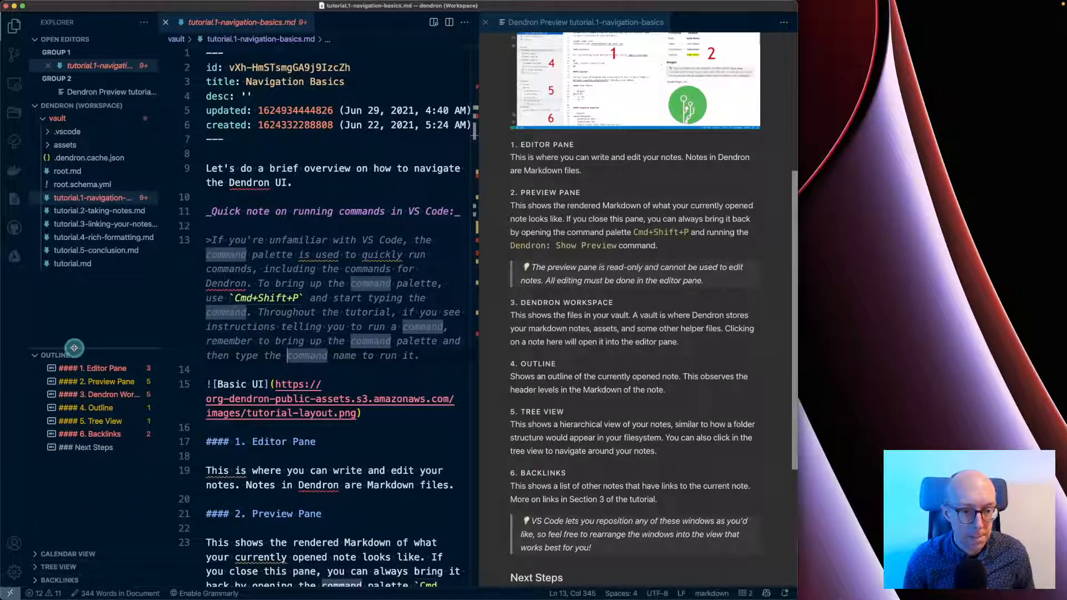
# - Expand and enlarge the Calendar View section to examine its month calendar, and collapse both it and the Outline
pyautogui.click(72, 554)
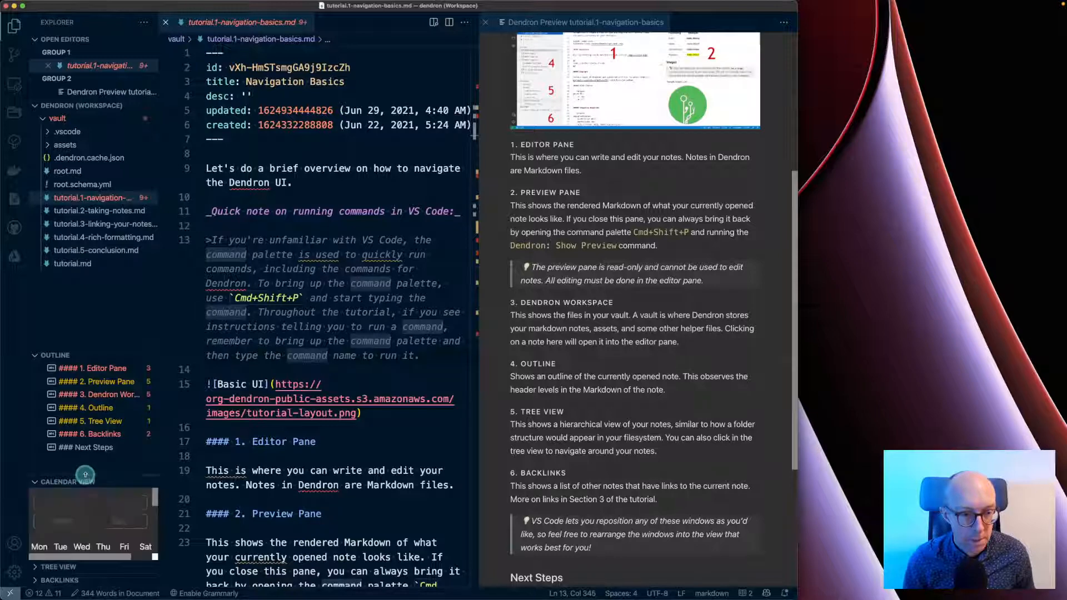
pyautogui.moveTo(134, 345); pyautogui.dragTo(132, 273)
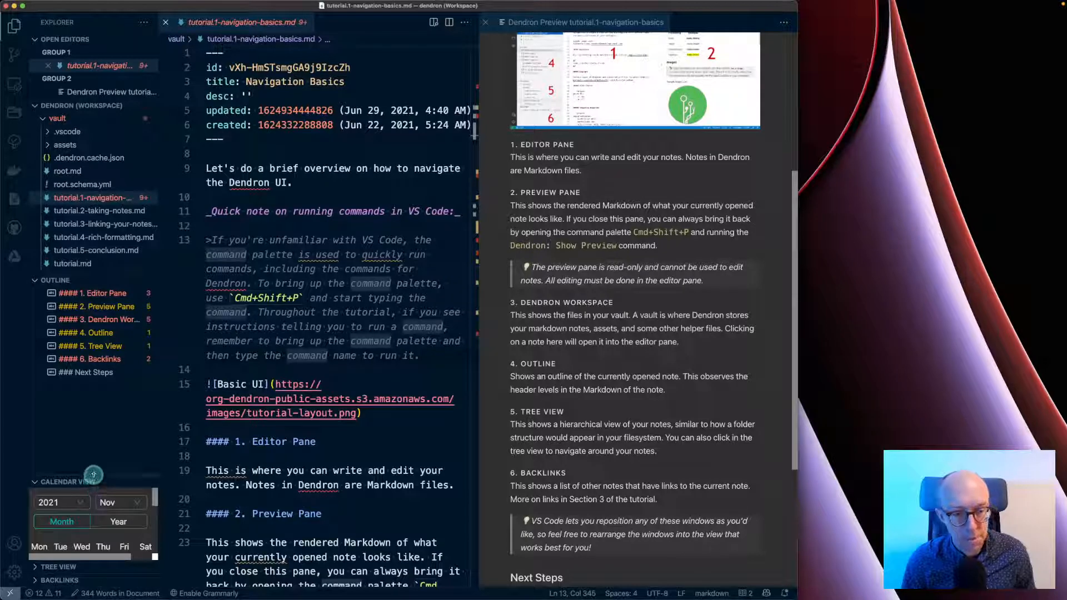
pyautogui.moveTo(94, 474); pyautogui.dragTo(91, 392)
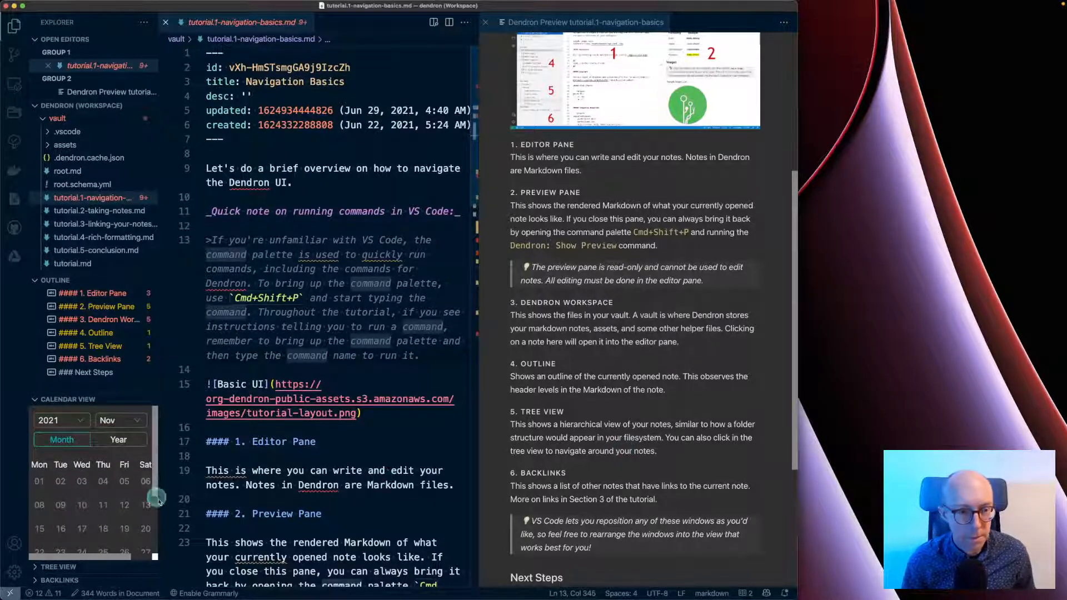
pyautogui.click(34, 280)
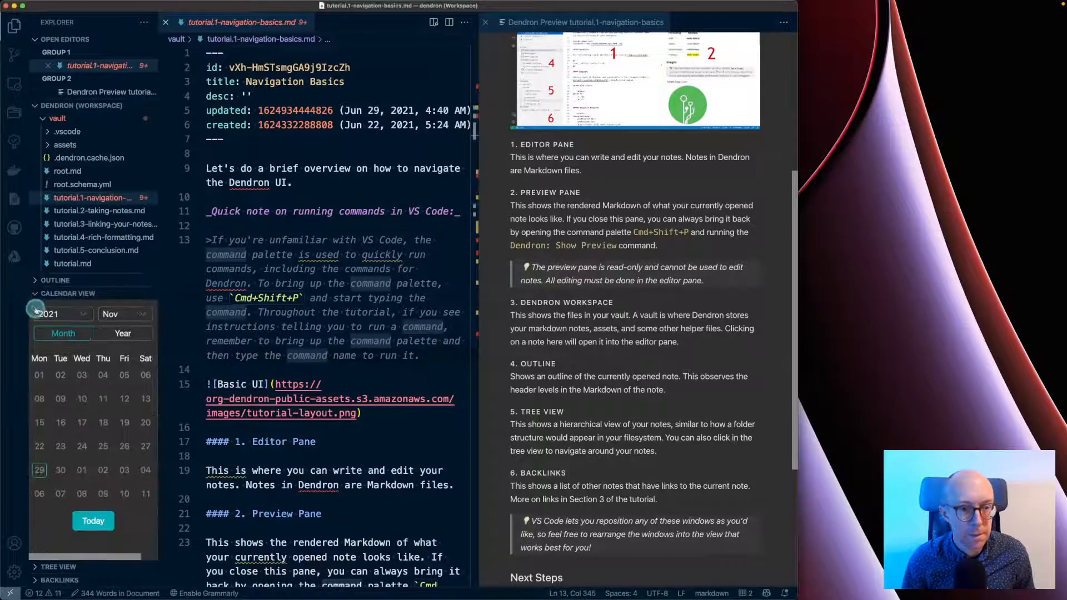
pyautogui.click(35, 293)
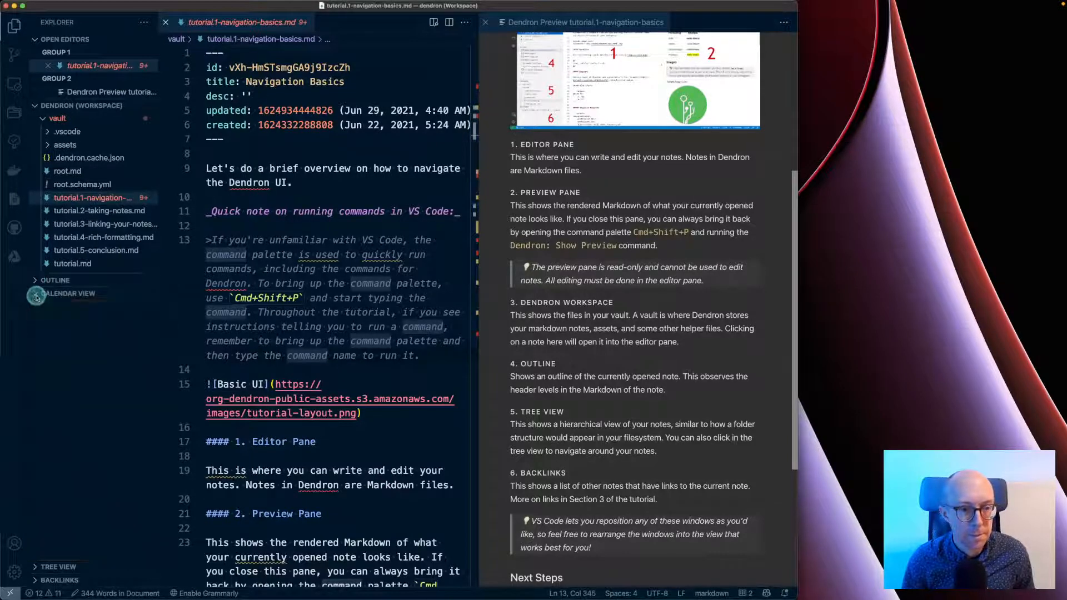
# - Expand the Explorer's Tree View down to the tutorial notes, enlarge the section, and highlight the Tree View description in the preview
pyautogui.click(55, 568)
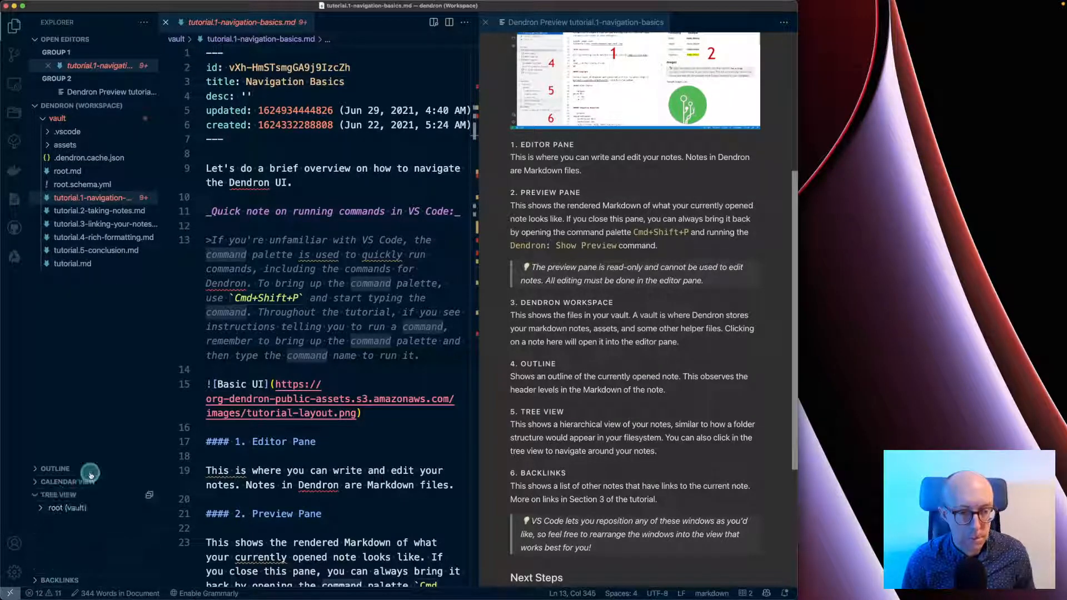
pyautogui.click(41, 507)
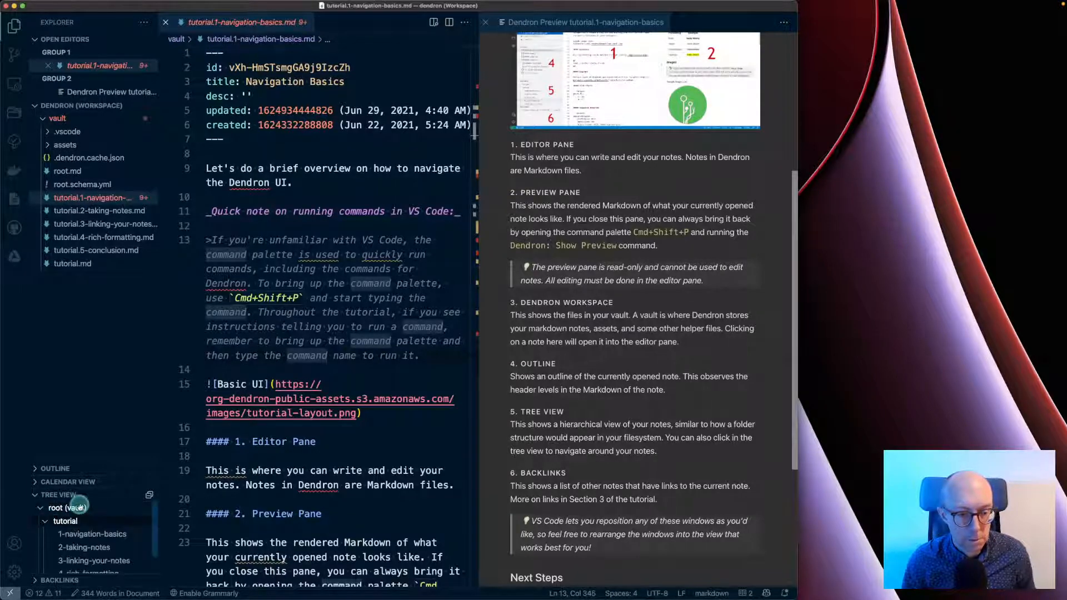
pyautogui.moveTo(83, 488); pyautogui.dragTo(84, 367)
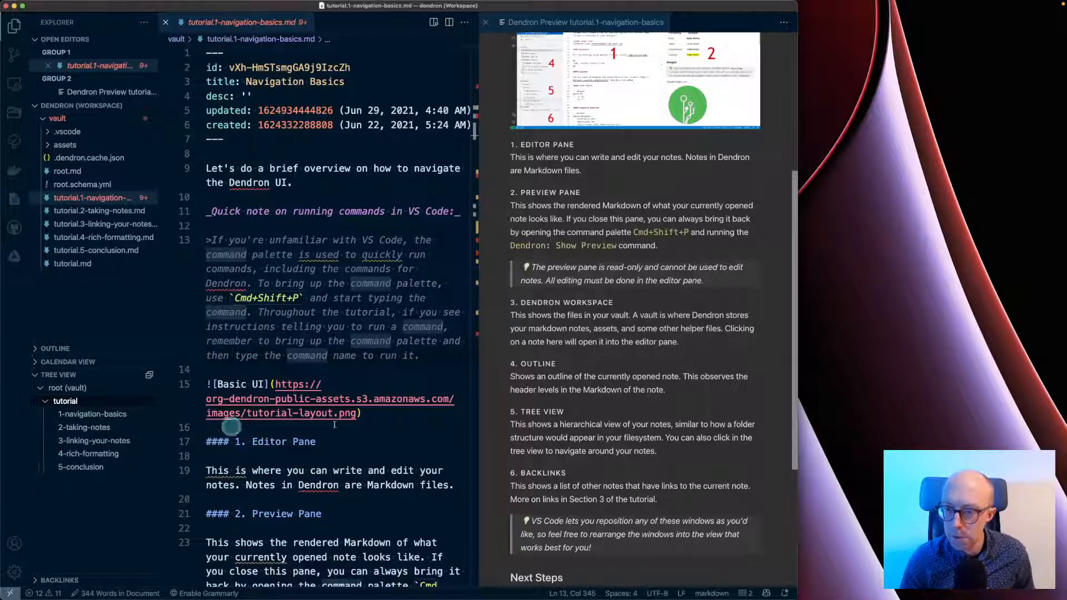
pyautogui.tripleClick(548, 427)
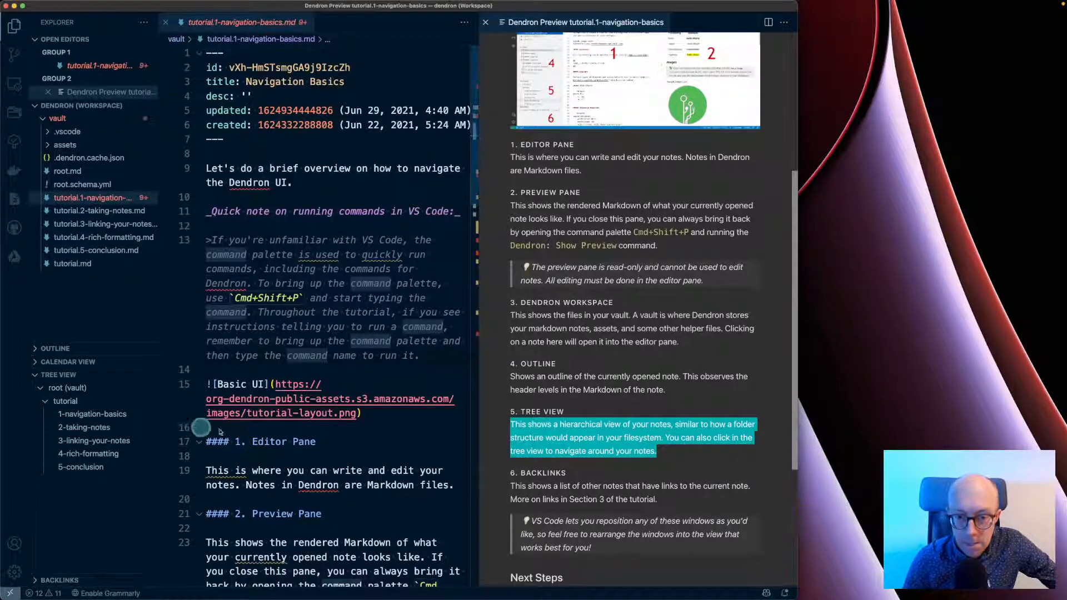
# - Open the 2-taking-notes note from the Tree View, close its editor, and return to the Navigation Basics note
pyautogui.click(80, 428)
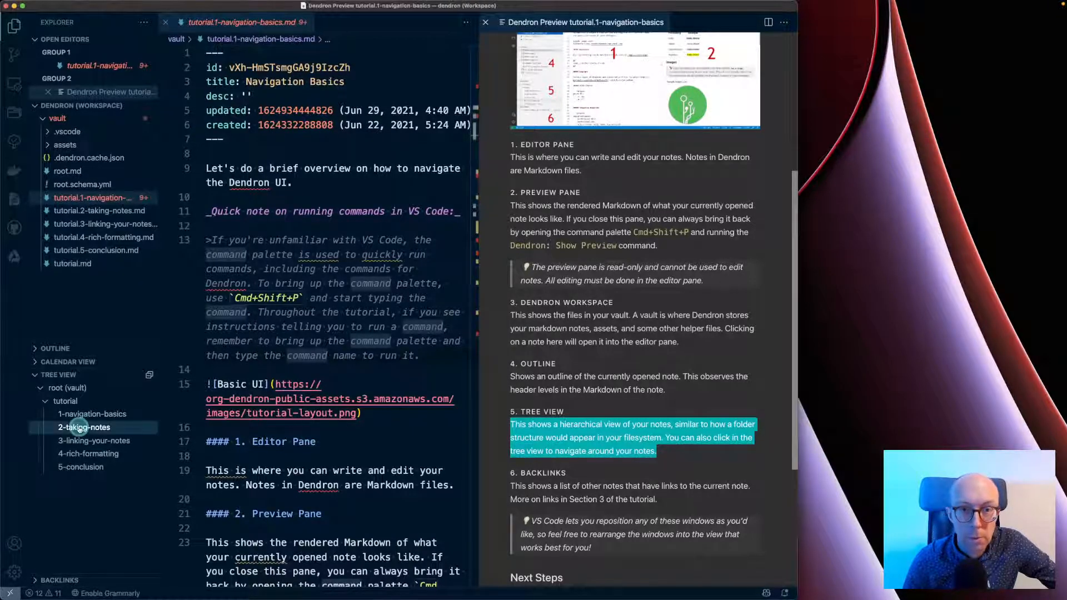
pyautogui.click(506, 164)
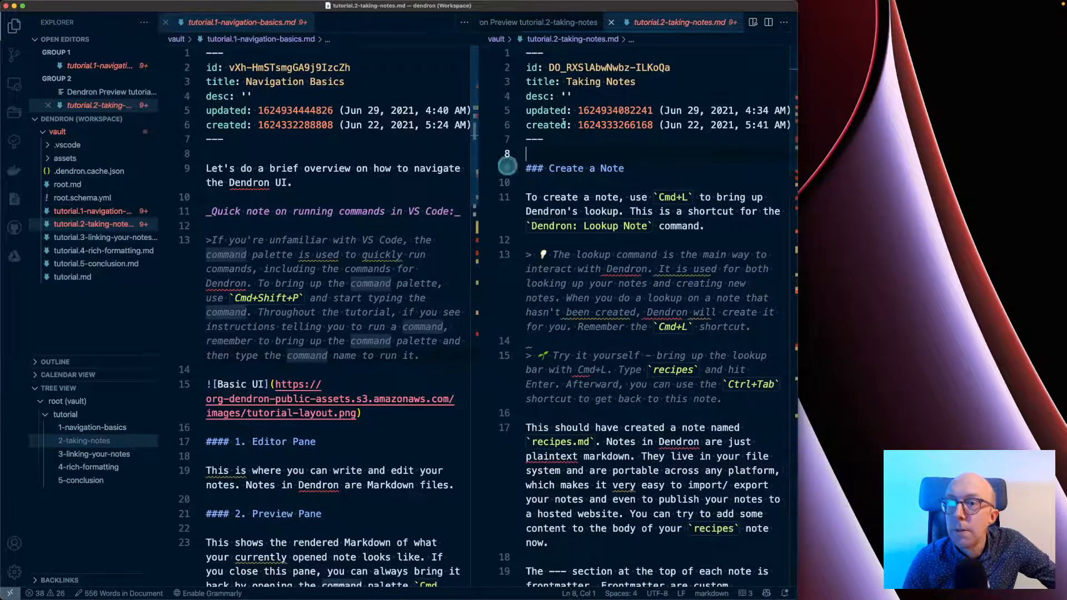
pyautogui.click(611, 22)
pyautogui.click(349, 446)
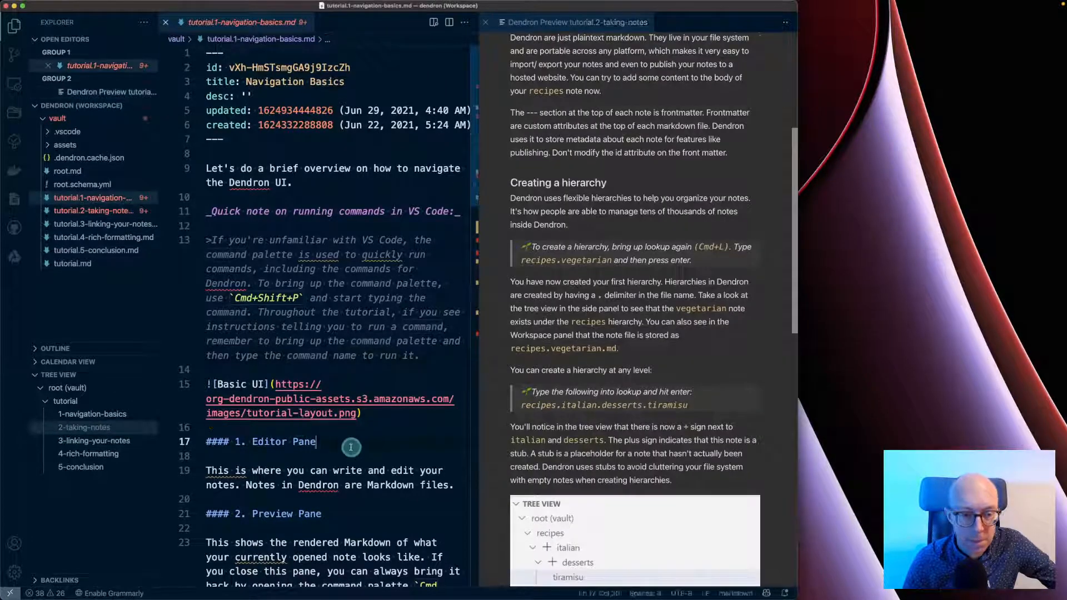
# - Expand and enlarge the Backlinks section, and unfold tutorial.md and its Linked entry to examine the linking line
pyautogui.scroll(-3, 584, 456)
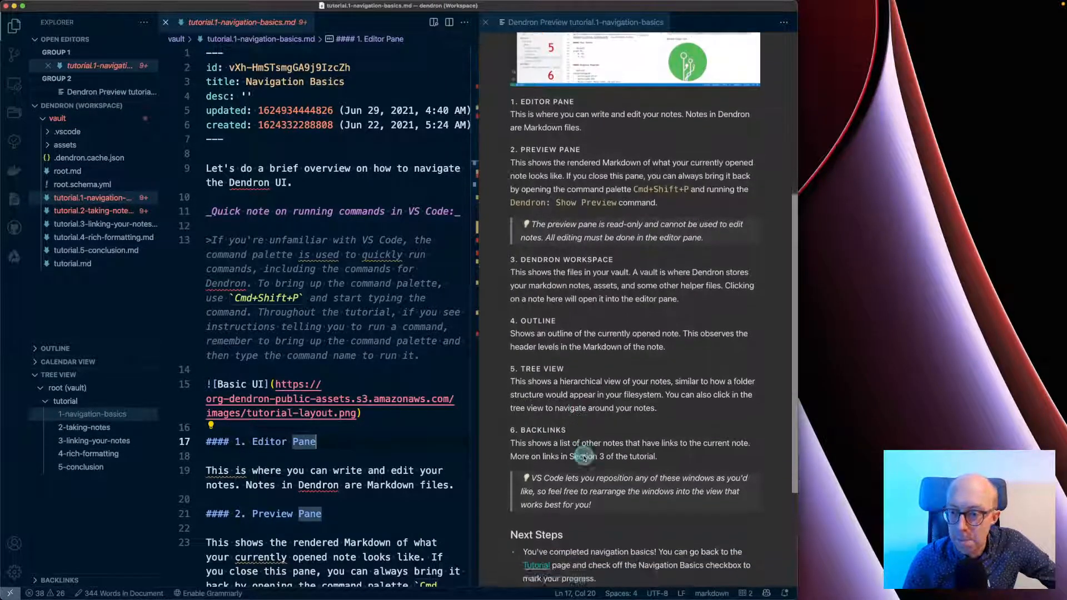
pyautogui.click(65, 579)
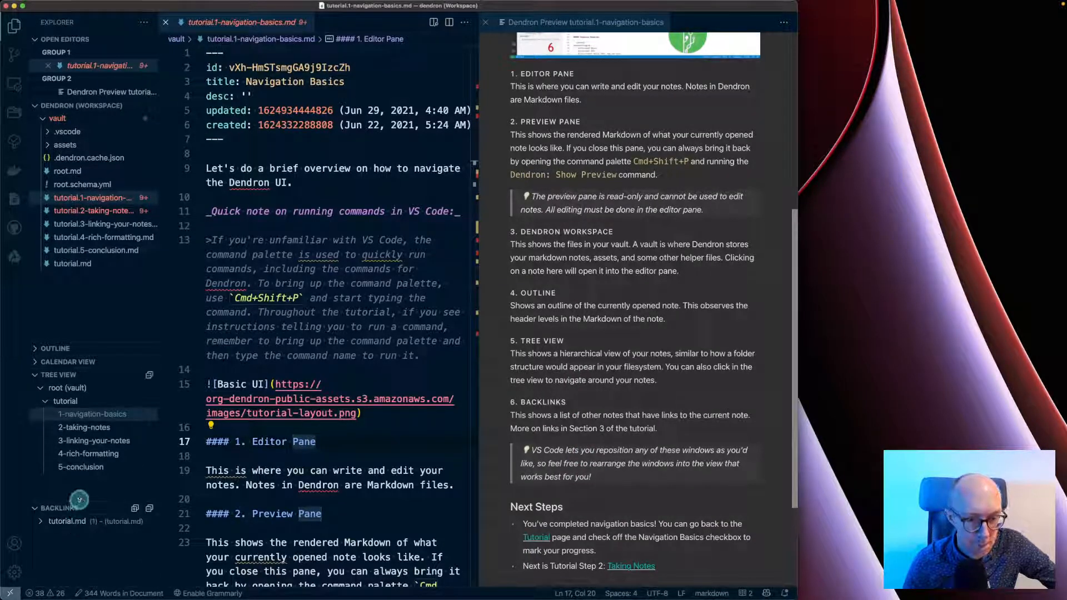
pyautogui.moveTo(79, 506); pyautogui.dragTo(86, 421)
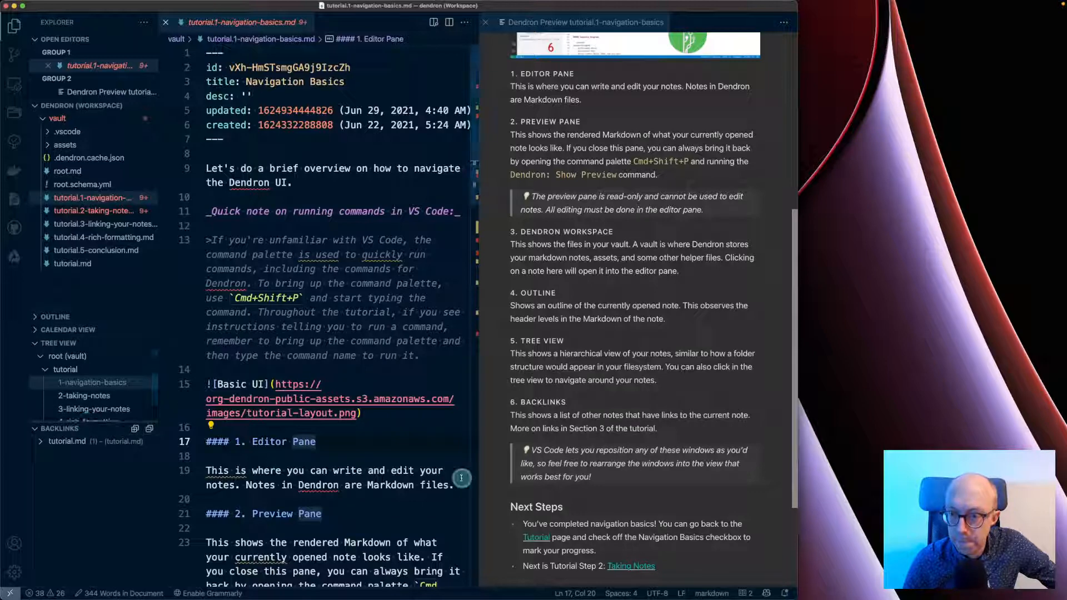
pyautogui.click(40, 443)
pyautogui.click(41, 455)
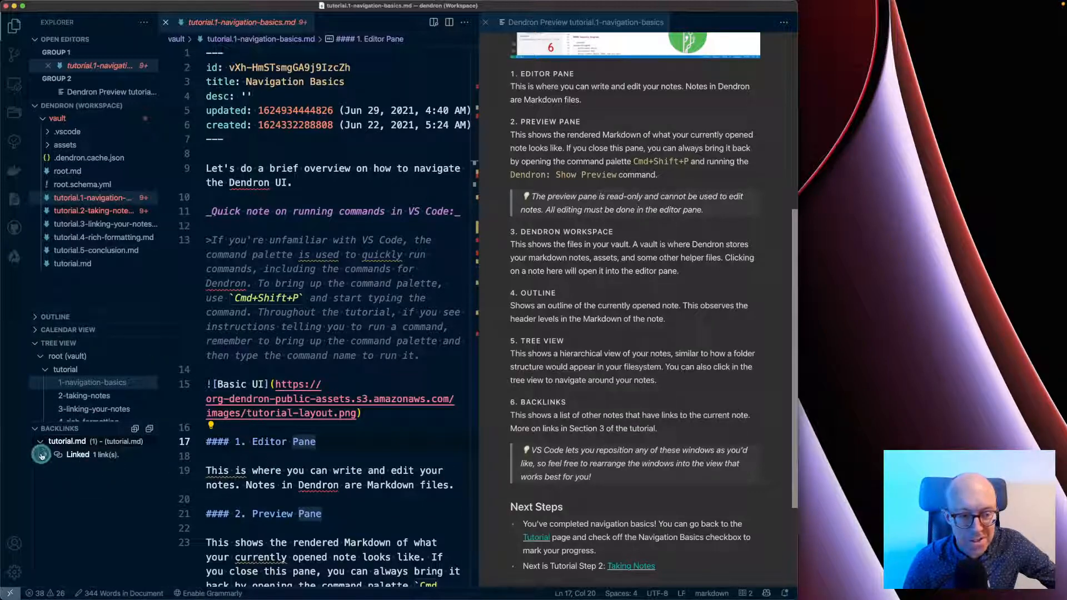
pyautogui.click(44, 456)
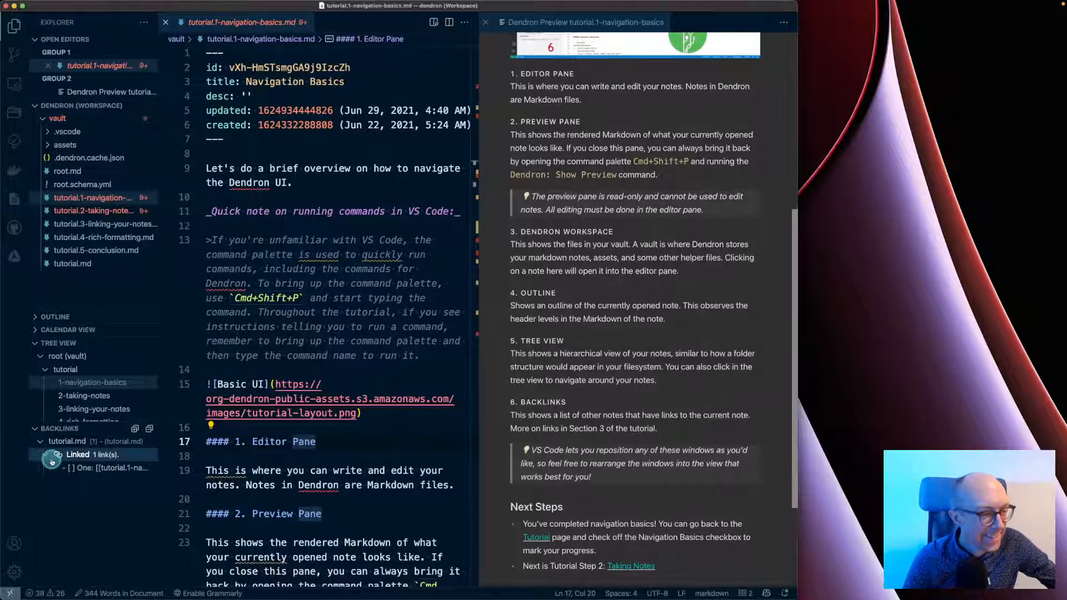
# - Read the rest of the Navigation Basics preview and follow its Next Steps link to Taking Notes
pyautogui.click(630, 349)
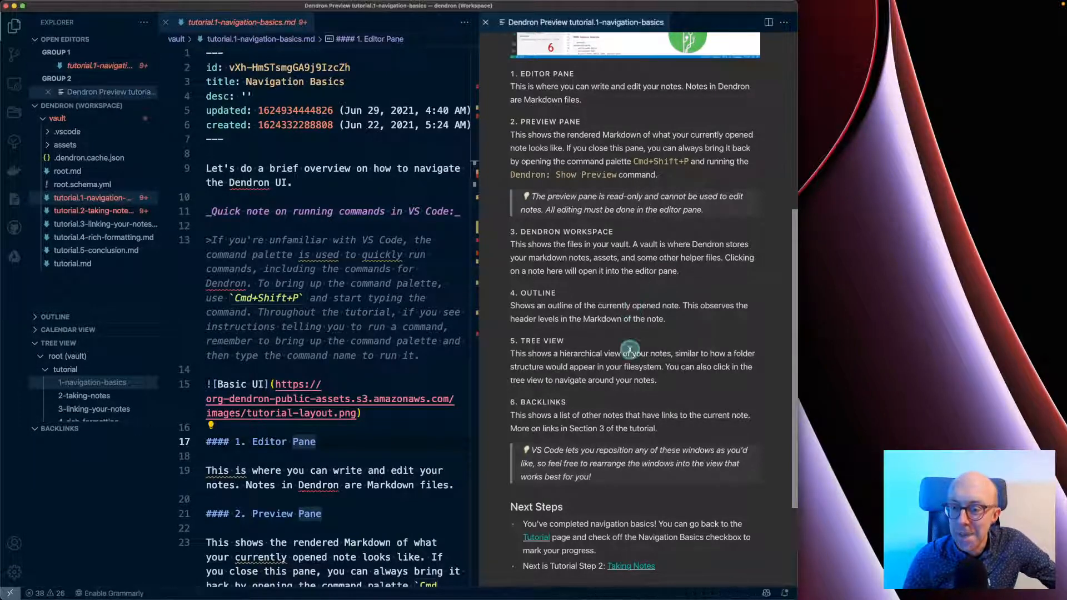
pyautogui.scroll(-4, 630, 349)
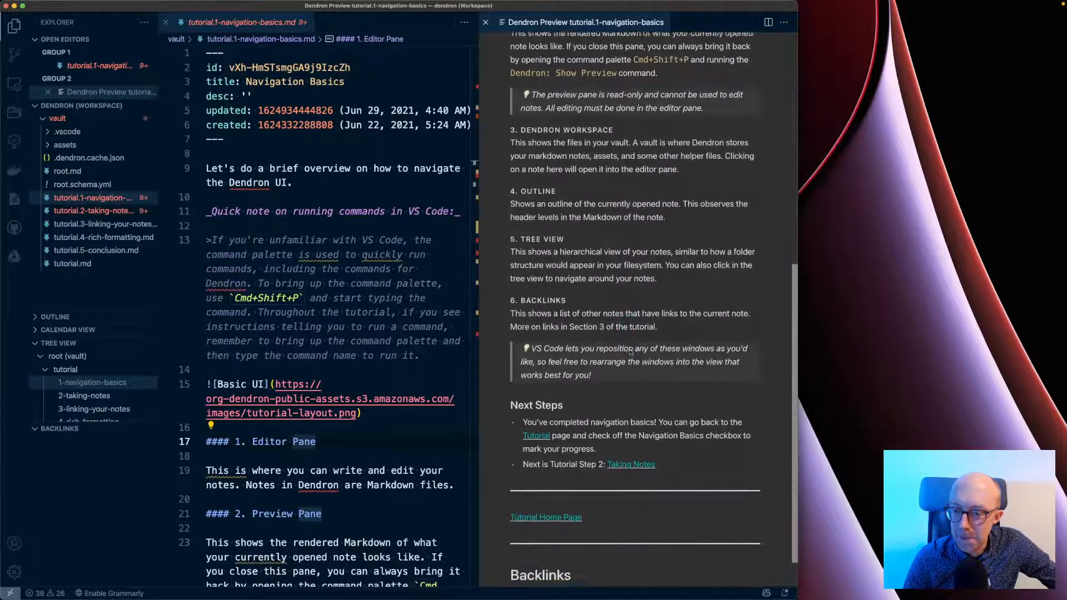
pyautogui.scroll(-2, 631, 351)
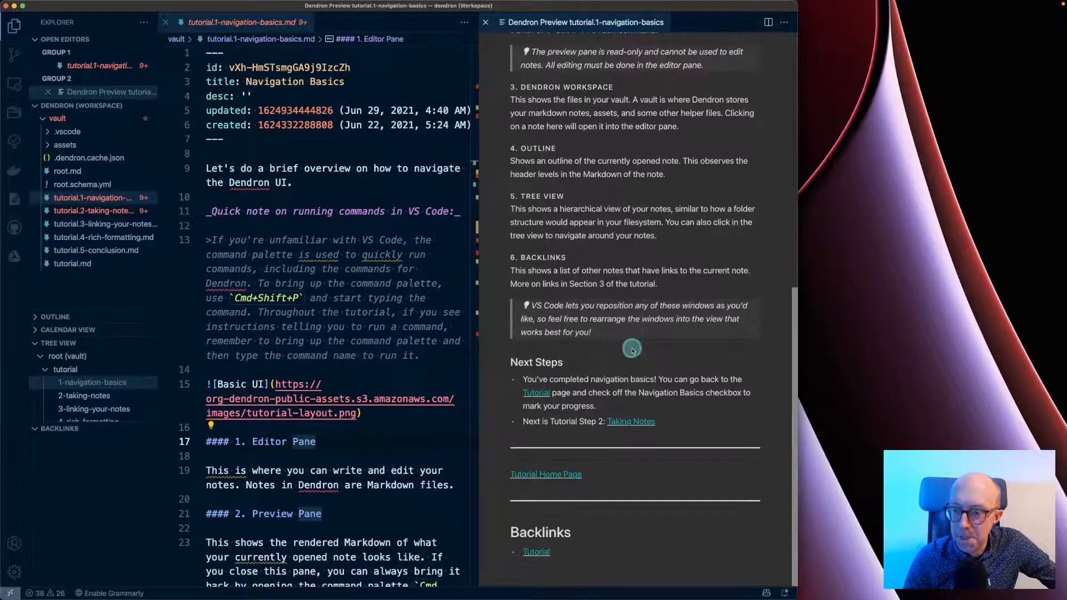
pyautogui.click(634, 422)
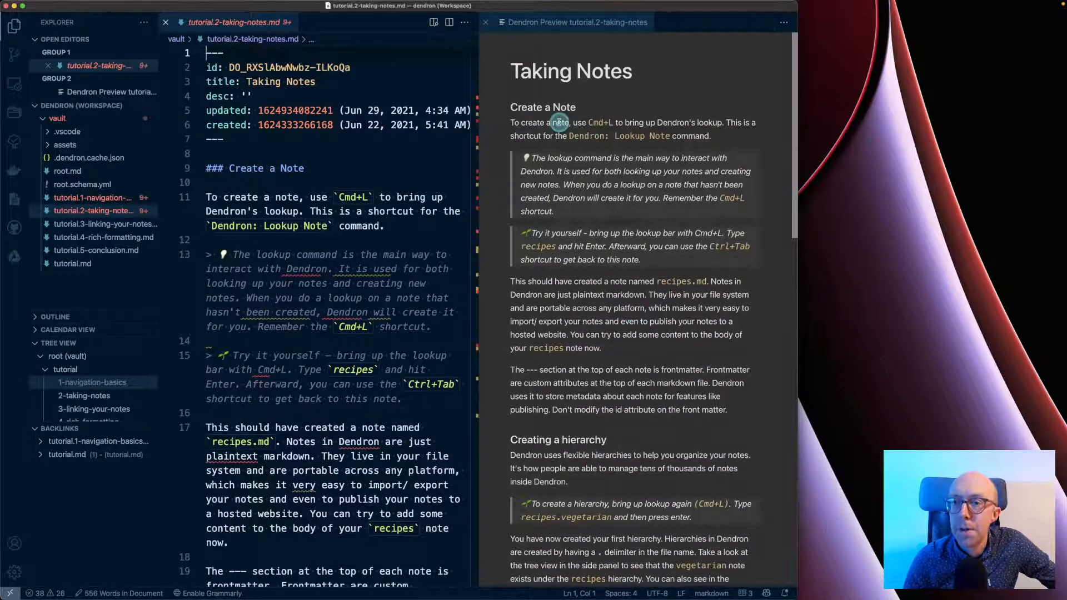
# - Highlight the Create a Note instruction and create a new note named recipes with Dendron's note lookup
pyautogui.tripleClick(560, 122)
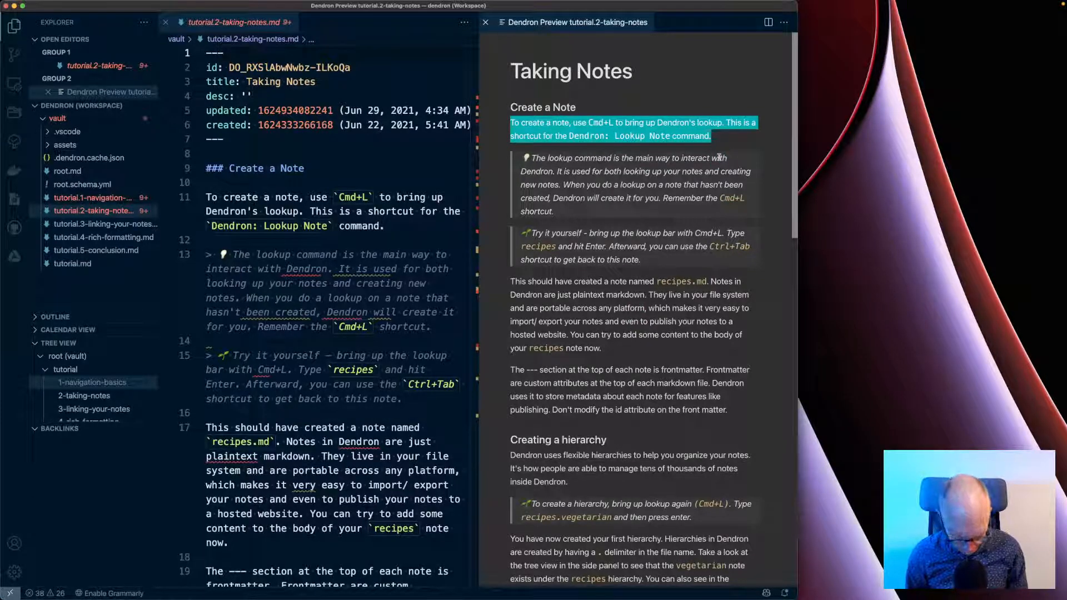
pyautogui.press('super+l')
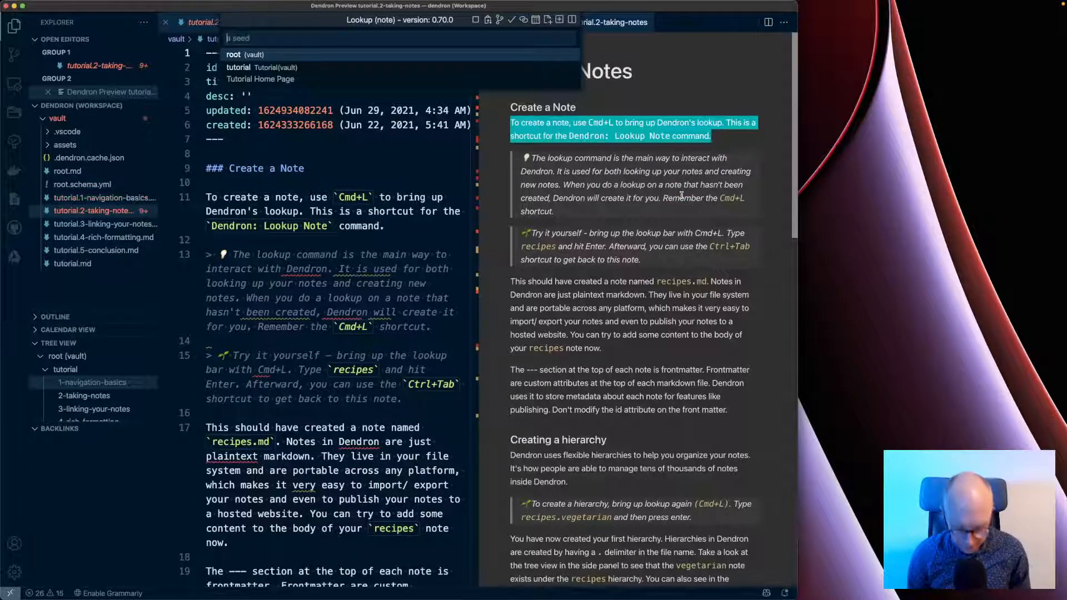
pyautogui.write('recip')
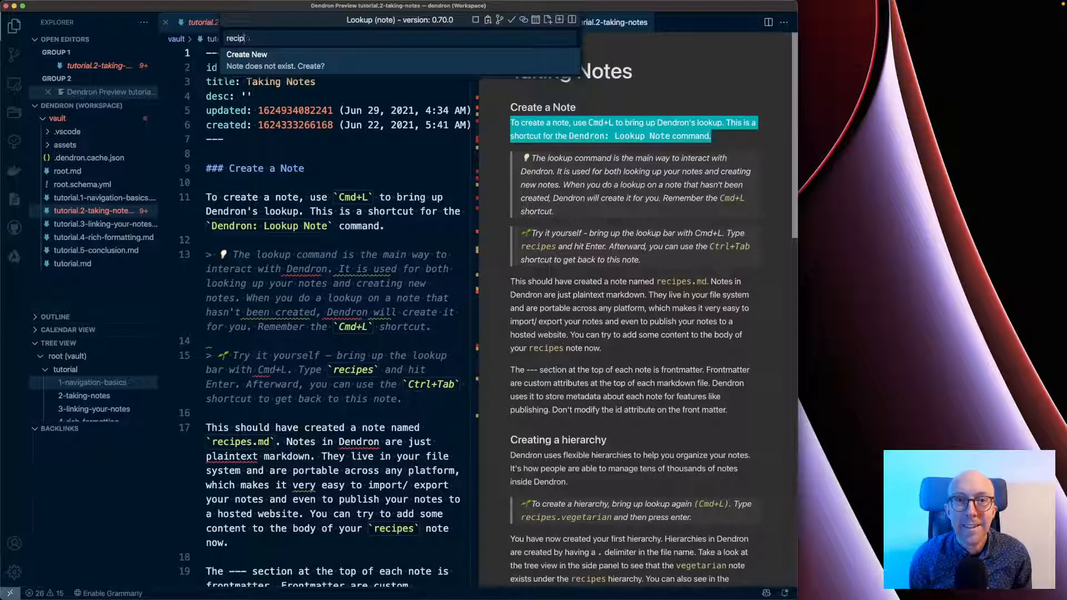
pyautogui.write('es')
pyautogui.press('Return')
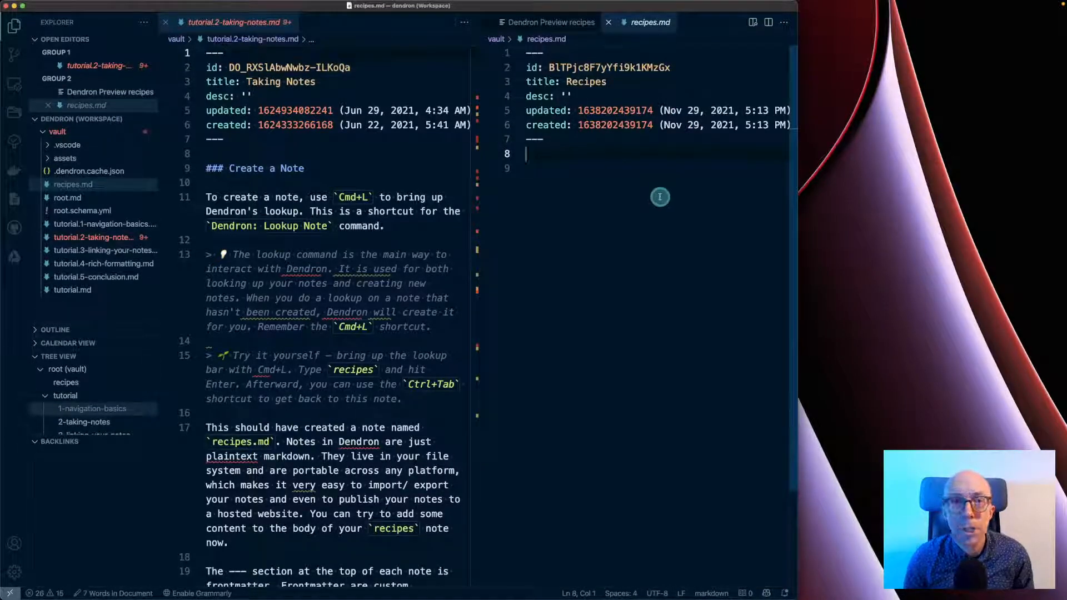
# - View the preview of the recipes note, close both the preview and recipes.md, and return to the Taking Notes note
pyautogui.click(553, 23)
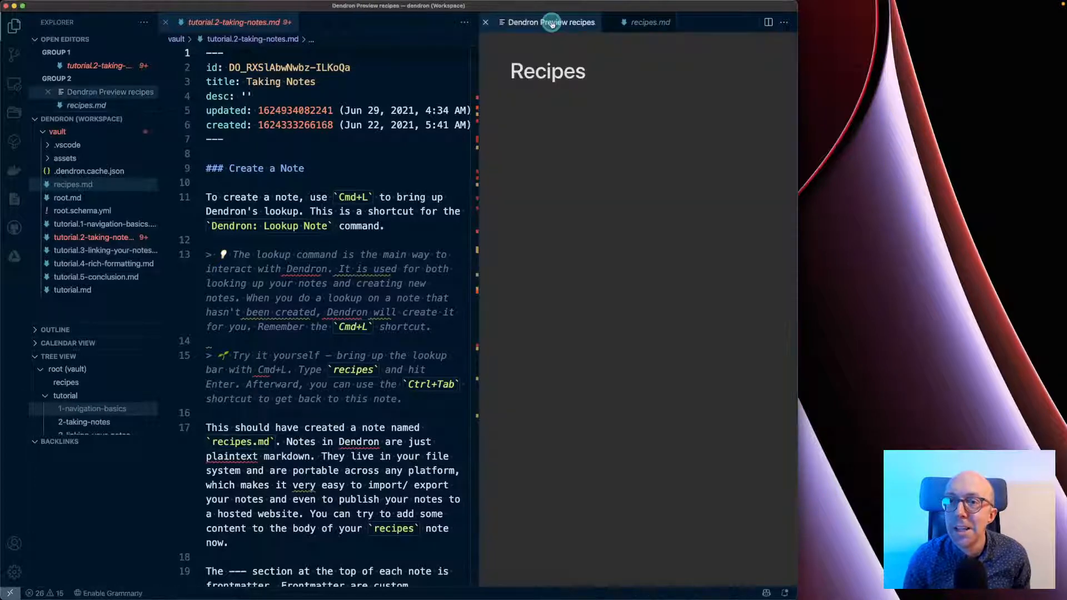
pyautogui.click(487, 22)
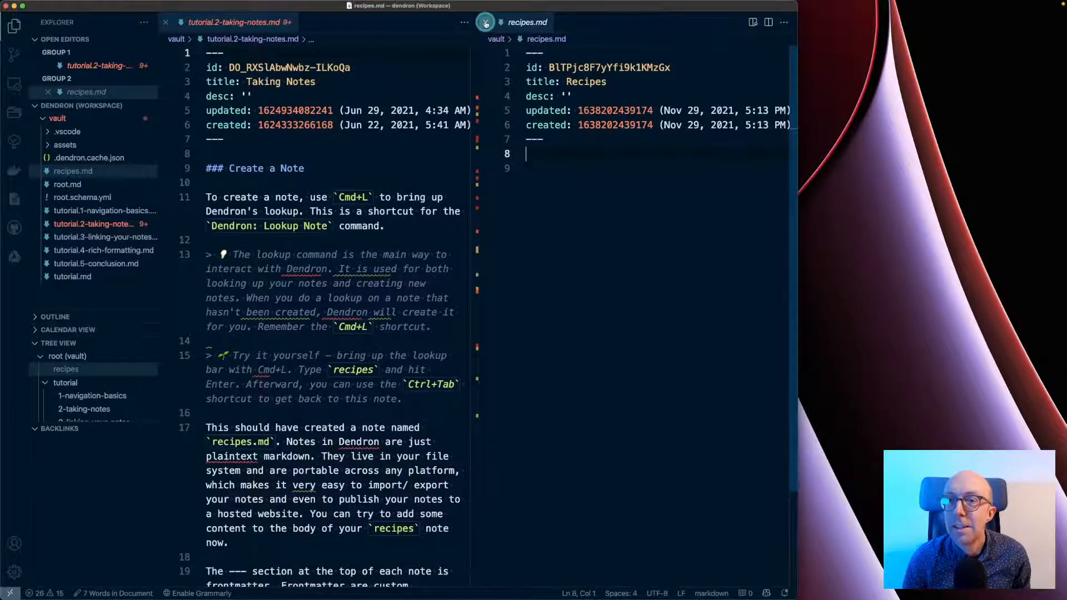
pyautogui.click(486, 23)
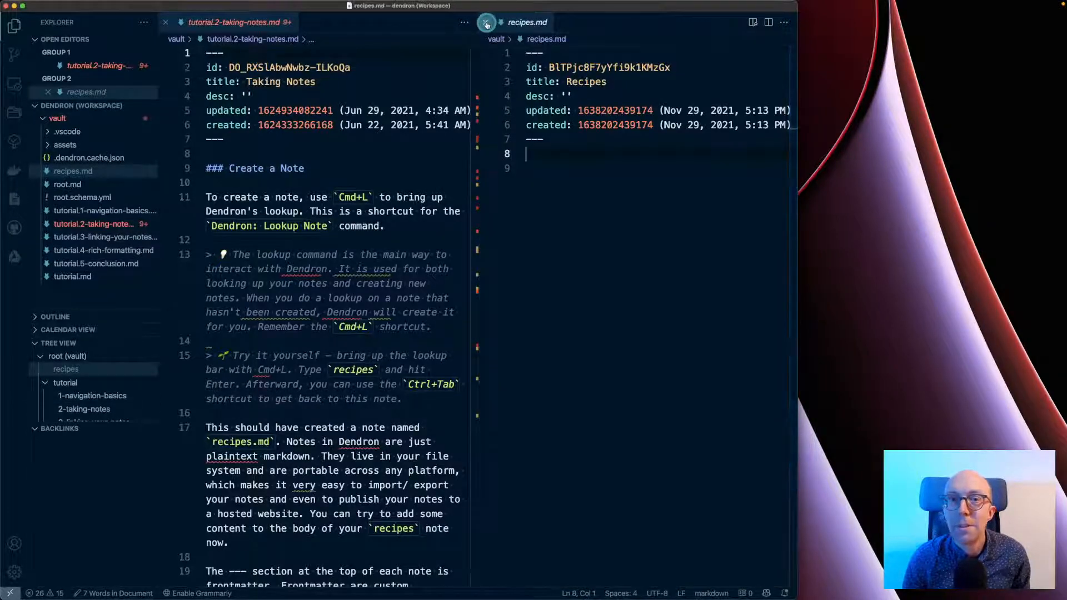
pyautogui.click(441, 85)
# - Run the Dendron: Show Preview command to reopen the preview beside the Taking Notes note
pyautogui.press('super+shift+p')
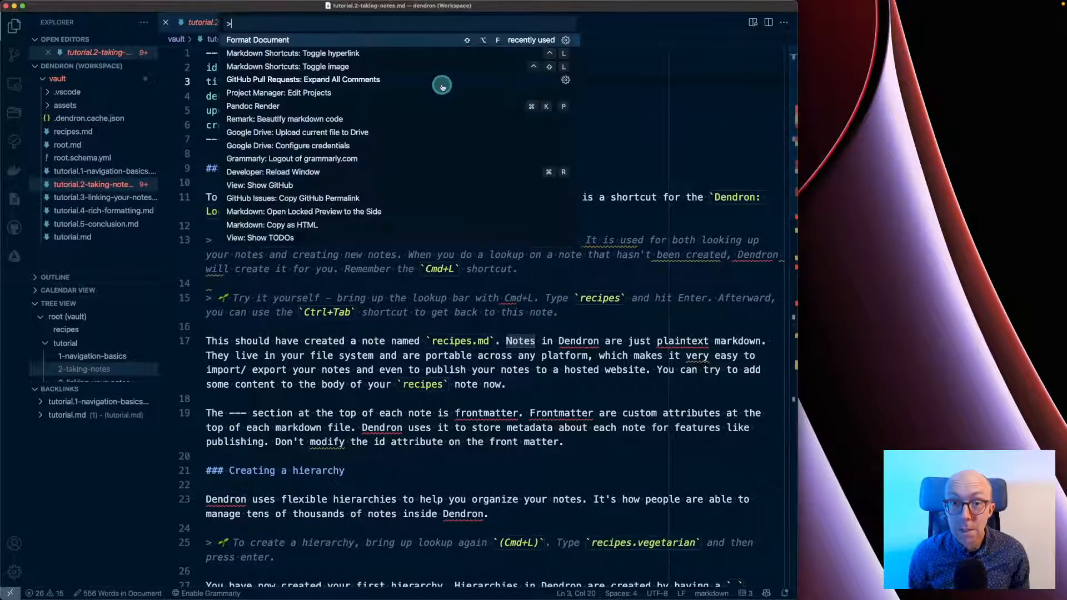
pyautogui.write('dendron')
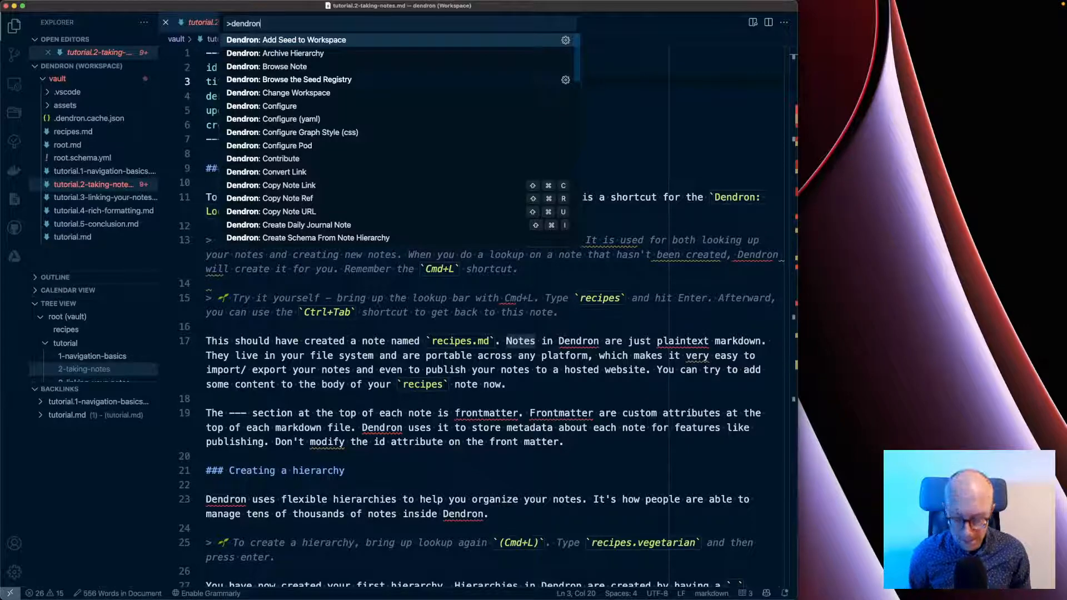
pyautogui.write(' pre')
pyautogui.press('Down')
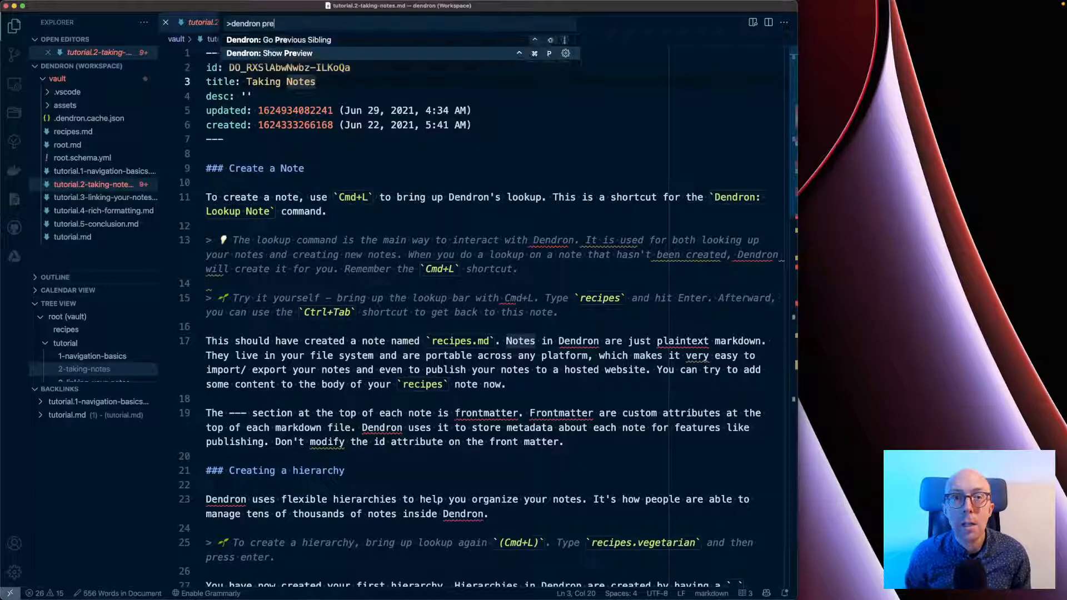
pyautogui.press('Return')
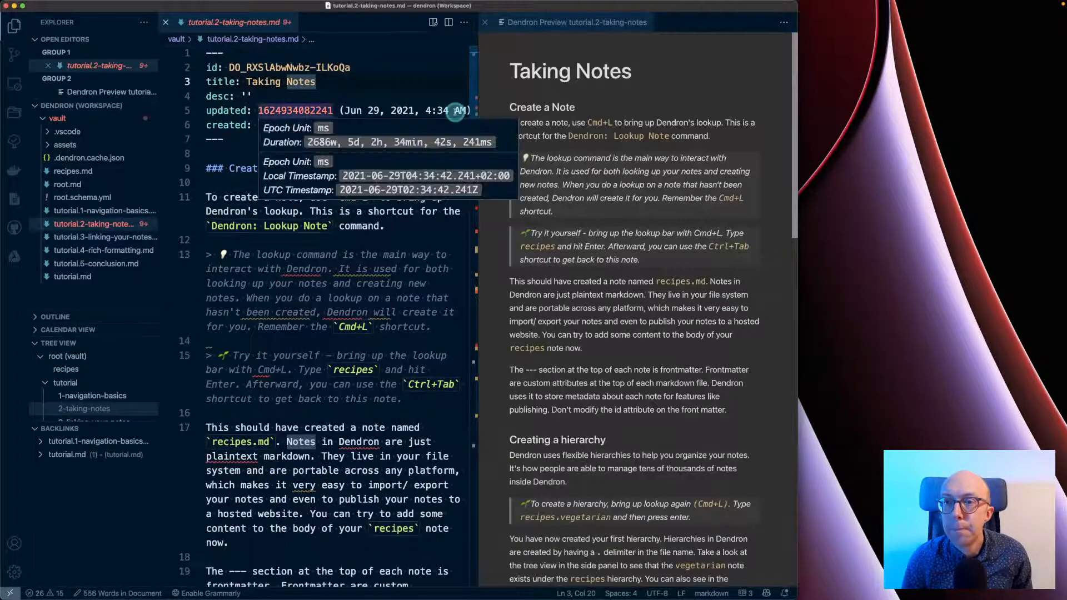
# - Examine the recipes entry in the Tree View and read the Taking Notes preview through the frontmatter paragraph
pyautogui.click(283, 370)
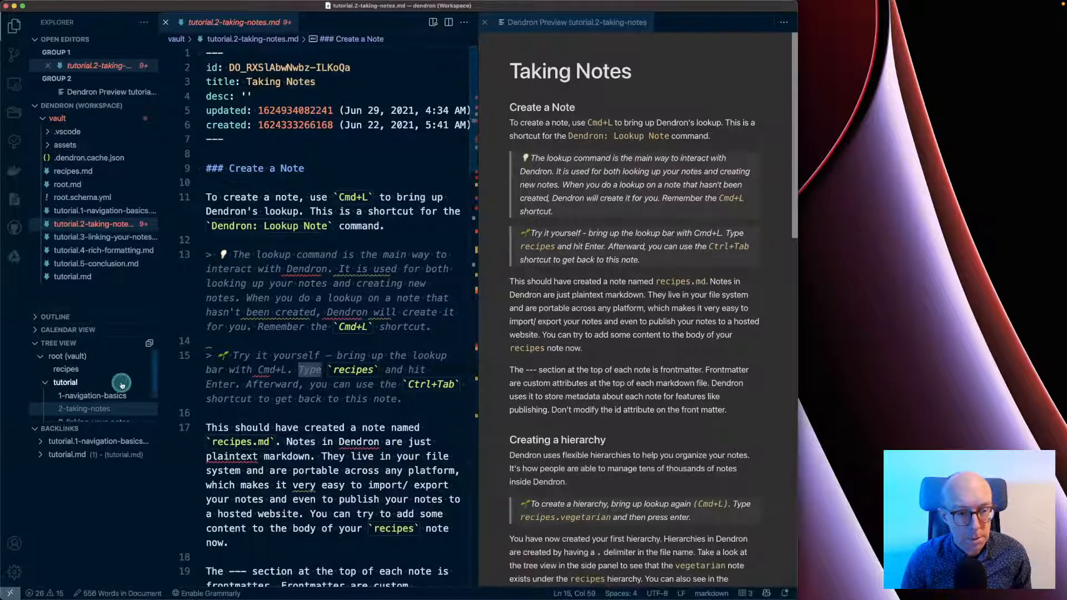
pyautogui.scroll(-1, 120, 383)
pyautogui.scroll(-1, 640, 360)
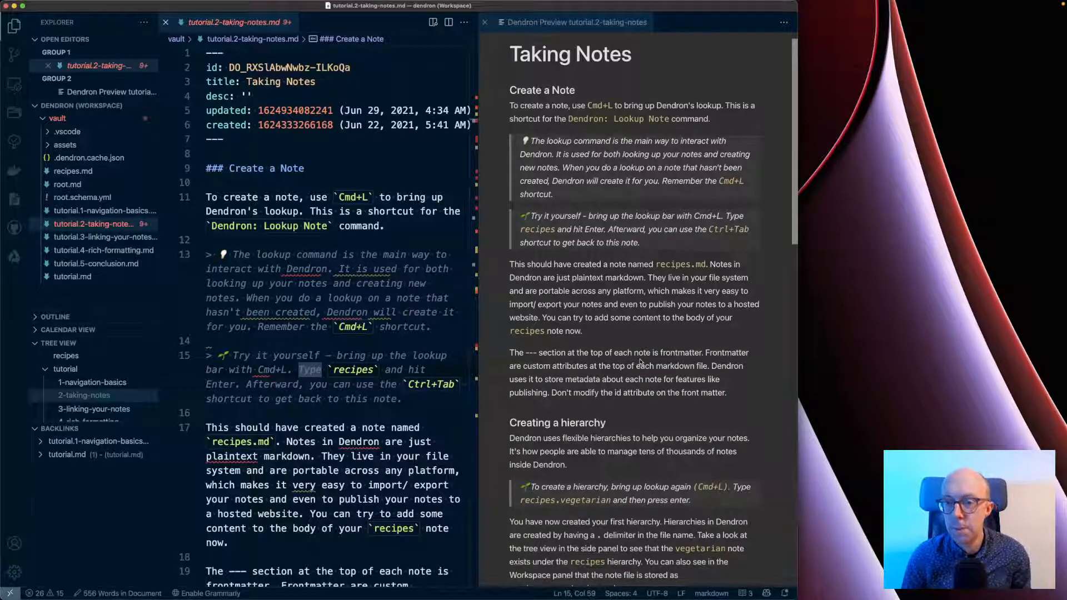
pyautogui.scroll(-2, 640, 362)
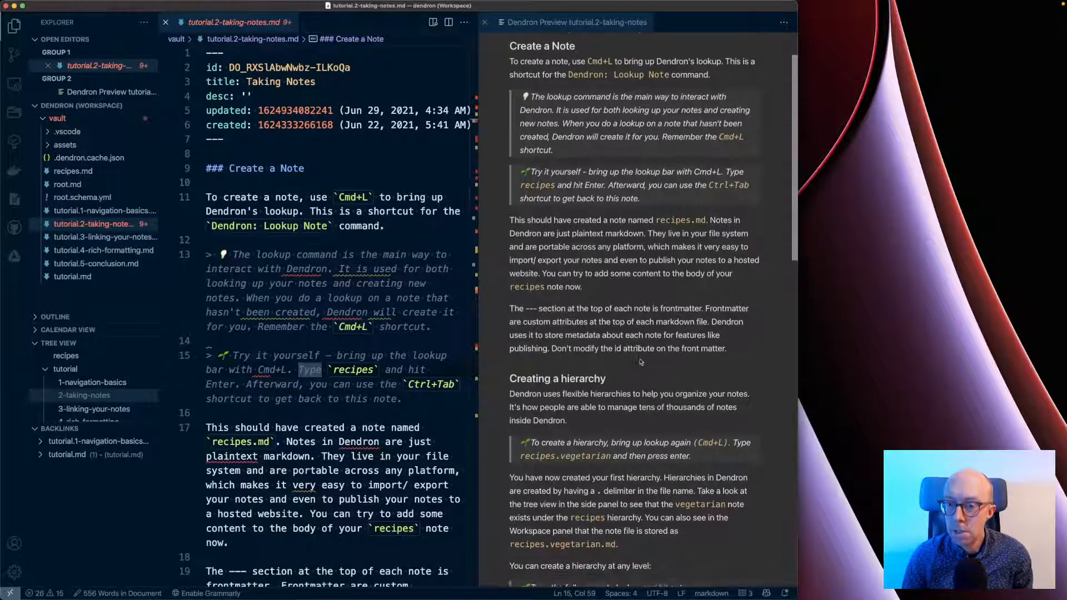
pyautogui.scroll(-5, 640, 362)
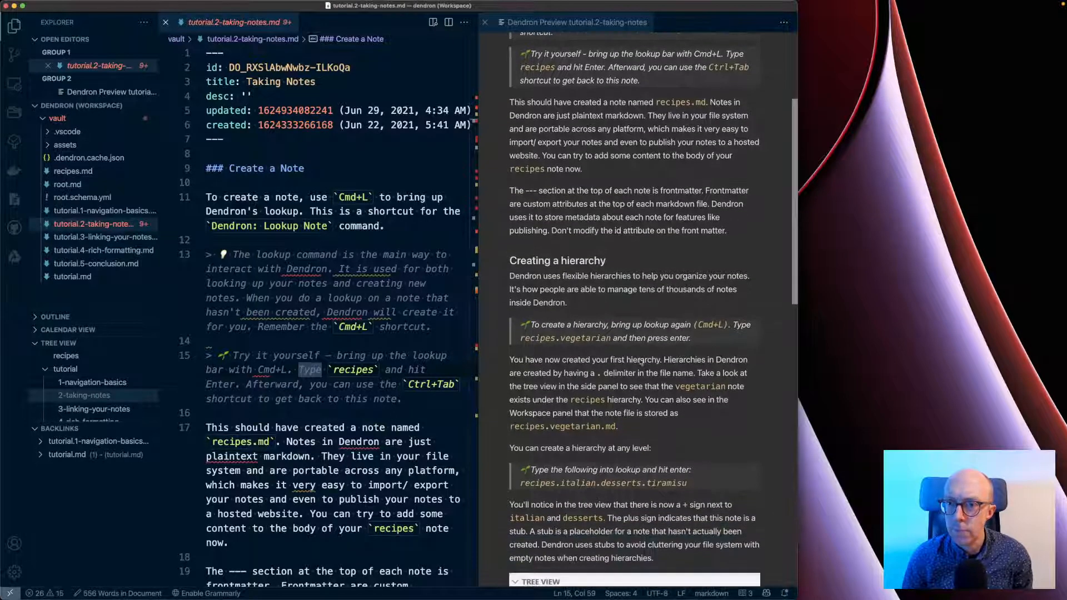
# - Examine the Taking Notes frontmatter fields from id to created, and continue reading to the Creating a hierarchy section
pyautogui.tripleClick(217, 139)
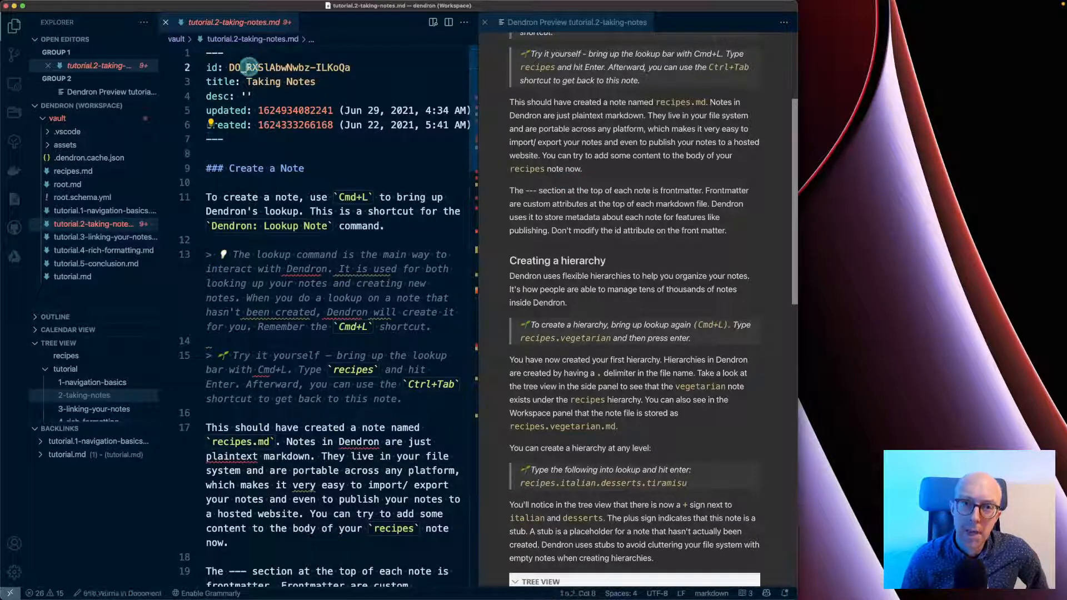
pyautogui.tripleClick(248, 70)
pyautogui.click(251, 81)
pyautogui.click(245, 96)
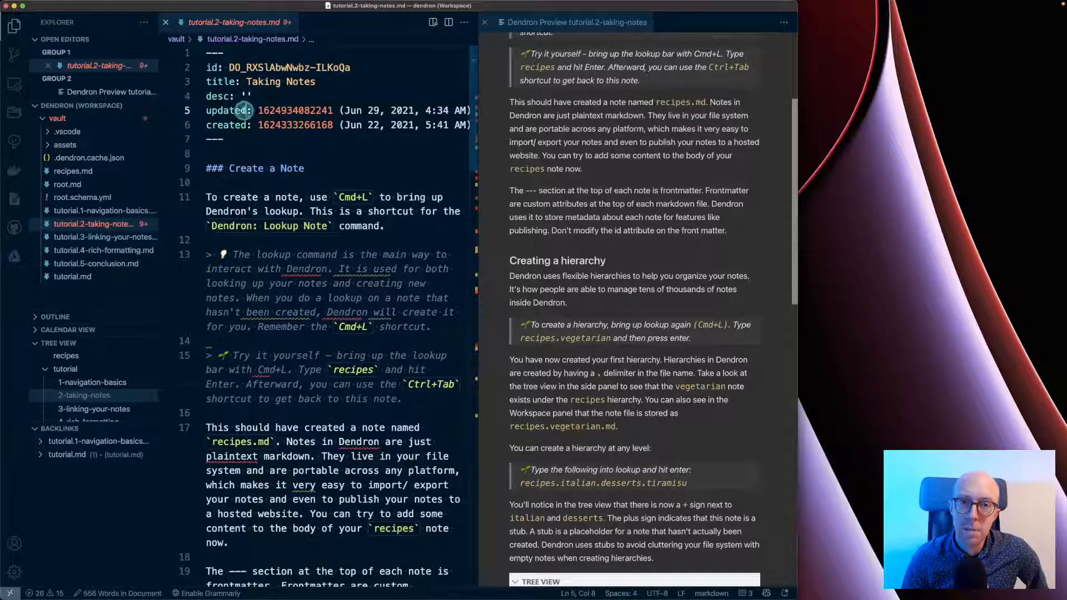
pyautogui.doubleClick(239, 125)
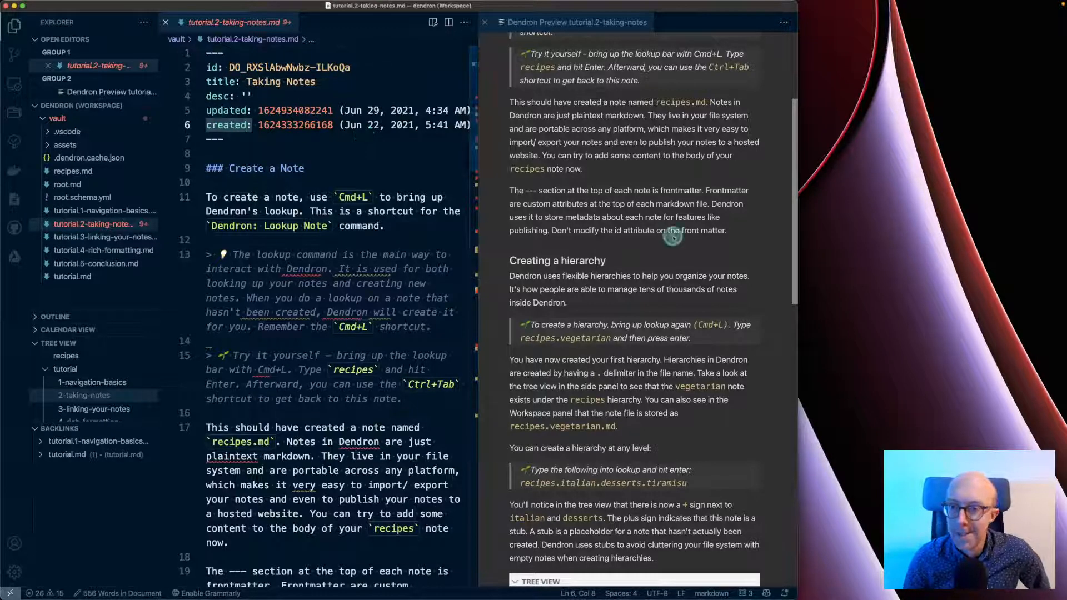
pyautogui.scroll(-3, 673, 236)
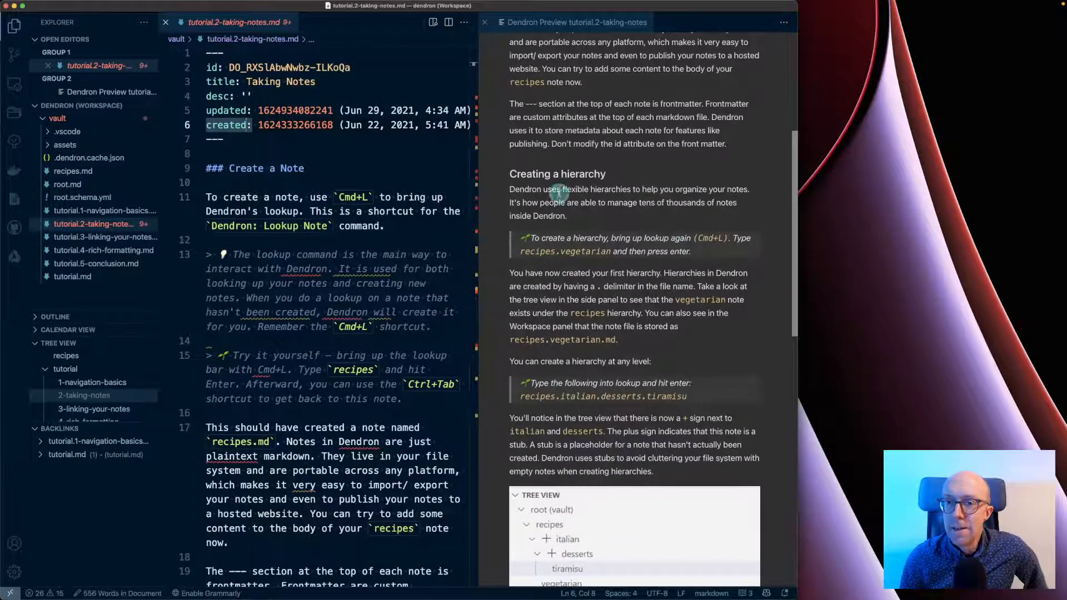
# - Read the Creating a hierarchy introduction, and create the note recipes.vegetarian through Dendron's note lookup
pyautogui.tripleClick(558, 192)
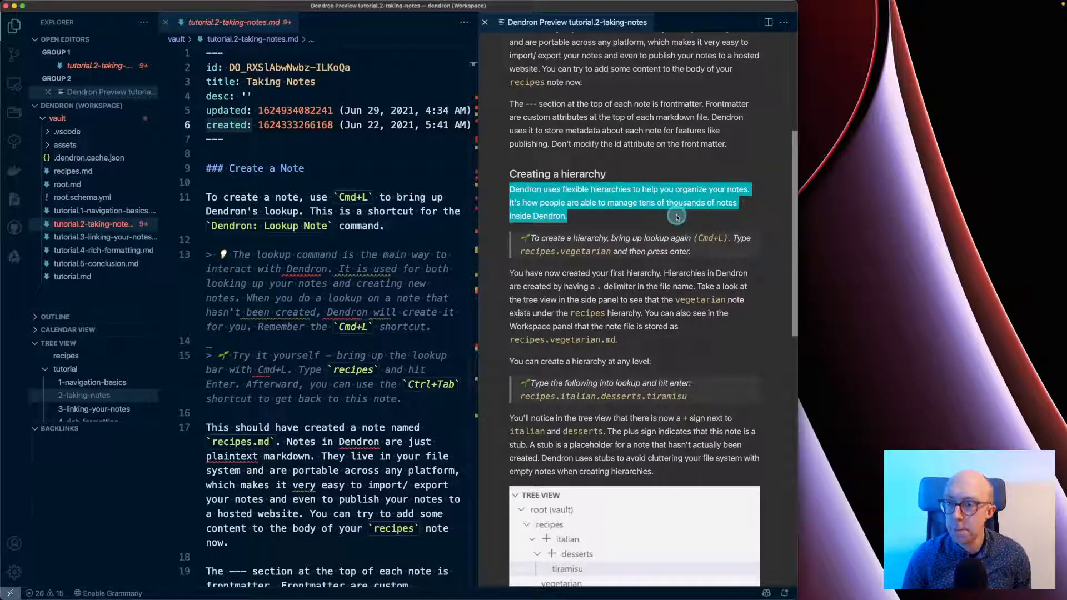
pyautogui.scroll(-1, 677, 217)
pyautogui.click(418, 199)
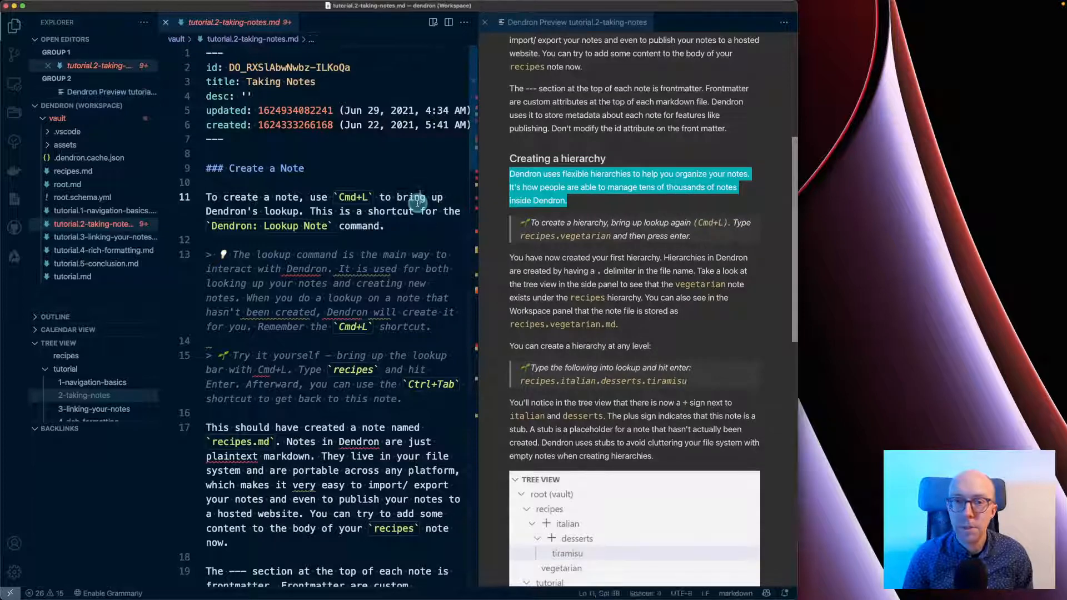
pyautogui.press('super+l')
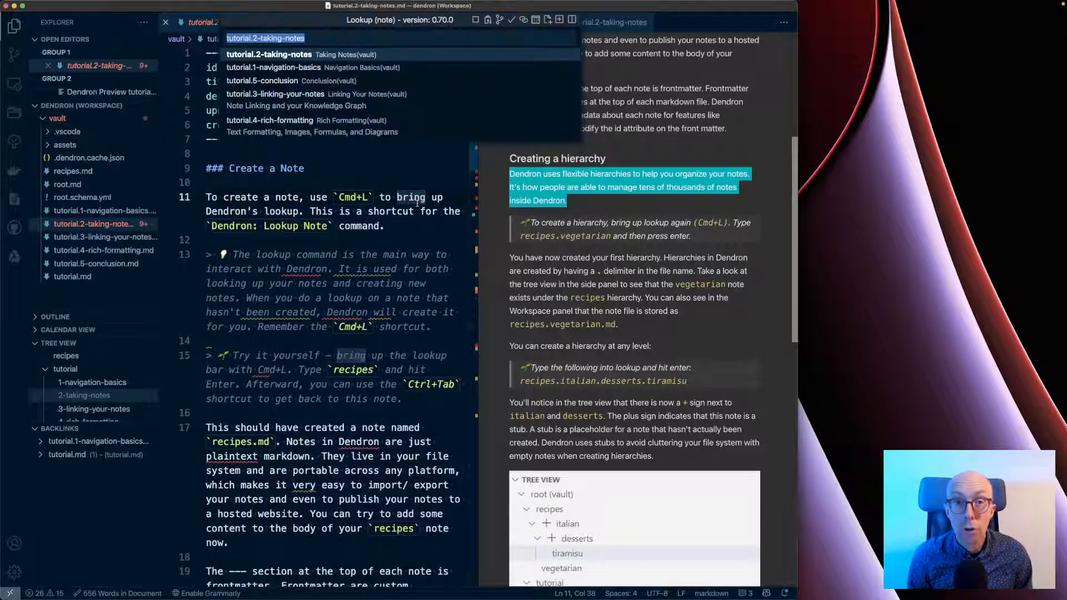
pyautogui.write('recipes')
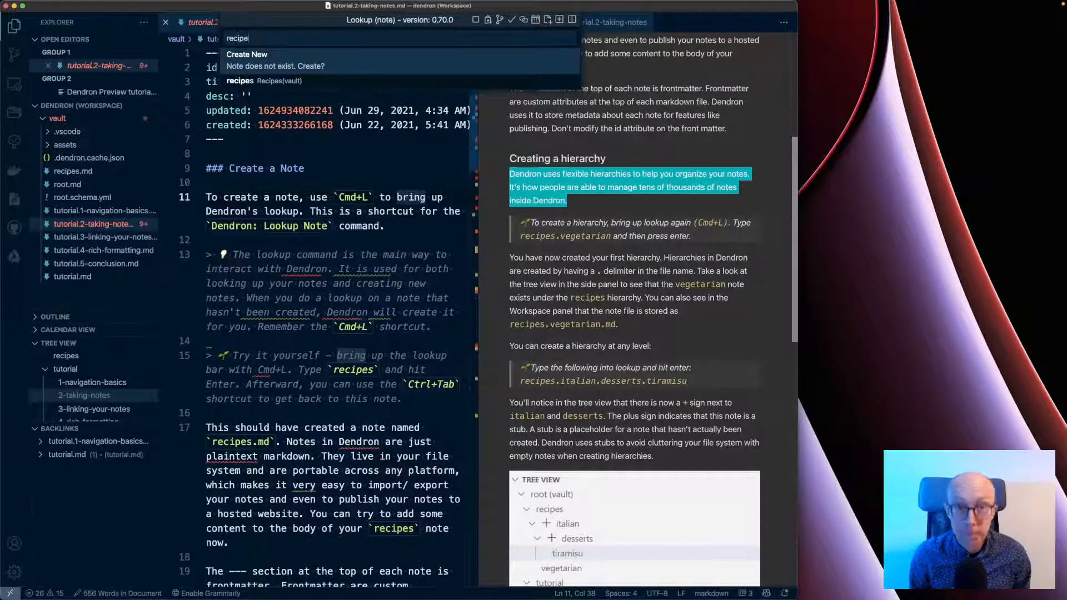
pyautogui.write('.vegetarian')
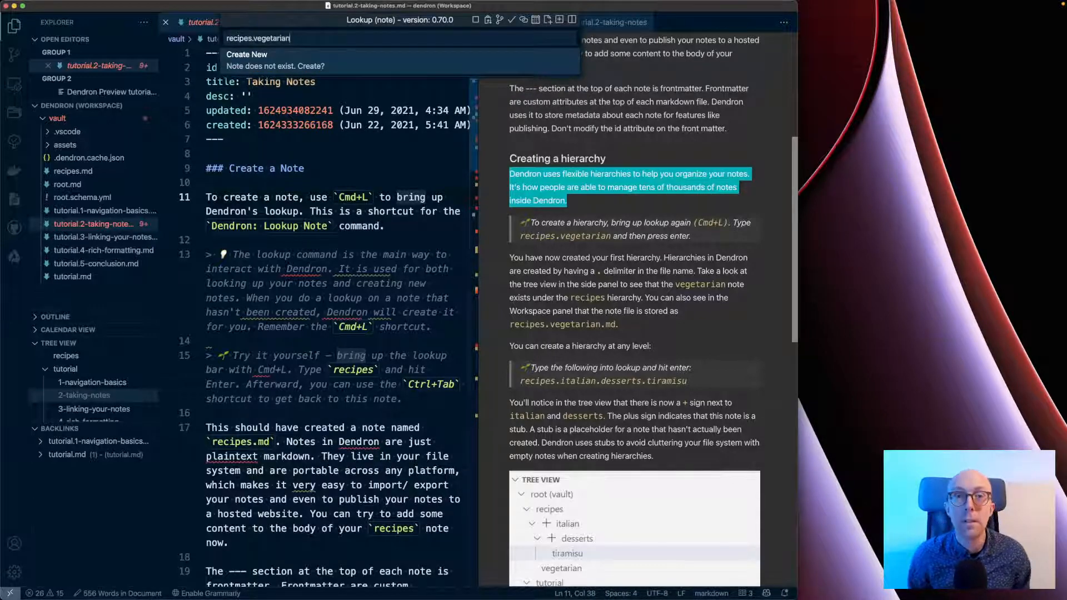
pyautogui.press('Return')
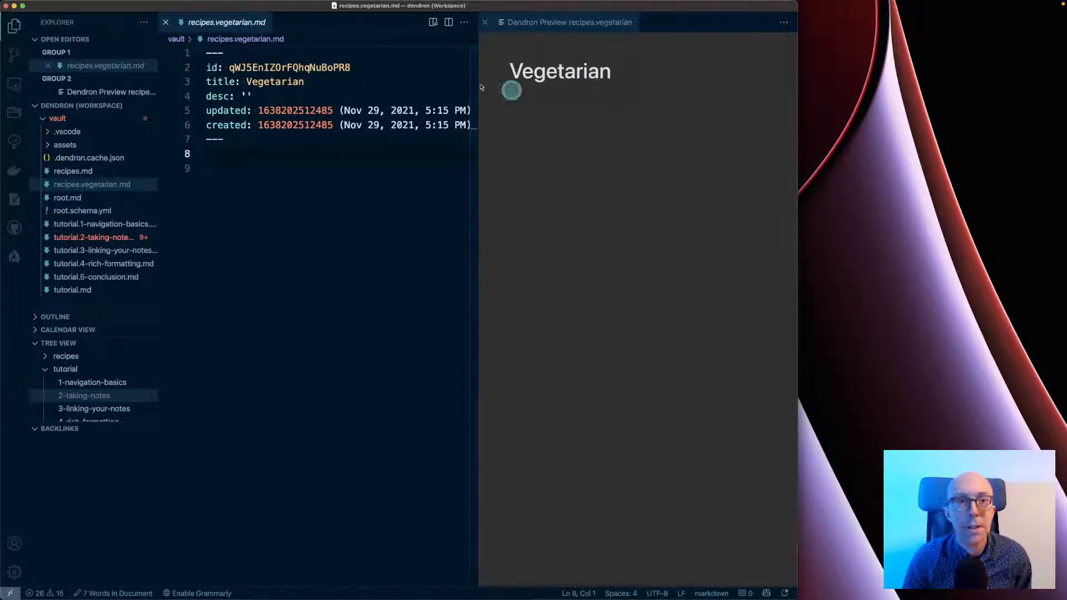
# - Return to the Taking Notes note, read the first-hierarchy paragraph in its preview, and expand recipes in the Tree View
pyautogui.click(112, 237)
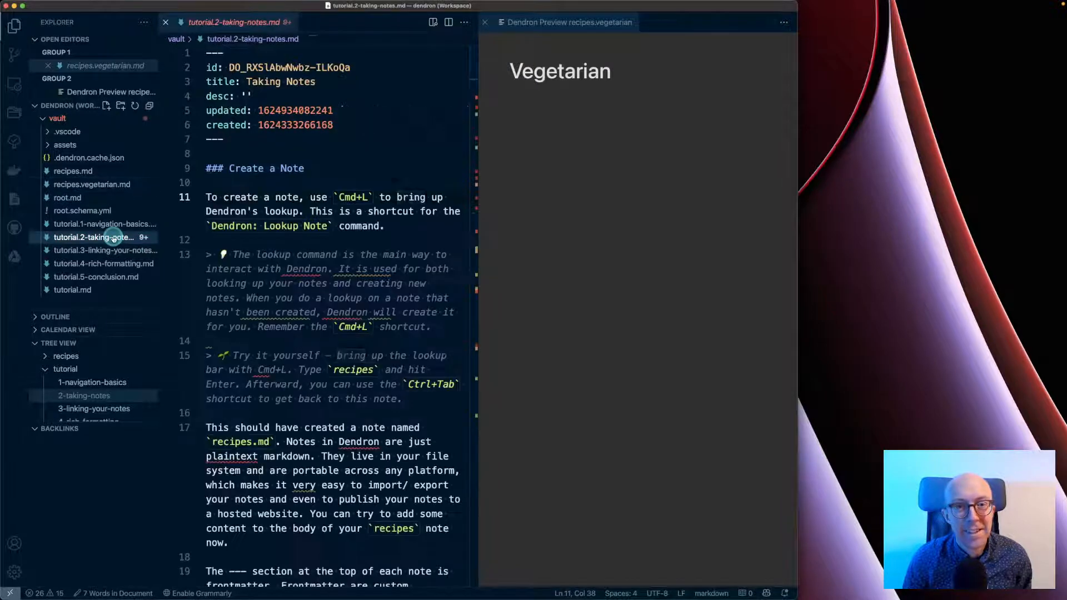
pyautogui.scroll(-4, 589, 189)
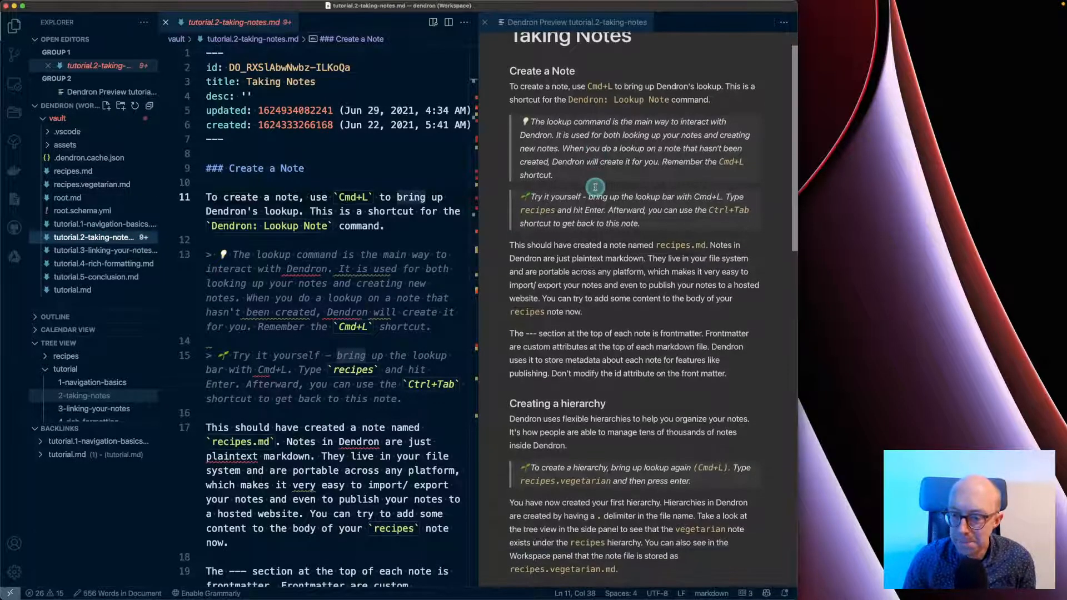
pyautogui.scroll(-7, 596, 187)
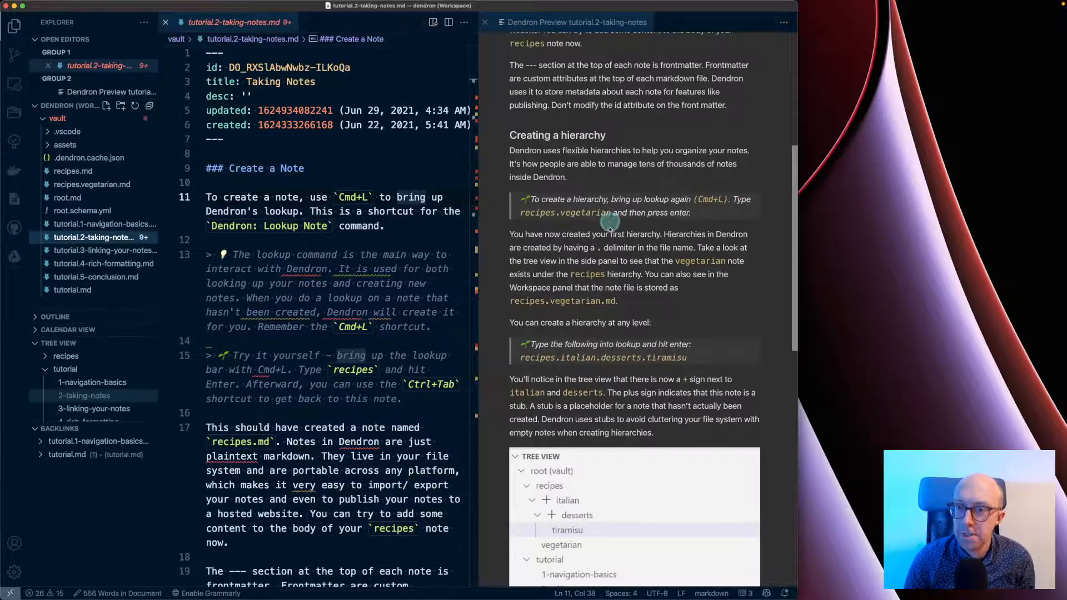
pyautogui.tripleClick(616, 244)
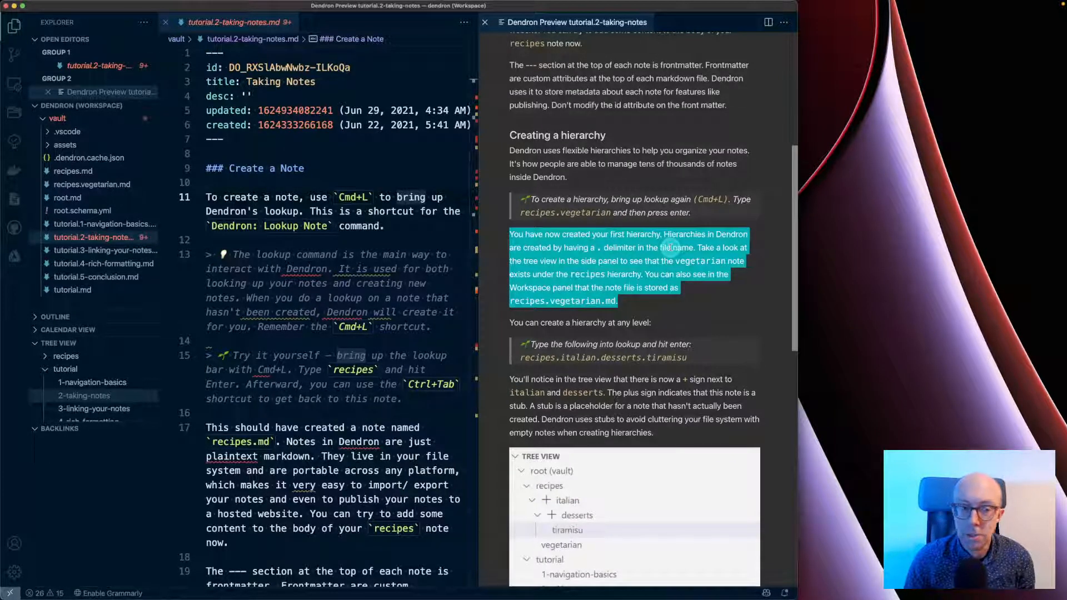
pyautogui.click(43, 358)
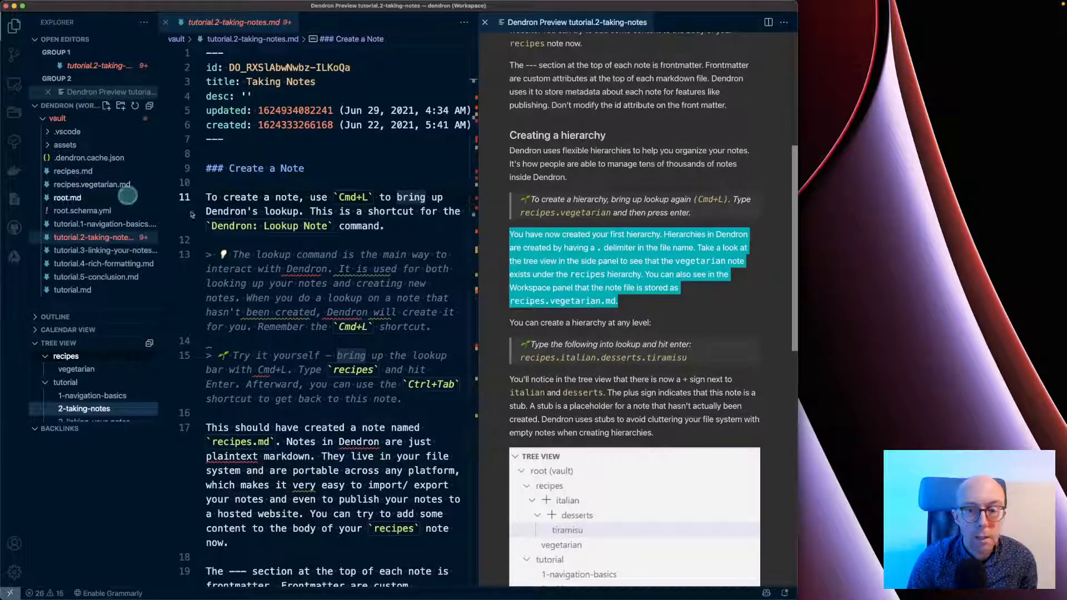
# - Copy recipes.italian.desserts.tiramisu from the preview and create a note with that name through the note lookup
pyautogui.click(698, 359)
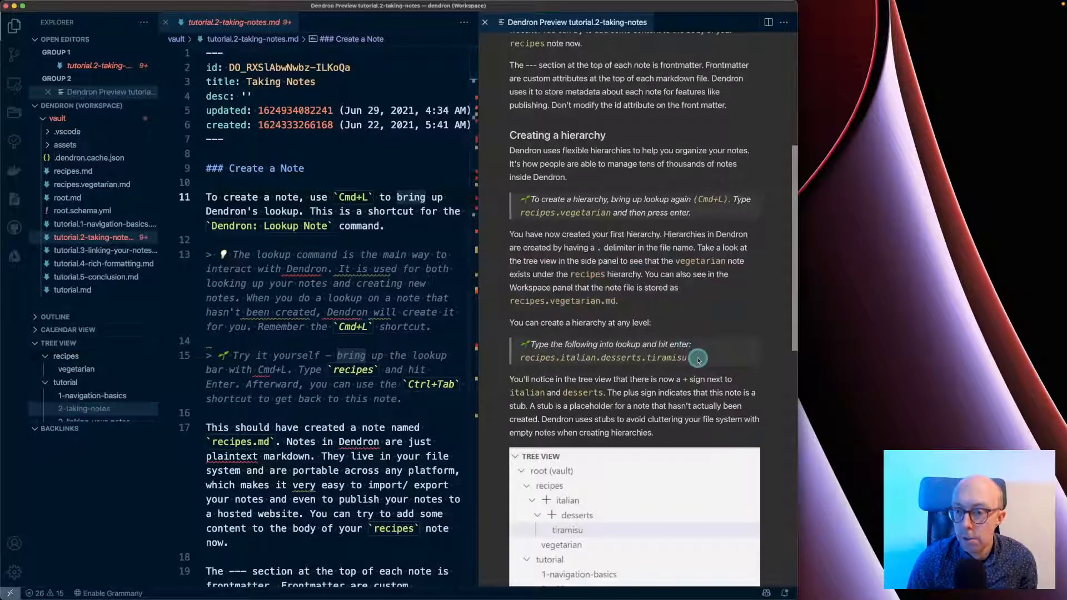
pyautogui.moveTo(698, 359); pyautogui.dragTo(528, 358)
pyautogui.press('super+c')
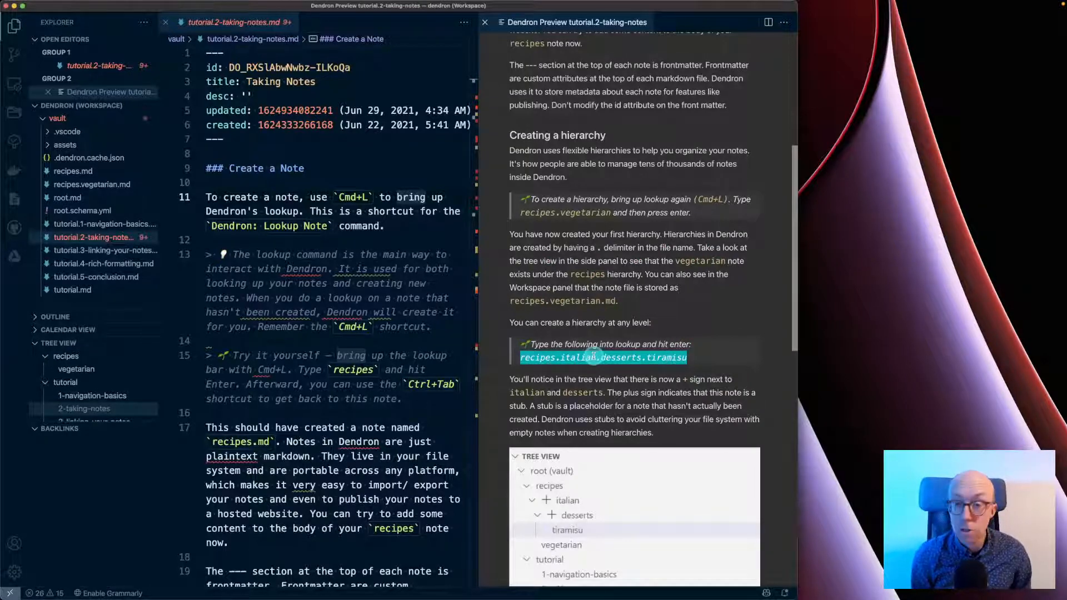
pyautogui.press('super+l')
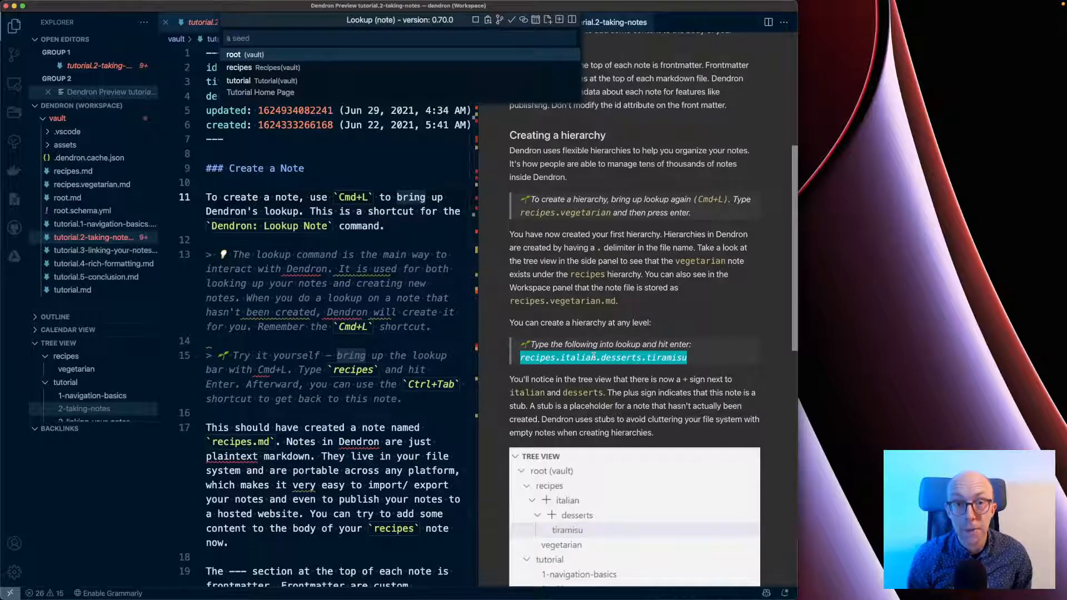
pyautogui.press('super+v')
pyautogui.press('Return')
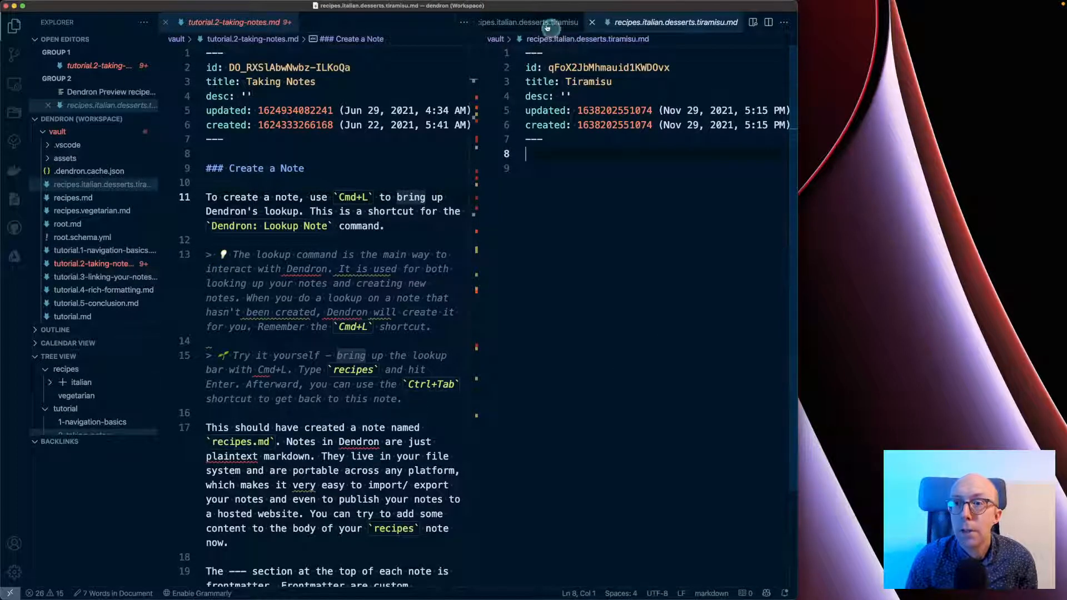
# - Close the tiramisu note and its preview, and run Dendron: Show Preview for the Taking Notes note
pyautogui.click(603, 204)
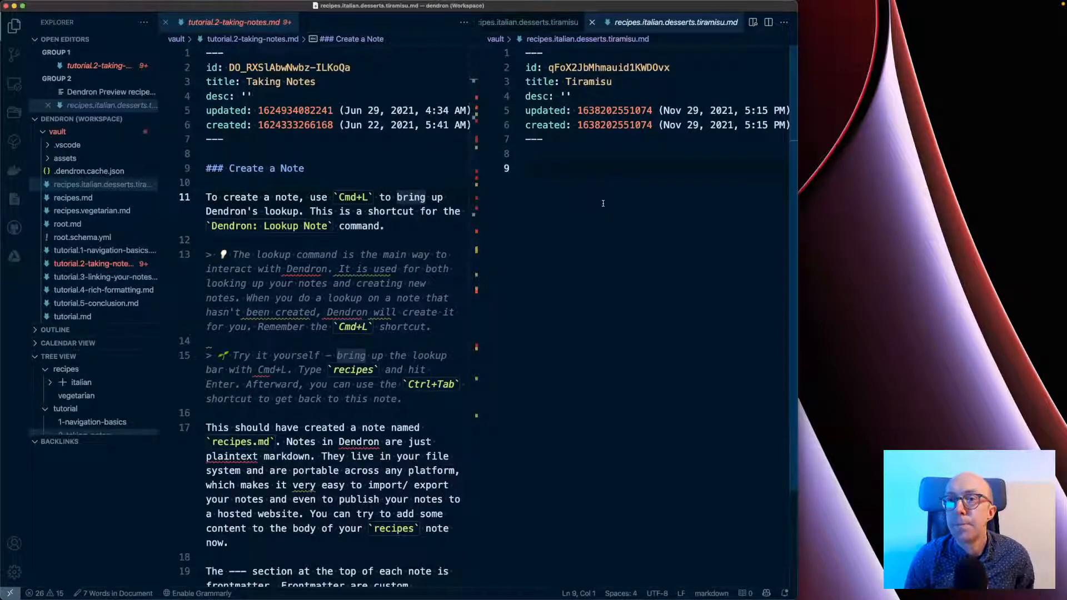
pyautogui.press('super+w')
pyautogui.press('super+w')
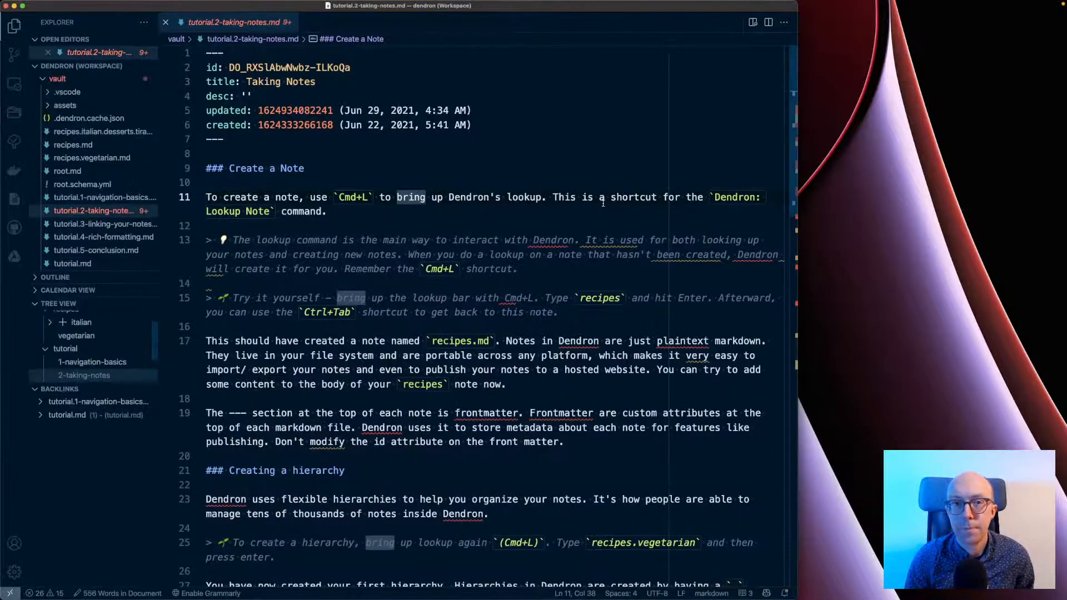
pyautogui.click(584, 166)
pyautogui.press('super+shift+p')
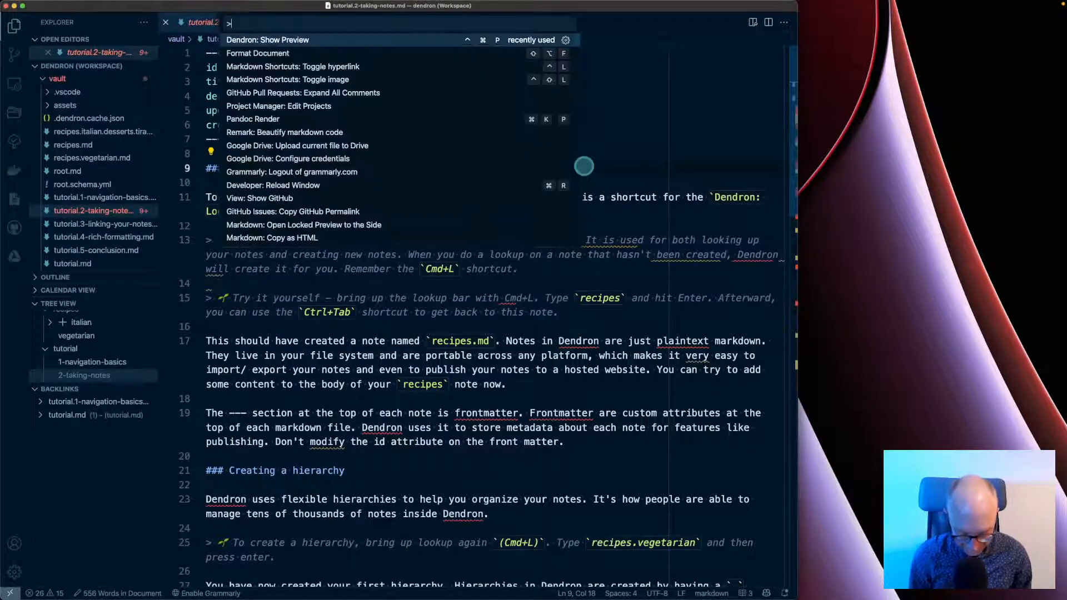
pyautogui.write('preview')
pyautogui.press('Return')
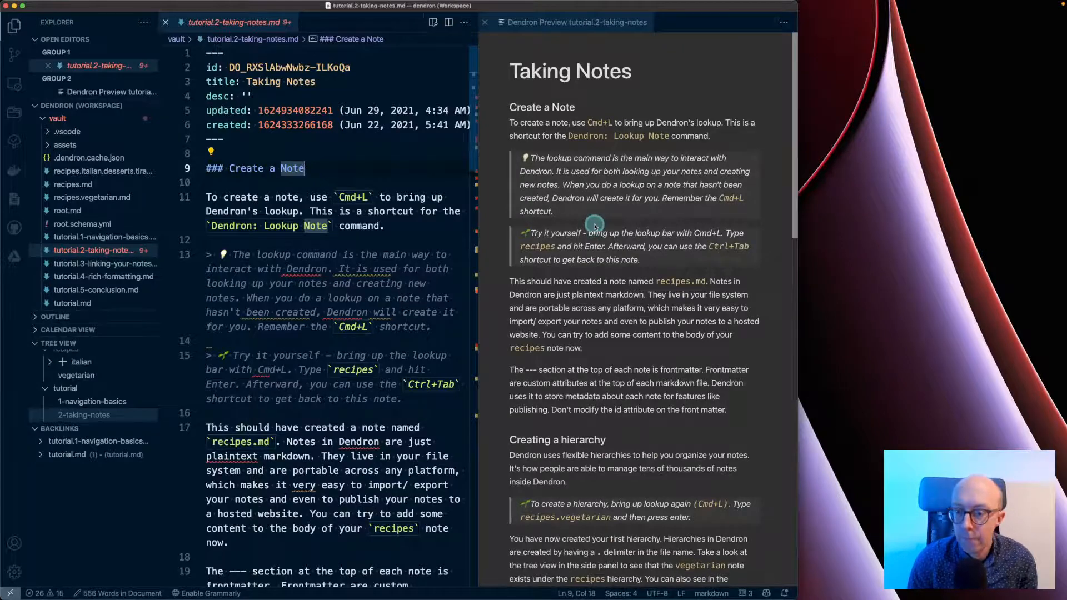
# - Read the preview's paragraph about stubs, then collapse the Backlinks section and enlarge the Tree View
pyautogui.scroll(-6, 589, 225)
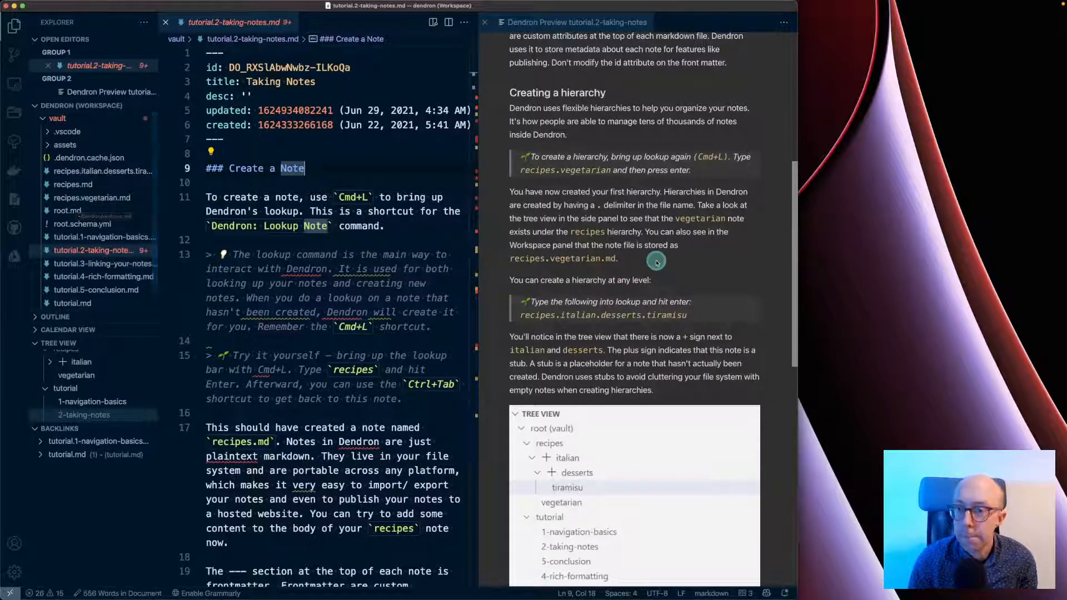
pyautogui.scroll(-2, 650, 261)
pyautogui.scroll(-2, 657, 261)
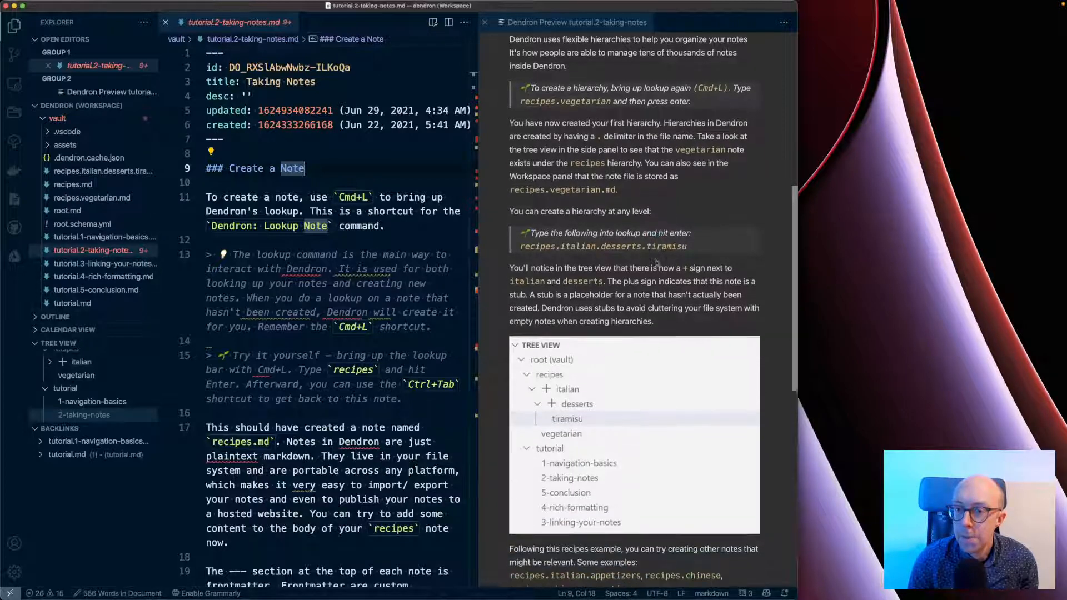
pyautogui.tripleClick(643, 260)
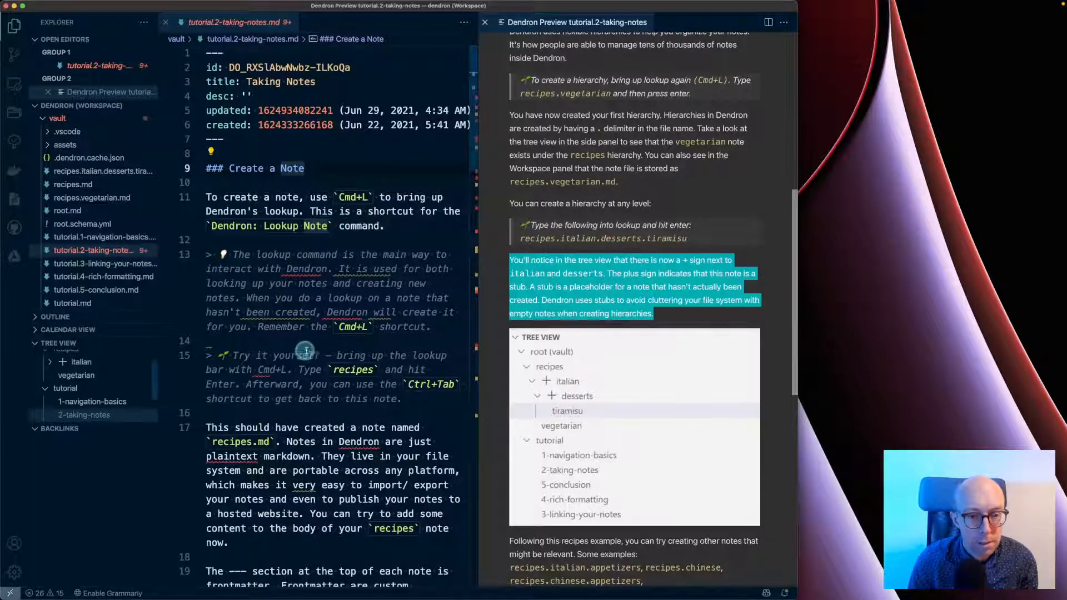
pyautogui.click(32, 431)
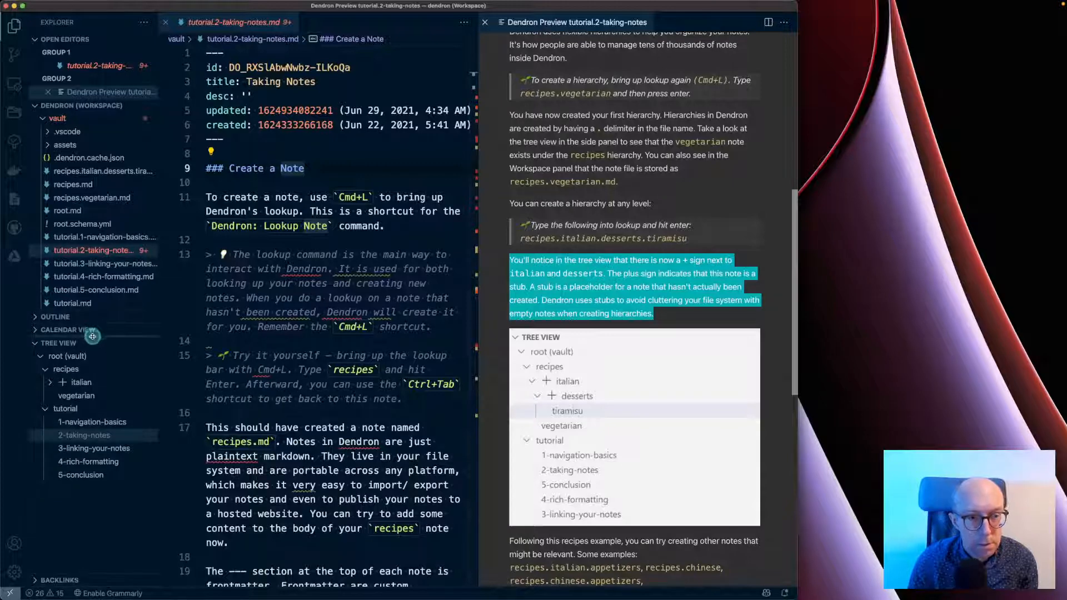
pyautogui.moveTo(92, 336); pyautogui.dragTo(78, 267)
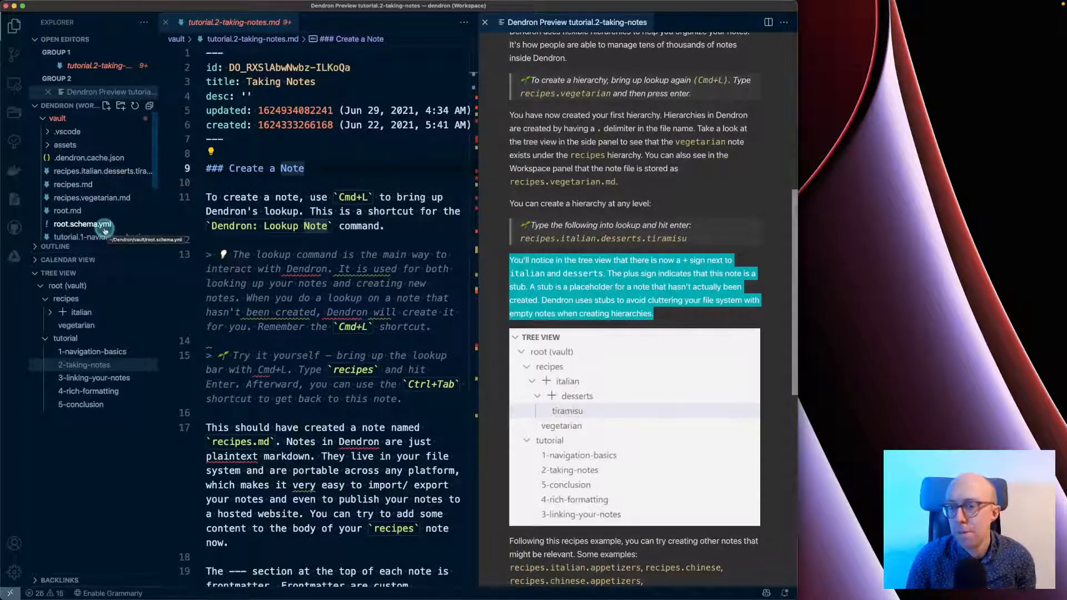
# - Expand the italian and desserts stubs under recipes in the Tree View down to the tiramisu note
pyautogui.click(50, 312)
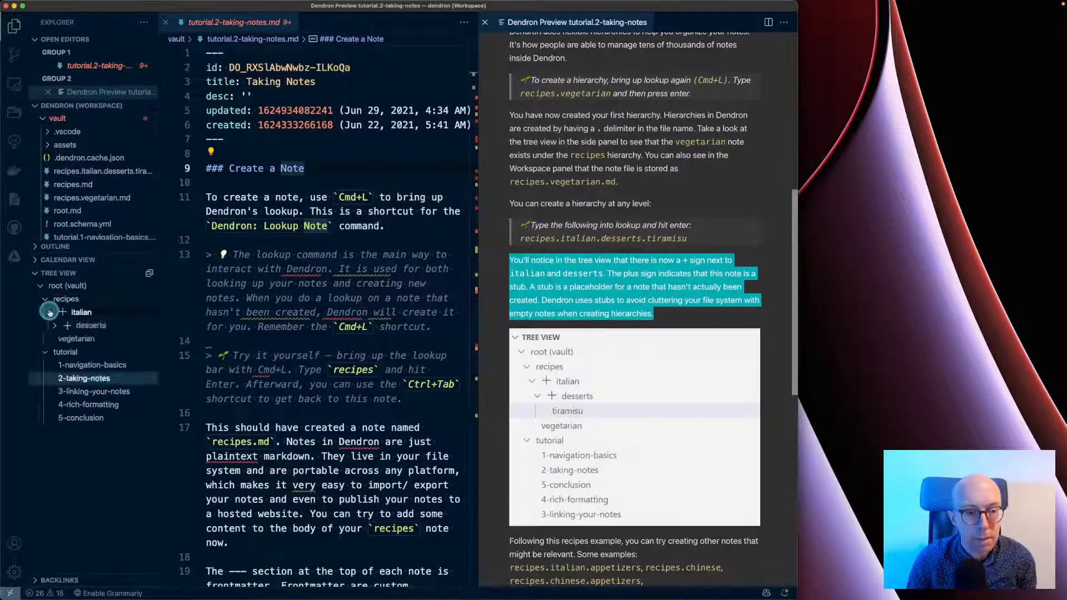
pyautogui.click(50, 313)
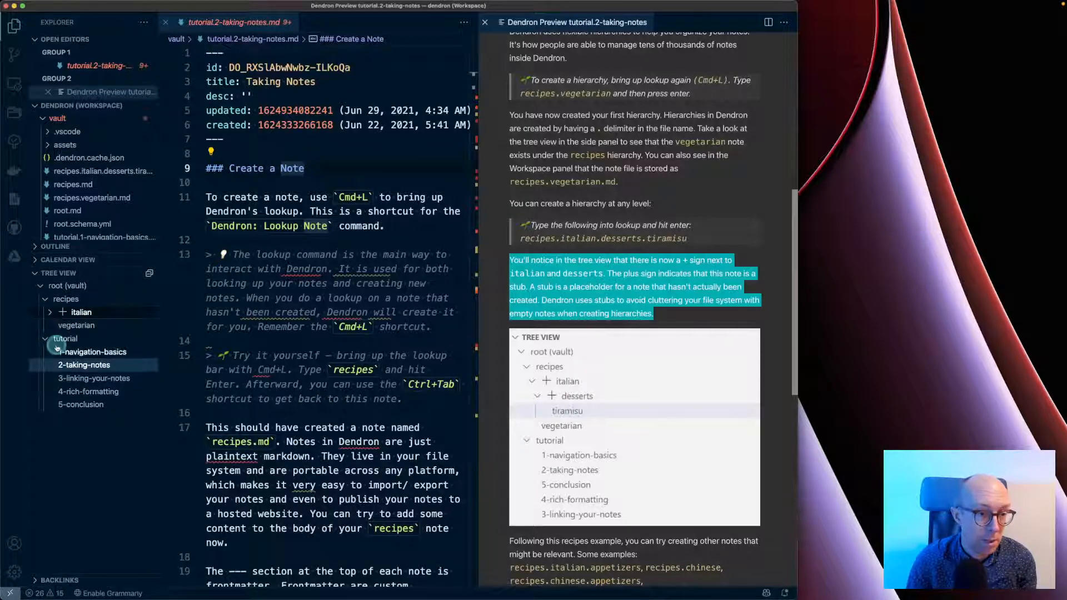
pyautogui.click(50, 314)
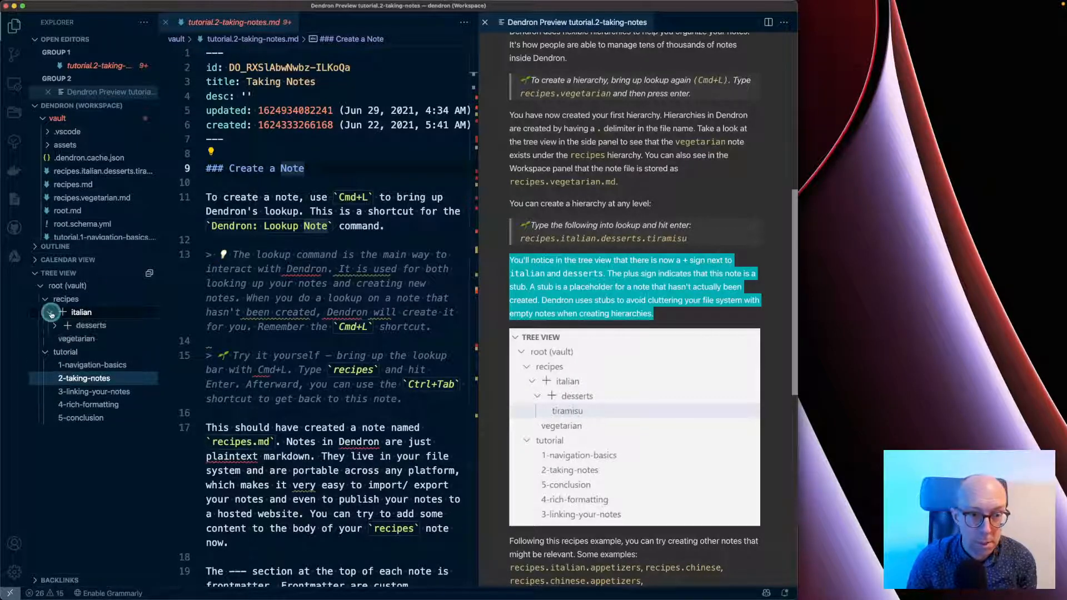
pyautogui.click(53, 326)
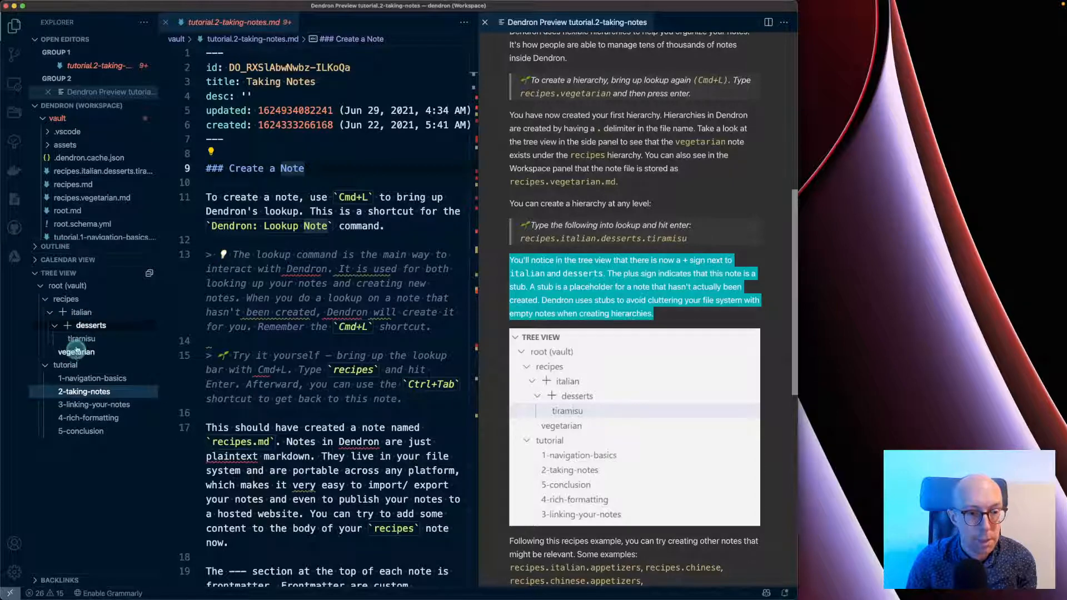
# - Read the preview's paragraph with further recipes hierarchy examples and continue to the Finding Notes section
pyautogui.scroll(-5, 653, 366)
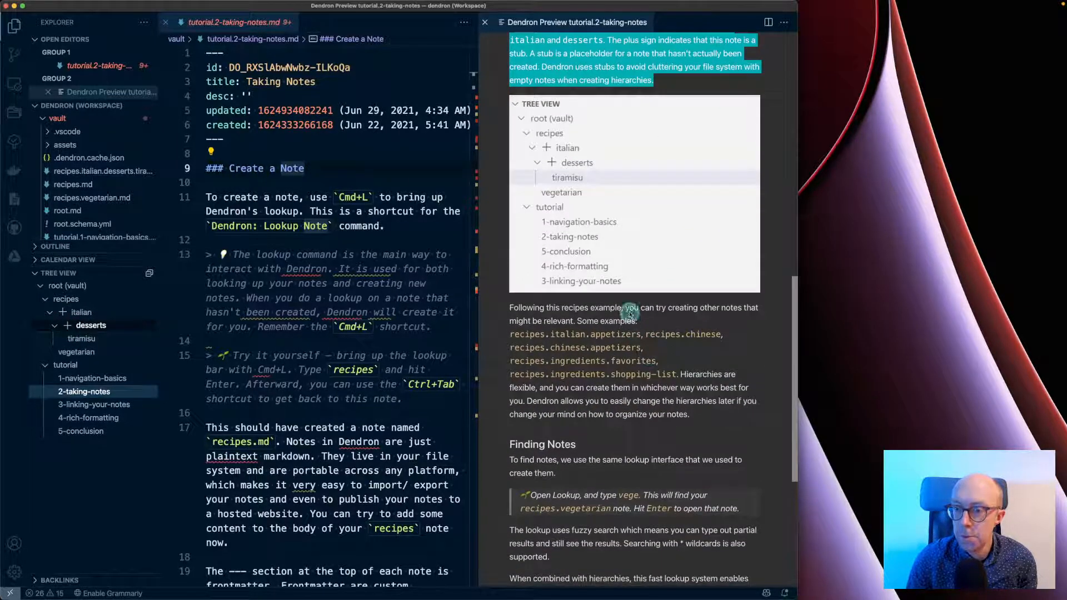
pyautogui.tripleClick(629, 309)
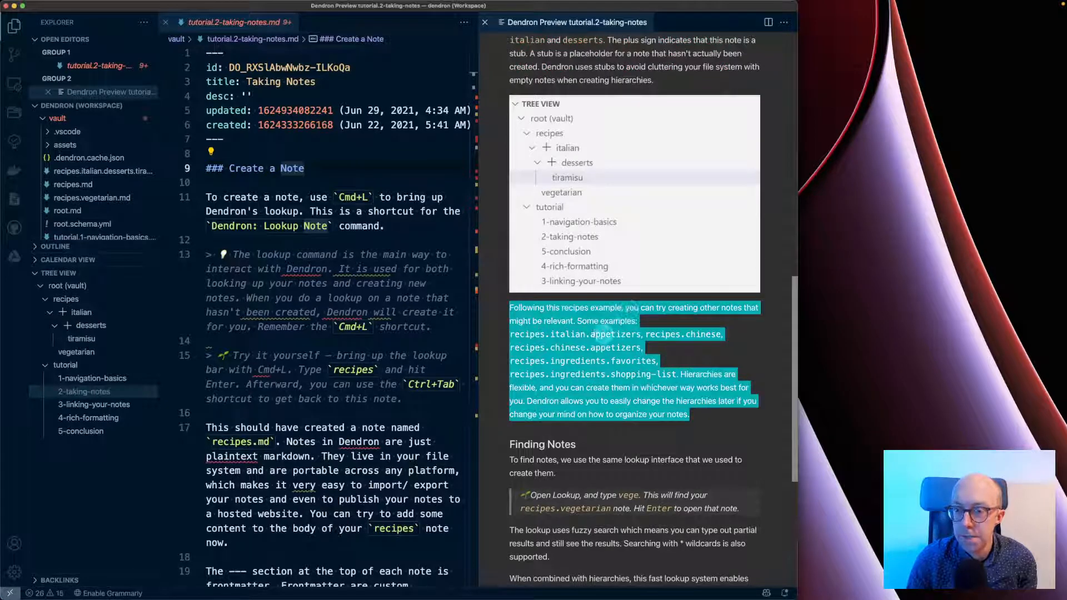
pyautogui.scroll(-1, 583, 353)
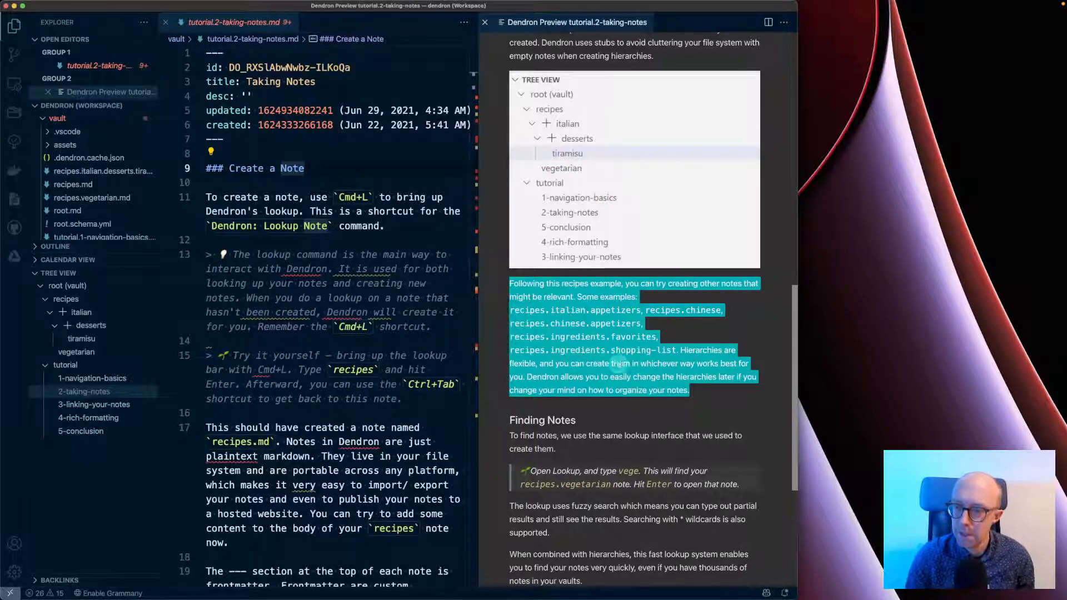
pyautogui.scroll(-2, 628, 365)
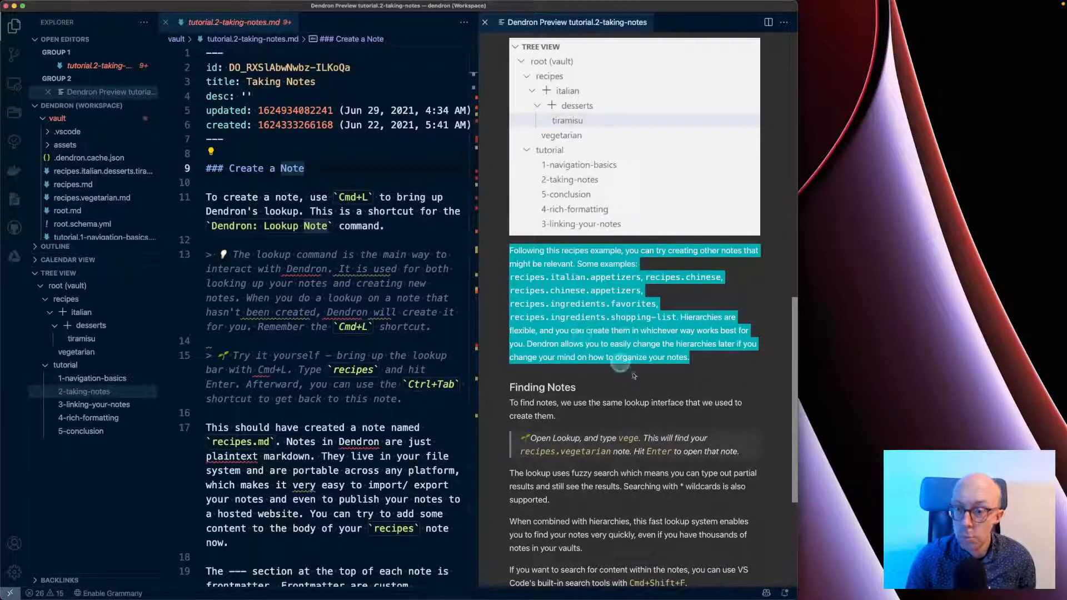
pyautogui.click(622, 396)
pyautogui.scroll(-3, 622, 396)
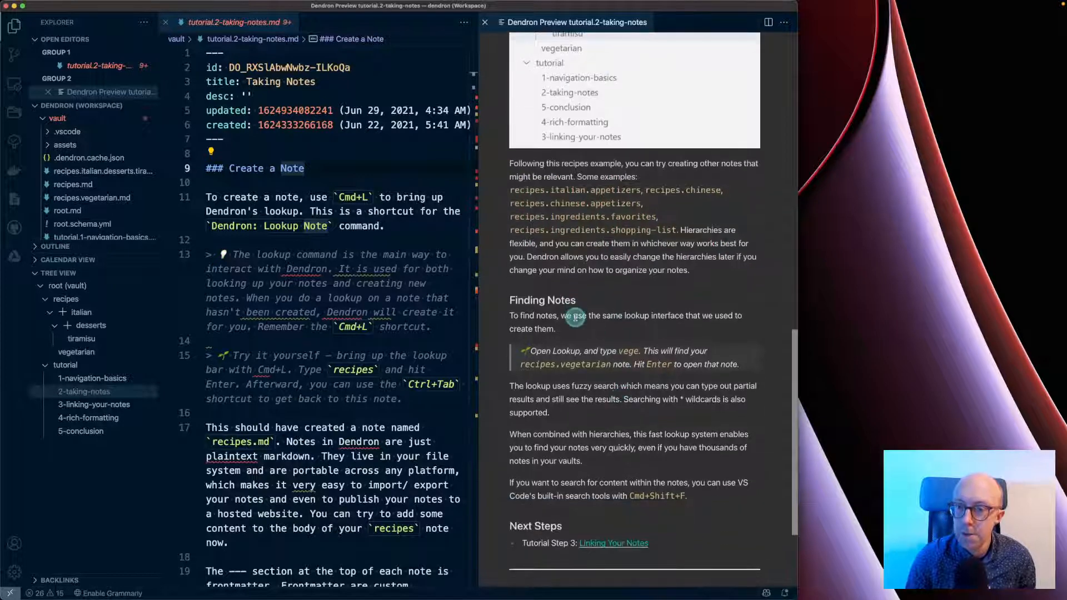
# - Read the Finding Notes introduction in the preview and look up notes matching "veg"
pyautogui.tripleClick(577, 315)
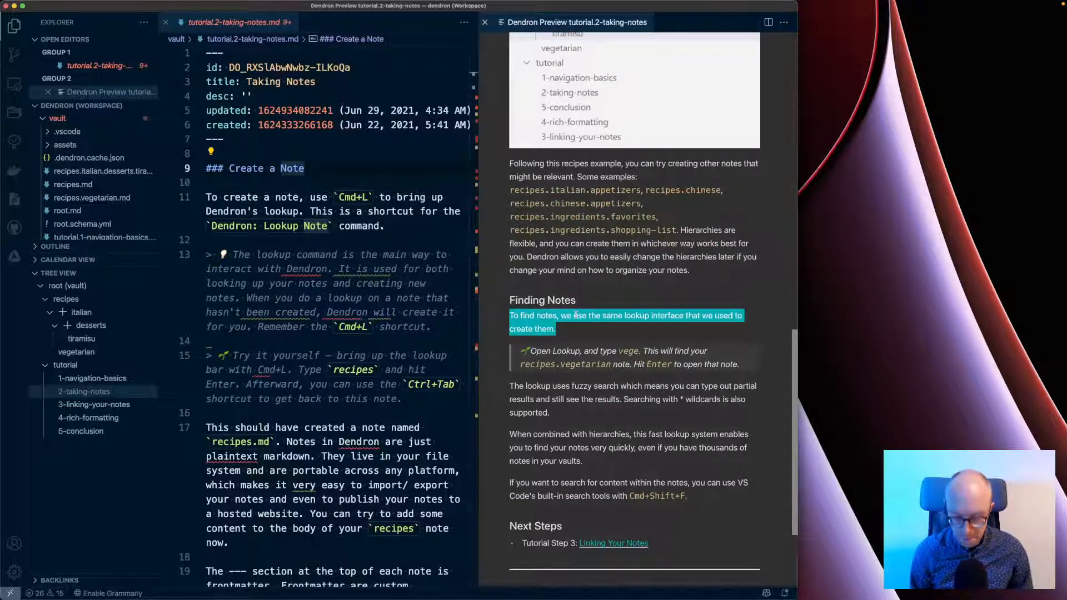
pyautogui.press('super+l')
pyautogui.write('veg')
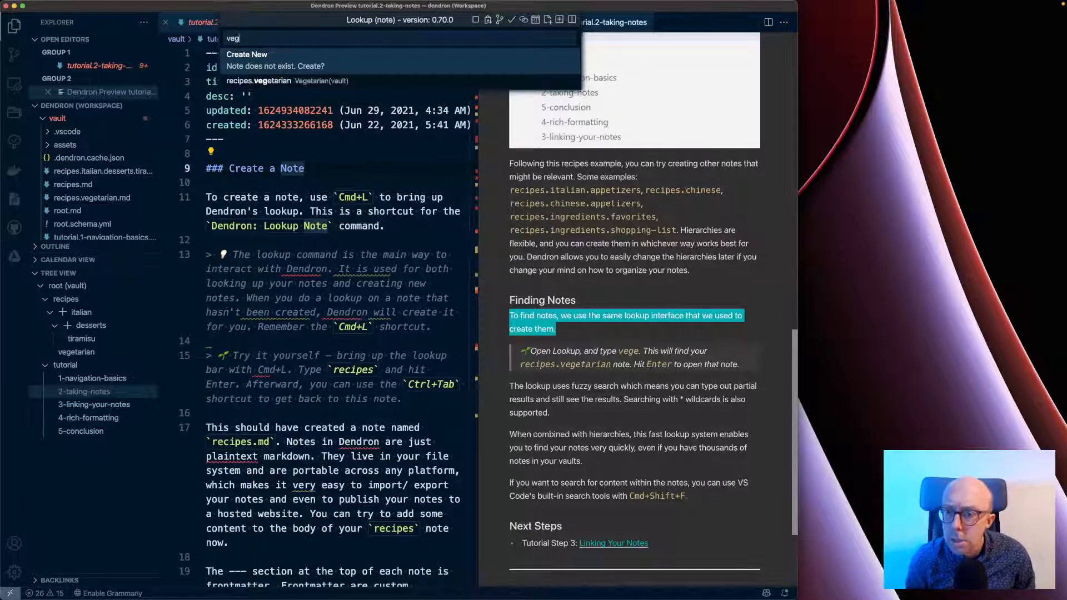
pyautogui.press('Down')
pyautogui.press('BackSpace')
pyautogui.press('BackSpace')
pyautogui.press('BackSpace')
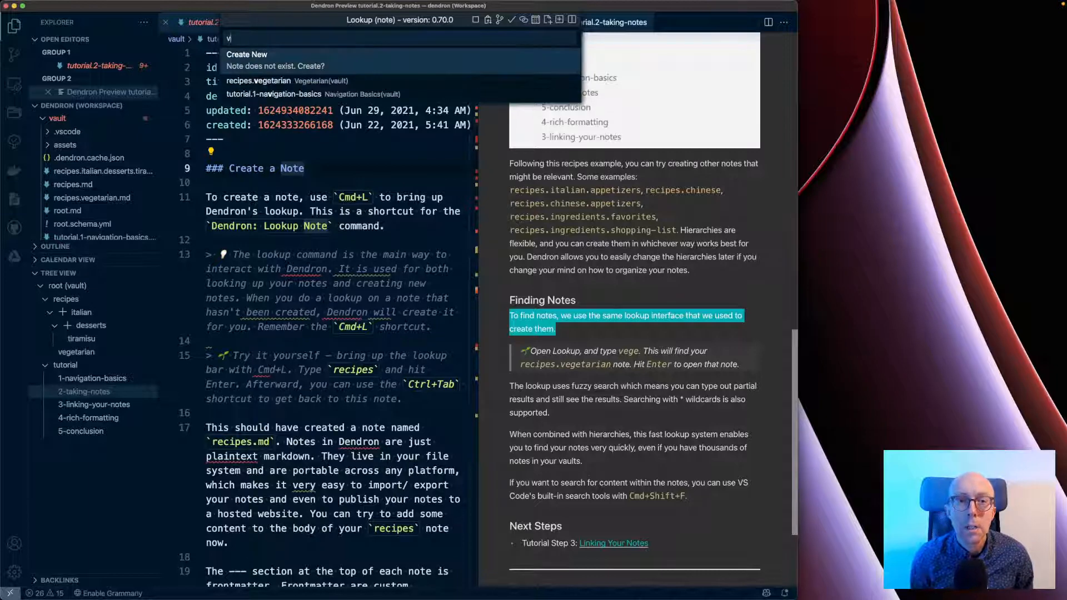
# - Look up notes matching "rec", browse the suggested recipes notes, and close the lookup without opening one
pyautogui.write('rec')
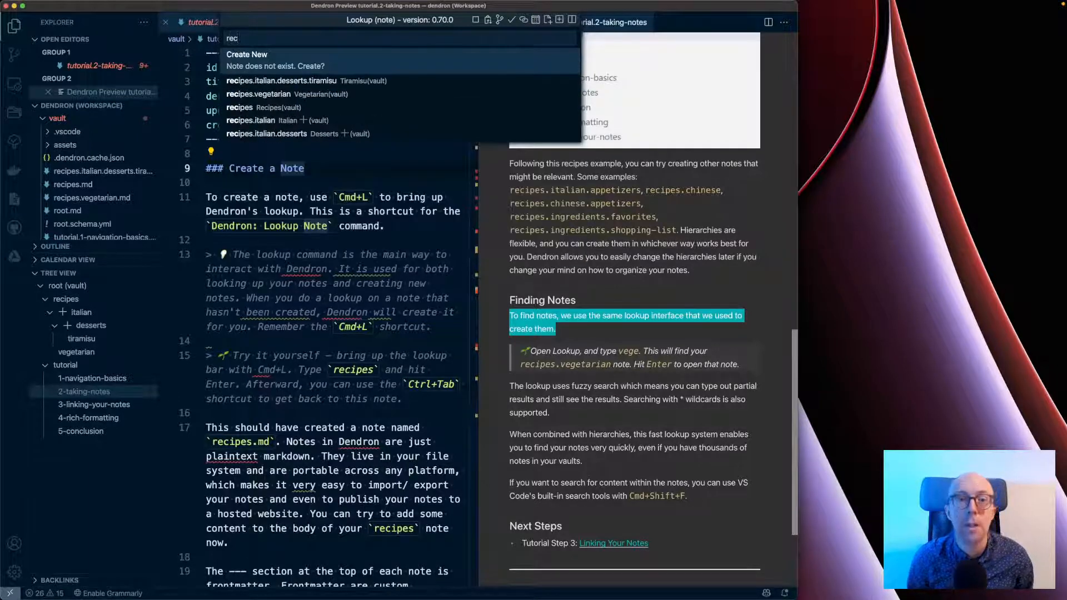
pyautogui.press('Down')
pyautogui.press('Down')
pyautogui.press('Down')
pyautogui.press('Down')
pyautogui.press('Down')
pyautogui.press('Up')
pyautogui.press('Up')
pyautogui.press('Up')
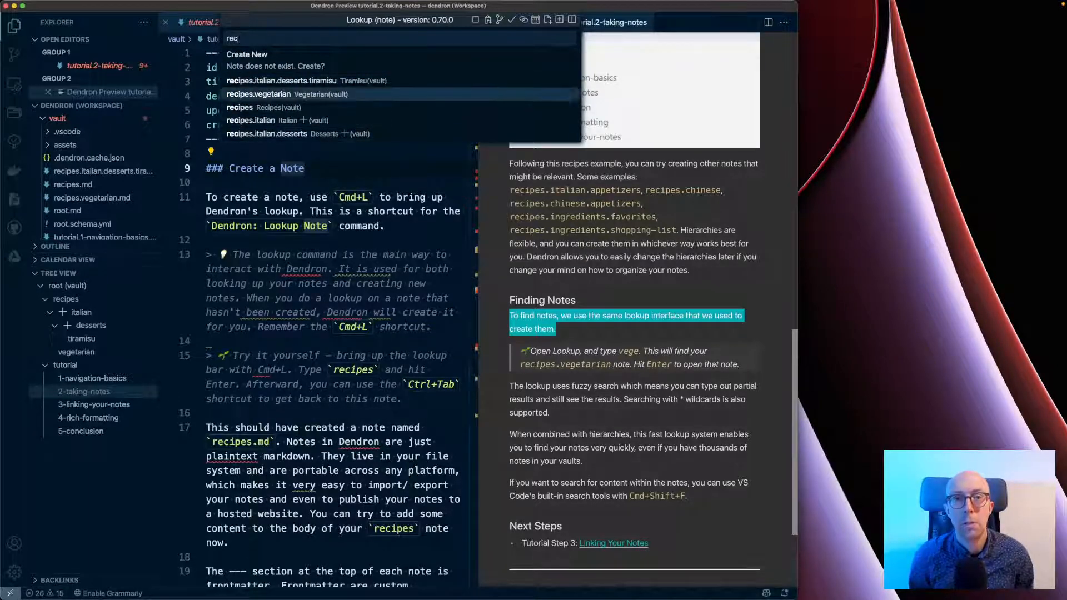
pyautogui.press('Escape')
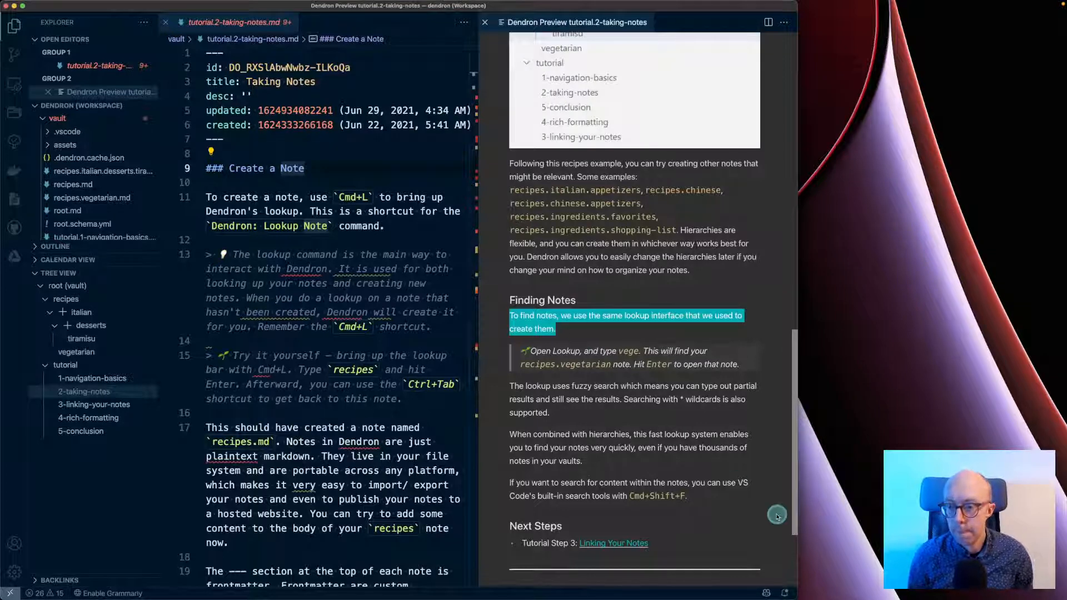
# - Read the paragraph on lookup with hierarchies, then open Tutorial Step 3, Linking Your Notes, and read its Links introduction
pyautogui.click(669, 459)
pyautogui.tripleClick(606, 438)
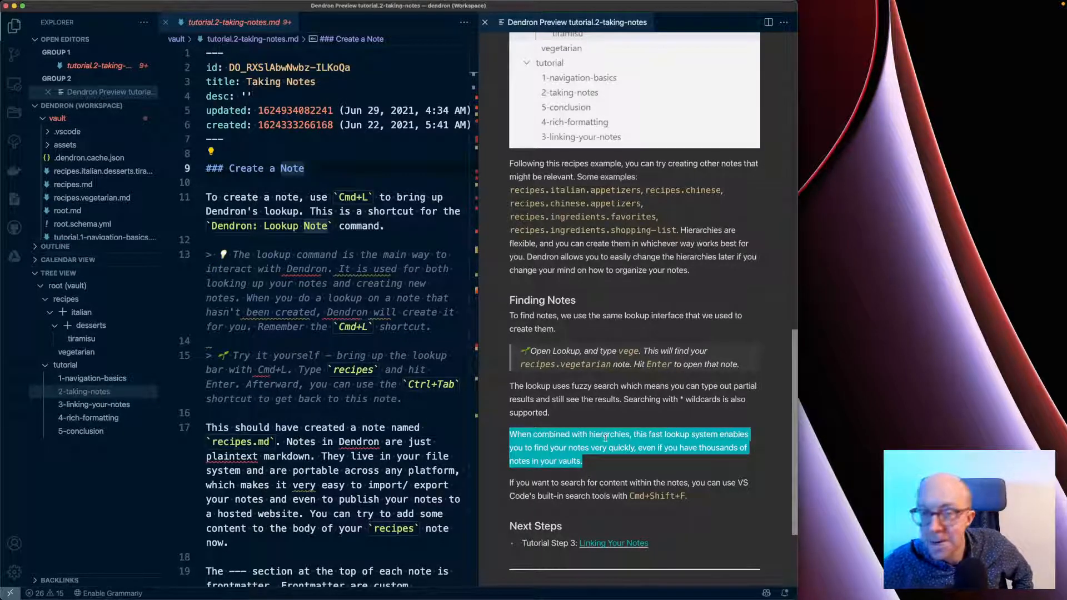
pyautogui.click(624, 546)
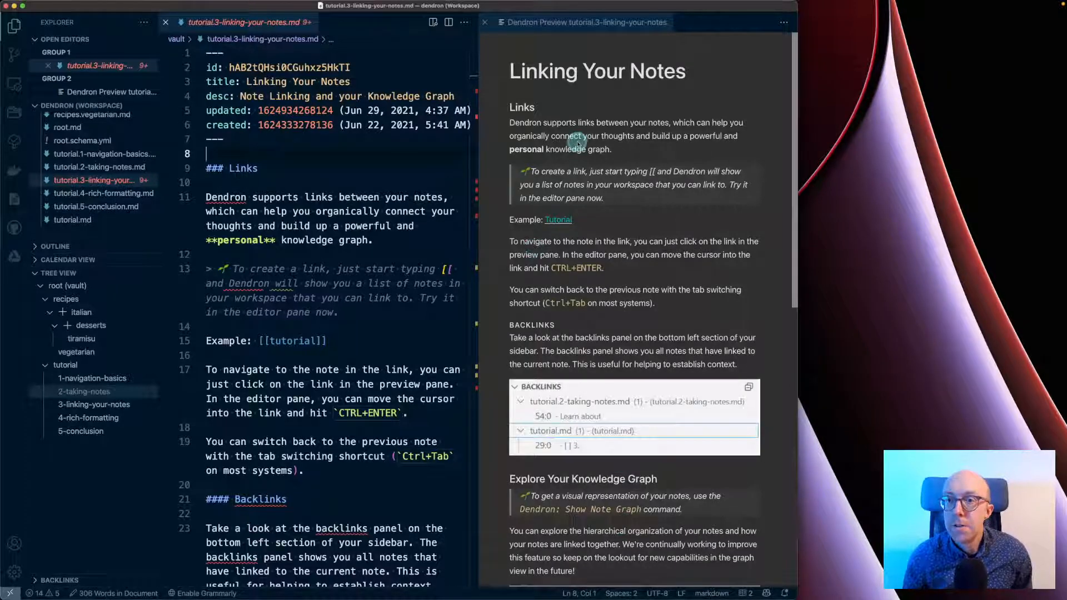
pyautogui.tripleClick(576, 122)
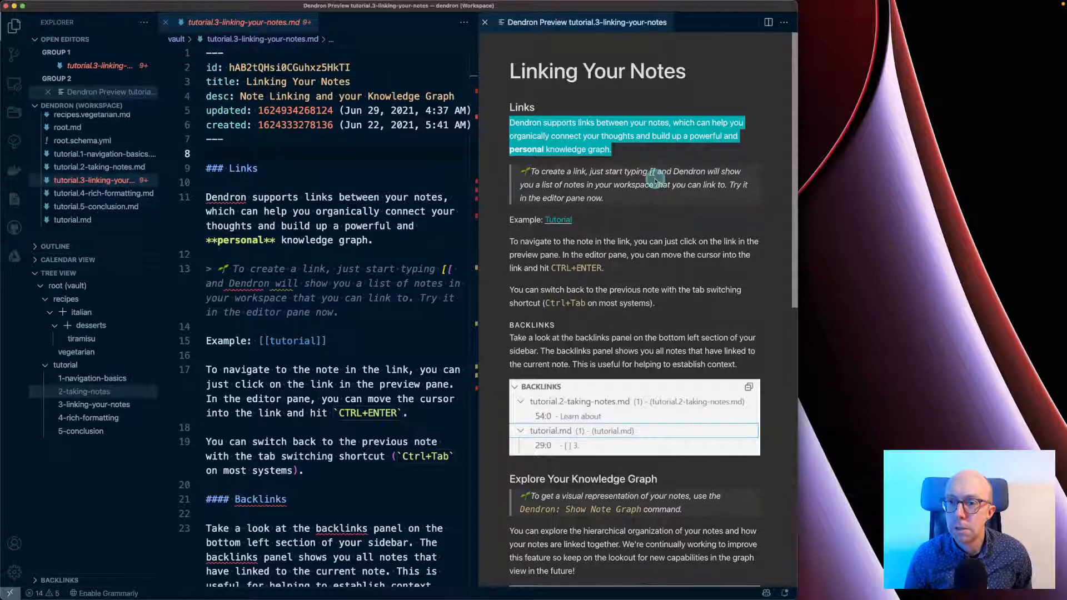
pyautogui.scroll(-1, 658, 177)
pyautogui.scroll(-1, 656, 180)
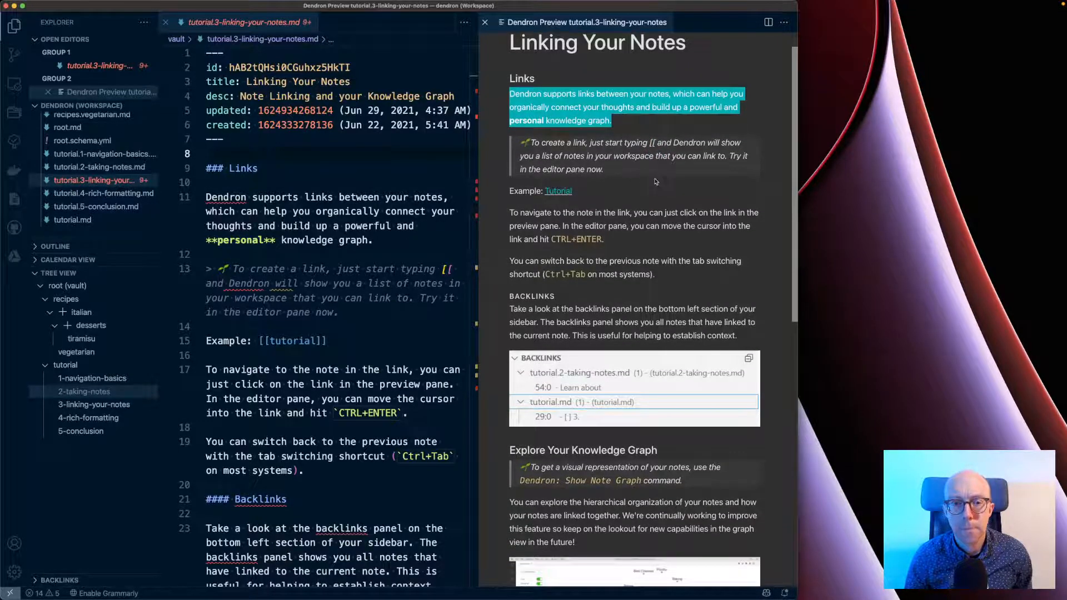
# - Delete the example link on line 15, recreate it as [[tutorial]] from the note suggestions, and save the note
pyautogui.scroll(-3, 297, 307)
pyautogui.moveTo(349, 262); pyautogui.dragTo(263, 268)
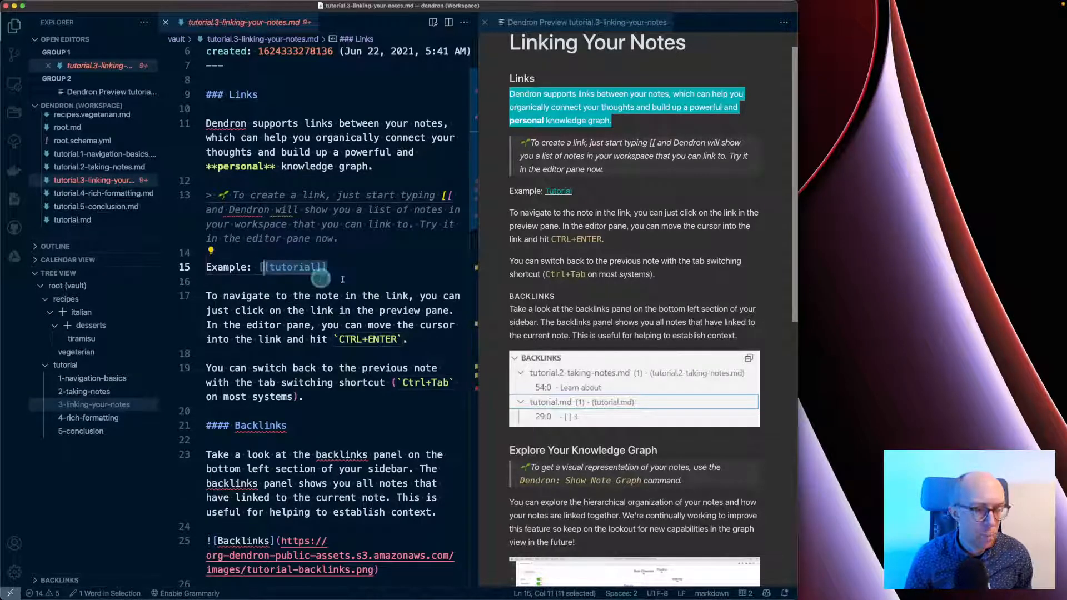
pyautogui.press('BackSpace')
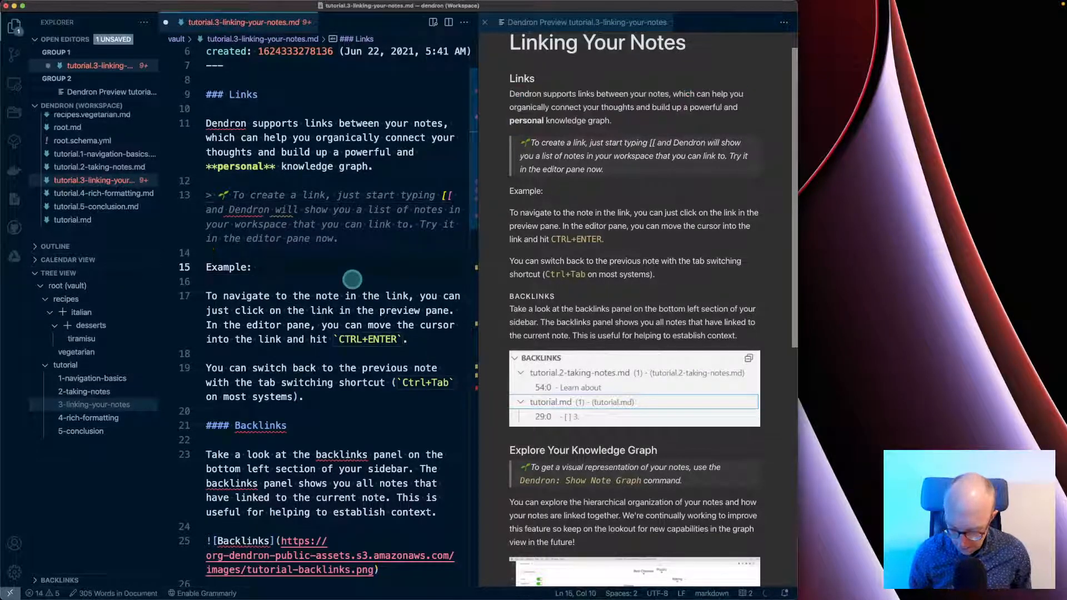
pyautogui.write('[[')
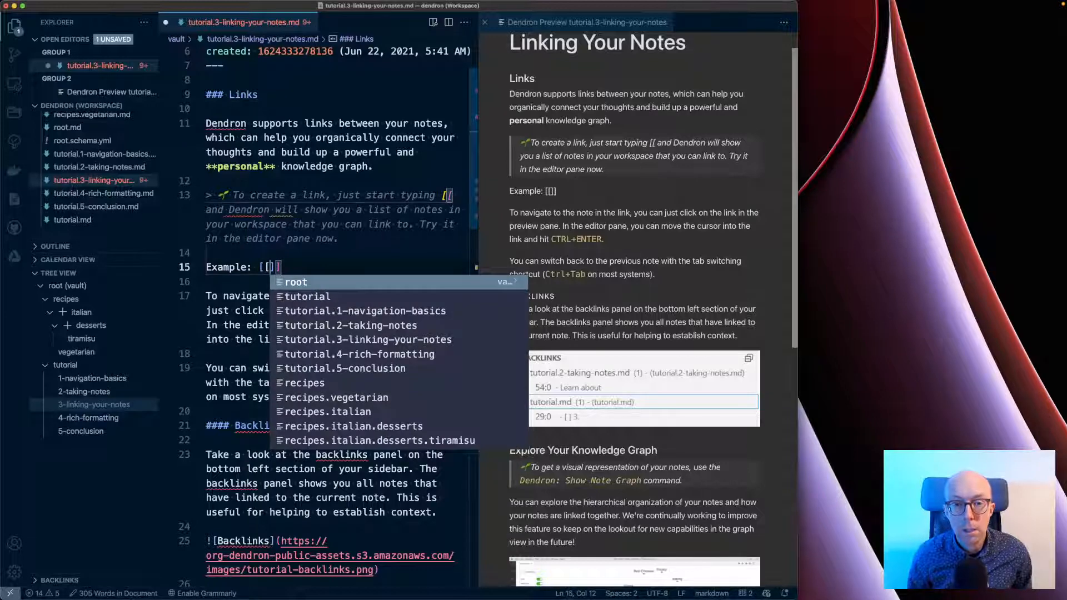
pyautogui.press('Down')
pyautogui.press('Down')
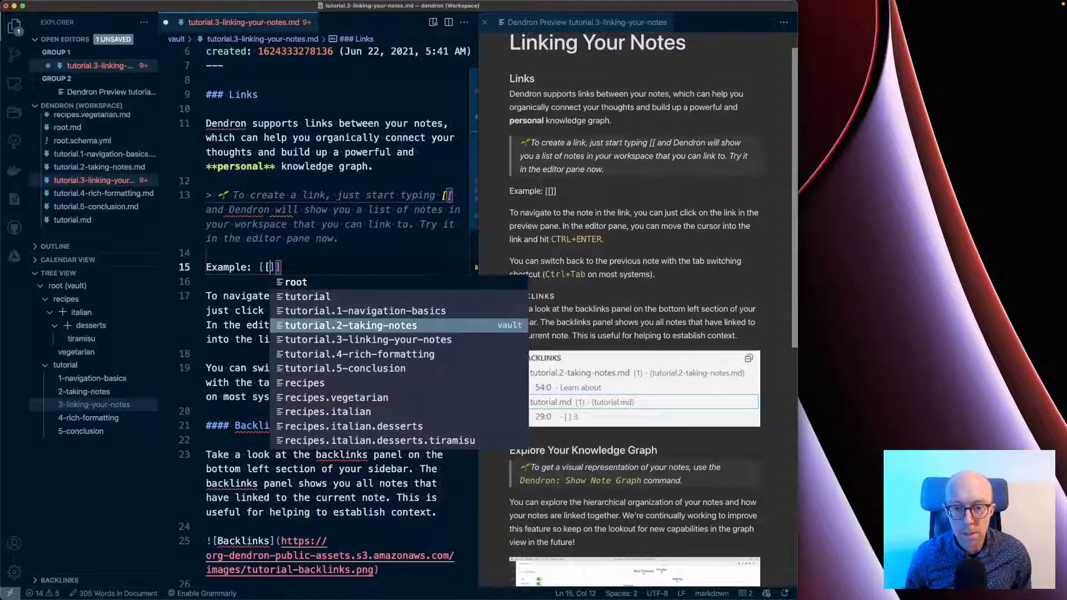
pyautogui.press('Up')
pyautogui.press('Return')
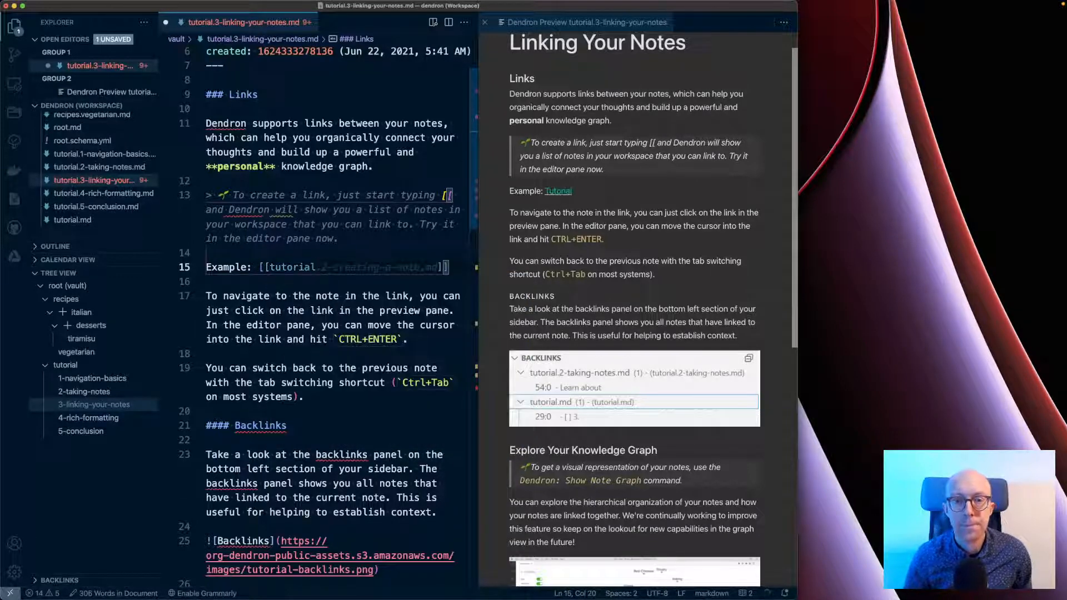
pyautogui.press('super+s')
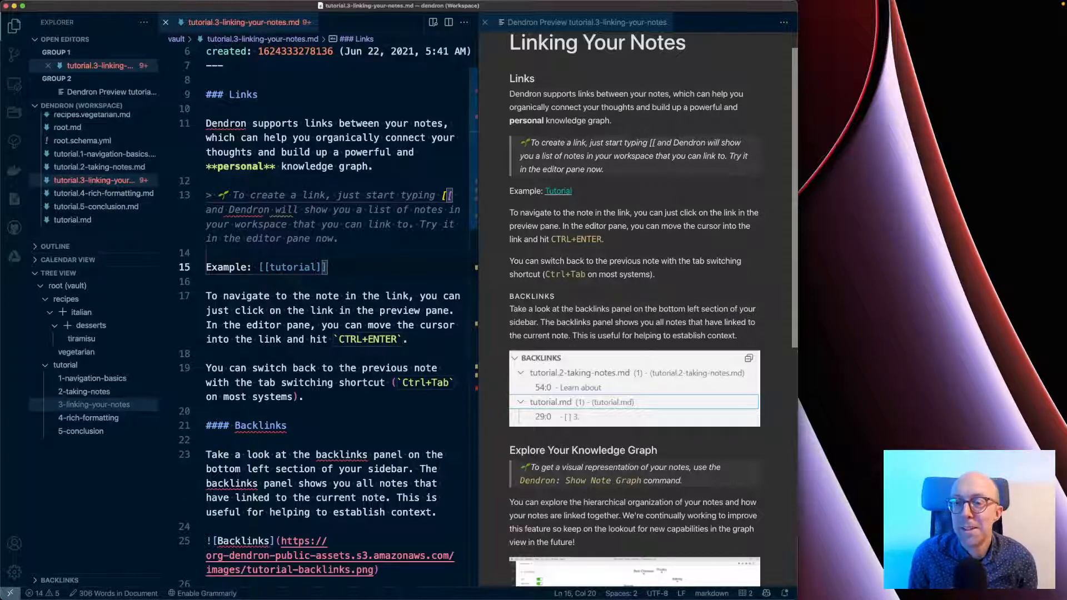
# - Read the preview's paragraphs on navigating to linked notes and on the backlinks panel
pyautogui.click(654, 212)
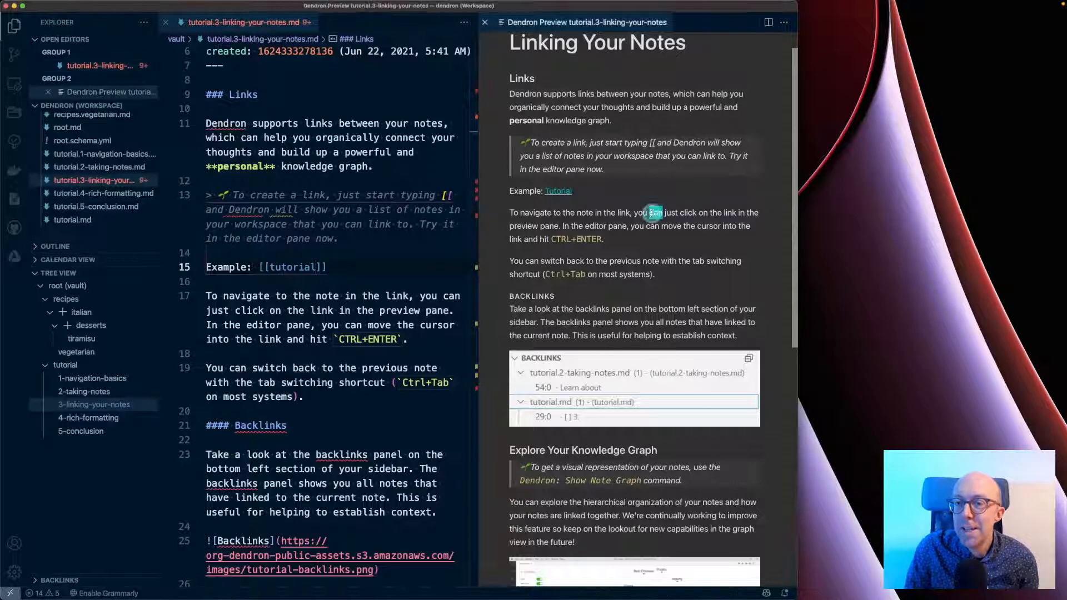
pyautogui.tripleClick(654, 213)
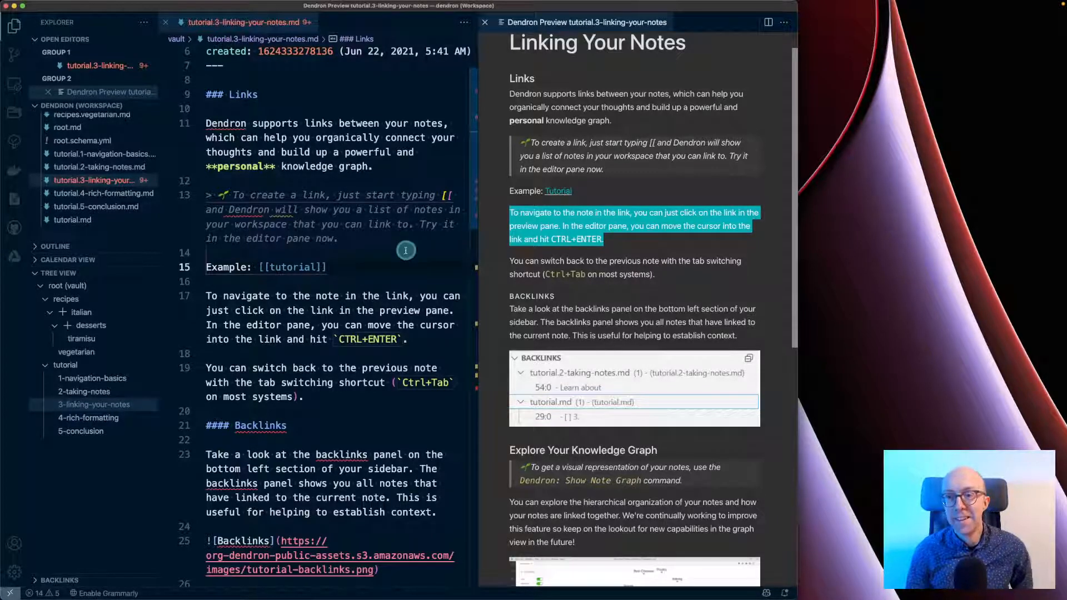
pyautogui.scroll(-2, 598, 271)
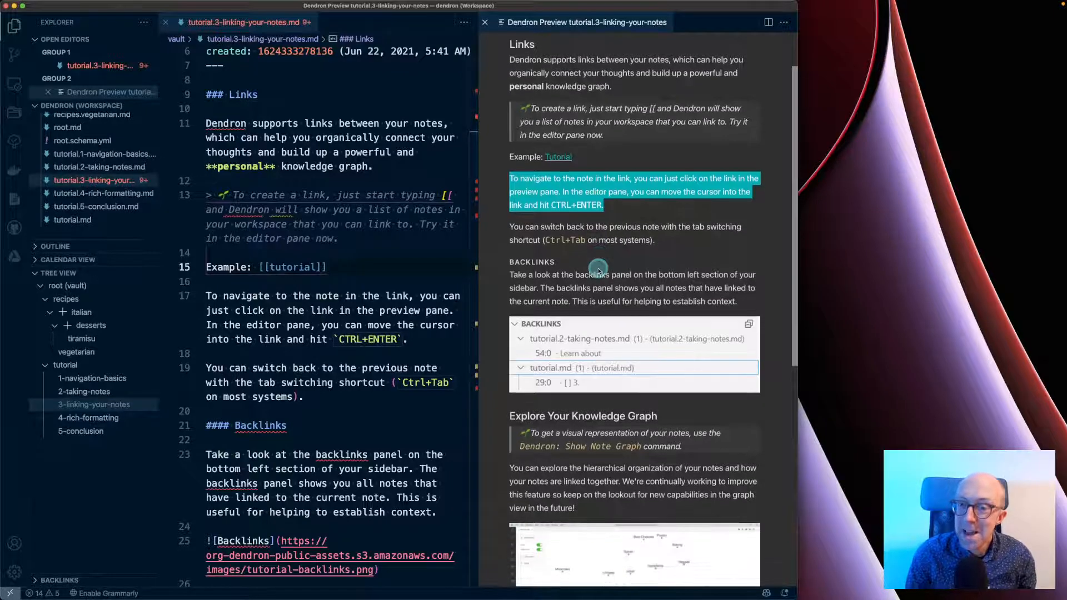
pyautogui.scroll(-3, 599, 271)
pyautogui.tripleClick(587, 224)
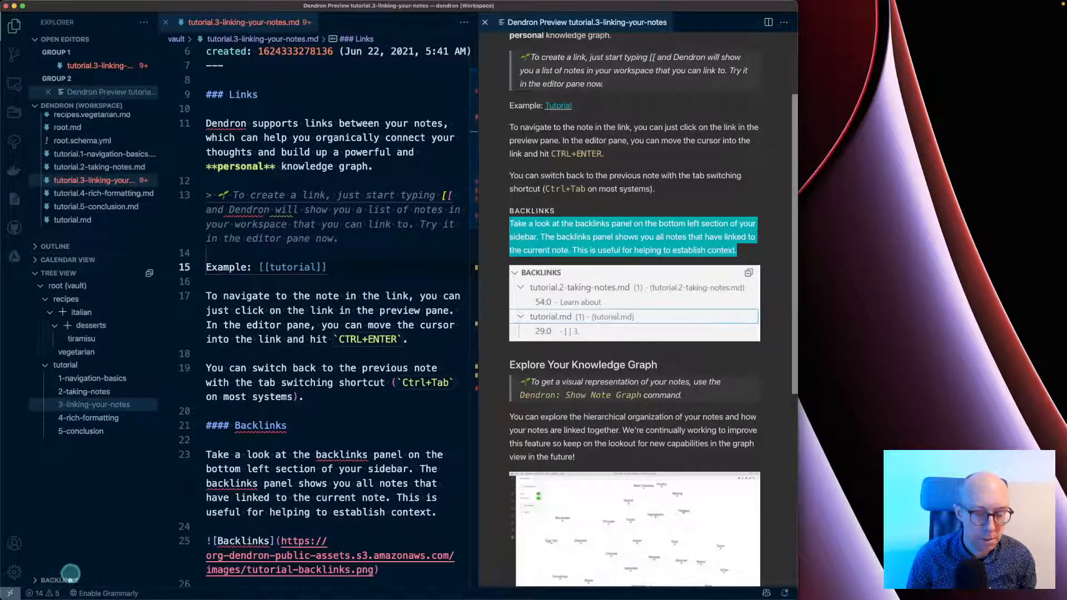
# - Expand and enlarge the Backlinks section, and unfold the tutorial.2-taking-notes.md entry down to its link
pyautogui.click(61, 580)
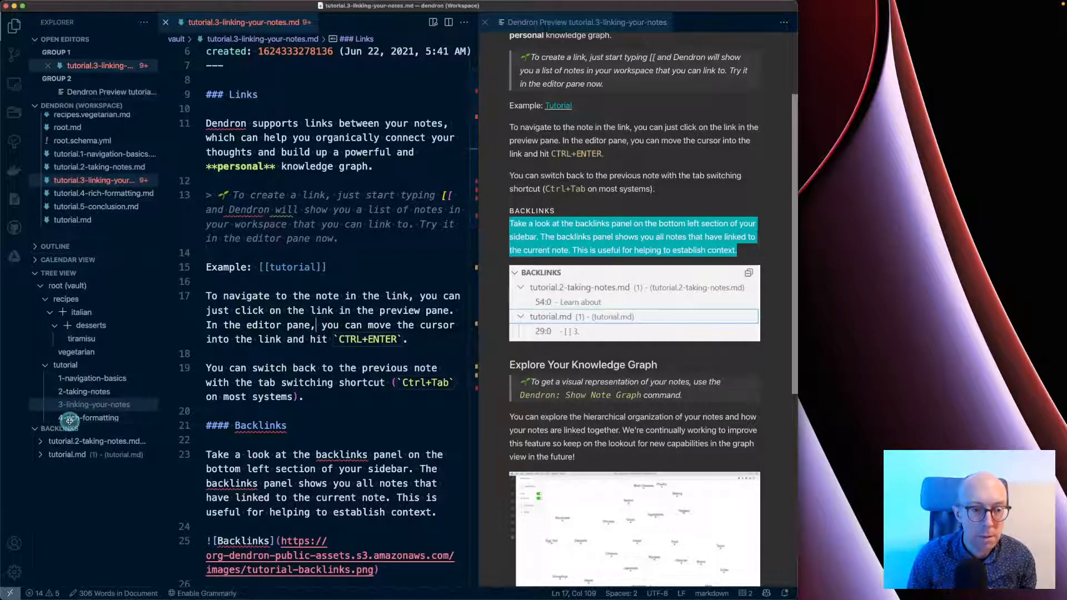
pyautogui.moveTo(70, 424); pyautogui.dragTo(69, 374)
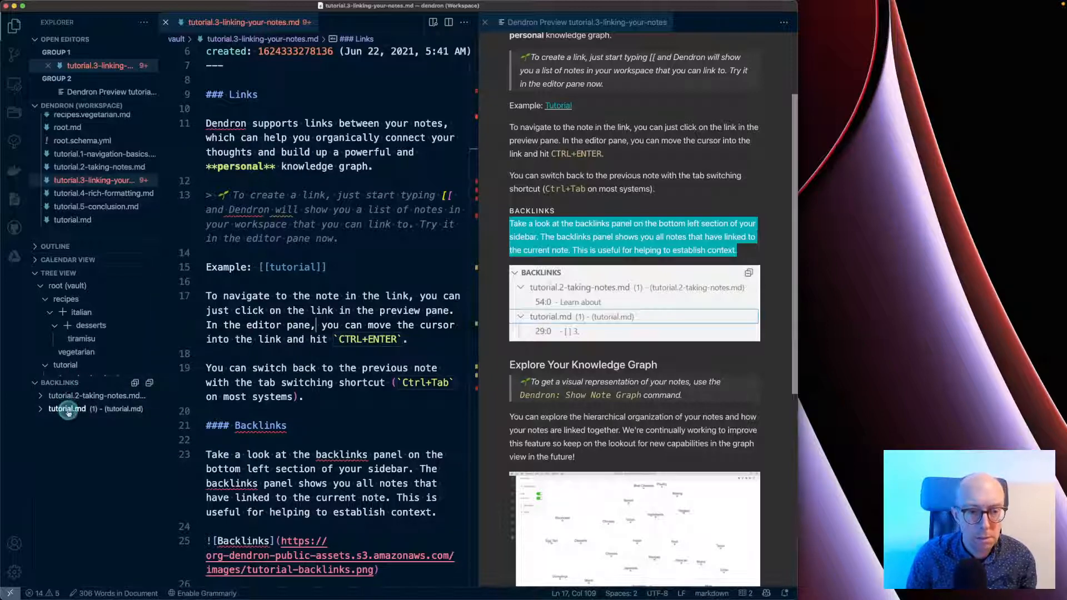
pyautogui.click(40, 396)
pyautogui.click(42, 408)
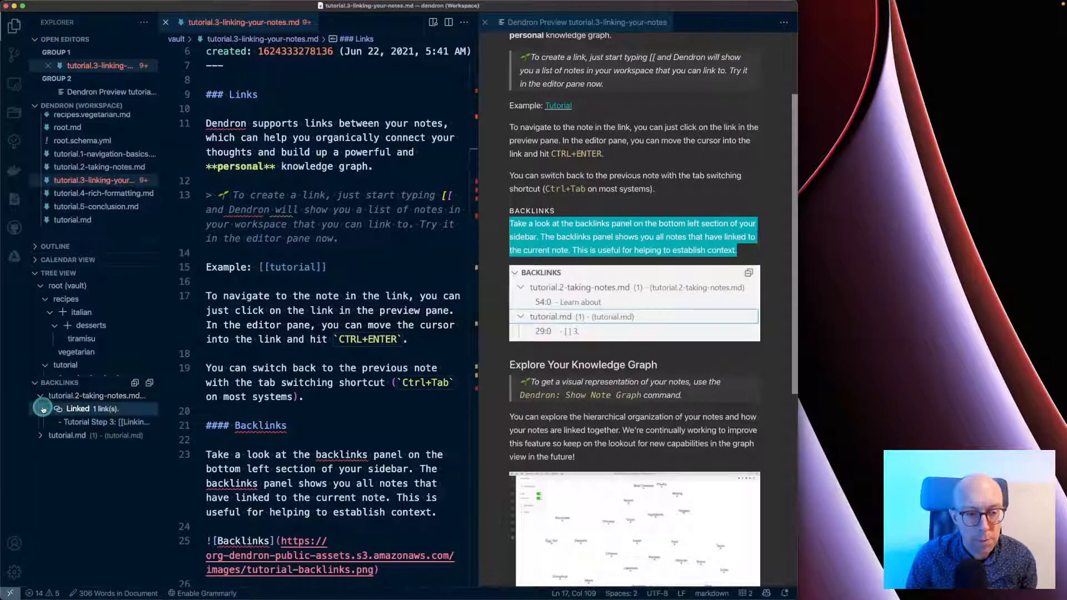
# - Follow the backlink to the Taking Notes note, then return to the Linking Your Notes note and its preview
pyautogui.click(76, 422)
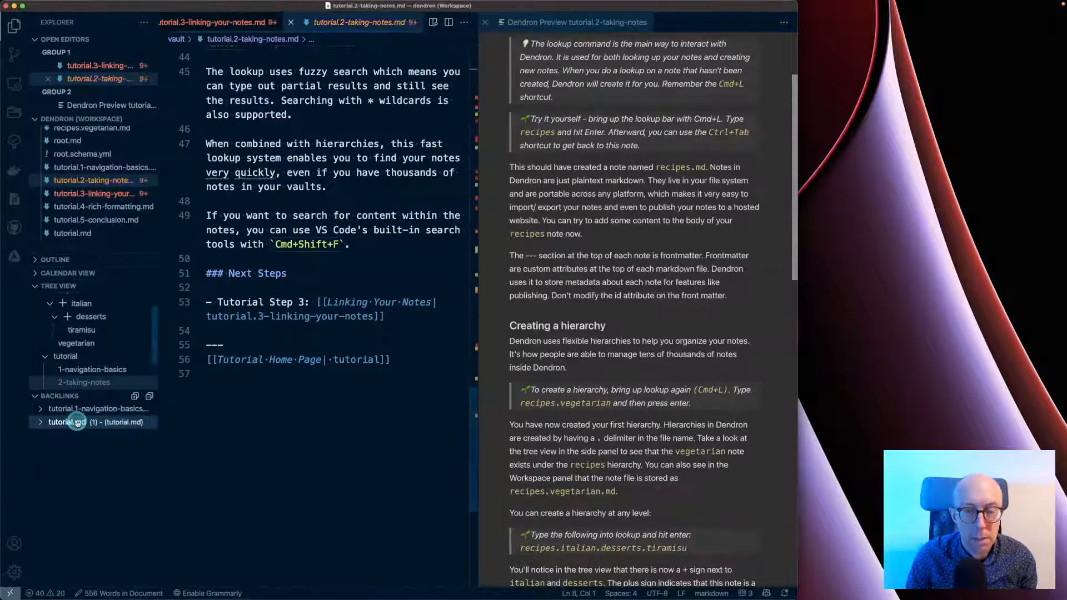
pyautogui.click(245, 24)
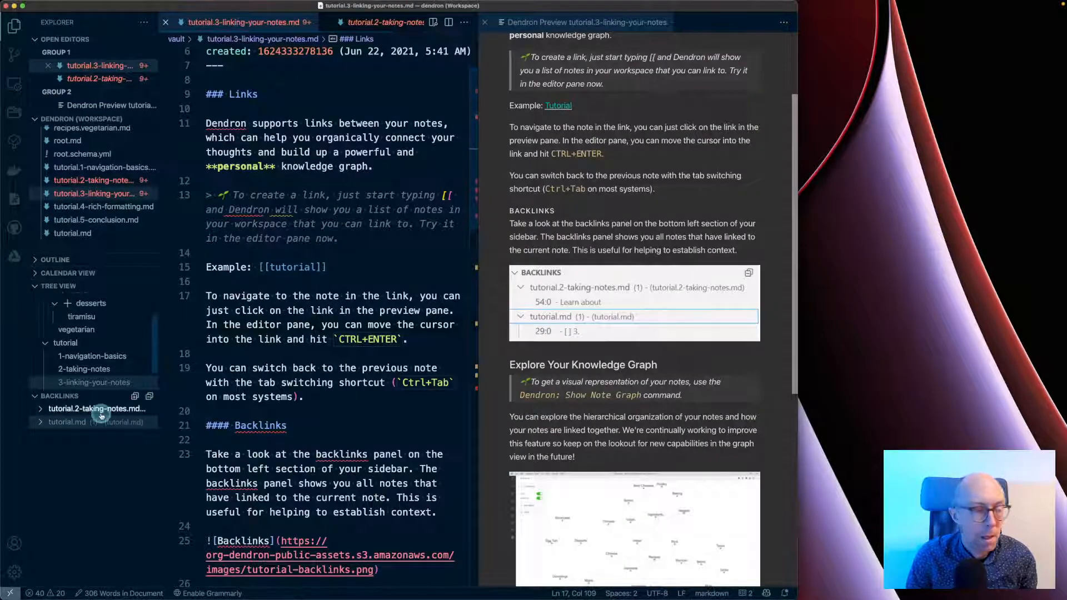
pyautogui.click(599, 231)
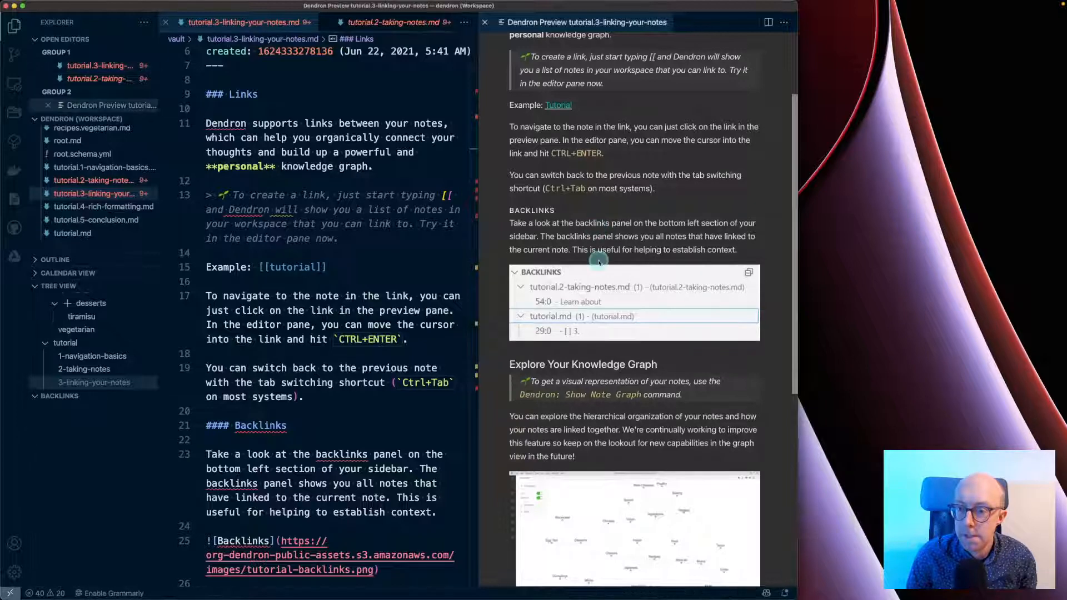
# - Read the Explore Your Knowledge Graph tip and run the Dendron: Show Note Graph command
pyautogui.scroll(-5, 600, 256)
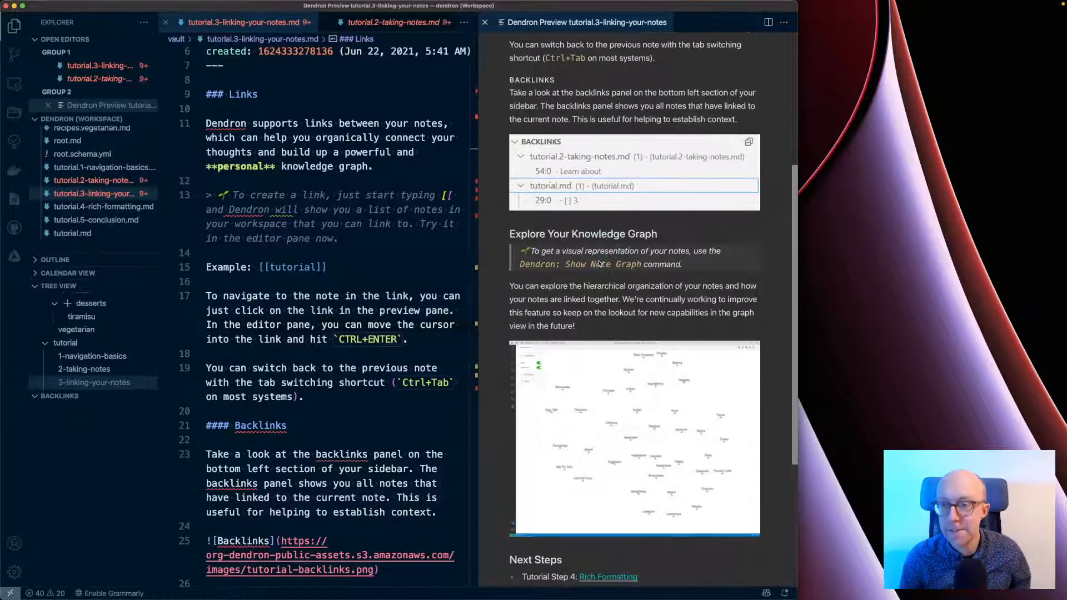
pyautogui.click(579, 255)
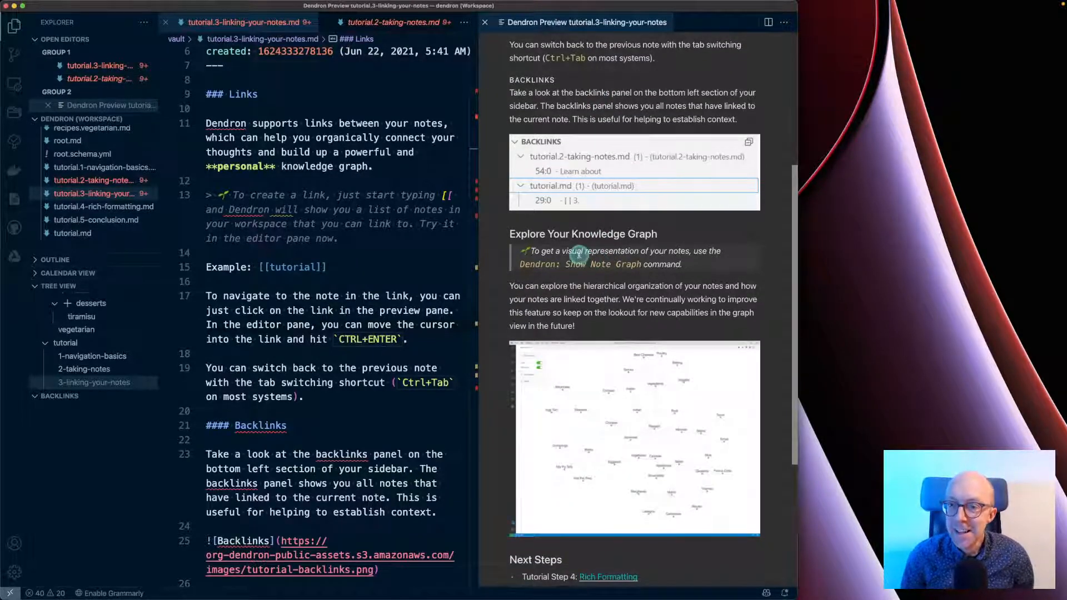
pyautogui.tripleClick(580, 253)
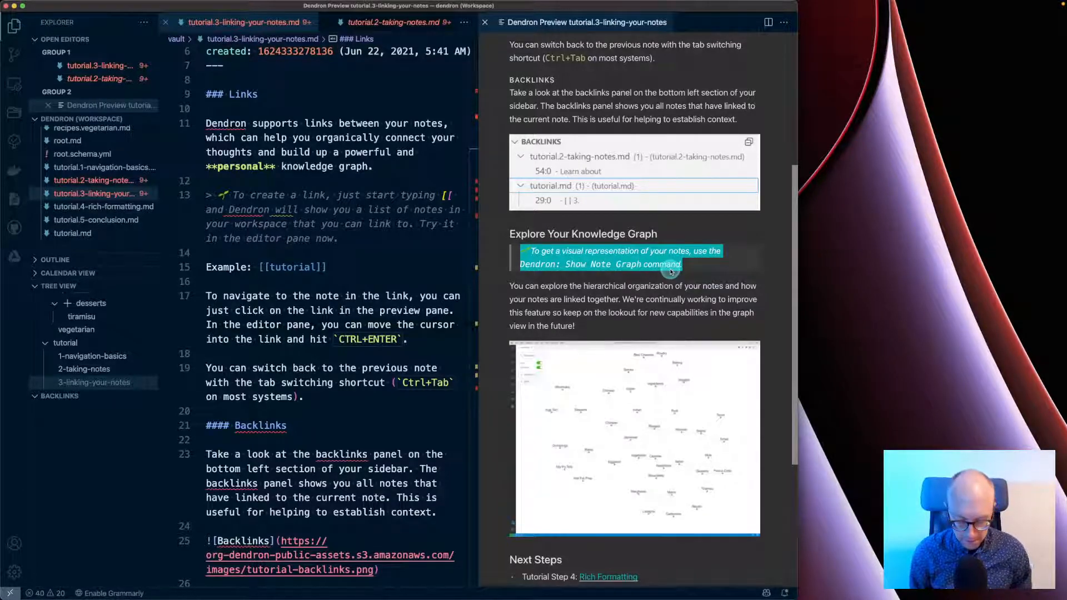
pyautogui.press('super+shift+p')
pyautogui.write('graph')
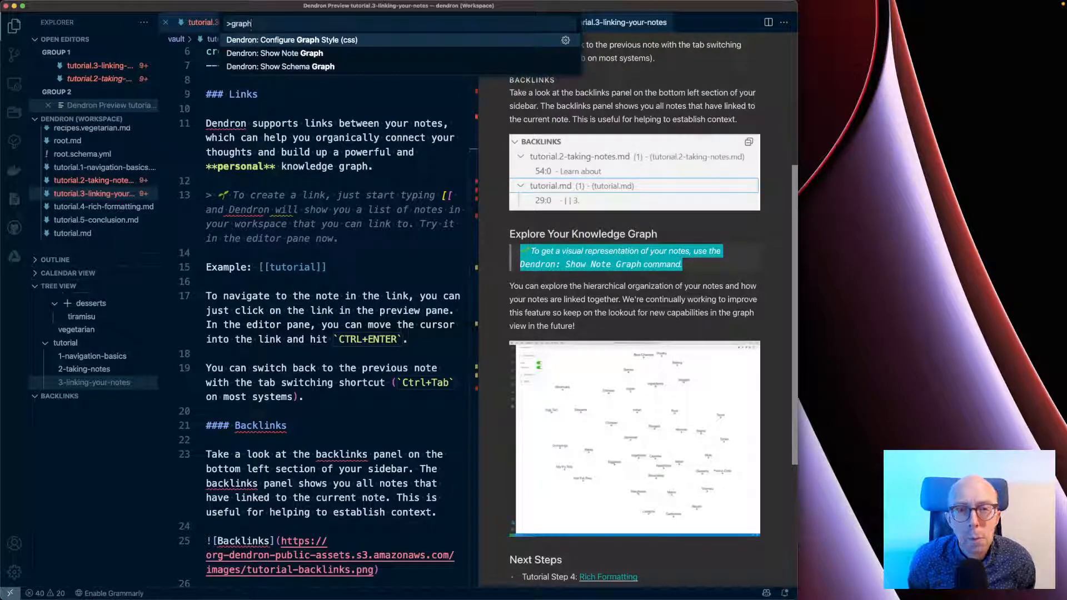
pyautogui.press('Down')
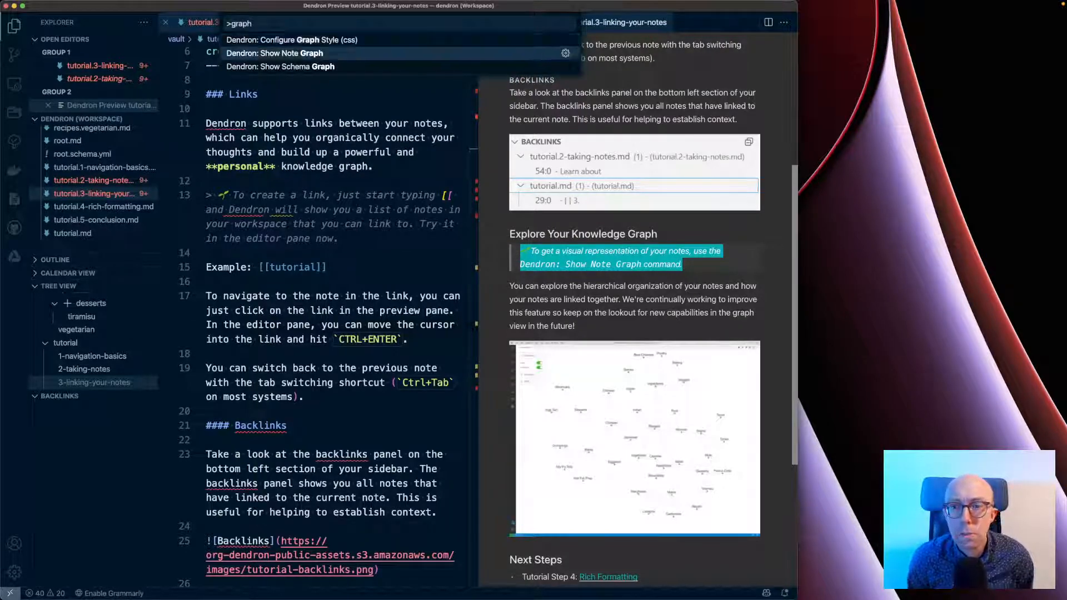
pyautogui.press('Return')
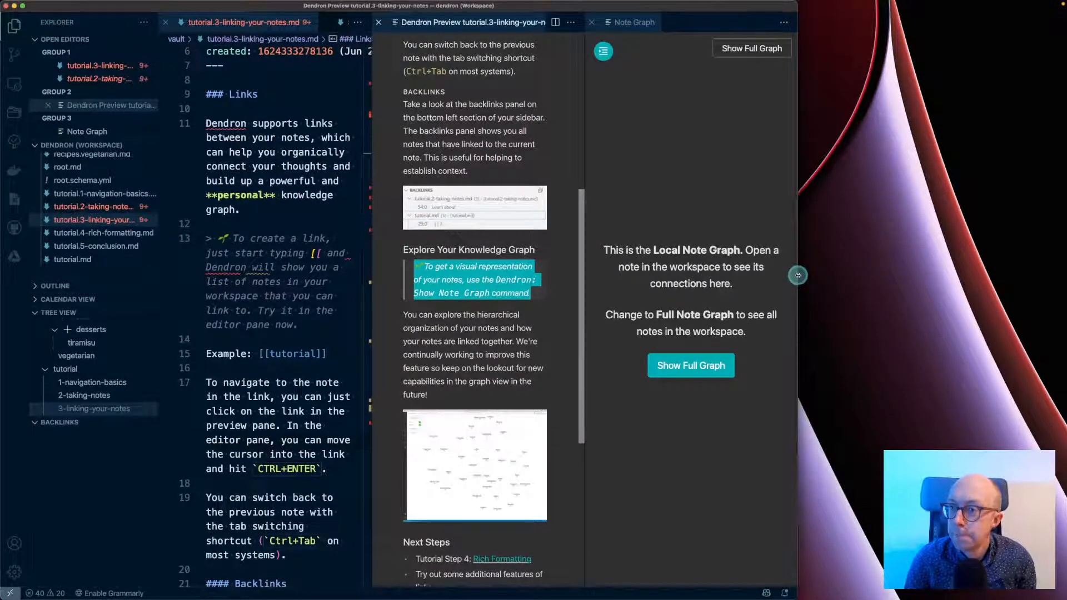
# - Widen the editor window and focus the Linking Your Notes note to display its connections in the local note graph
pyautogui.moveTo(796, 276); pyautogui.dragTo(975, 270)
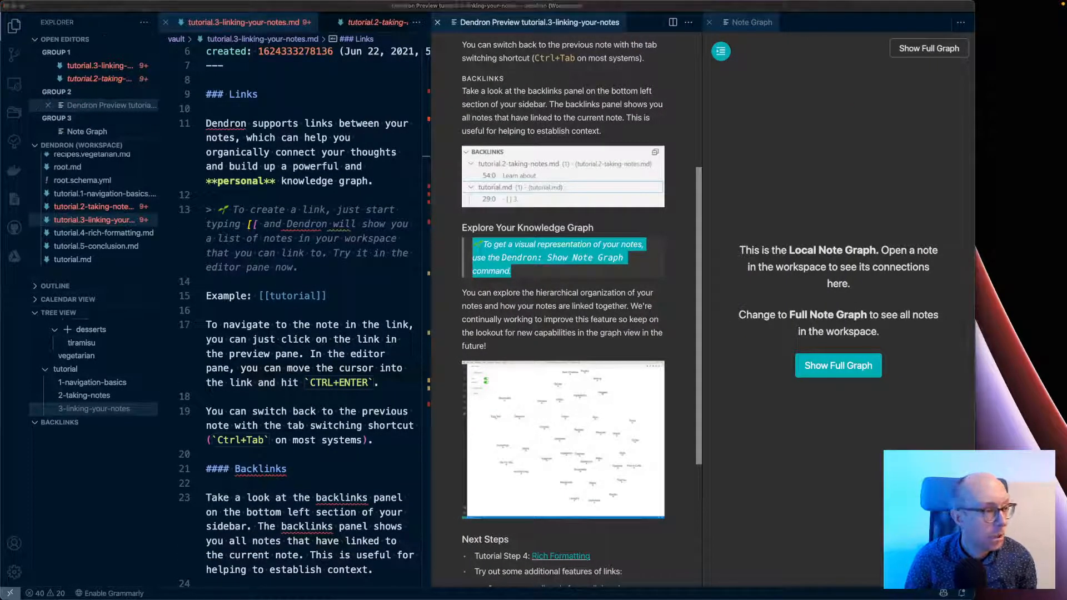
pyautogui.click(771, 178)
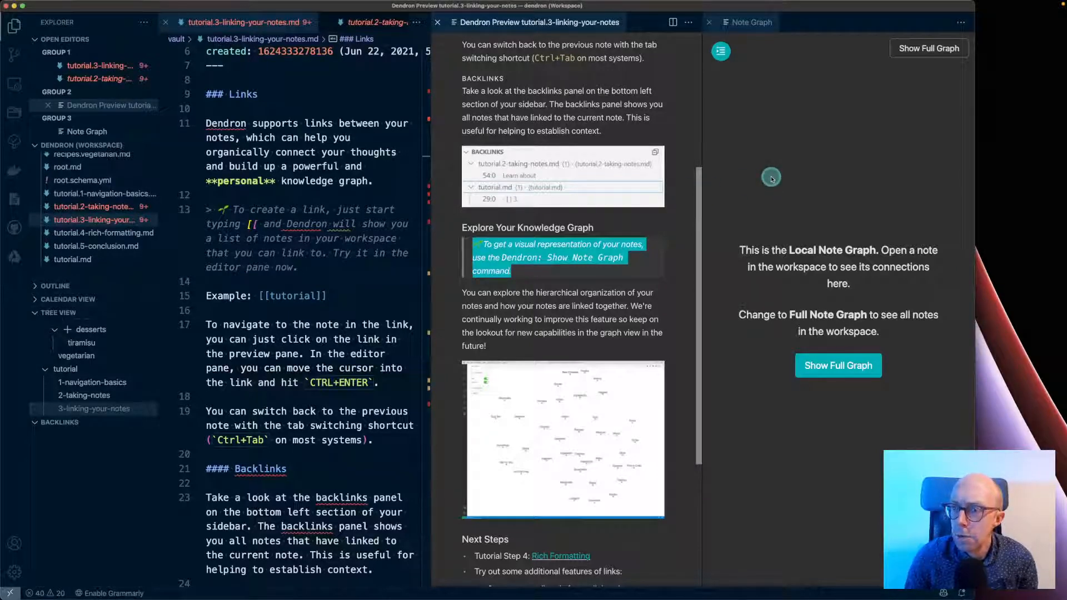
pyautogui.click(343, 243)
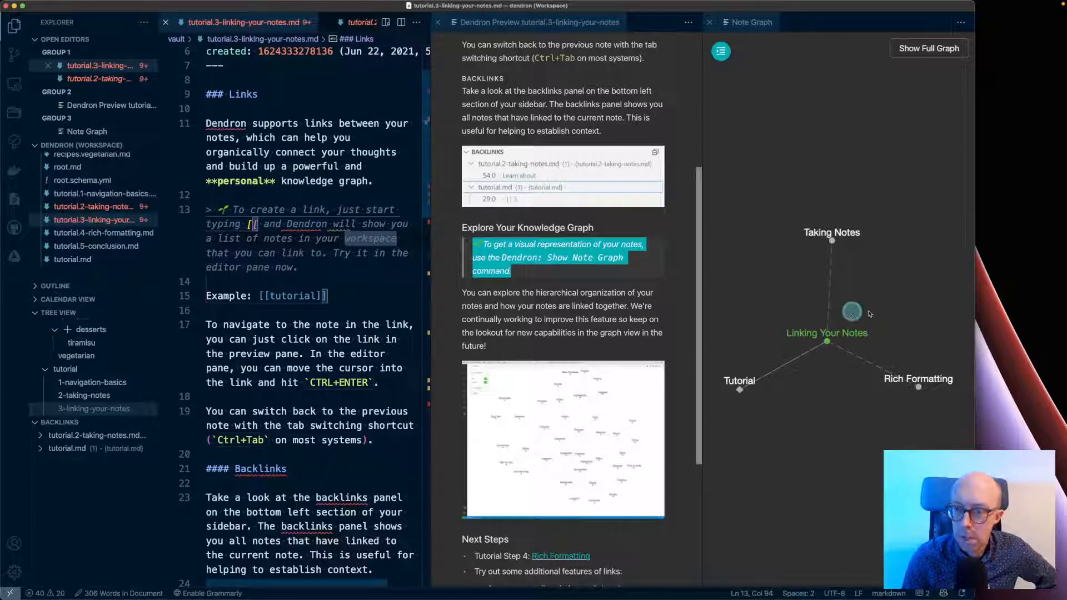
# - Reposition the Linking Your Notes and Taking Notes nodes in the local note graph
pyautogui.click(828, 344)
pyautogui.moveTo(828, 346); pyautogui.dragTo(792, 288)
pyautogui.click(832, 241)
pyautogui.moveTo(832, 241); pyautogui.dragTo(817, 202)
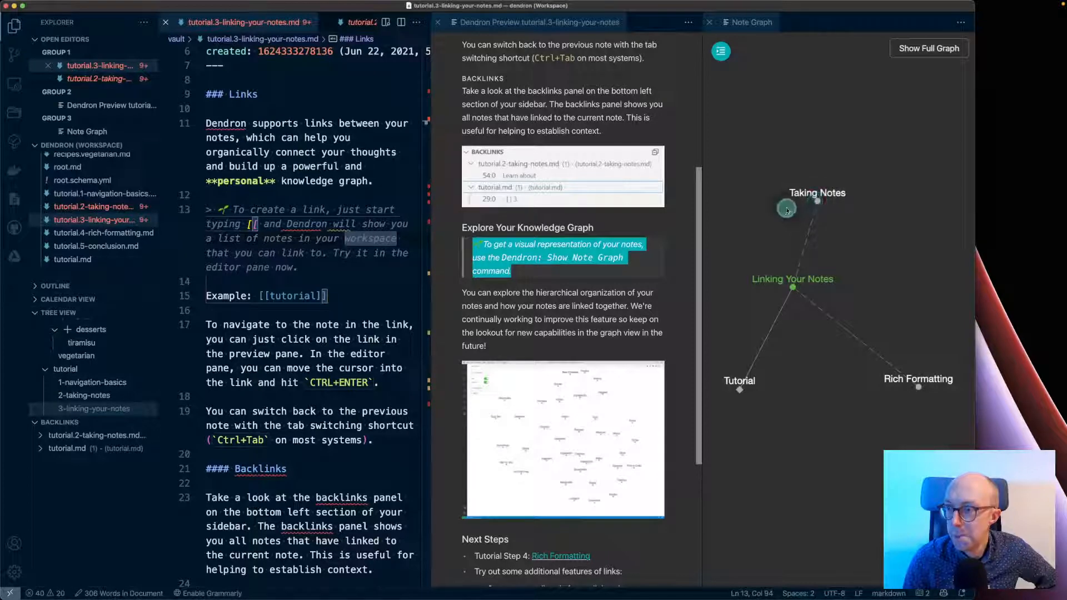
pyautogui.click(788, 223)
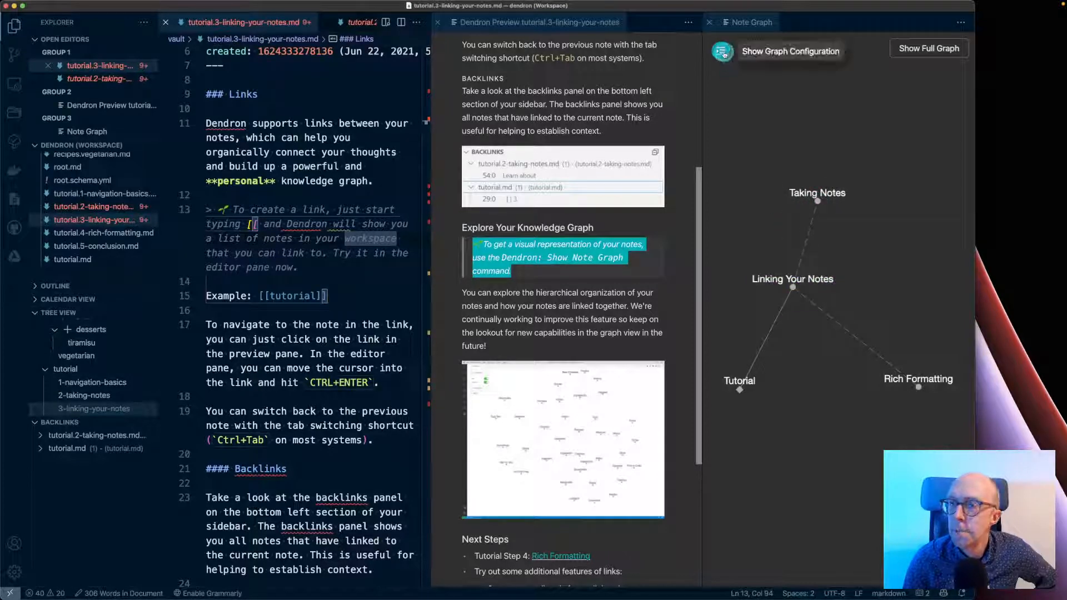
# - Switch the note graph to the full graph, close the duplicate note opened beside it, and focus the Linking Your Notes note
pyautogui.click(912, 53)
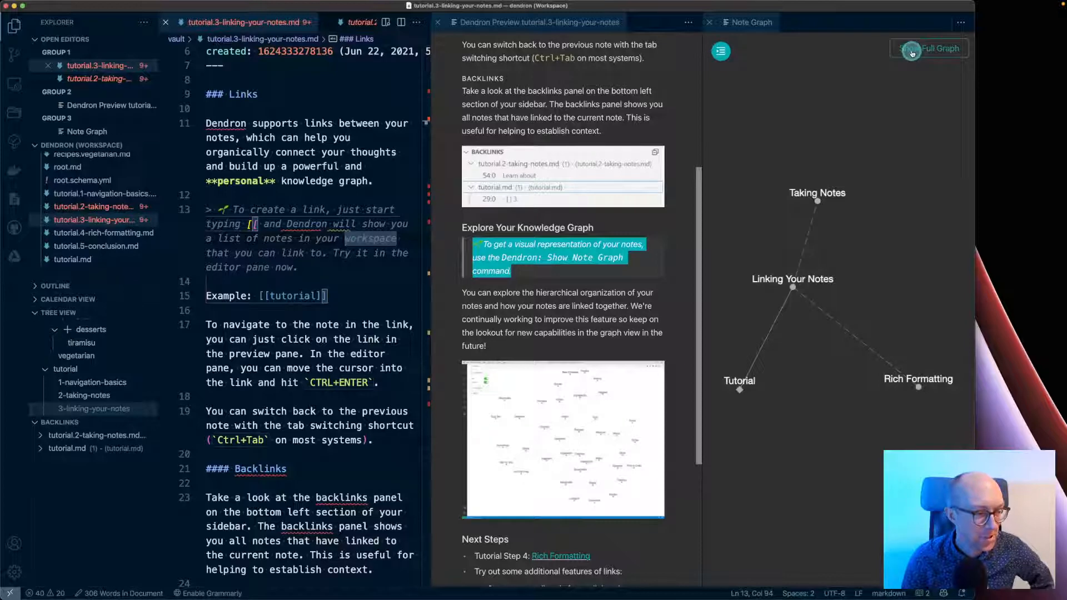
pyautogui.click(911, 53)
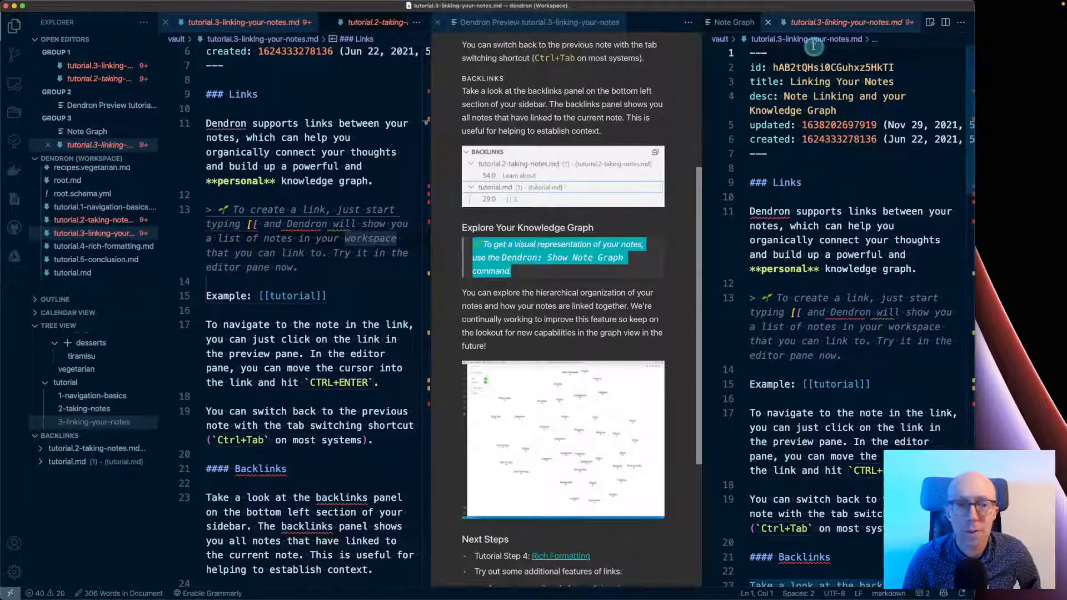
pyautogui.click(768, 23)
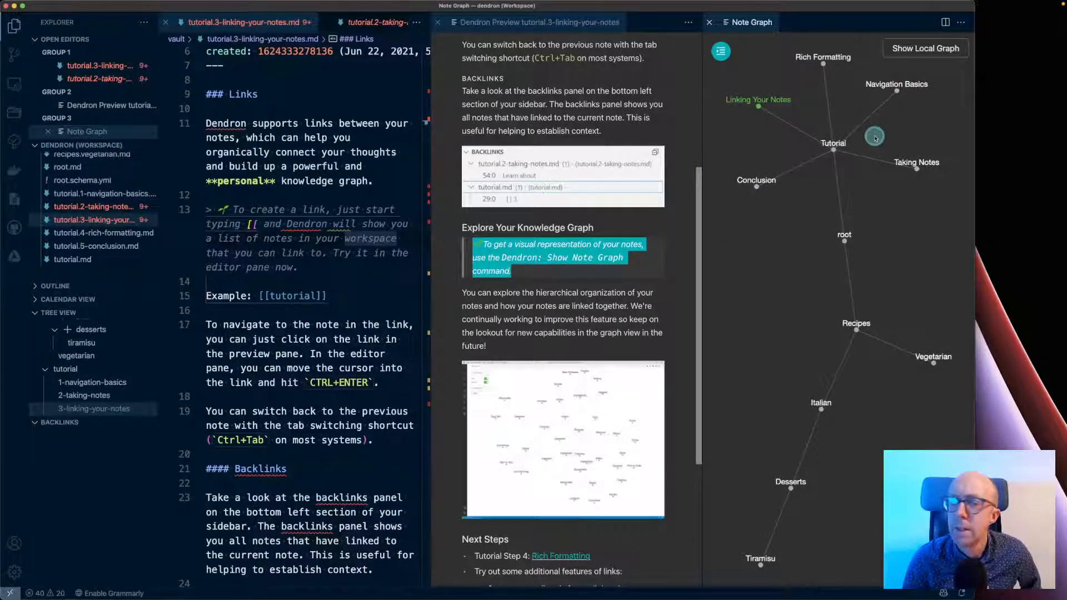
pyautogui.click(305, 183)
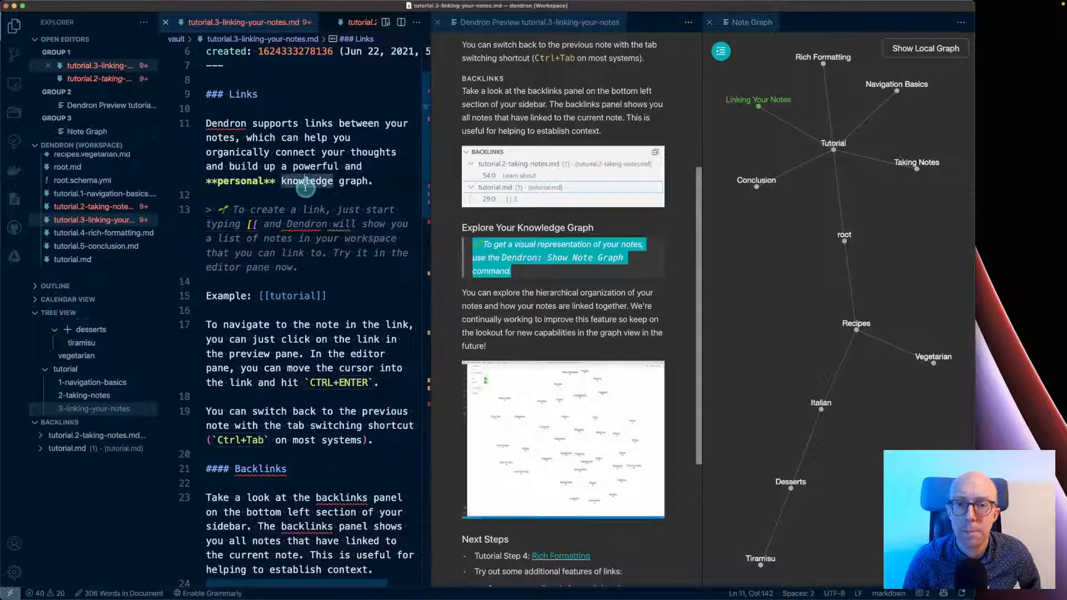
# - Return to the local graph and move its Taking Notes and Linking Your Notes nodes
pyautogui.click(928, 49)
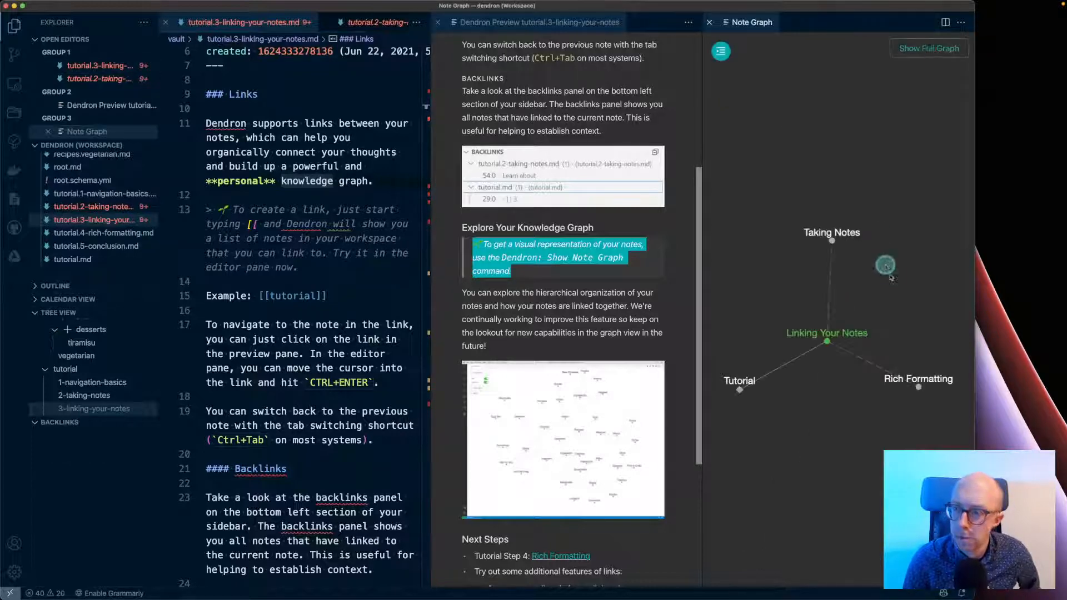
pyautogui.click(828, 342)
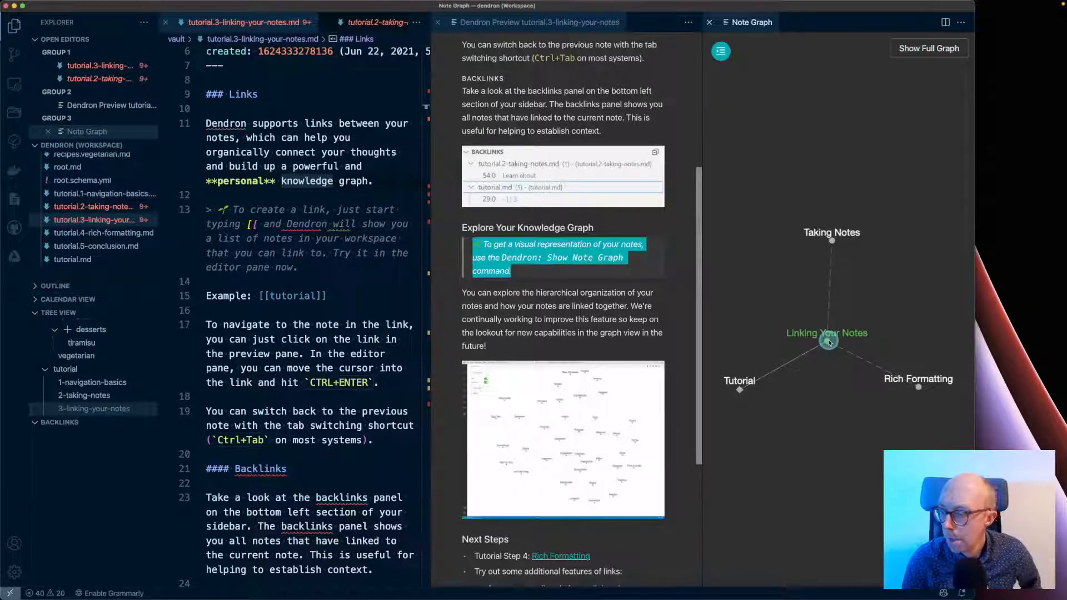
pyautogui.click(804, 241)
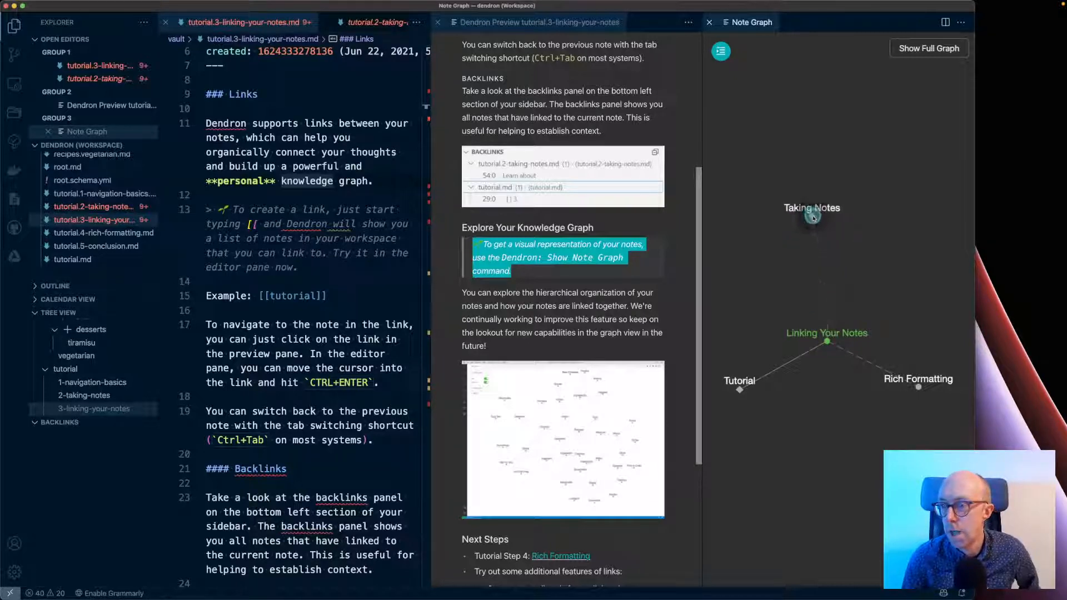
pyautogui.click(832, 358)
pyautogui.moveTo(832, 358); pyautogui.dragTo(832, 328)
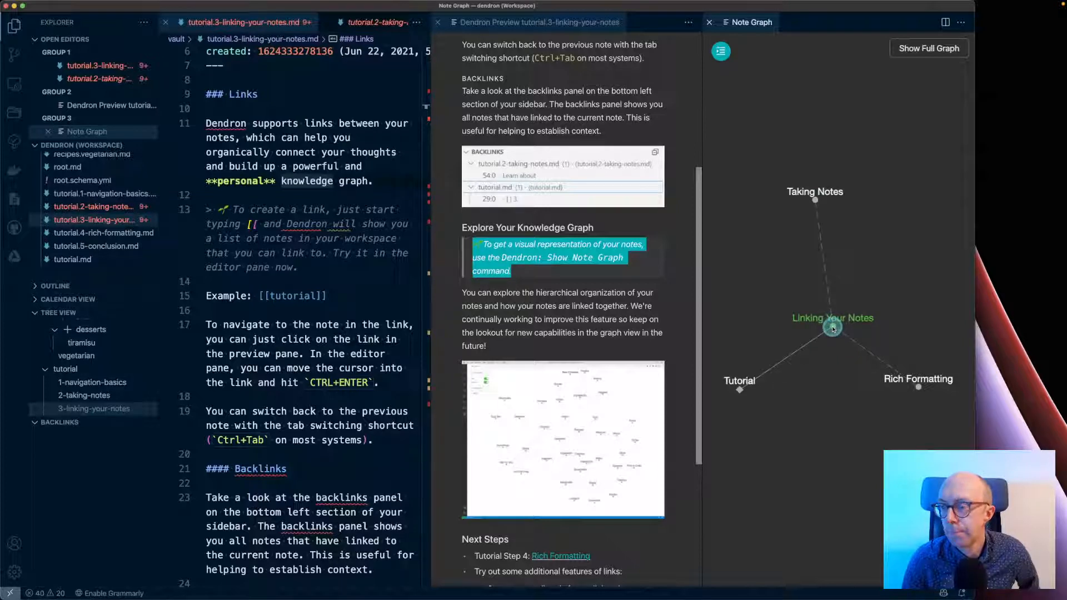
# - Review the graph configuration's Vaults, Connections, Filter, Options and Information sections, and hide the configuration
pyautogui.click(720, 51)
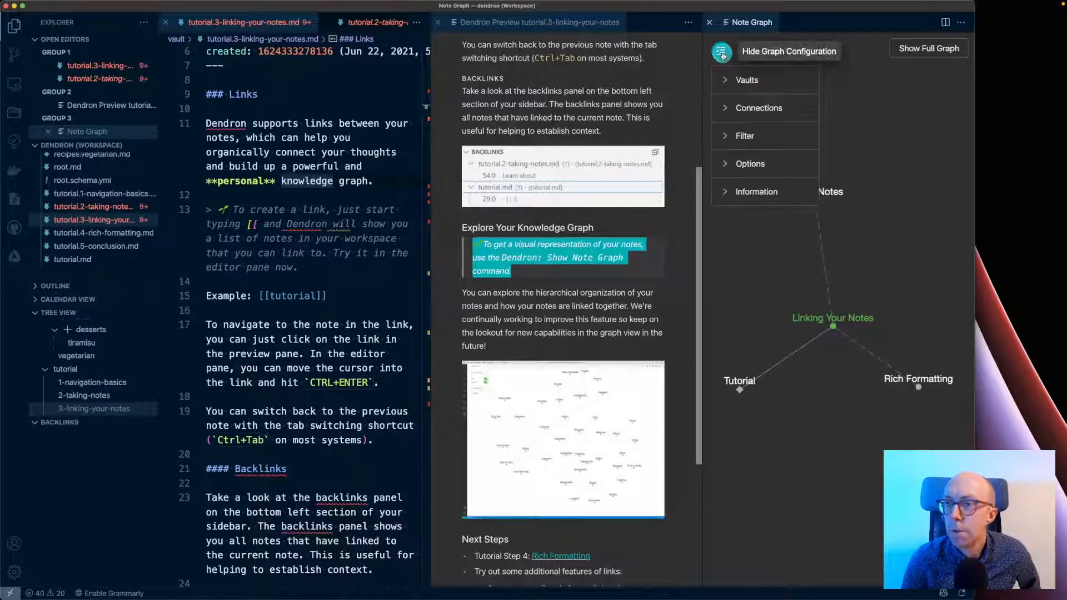
pyautogui.click(738, 81)
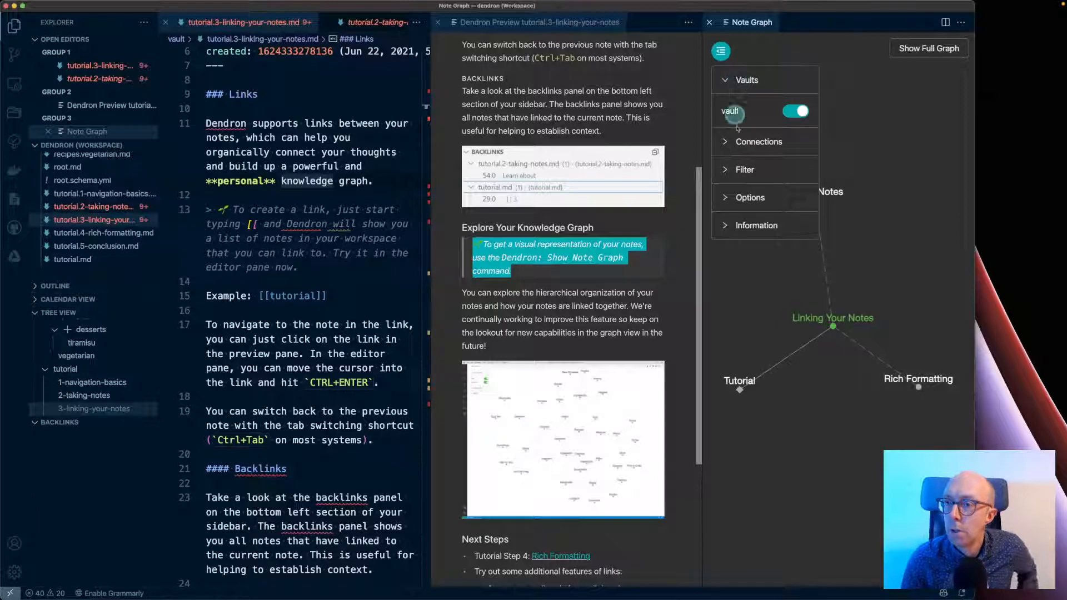
pyautogui.click(738, 142)
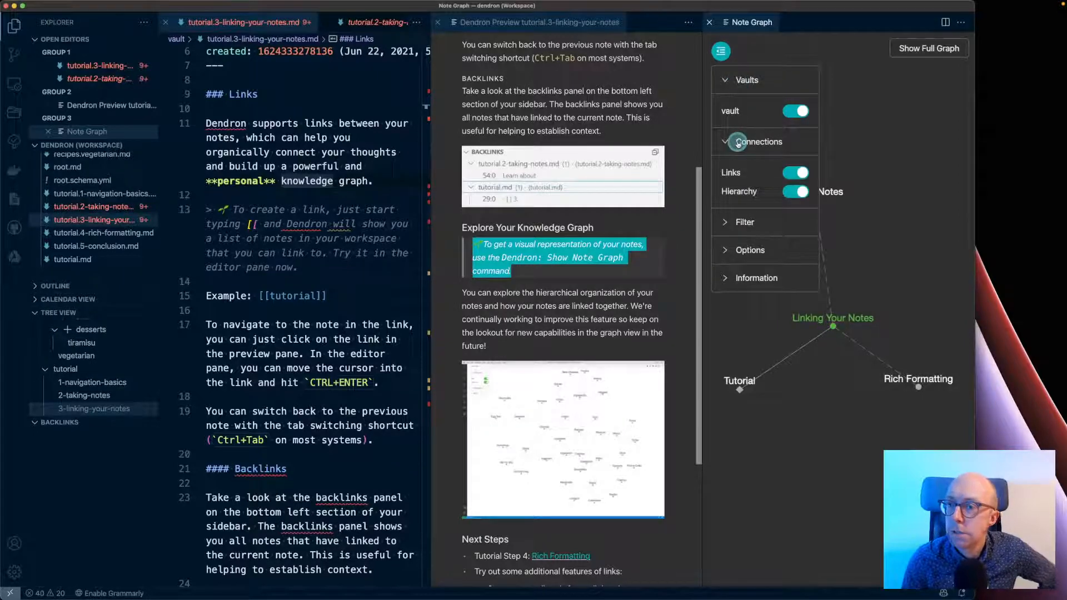
pyautogui.click(740, 222)
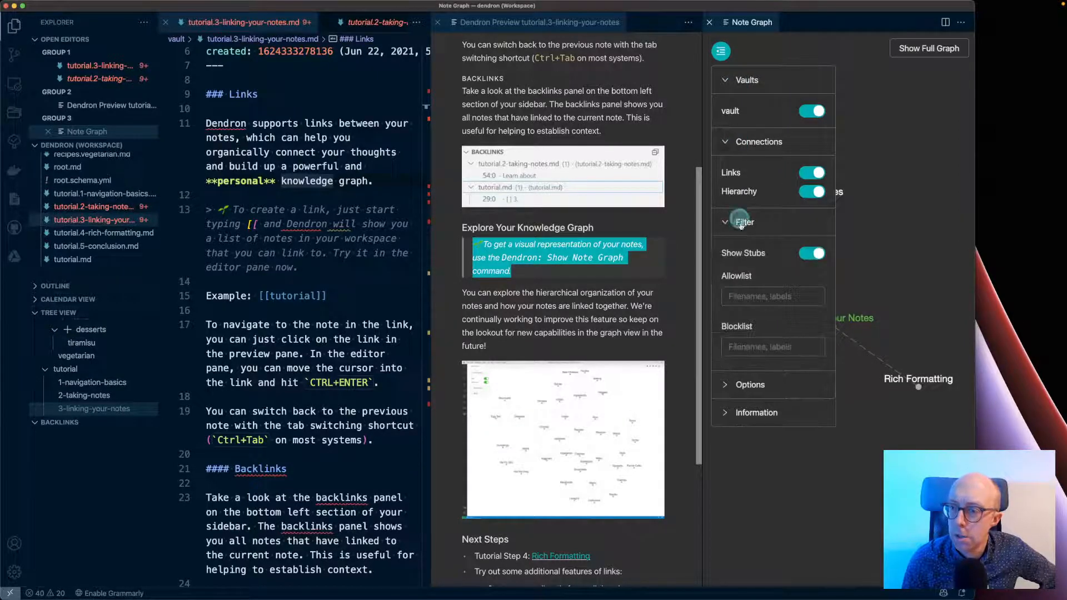
pyautogui.click(740, 385)
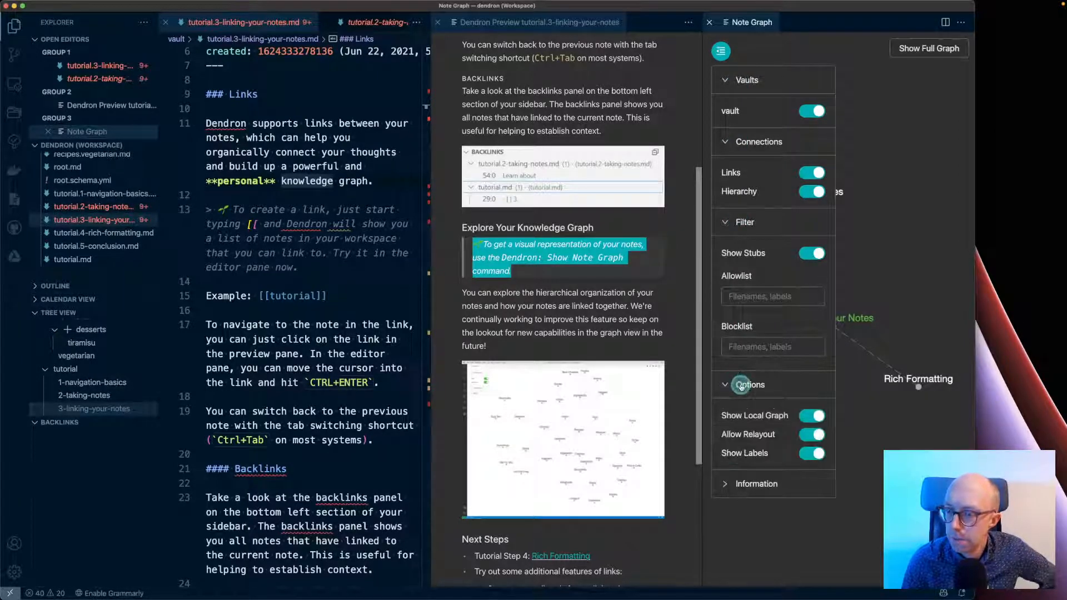
pyautogui.click(751, 484)
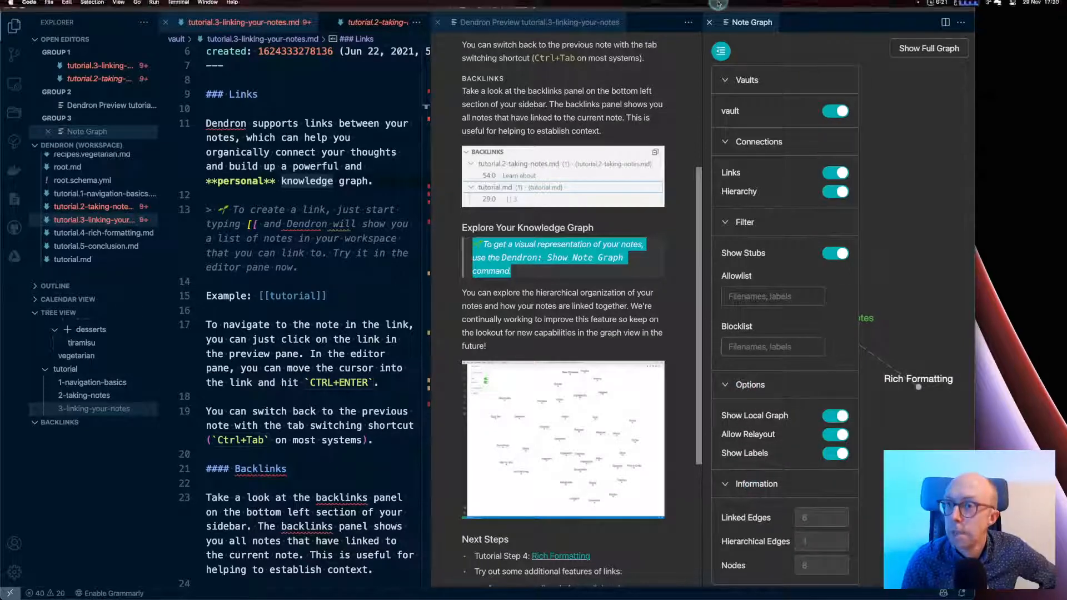
pyautogui.click(719, 52)
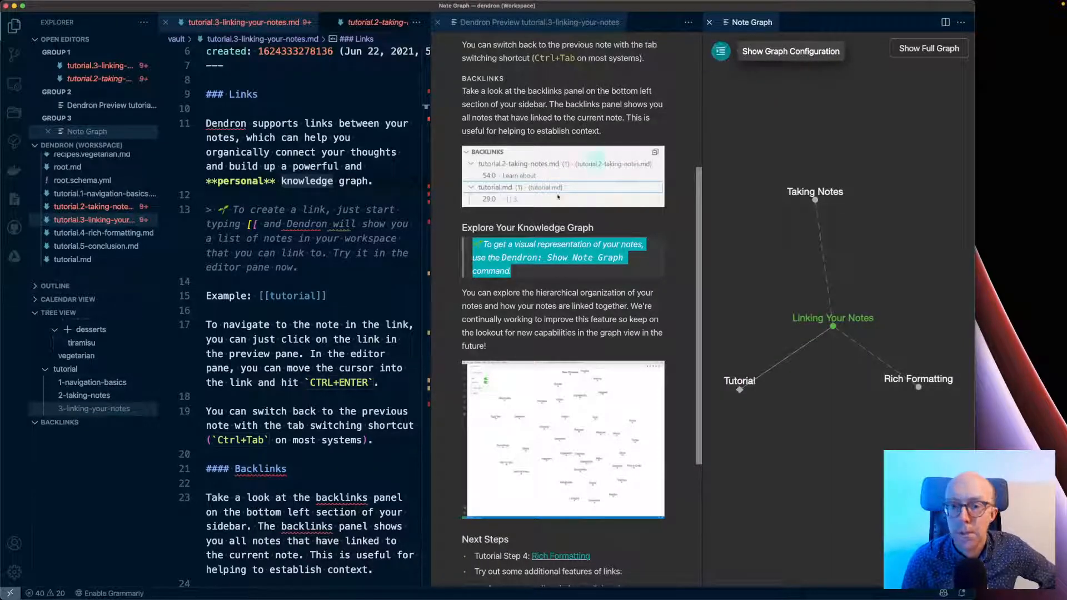
# - Read the preview's paragraph on exploring the hierarchical organization of notes and continue to the Next Steps section
pyautogui.click(536, 317)
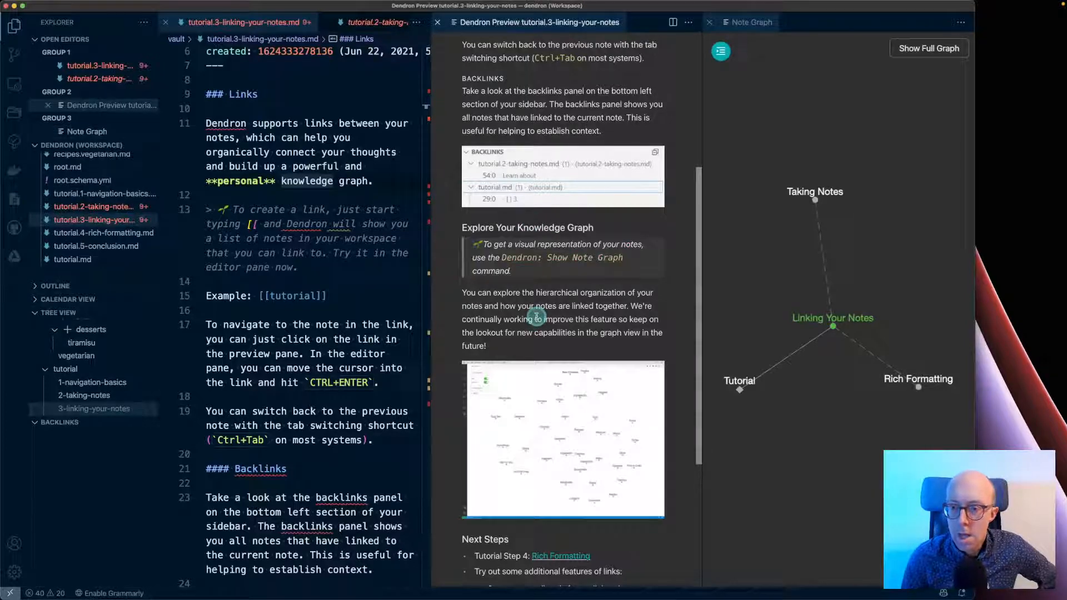
pyautogui.tripleClick(537, 317)
pyautogui.scroll(-5, 537, 316)
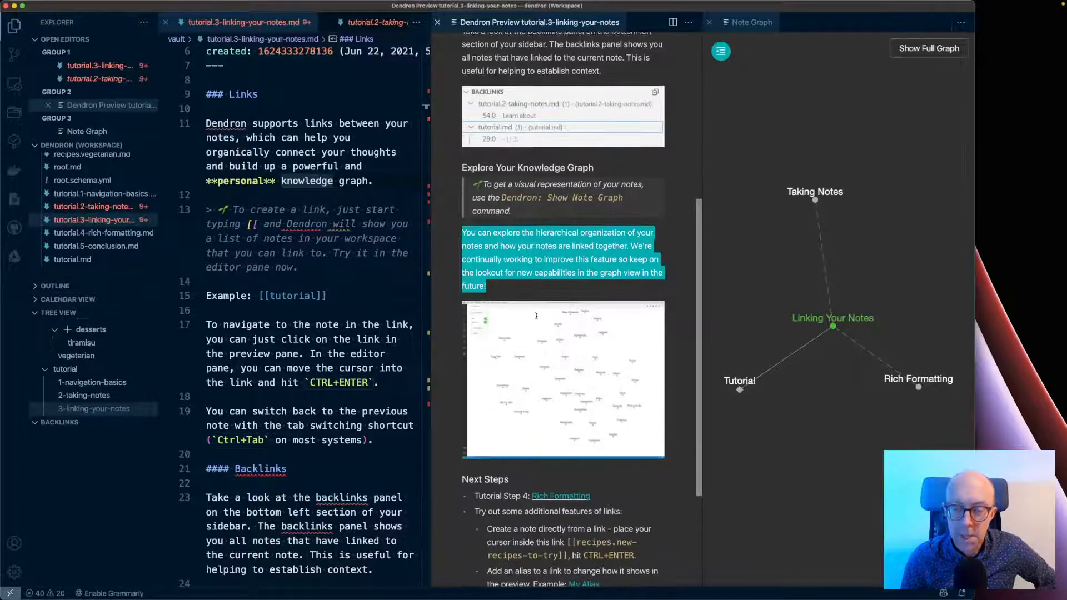
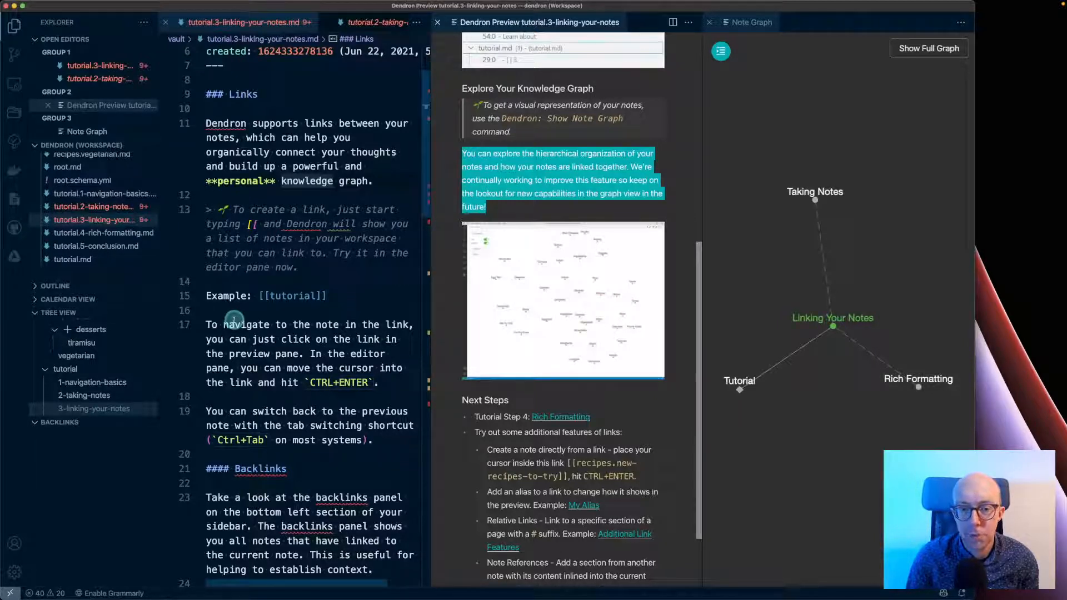
# - Duplicate the "Example: [[tutorial]]" line directly below the original in the Linking Your Notes note
pyautogui.click(276, 310)
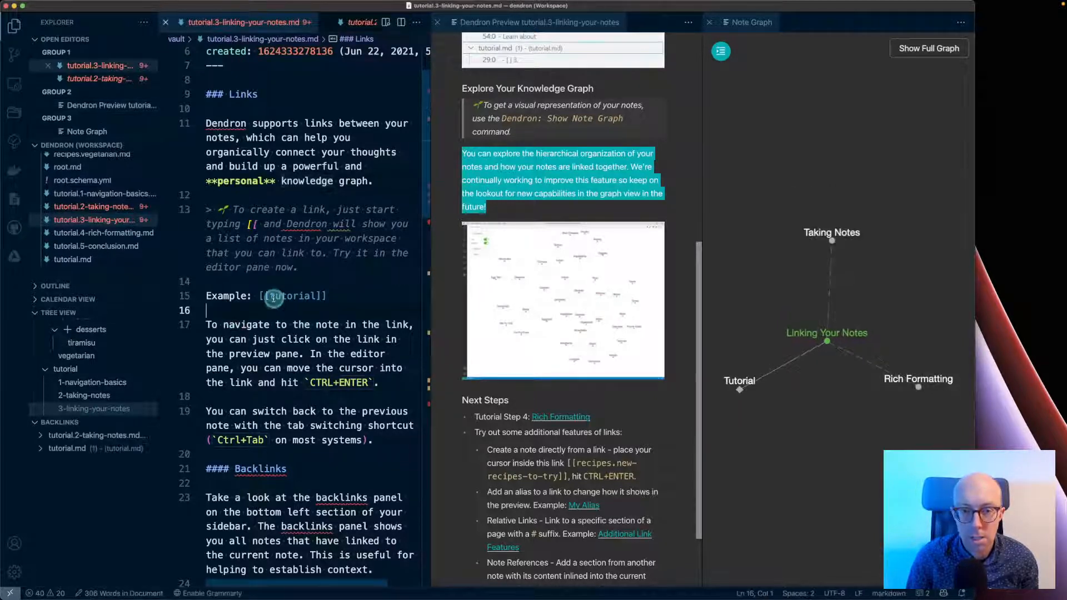
pyautogui.tripleClick(259, 296)
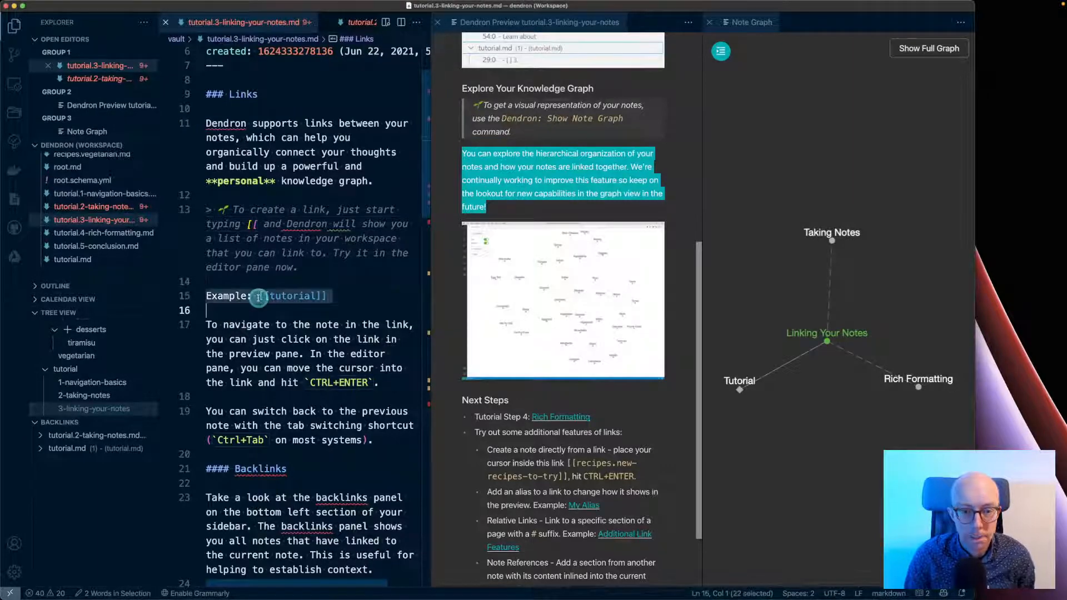
pyautogui.hotkey('ctrl', 'c')
pyautogui.press('Right')
pyautogui.hotkey('ctrl', 'v')
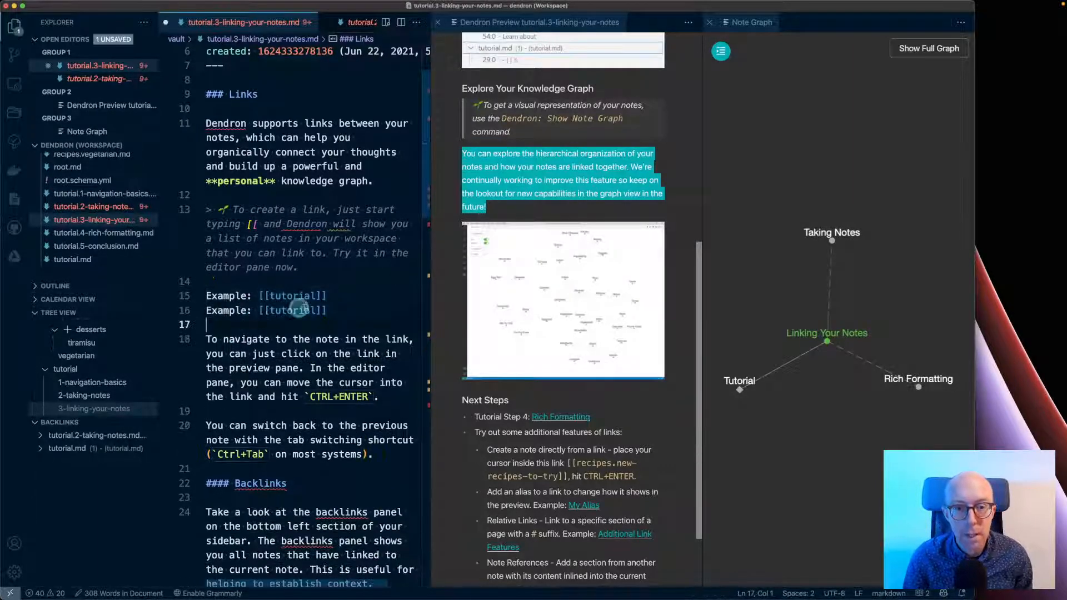
# - Remove the [[tutorial]] link from the duplicated example on line 16, leaving only the word Example and its colon
pyautogui.moveTo(313, 308)
pyautogui.moveTo(314, 309); pyautogui.dragTo(271, 311)
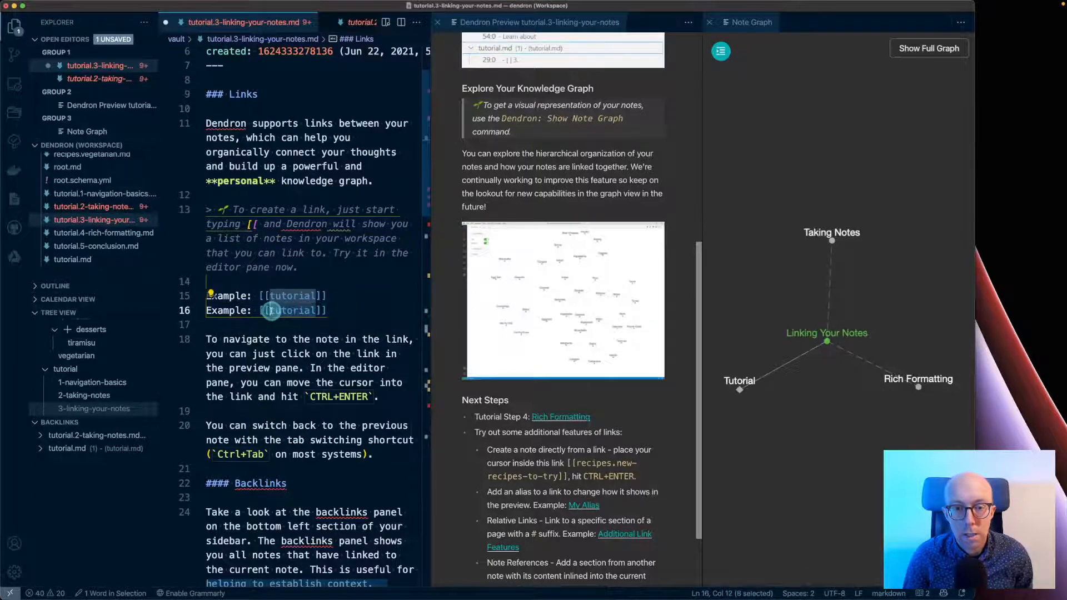
pyautogui.press('BackSpace')
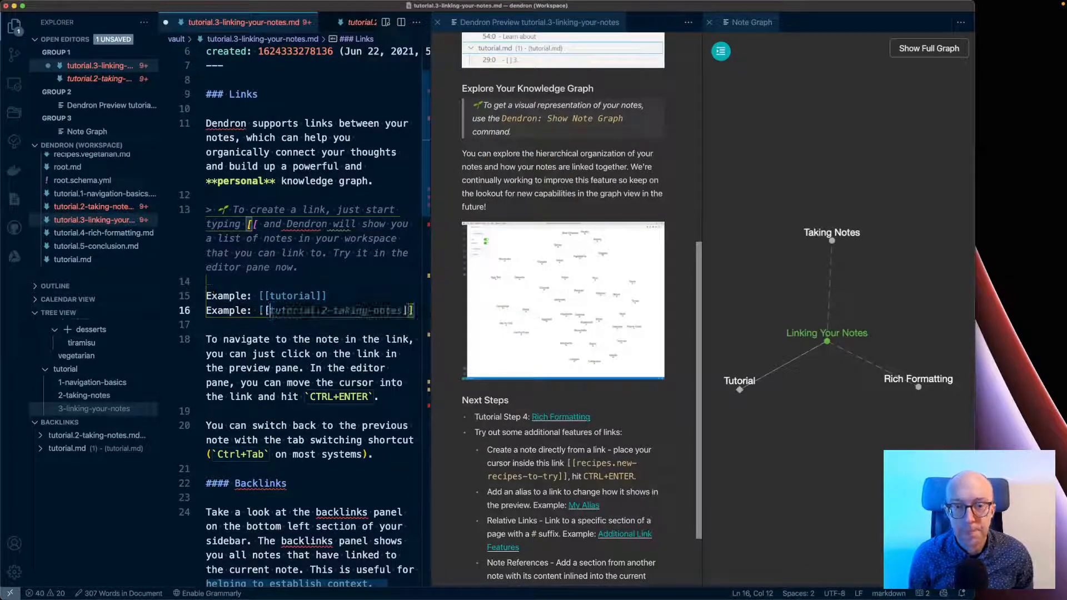
pyautogui.press('Right')
pyautogui.press('Left')
pyautogui.press('Left')
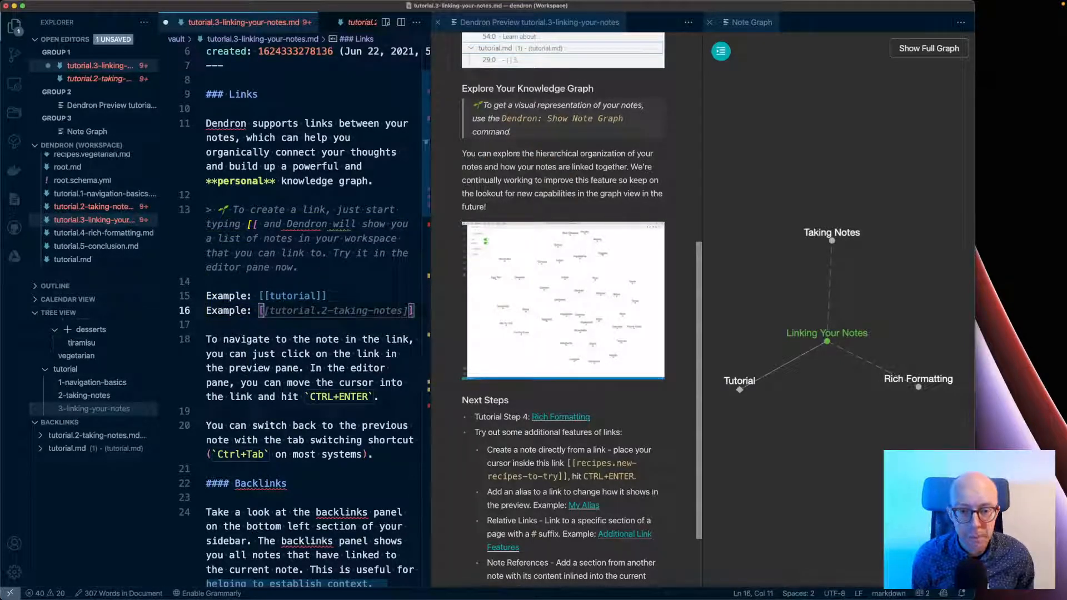
pyautogui.press('Left')
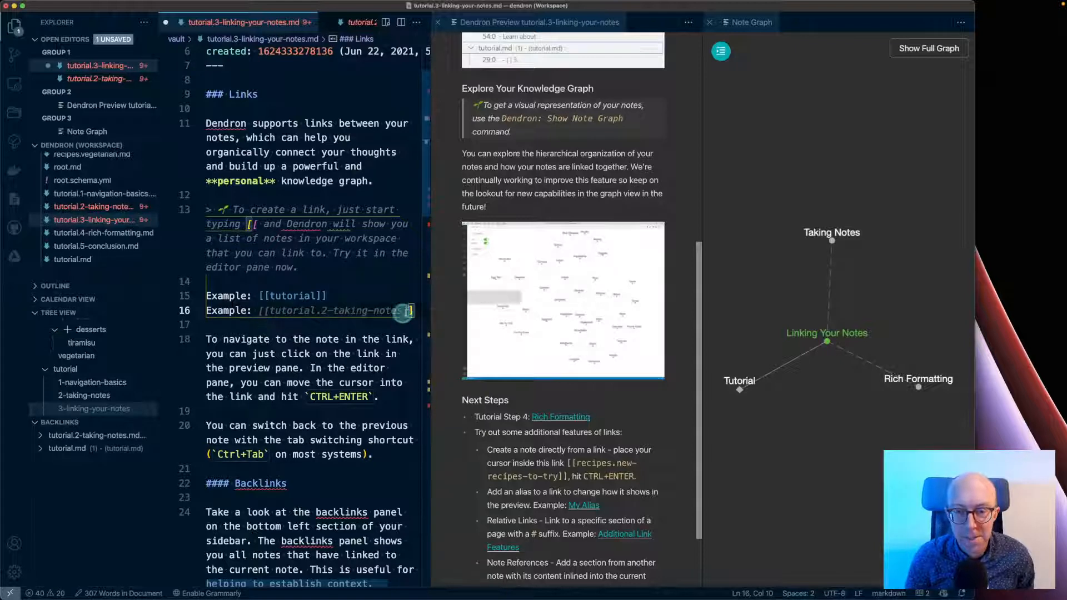
pyautogui.click(413, 311)
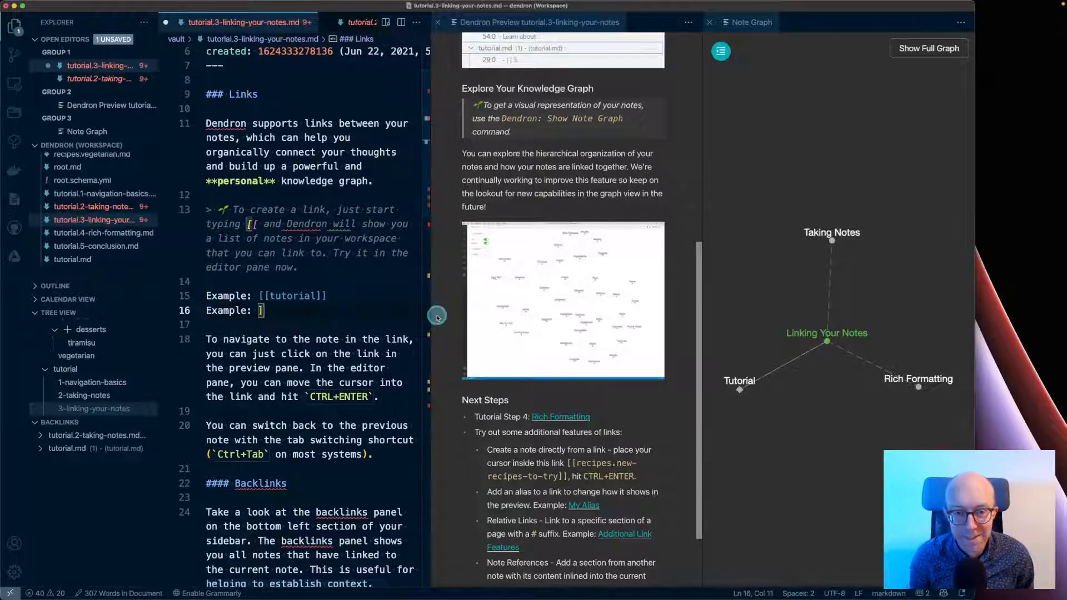
pyautogui.press('Left')
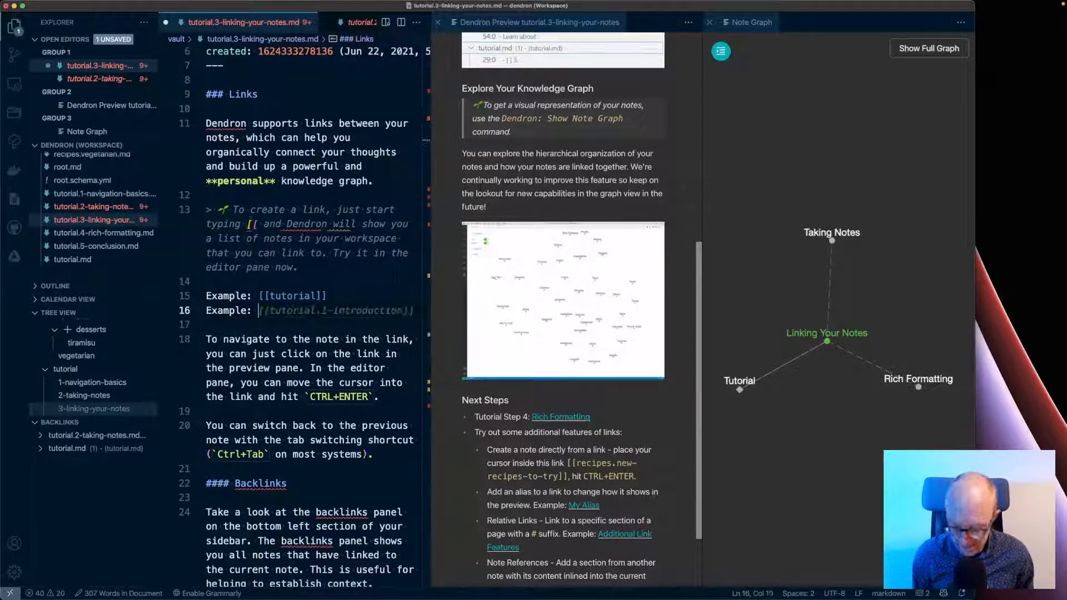
pyautogui.write('[[]')
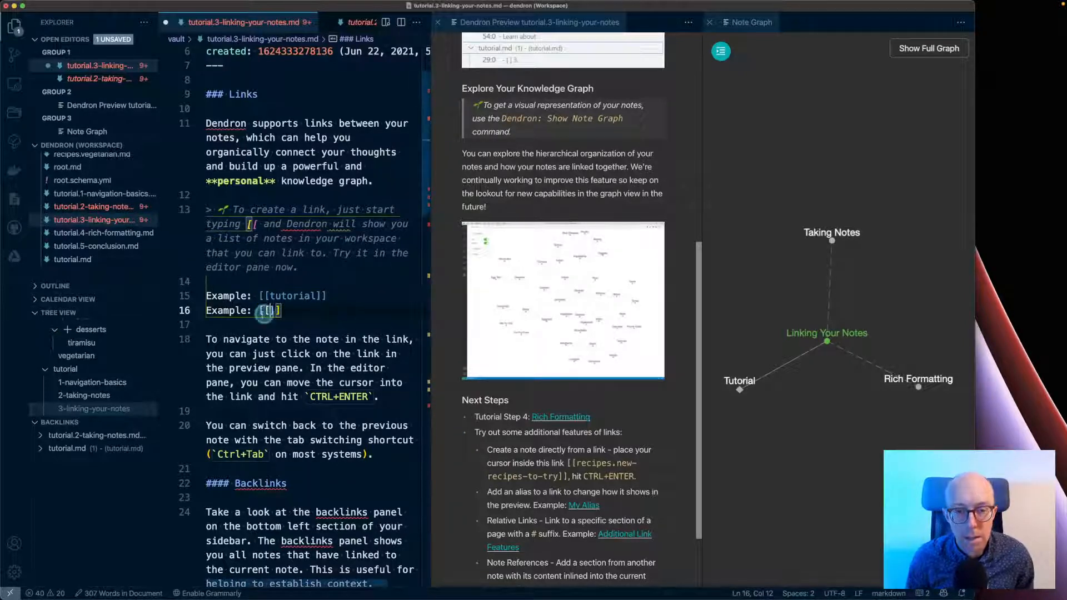
pyautogui.write('t')
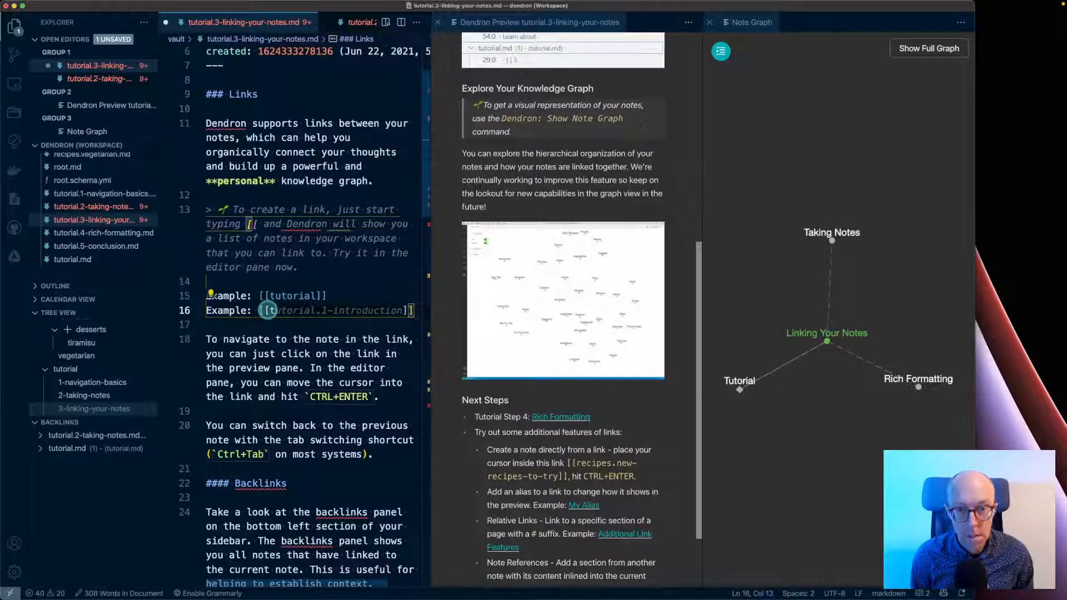
pyautogui.press('BackSpace')
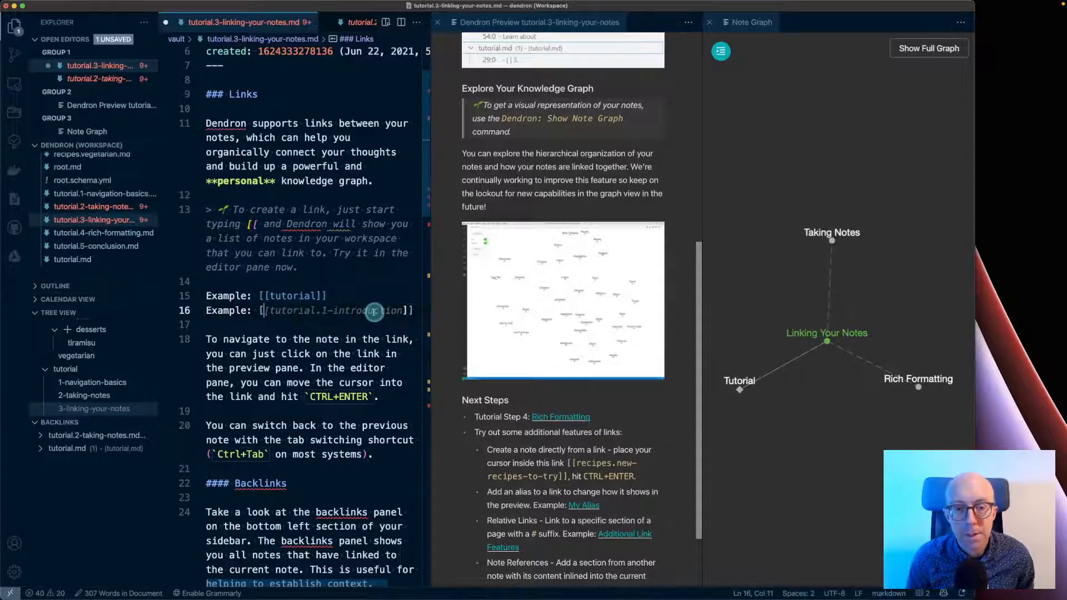
pyautogui.moveTo(410, 311); pyautogui.dragTo(314, 315)
pyautogui.press('BackSpace')
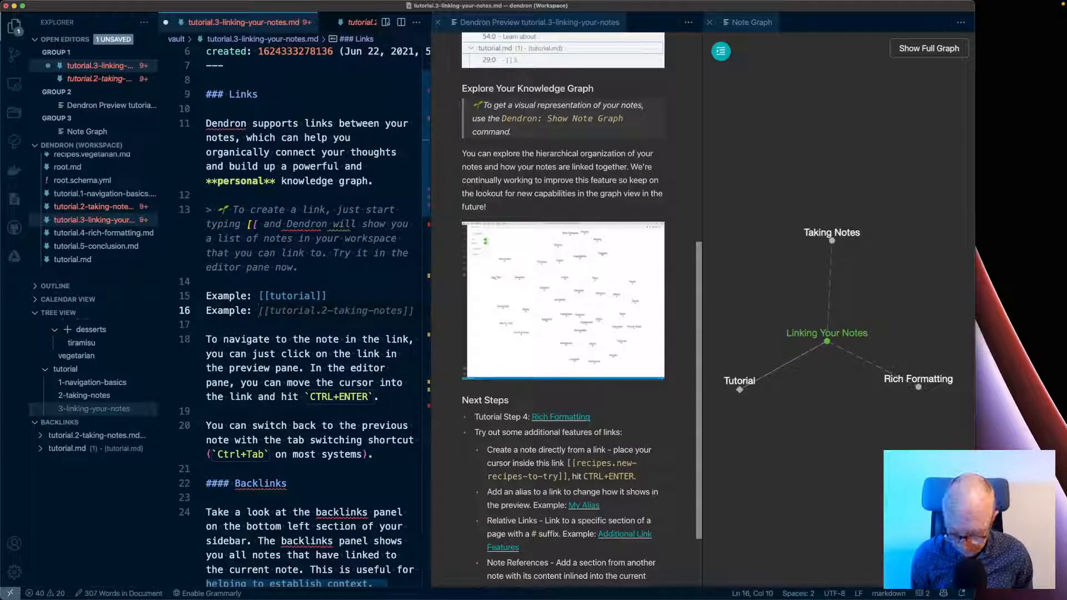
pyautogui.write('[[')
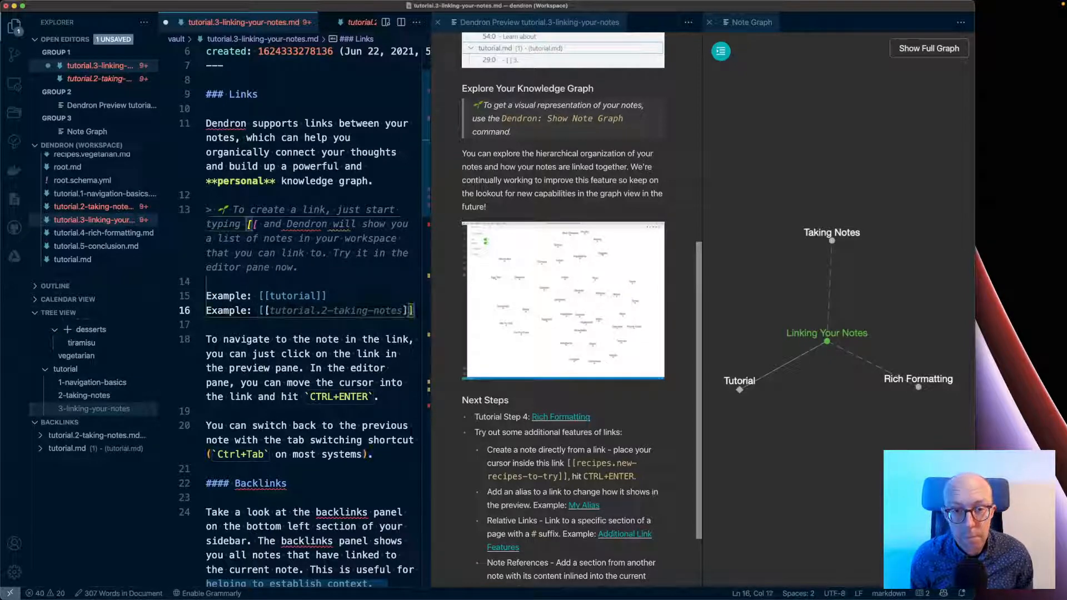
pyautogui.press('Escape')
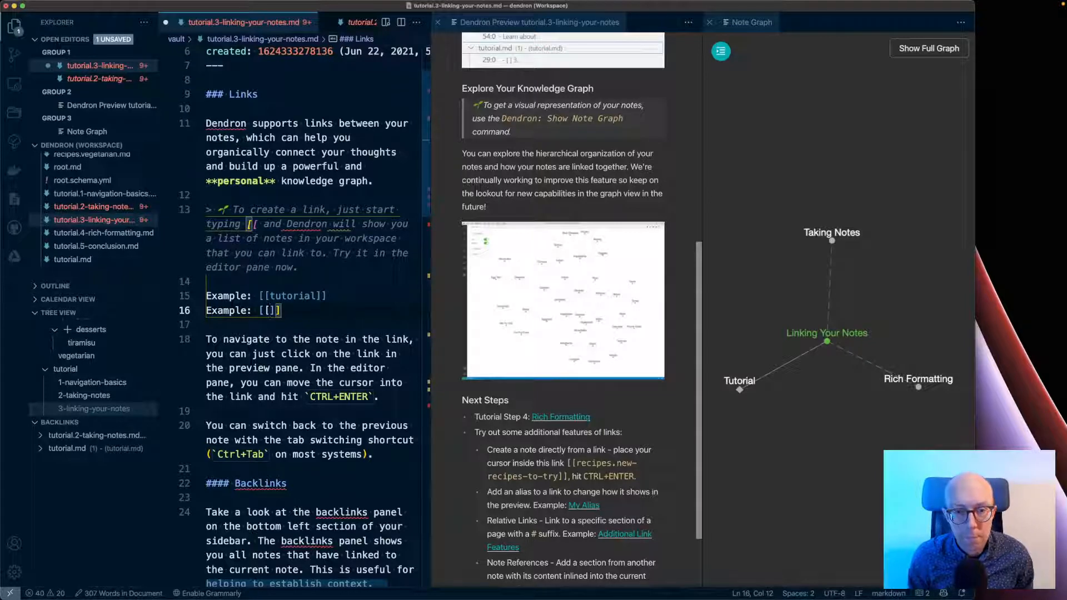
pyautogui.write('g')
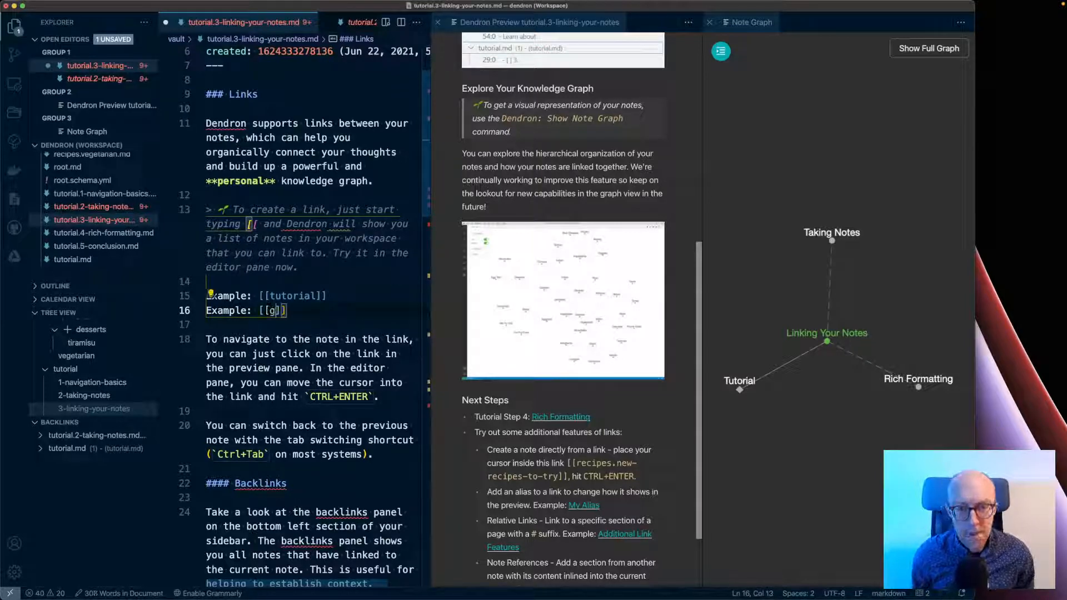
pyautogui.press('BackSpace')
pyautogui.write('re')
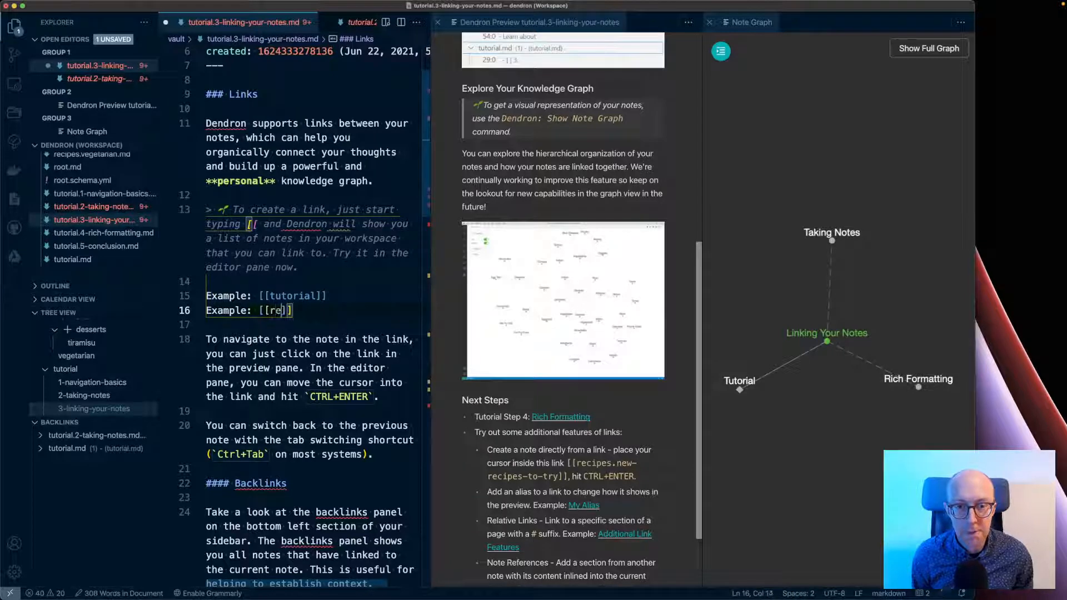
pyautogui.press('BackSpace')
pyautogui.press('Right')
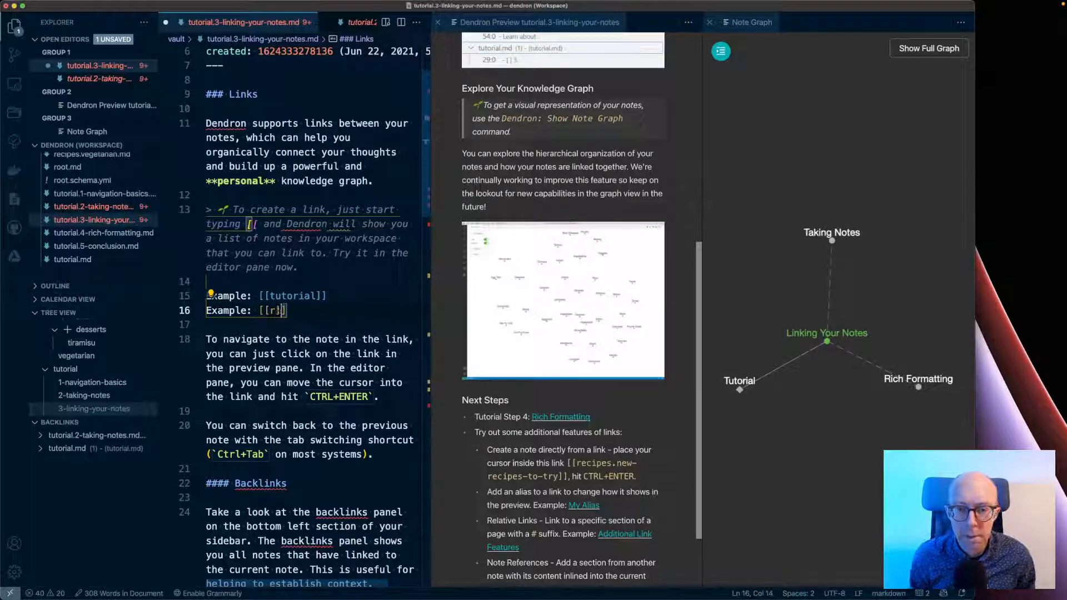
pyautogui.press('Left')
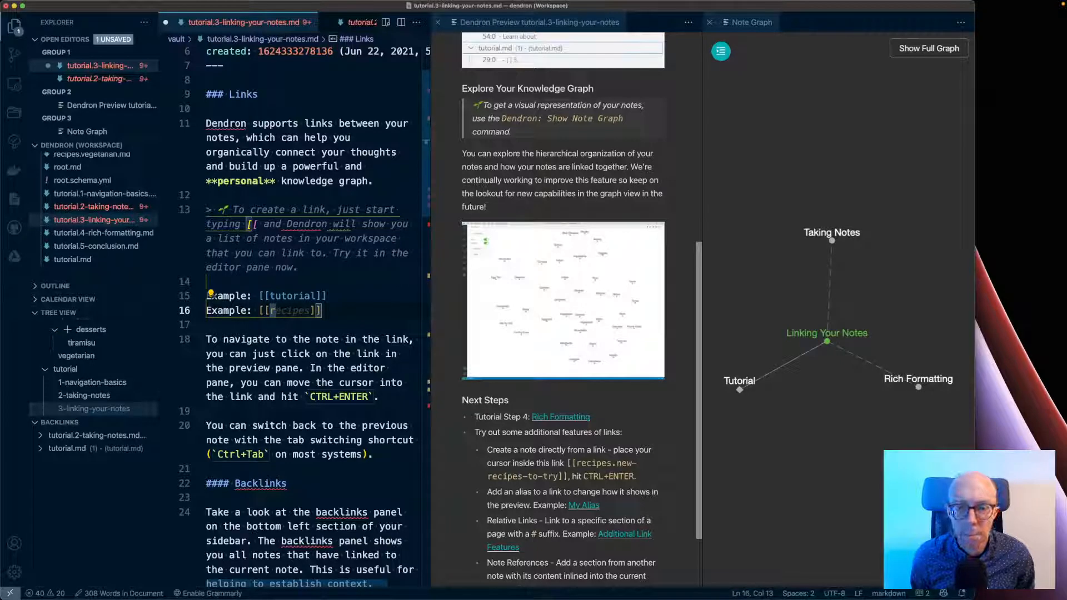
pyautogui.write('ecip')
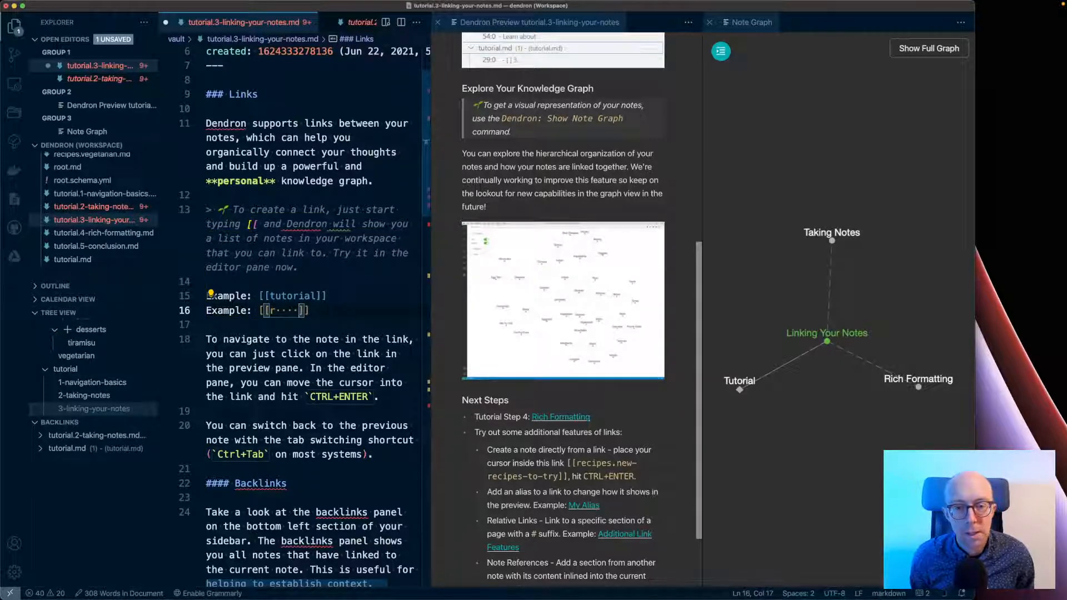
pyautogui.press('BackSpace')
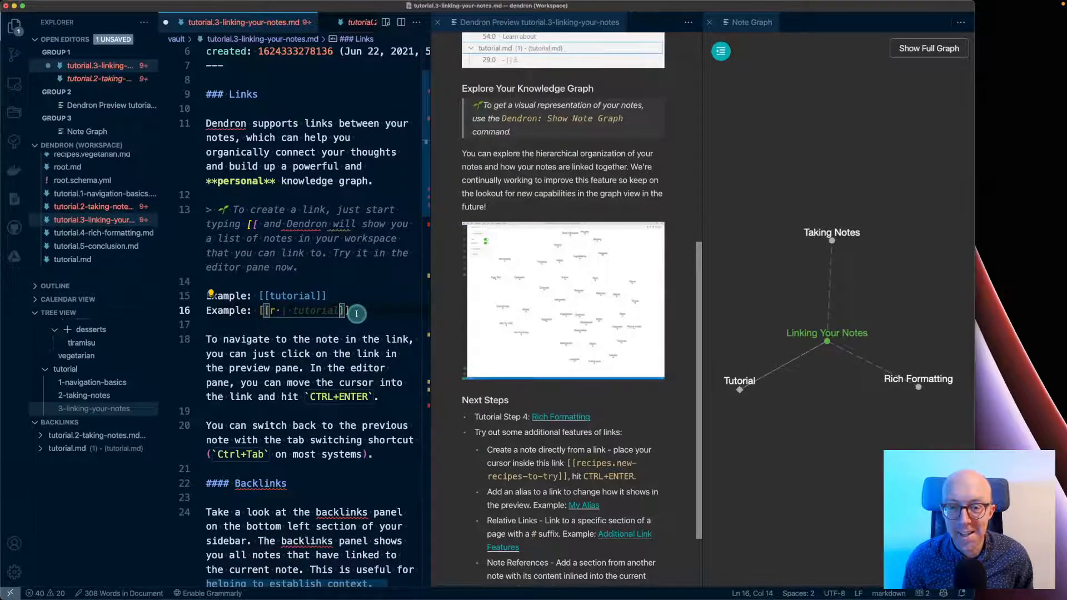
pyautogui.moveTo(357, 313); pyautogui.dragTo(263, 312)
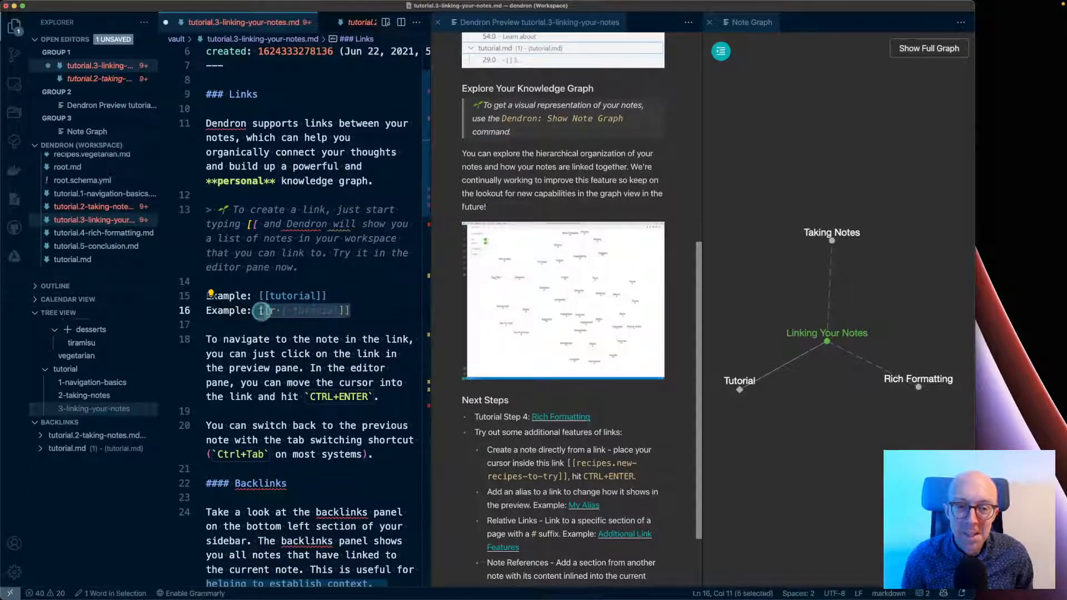
pyautogui.press('BackSpace')
pyautogui.press('BackSpace')
pyautogui.press('BackSpace')
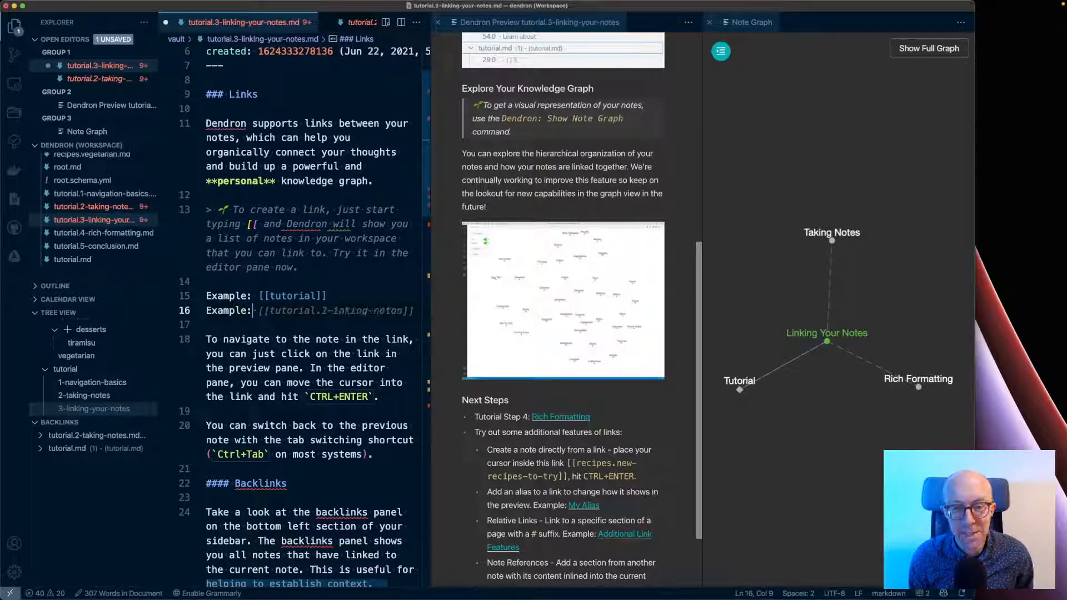
pyautogui.press('Escape')
# - Add a link to the tutorial.1-navigation-basics note after Example: on line 16 and save the note
pyautogui.press('super+s')
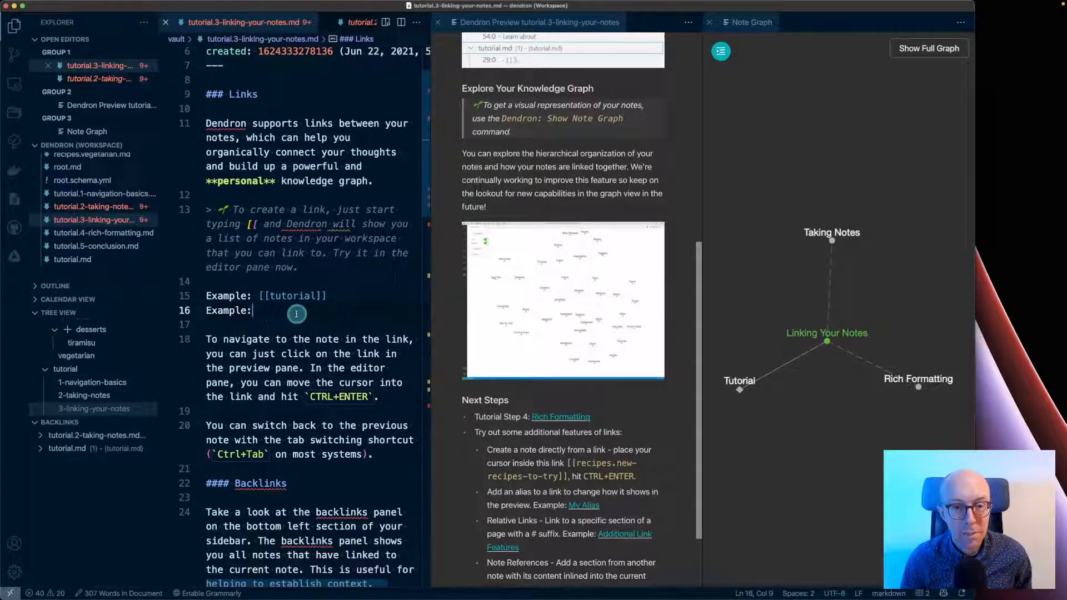
pyautogui.write('[[')
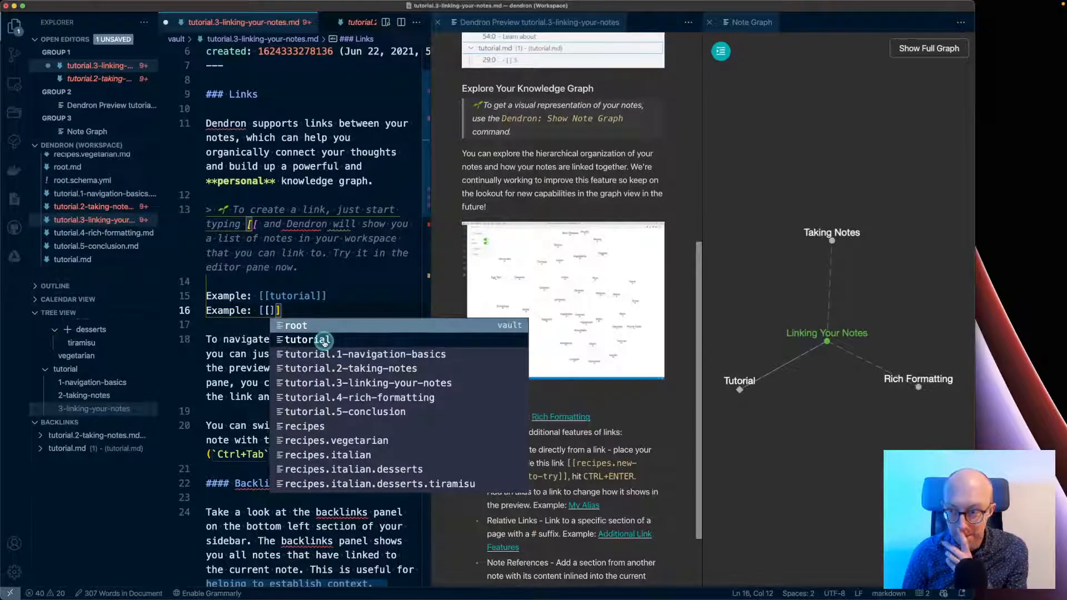
pyautogui.click(322, 352)
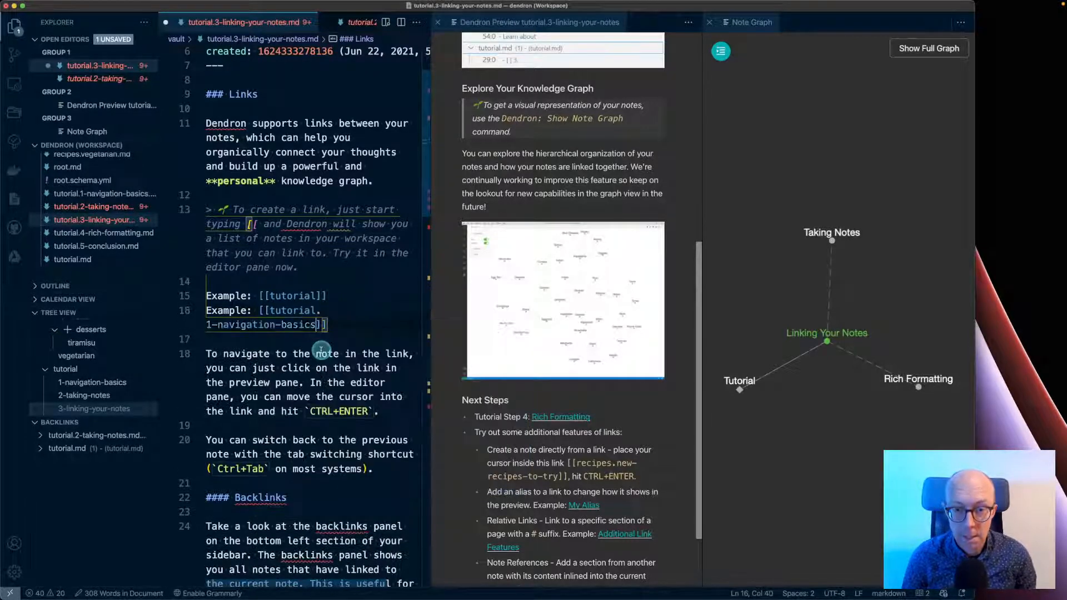
pyautogui.click(362, 321)
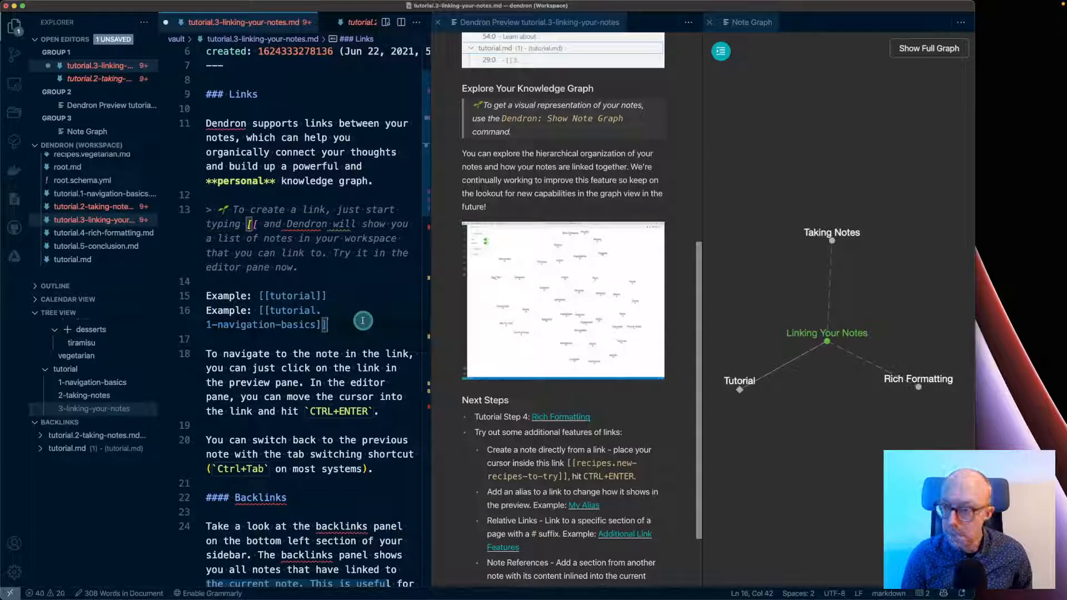
pyautogui.press('super+s')
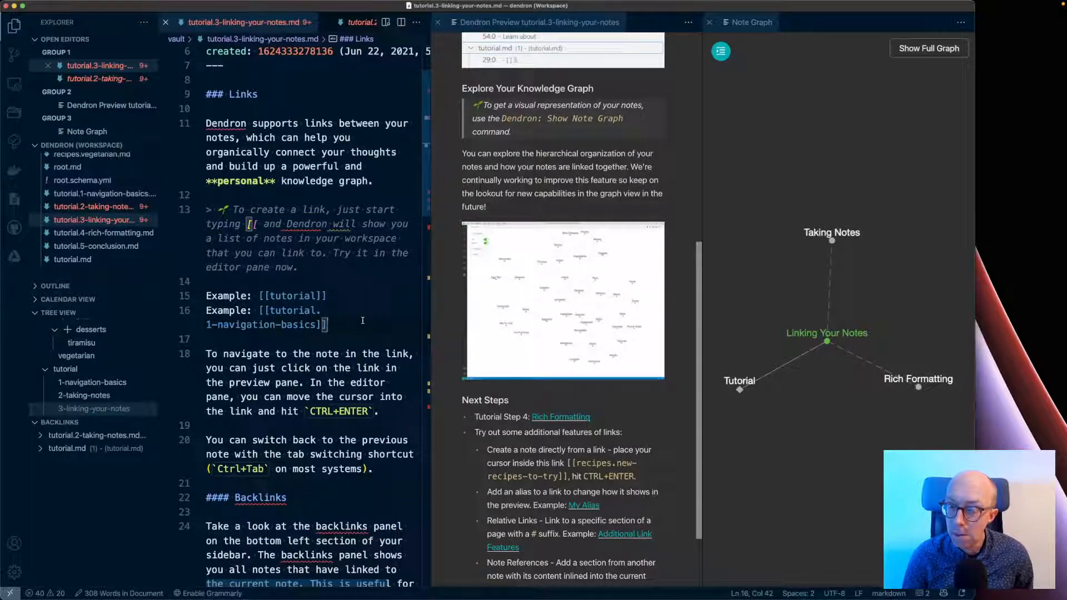
# - Refresh the note graph for the Linking Your Notes note by closing it and showing it again
pyautogui.click(779, 239)
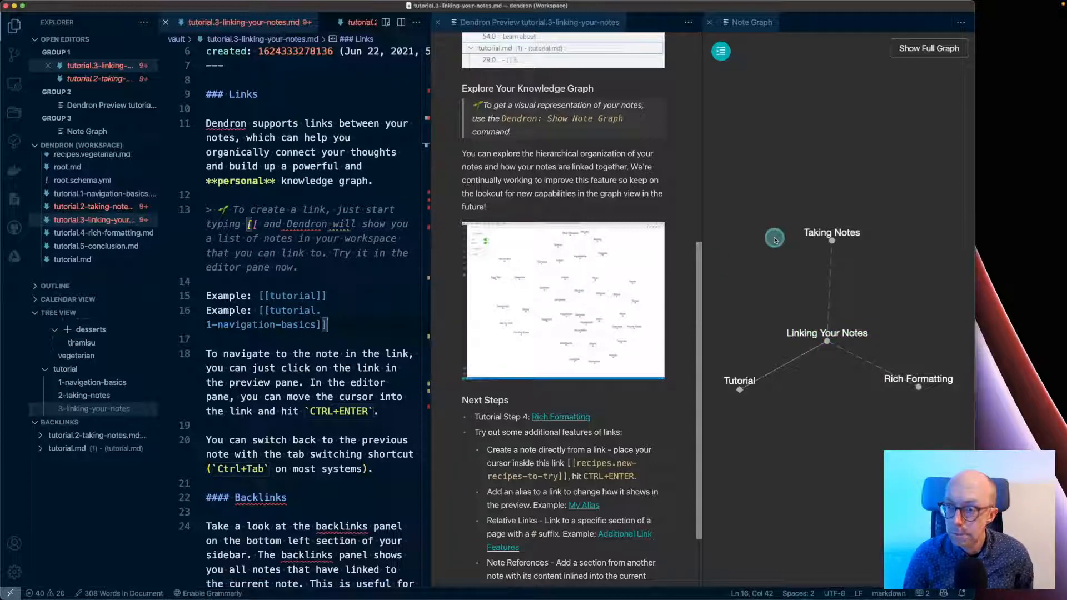
pyautogui.press('super+shift+p')
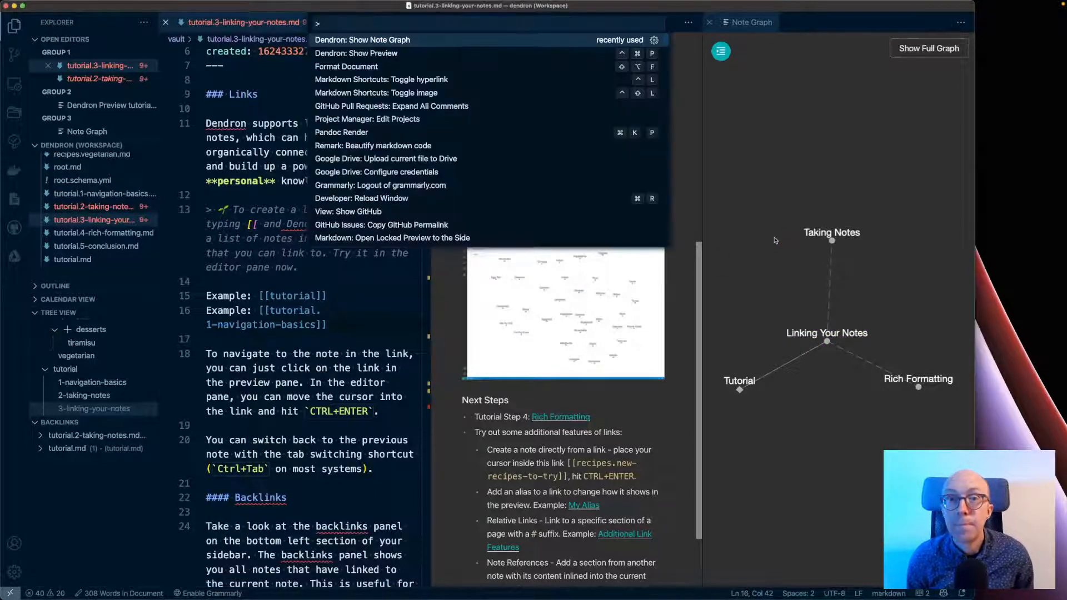
pyautogui.press('Return')
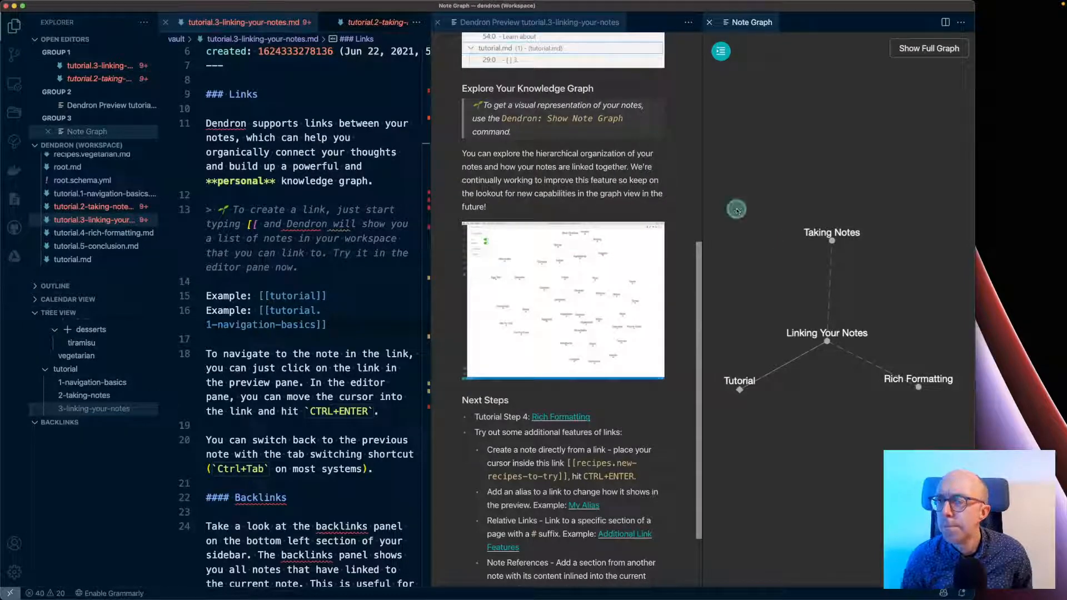
pyautogui.click(710, 23)
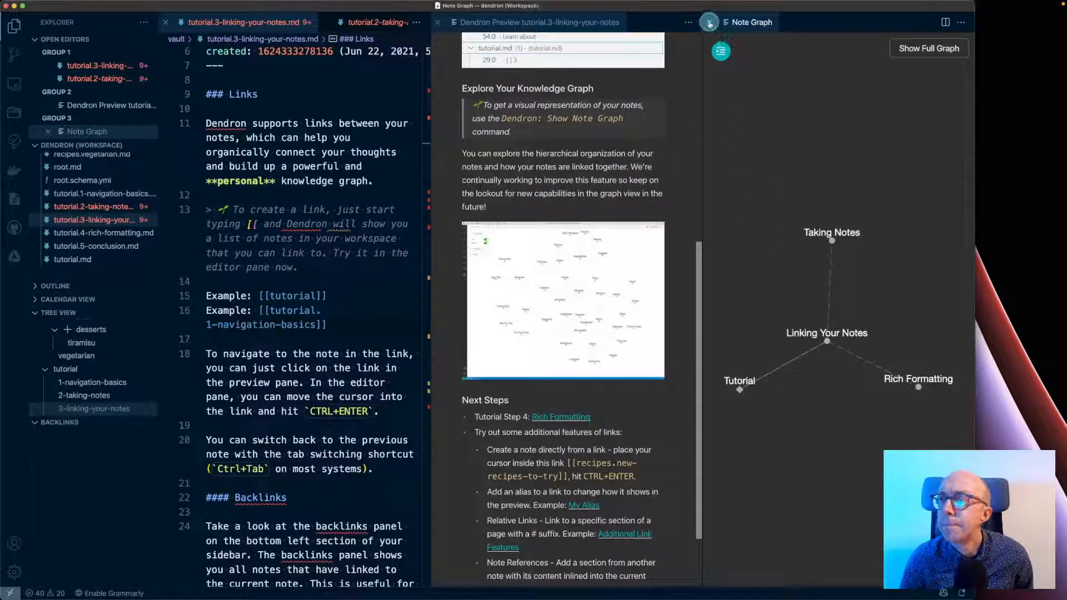
pyautogui.click(376, 253)
pyautogui.moveTo(376, 250)
pyautogui.press('super+shift+p')
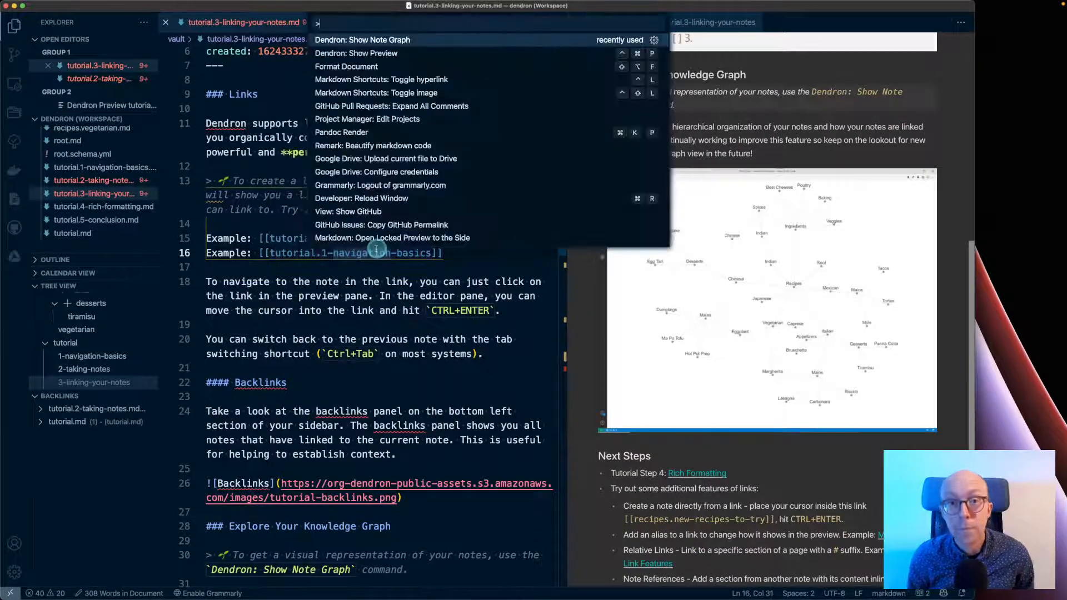
pyautogui.press('Return')
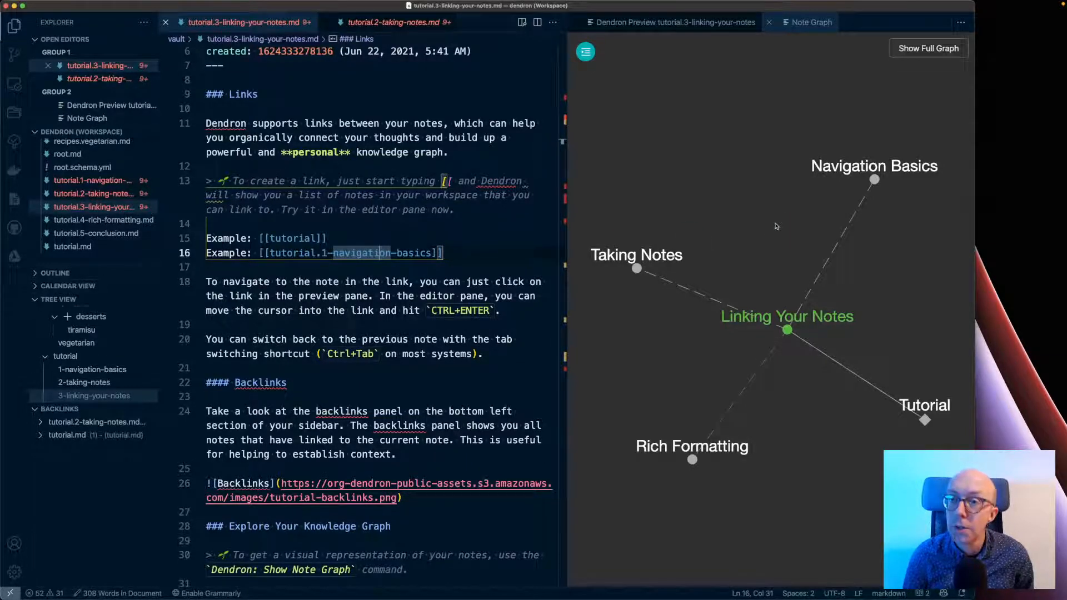
# - Consult the preview's instruction on creating a note directly from a link, and change the link on line 16 to [[tutorial.extras]]
pyautogui.click(710, 25)
pyautogui.scroll(-3, 715, 311)
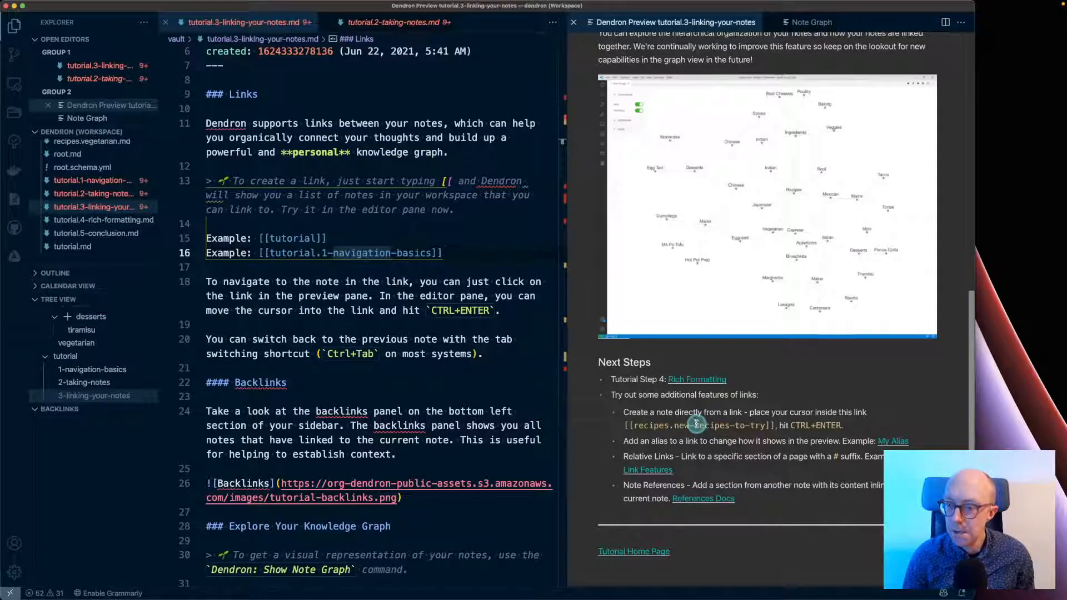
pyautogui.tripleClick(817, 425)
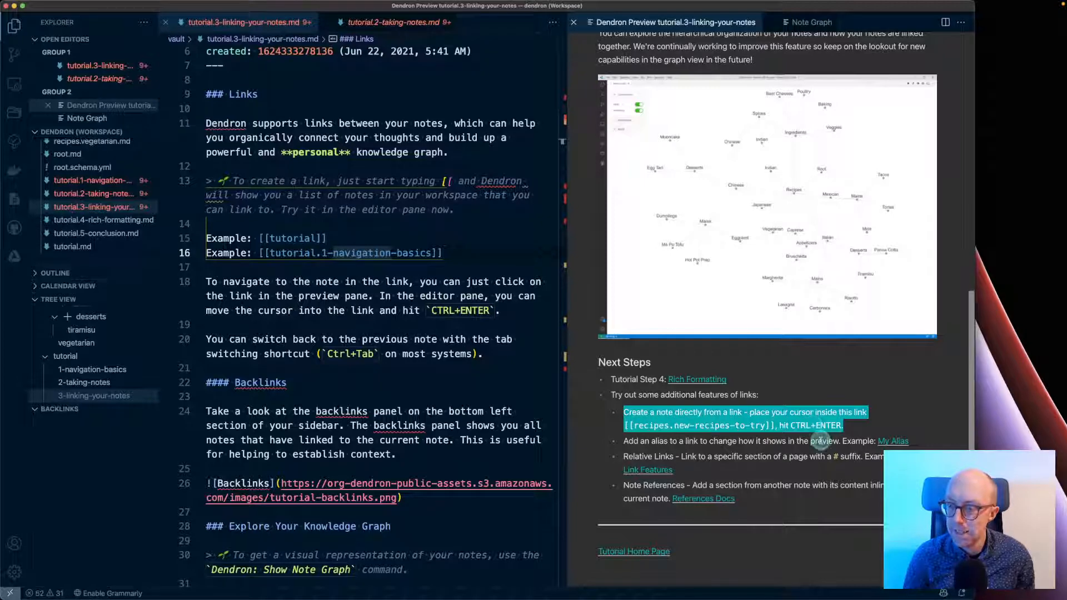
pyautogui.click(437, 267)
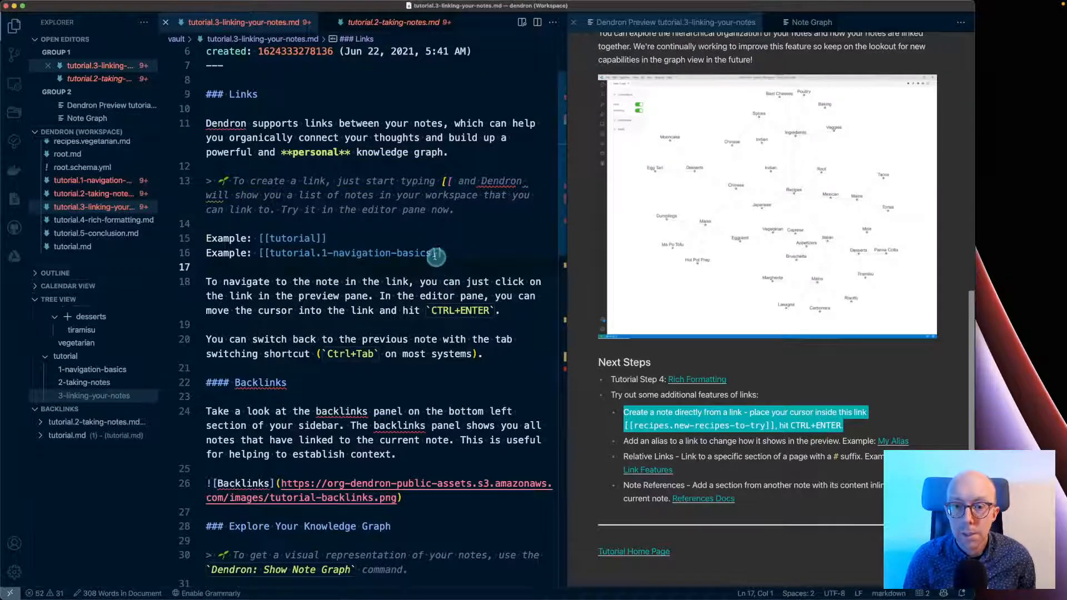
pyautogui.moveTo(432, 255); pyautogui.dragTo(323, 257)
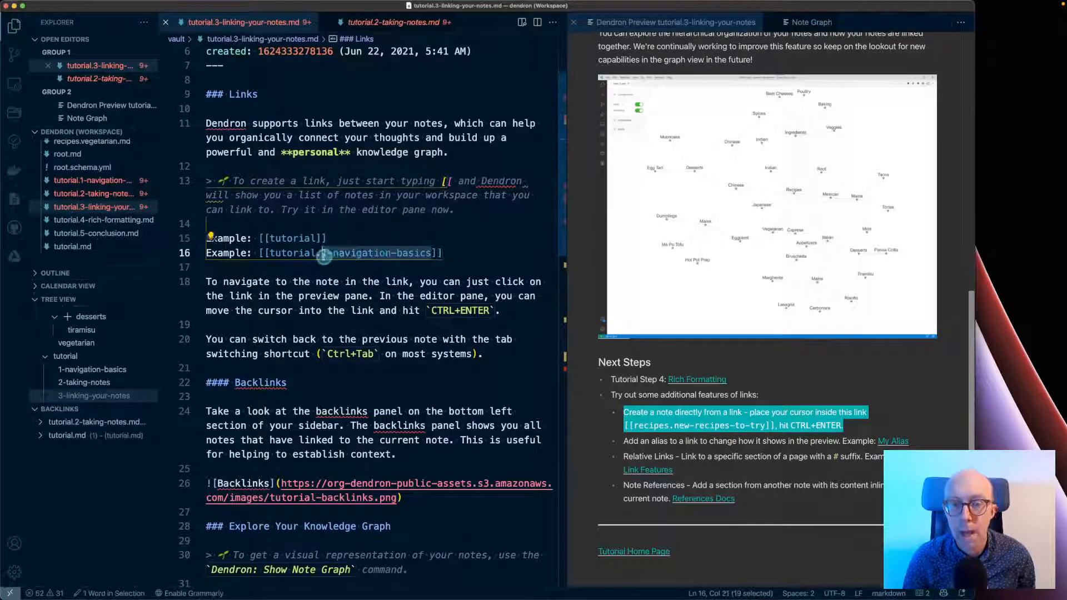
pyautogui.write('extras')
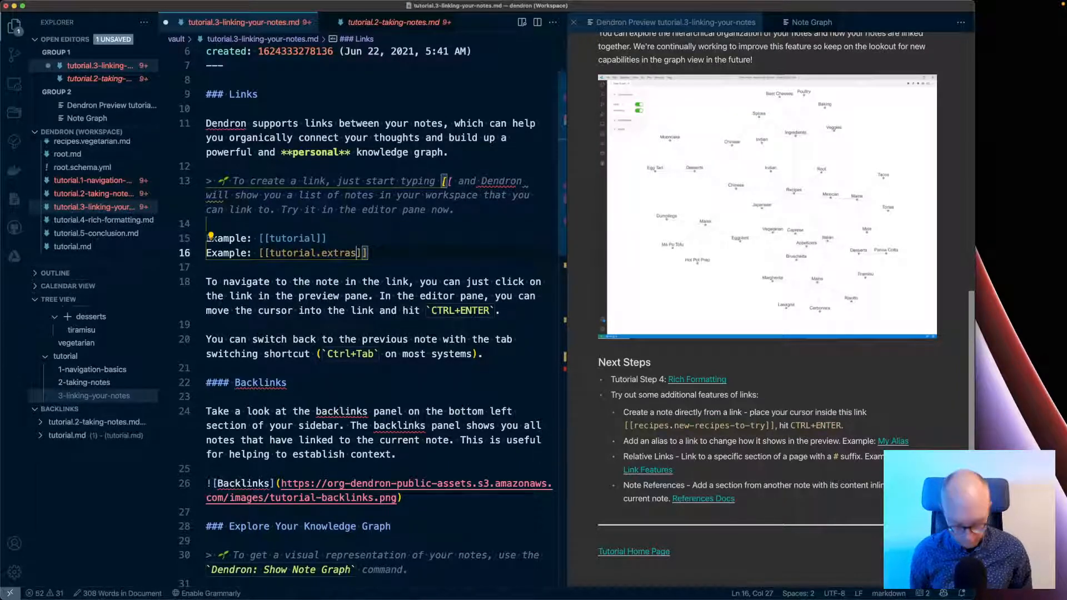
# - Try to create the tutorial.extras note directly from its link on line 16, closing any GitHub Copilot suggestions that open instead
pyautogui.hotkey('ctrl', 'Return')
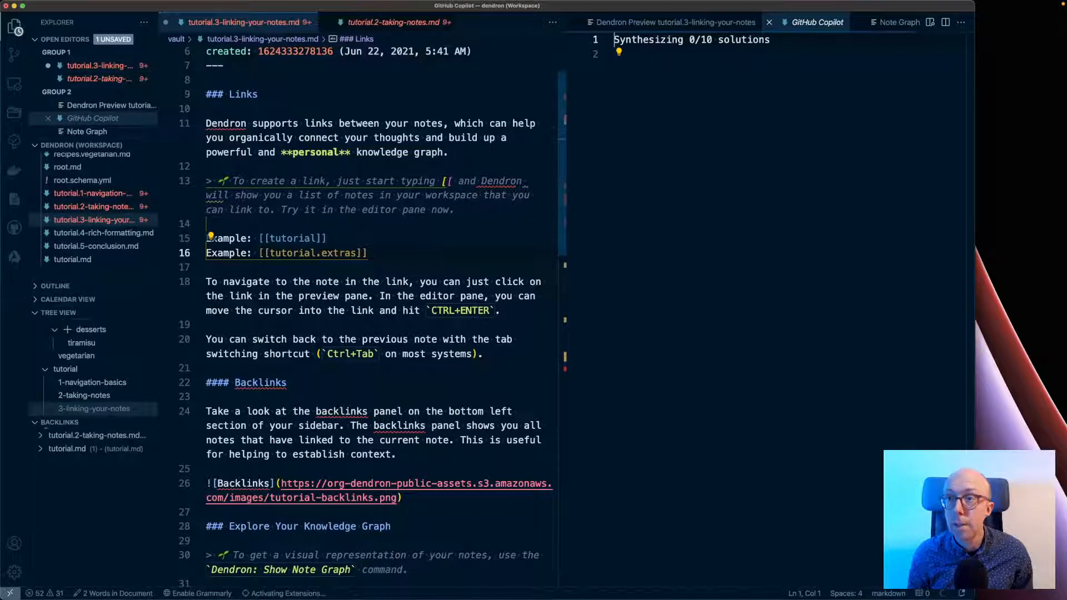
pyautogui.click(769, 22)
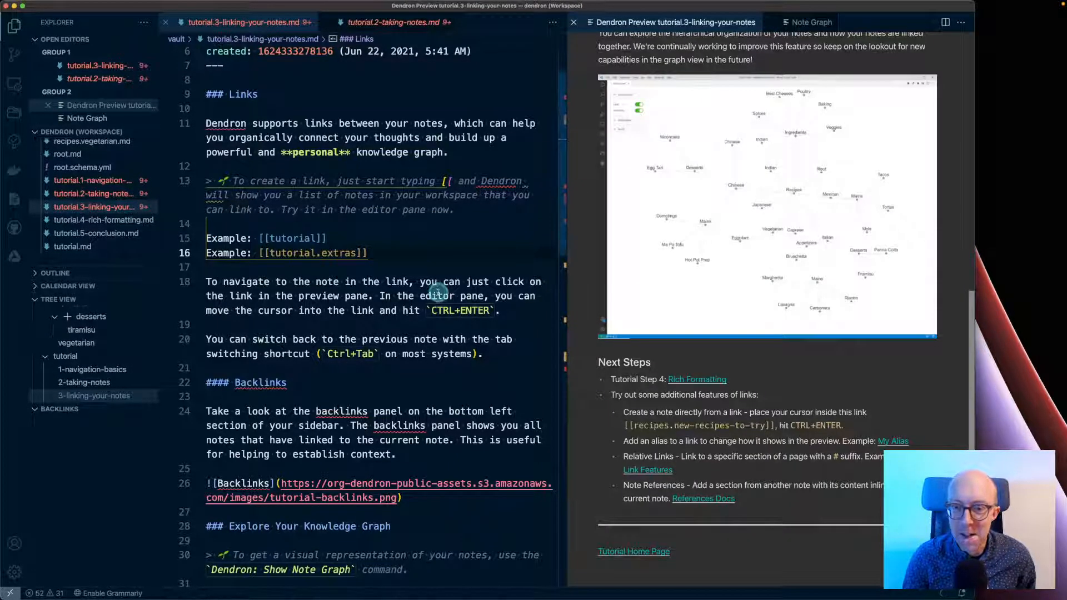
pyautogui.click(359, 254)
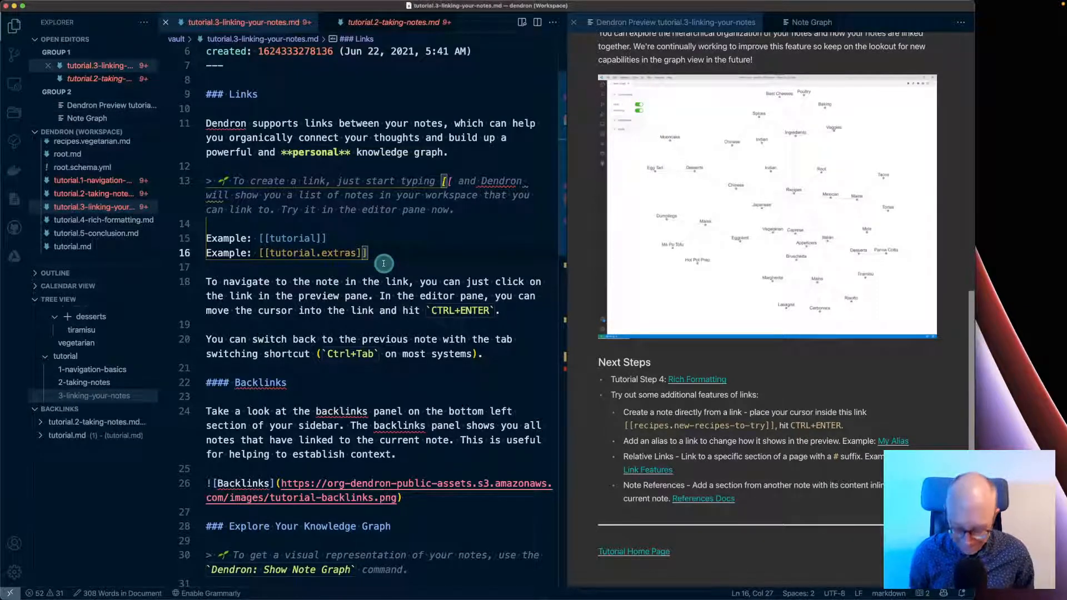
pyautogui.hotkey('ctrl', 'Return')
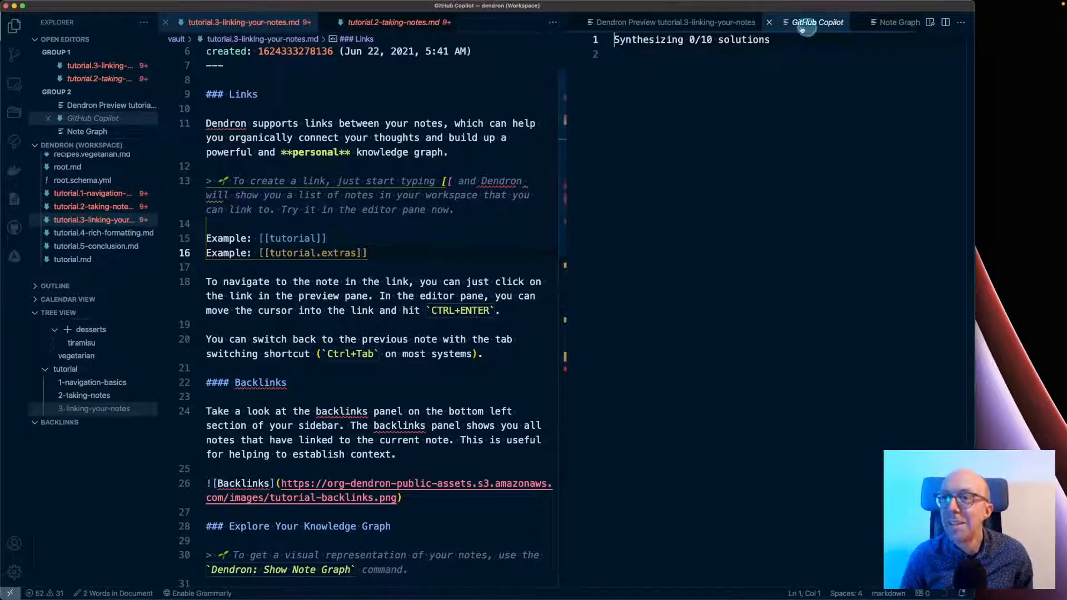
pyautogui.click(769, 22)
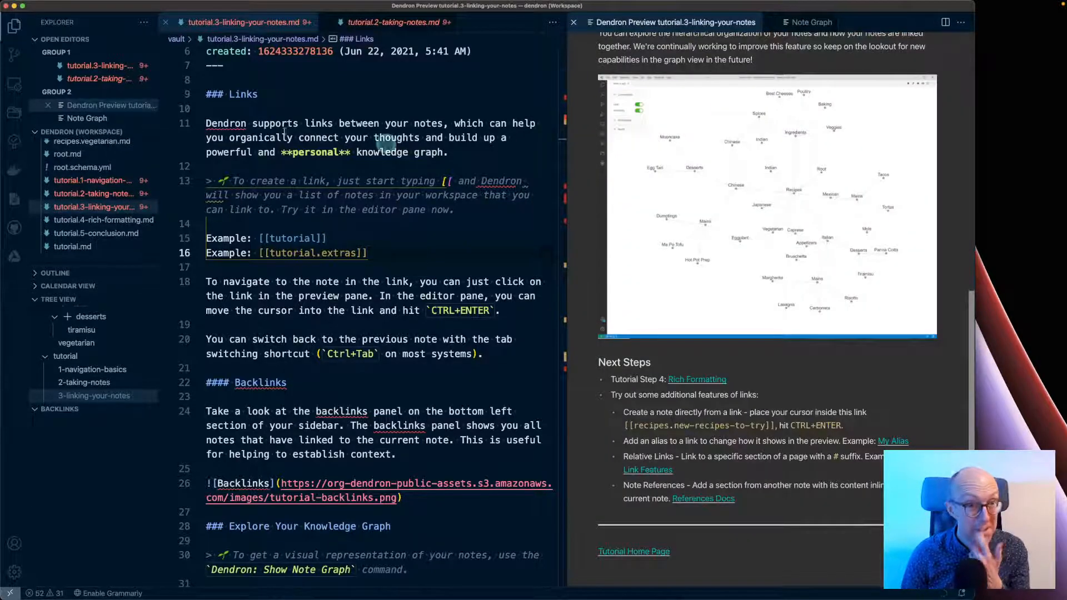
# - Search the extensions for copilot, disable the GitHub Copilot extension, and reload the editor to apply the change
pyautogui.click(335, 196)
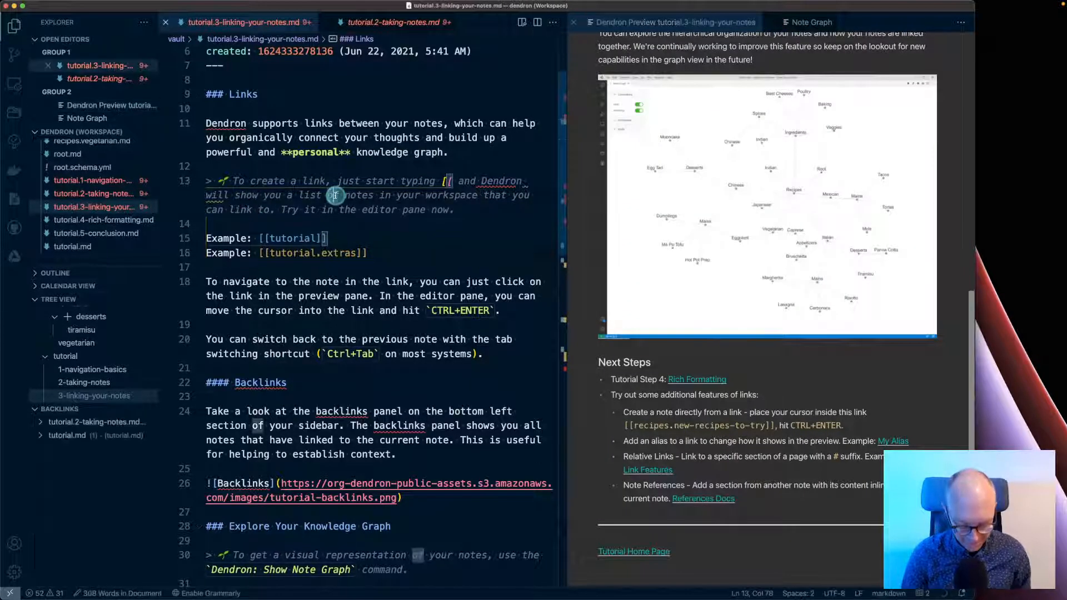
pyautogui.press('super+shift+x')
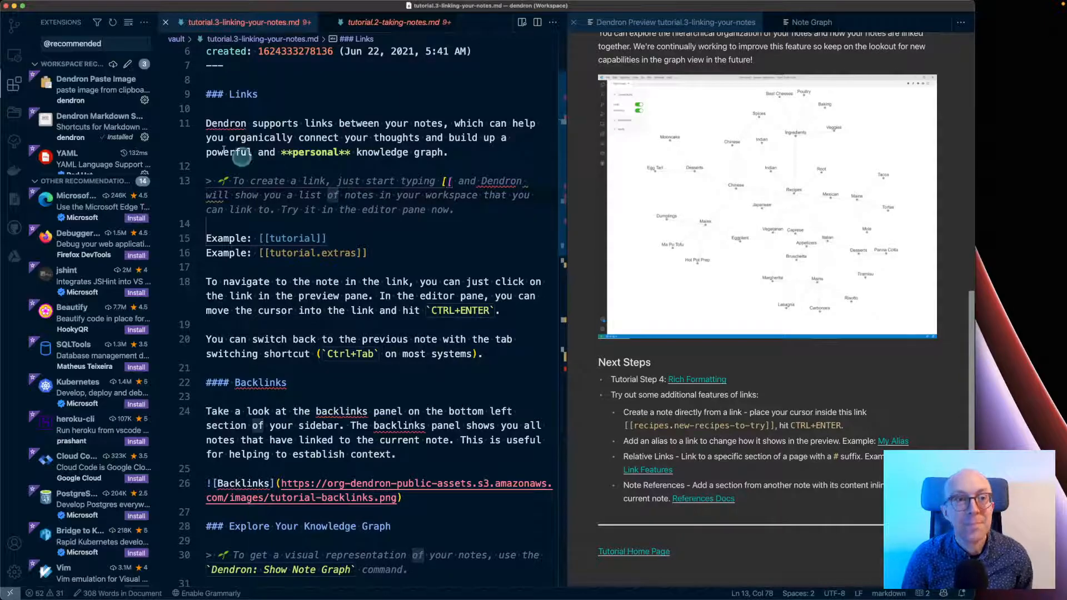
pyautogui.tripleClick(82, 43)
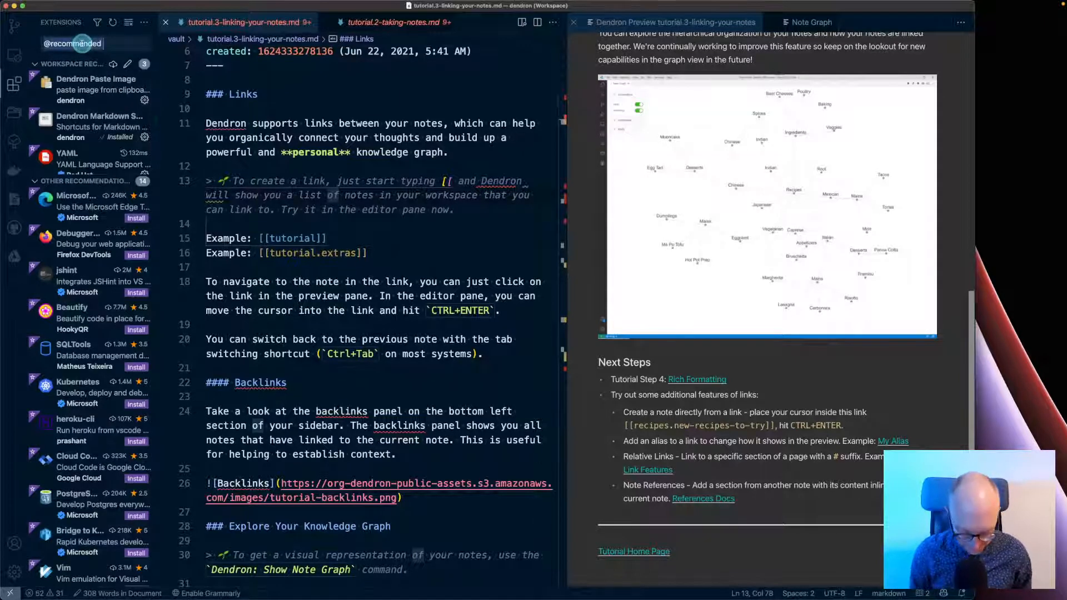
pyautogui.write('copo')
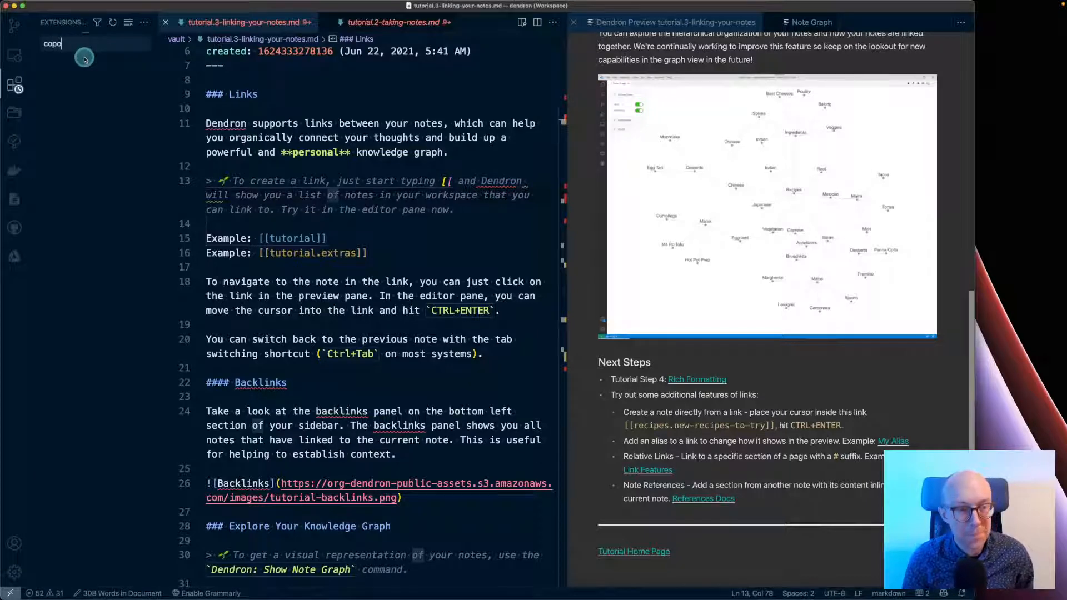
pyautogui.press('BackSpace')
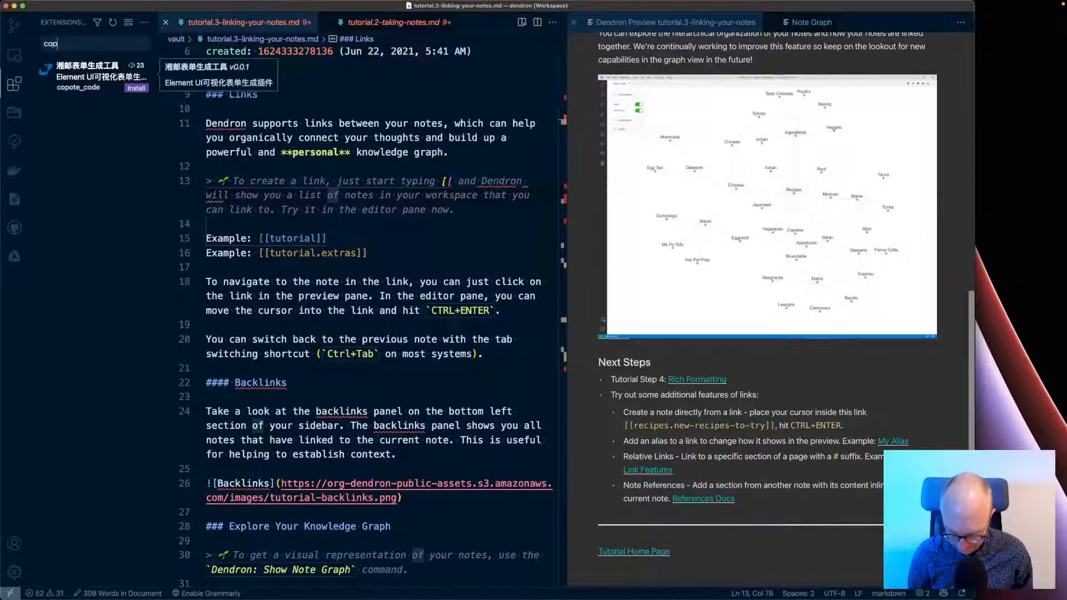
pyautogui.write('ilot')
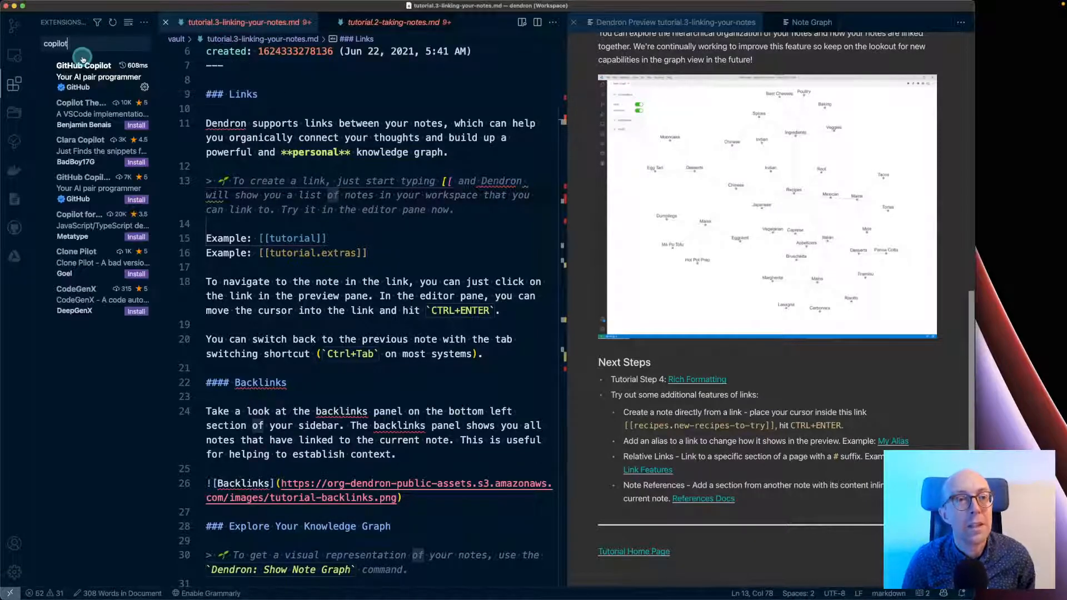
pyautogui.click(143, 88)
pyautogui.click(157, 128)
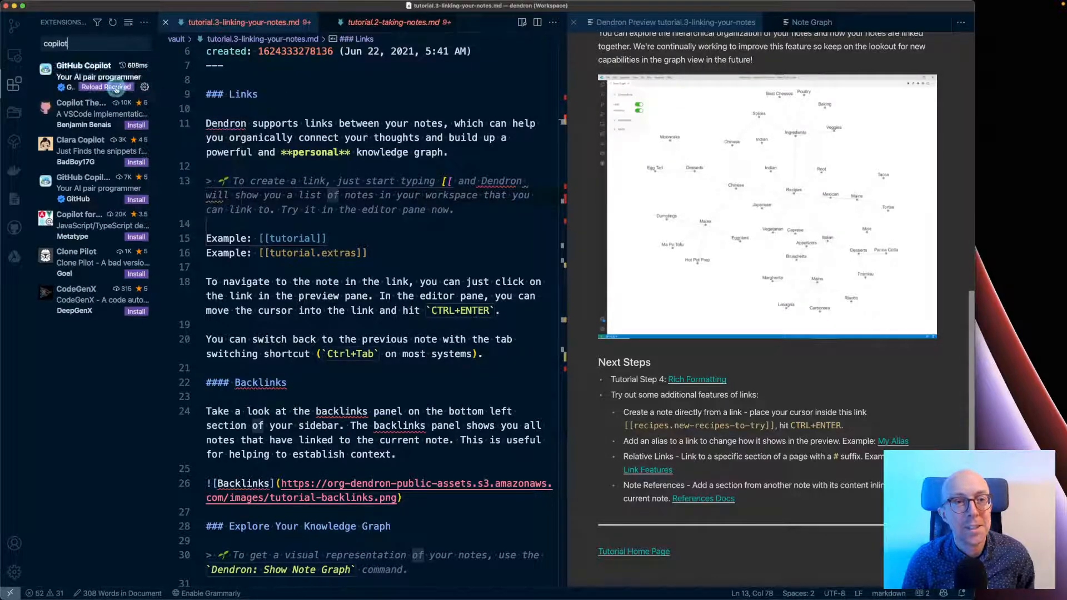
pyautogui.click(115, 89)
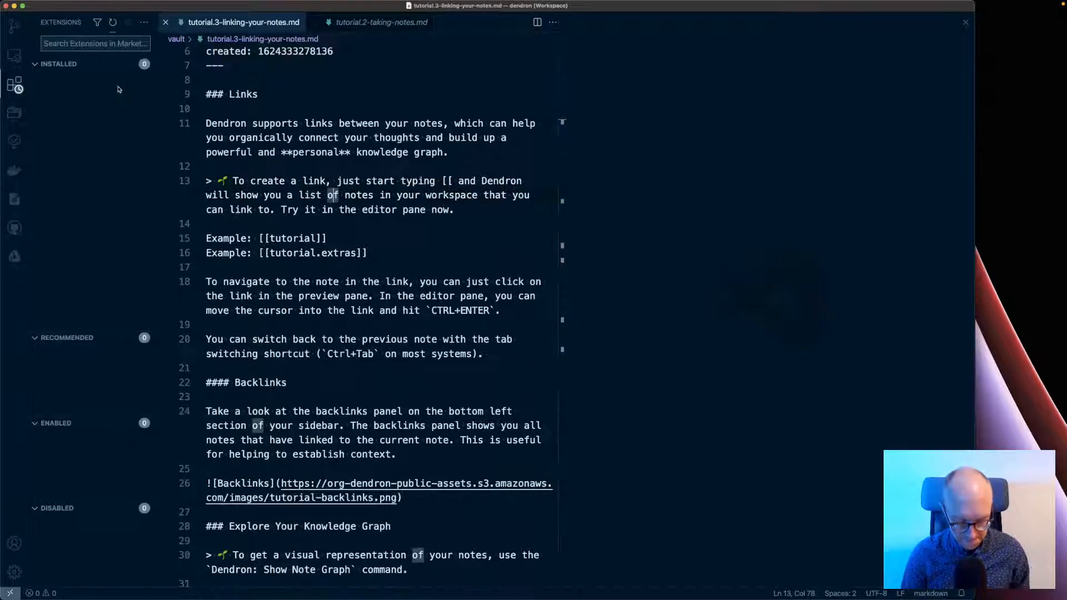
# - Bring back the file explorer and show the Dendron preview of the tutorial.3-linking-your-notes note
pyautogui.press('super+shift+e')
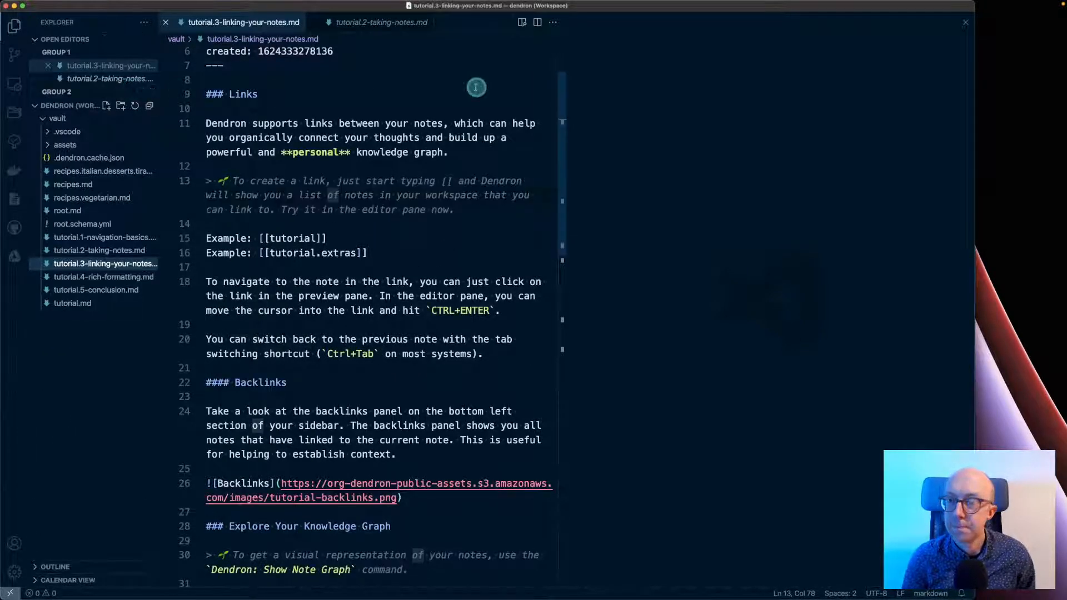
pyautogui.click(408, 181)
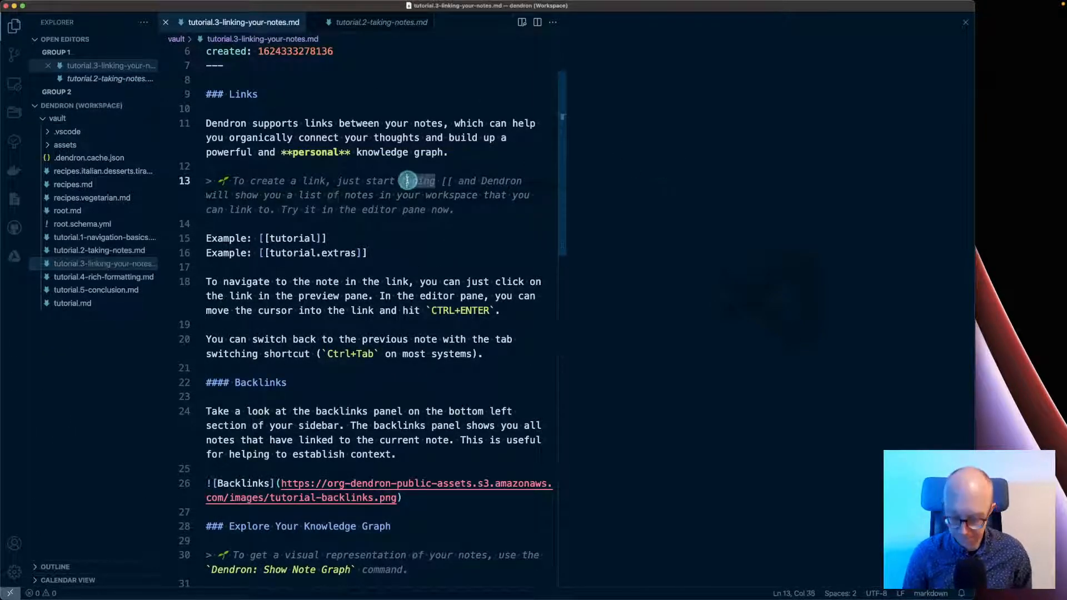
pyautogui.press('super+shift+p')
pyautogui.write('pre')
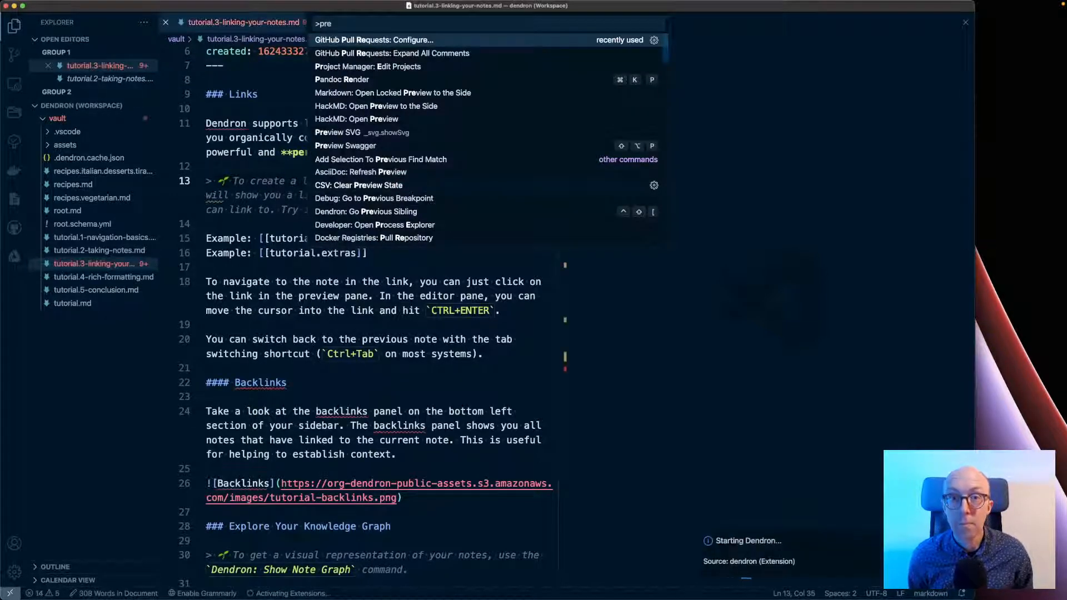
pyautogui.write('v')
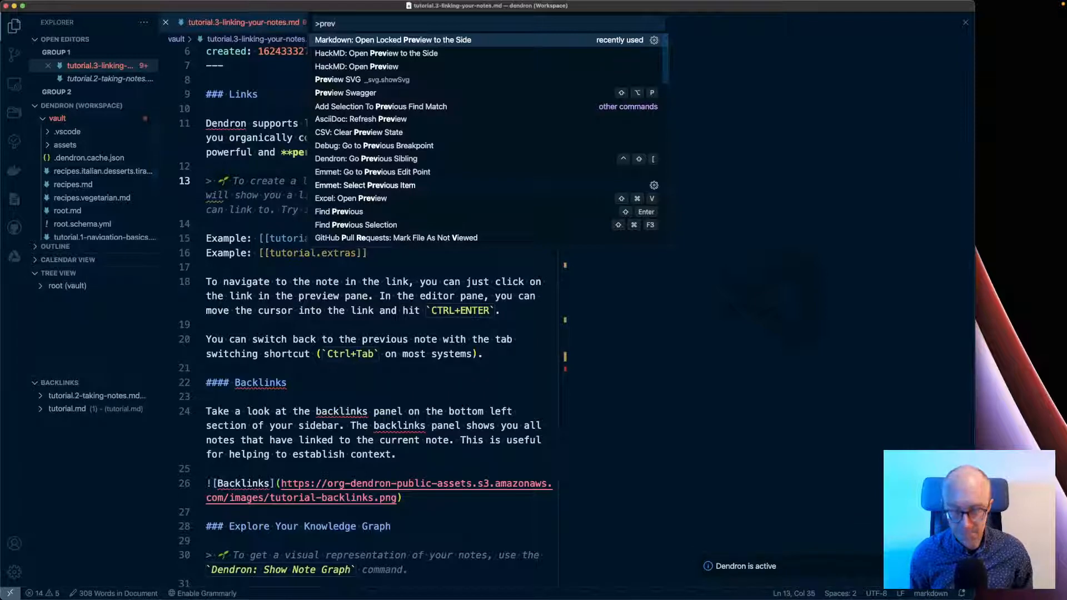
pyautogui.write('iew')
pyautogui.press('Return')
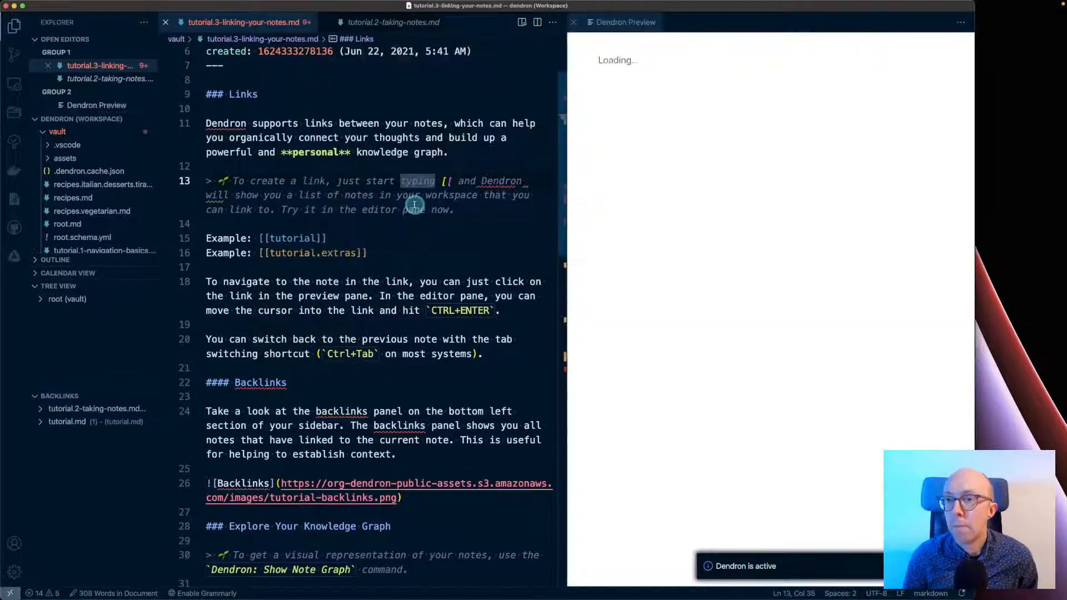
# - Create the tutorial.extras note directly from its link on line 16 of the Linking Your Notes note
pyautogui.scroll(-15, 677, 340)
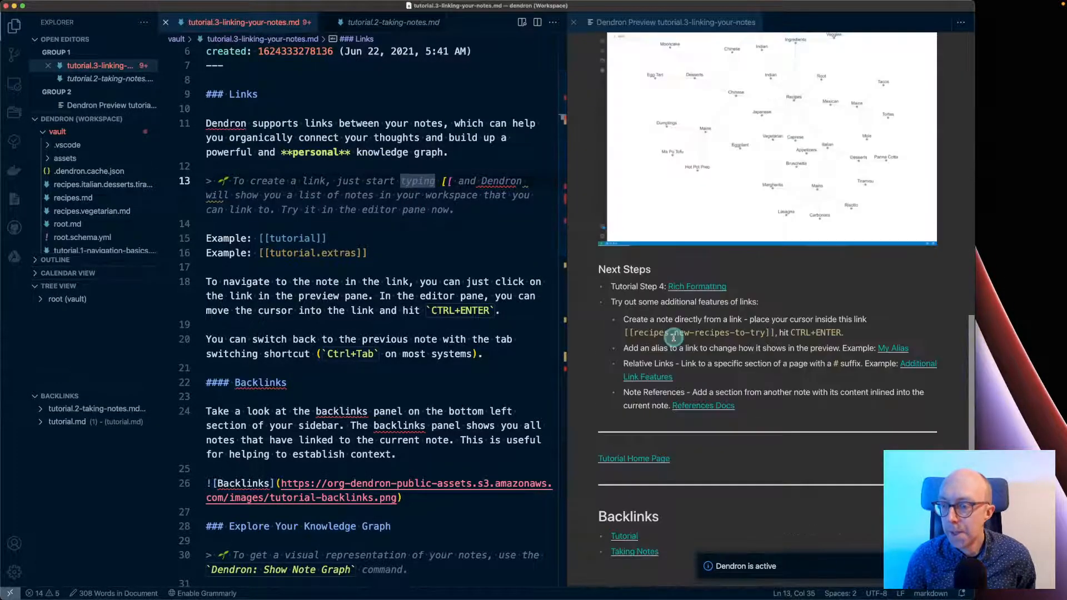
pyautogui.click(354, 257)
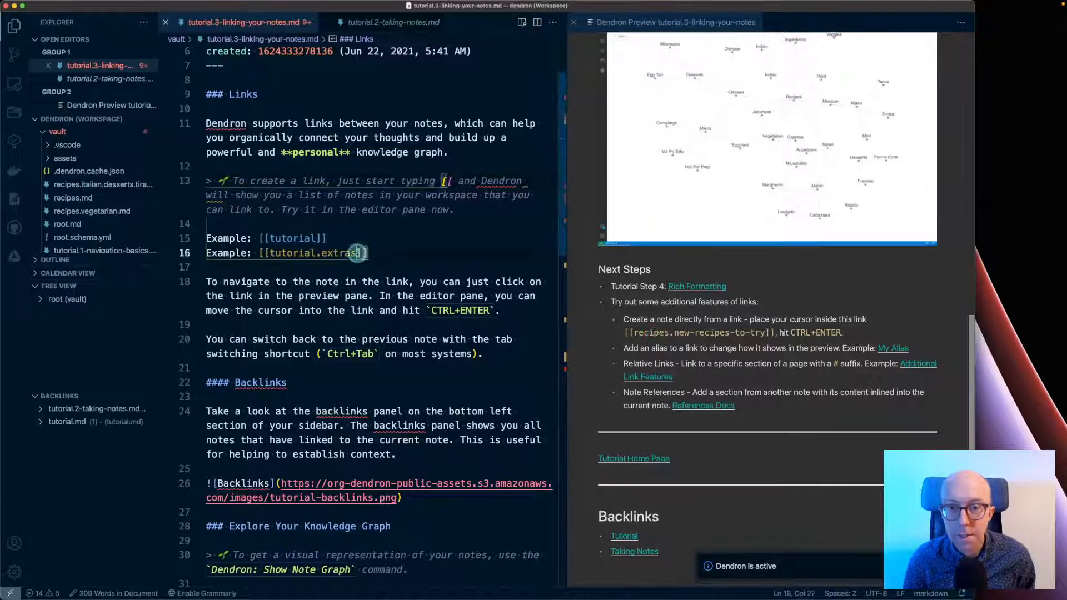
pyautogui.hotkey('ctrl', 'Return')
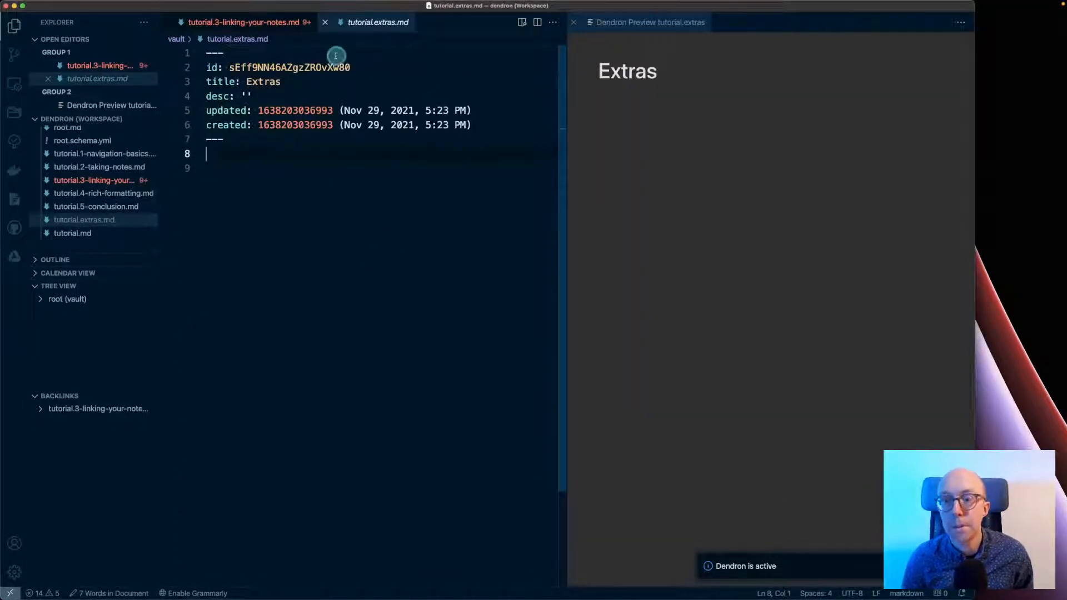
# - Return to the Linking Your Notes note and open the Rich Formatting tutorial from the Next Steps section of its preview
pyautogui.click(262, 24)
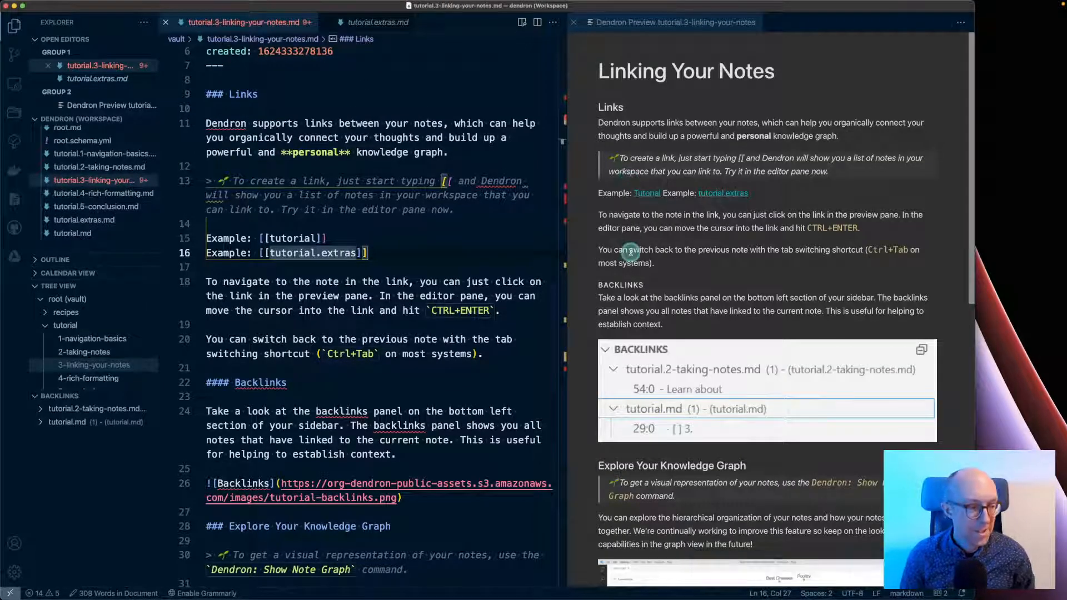
pyautogui.click(732, 238)
pyautogui.scroll(-8, 728, 259)
pyautogui.scroll(-3, 726, 261)
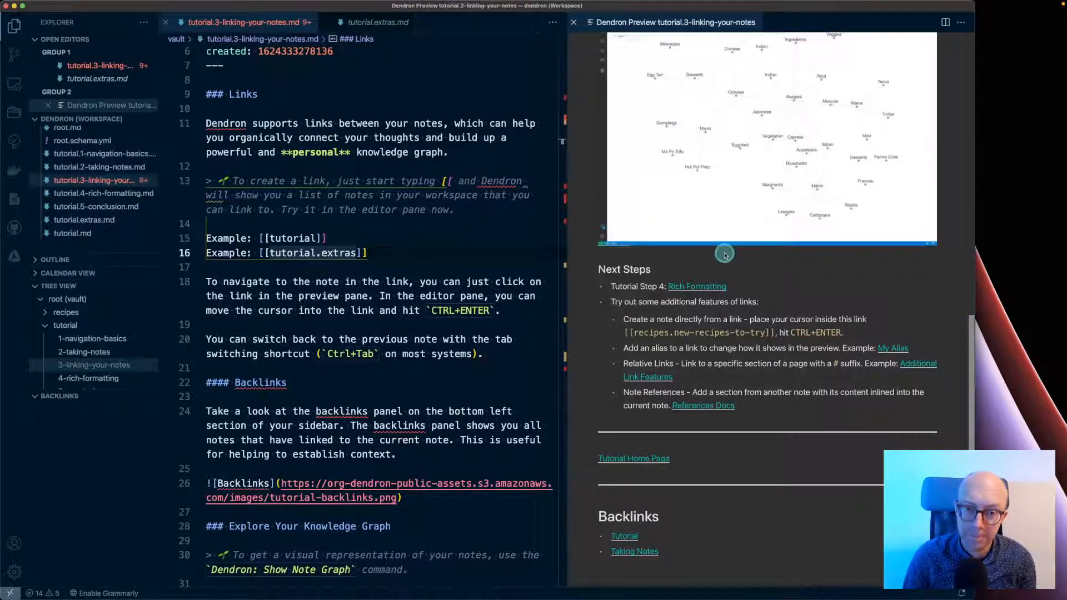
pyautogui.click(408, 256)
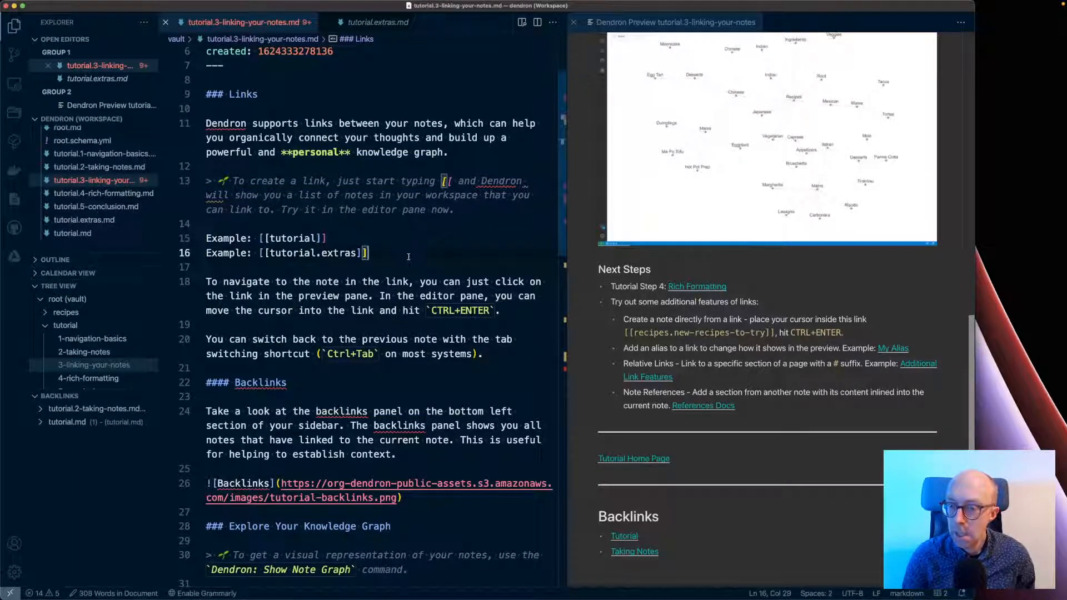
pyautogui.click(746, 476)
pyautogui.click(699, 282)
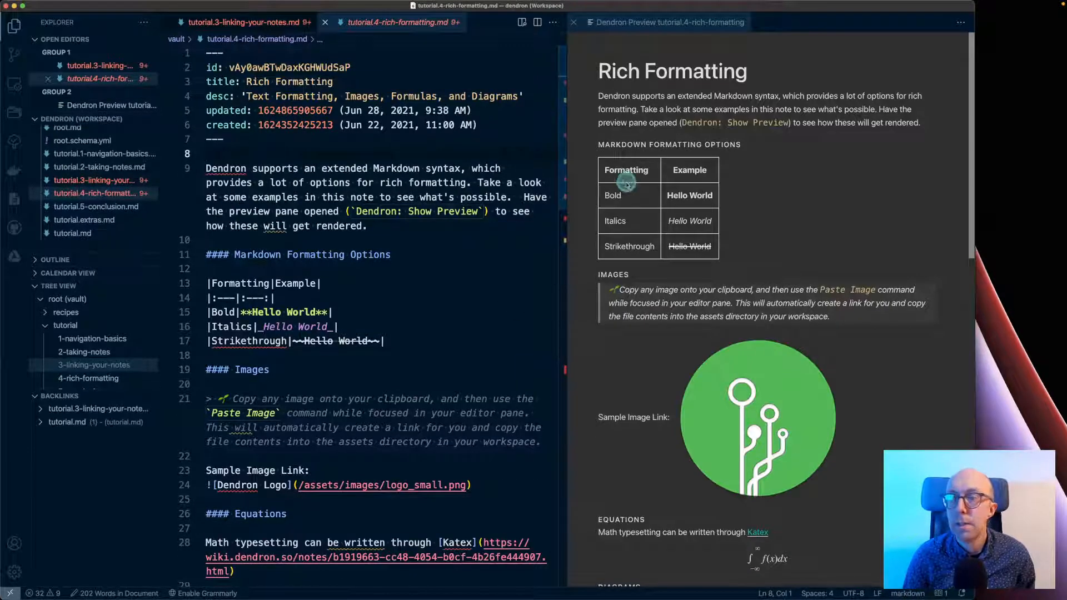
# - Review the formatting options and image instructions in the Rich Formatting preview, and look through the editor's available paste commands
pyautogui.click(703, 288)
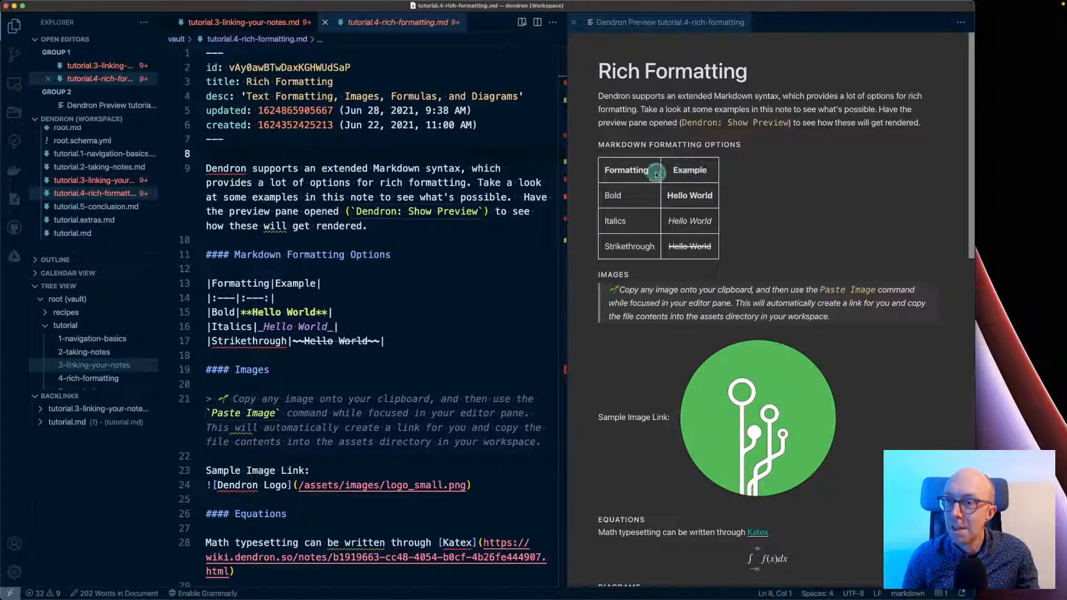
pyautogui.scroll(-1, 644, 244)
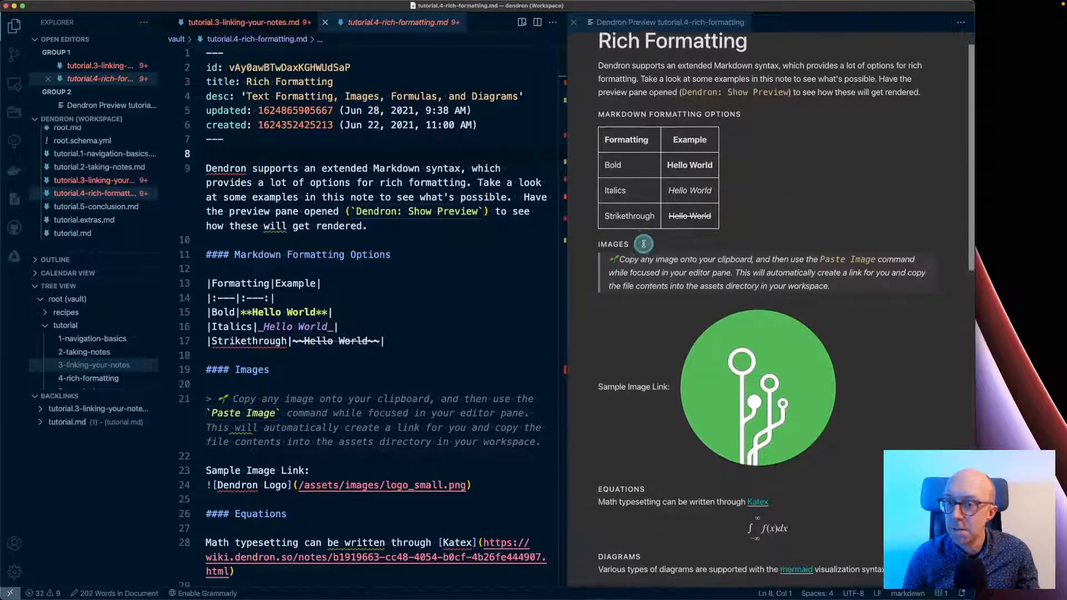
pyautogui.scroll(-1, 644, 244)
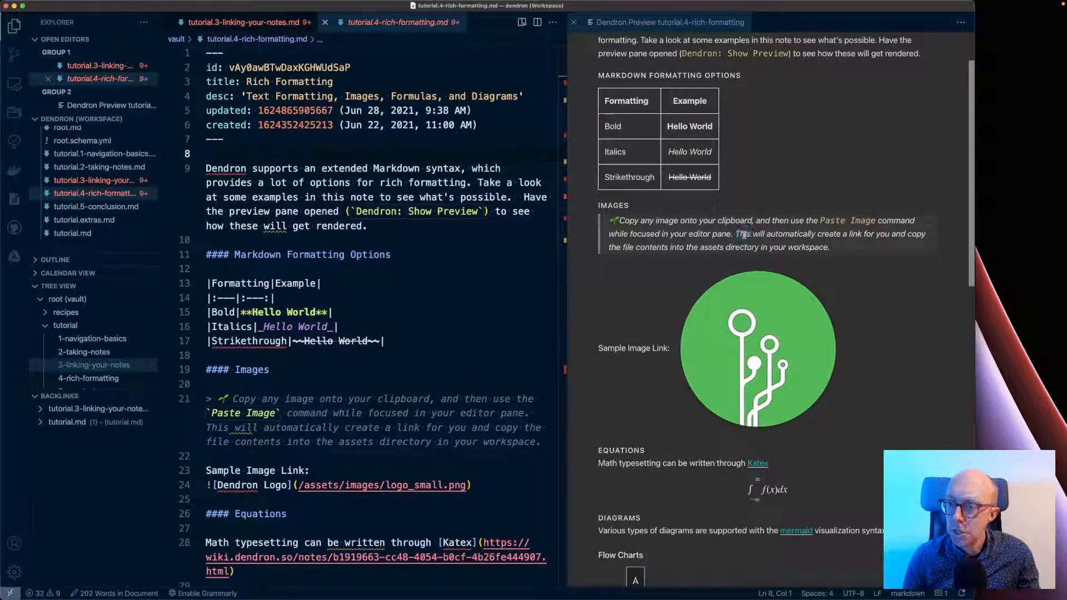
pyautogui.scroll(-1, 743, 234)
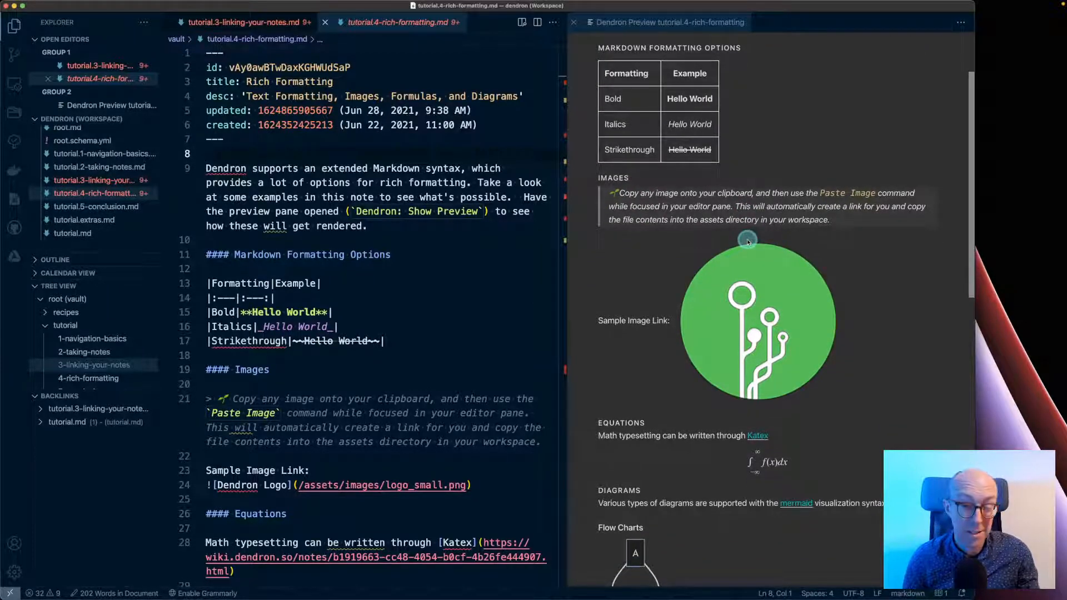
pyautogui.click(390, 236)
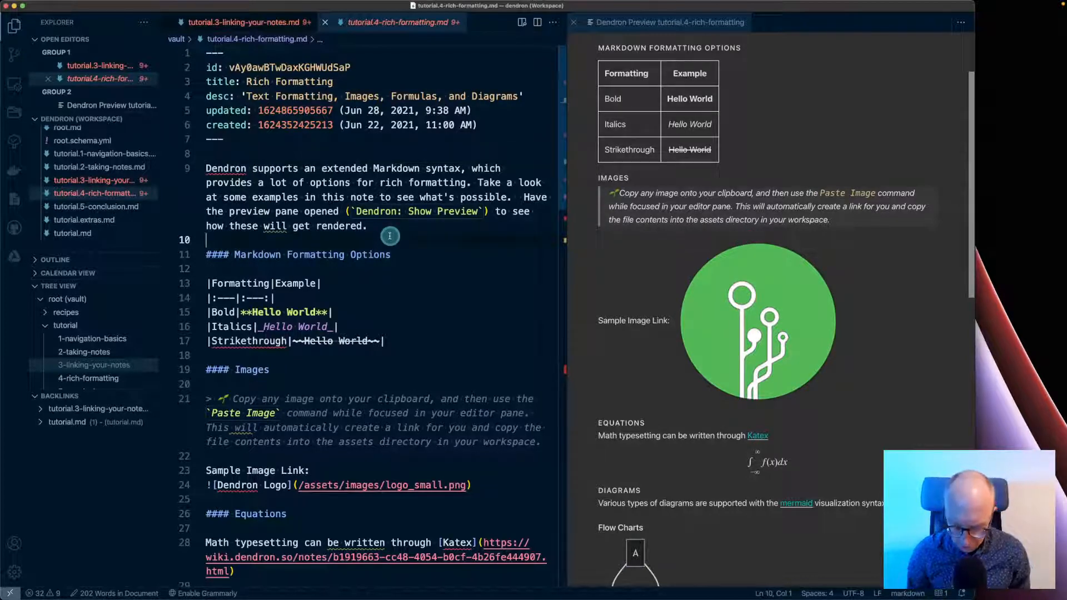
pyautogui.press('super+shift+p')
pyautogui.write('pas')
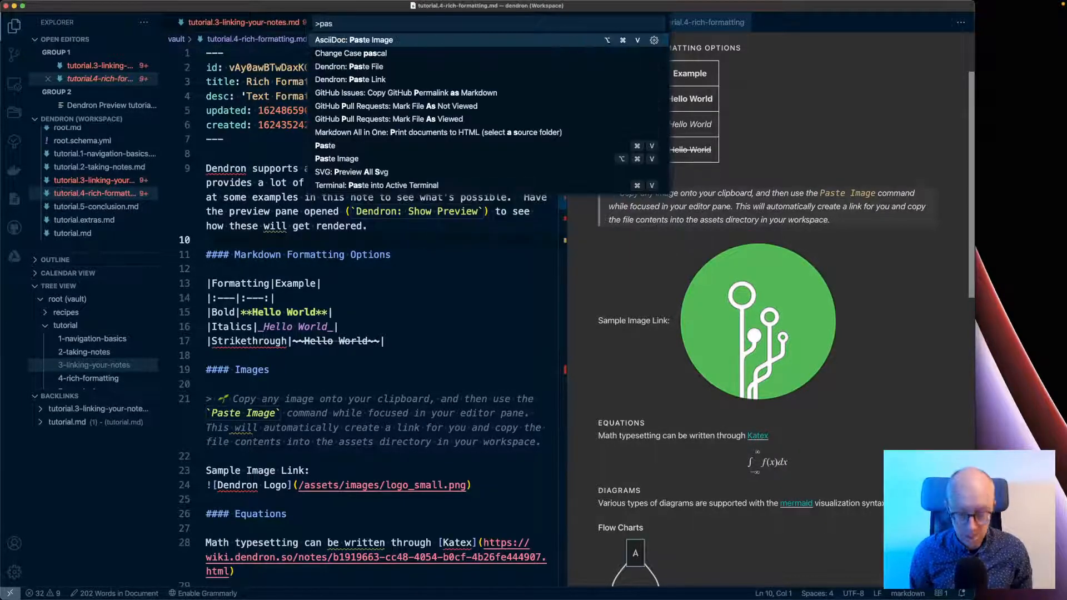
pyautogui.write('te')
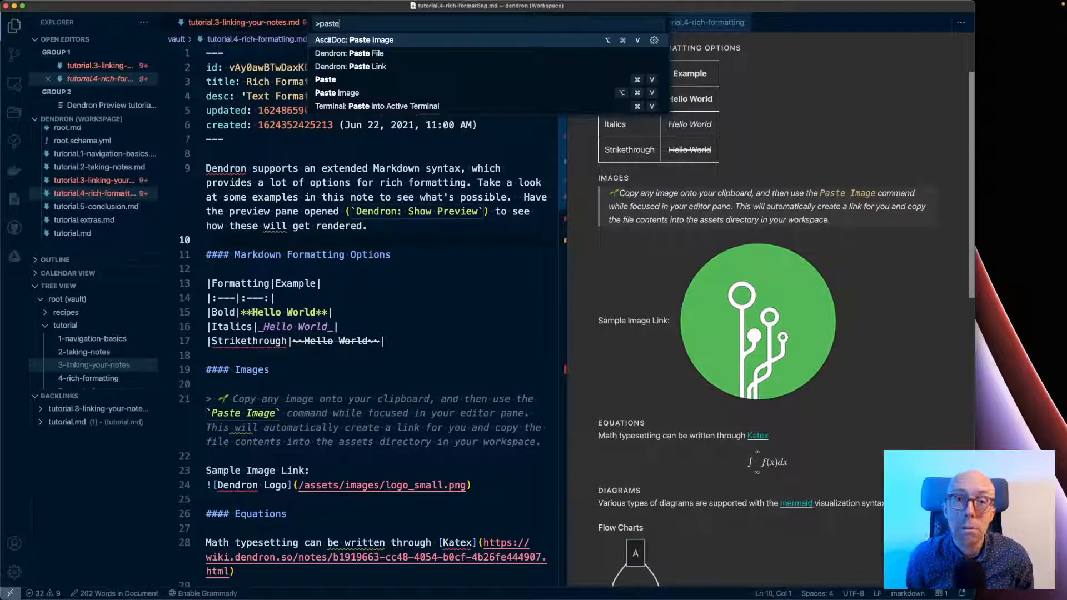
pyautogui.press('Down')
pyautogui.press('Down')
pyautogui.press('Down')
pyautogui.press('Down')
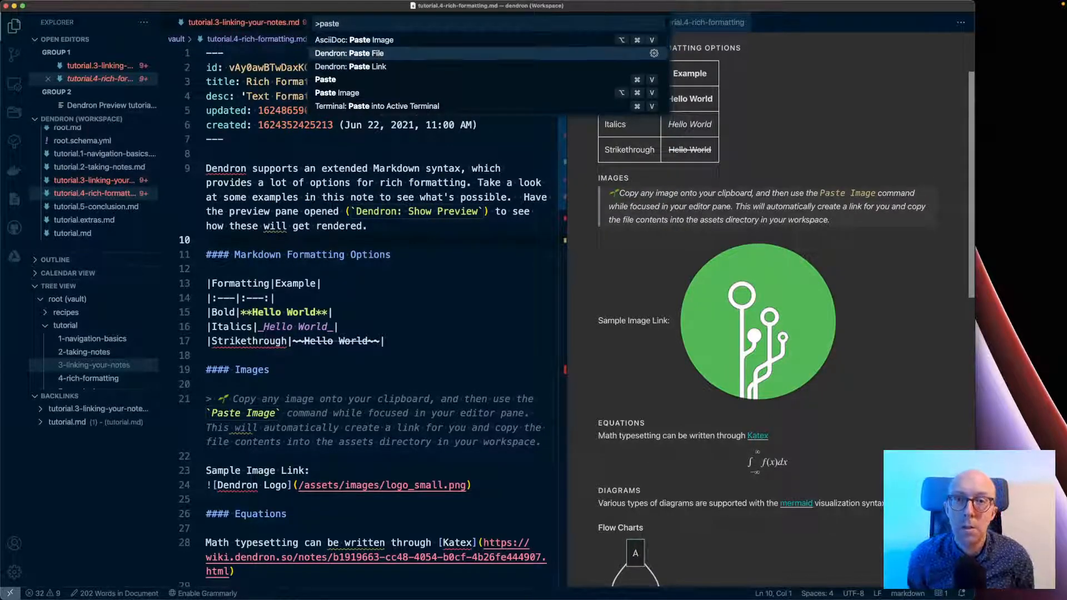
pyautogui.press('Up')
pyautogui.press('Up')
pyautogui.press('Up')
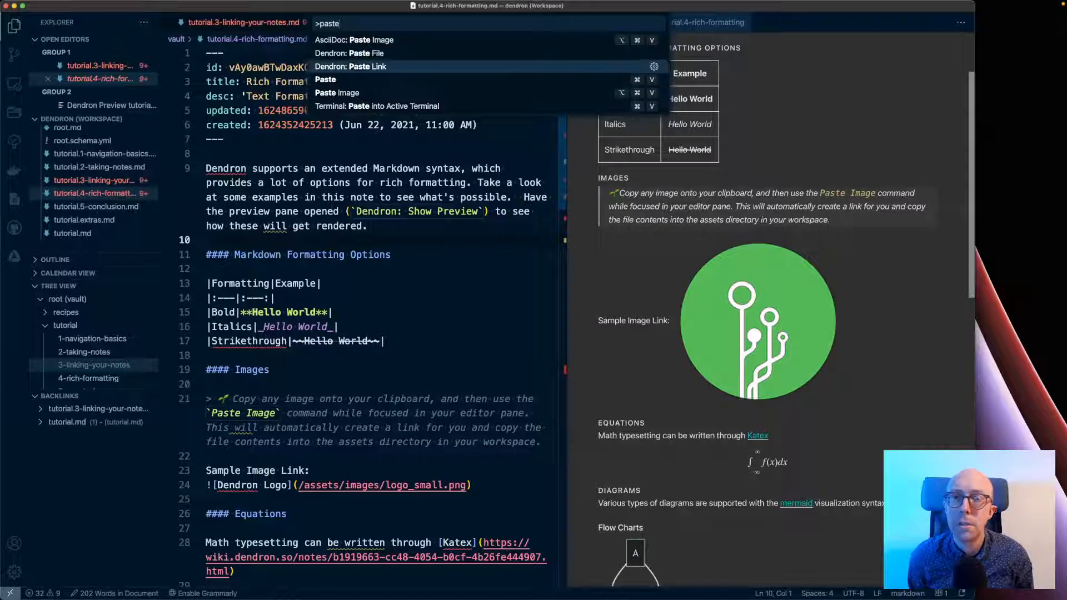
pyautogui.press('Down')
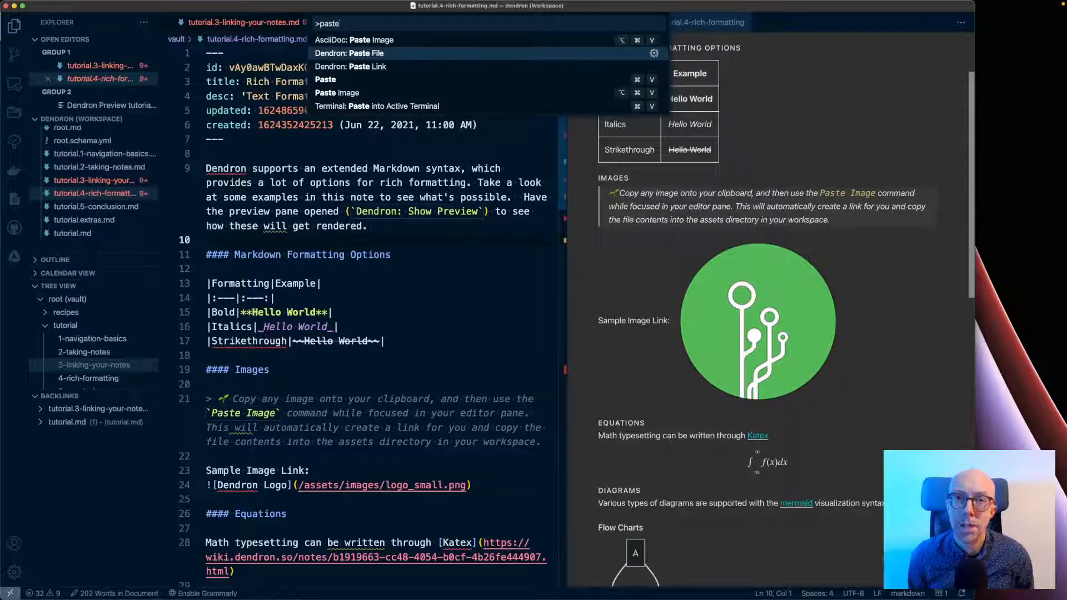
pyautogui.press('Down')
pyautogui.press('Up')
pyautogui.press('Return')
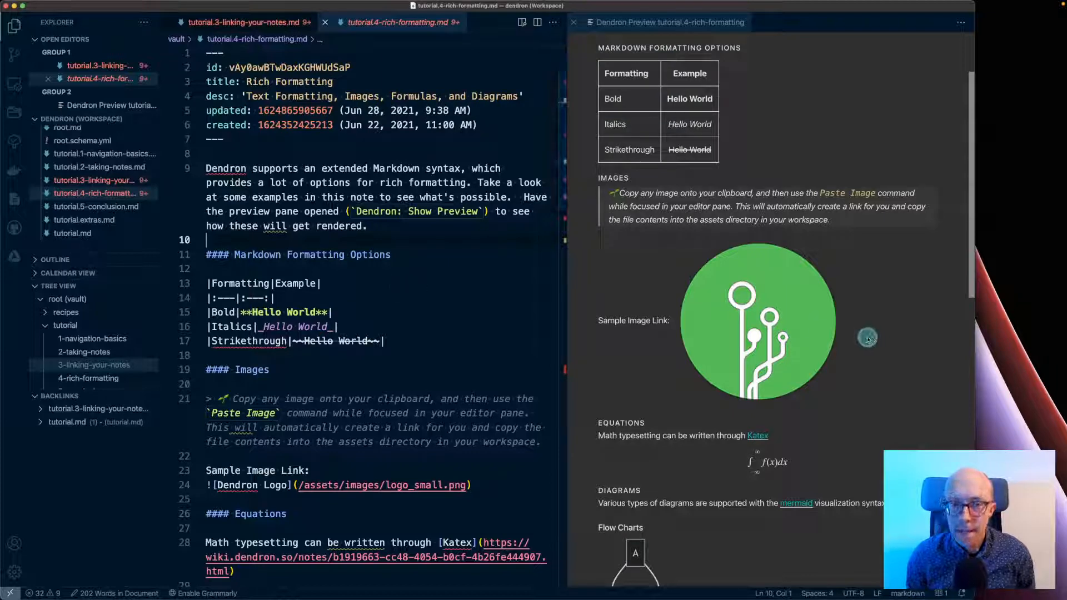
# - Examine the equation source under Equations by selecting the $$ block on lines 30 to 32 of the Rich Formatting note
pyautogui.scroll(-1, 466, 349)
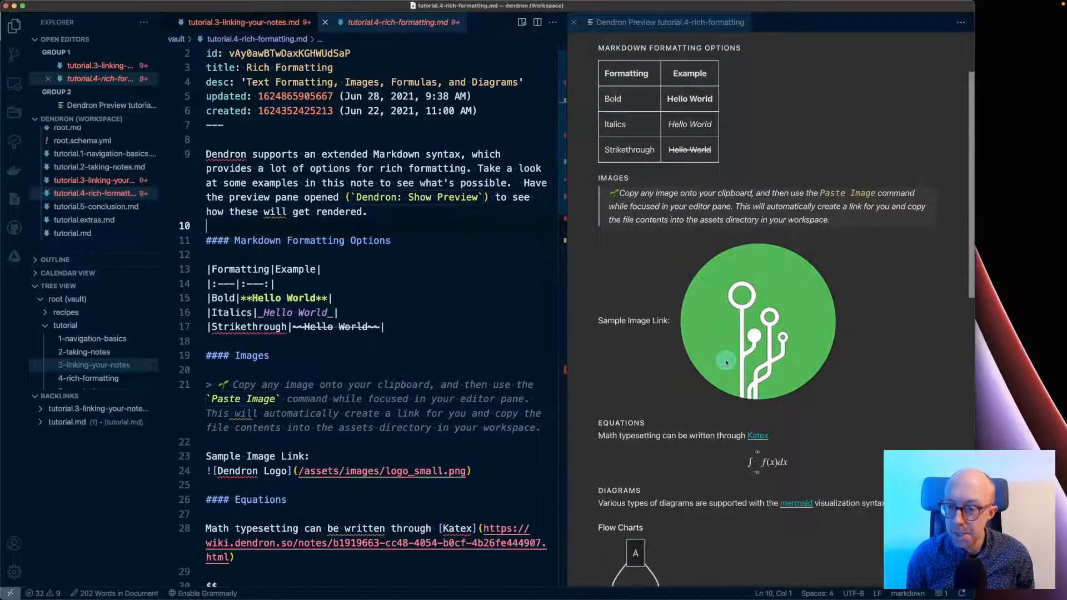
pyautogui.scroll(-3, 452, 394)
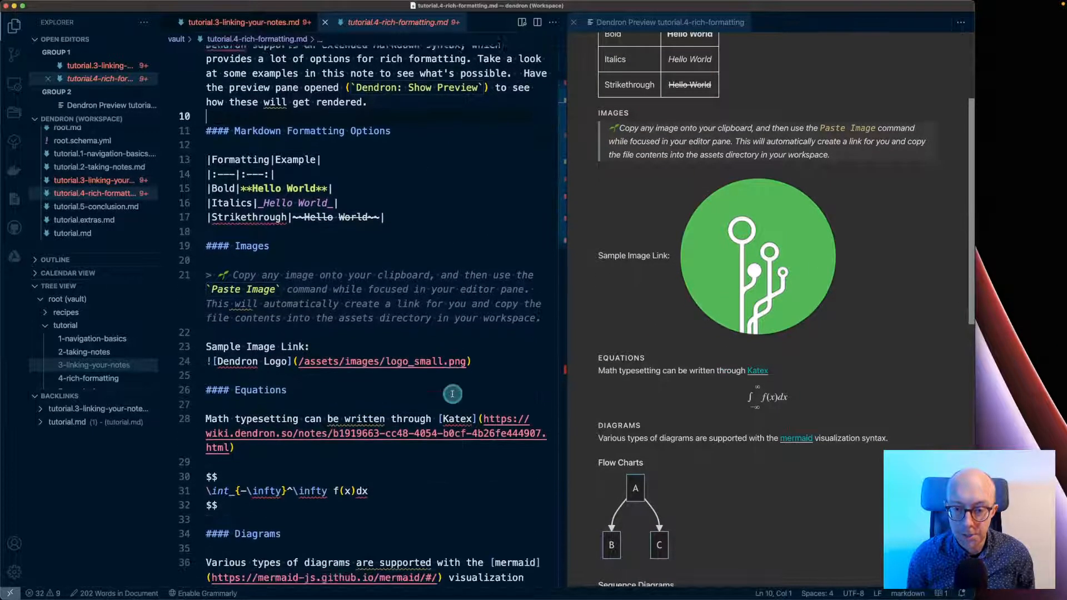
pyautogui.scroll(-2, 452, 394)
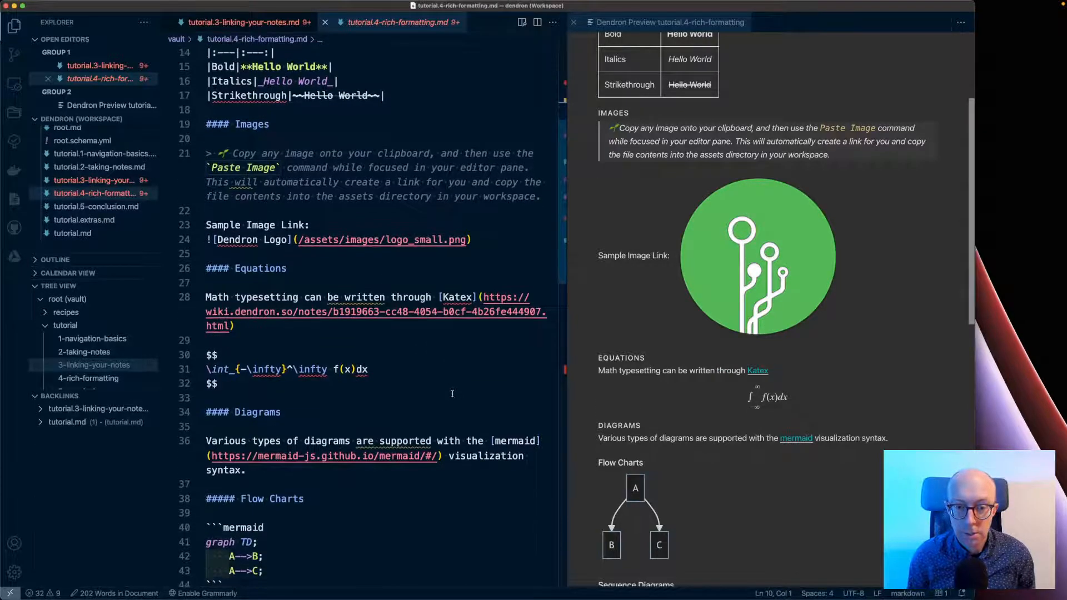
pyautogui.click(220, 380)
pyautogui.moveTo(220, 377); pyautogui.dragTo(207, 354)
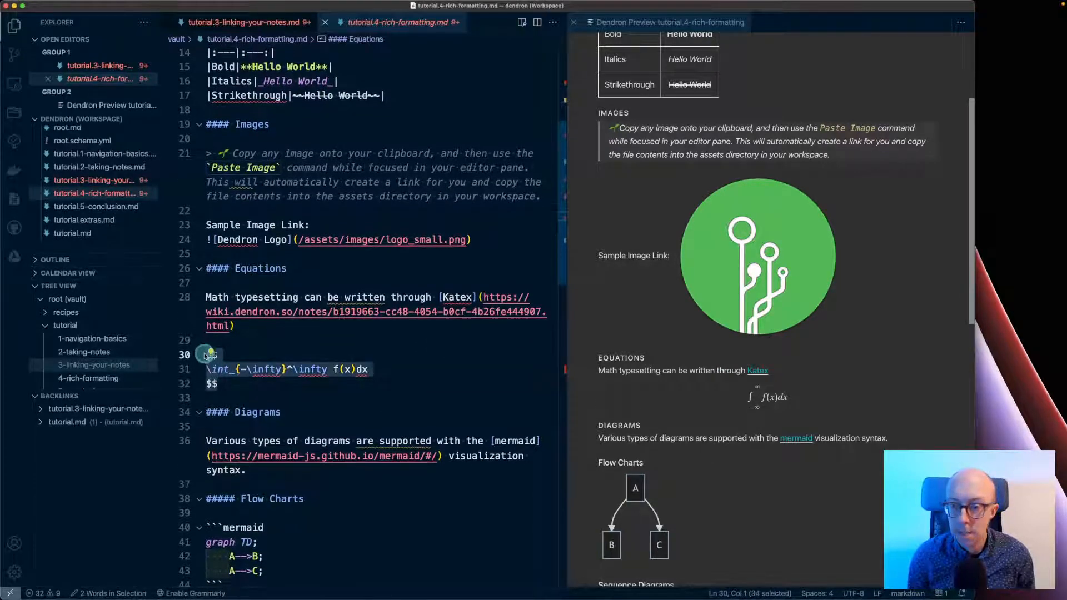
# - Examine the Diagrams section of the Rich Formatting note, comparing the mermaid source for flow charts and sequence diagrams with the preview
pyautogui.scroll(-3, 768, 367)
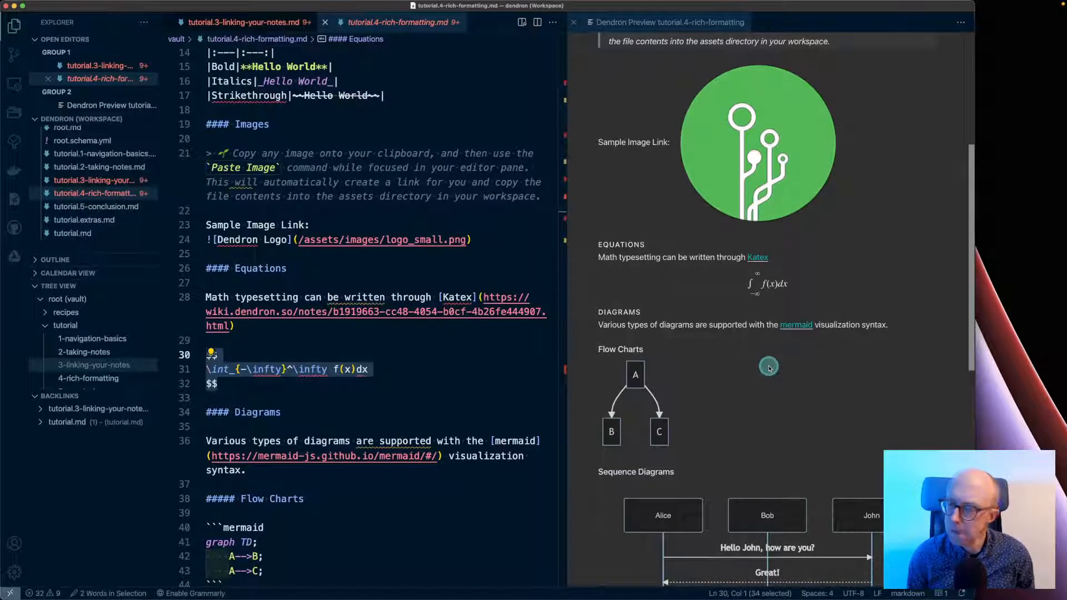
pyautogui.scroll(-1, 768, 367)
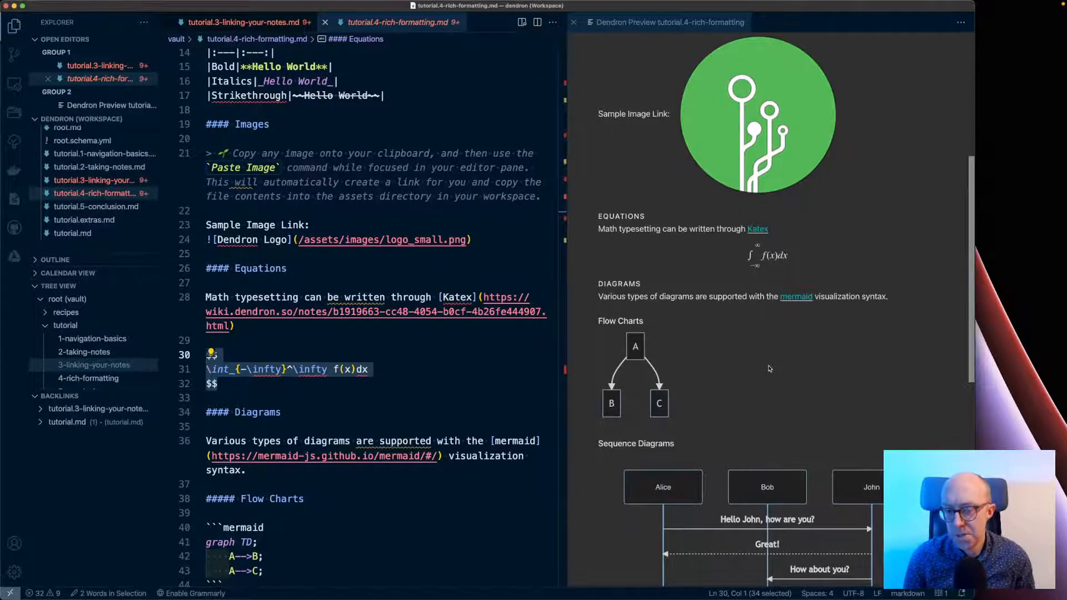
pyautogui.scroll(-3, 389, 444)
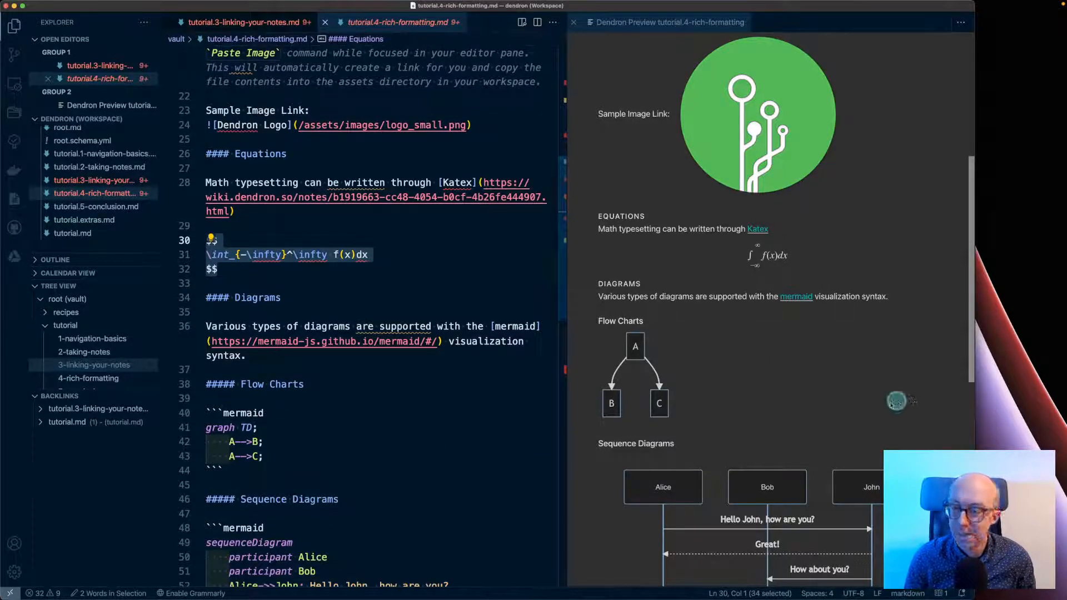
pyautogui.scroll(-2, 443, 475)
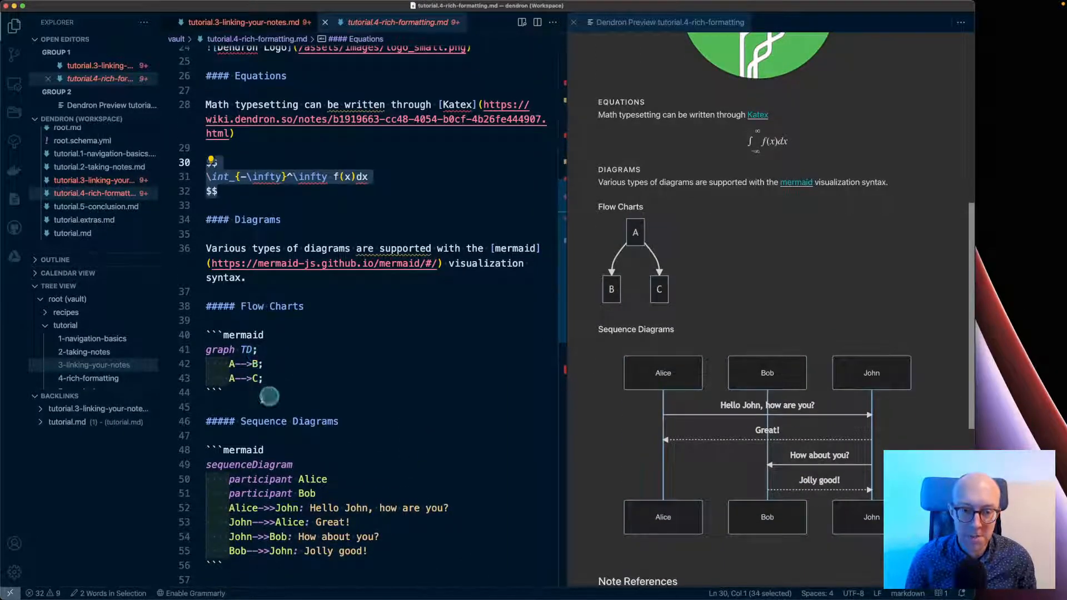
pyautogui.scroll(-2, 784, 462)
pyautogui.scroll(-2, 783, 463)
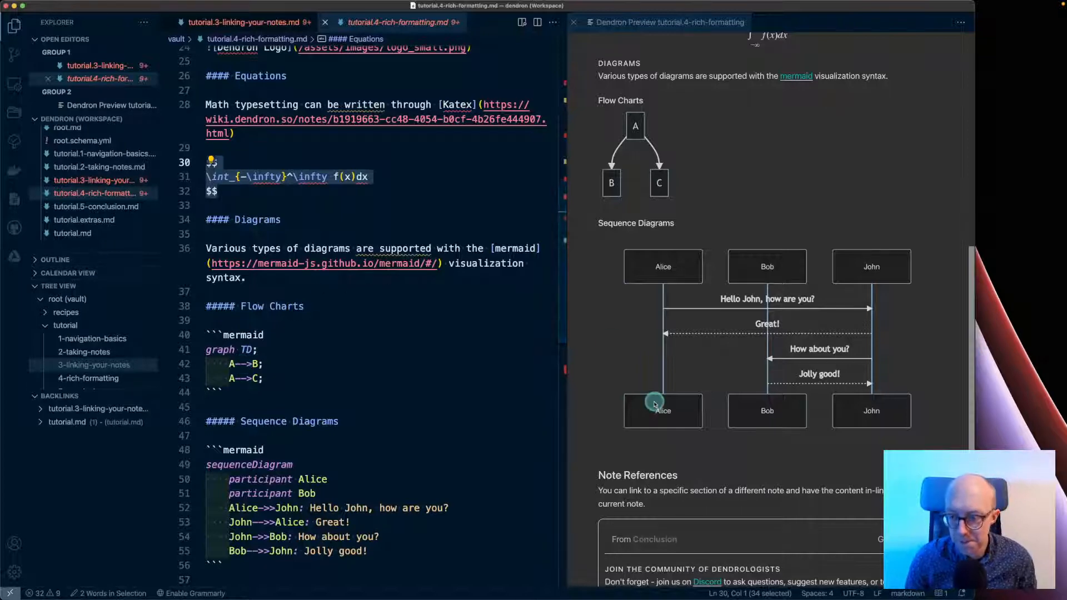
pyautogui.scroll(-3, 644, 388)
pyautogui.scroll(-1, 655, 403)
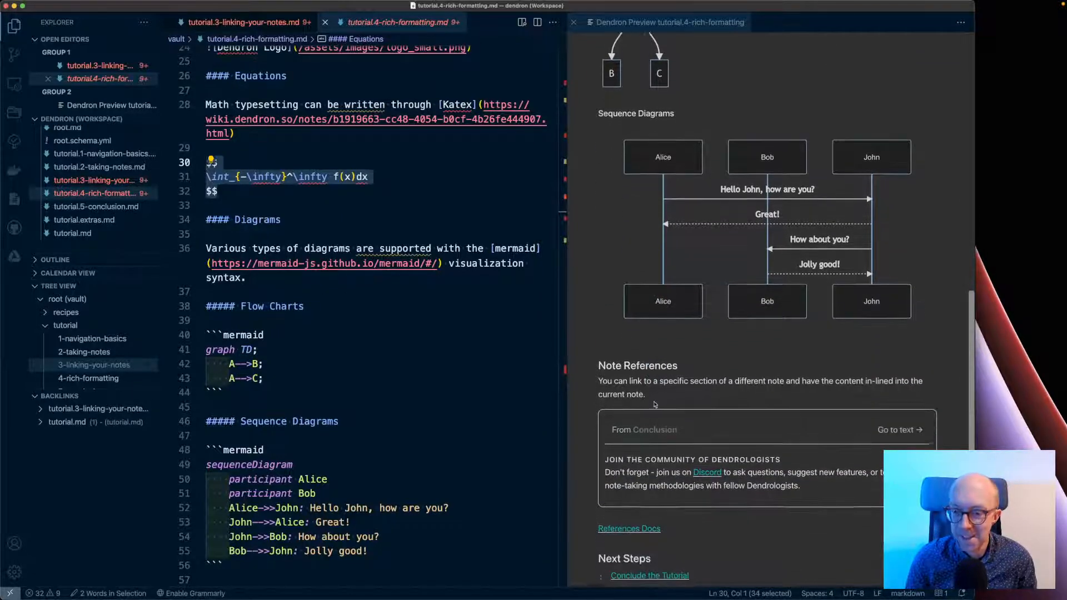
# - Examine the Note References section, comparing the tutorial.5-conclusion reference on line 62 with its in-lined content in the preview
pyautogui.scroll(-5, 390, 442)
pyautogui.scroll(-1, 390, 442)
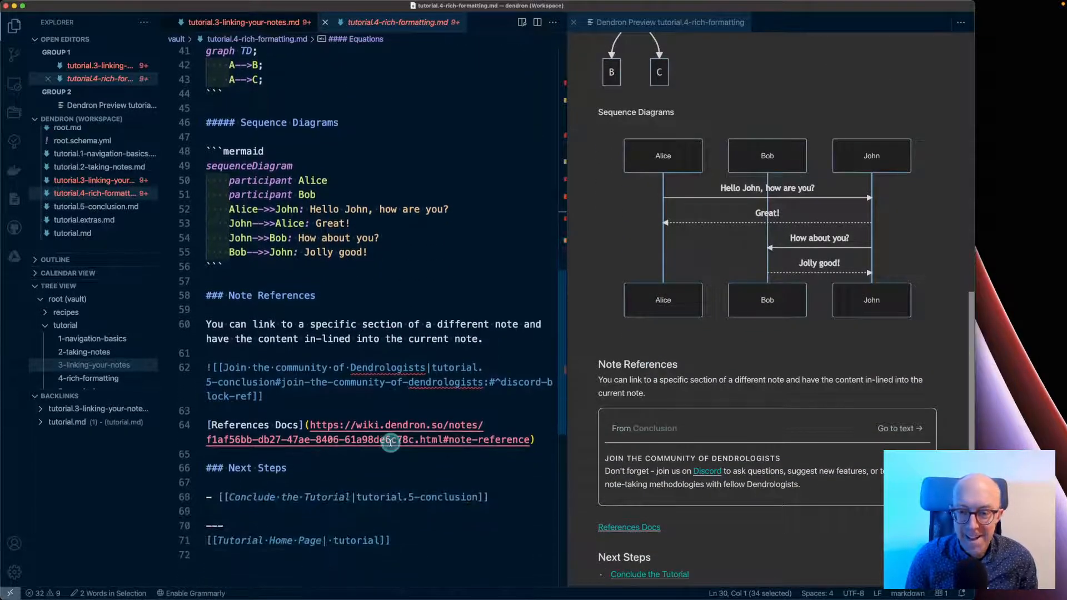
pyautogui.scroll(-1, 626, 336)
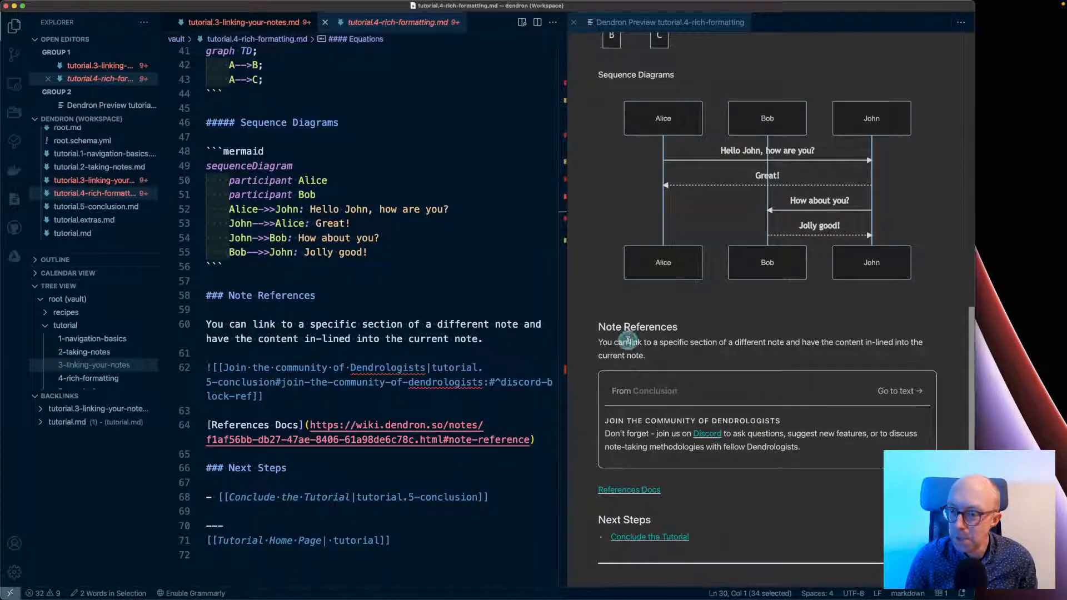
pyautogui.tripleClick(628, 338)
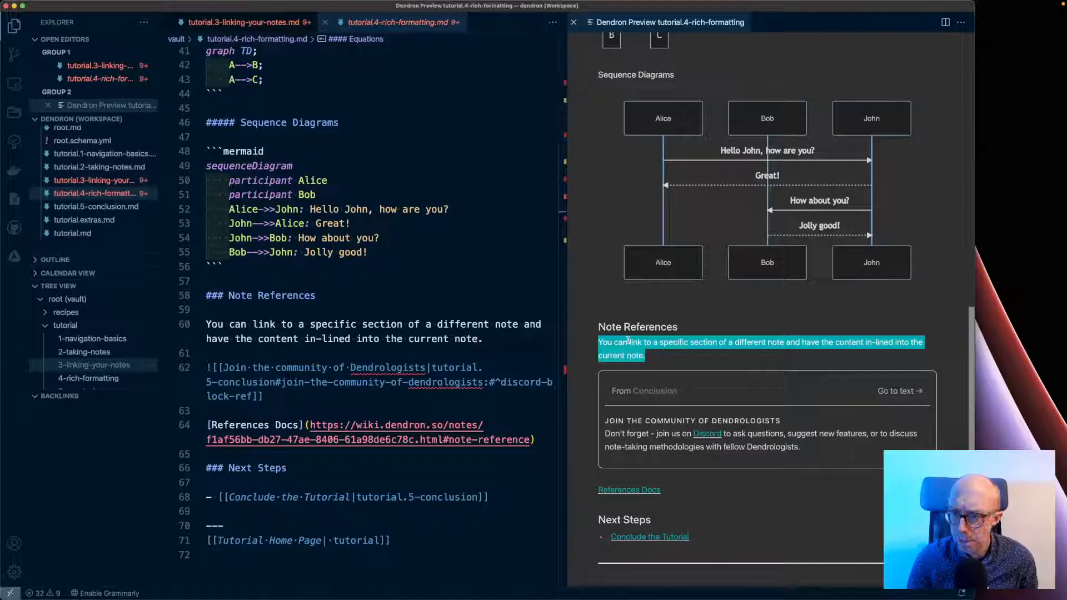
pyautogui.click(401, 380)
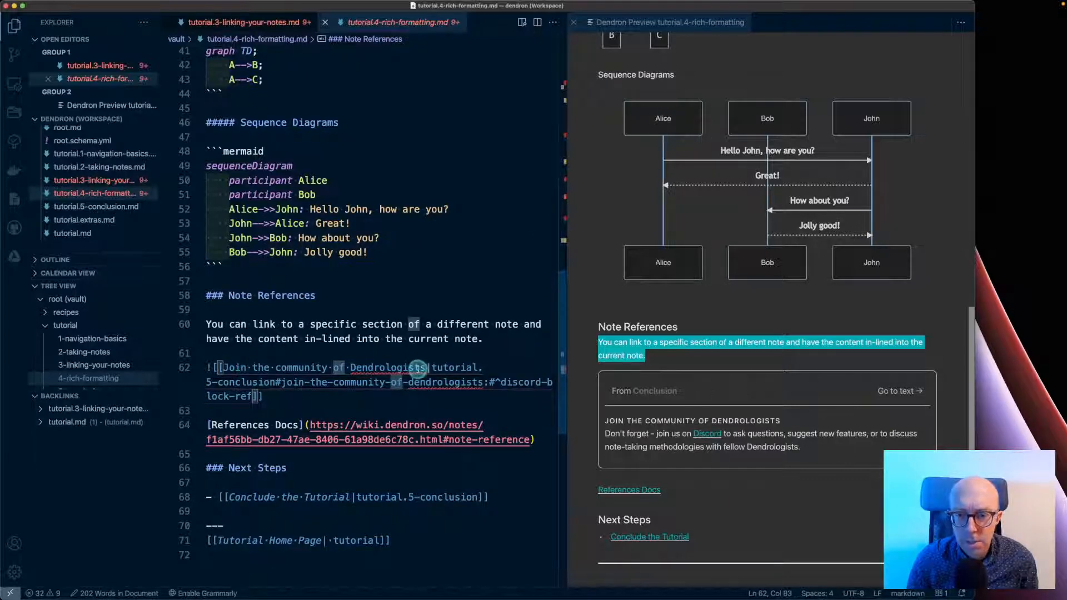
pyautogui.moveTo(417, 368)
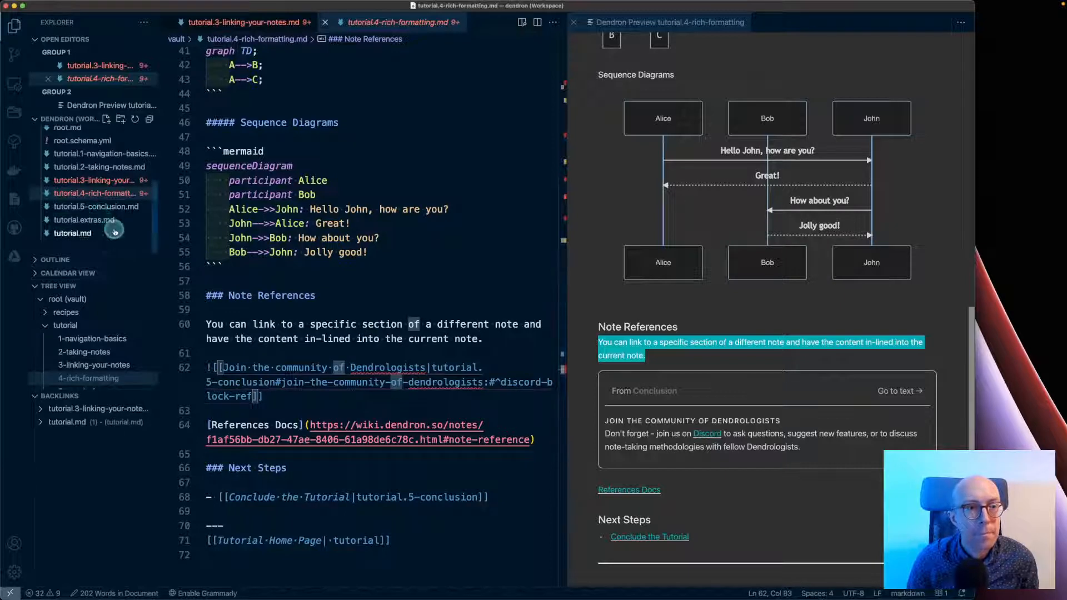
pyautogui.scroll(3, 114, 231)
pyautogui.scroll(2, 114, 232)
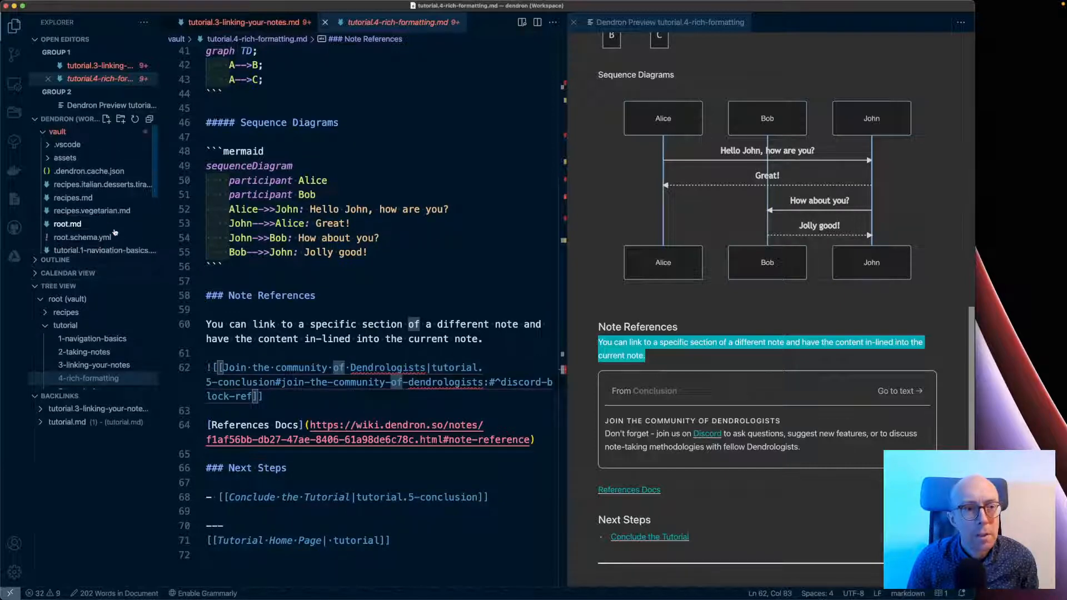
pyautogui.scroll(-4, 115, 232)
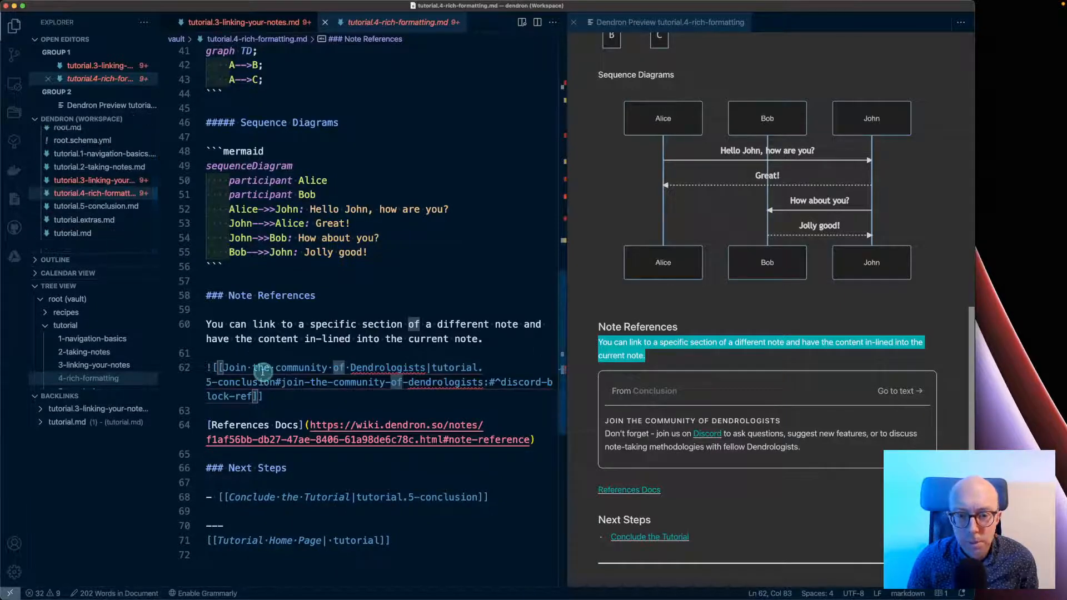
pyautogui.moveTo(262, 371)
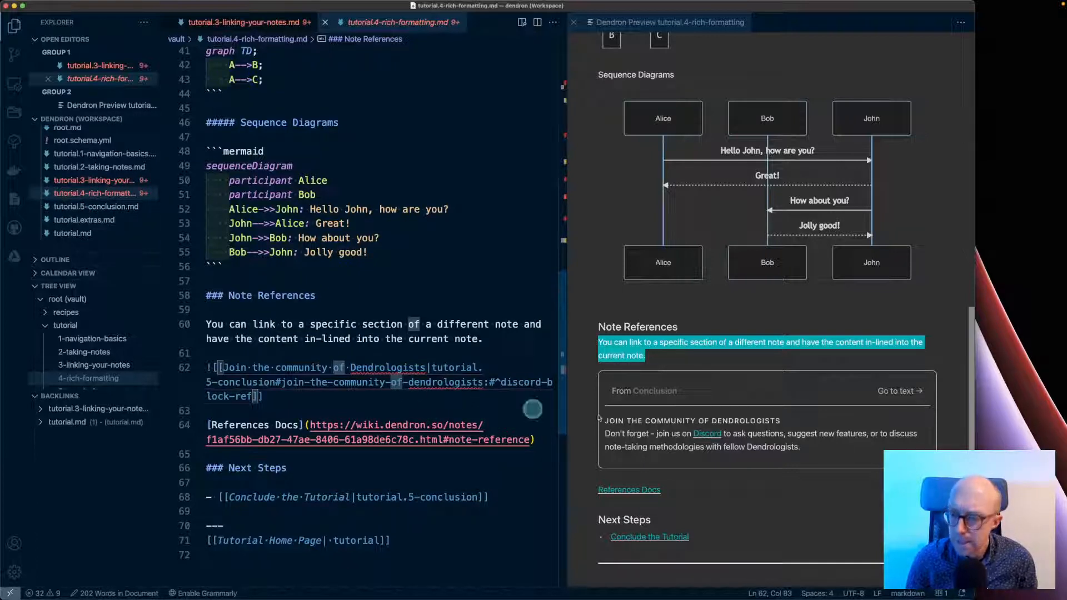
pyautogui.scroll(-1, 698, 427)
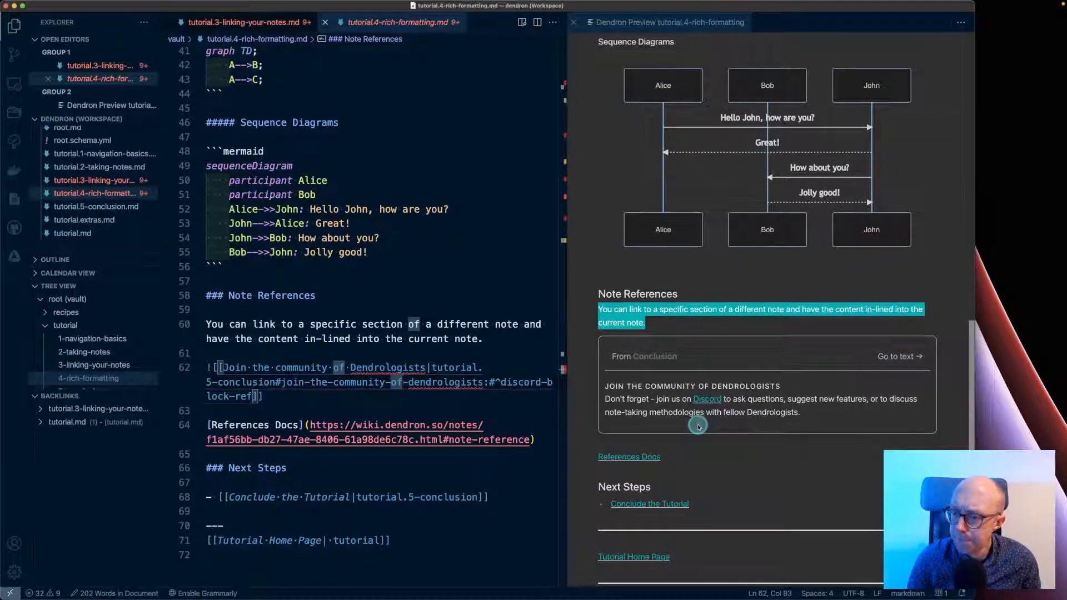
pyautogui.moveTo(492, 383)
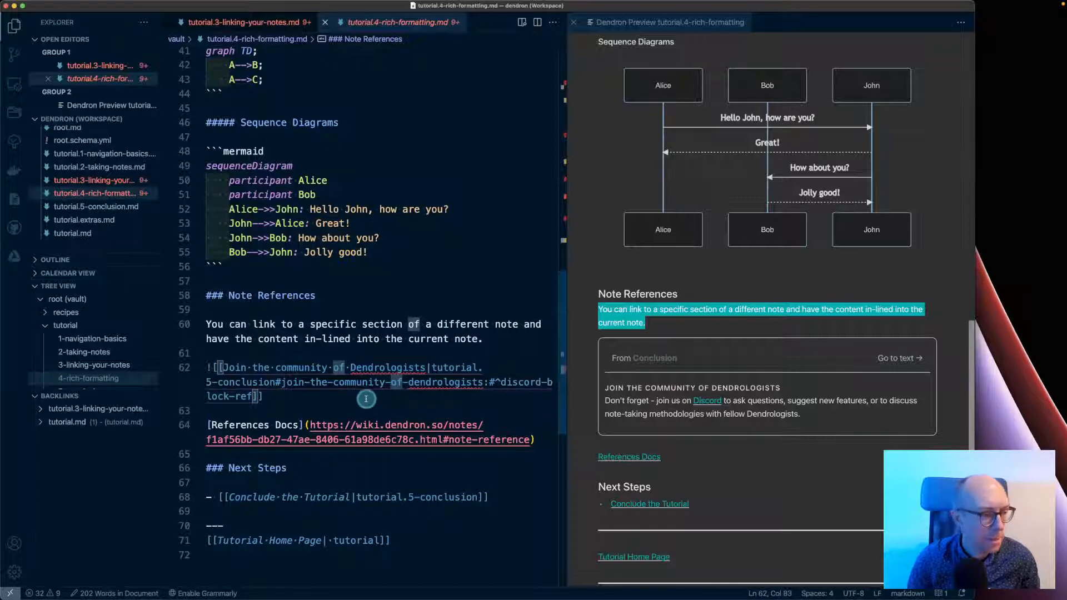
# - Open the Conclusion note through the Conclude the Tutorial link under Next Steps in the Rich Formatting preview
pyautogui.scroll(-1, 804, 401)
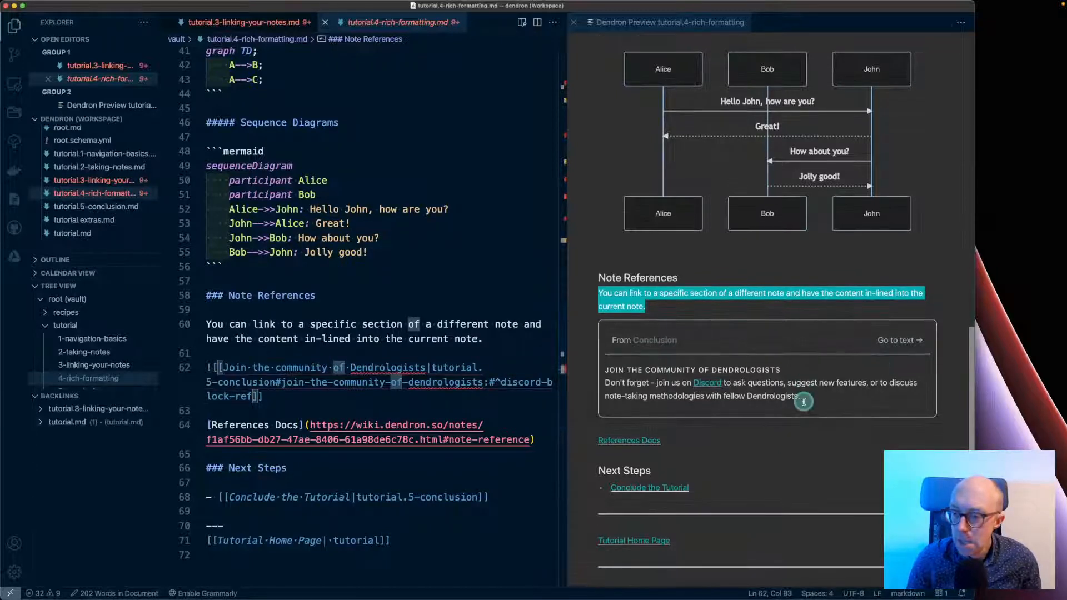
pyautogui.scroll(-2, 803, 401)
pyautogui.scroll(-1, 803, 401)
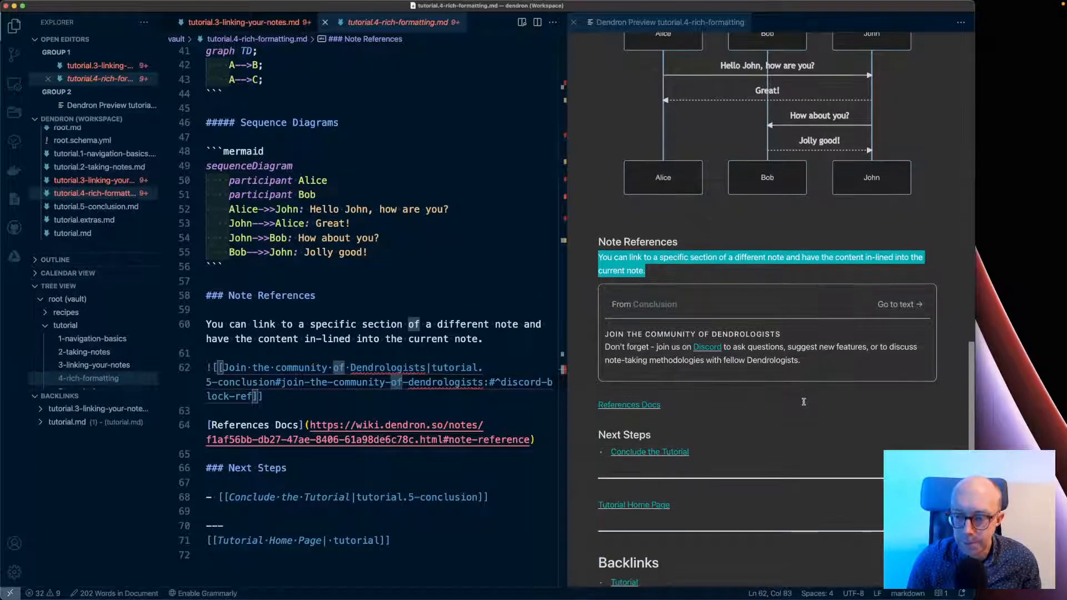
pyautogui.scroll(-2, 727, 421)
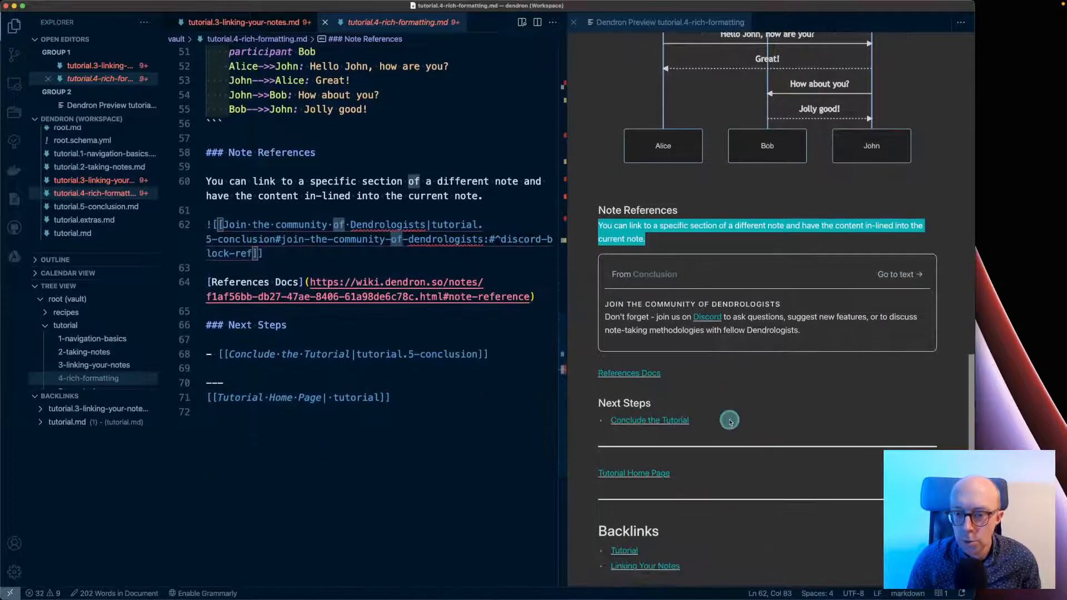
pyautogui.click(652, 423)
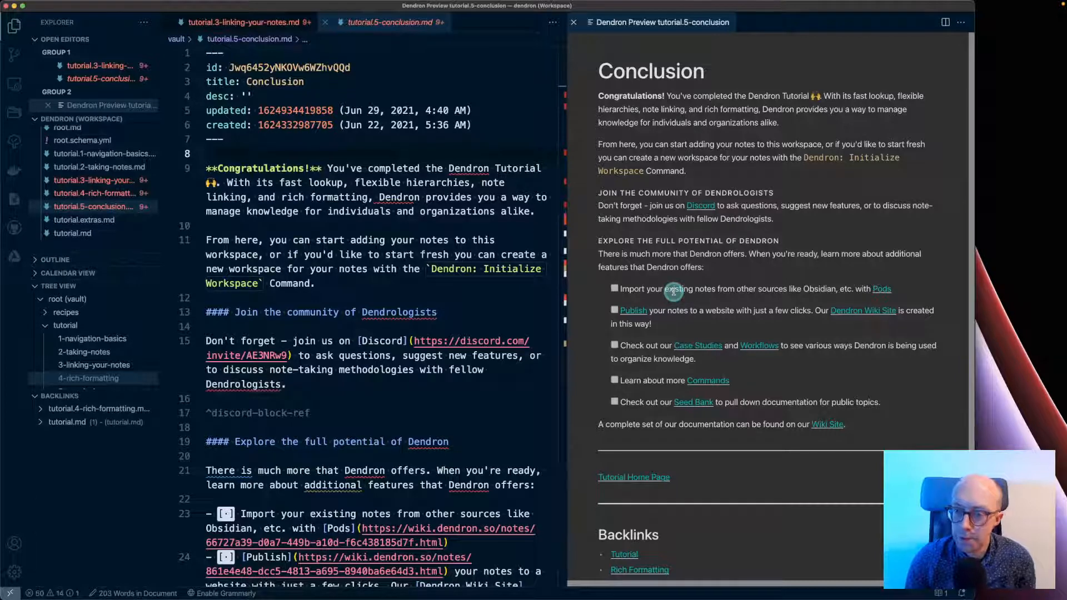
# - Open the Pods wiki page in the browser from the note-import item in the Conclusion preview
pyautogui.press('super+Tab')
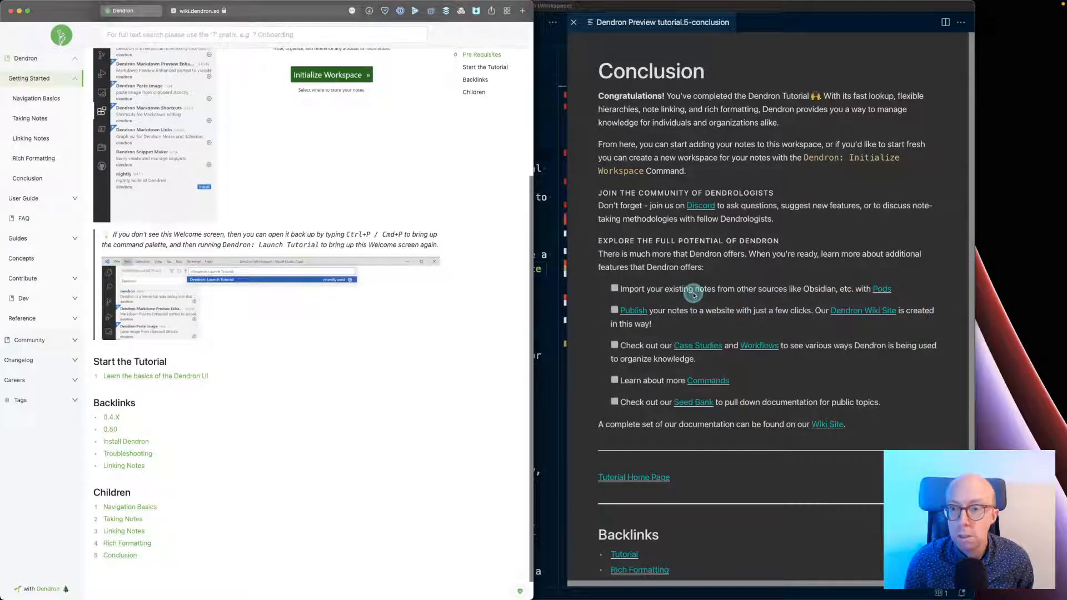
pyautogui.press('super+Tab')
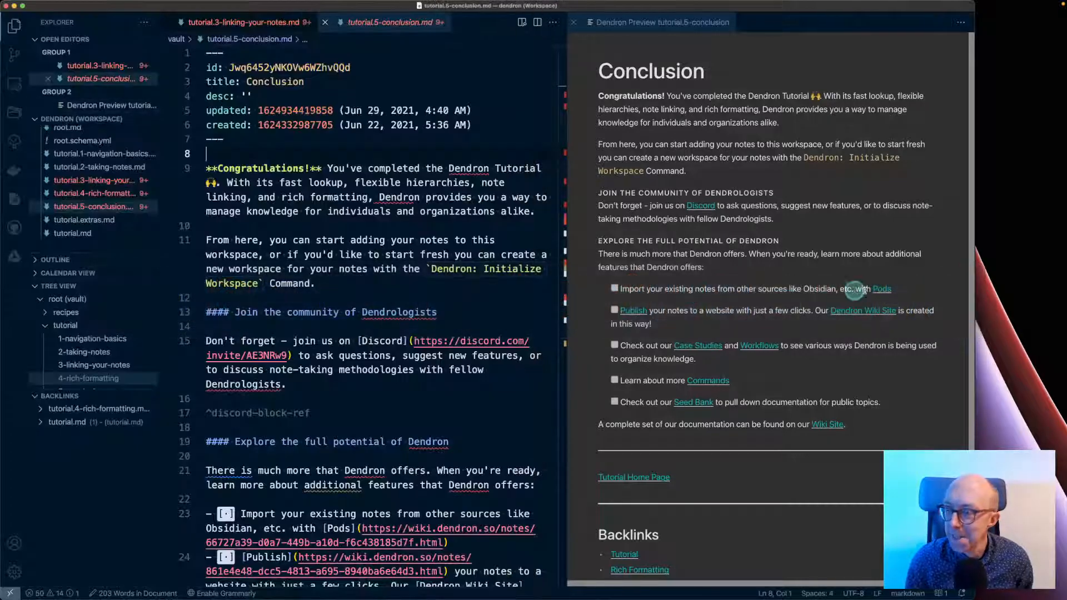
pyautogui.click(878, 290)
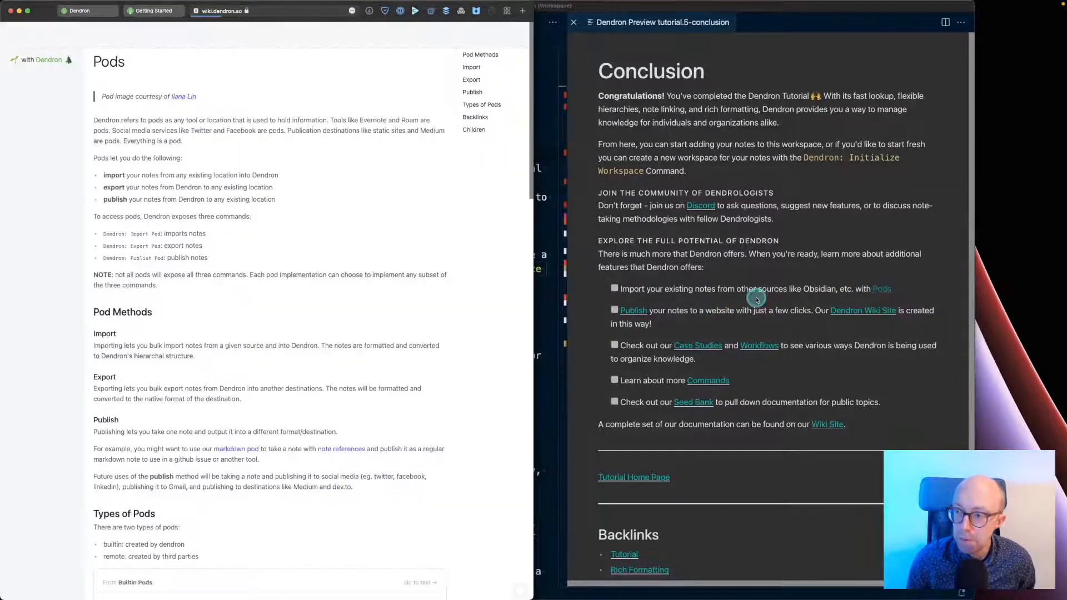
# - Open the Publish, Case Studies, Workflows, Commands and Seed Bank links from the Conclusion note's feature list in the browser
pyautogui.click(756, 299)
pyautogui.click(632, 310)
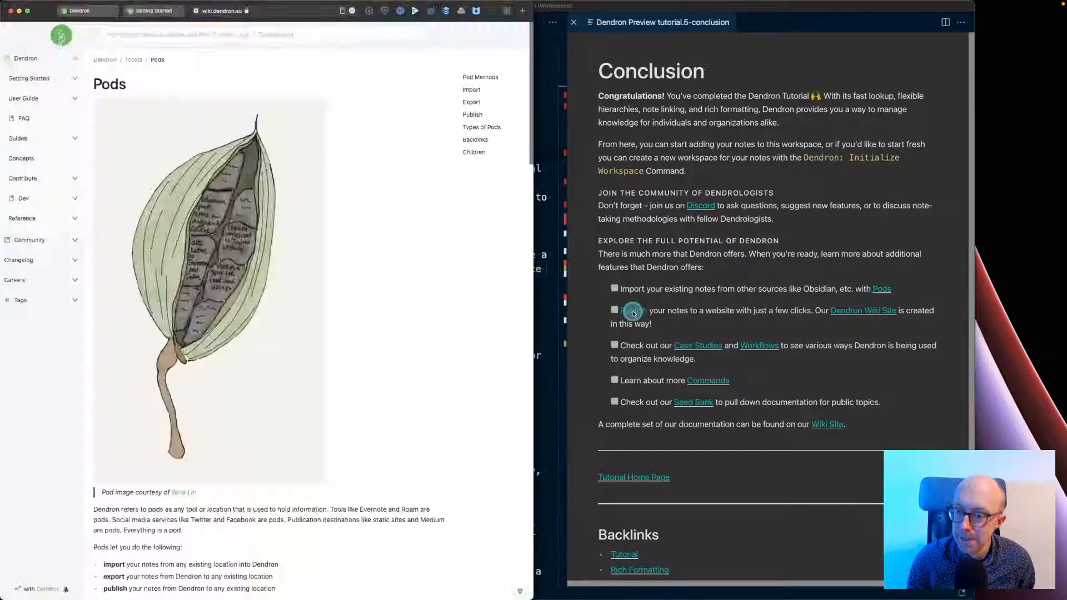
pyautogui.click(745, 328)
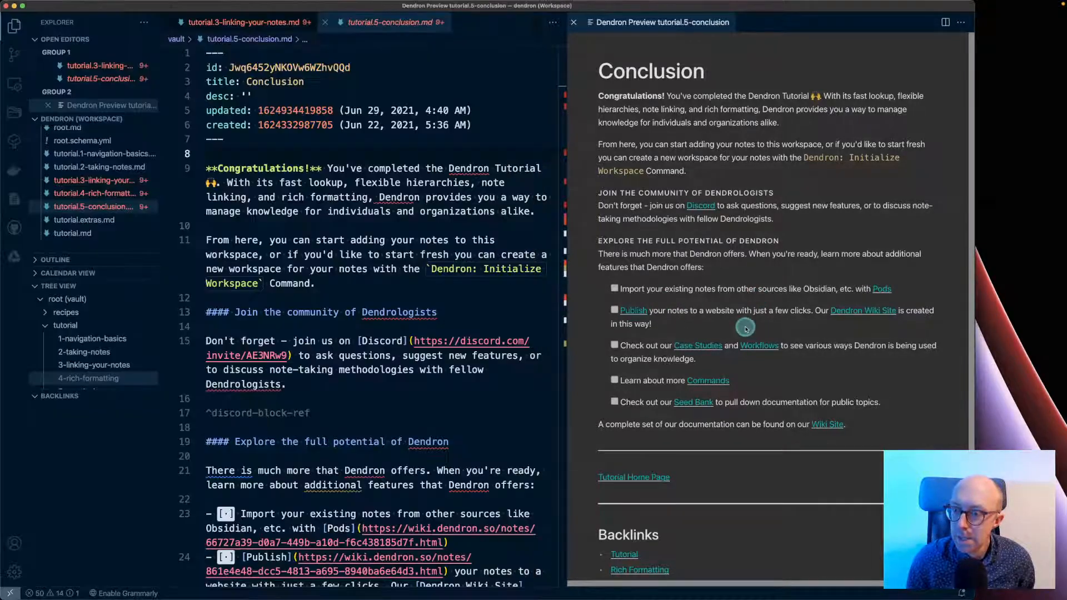
pyautogui.click(706, 346)
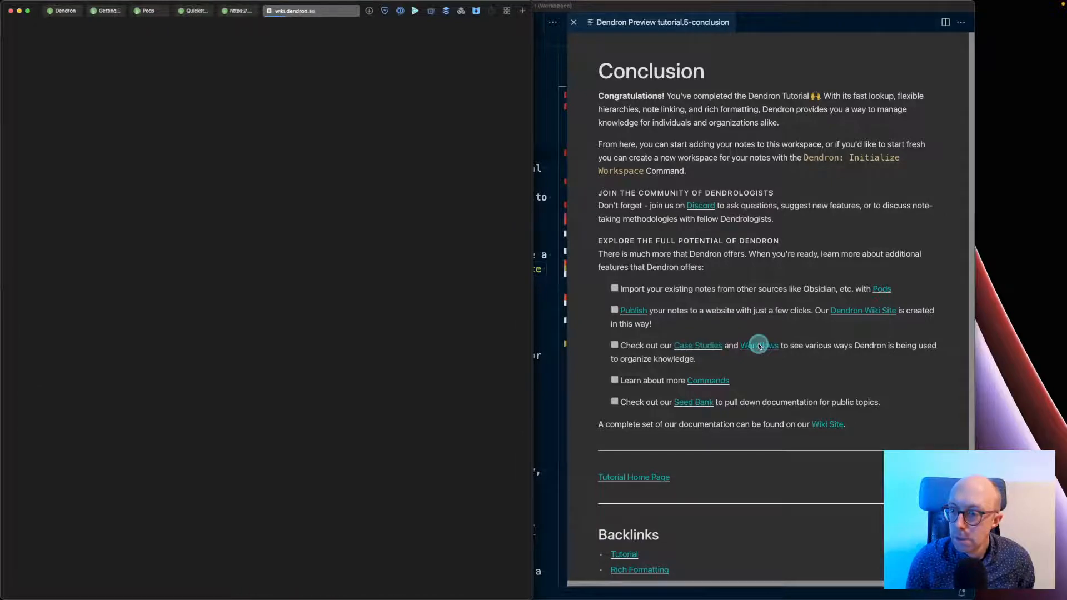
pyautogui.click(752, 375)
pyautogui.click(706, 380)
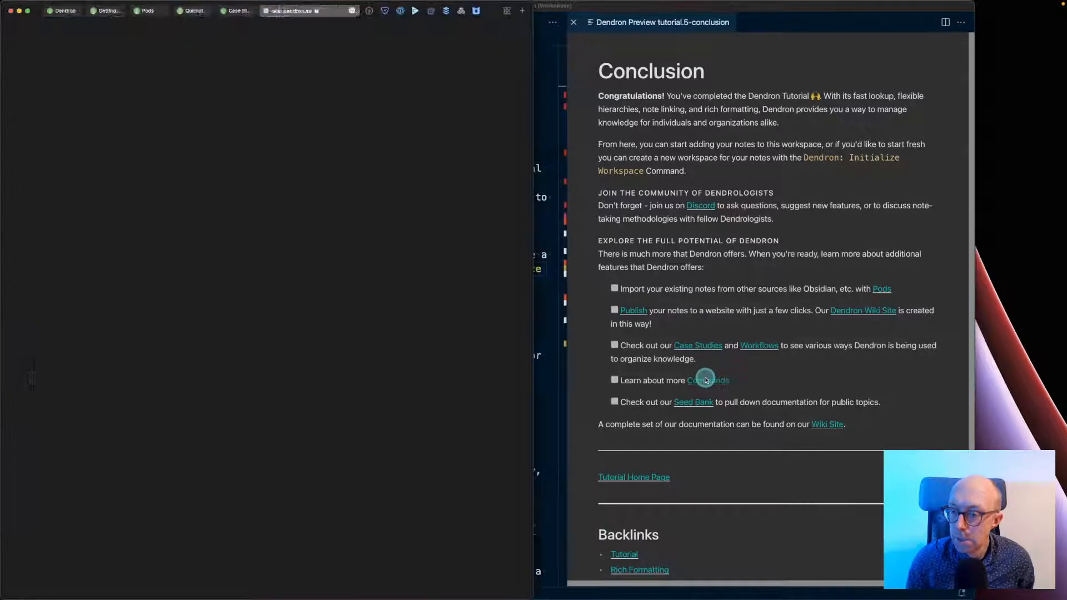
pyautogui.click(689, 404)
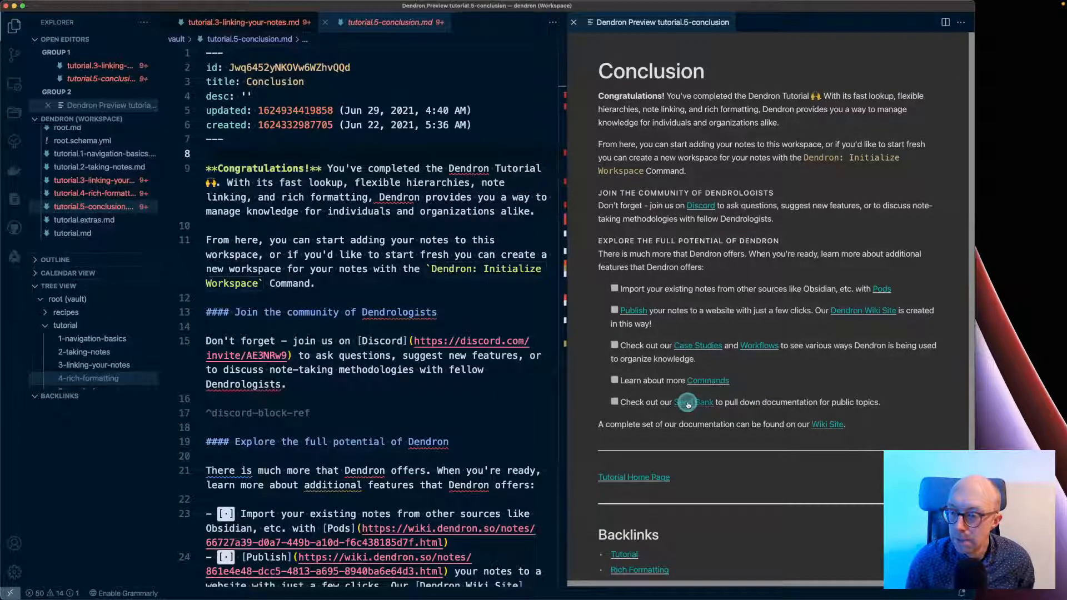
pyautogui.click(688, 404)
pyautogui.click(801, 390)
# - Open the Tutorial Home Page note linked near the end of the Conclusion note and look over its tutorial steps and child notes
pyautogui.click(656, 364)
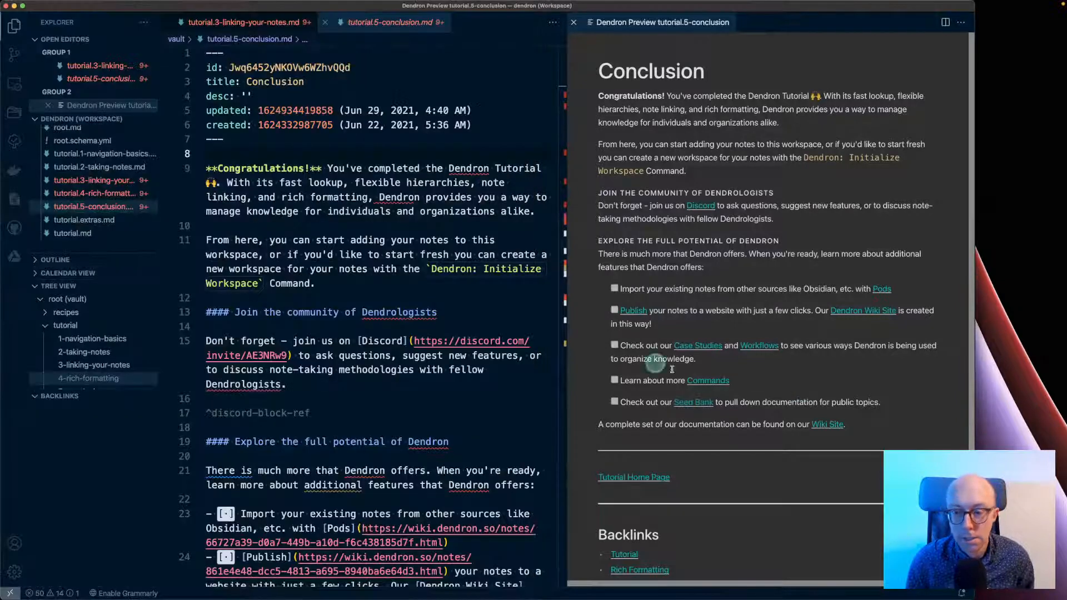
pyautogui.scroll(-5, 671, 369)
pyautogui.click(644, 389)
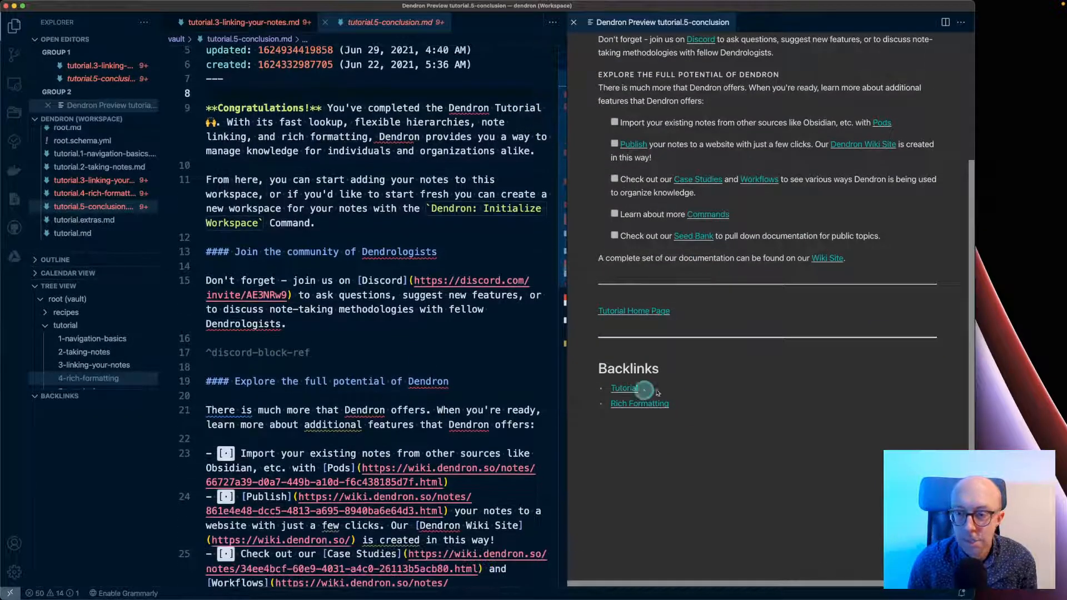
pyautogui.click(645, 311)
pyautogui.click(644, 310)
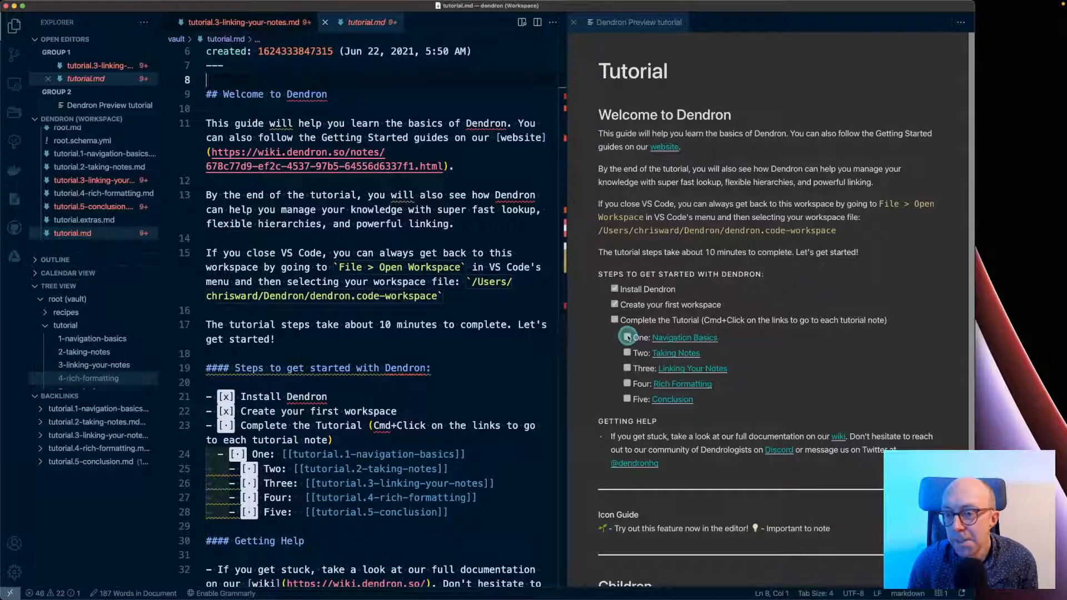
pyautogui.scroll(-5, 629, 342)
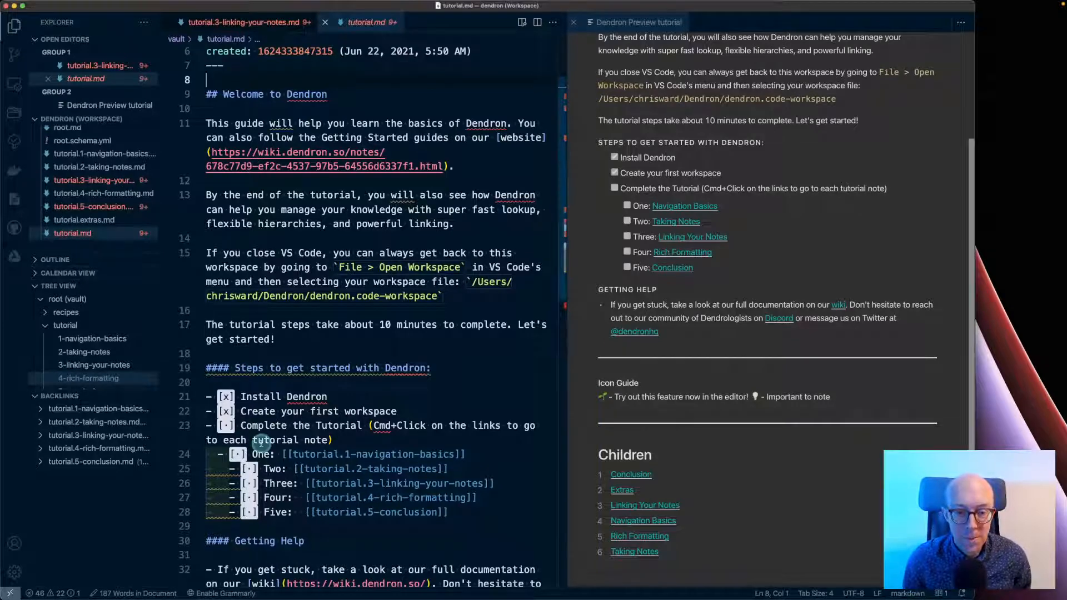
pyautogui.moveTo(294, 452)
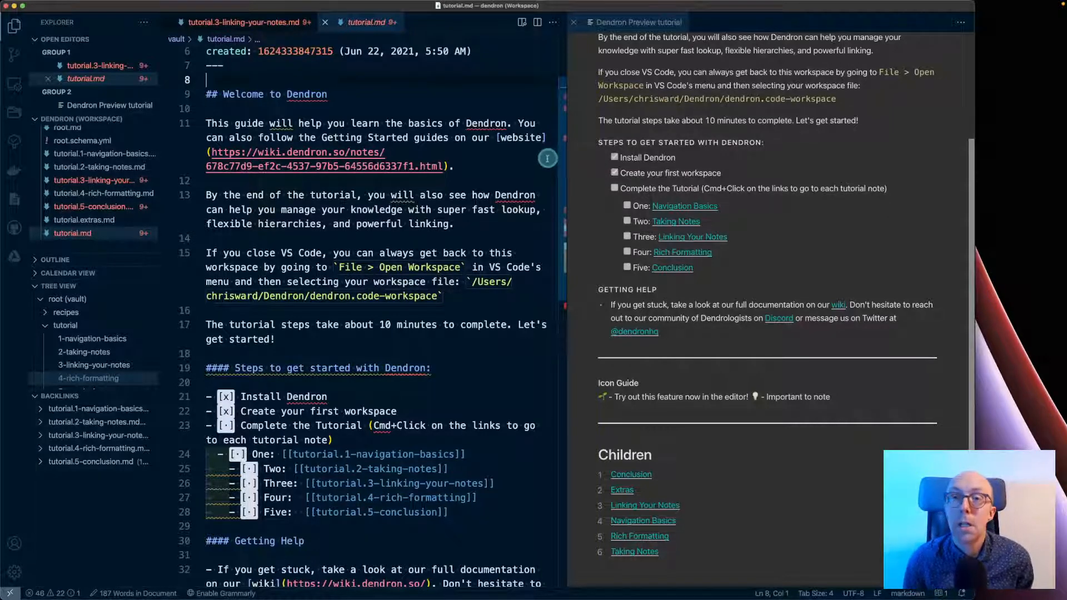
# - Close the Dendron preview, fit the editor window to the right half of the screen, and switch to the browser beside it
pyautogui.click(573, 22)
pyautogui.hotkey('ctrl', 'alt', 'Right')
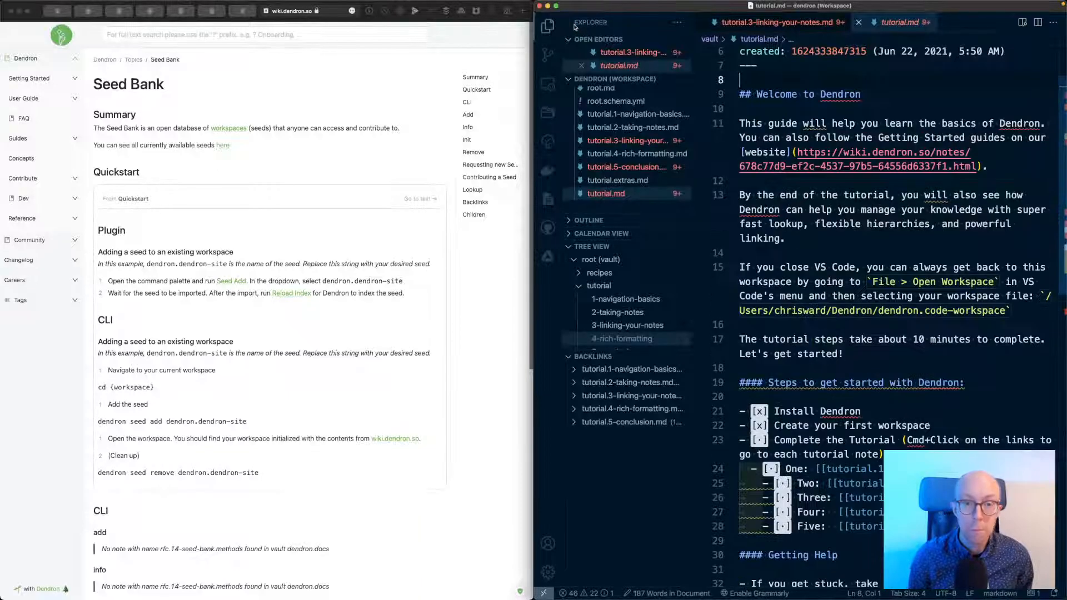
pyautogui.click(357, 82)
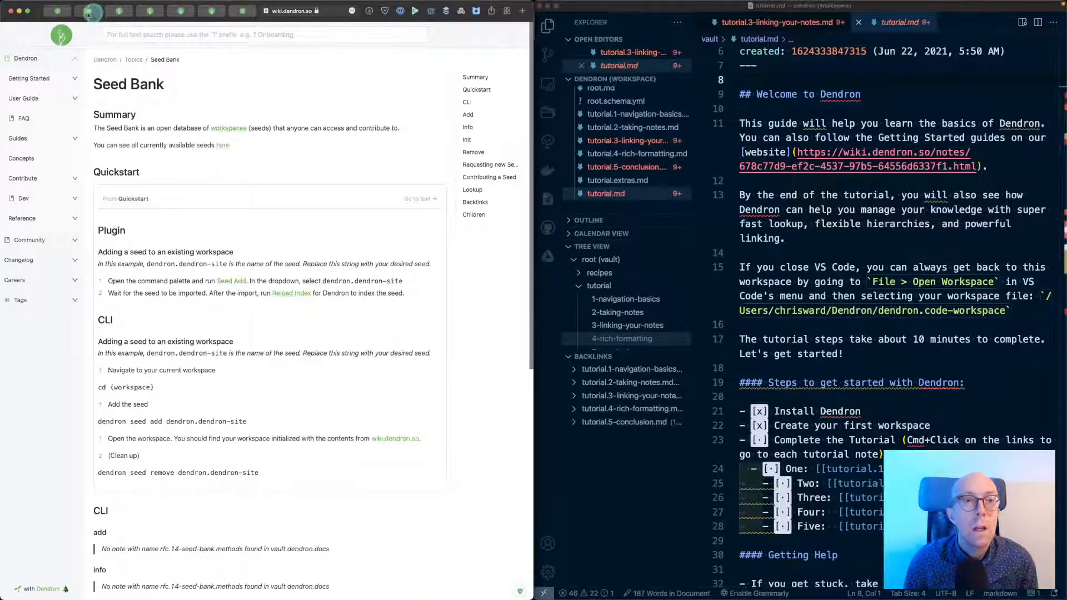
# - Look through the opened Dendron wiki pages, including Case Studies, Quickstart and Getting Started, and bring up the Pods page
pyautogui.click(212, 13)
pyautogui.click(184, 12)
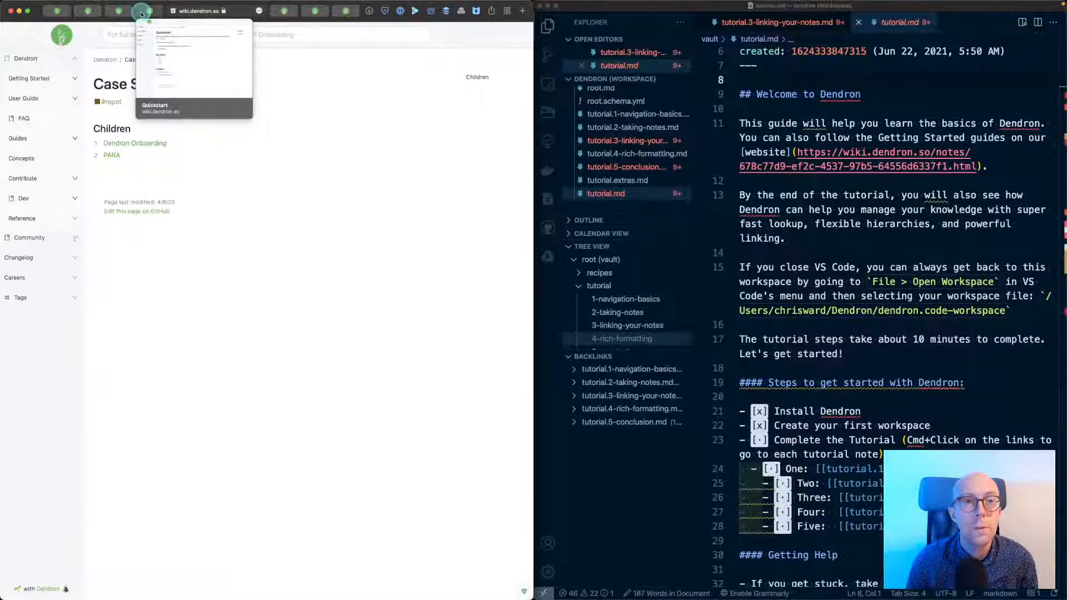
pyautogui.click(141, 12)
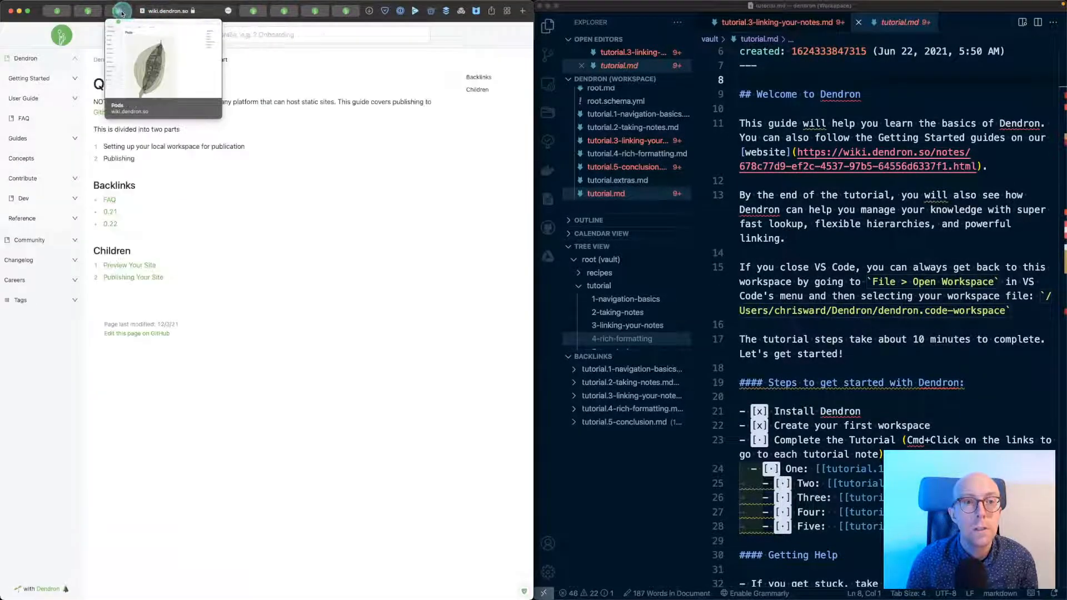
pyautogui.click(122, 12)
pyautogui.click(87, 11)
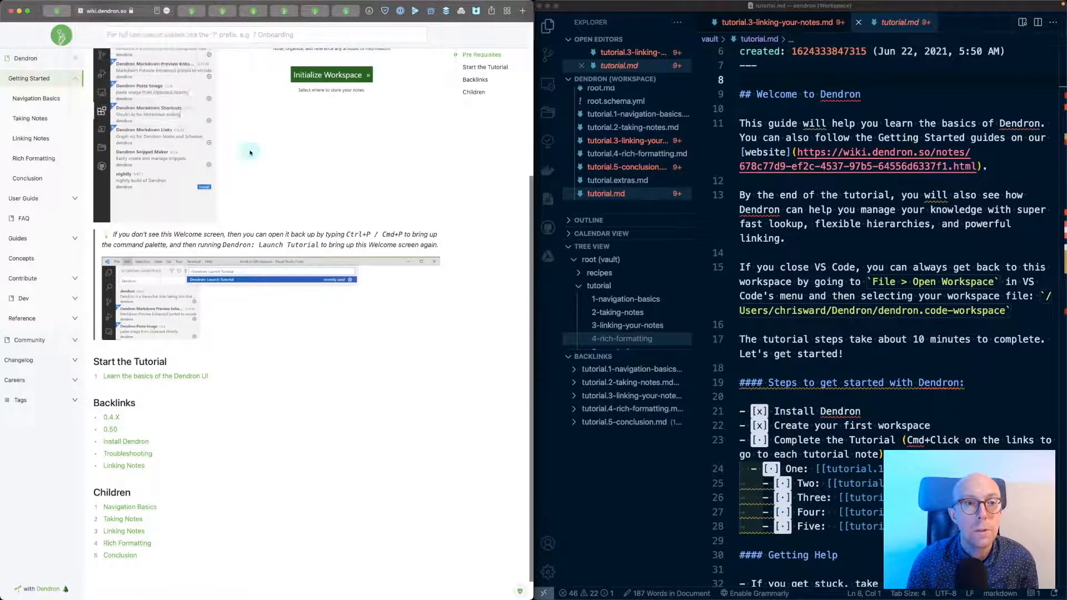
pyautogui.click(189, 12)
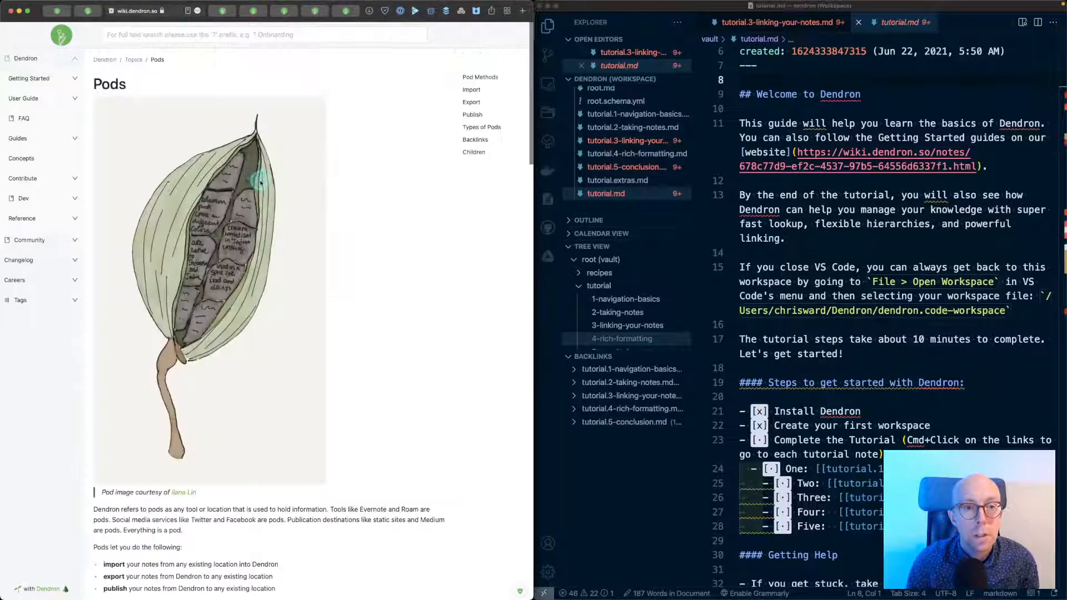
# - Read the Pods page's introduction, pod commands and Pod Methods section, highlighting the definition paragraph and the import bullet
pyautogui.scroll(-4, 261, 182)
pyautogui.scroll(-5, 261, 182)
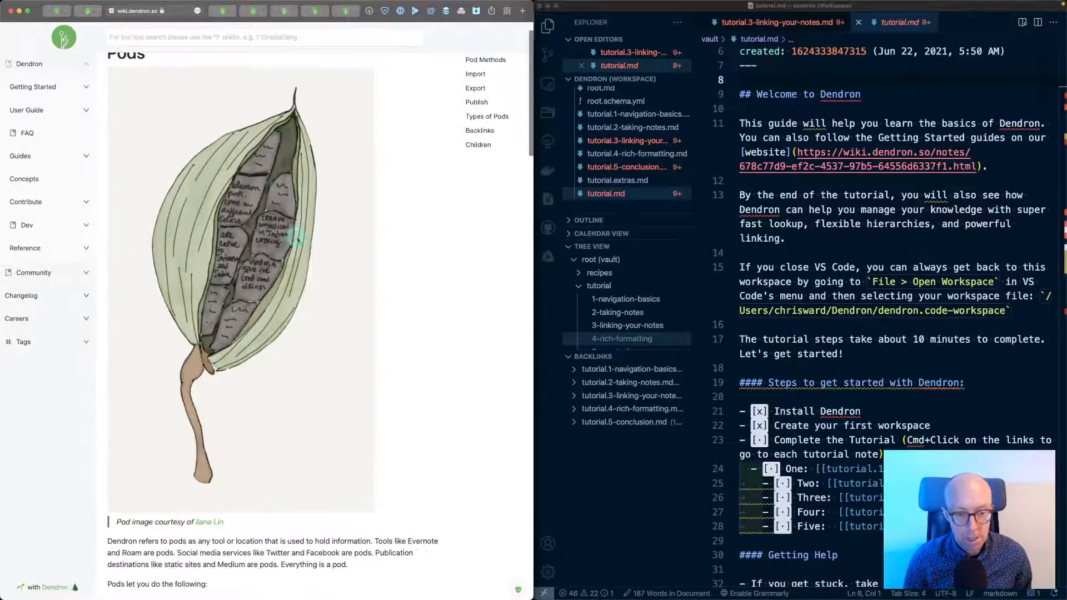
pyautogui.scroll(-3, 298, 240)
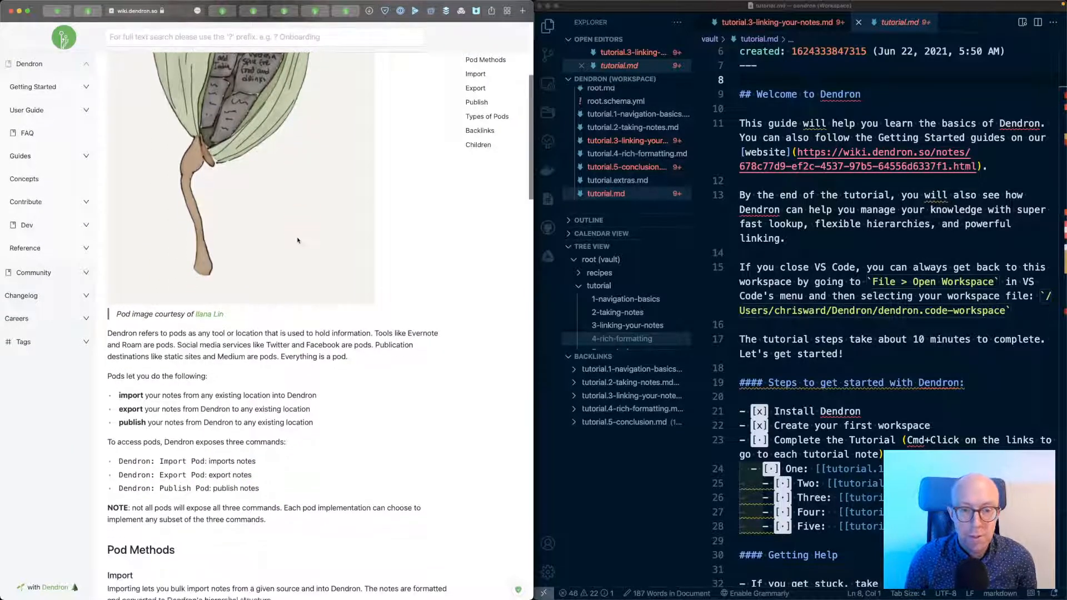
pyautogui.scroll(-4, 298, 240)
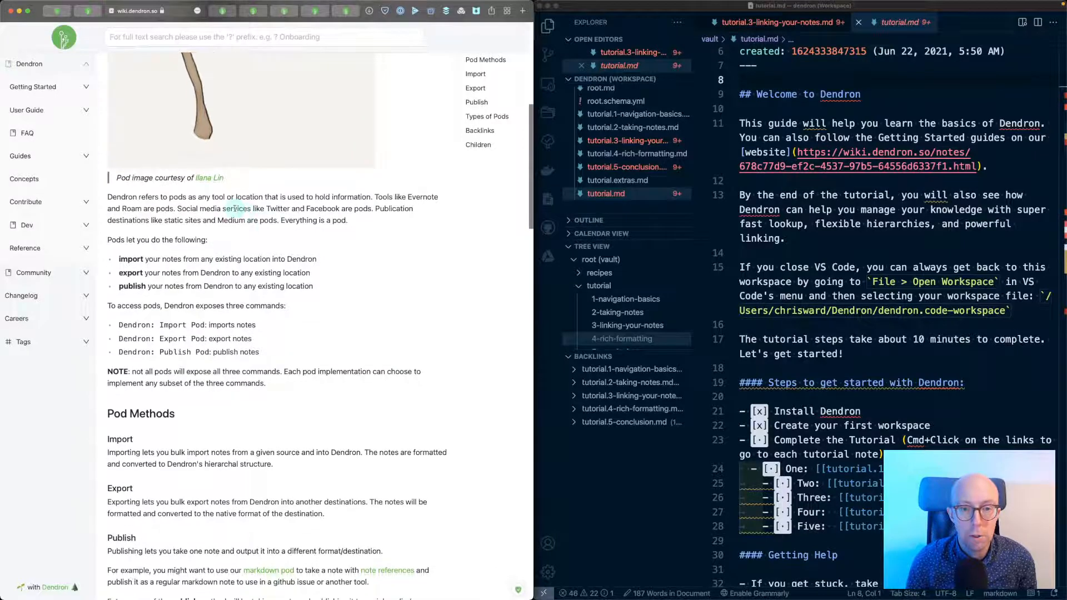
pyautogui.tripleClick(234, 209)
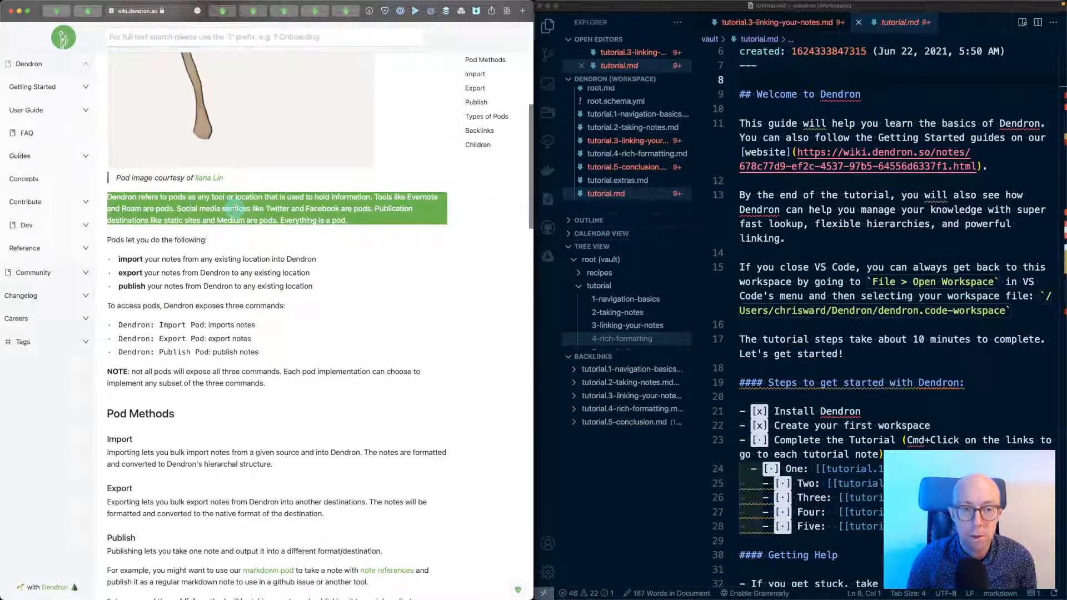
pyautogui.click(234, 209)
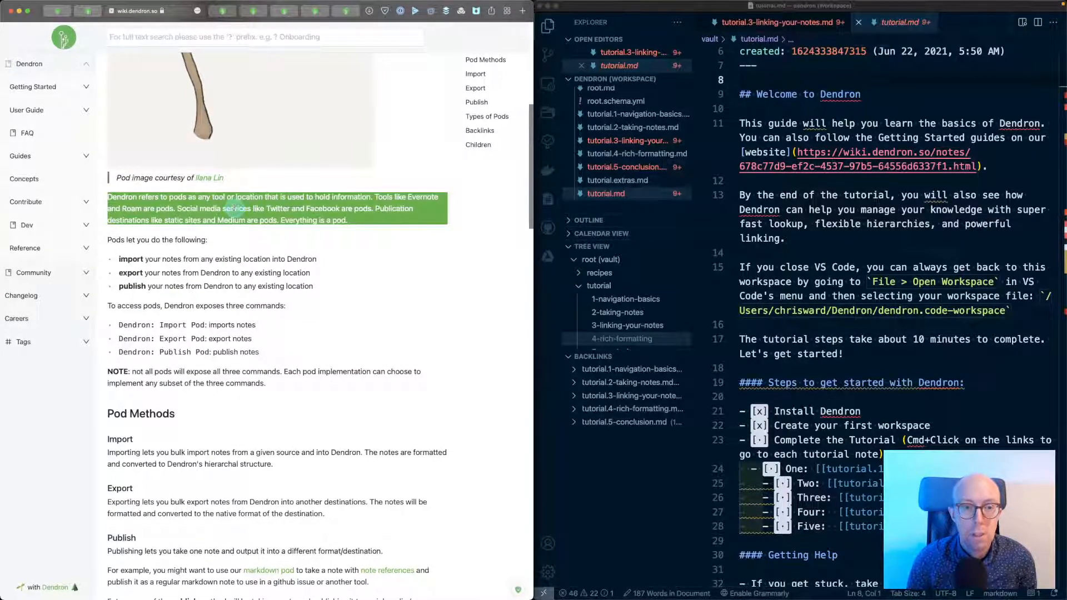
pyautogui.tripleClick(184, 259)
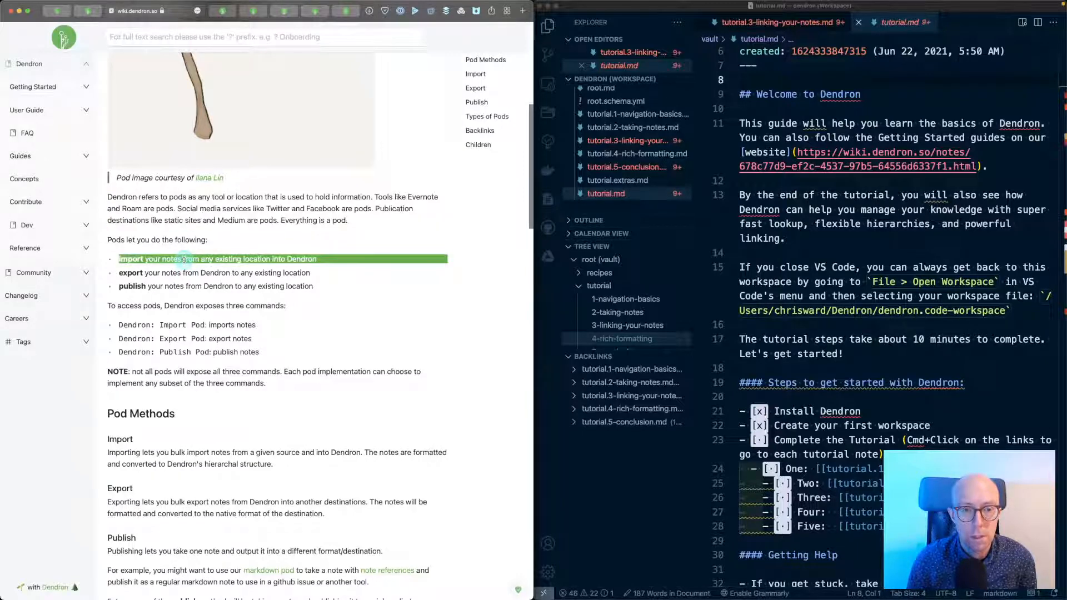
pyautogui.scroll(-2, 185, 261)
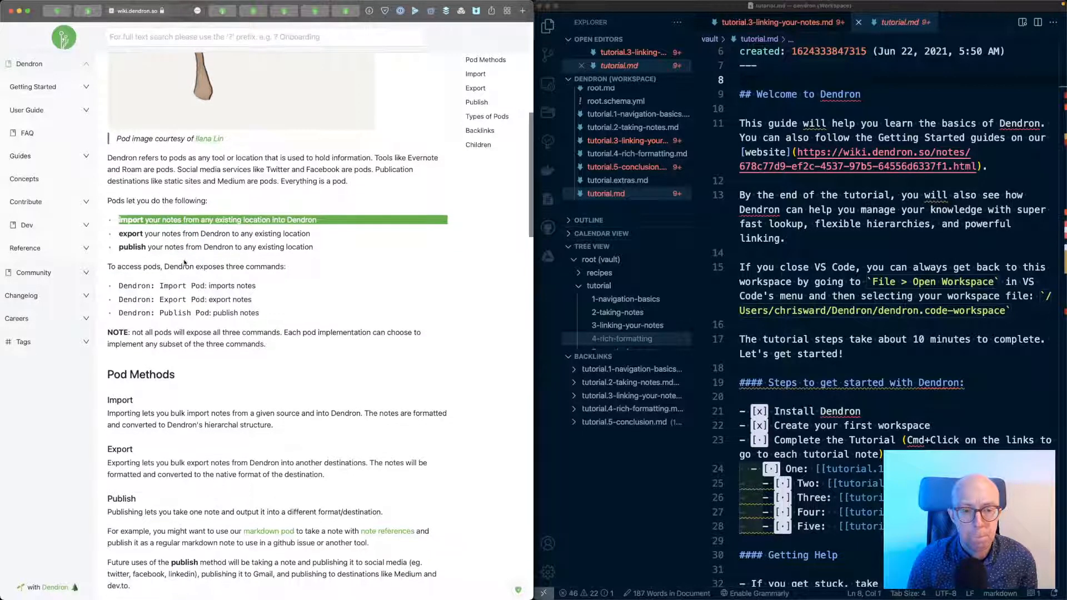
pyautogui.scroll(-4, 184, 262)
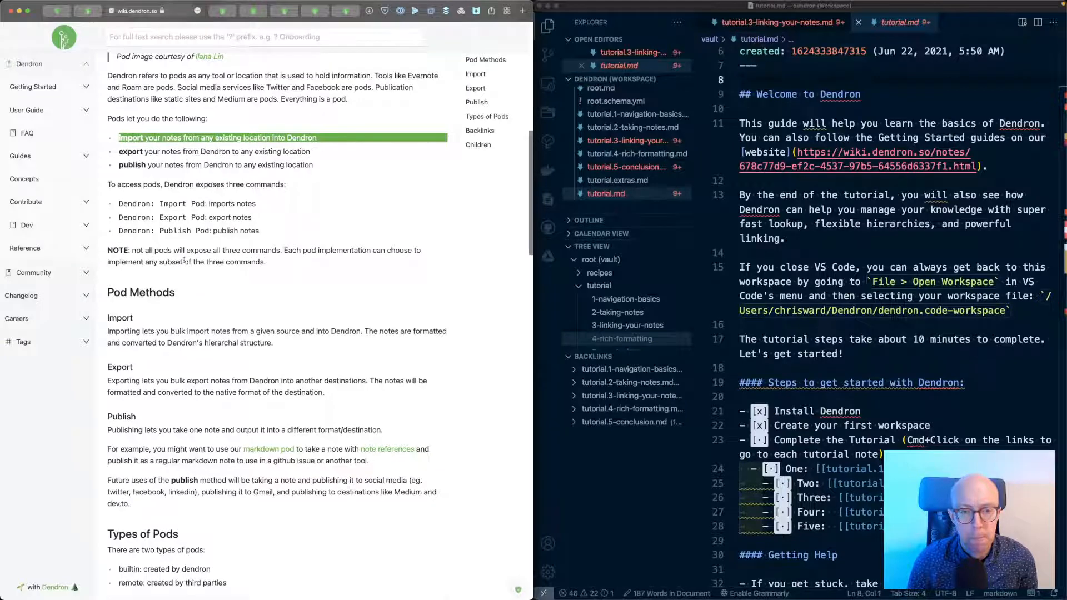
pyautogui.scroll(-1, 183, 260)
pyautogui.scroll(-3, 184, 262)
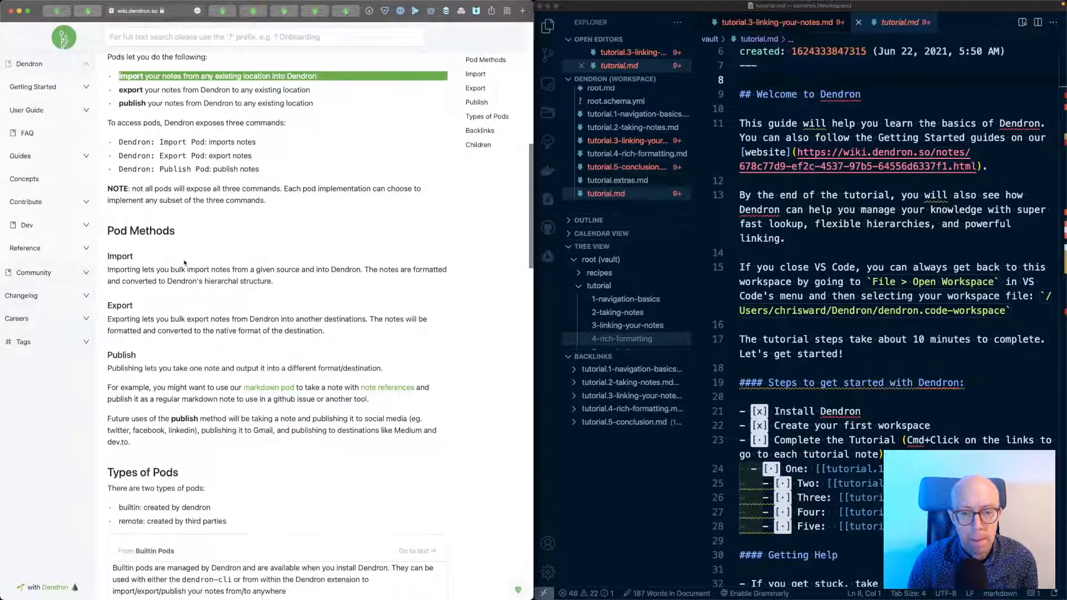
pyautogui.scroll(4, 184, 261)
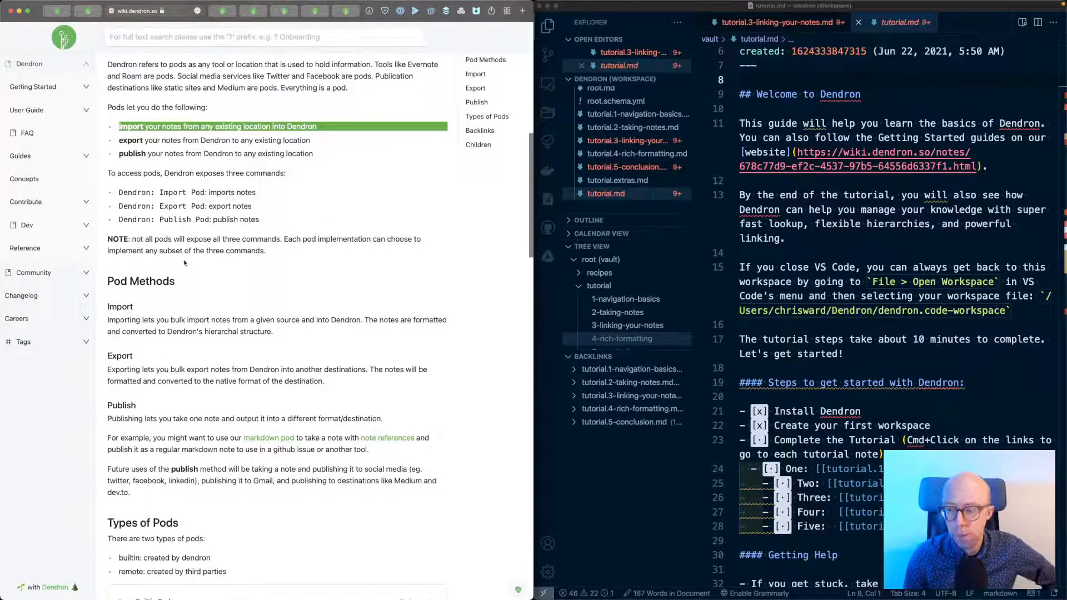
pyautogui.scroll(-1, 184, 263)
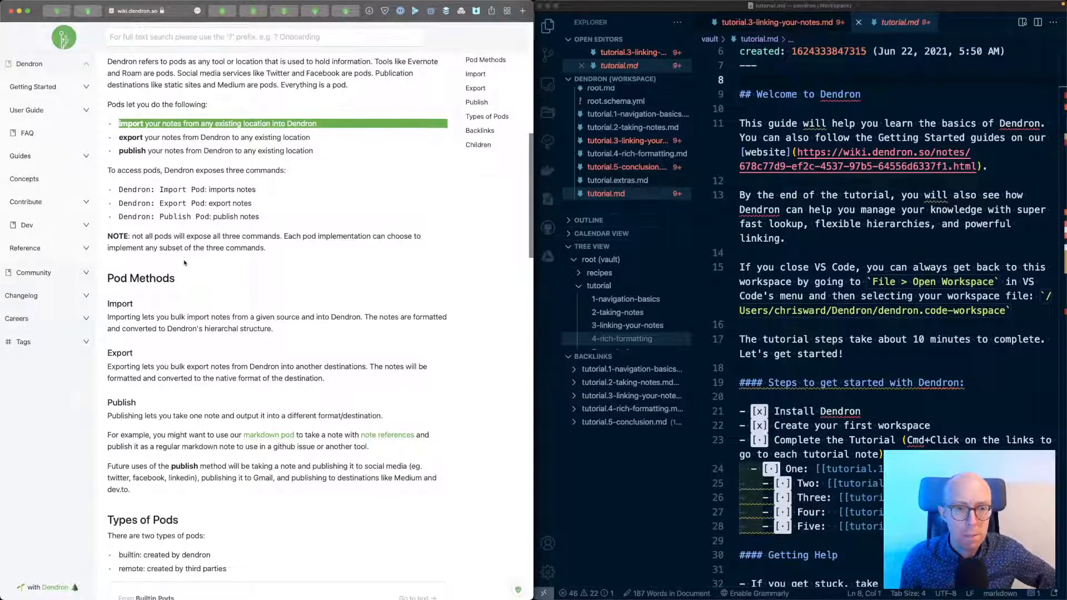
# - Examine the Pods page's pod types, from the built-in JSON and Markdown pods to experimental and custom pods, and its Backlinks and Children lists
pyautogui.scroll(-5, 185, 263)
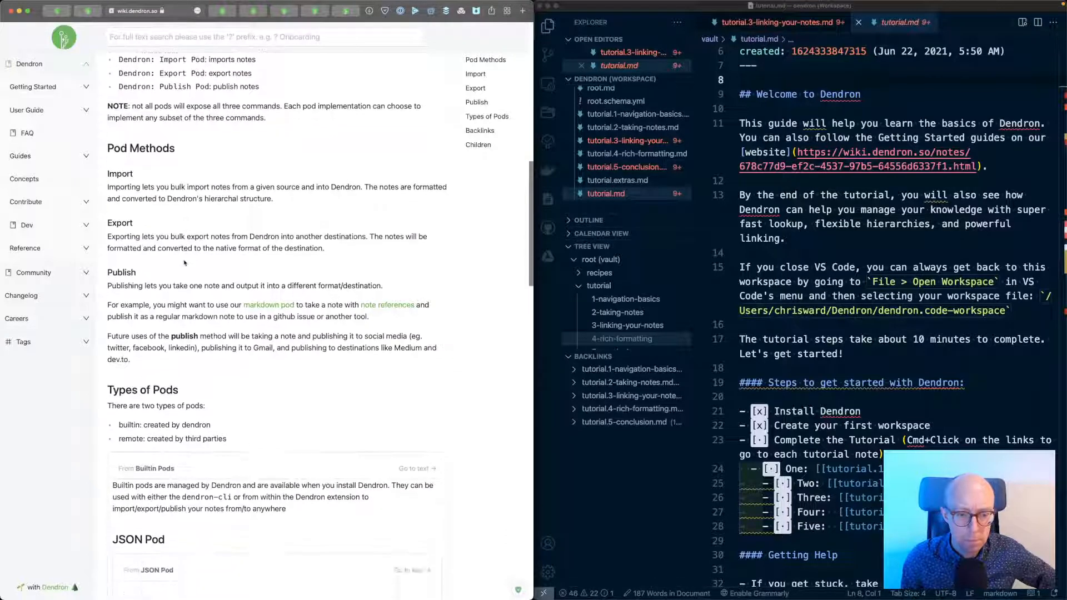
pyautogui.scroll(-2, 184, 263)
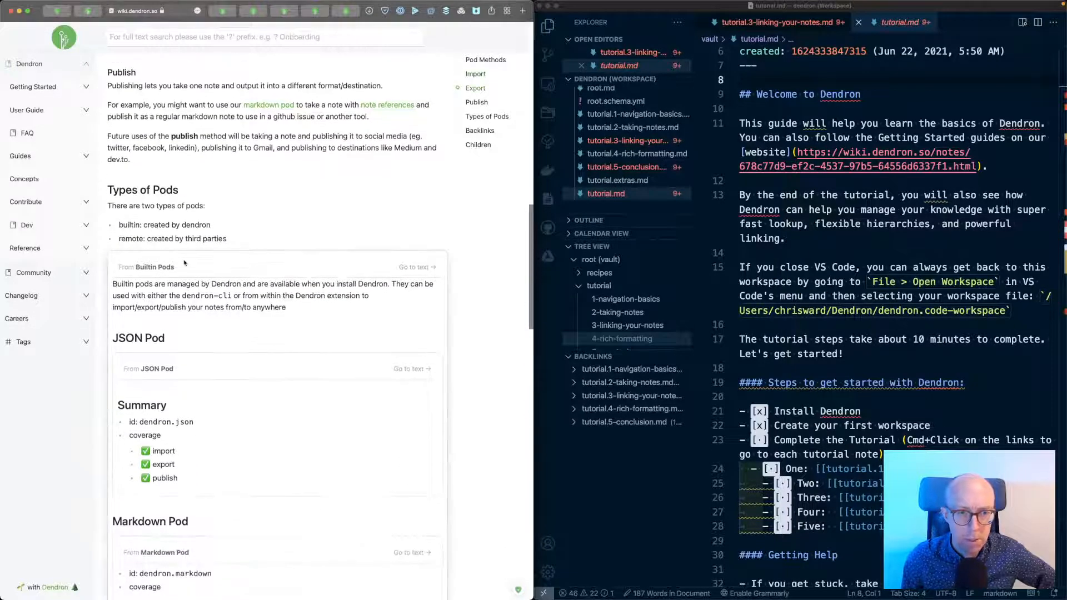
pyautogui.scroll(-6, 184, 263)
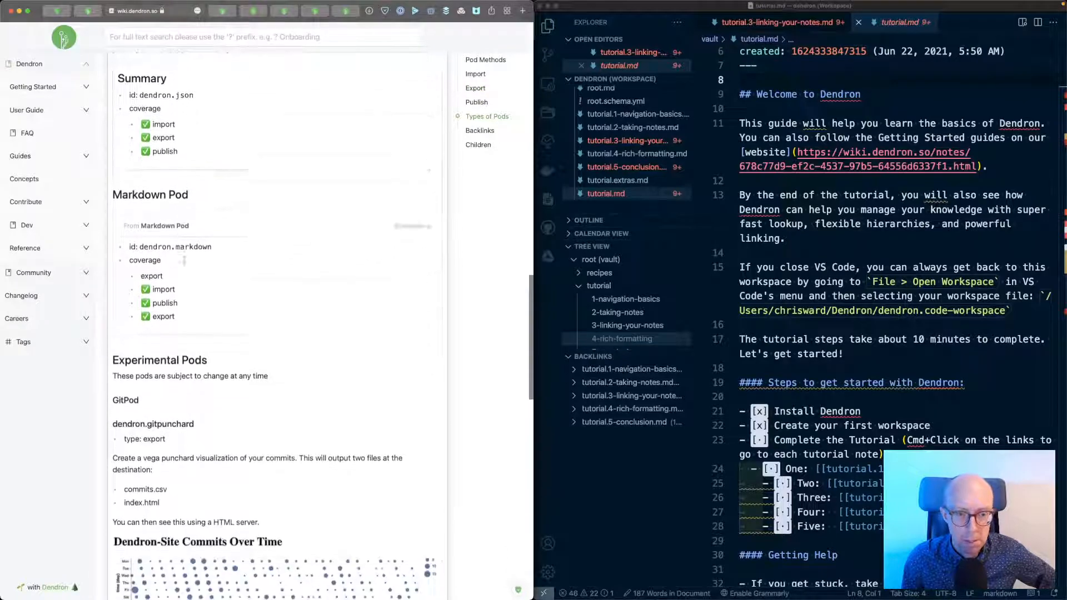
pyautogui.scroll(-4, 185, 262)
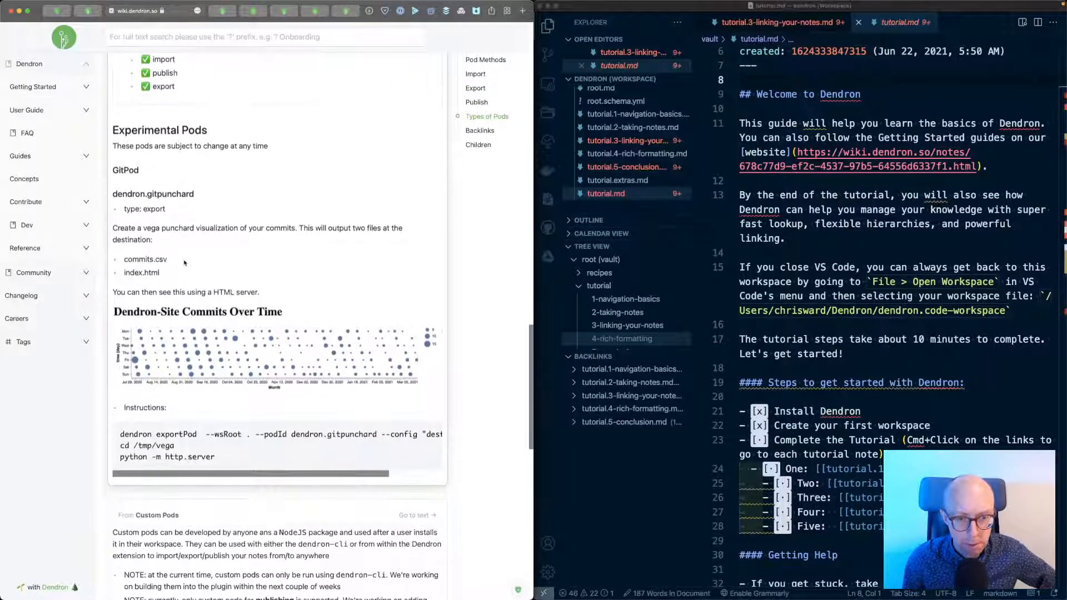
pyautogui.scroll(-6, 184, 263)
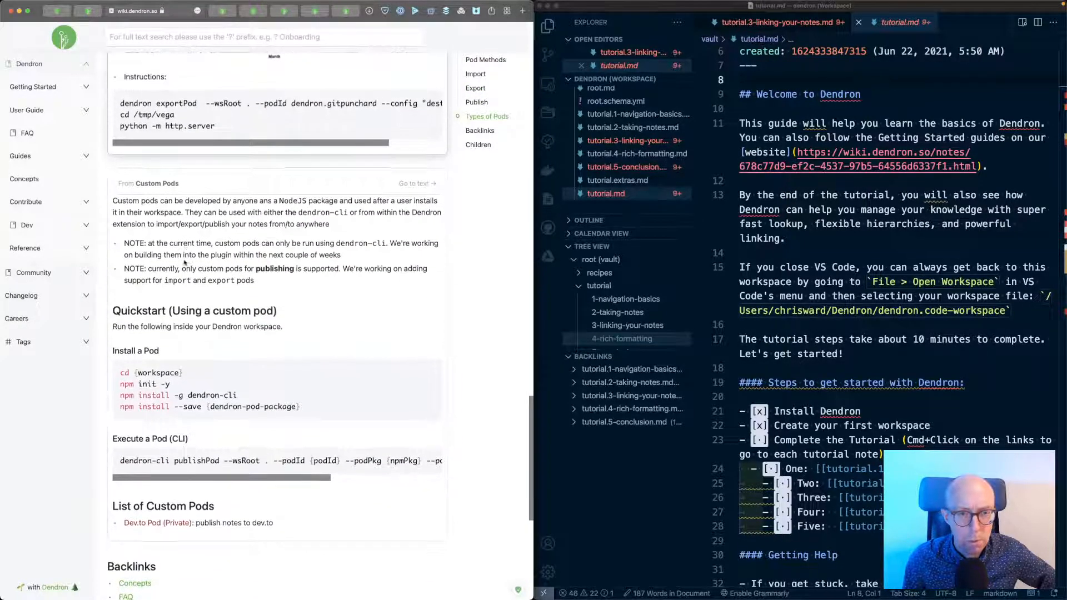
pyautogui.scroll(-1, 184, 263)
pyautogui.scroll(1, 184, 259)
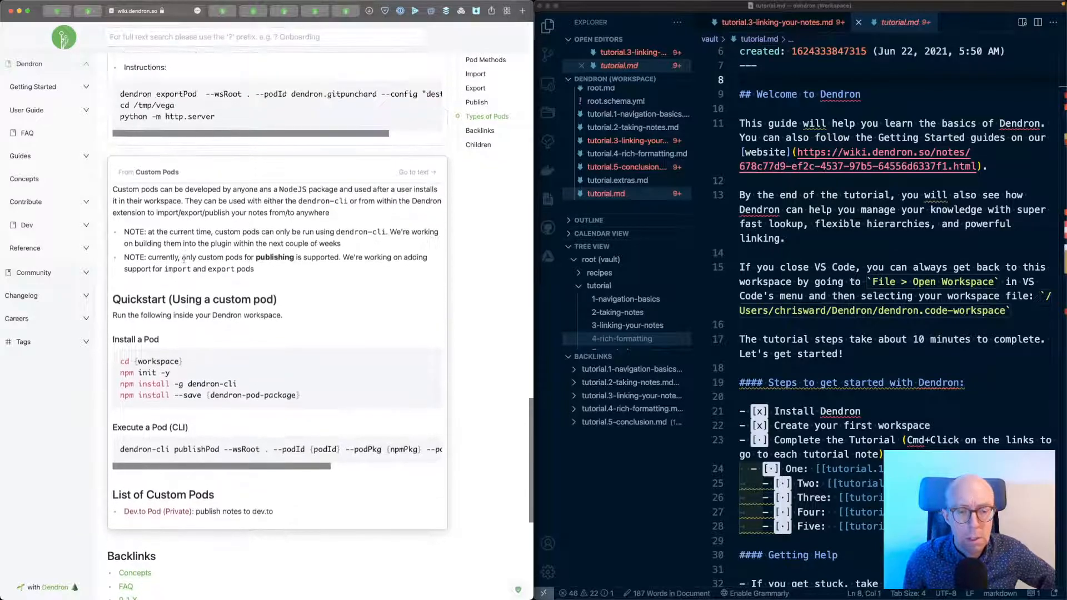
pyautogui.scroll(-4, 183, 259)
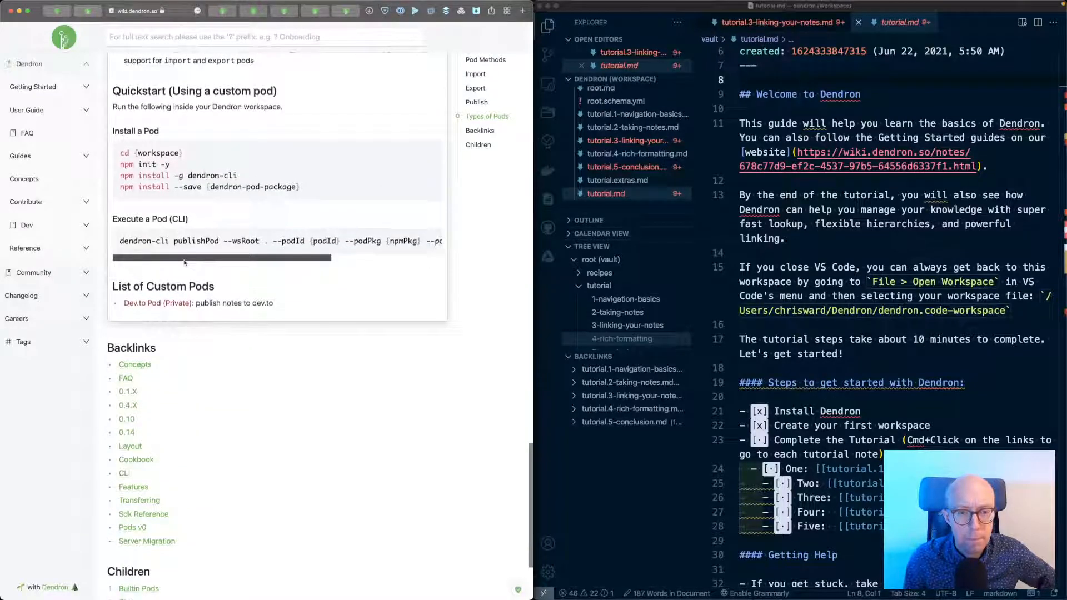
pyautogui.scroll(-1, 195, 270)
pyautogui.scroll(-2, 233, 288)
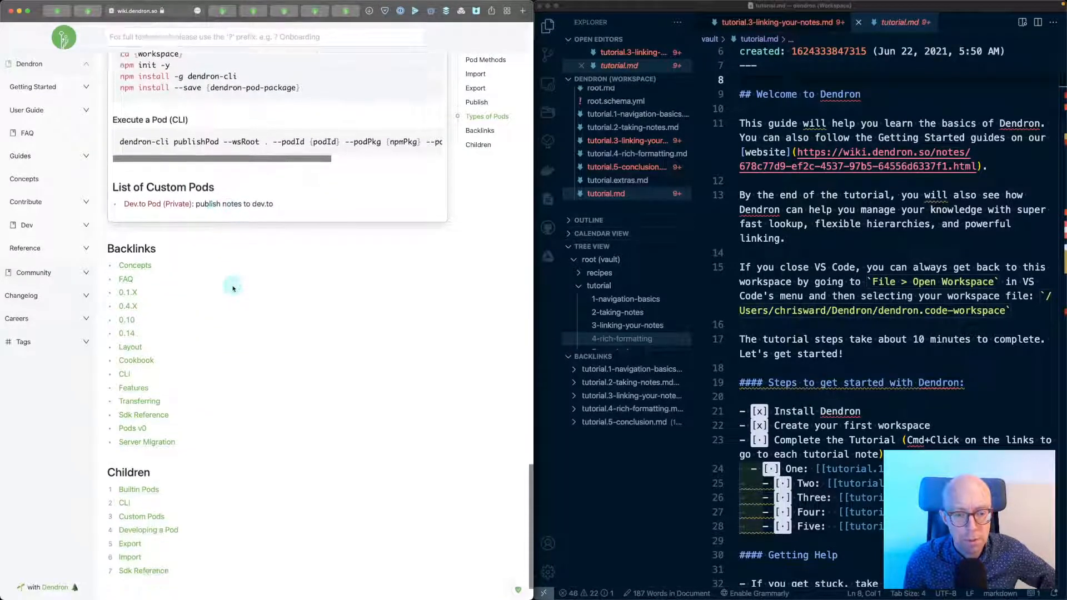
# - Go back over the Pods page, highlighting the definition paragraph and examining the pod methods, builtin and experimental pods, and the custom pods quickstart
pyautogui.scroll(8, 233, 288)
pyautogui.scroll(15, 233, 288)
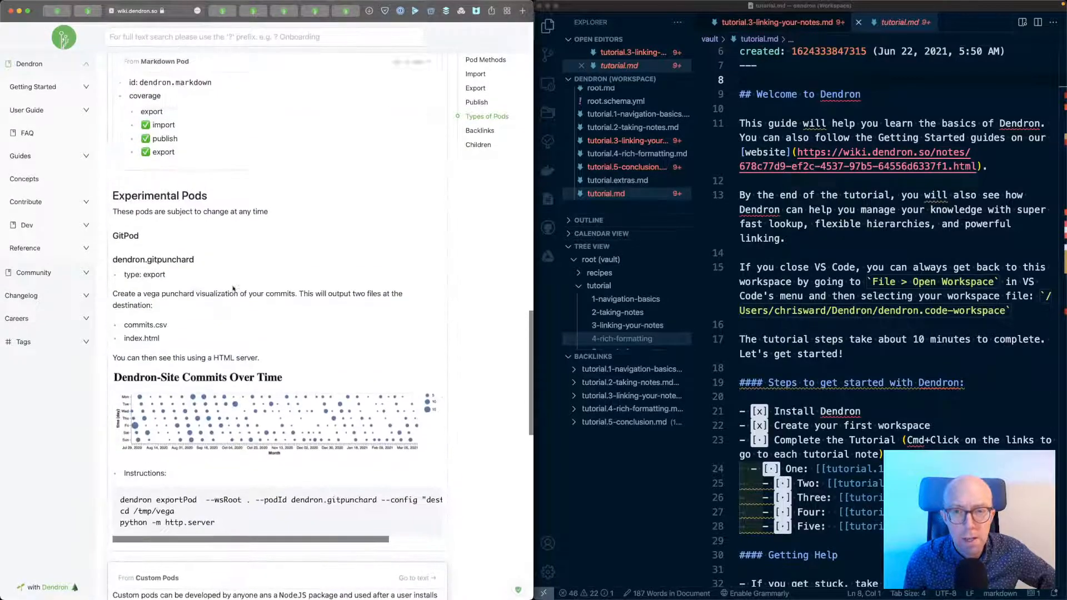
pyautogui.scroll(5, 233, 289)
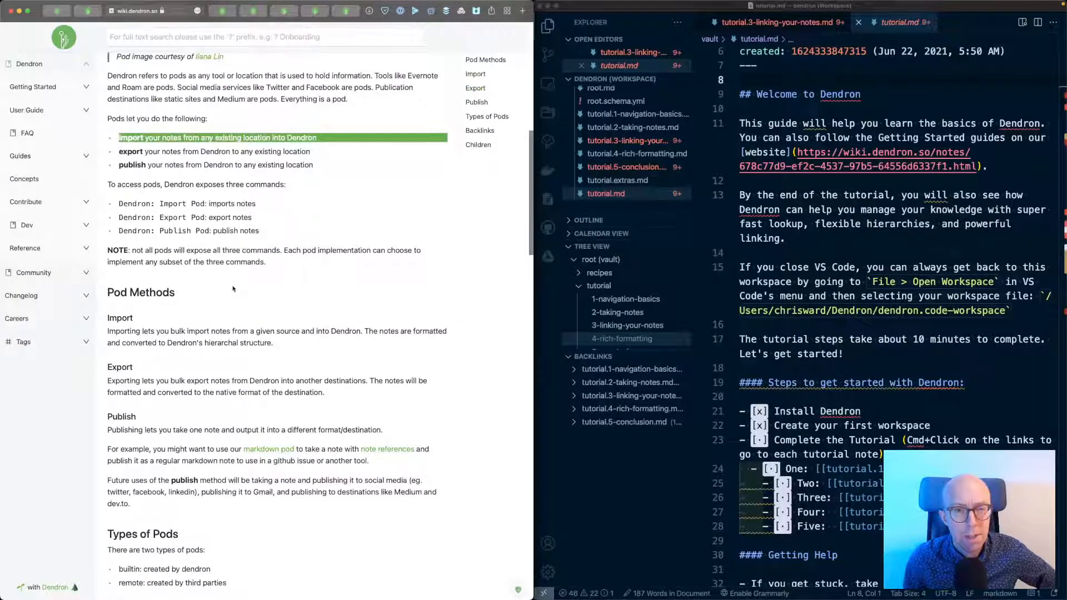
pyautogui.scroll(2, 232, 288)
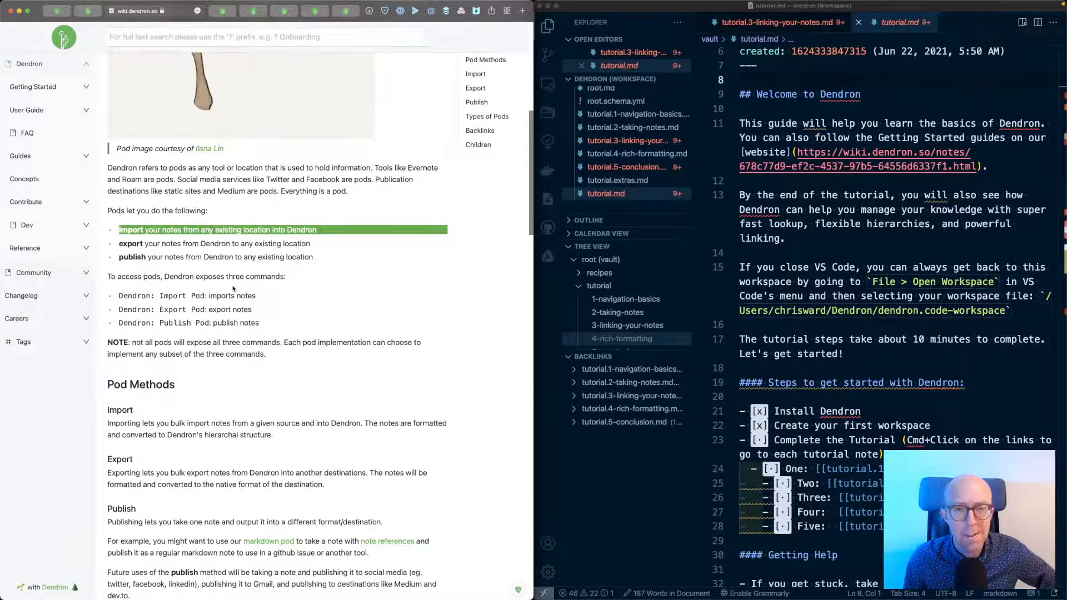
pyautogui.scroll(1, 232, 289)
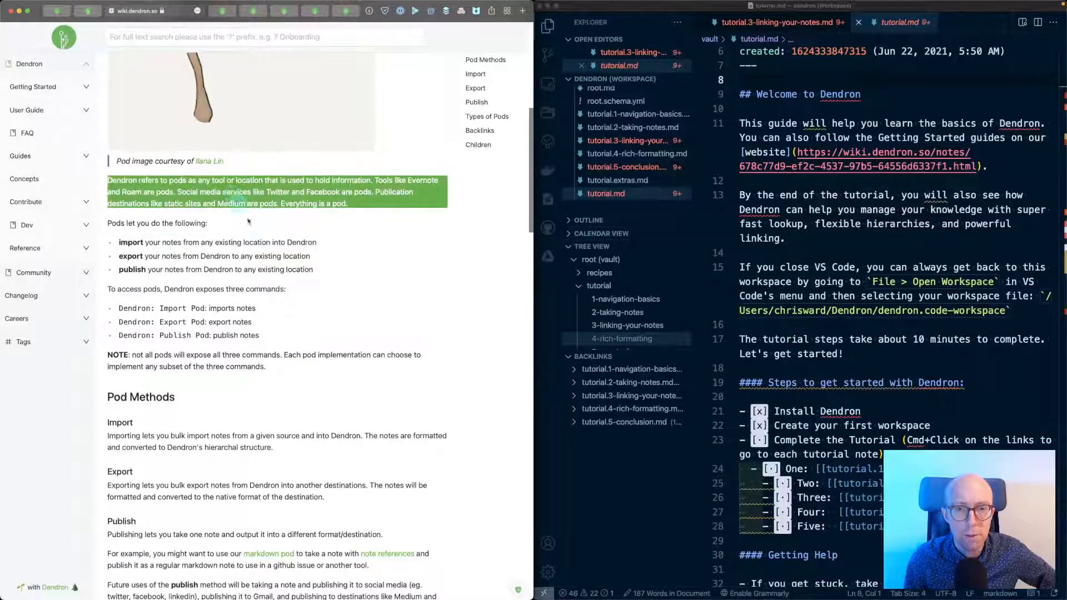
pyautogui.scroll(-1, 289, 300)
pyautogui.scroll(-4, 289, 301)
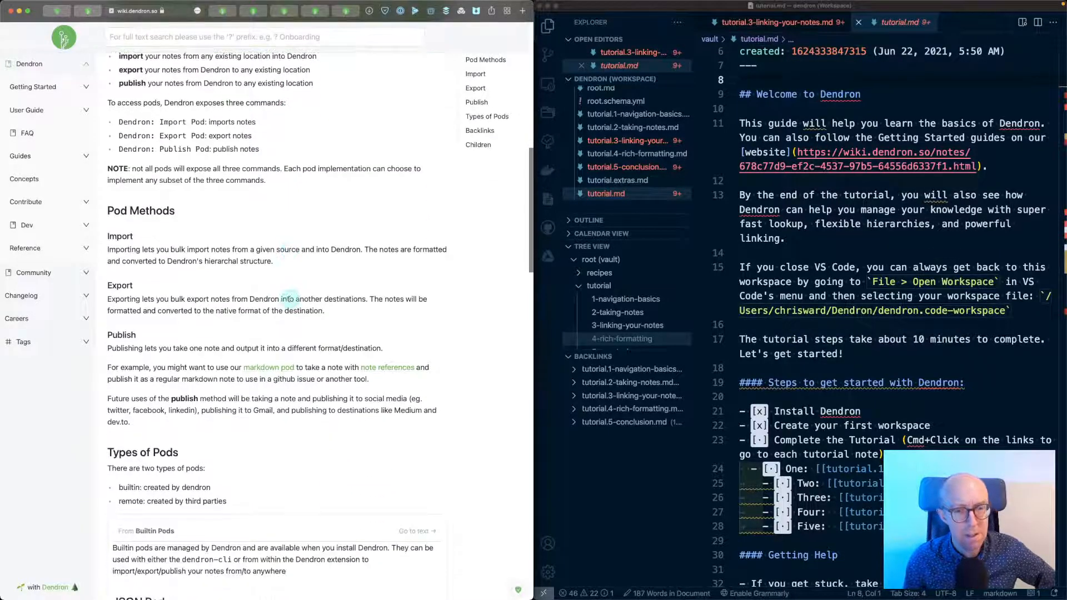
pyautogui.scroll(-6, 289, 300)
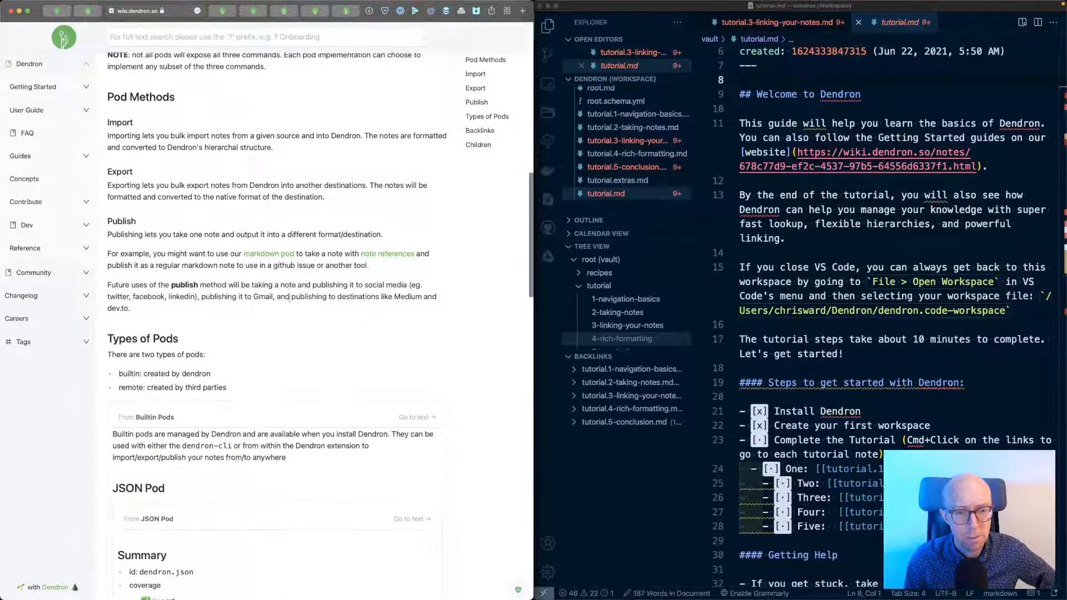
pyautogui.scroll(-5, 290, 302)
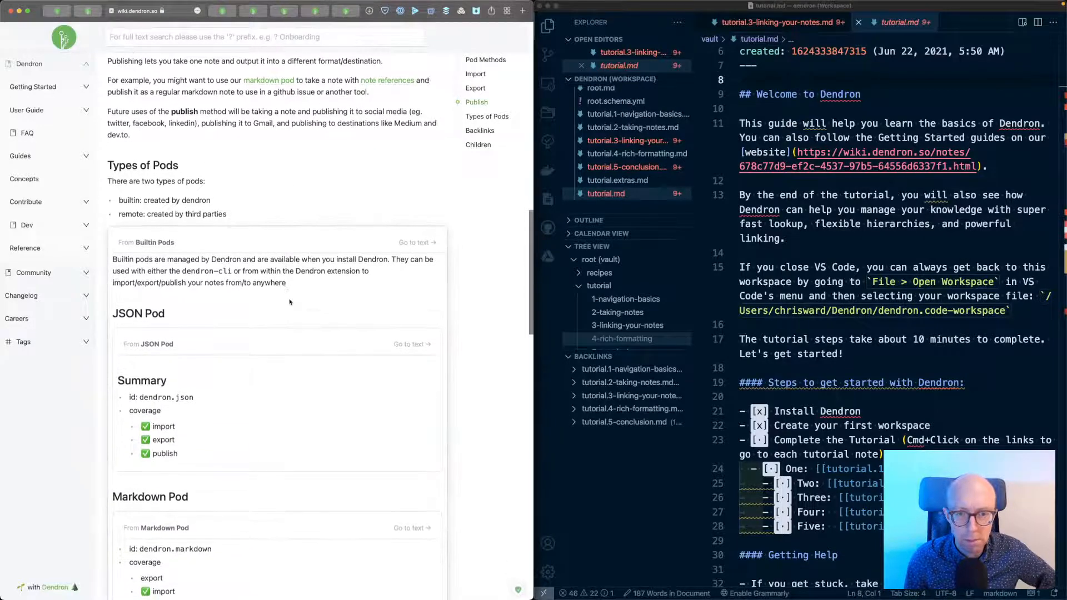
pyautogui.scroll(-9, 289, 301)
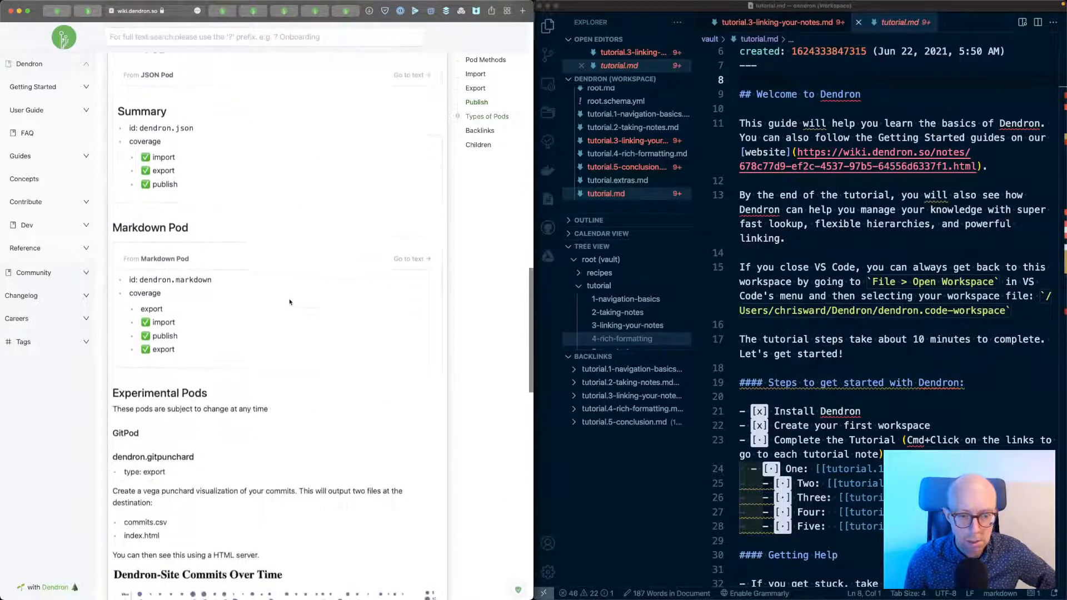
pyautogui.scroll(-10, 290, 302)
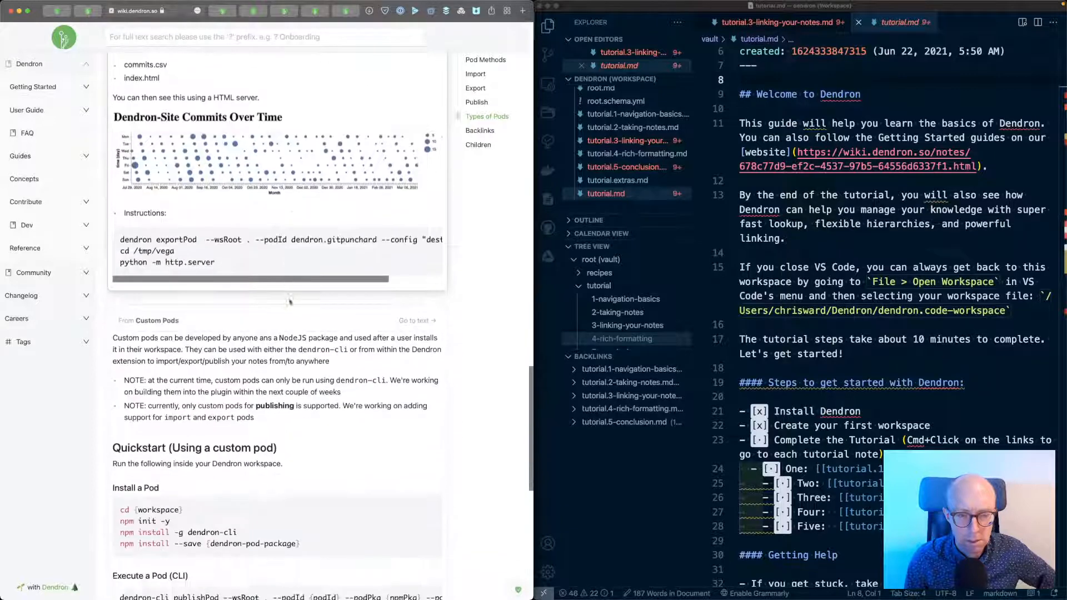
pyautogui.scroll(-3, 289, 300)
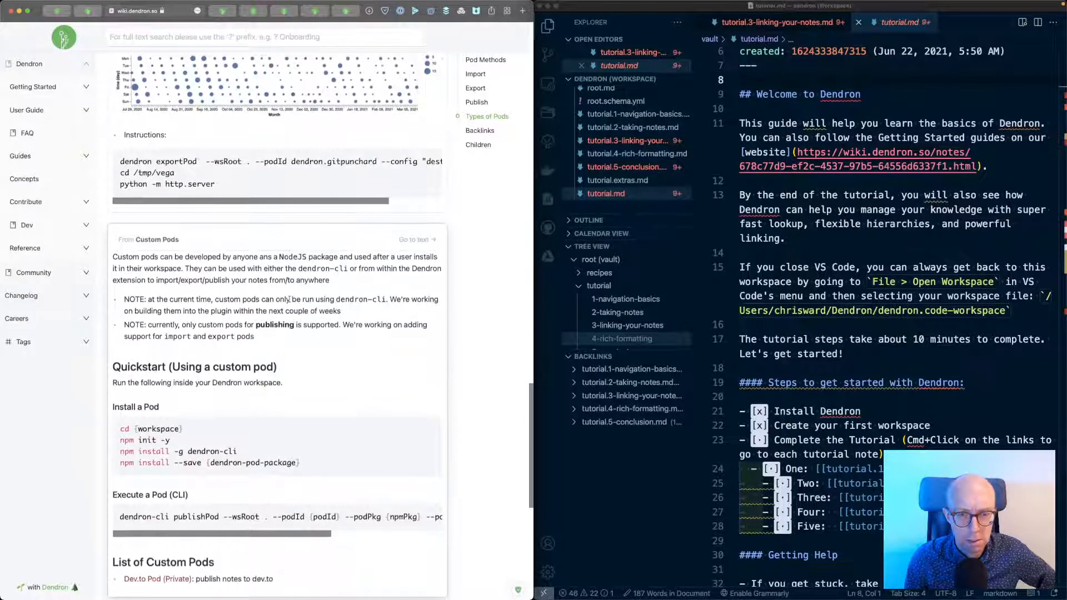
pyautogui.scroll(-4, 289, 300)
# - Switch to the VS Code editor and try to run Dendron's Import Pod command with the dendron.gdoc Google Doc pod
pyautogui.click(786, 268)
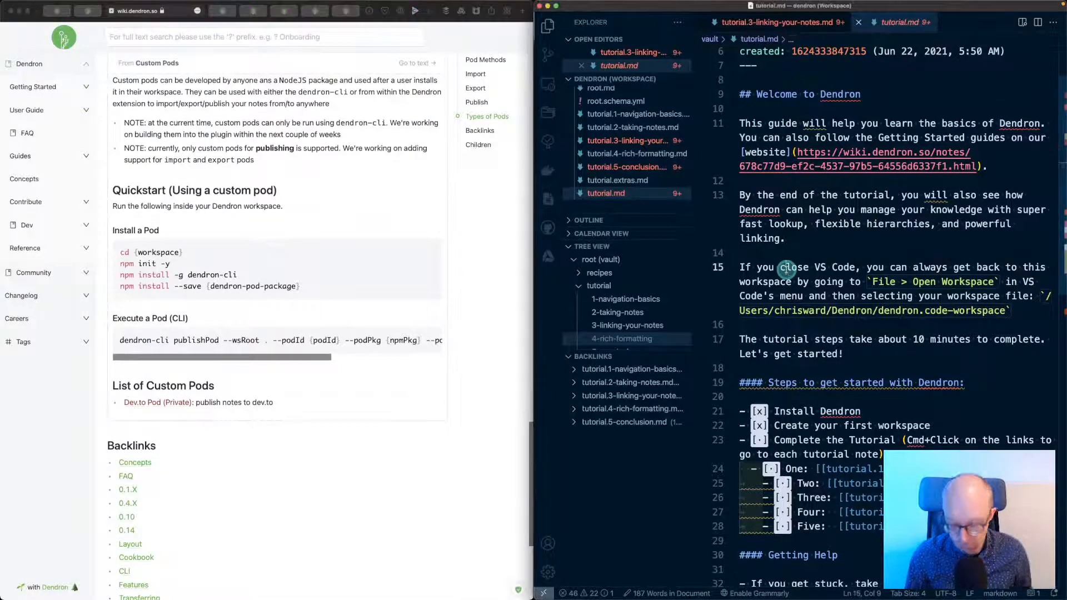
pyautogui.press('super+shift+p')
pyautogui.write('dendron')
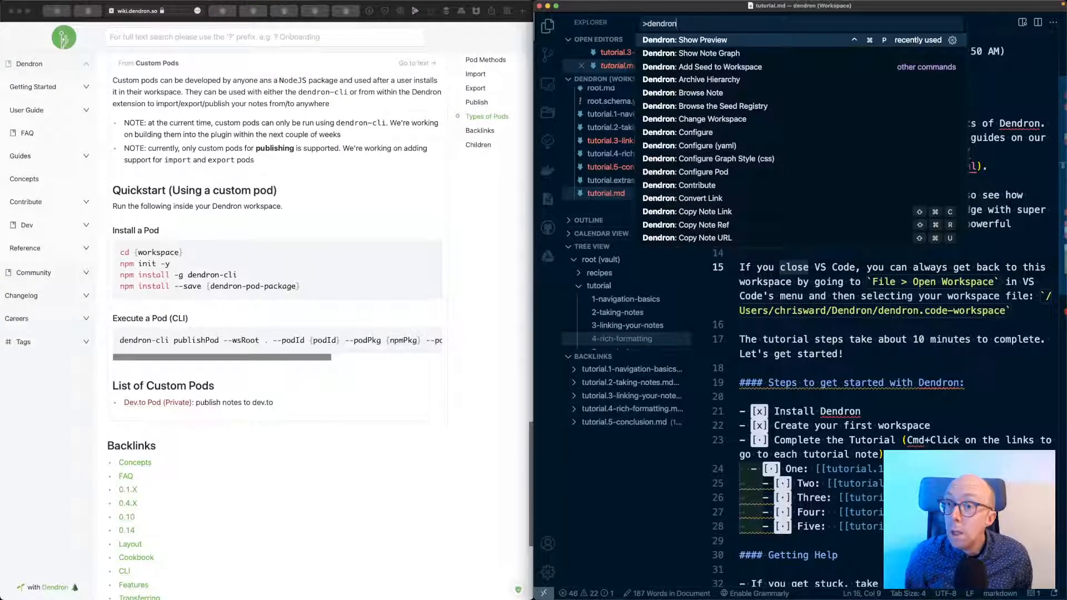
pyautogui.scroll(-5, 722, 211)
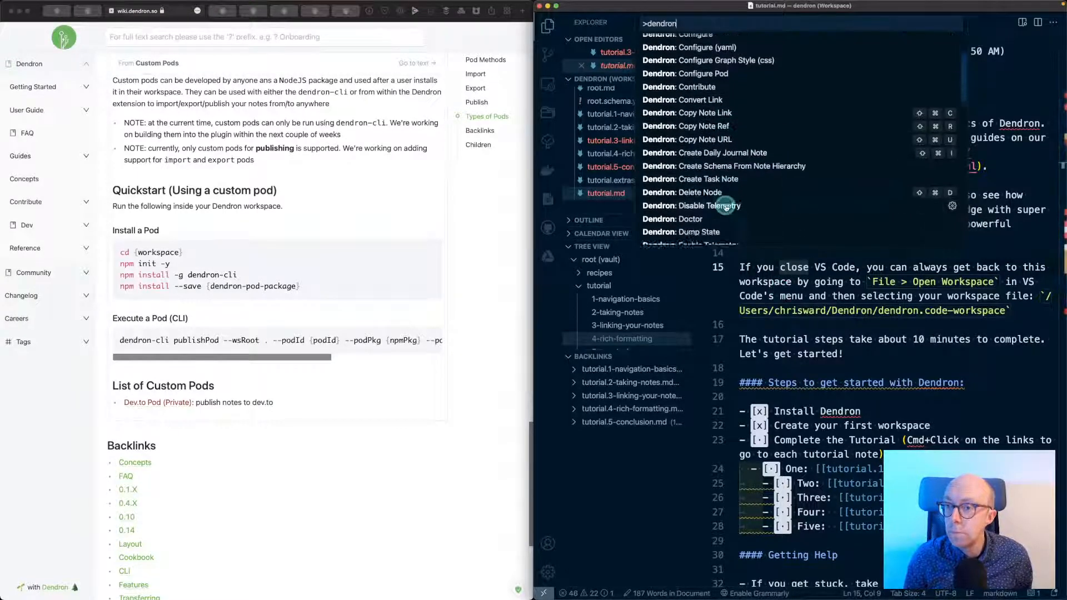
pyautogui.scroll(-2, 725, 208)
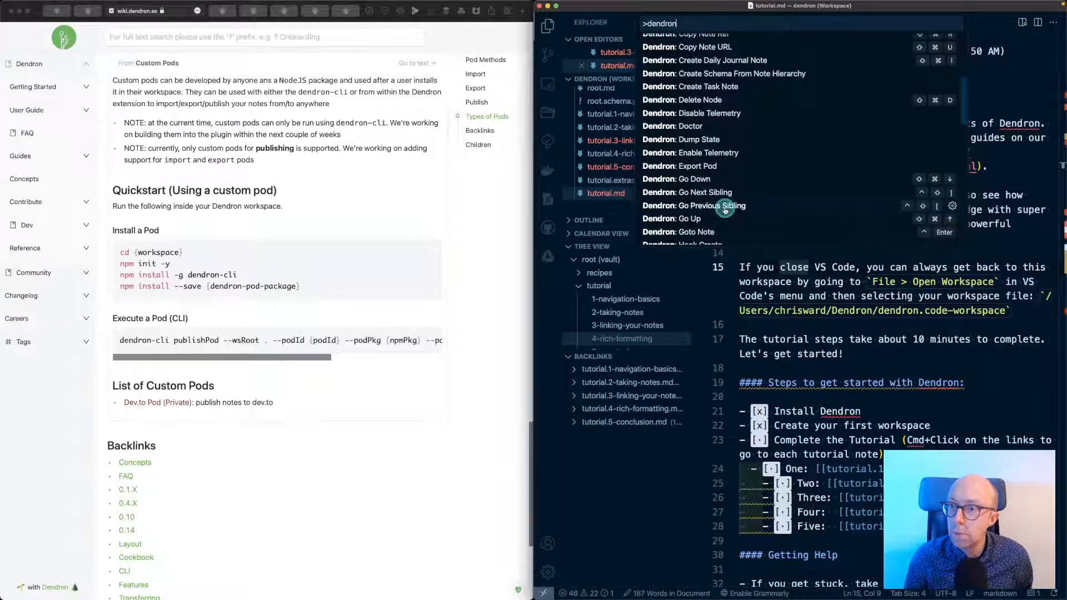
pyautogui.scroll(-4, 725, 209)
pyautogui.click(697, 186)
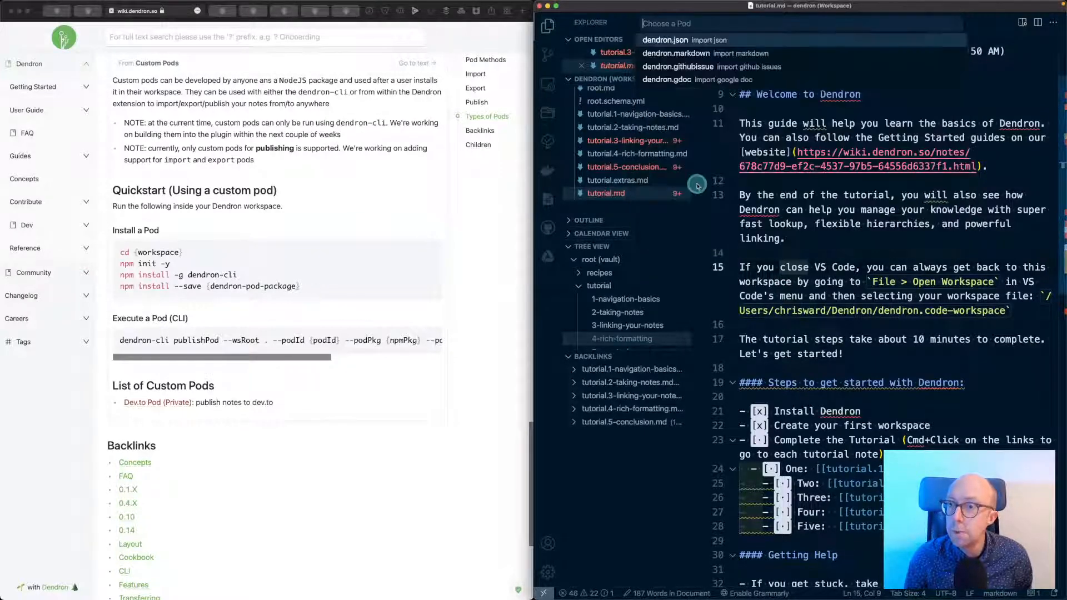
pyautogui.scroll(-1, 698, 189)
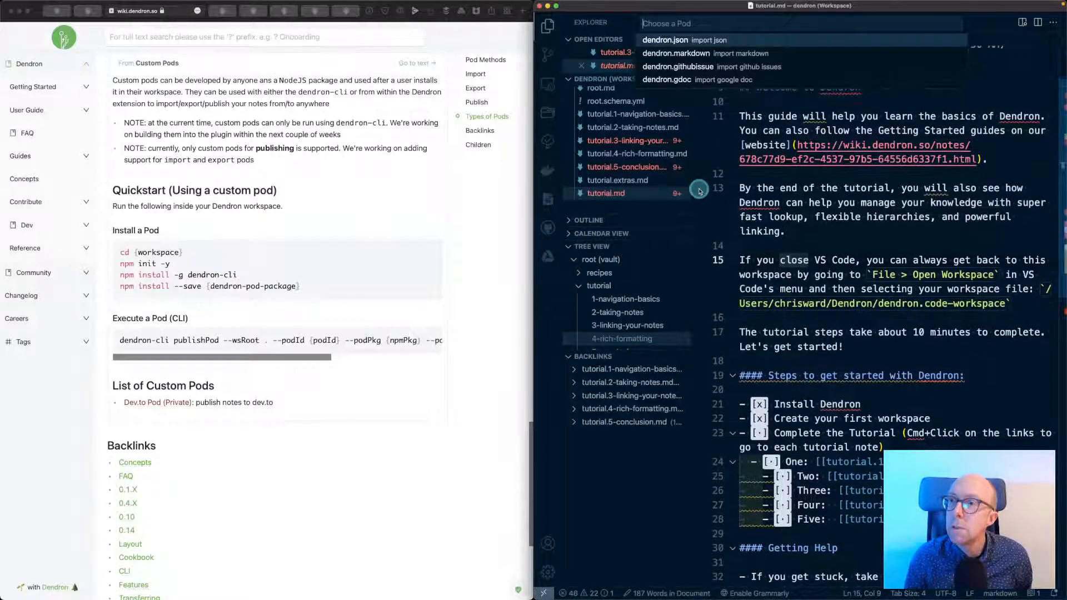
pyautogui.click(733, 80)
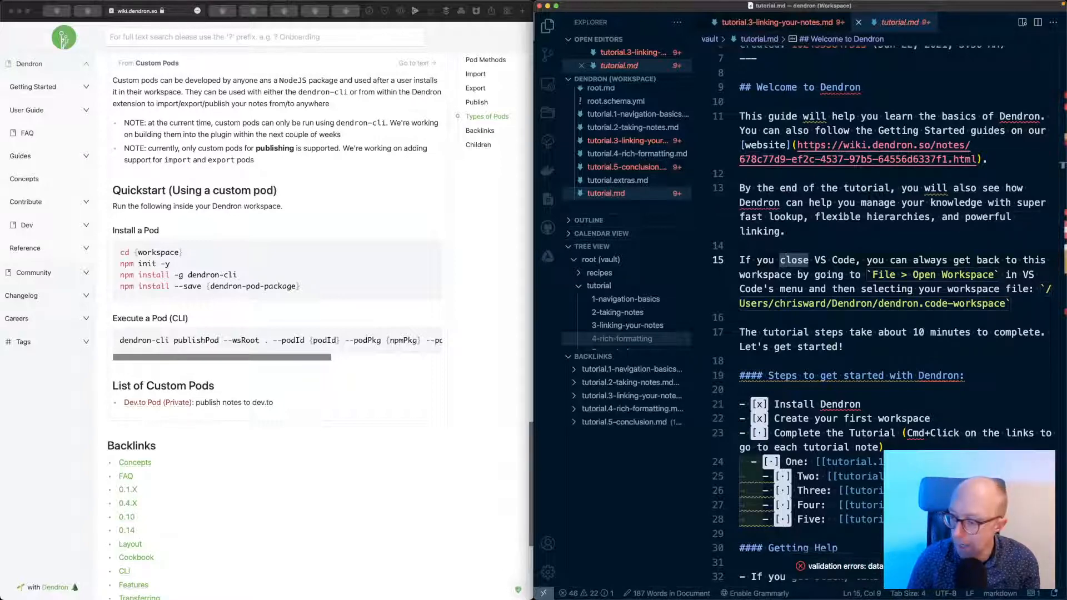
pyautogui.click(810, 260)
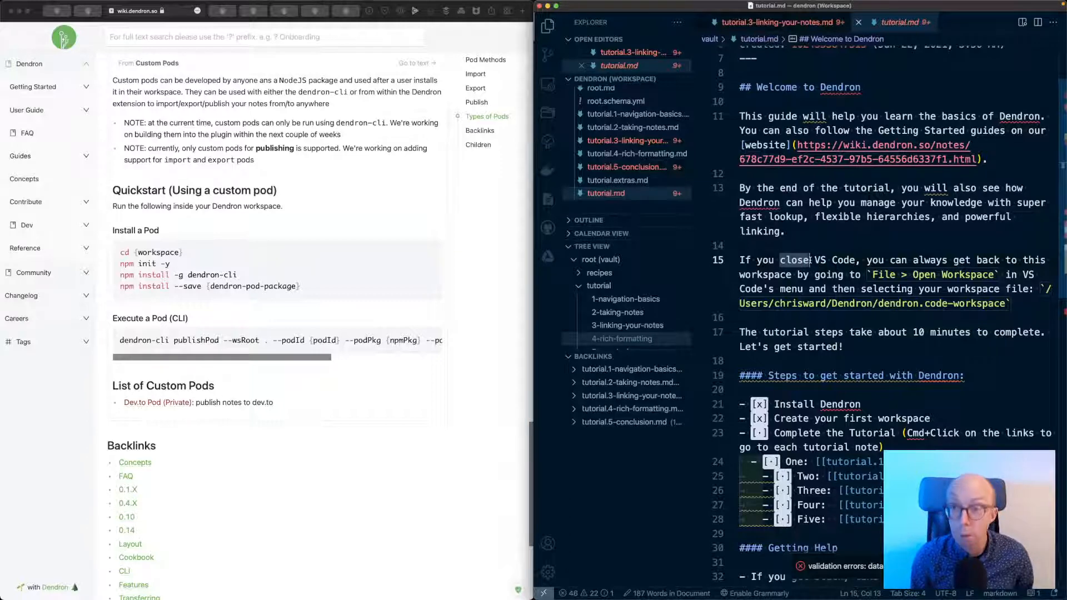
pyautogui.press('cmd+shift+p')
pyautogui.press('Return')
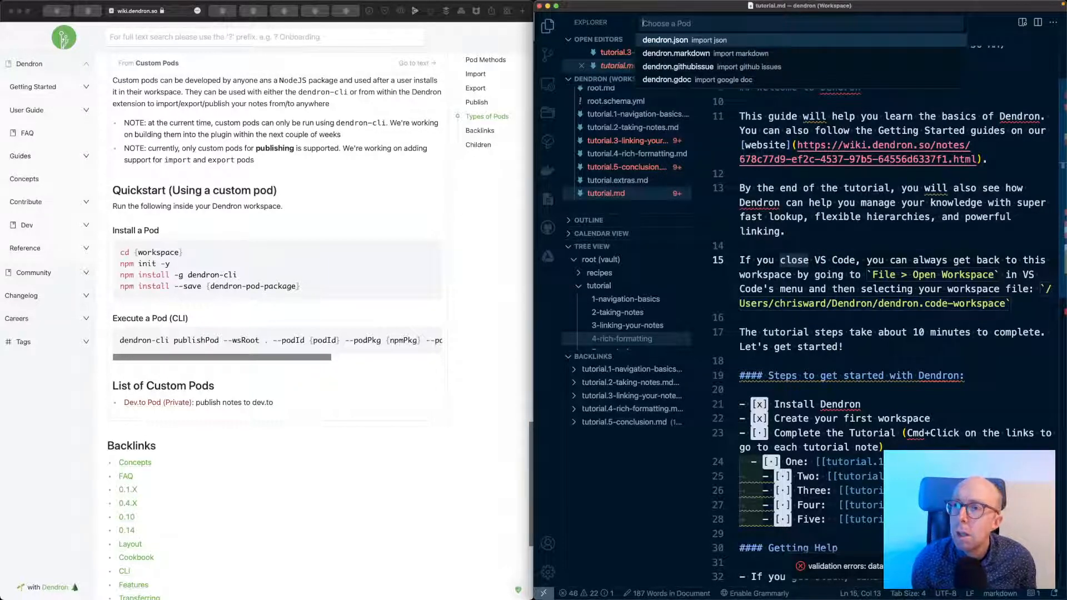
pyautogui.press('Down')
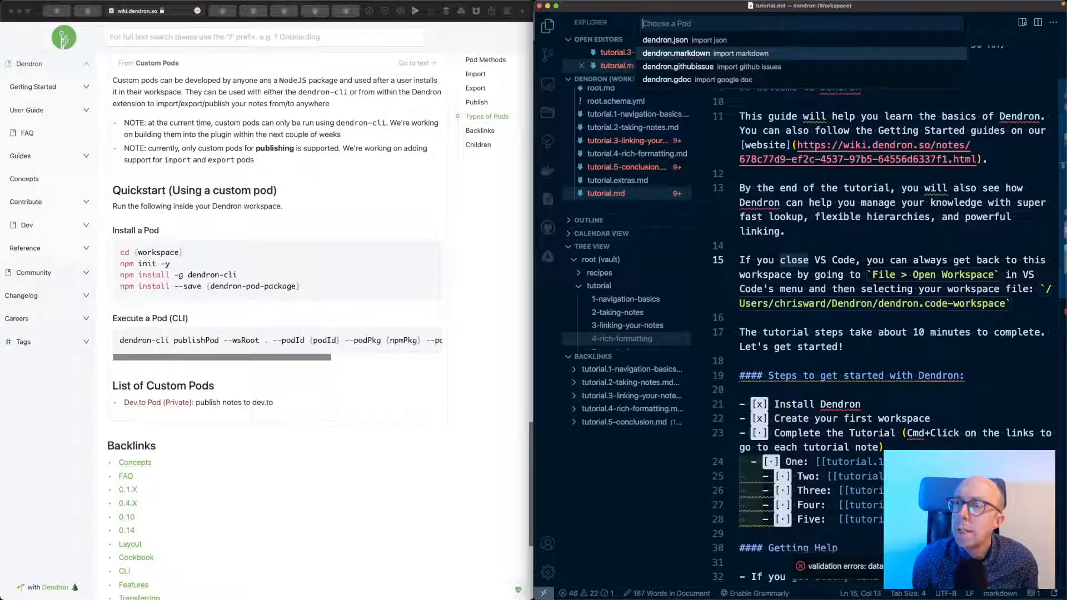
pyautogui.press('Escape')
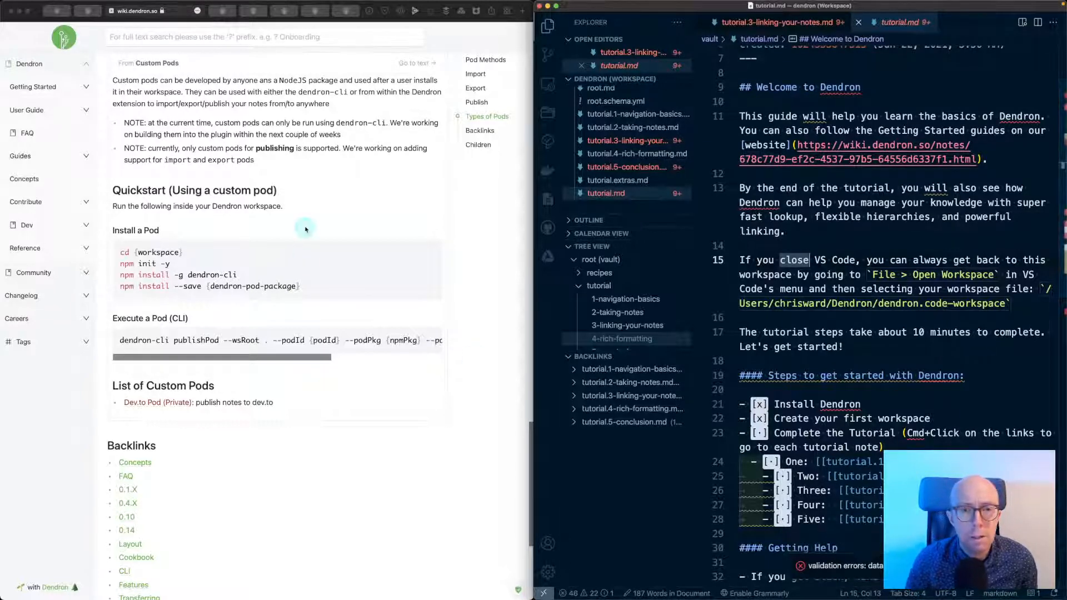
# - Check the pod commands on the wiki, run Dendron's Import Pod command with the dendron.markdown pod in VS Code, and look over its config.import.yml
pyautogui.click(314, 212)
pyautogui.scroll(5, 314, 222)
pyautogui.scroll(15, 316, 234)
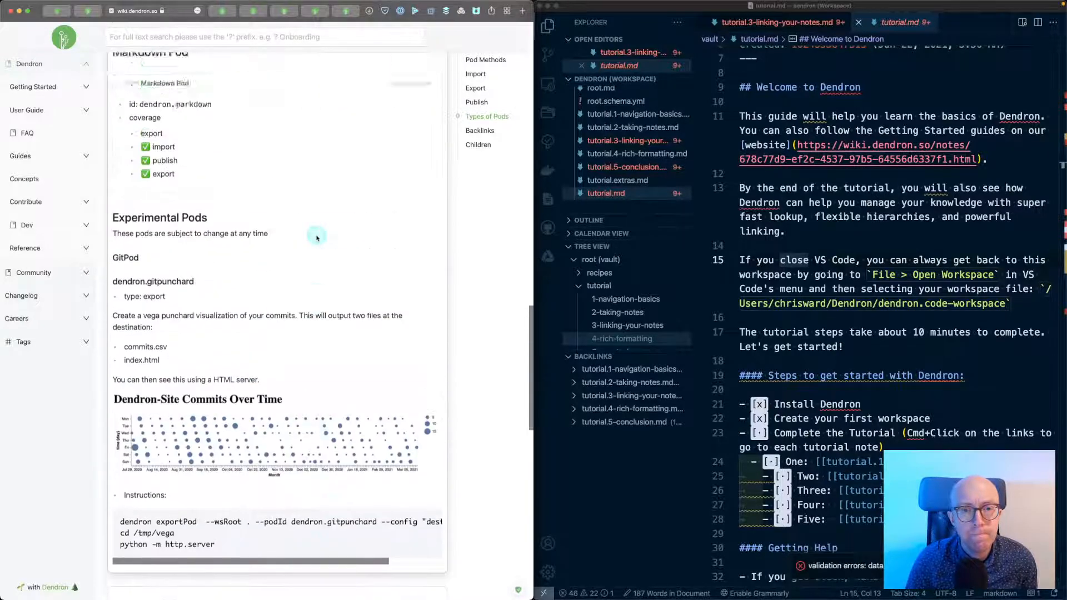
pyautogui.scroll(5, 317, 238)
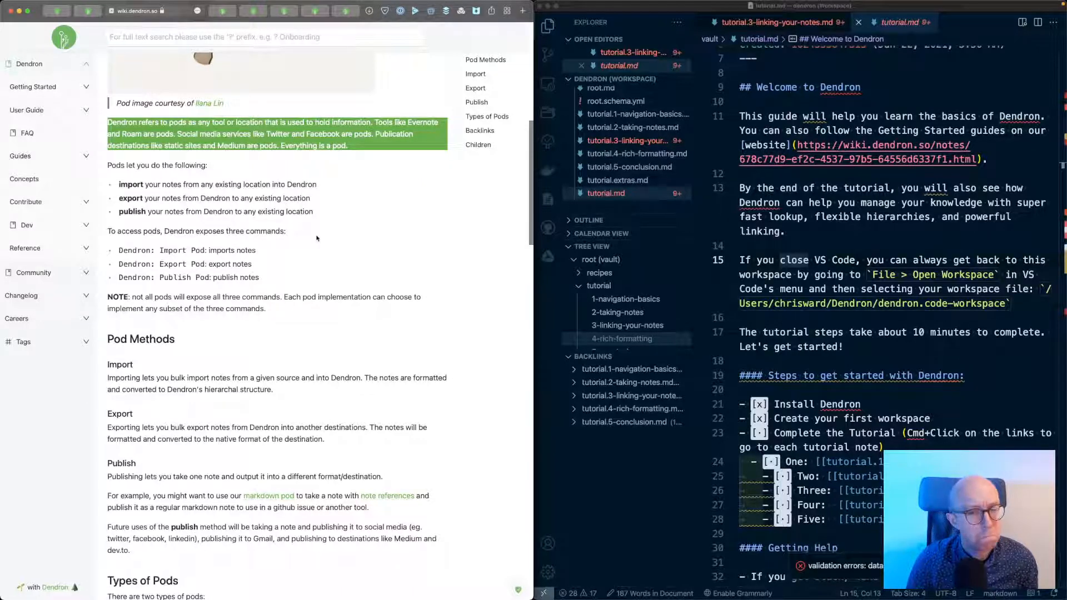
pyautogui.click(841, 183)
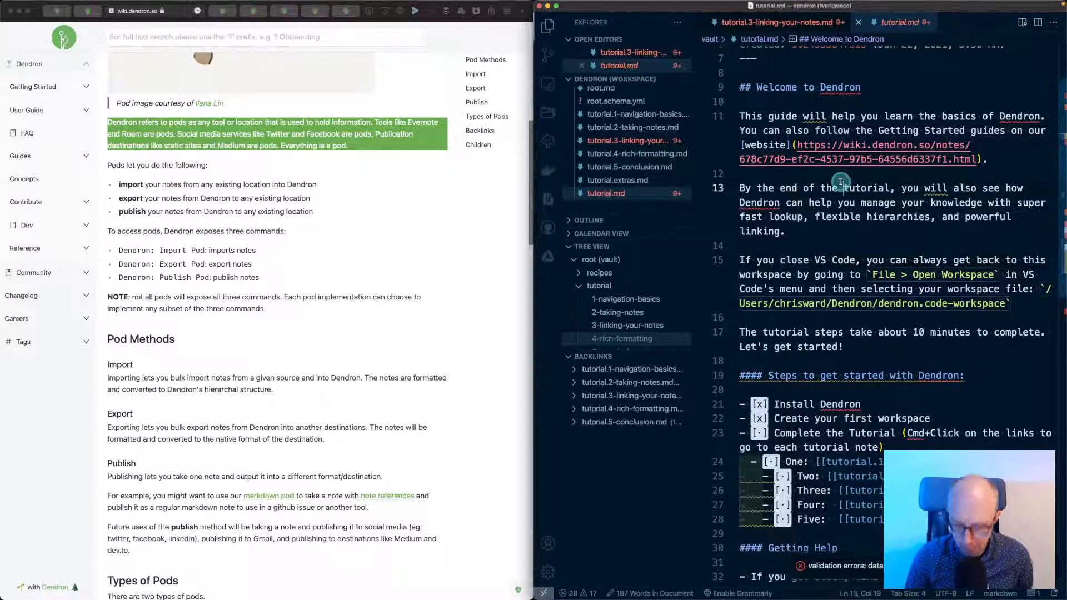
pyautogui.press('super+shift+p')
pyautogui.write('pod')
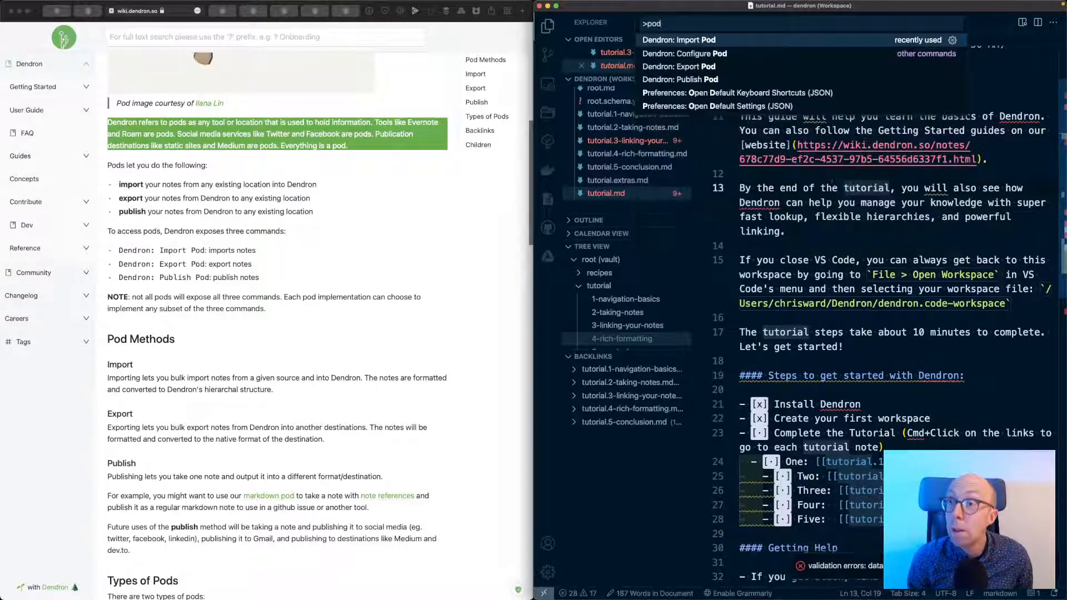
pyautogui.press('Return')
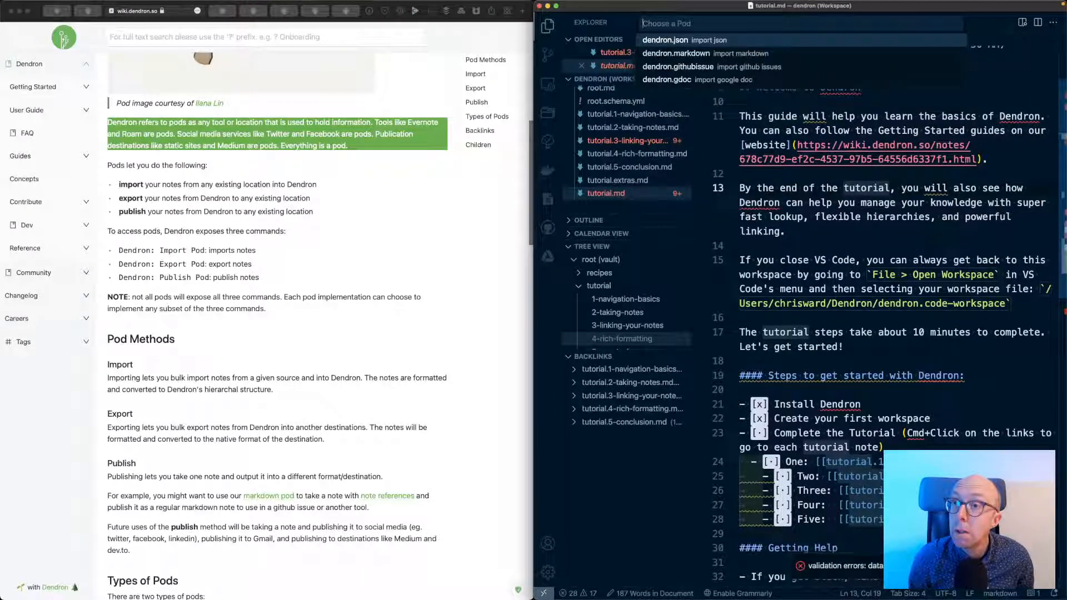
pyautogui.press('Down')
pyautogui.press('Return')
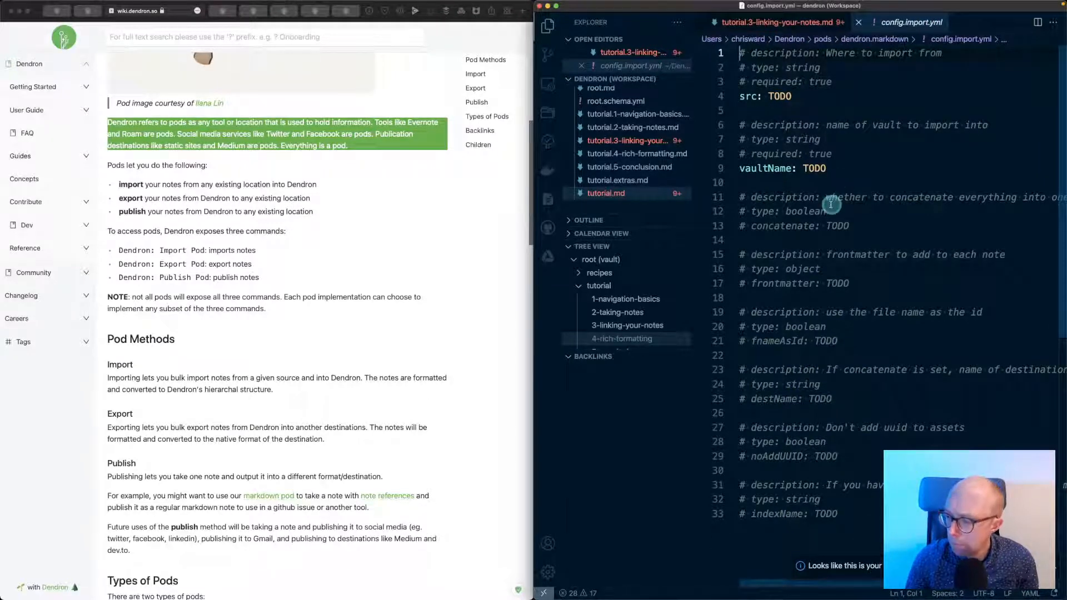
pyautogui.scroll(-2, 831, 204)
pyautogui.scroll(2, 831, 205)
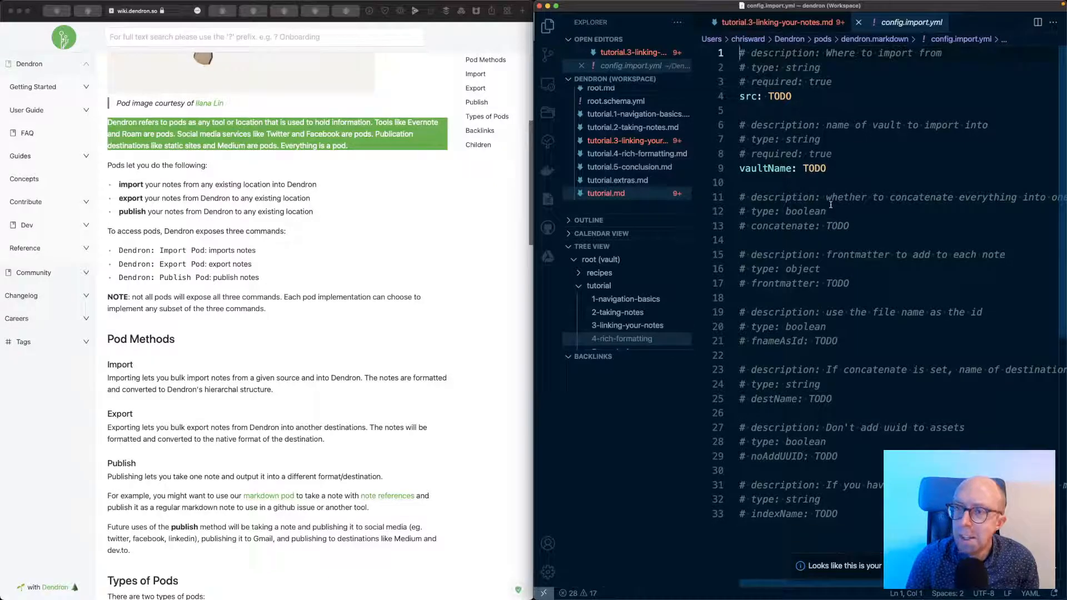
# - Return to the browser and skim the Pods page for its introduction, pod methods and builtin pod types
pyautogui.click(386, 245)
pyautogui.scroll(-5, 386, 245)
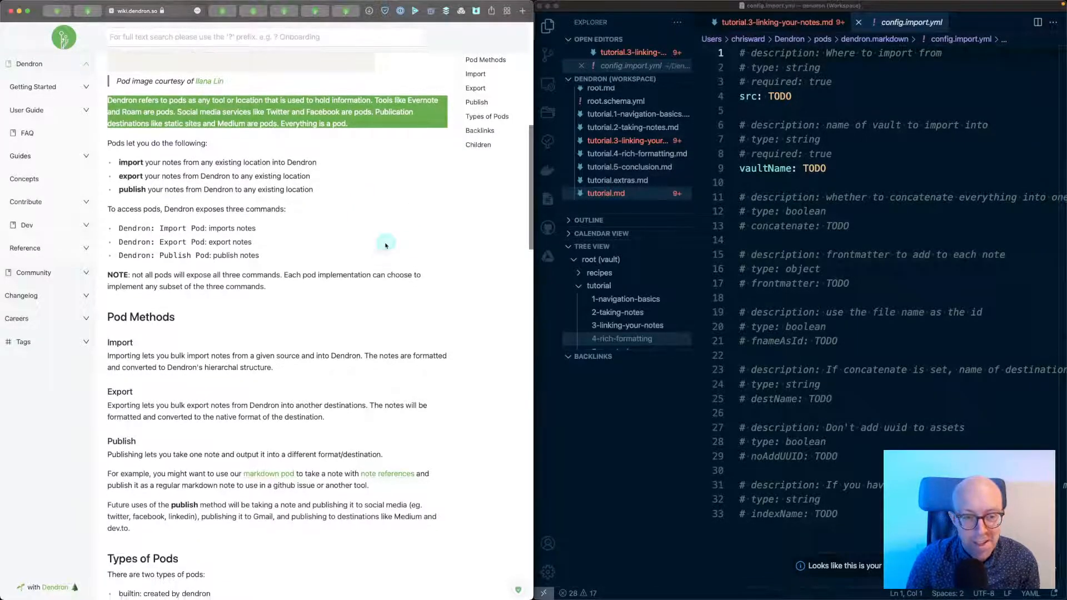
pyautogui.scroll(-4, 386, 245)
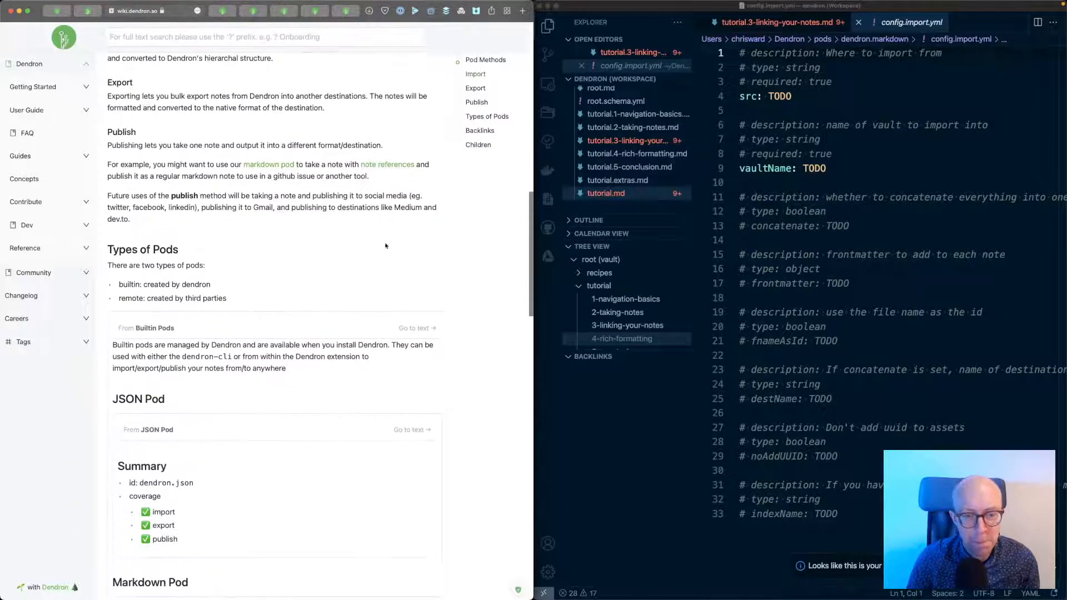
pyautogui.scroll(15, 386, 245)
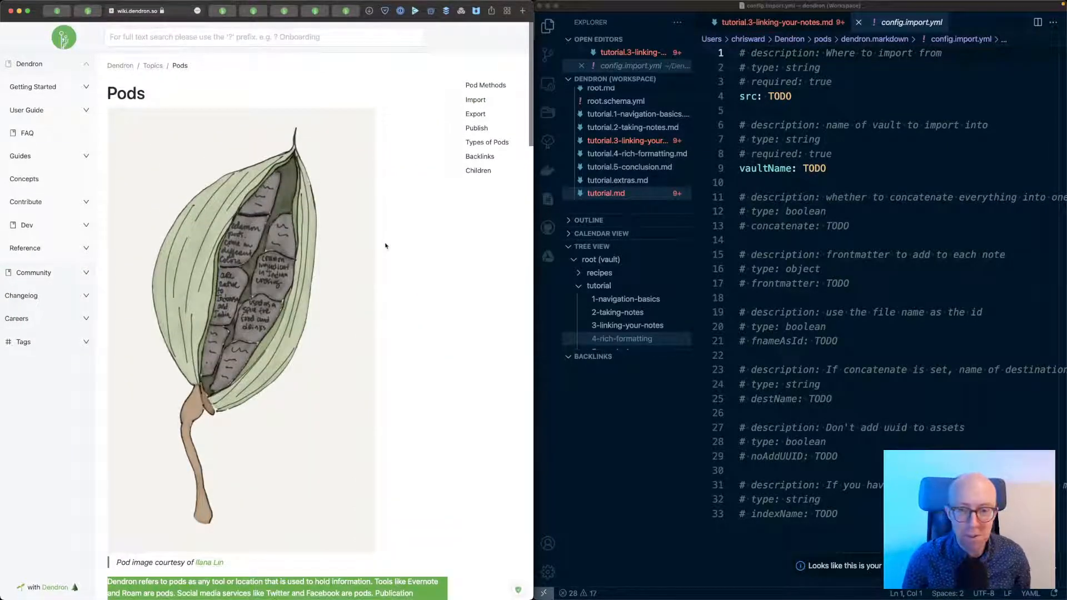
pyautogui.scroll(-20, 386, 245)
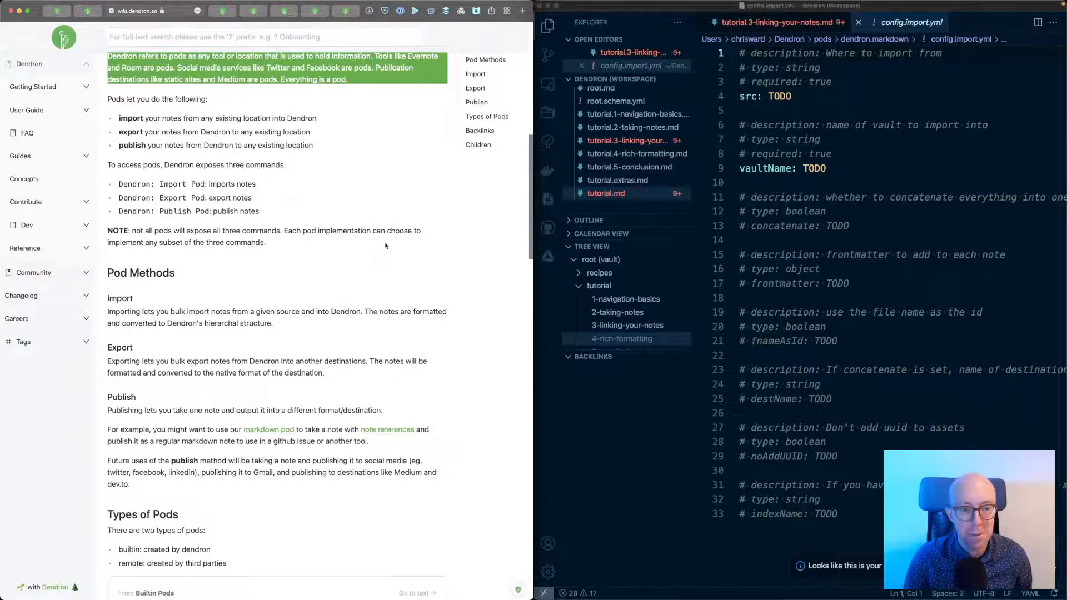
pyautogui.scroll(-20, 386, 245)
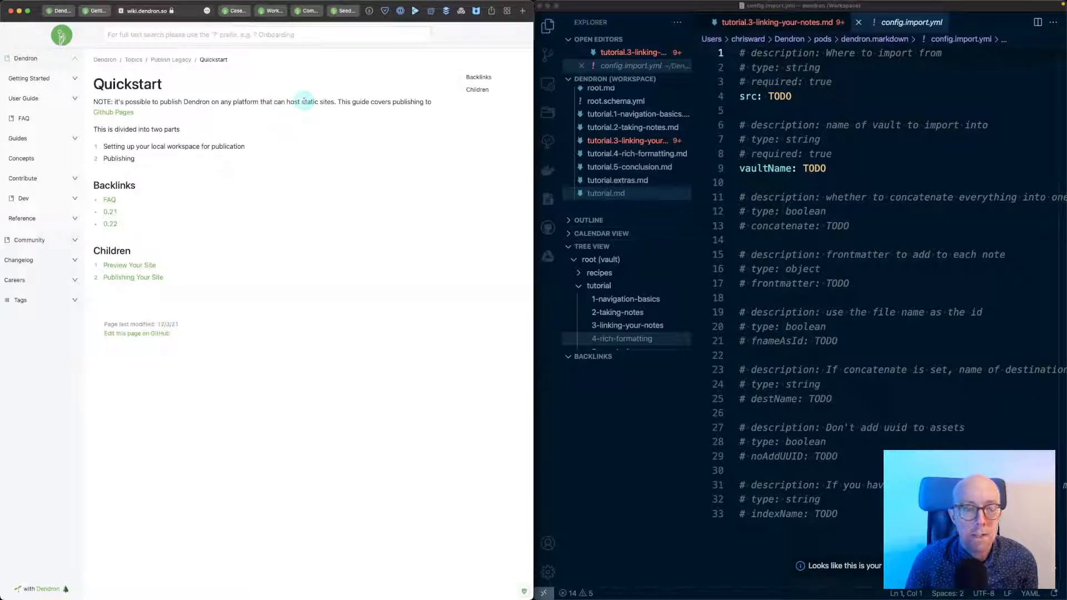
# - Open the Publishing Your Site page from the Quickstart and read through its GitHub Pages setup, configuration, build and publish sections
pyautogui.click(126, 277)
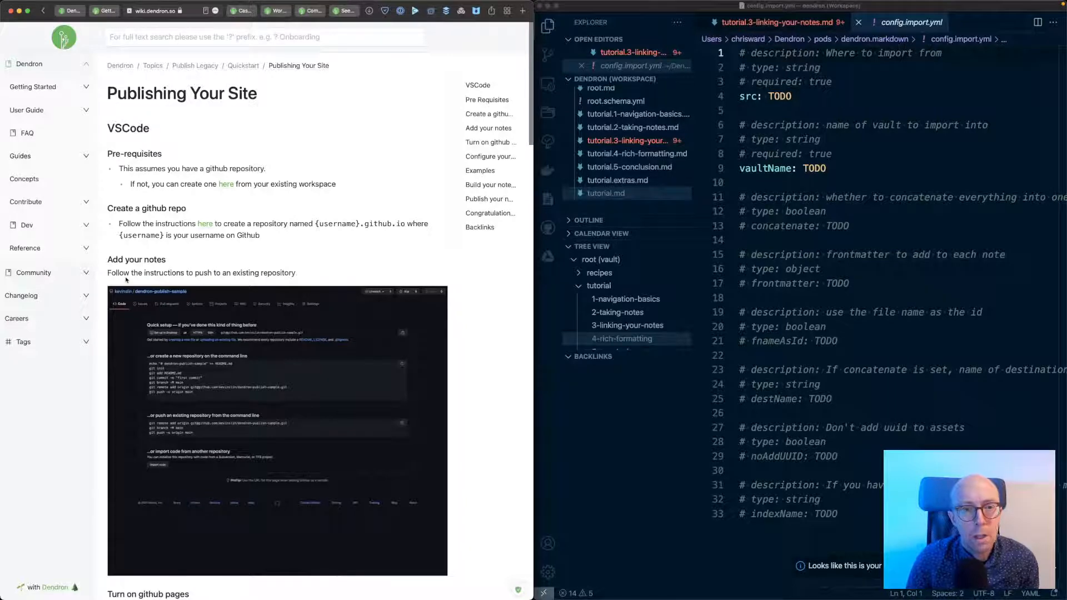
pyautogui.scroll(-2, 126, 279)
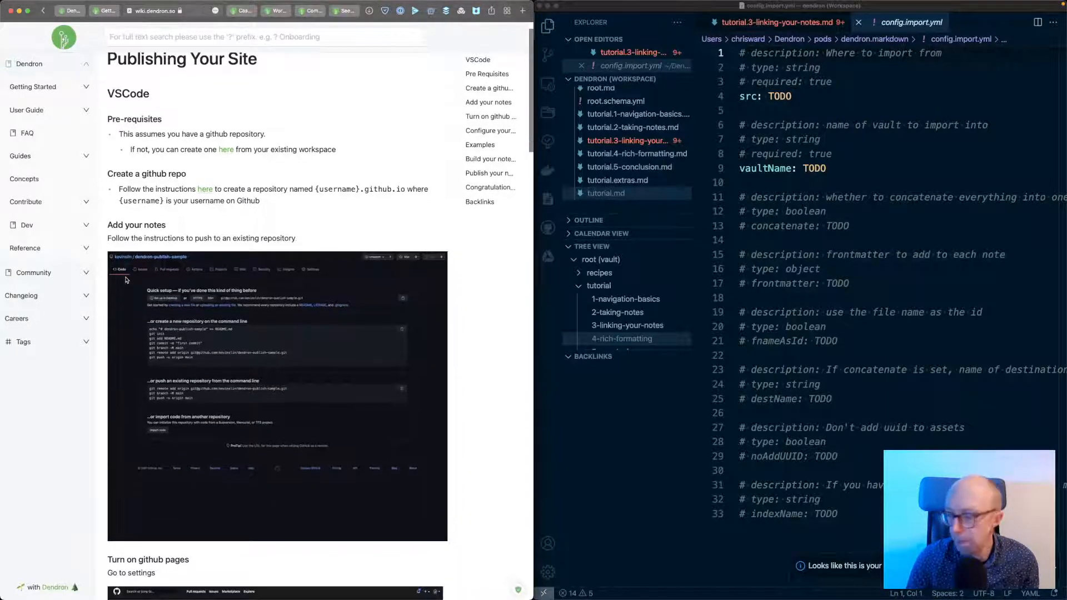
pyautogui.scroll(-2, 126, 279)
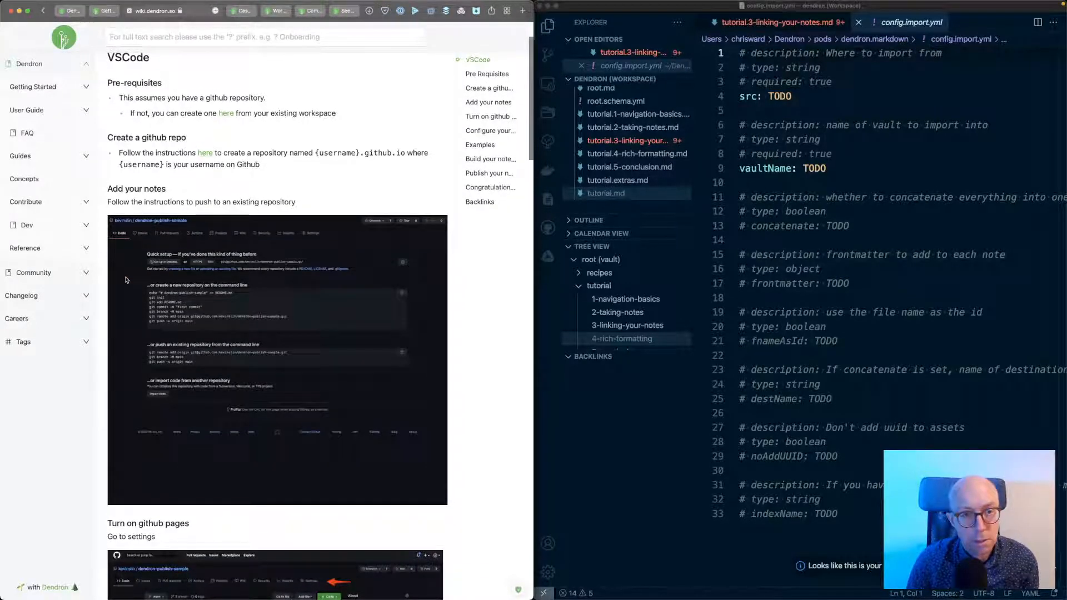
pyautogui.scroll(-2, 126, 279)
pyautogui.scroll(-20, 126, 280)
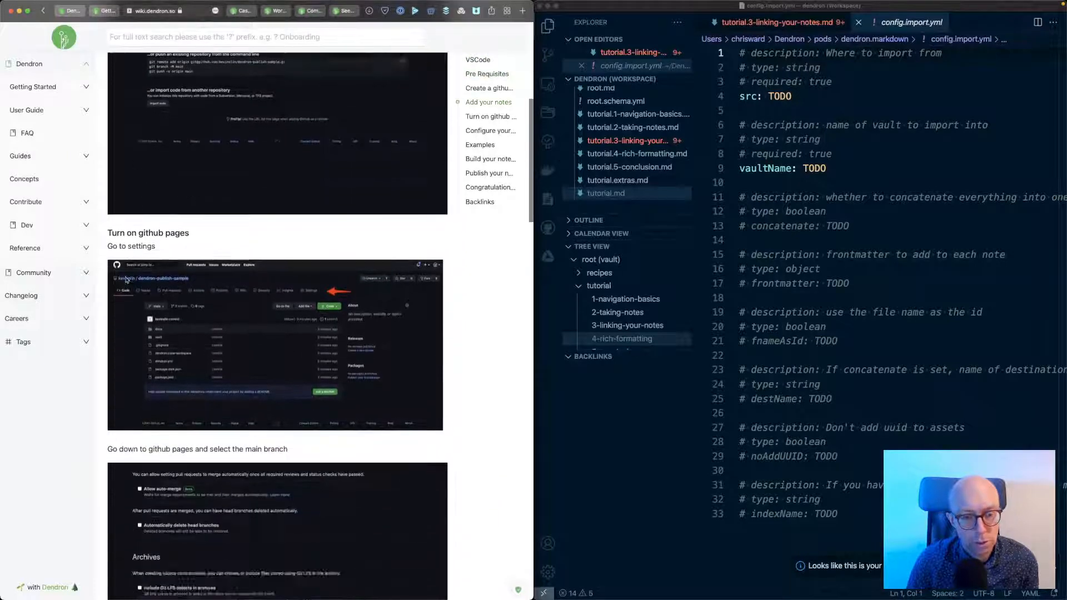
pyautogui.scroll(-20, 126, 280)
pyautogui.scroll(-17, 126, 280)
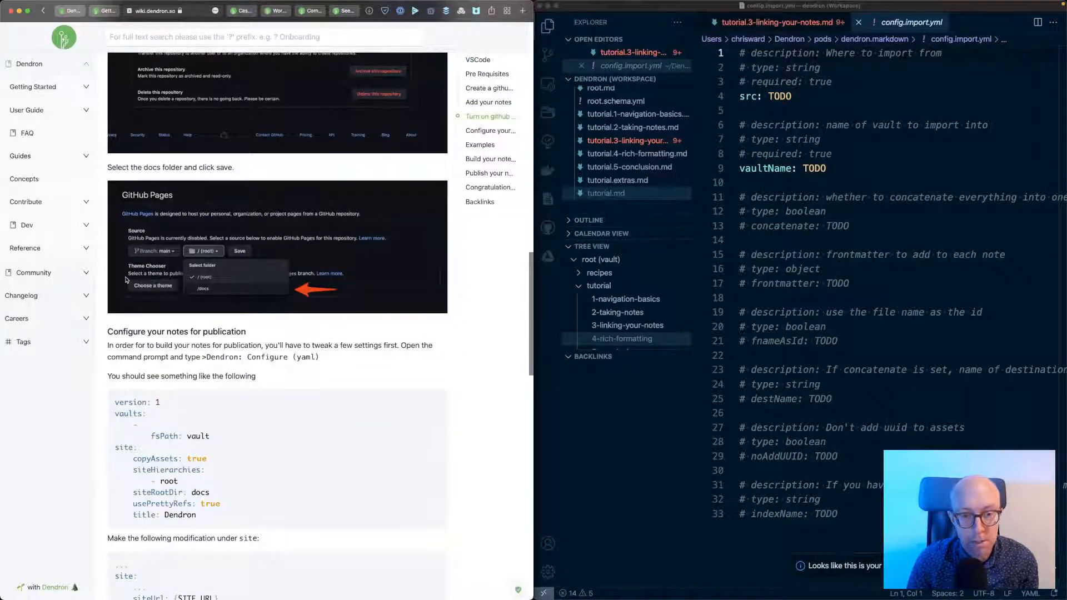
pyautogui.scroll(-7, 126, 279)
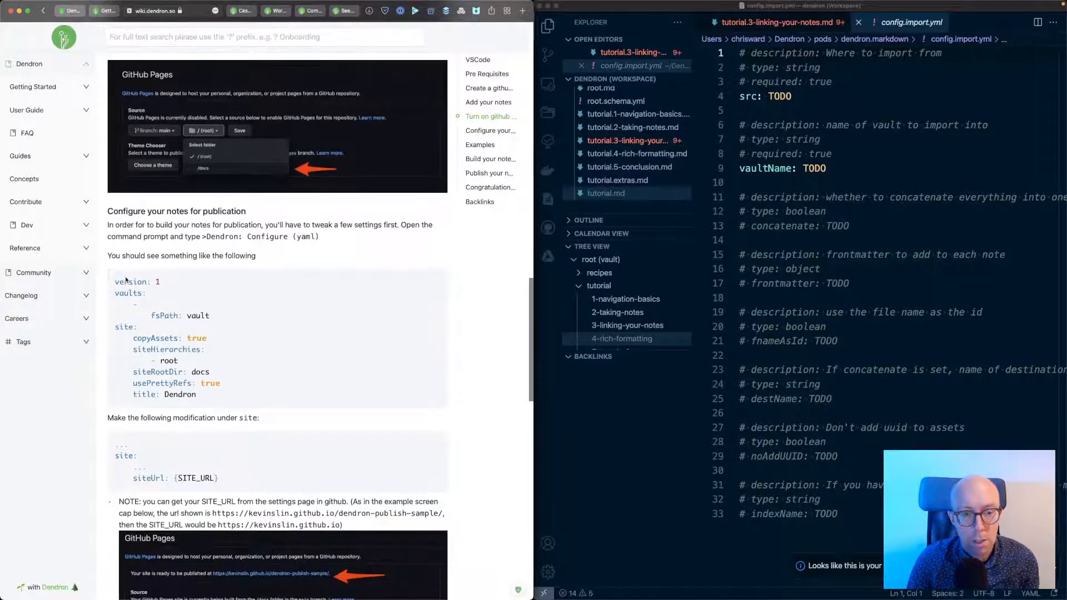
pyautogui.scroll(-14, 126, 279)
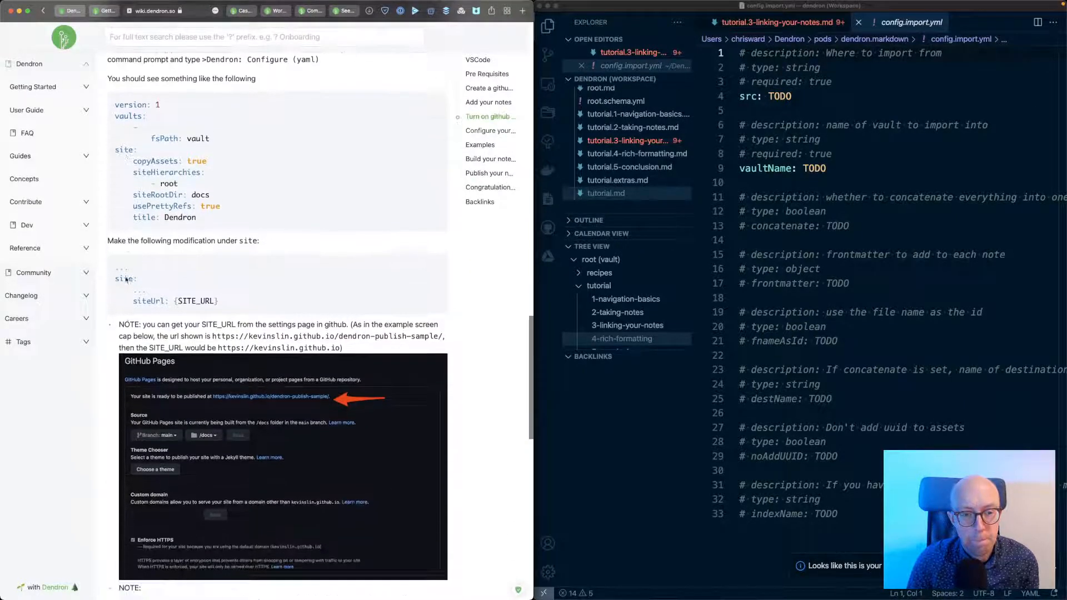
pyautogui.scroll(-17, 126, 279)
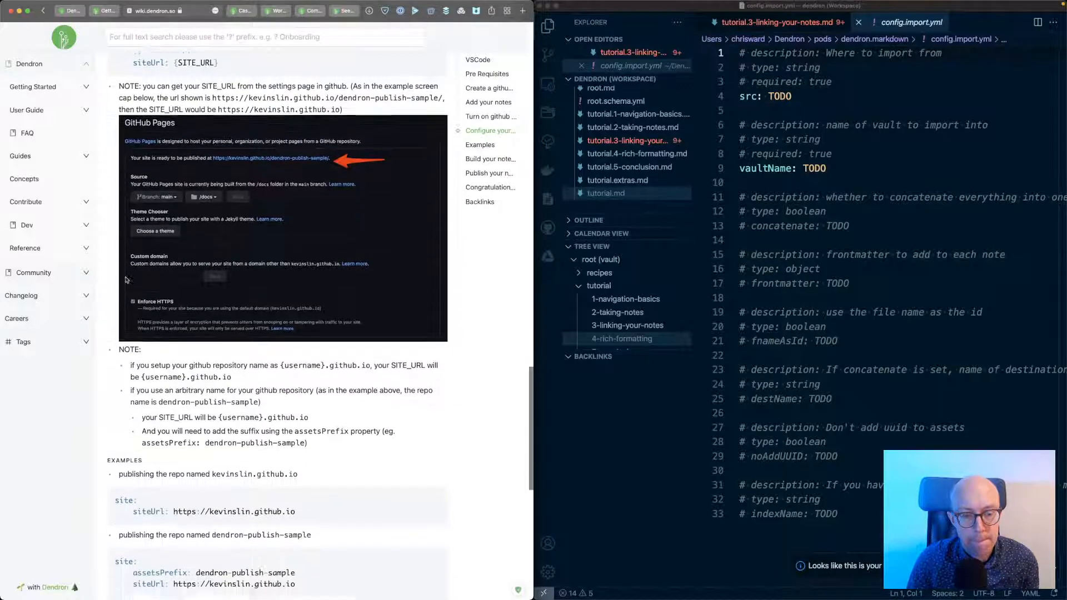
pyautogui.scroll(-13, 126, 279)
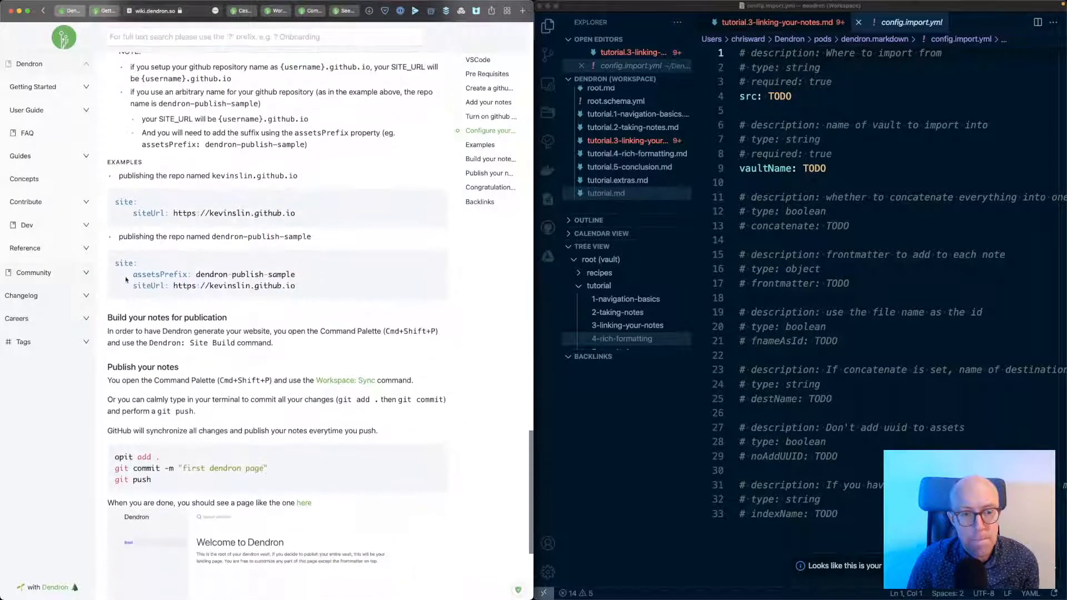
pyautogui.scroll(-2, 126, 279)
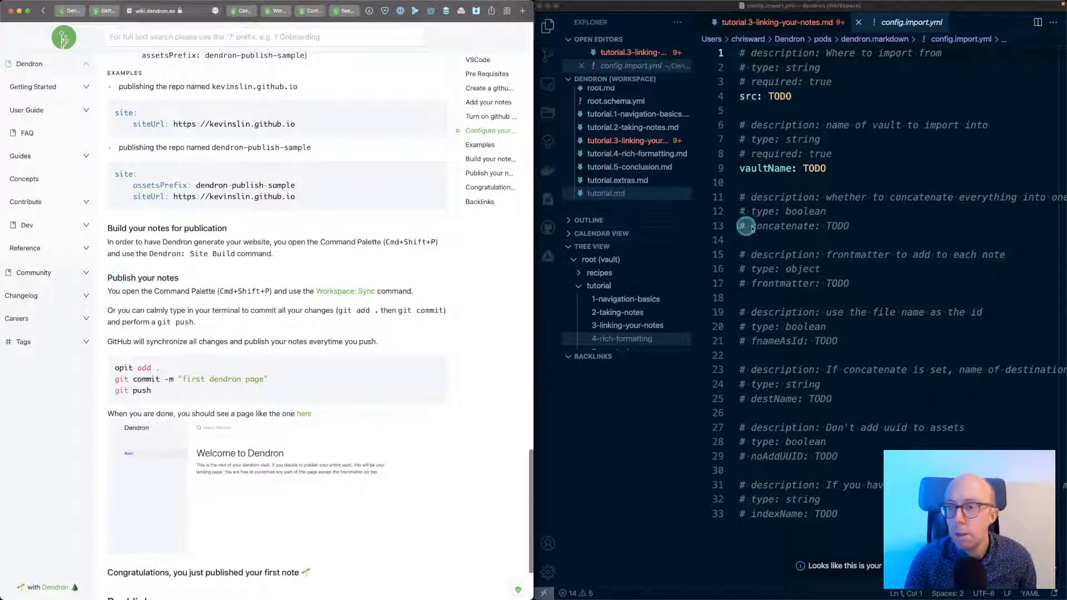
# - Search VS Code's commands for "build" and "site build" to find Dendron's site build command
pyautogui.click(816, 224)
pyautogui.press('super+shift+p')
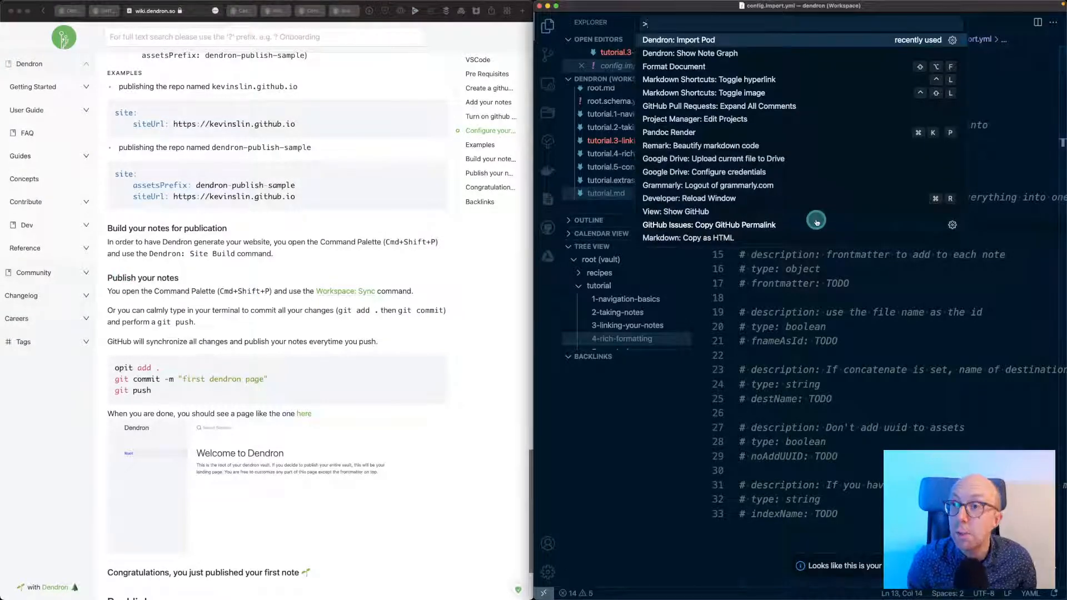
pyautogui.write('build')
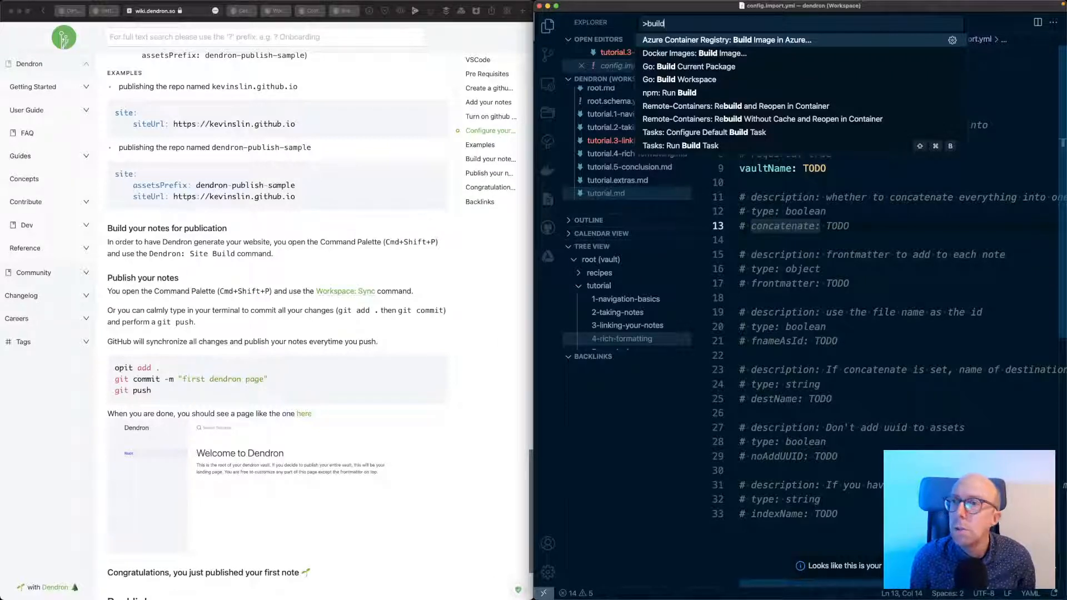
pyautogui.press('BackSpace')
pyautogui.press('BackSpace')
pyautogui.press('BackSpace')
pyautogui.press('BackSpace')
pyautogui.press('BackSpace')
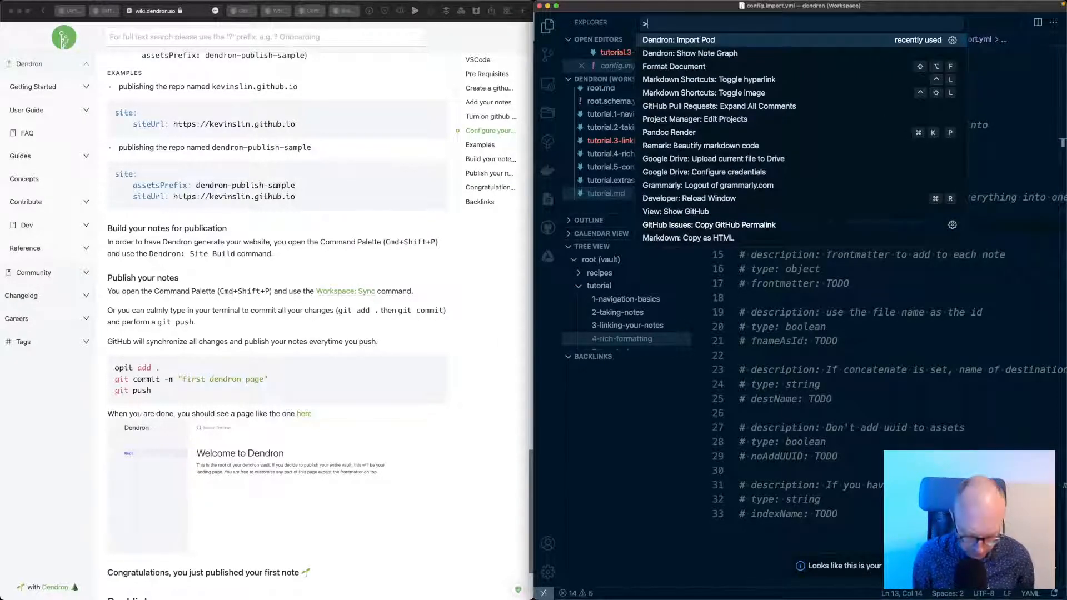
pyautogui.write('site bui')
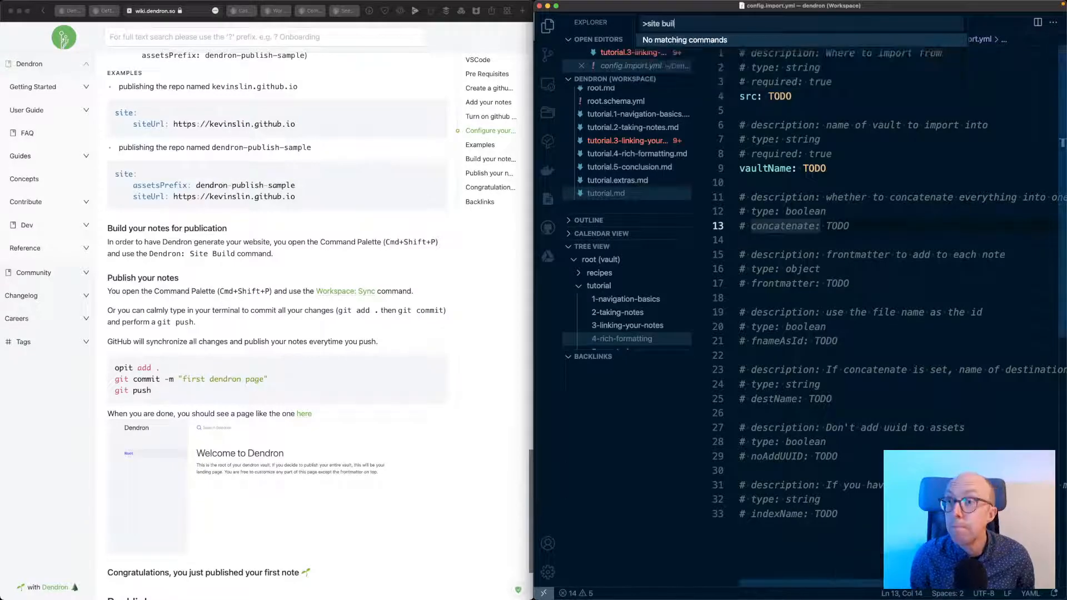
pyautogui.write('l')
pyautogui.press('Escape')
# - Close config.import.yml and try the site command search again from the tutorial.3-linking-your-notes.md note
pyautogui.press('super+w')
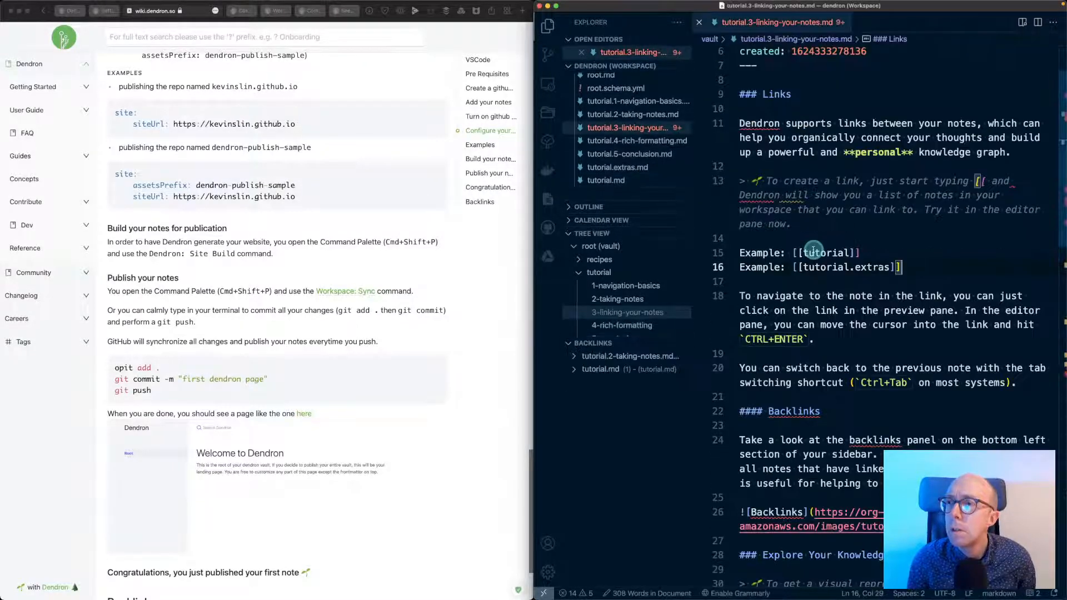
pyautogui.press('super+shift+p')
pyautogui.write('dite')
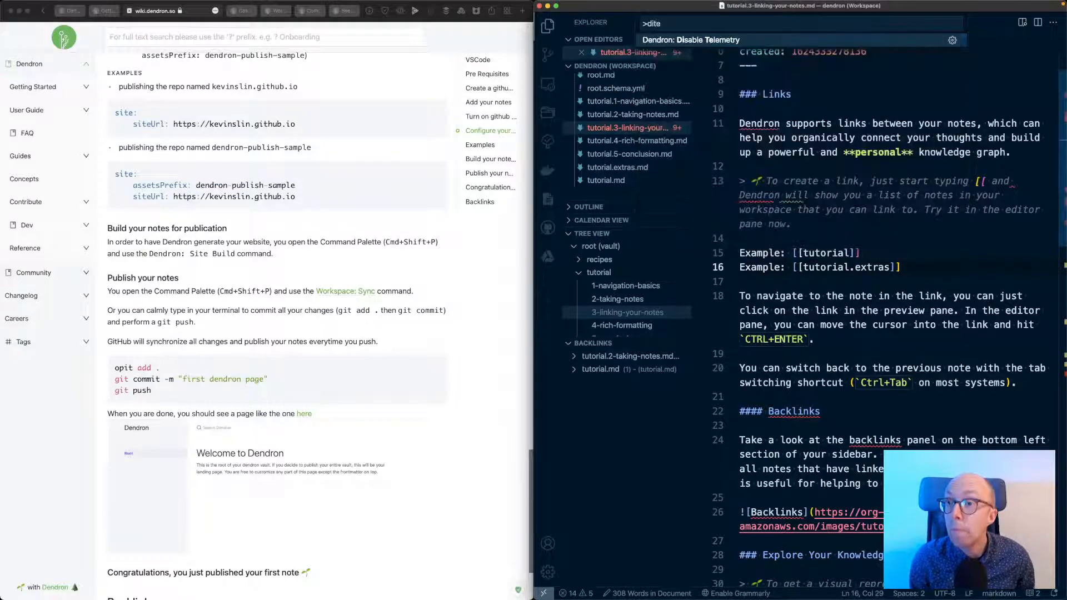
pyautogui.press('Escape')
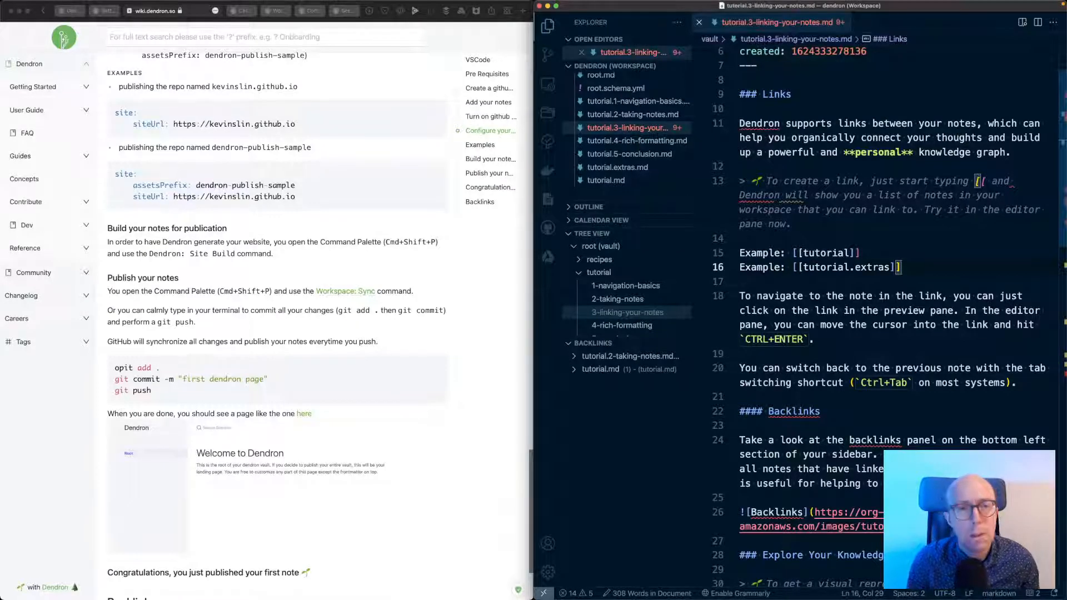
# - Recheck the guide's opening sections, list the vault folder's files in the integrated terminal, and initialize a Git repository there with git init
pyautogui.click(255, 304)
pyautogui.scroll(10, 255, 306)
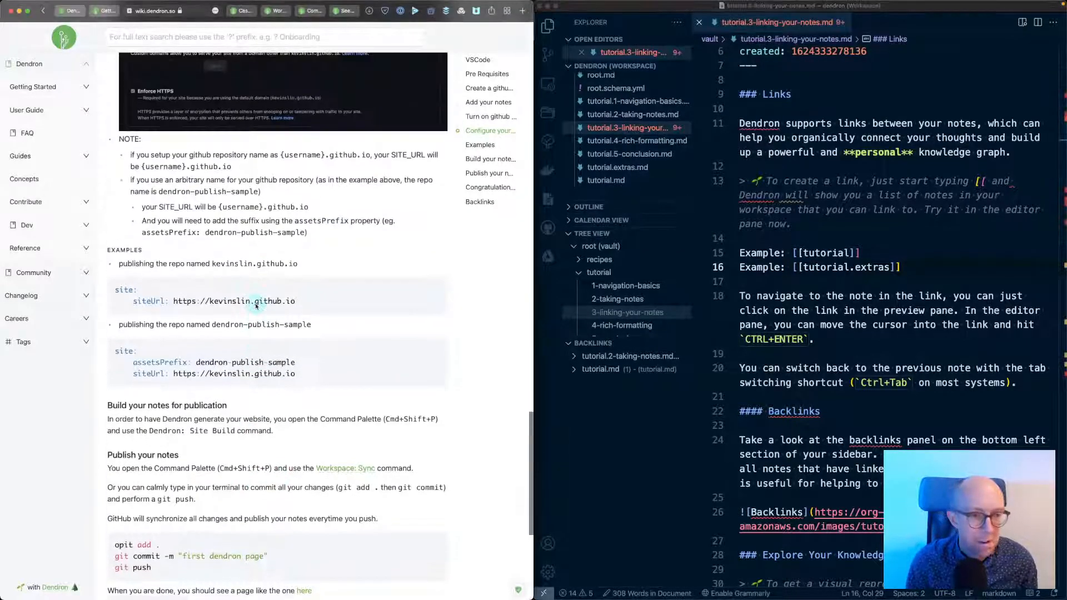
pyautogui.scroll(10, 256, 305)
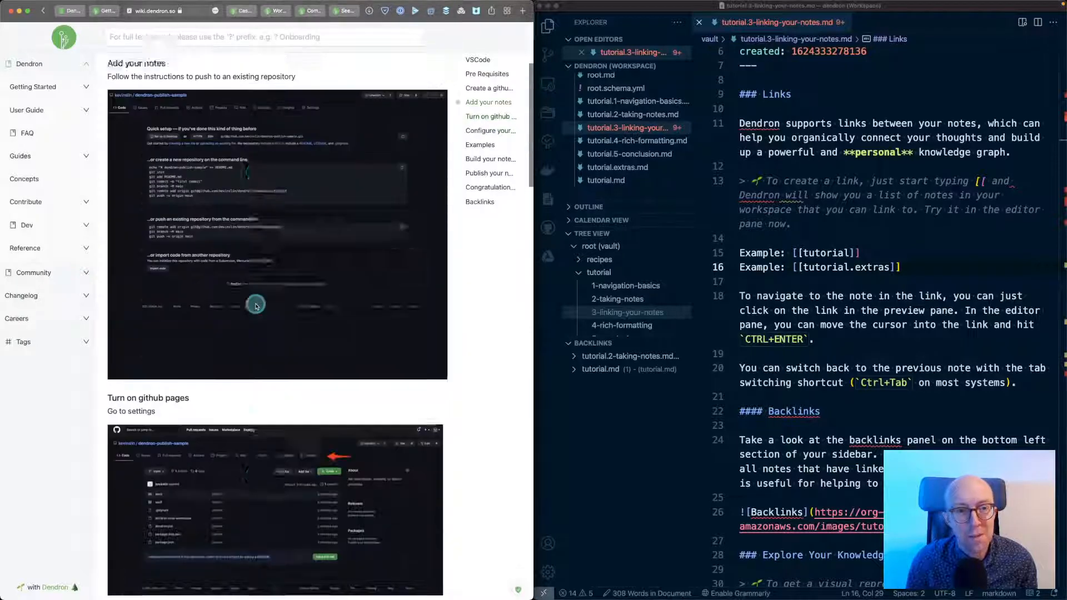
pyautogui.scroll(2, 256, 307)
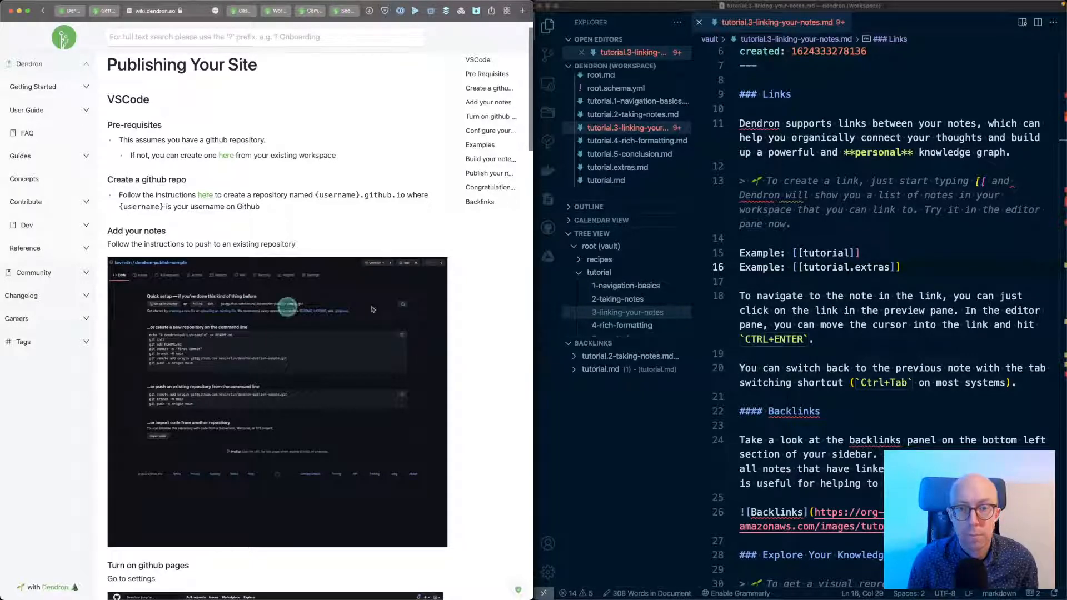
pyautogui.click(815, 295)
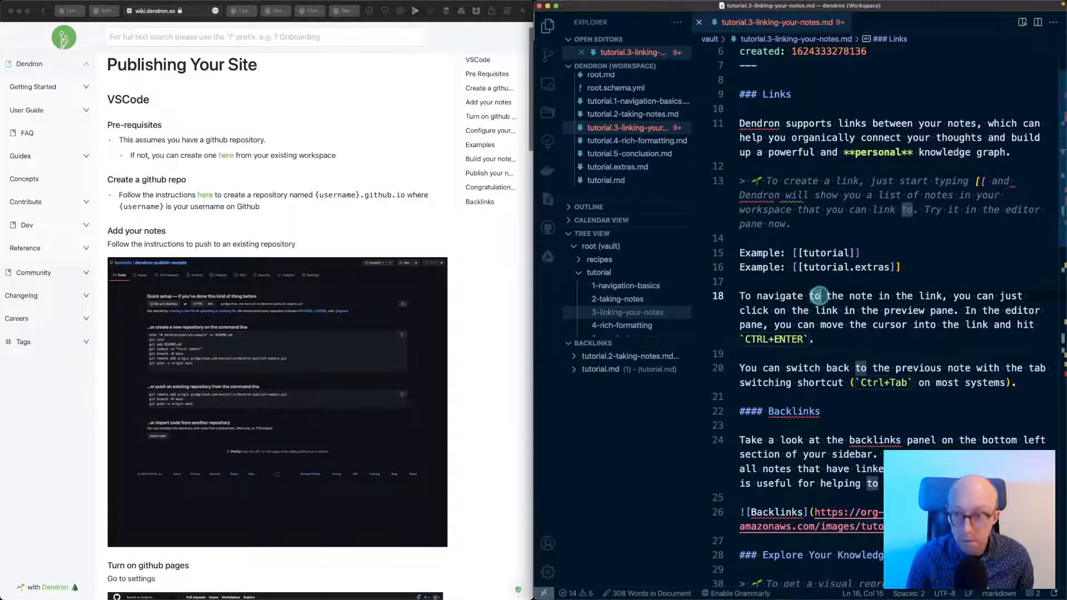
pyautogui.hotkey('ctrl', '`')
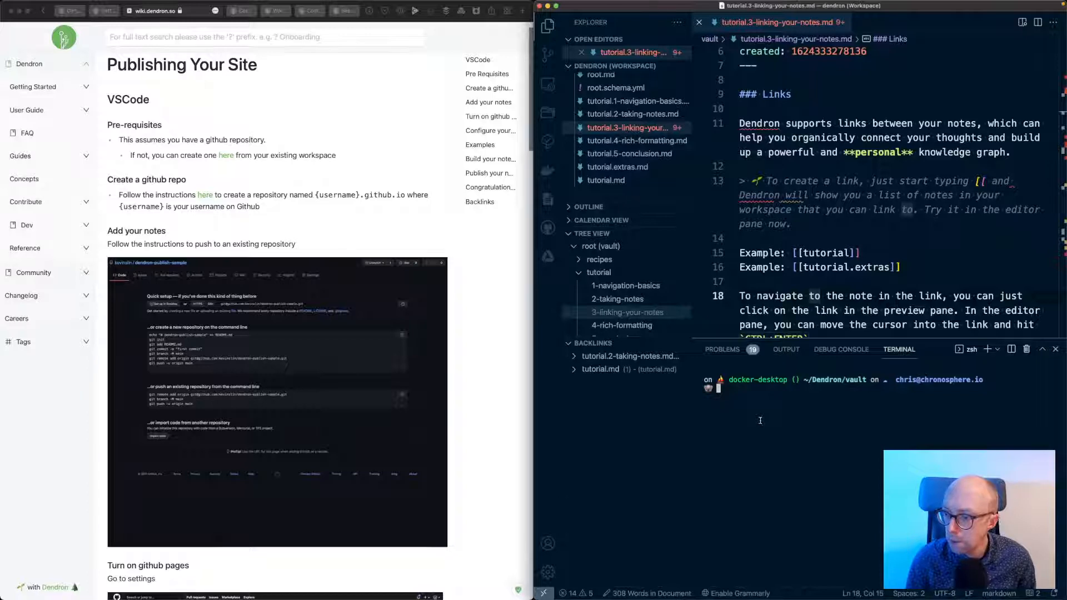
pyautogui.write('ls')
pyautogui.press('Return')
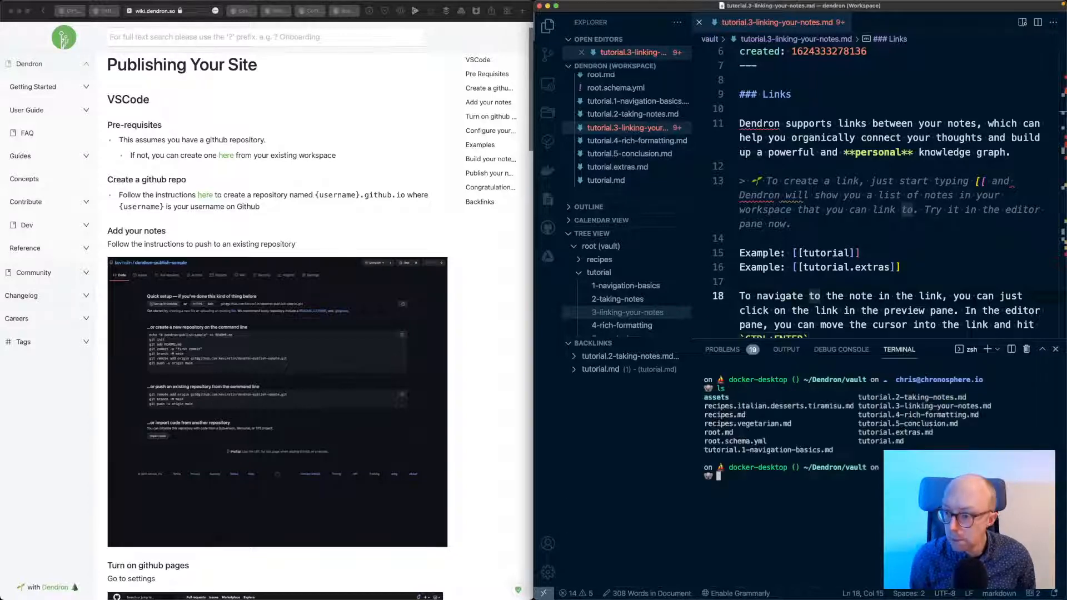
pyautogui.write('git init')
pyautogui.press('Return')
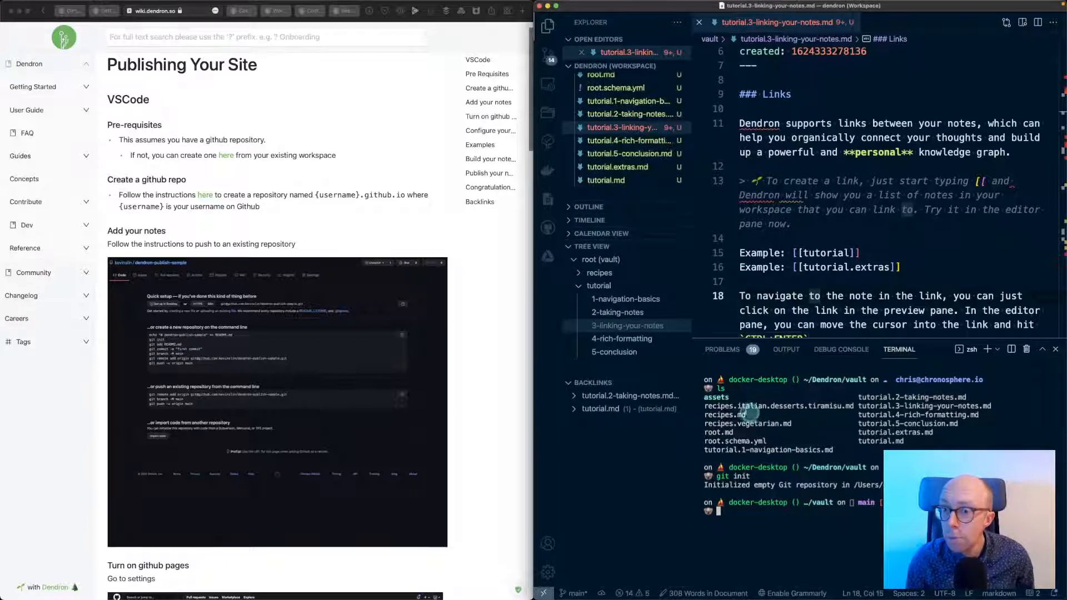
pyautogui.click(1056, 349)
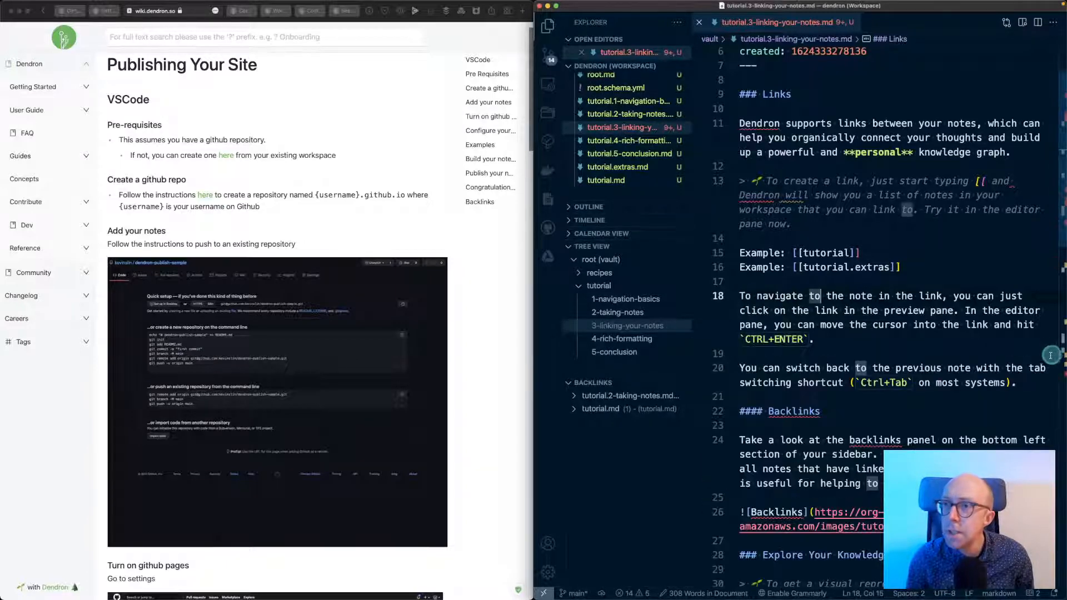
# - Review the guide's instructions for turning on GitHub Pages and configuring the notes for publication
pyautogui.click(852, 347)
pyautogui.scroll(-2, 419, 411)
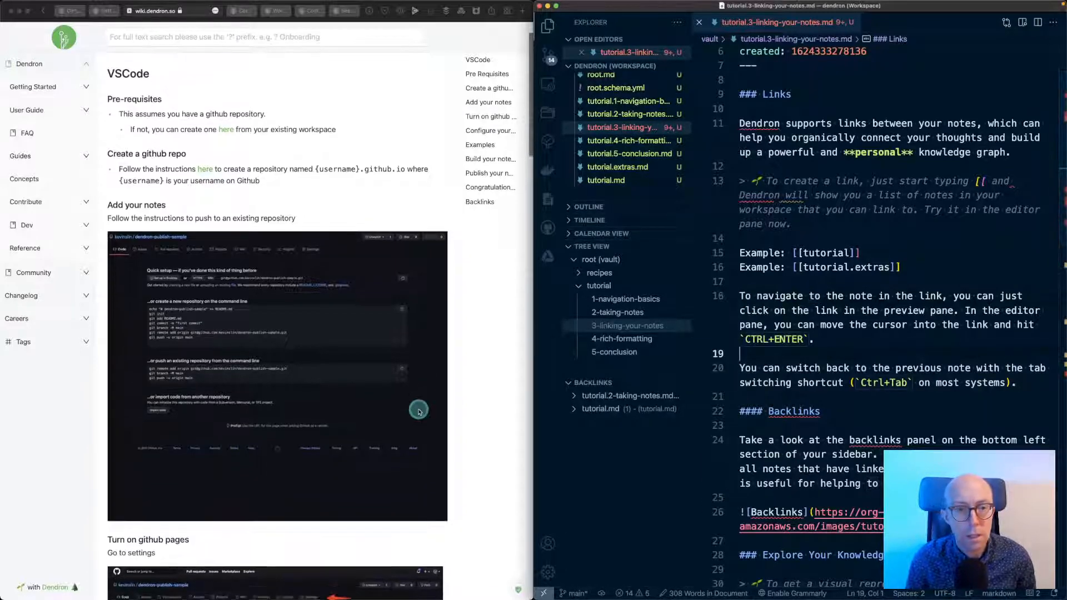
pyautogui.scroll(-15, 419, 411)
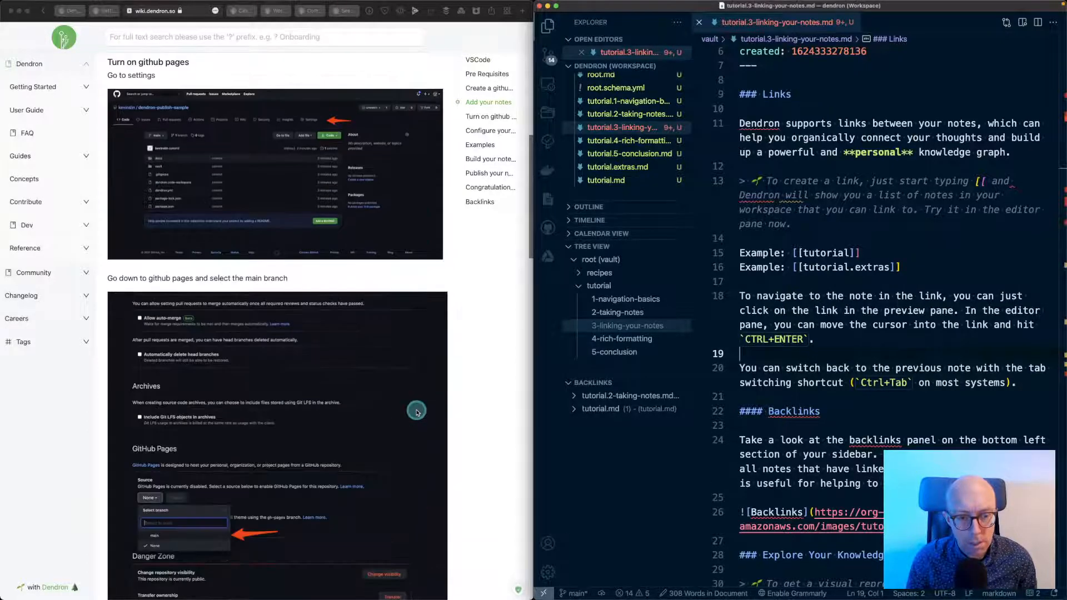
pyautogui.scroll(-15, 416, 412)
pyautogui.scroll(-3, 416, 412)
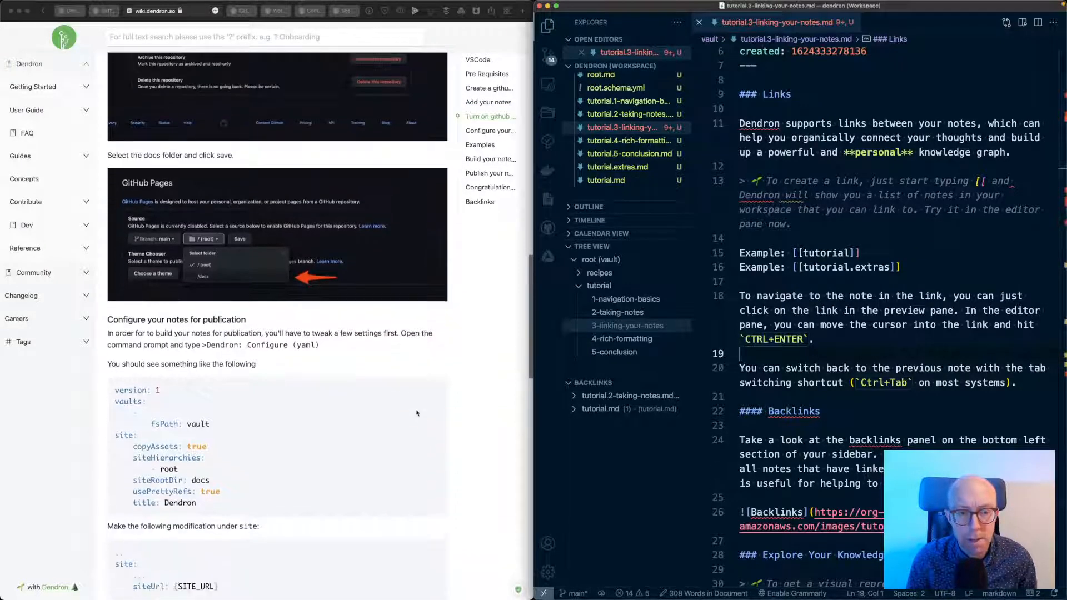
pyautogui.scroll(-2, 417, 413)
pyautogui.scroll(-1, 417, 413)
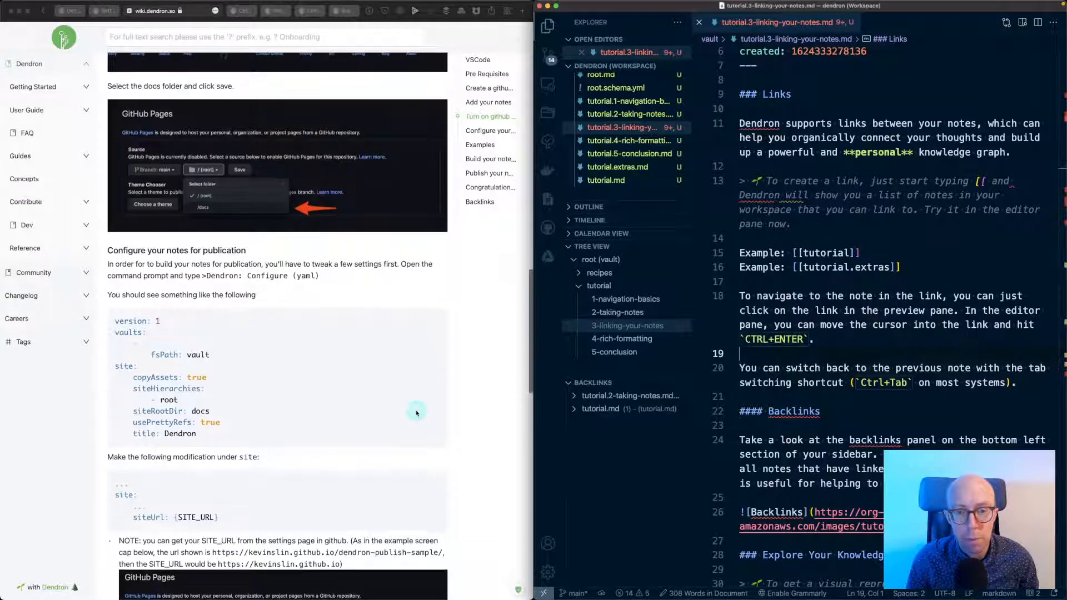
# - Open dendron.yml with the Dendron: Configure (yaml) command and compare its site settings with the guide's siteUrl modification
pyautogui.click(838, 315)
pyautogui.press('super+shift+p')
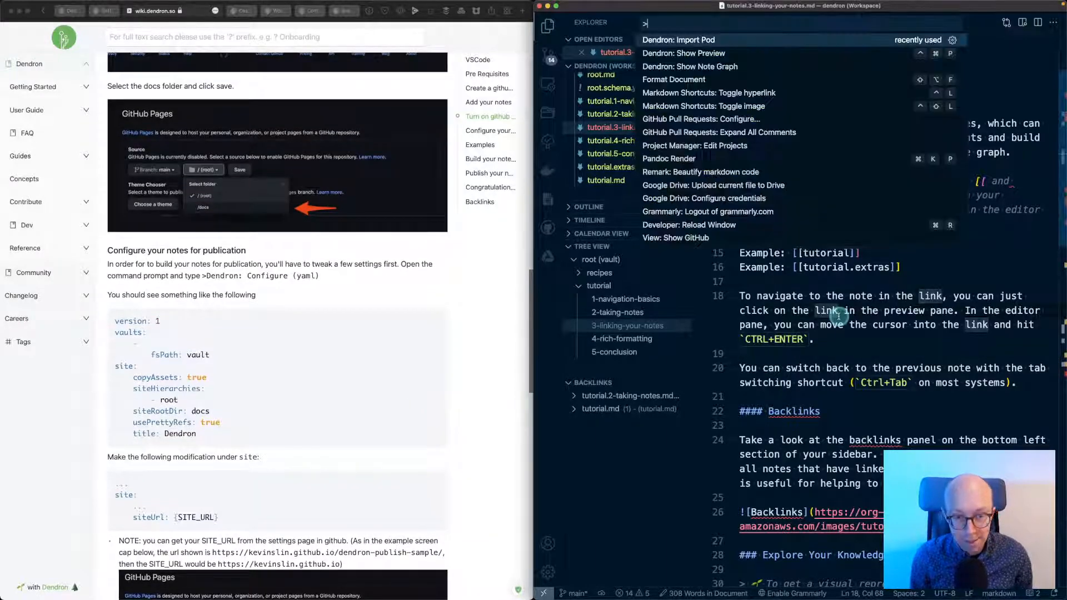
pyautogui.write('config')
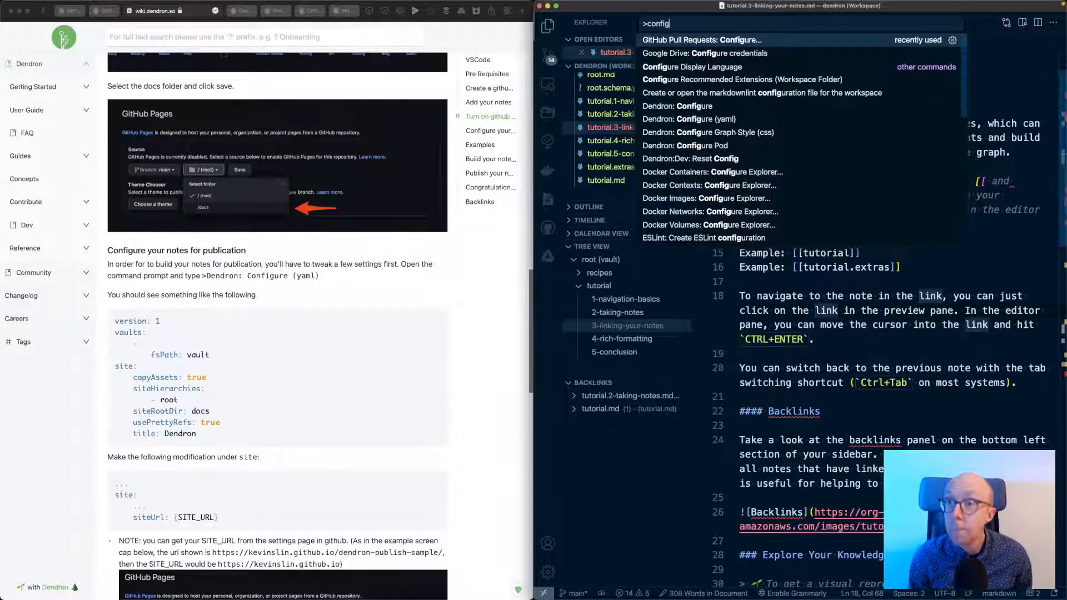
pyautogui.press('Down')
pyautogui.press('Down')
pyautogui.press('Down')
pyautogui.press('Down')
pyautogui.press('Down')
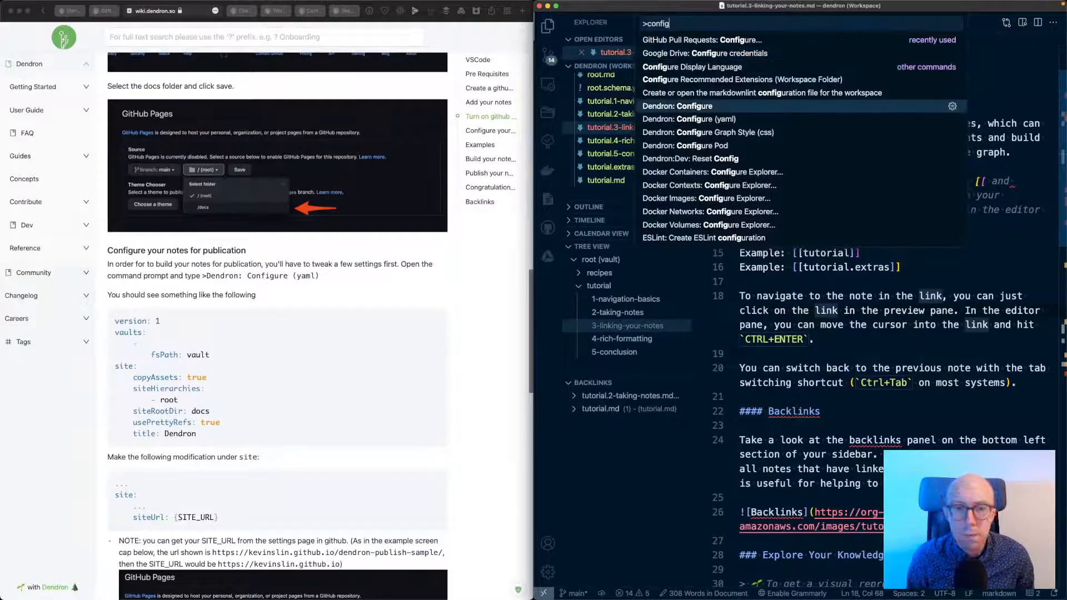
pyautogui.press('Down')
pyautogui.press('Return')
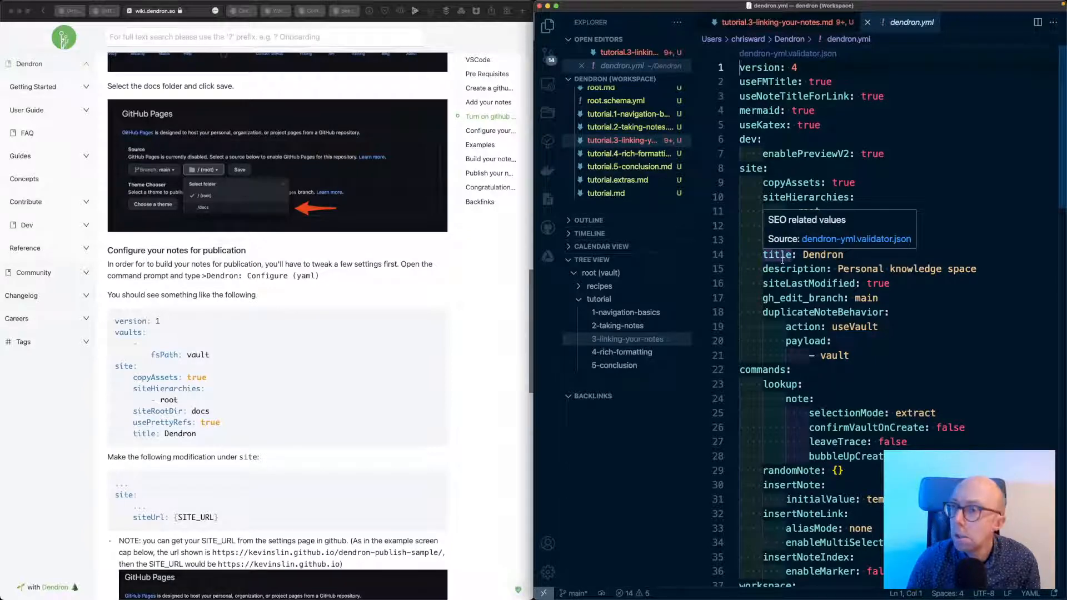
pyautogui.scroll(-5, 325, 340)
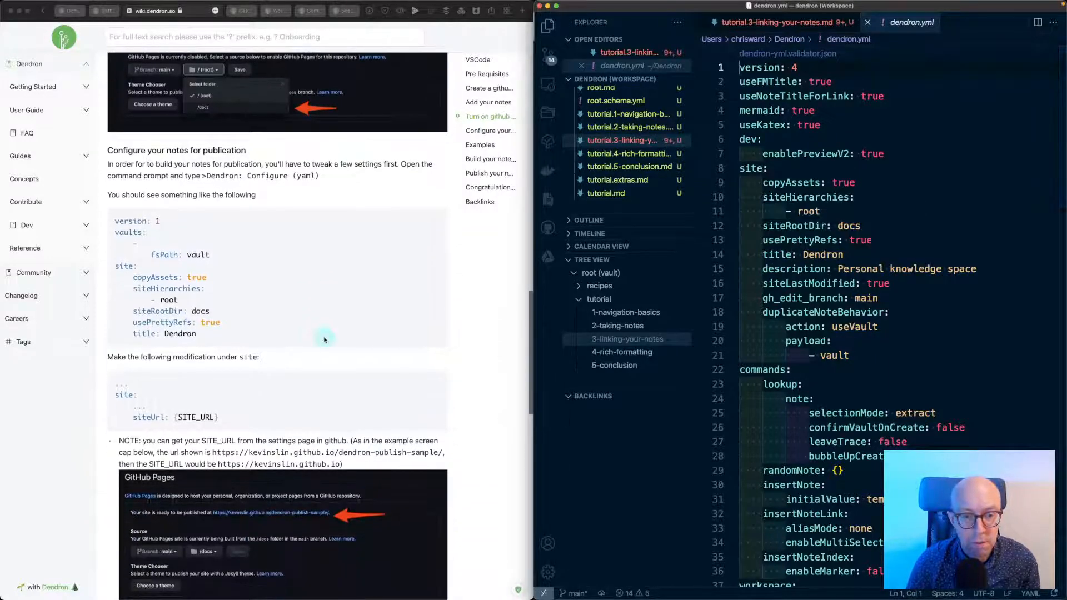
pyautogui.click(844, 312)
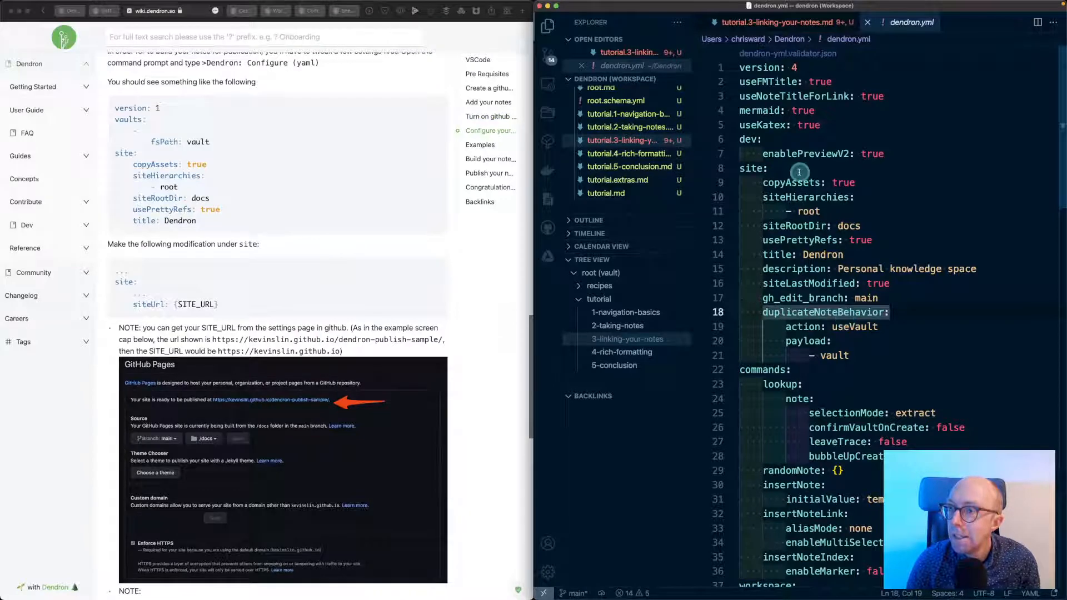
# - Compare the site settings in dendron.yml with the guide's siteUrl notes and examples, and read its build and publish sections
pyautogui.scroll(-2, 802, 209)
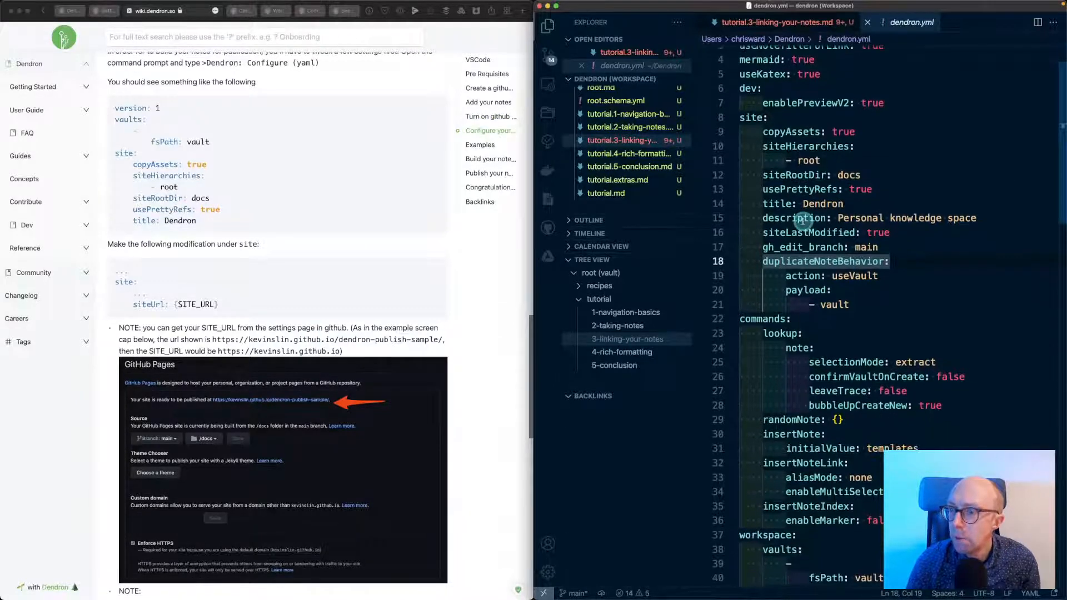
pyautogui.scroll(1, 802, 220)
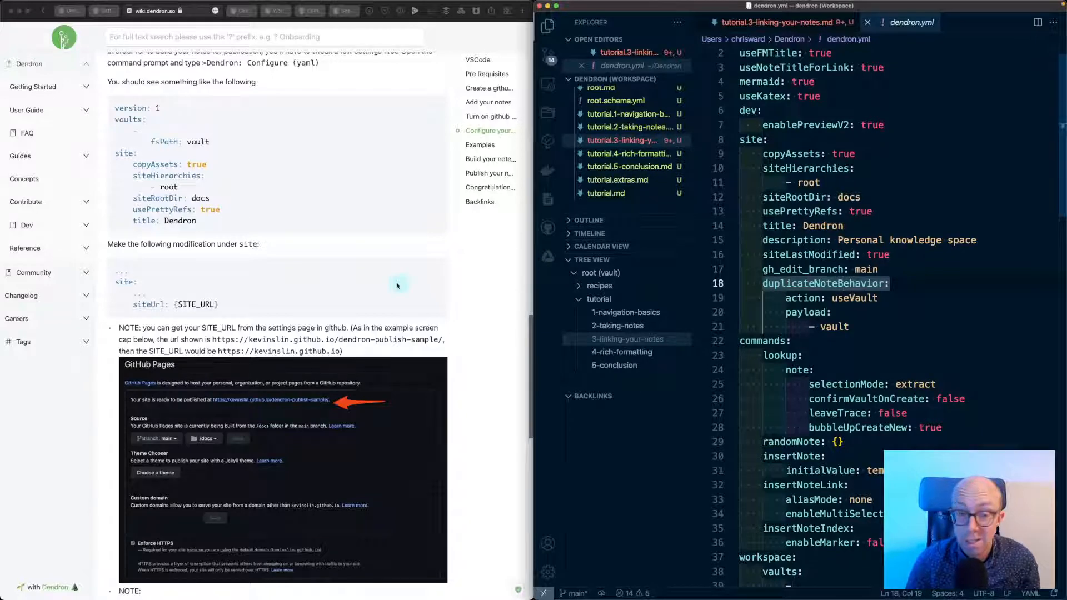
pyautogui.scroll(-6, 398, 286)
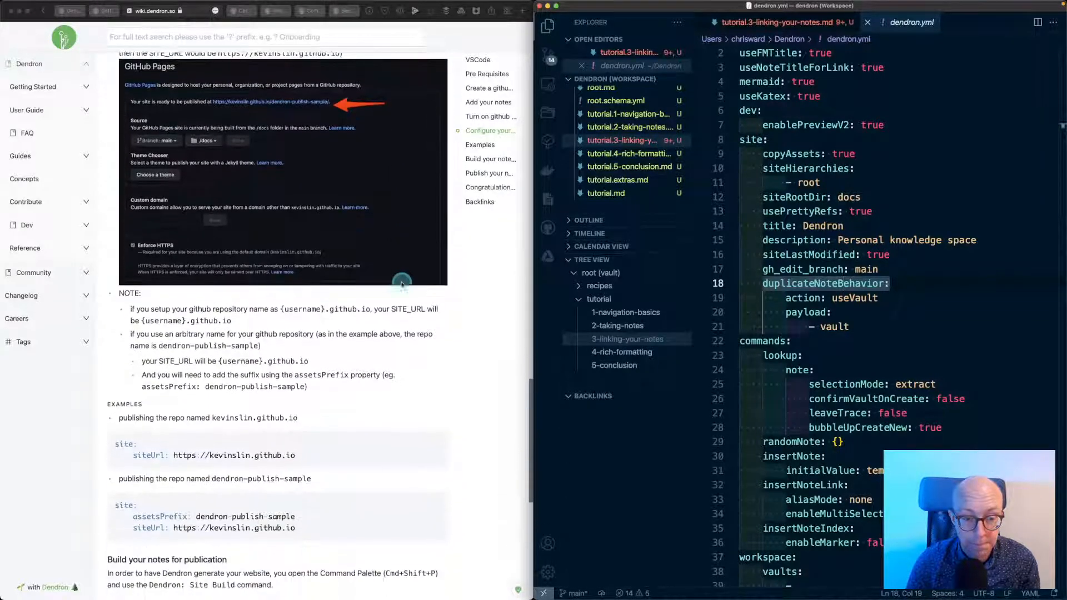
pyautogui.scroll(-5, 401, 283)
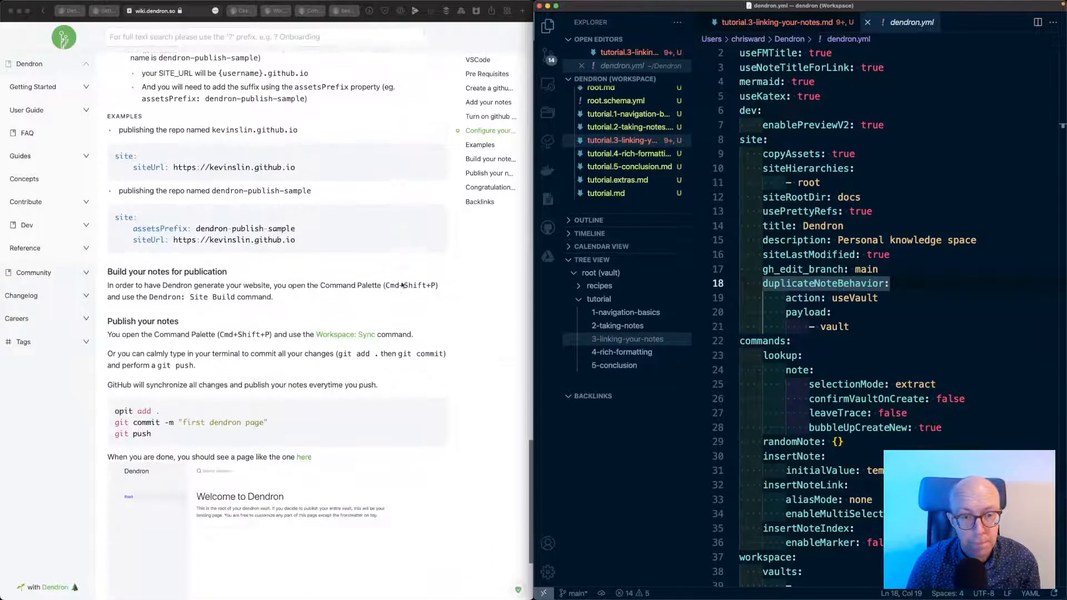
pyautogui.scroll(-1, 402, 284)
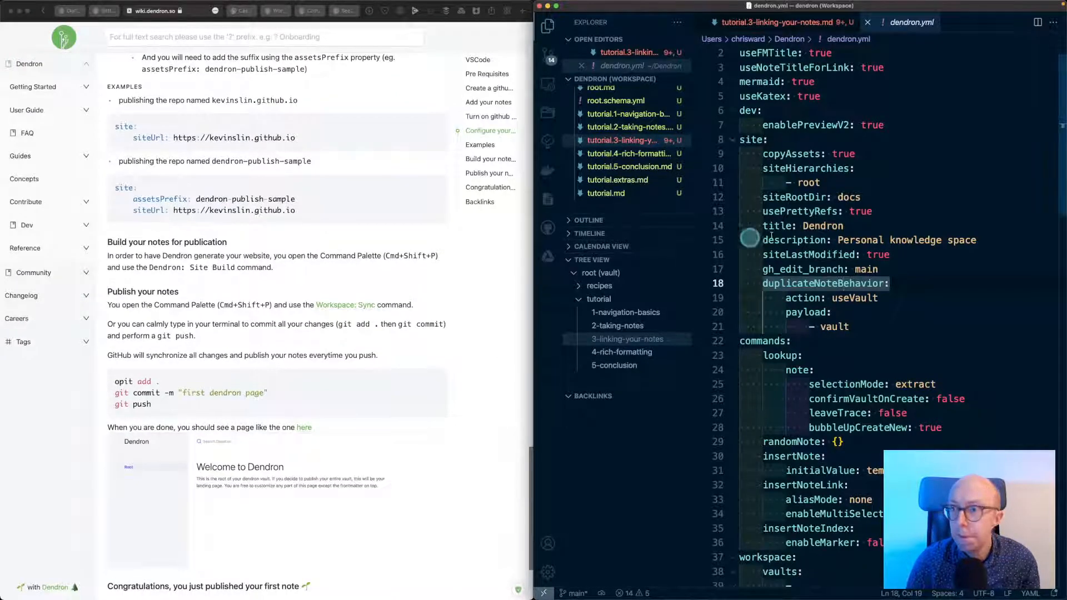
# - Return to the tutorial.3-linking-your-notes.md note and search the available commands for "site"
pyautogui.hotkey('ctrl', 'Tab')
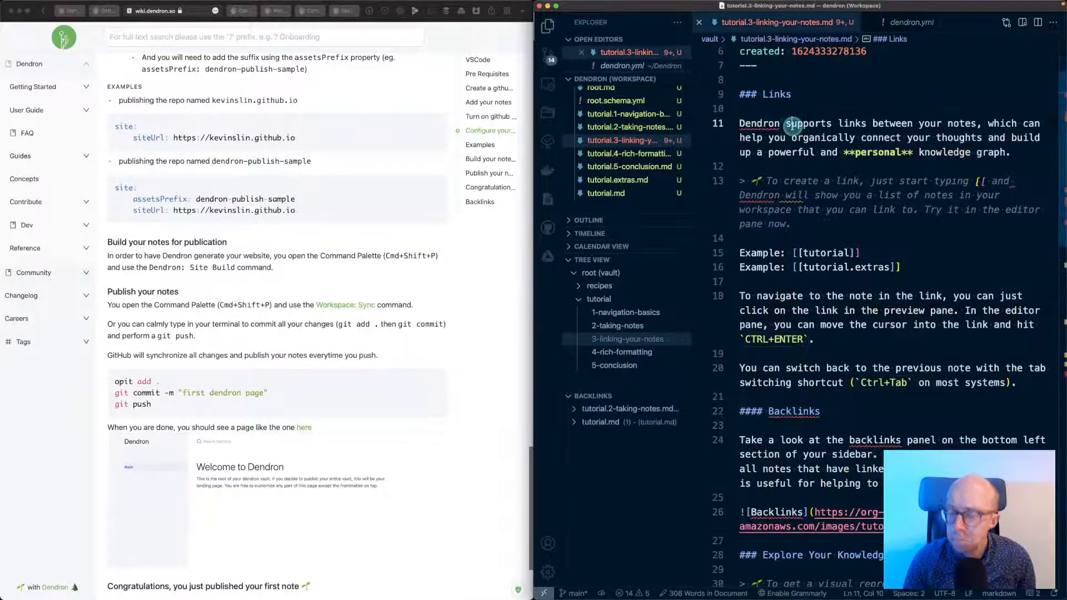
pyautogui.press('super+shift+p')
pyautogui.write('site')
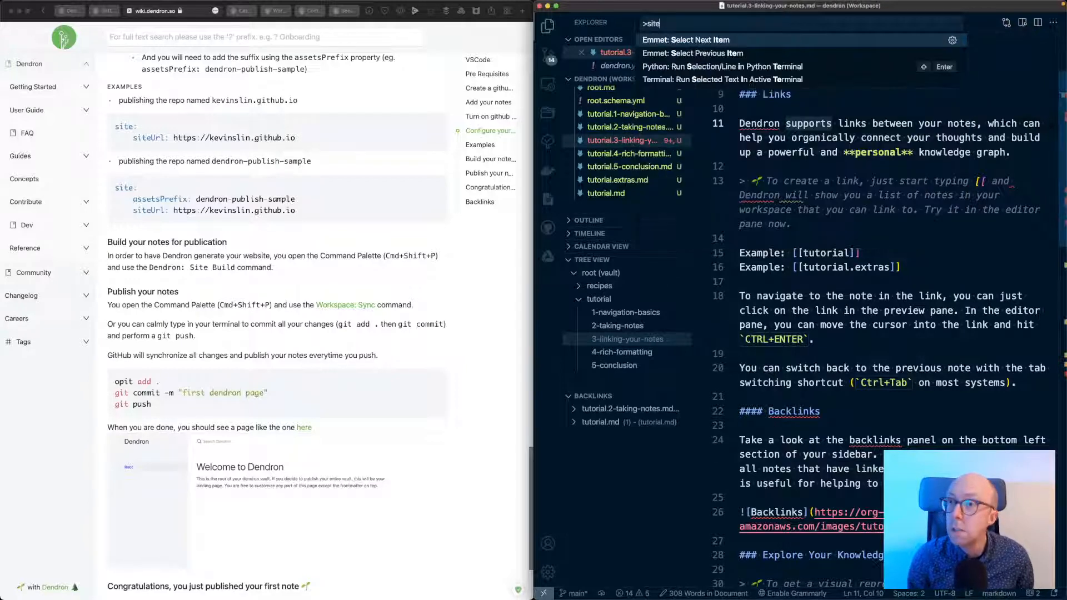
# - Replace the command search with "dendron", look through the Dendron commands for a site build option, and close the list
pyautogui.press('BackSpace')
pyautogui.press('BackSpace')
pyautogui.press('BackSpace')
pyautogui.press('BackSpace')
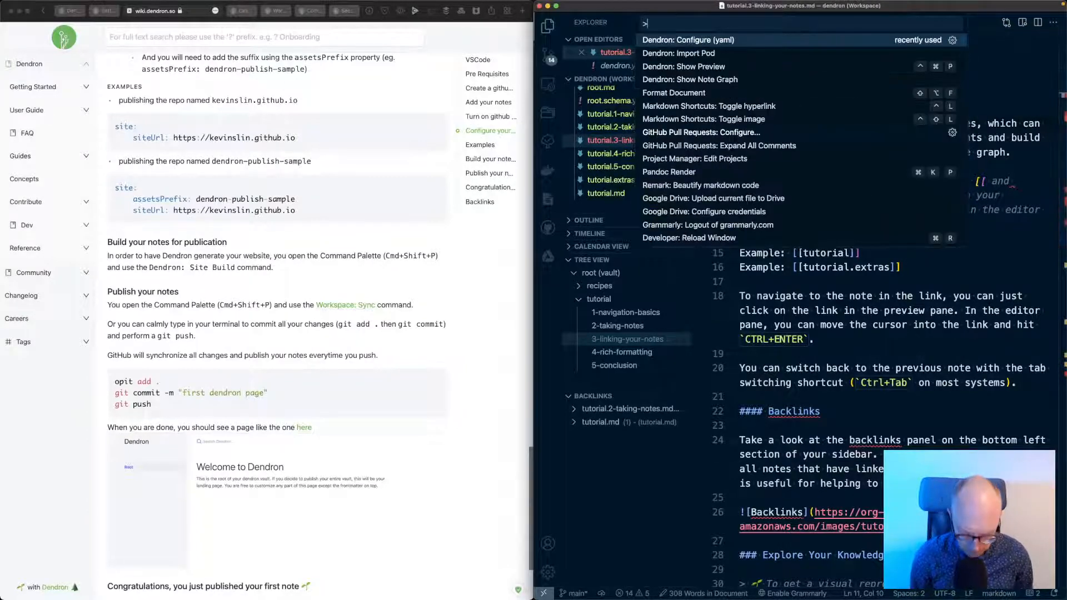
pyautogui.write('dendron')
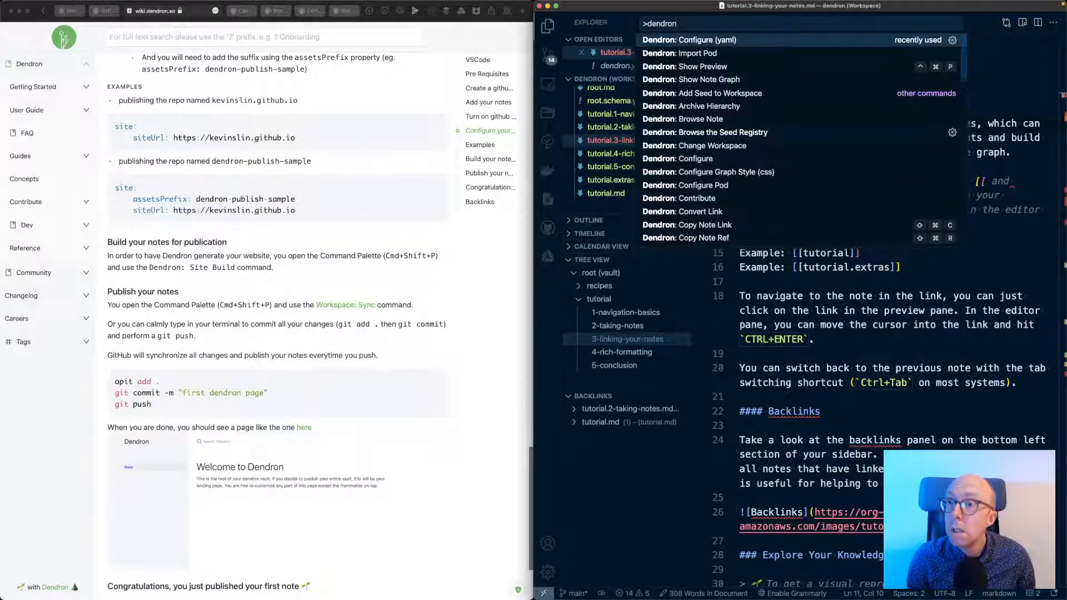
pyautogui.press('Down')
pyautogui.press('Down')
pyautogui.press('Down')
pyautogui.press('Down')
pyautogui.press('Down')
pyautogui.press('Down')
pyautogui.press('Down')
pyautogui.press('Down')
pyautogui.press('Down')
pyautogui.press('Down')
pyautogui.press('Down')
pyautogui.press('Down')
pyautogui.press('Down')
pyautogui.press('Down')
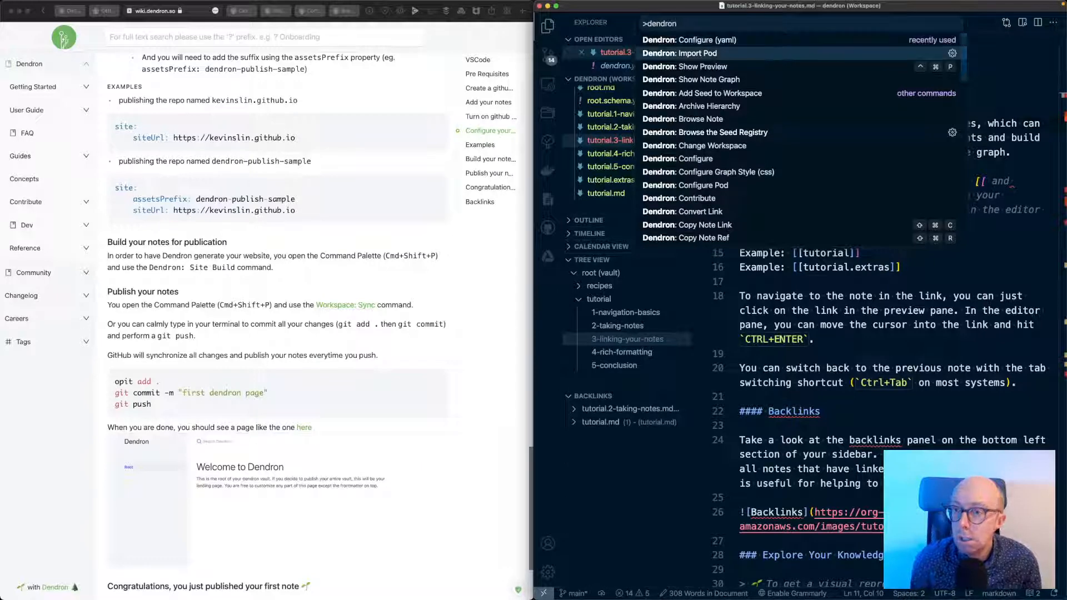
pyautogui.press('Down')
pyautogui.press('Down')
pyautogui.press('Down')
pyautogui.press('Down')
pyautogui.press('Down')
pyautogui.press('Down')
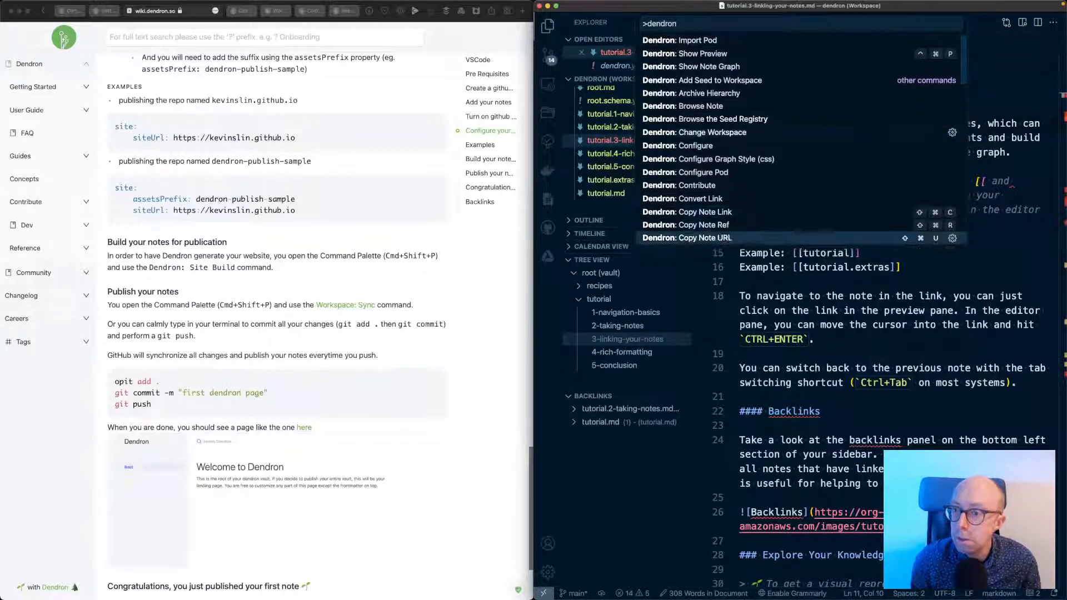
pyautogui.press('Down')
pyautogui.press('Down')
pyautogui.press('Down')
pyautogui.press('Down')
pyautogui.press('Down')
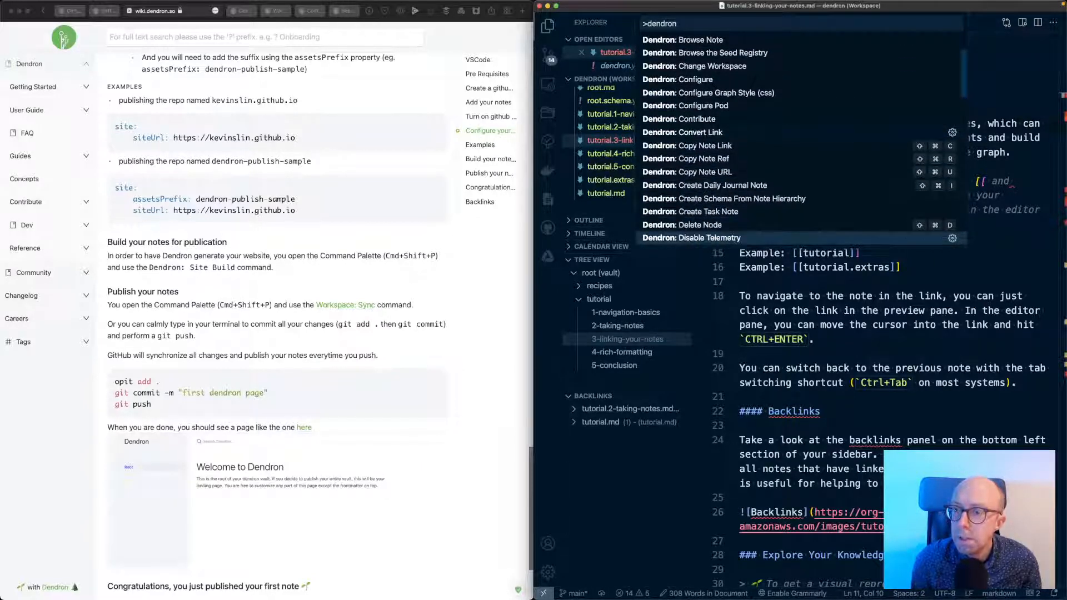
pyautogui.press('Down')
pyautogui.press('Down')
pyautogui.press('Down')
pyautogui.press('Down')
pyautogui.press('Down')
pyautogui.press('Down')
pyautogui.press('Down')
pyautogui.press('Down')
pyautogui.press('Down')
pyautogui.press('Down')
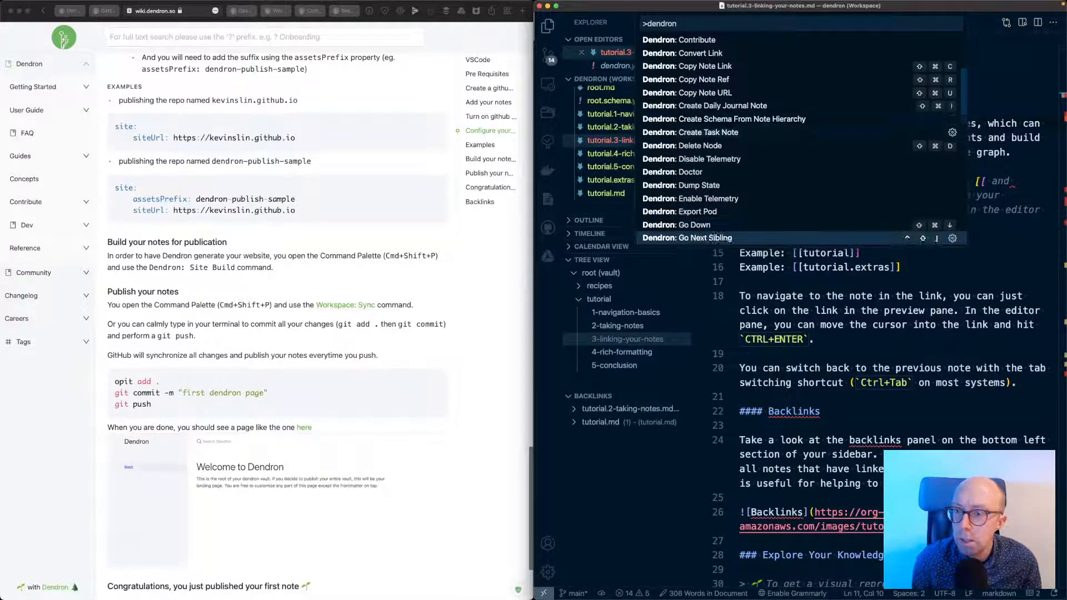
pyautogui.press('Down')
pyautogui.press('Down')
pyautogui.press('Down')
pyautogui.press('Down')
pyautogui.press('Down')
pyautogui.press('Down')
pyautogui.press('Down')
pyautogui.press('Down')
pyautogui.press('Down')
pyautogui.press('Down')
pyautogui.press('Down')
pyautogui.press('Down')
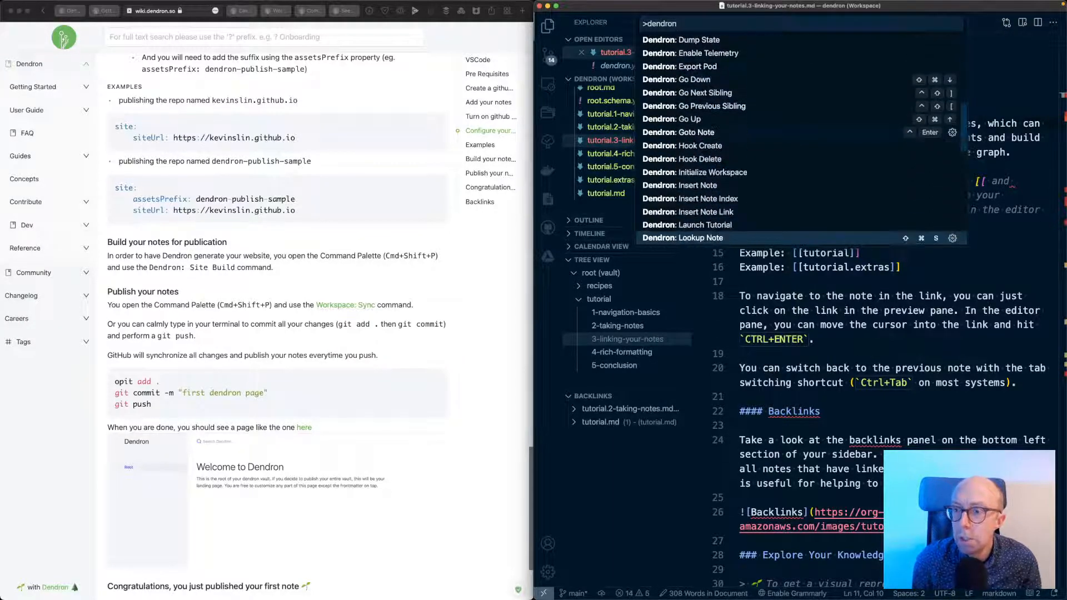
pyautogui.press('Down')
pyautogui.press('Down')
pyautogui.press('Down')
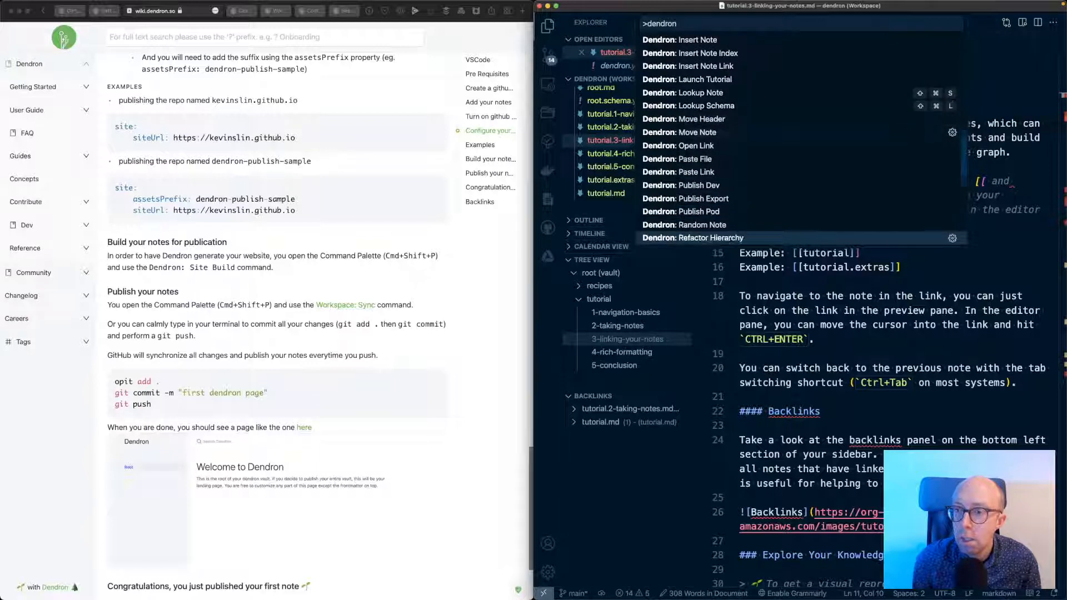
pyautogui.press('Down')
pyautogui.press('Down')
pyautogui.press('Down')
pyautogui.press('Down')
pyautogui.press('Down')
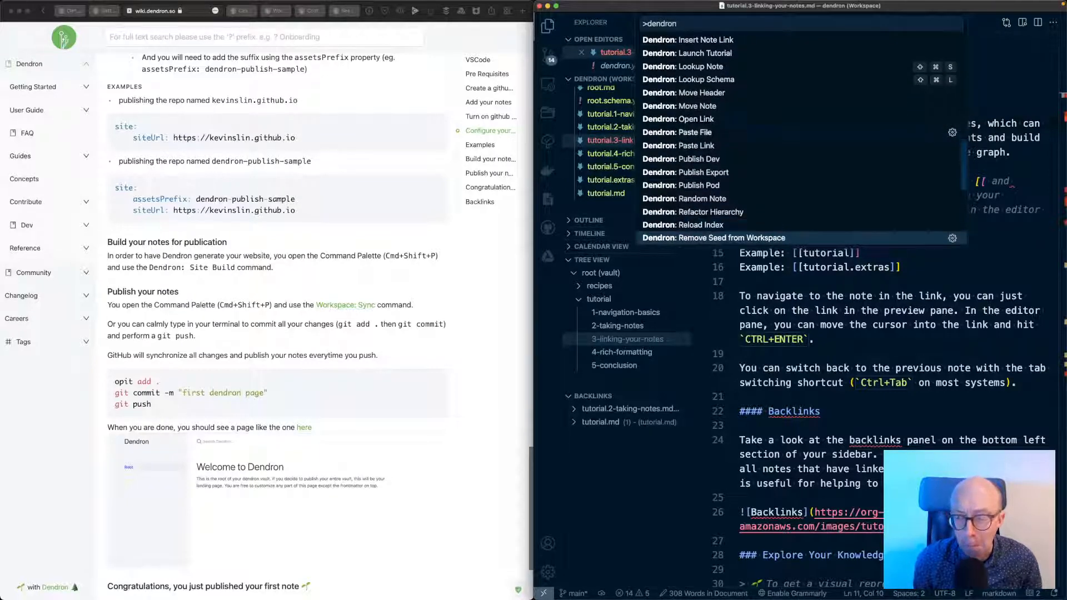
pyautogui.press('Down')
pyautogui.press('Down')
pyautogui.press('Down')
pyautogui.press('Down')
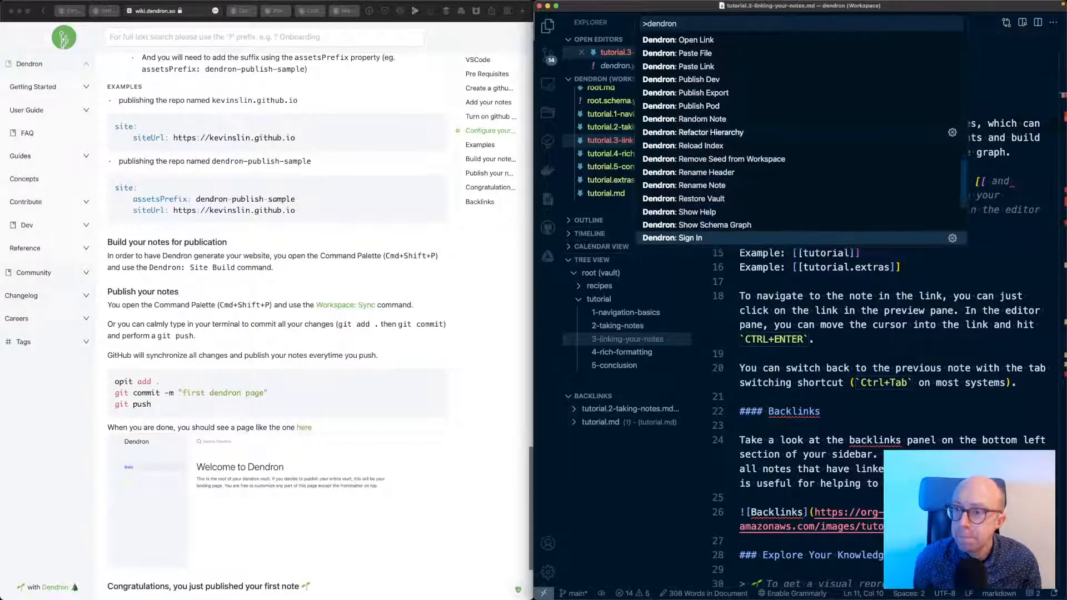
pyautogui.press('Down')
pyautogui.press('Down')
pyautogui.press('Down')
pyautogui.press('Down')
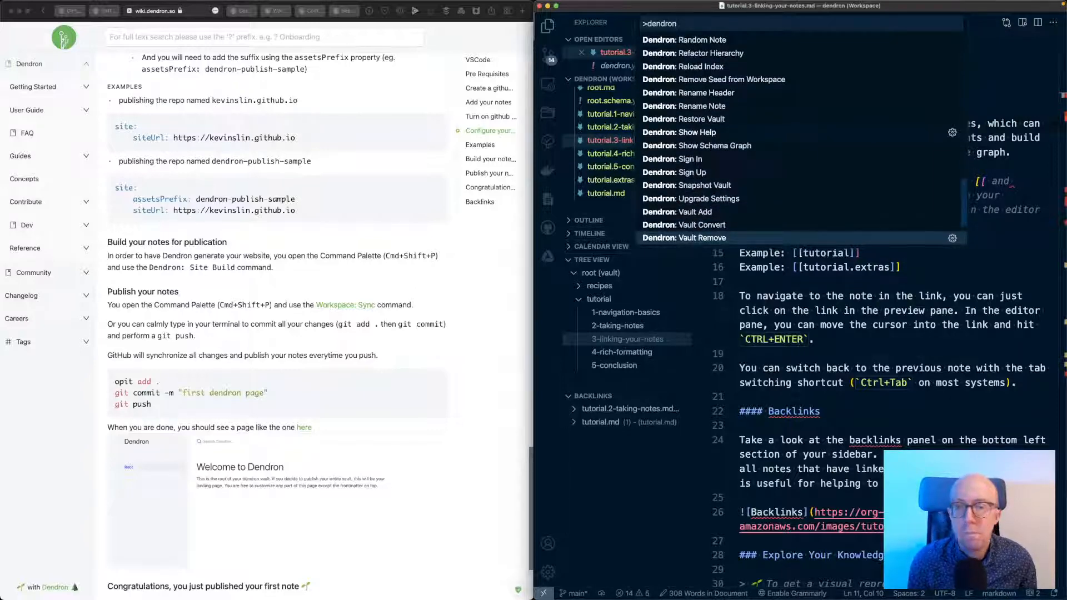
pyautogui.press('Escape')
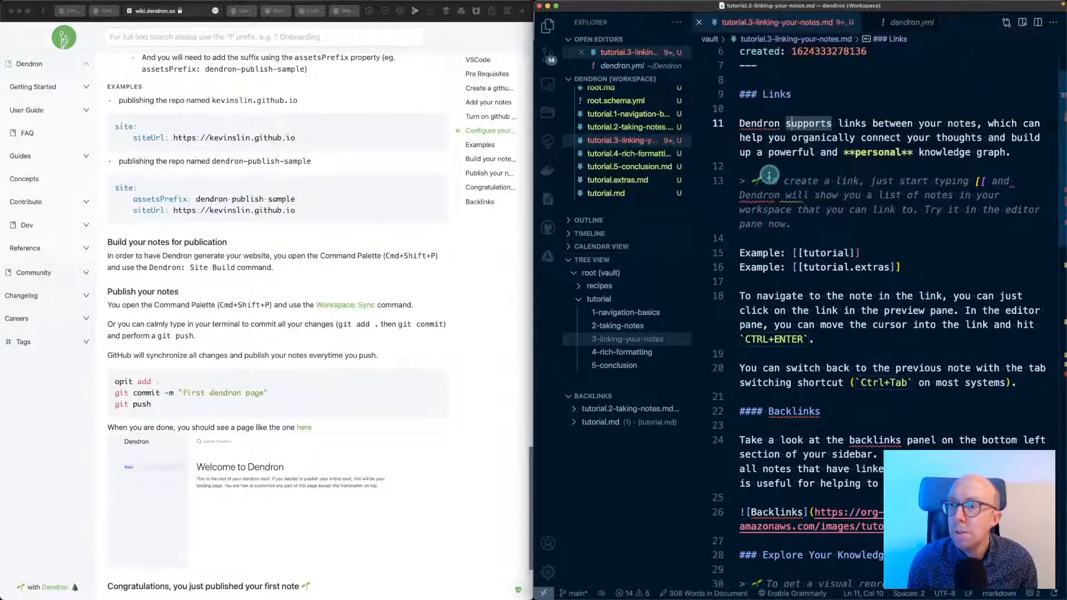
# - Add the guide's sample assetsPrefix (dendron-publish-sample) and siteUrl lines directly under site: in dendron.yml and save the file
pyautogui.click(918, 22)
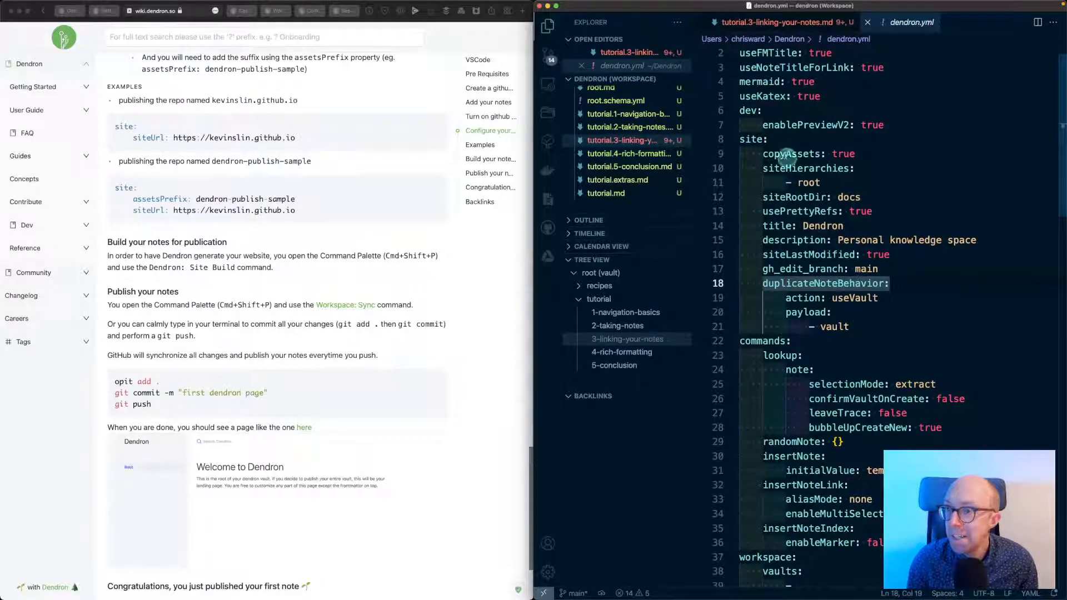
pyautogui.click(787, 143)
pyautogui.press('Return')
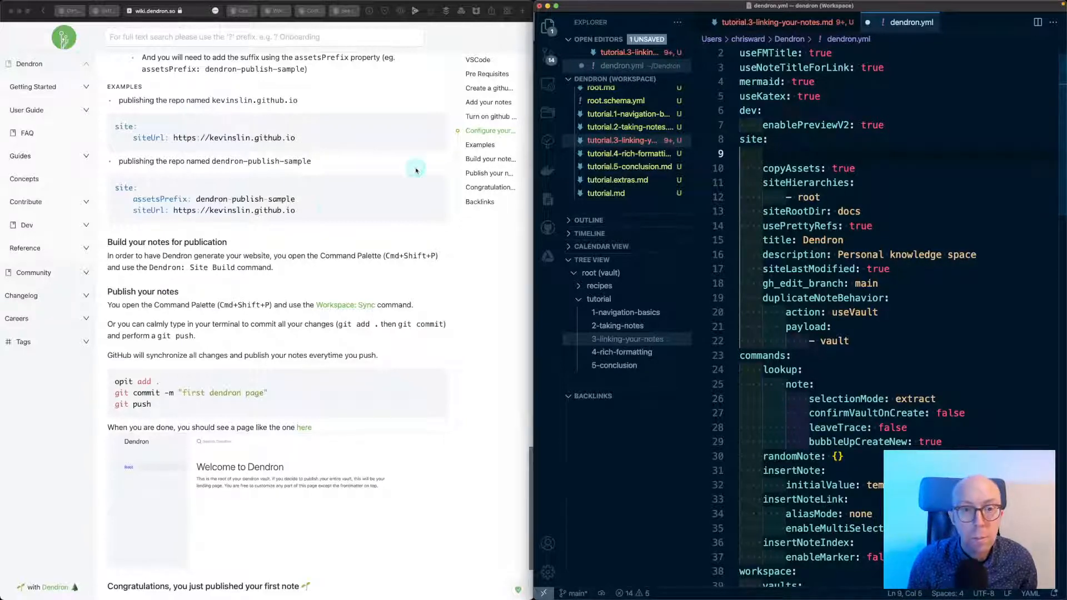
pyautogui.click(322, 210)
pyautogui.moveTo(322, 210); pyautogui.dragTo(124, 200)
pyautogui.press('super+c')
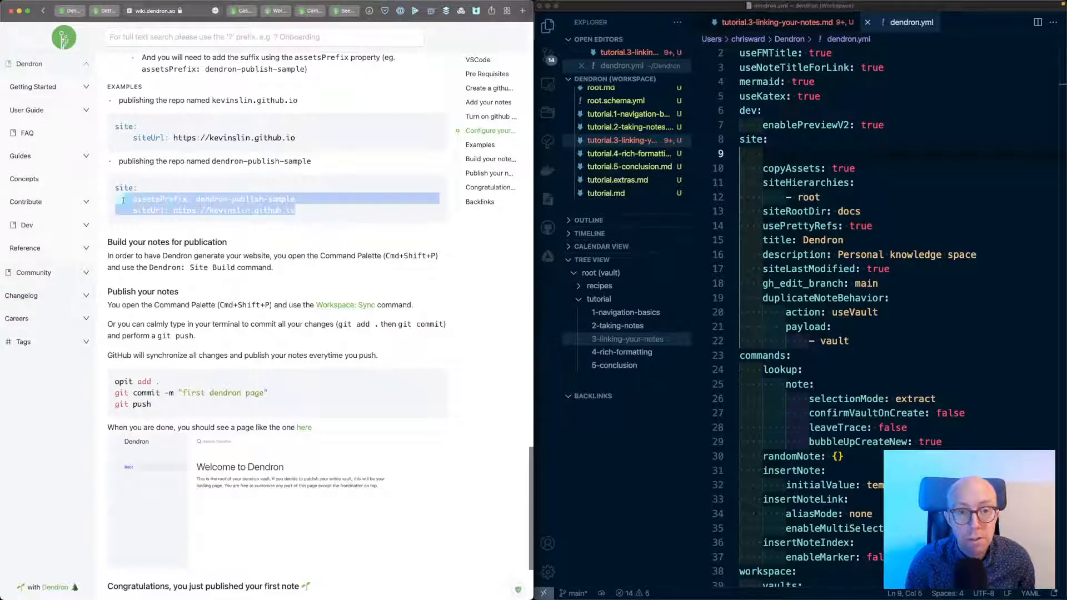
pyautogui.click(758, 154)
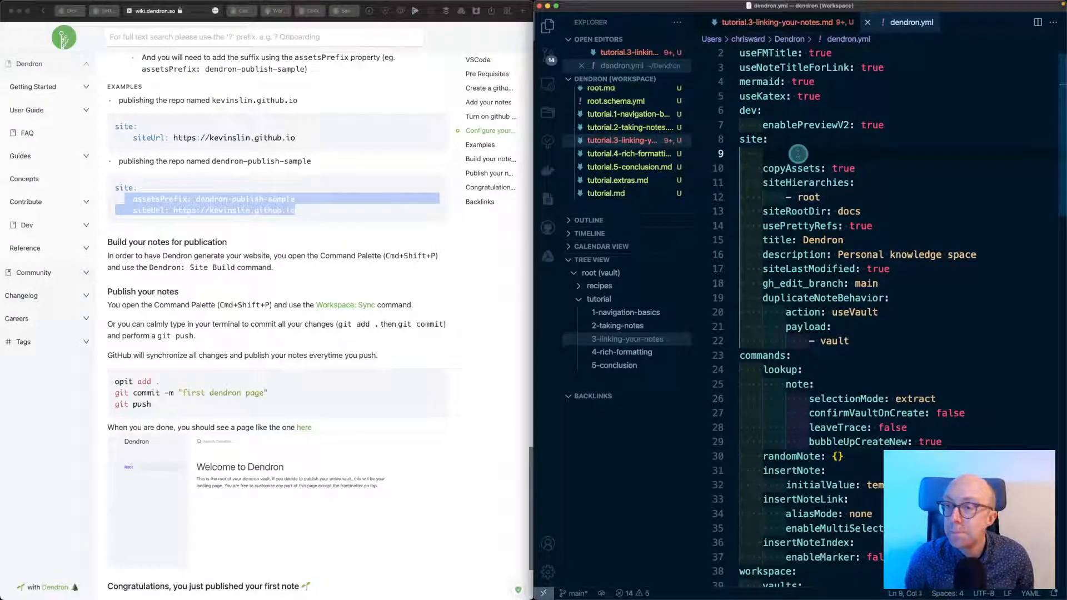
pyautogui.press('super+v')
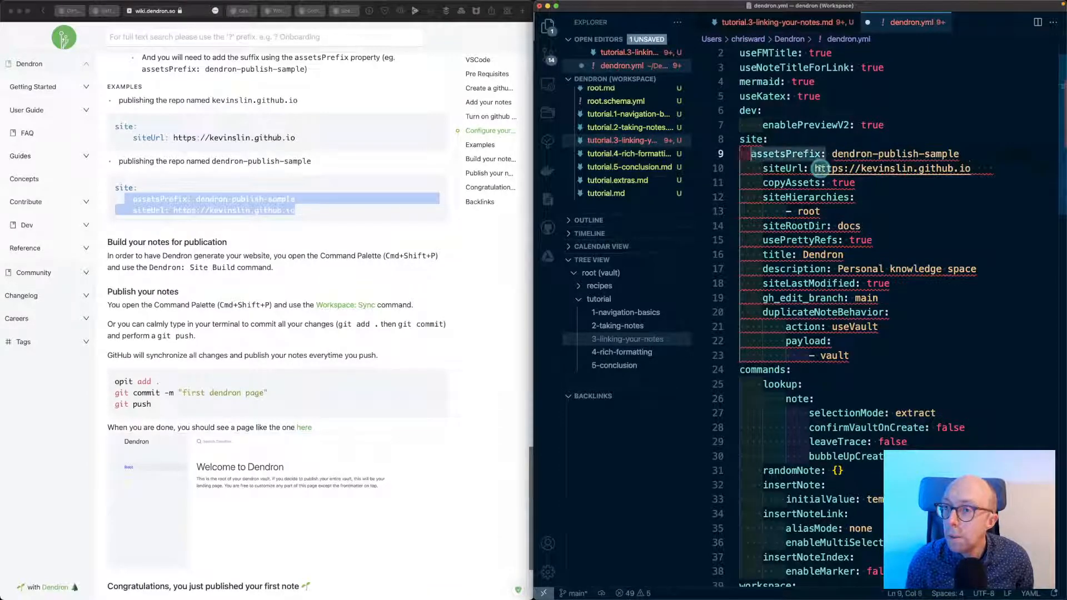
pyautogui.press('super+s')
pyautogui.press('super+a')
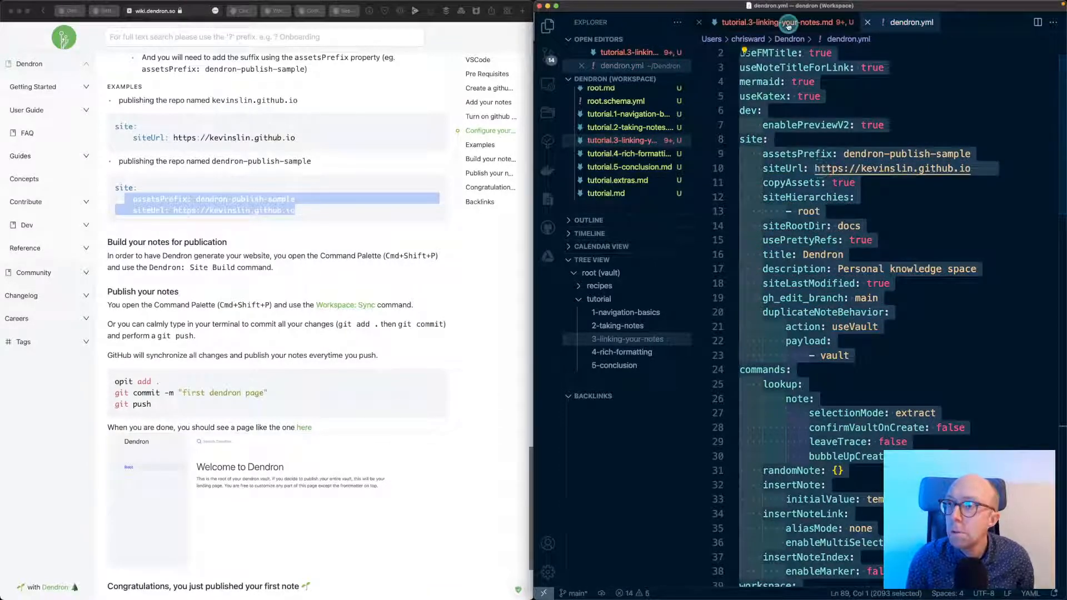
# - Go back to the tutorial.3-linking-your-notes.md note and repeat the command search for "site" with the edited configuration saved
pyautogui.click(788, 26)
pyautogui.click(786, 95)
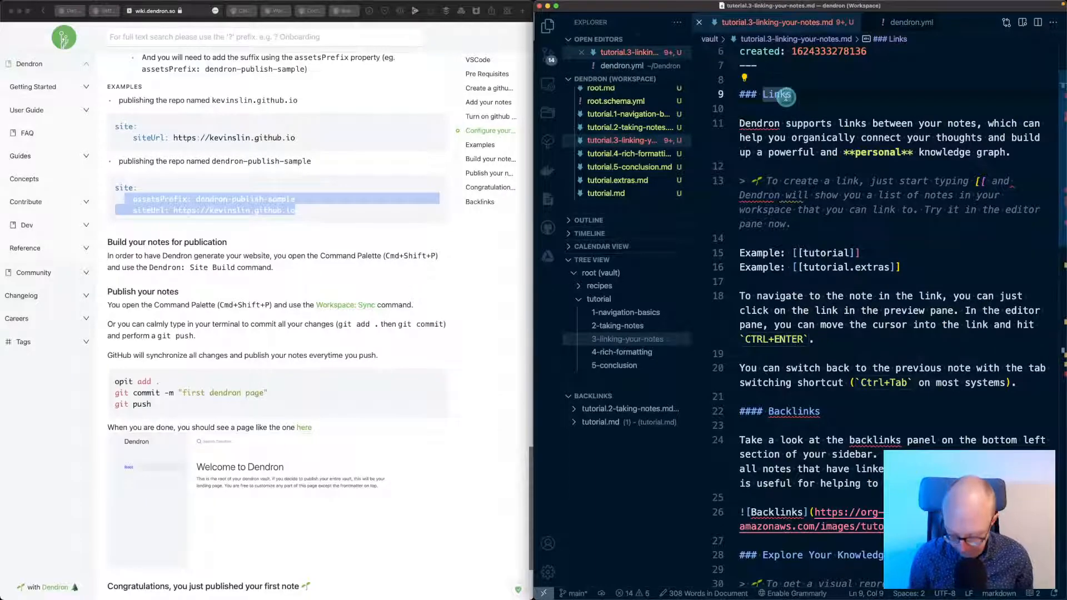
pyautogui.press('super+shift+p')
pyautogui.write('site')
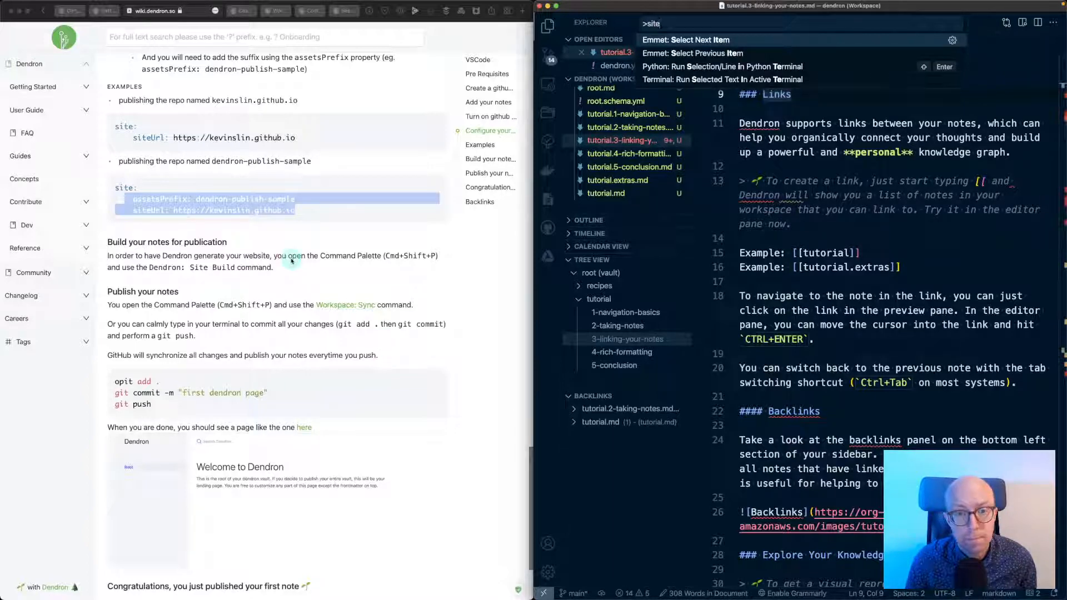
# - Reread the Publishing Your Site guide from its prerequisites to the build and publish sections, checking for a missed setup step
pyautogui.scroll(-3, 291, 260)
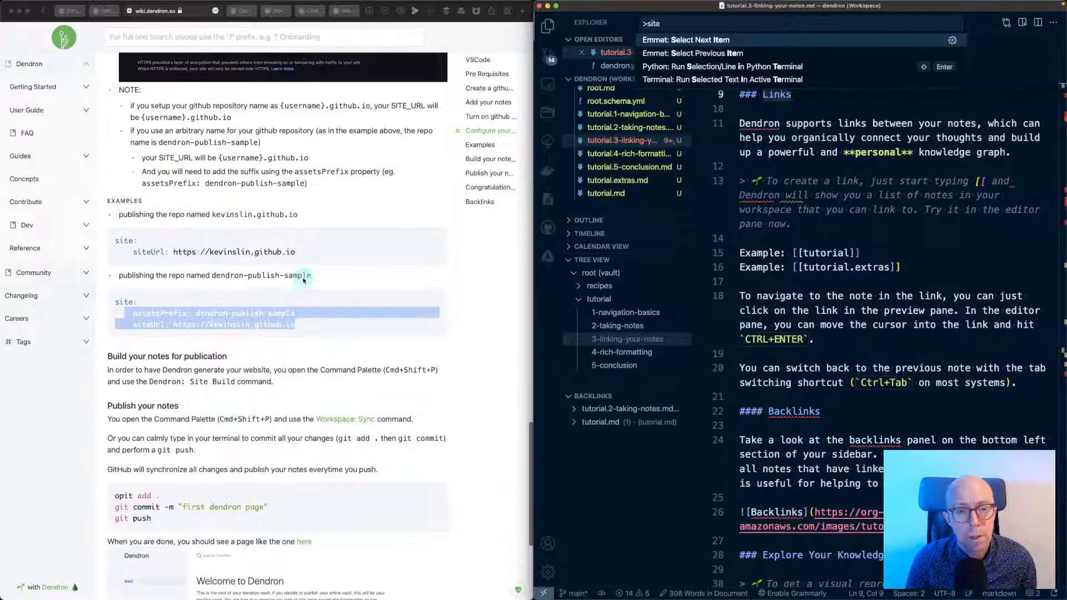
pyautogui.scroll(-1, 303, 281)
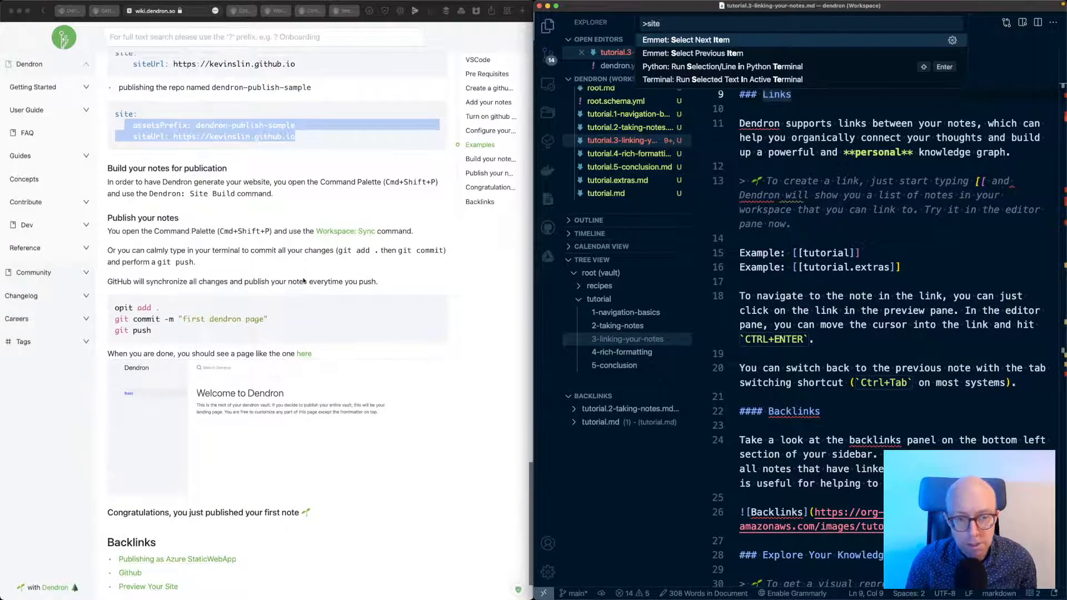
pyautogui.scroll(10, 303, 280)
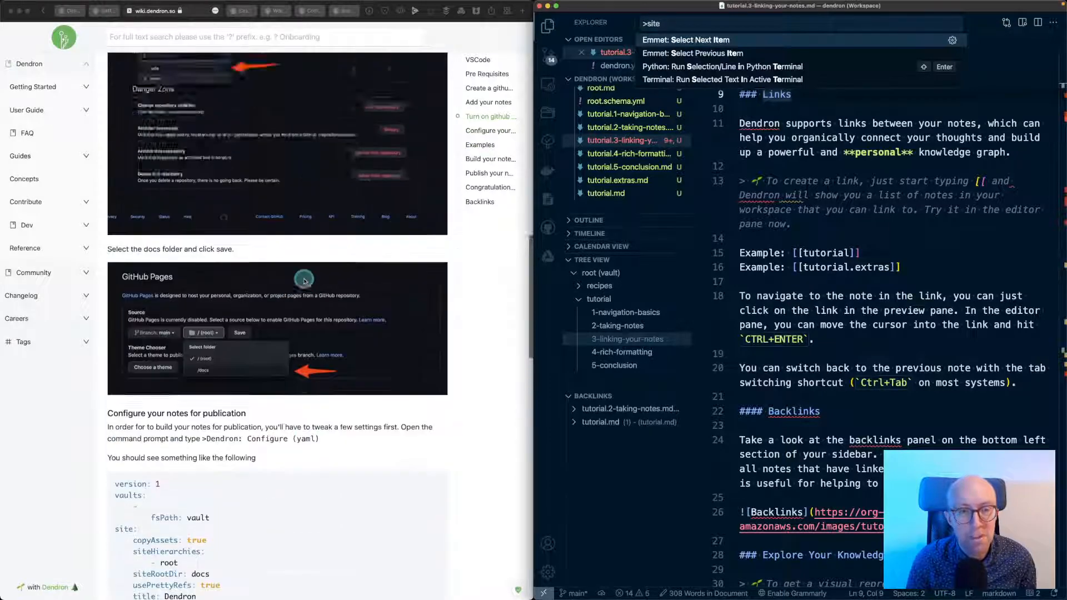
pyautogui.scroll(10, 304, 280)
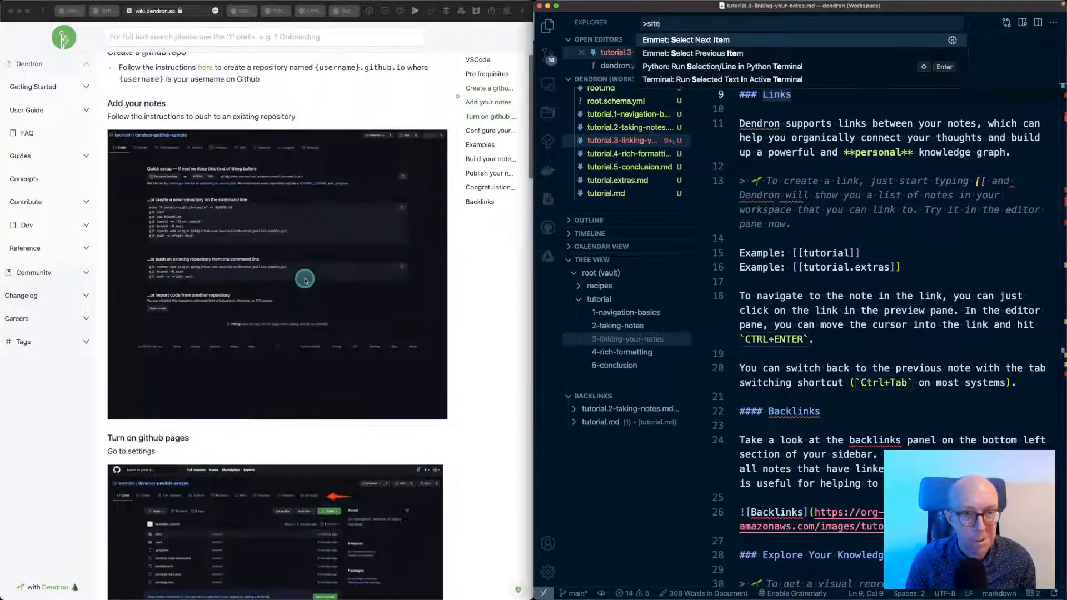
pyautogui.scroll(5, 304, 281)
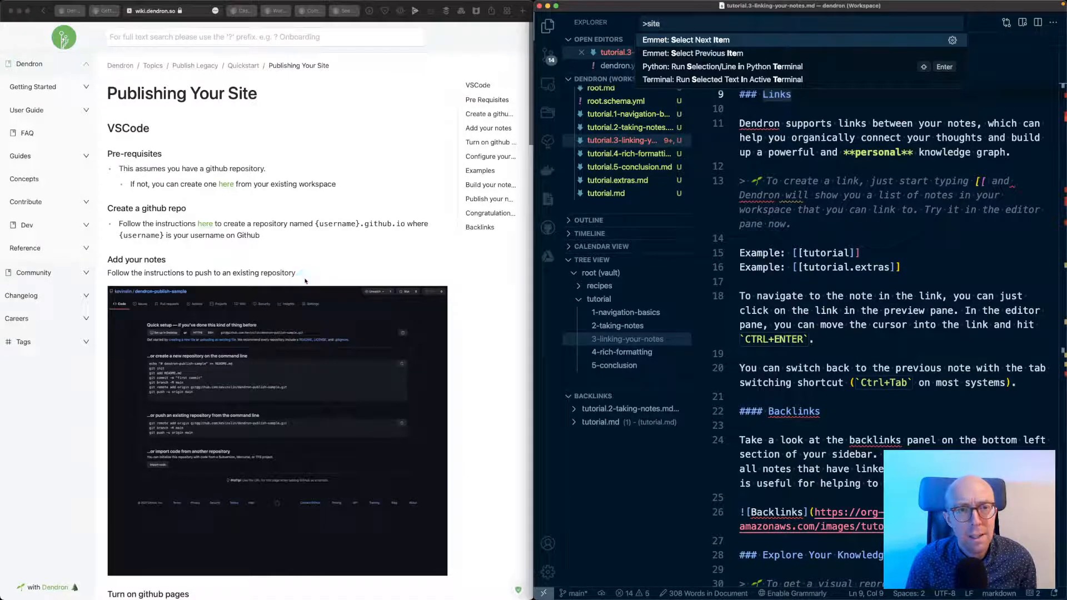
pyautogui.scroll(-15, 304, 280)
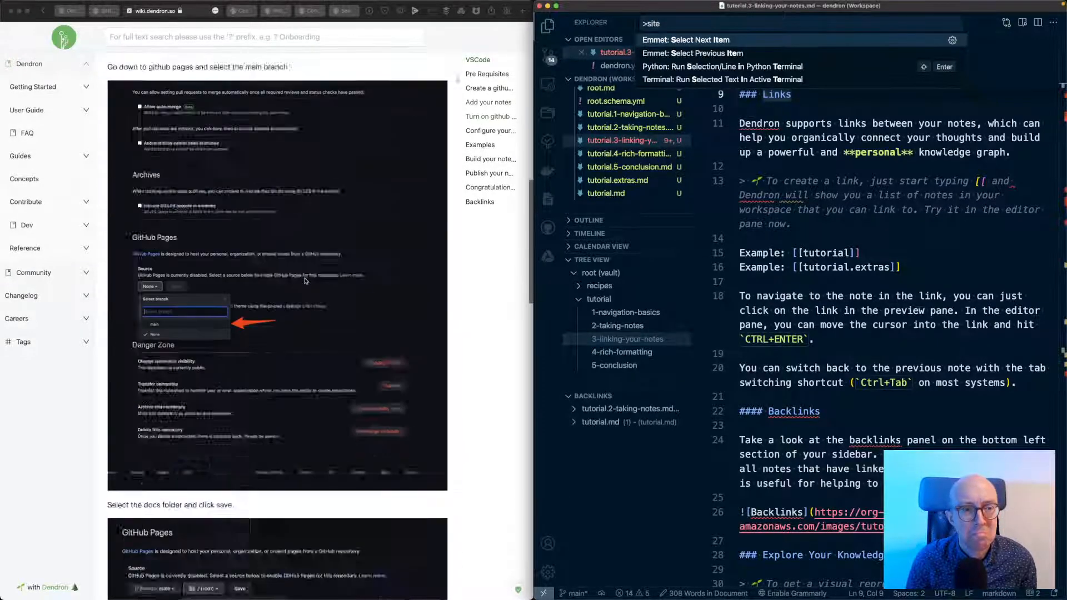
pyautogui.scroll(-10, 304, 281)
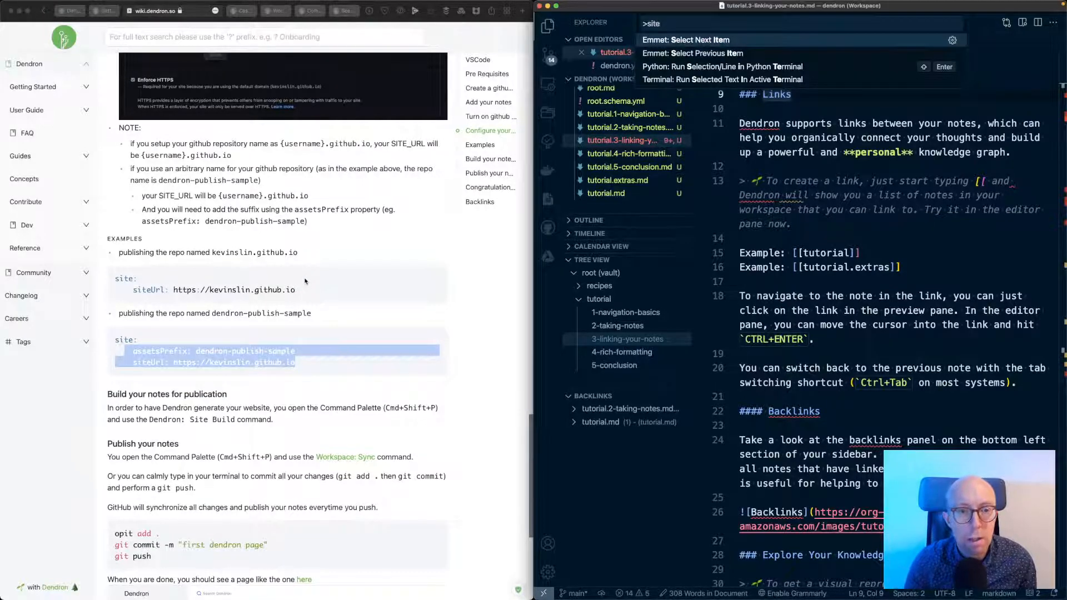
pyautogui.scroll(-5, 305, 280)
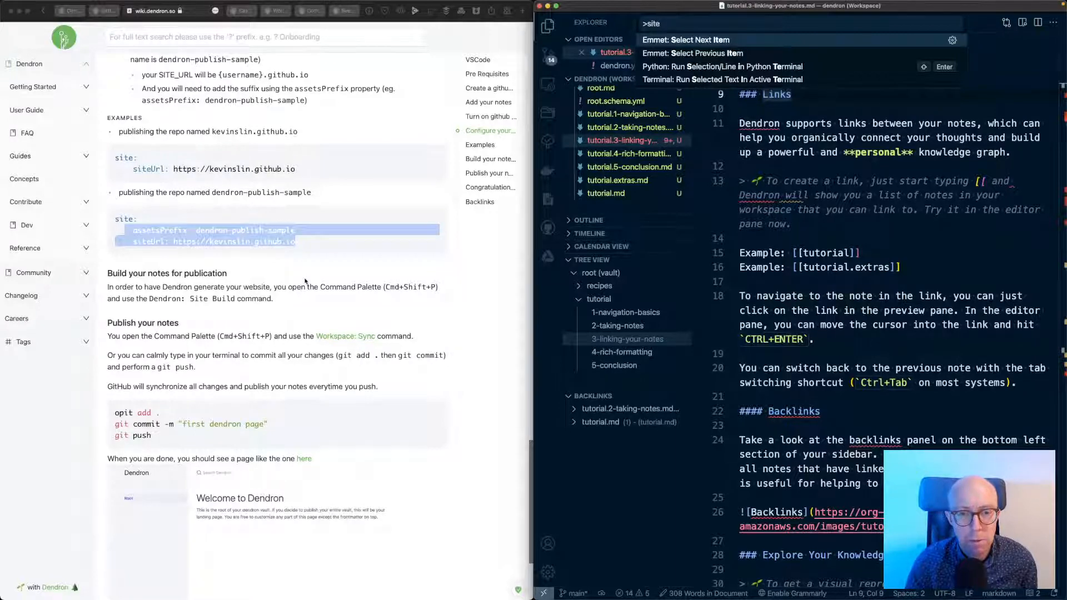
# - Finish reading the publishing guide, replace the command search with "dendron", and look through the Dendron commands for a publish or site build option
pyautogui.scroll(-6, 304, 281)
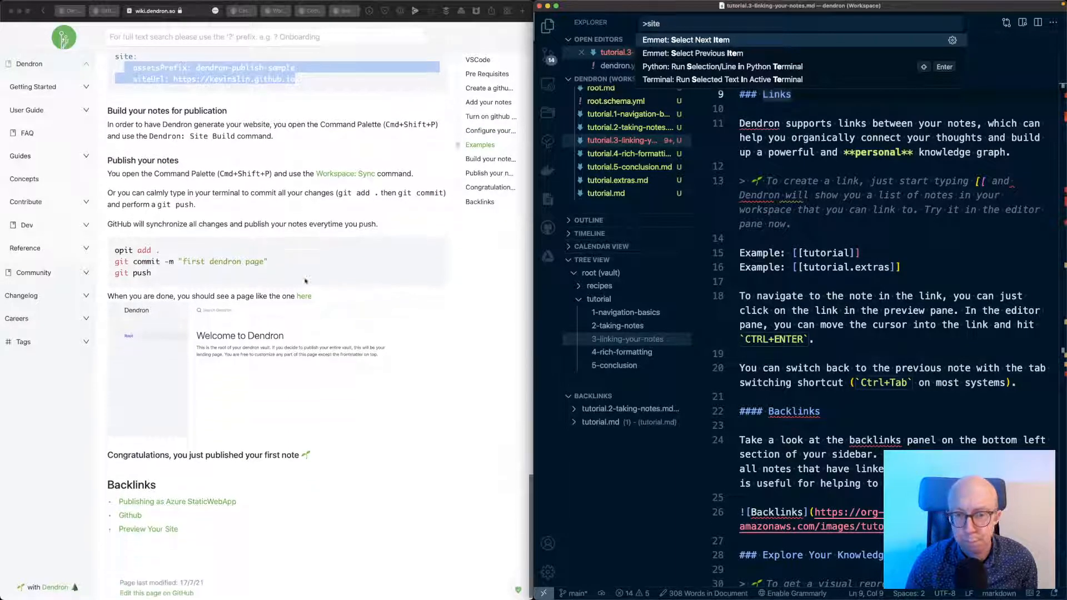
pyautogui.scroll(-1, 305, 281)
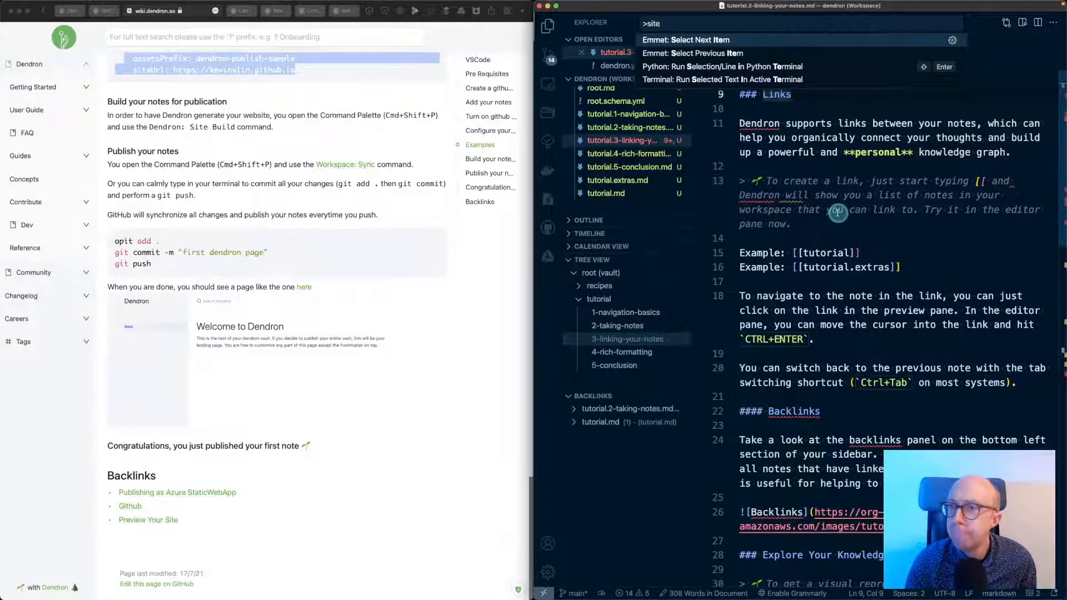
pyautogui.press('BackSpace')
pyautogui.press('BackSpace')
pyautogui.press('BackSpace')
pyautogui.press('BackSpace')
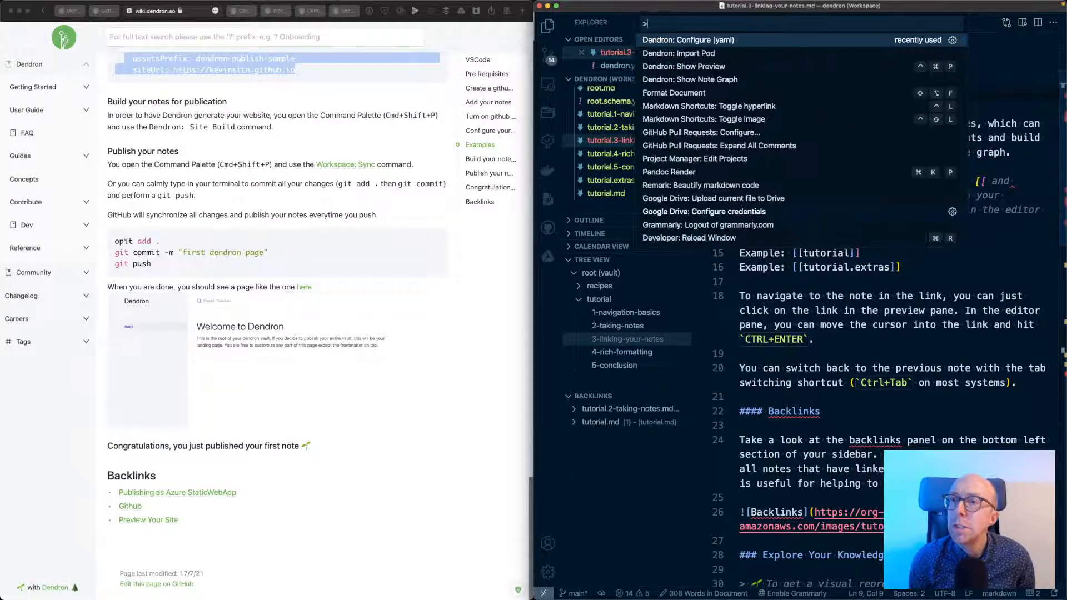
pyautogui.write('dendron')
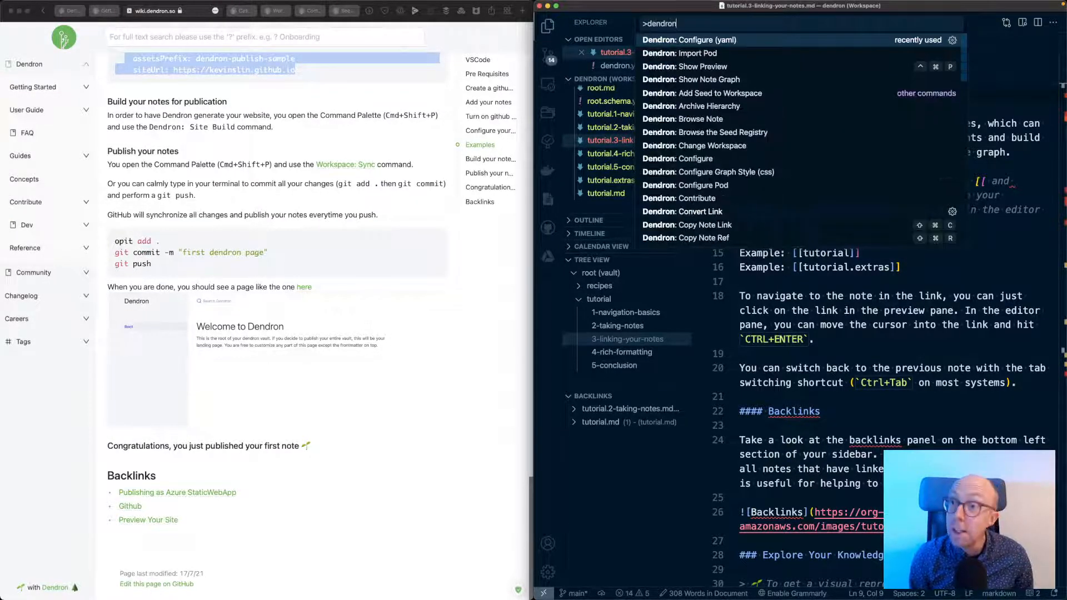
pyautogui.press('Down')
pyautogui.press('Down')
pyautogui.press('Down')
pyautogui.press('Down')
pyautogui.press('Down')
pyautogui.press('Down')
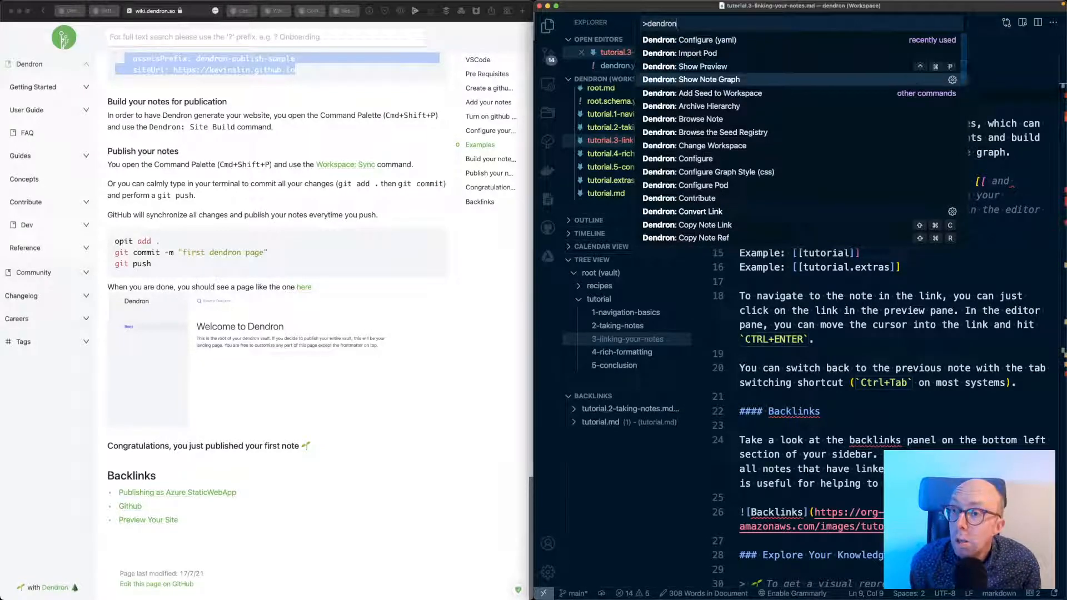
pyautogui.press('Down')
pyautogui.press('Down')
pyautogui.press('Down')
pyautogui.press('Down')
pyautogui.press('Down')
pyautogui.press('Down')
pyautogui.press('Down')
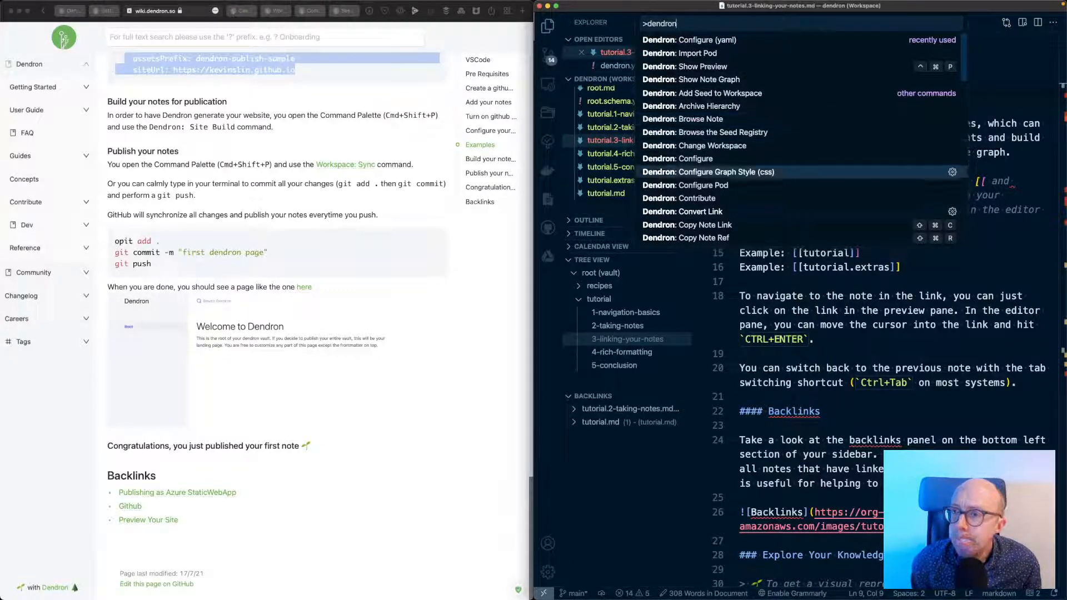
pyautogui.press('Down')
pyautogui.press('Down')
pyautogui.press('Down')
pyautogui.press('Down')
pyautogui.press('Down')
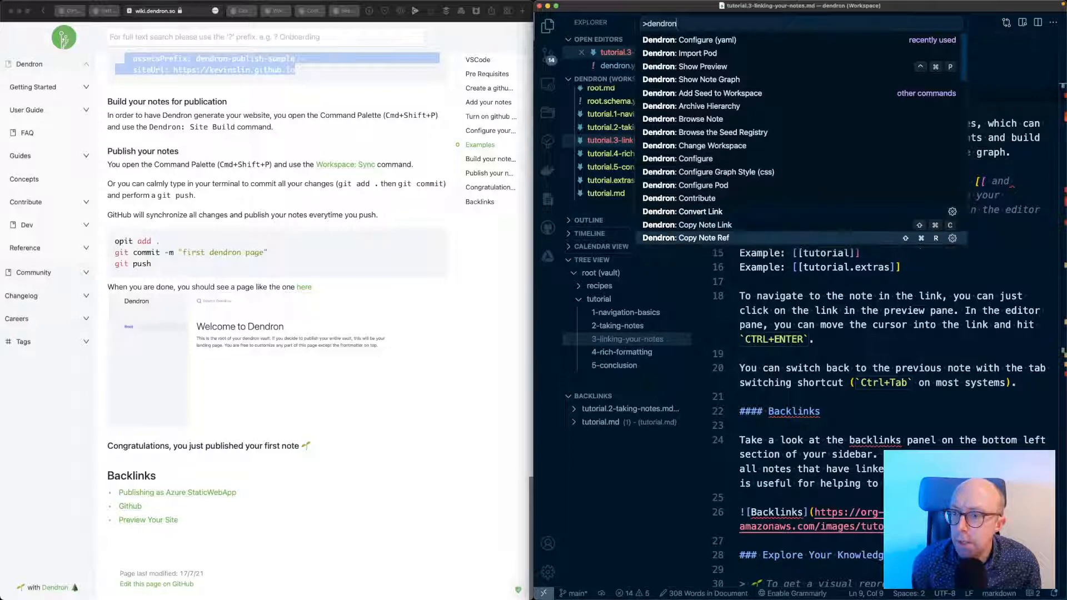
pyautogui.press('Down')
pyautogui.press('Down')
pyautogui.press('Down')
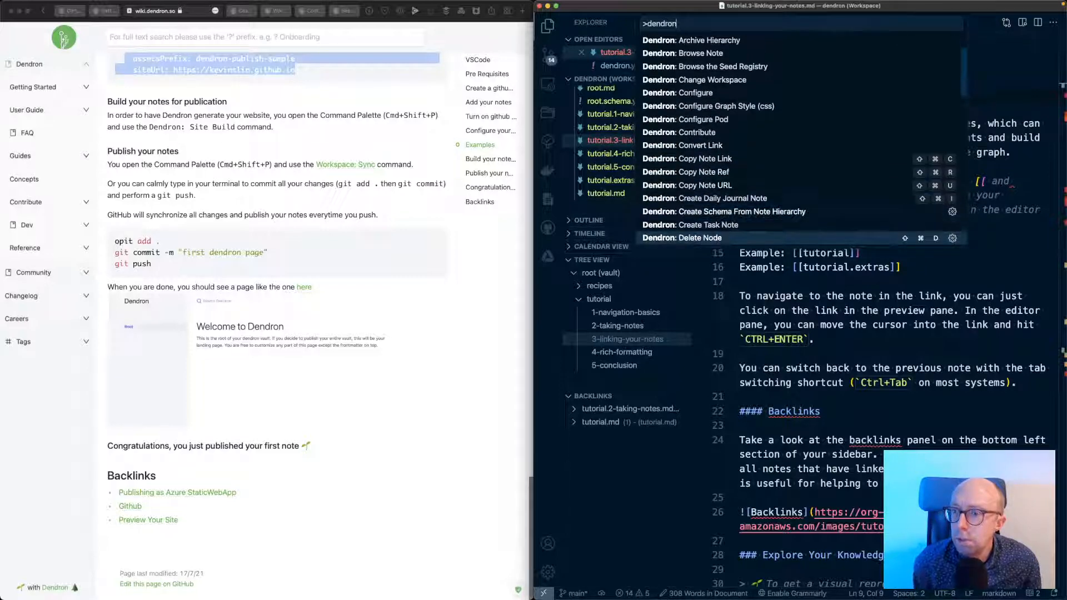
pyautogui.press('Down')
pyautogui.press('Down')
pyautogui.press('Down')
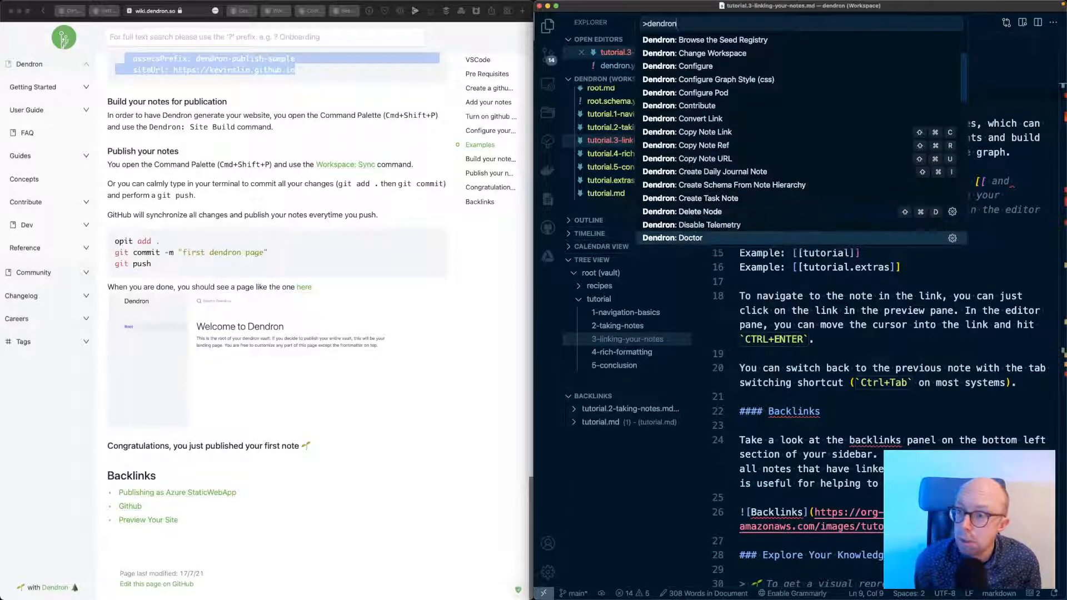
pyautogui.press('Down')
pyautogui.press('Down')
pyautogui.press('Down')
pyautogui.press('Down')
pyautogui.press('Down')
pyautogui.press('Down')
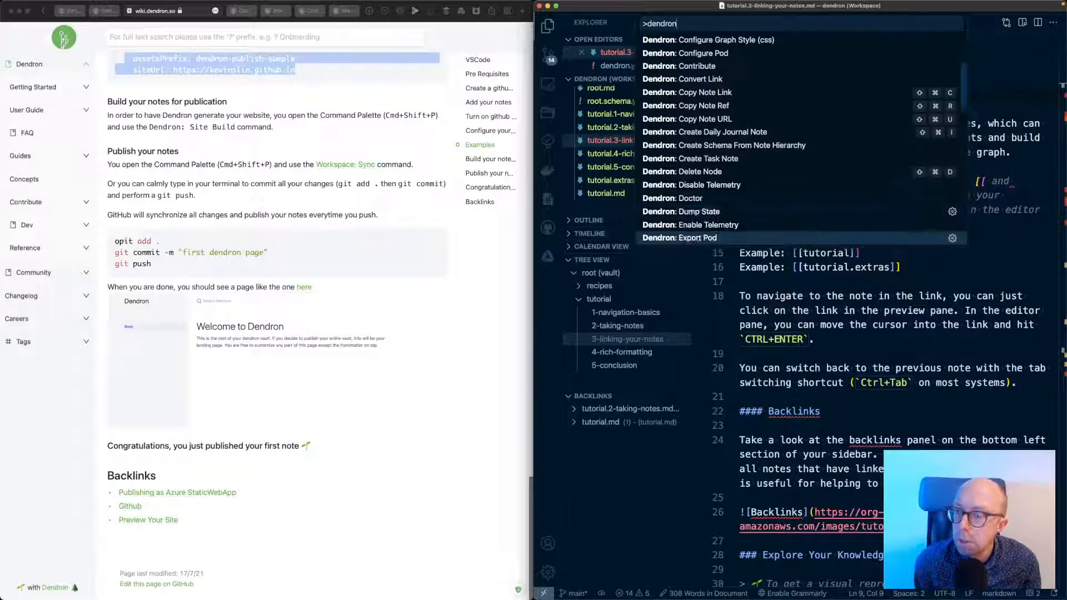
pyautogui.press('Down')
pyautogui.press('Down')
pyautogui.press('Down')
pyautogui.press('Down')
pyautogui.press('Down')
pyautogui.press('Down')
pyautogui.press('Down')
pyautogui.press('Down')
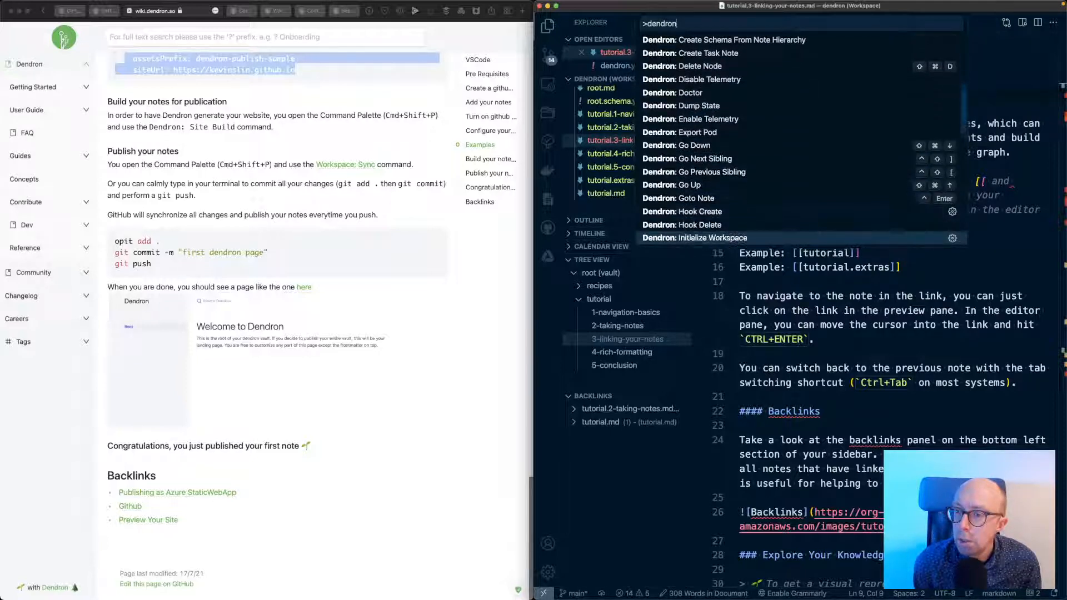
pyautogui.press('Down')
pyautogui.press('Down')
pyautogui.press('Down')
pyautogui.press('Down')
pyautogui.press('Down')
pyautogui.press('Down')
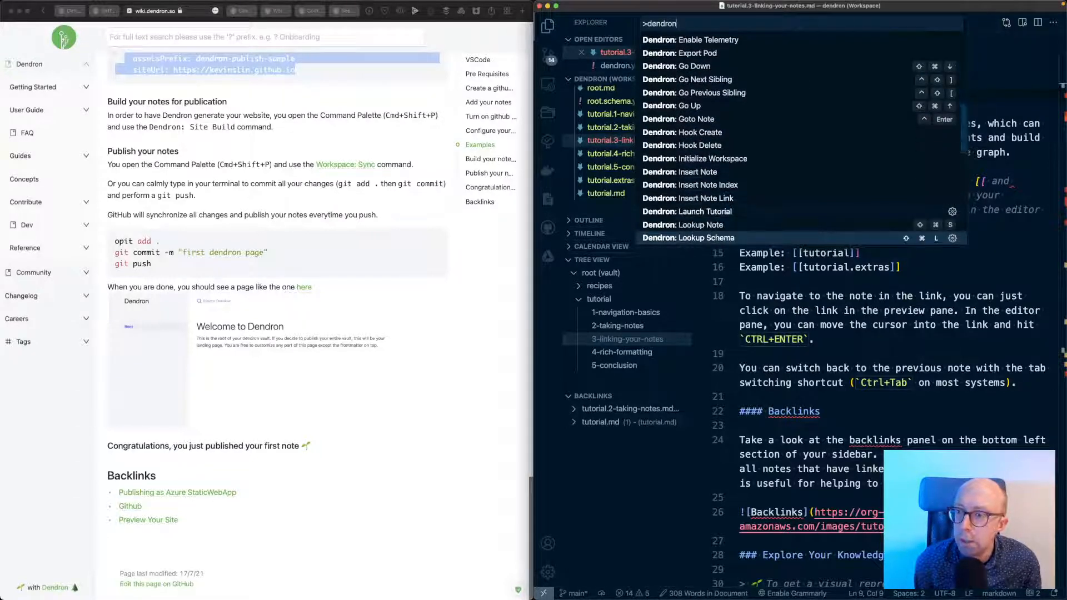
pyautogui.press('Down')
pyautogui.press('Down')
pyautogui.press('Down')
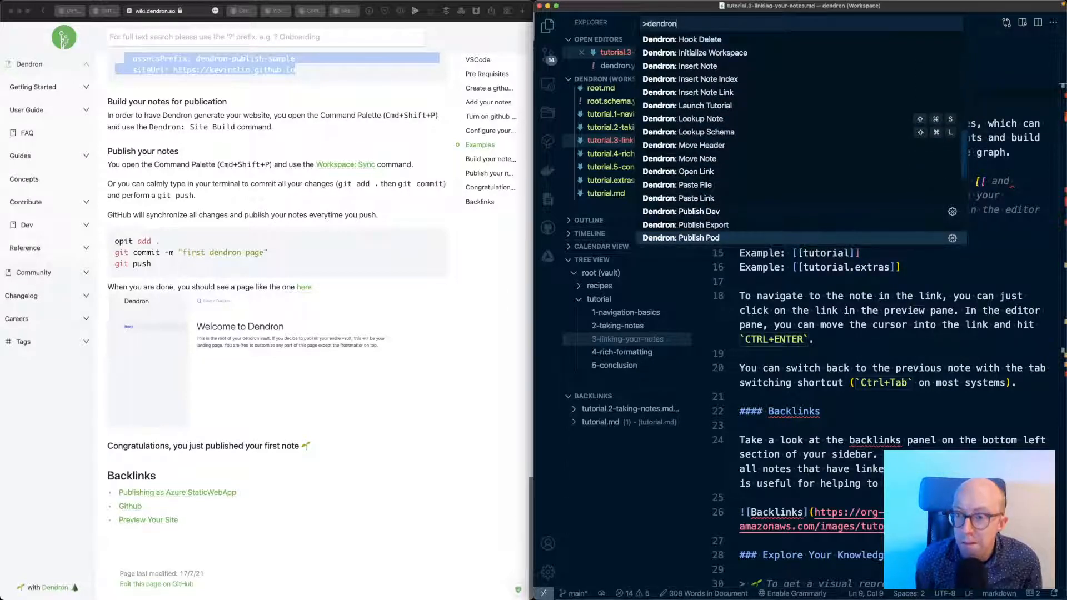
pyautogui.press('Down')
pyautogui.press('Down')
pyautogui.press('Down')
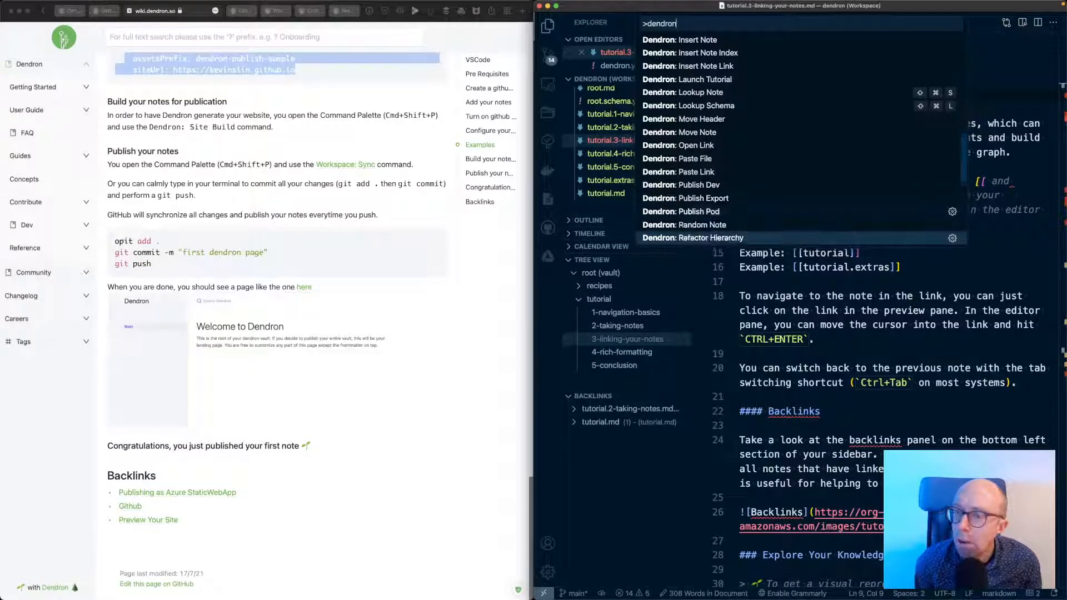
# - Run the Dendron: Publish Dev command with the default export behavior
pyautogui.press('Up')
pyautogui.press('Up')
pyautogui.press('Up')
pyautogui.press('Up')
pyautogui.press('Up')
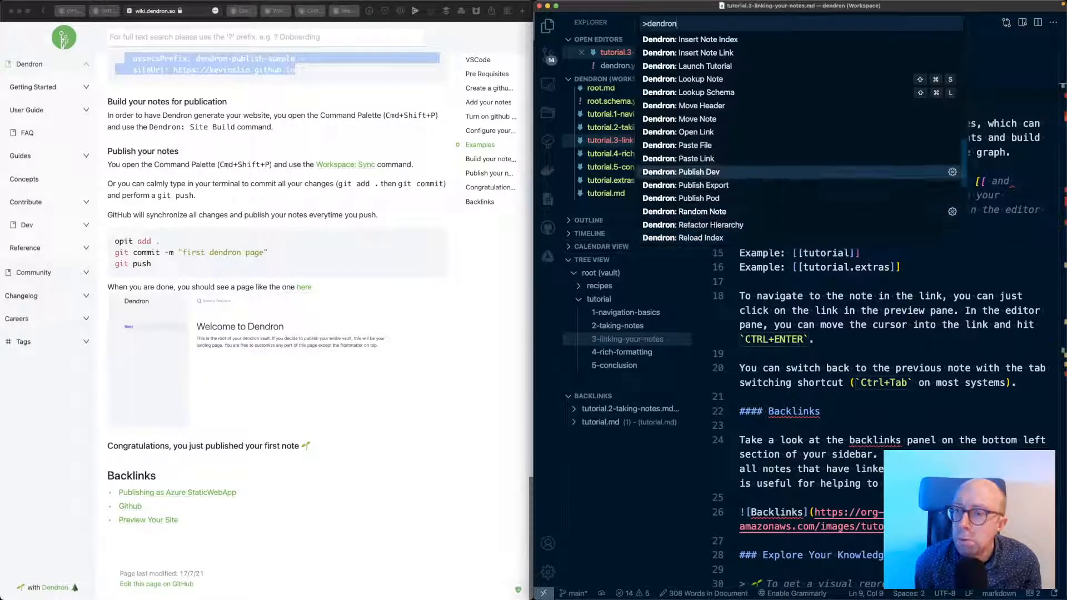
pyautogui.press('Return')
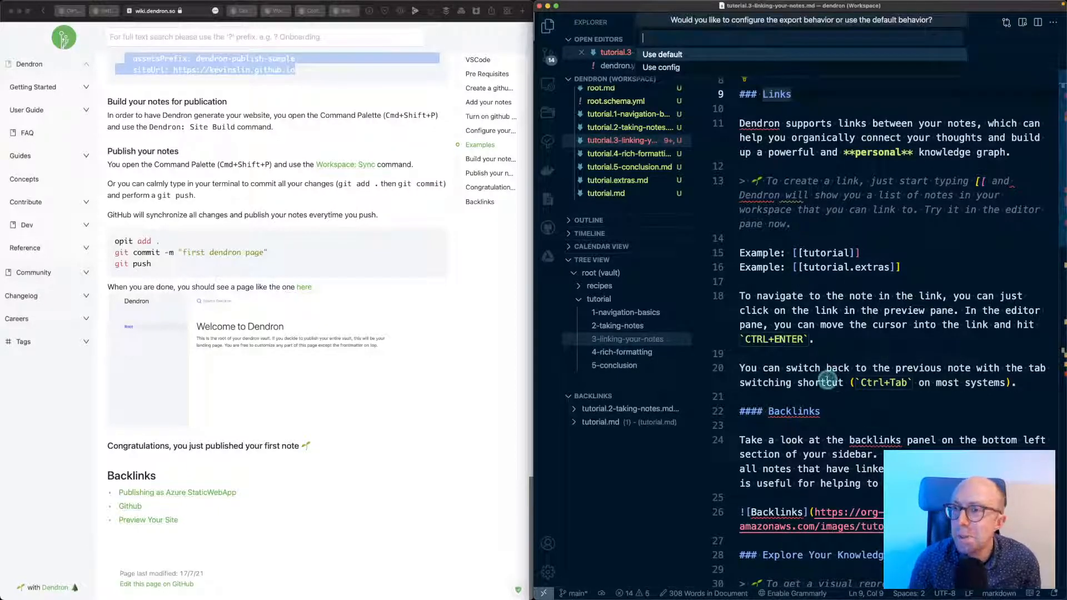
pyautogui.press('Return')
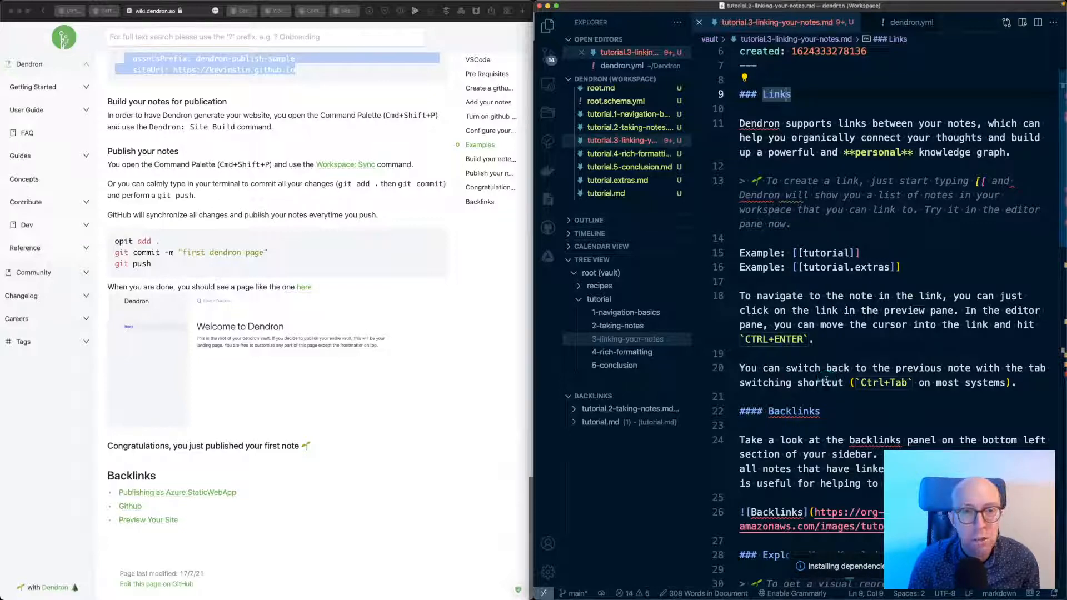
# - Open the Preview Your Site page from the publishing guide's backlinks and look over its CLI setup and build commands
pyautogui.click(414, 338)
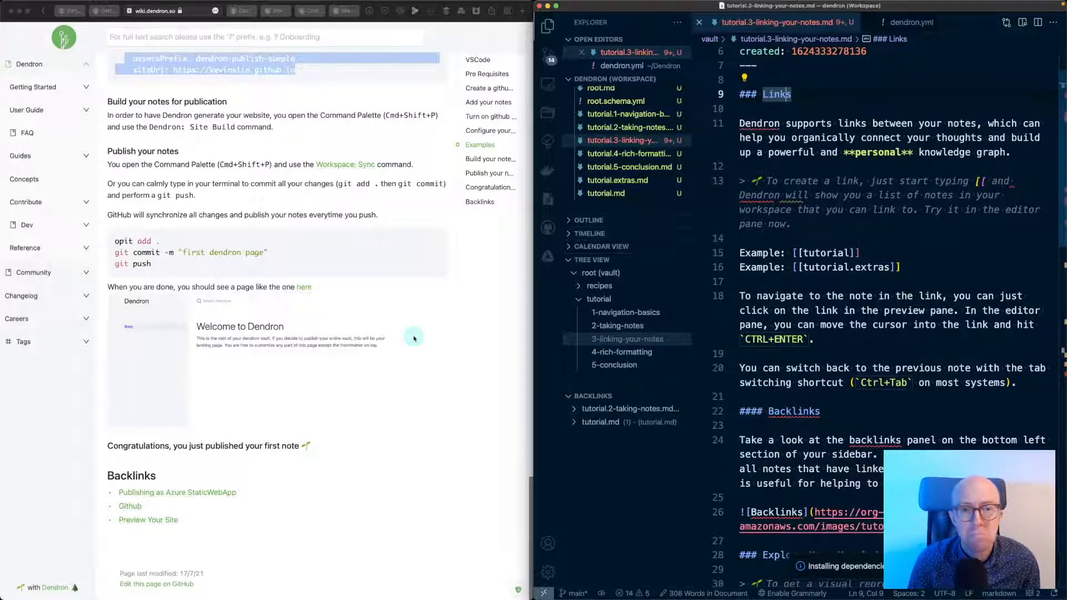
pyautogui.scroll(2, 414, 338)
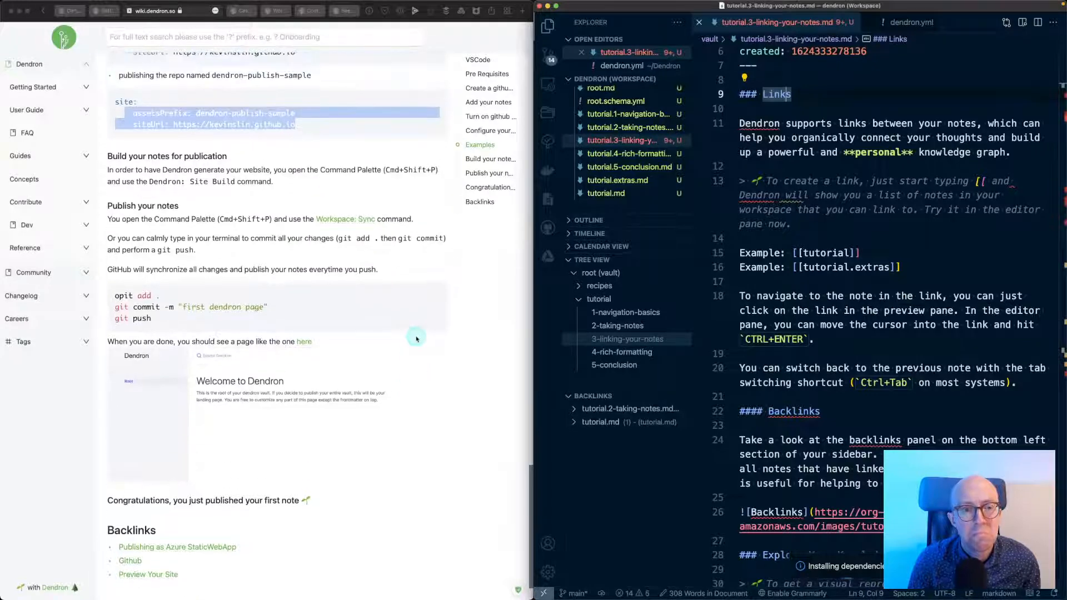
pyautogui.scroll(5, 415, 339)
pyautogui.scroll(-6, 416, 339)
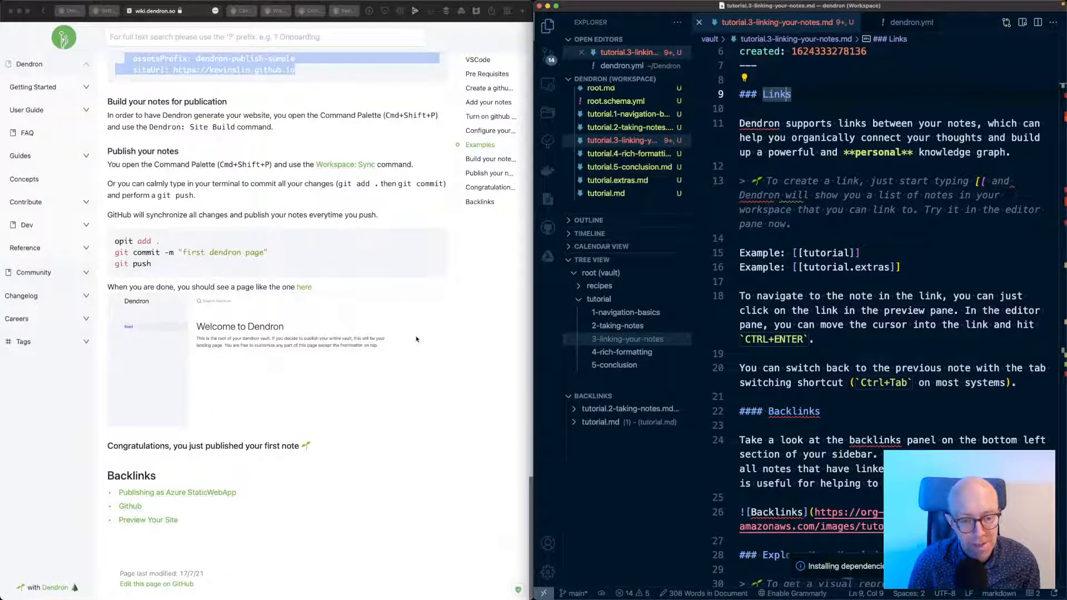
pyautogui.click(159, 520)
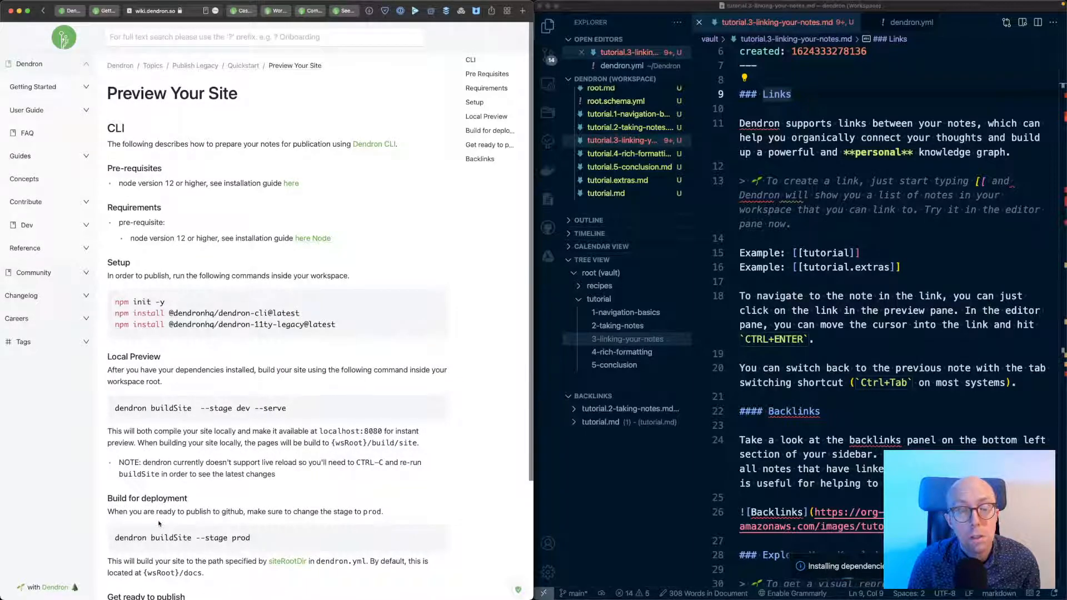
pyautogui.scroll(-1, 159, 523)
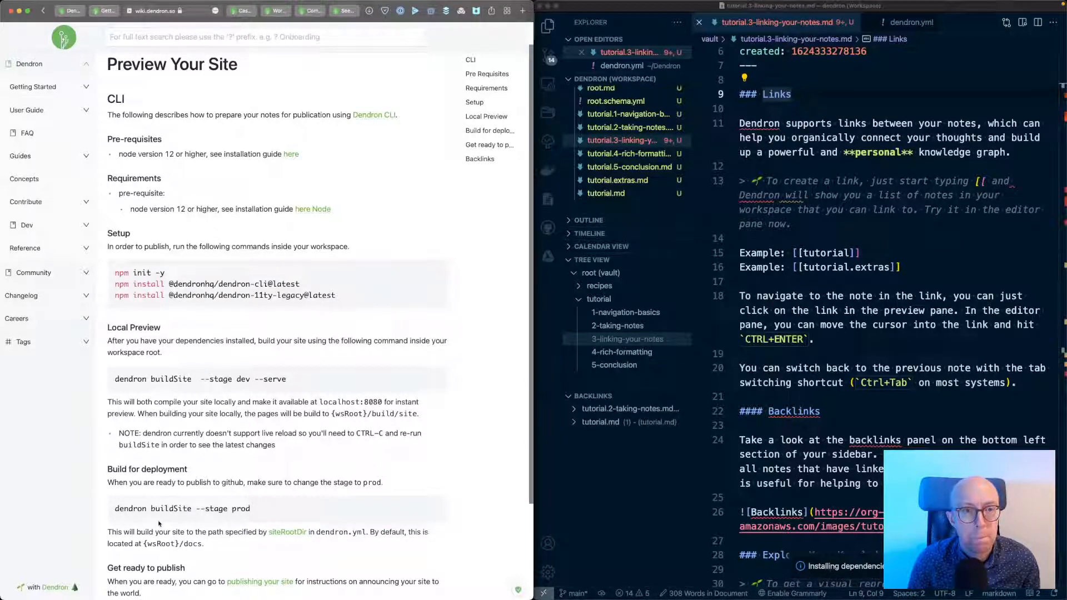
pyautogui.tripleClick(189, 283)
pyautogui.press('super+c')
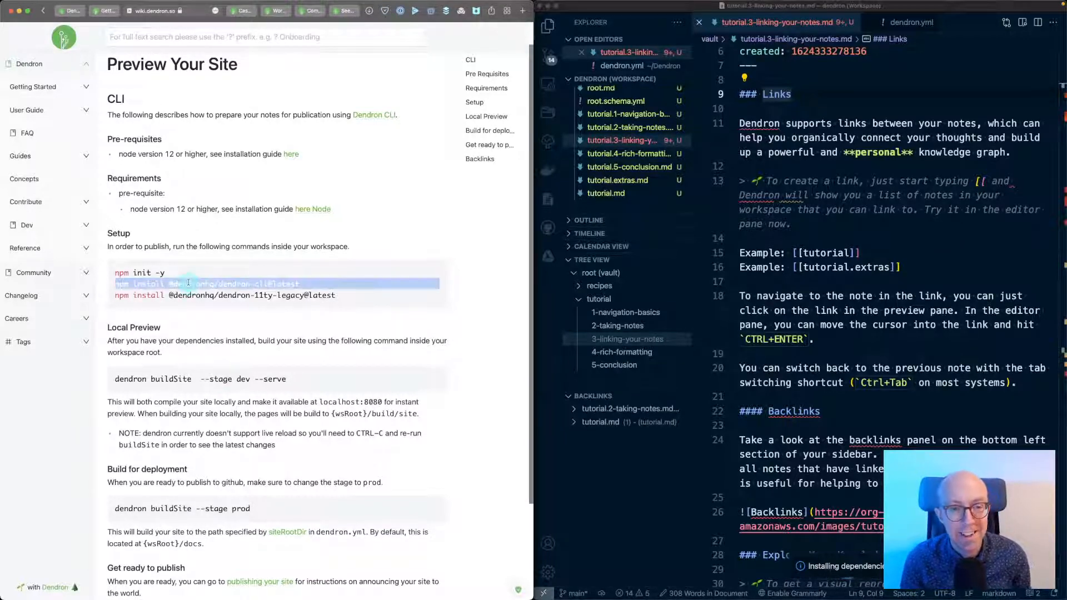
pyautogui.click(812, 547)
pyautogui.hotkey('ctrl', '`')
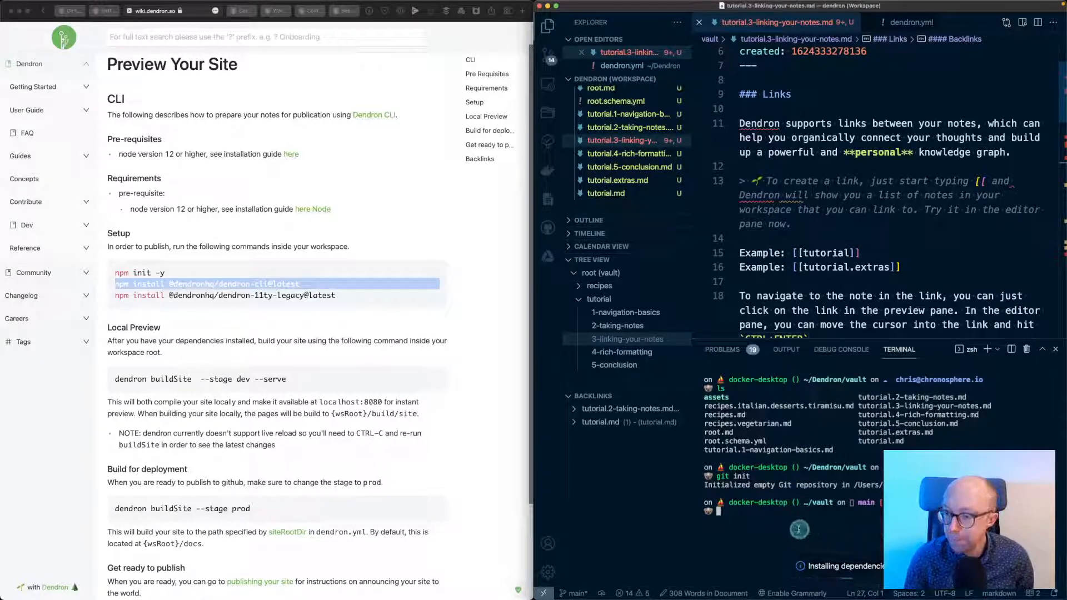
pyautogui.press('super+v')
pyautogui.press('Return')
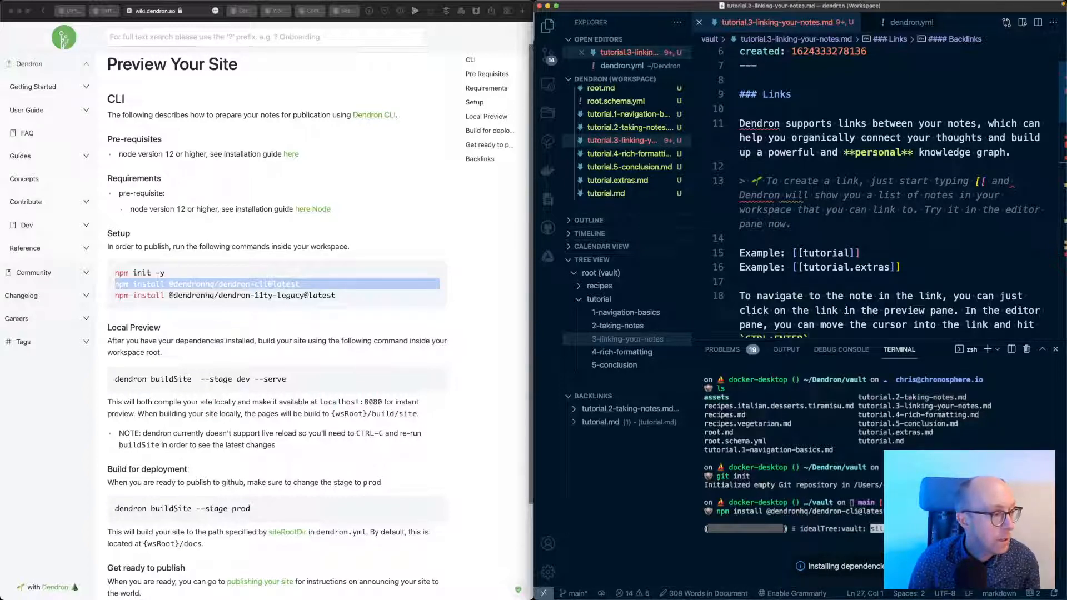
# - Reduce the height of the VS Code window so the terminal output sits higher on the screen
pyautogui.click(733, 453)
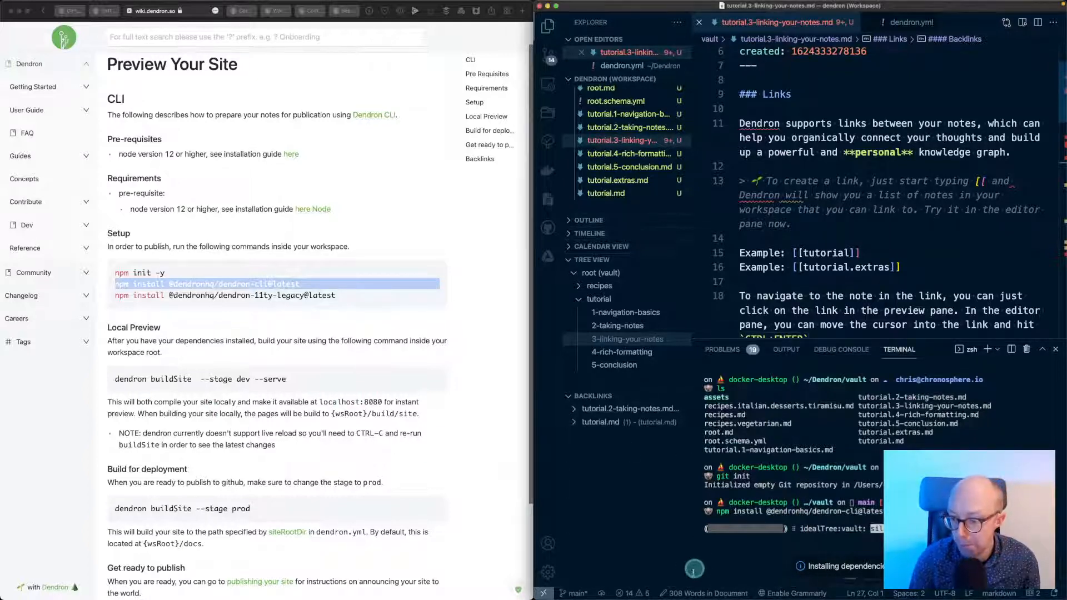
pyautogui.moveTo(694, 598)
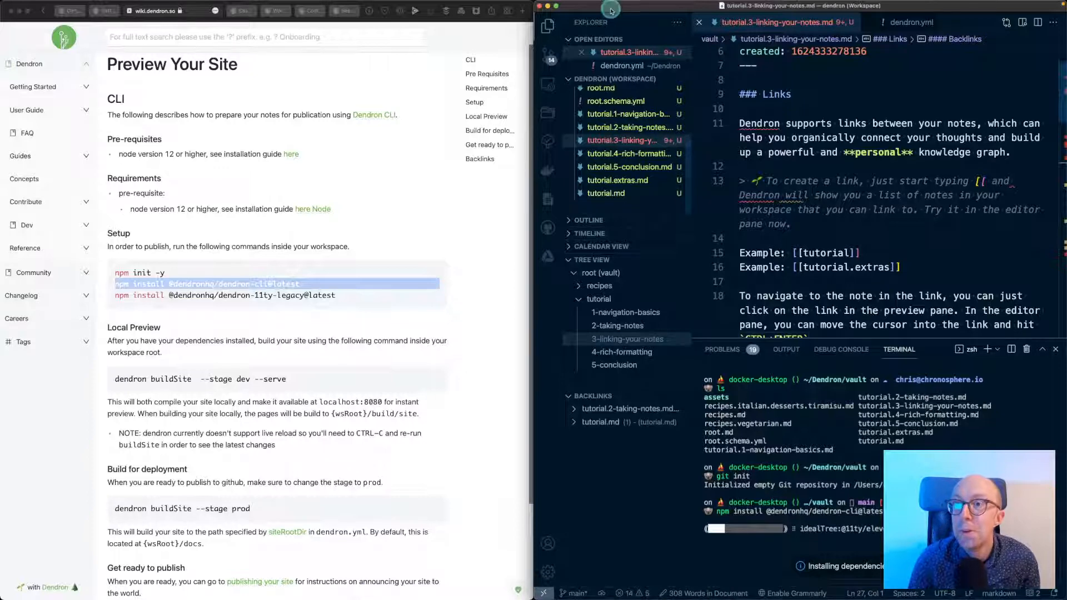
pyautogui.moveTo(612, 15)
pyautogui.moveTo(611, 15)
pyautogui.mouseDown()
pyautogui.moveTo(615, 125)
pyautogui.moveTo(618, 8)
pyautogui.mouseUp()
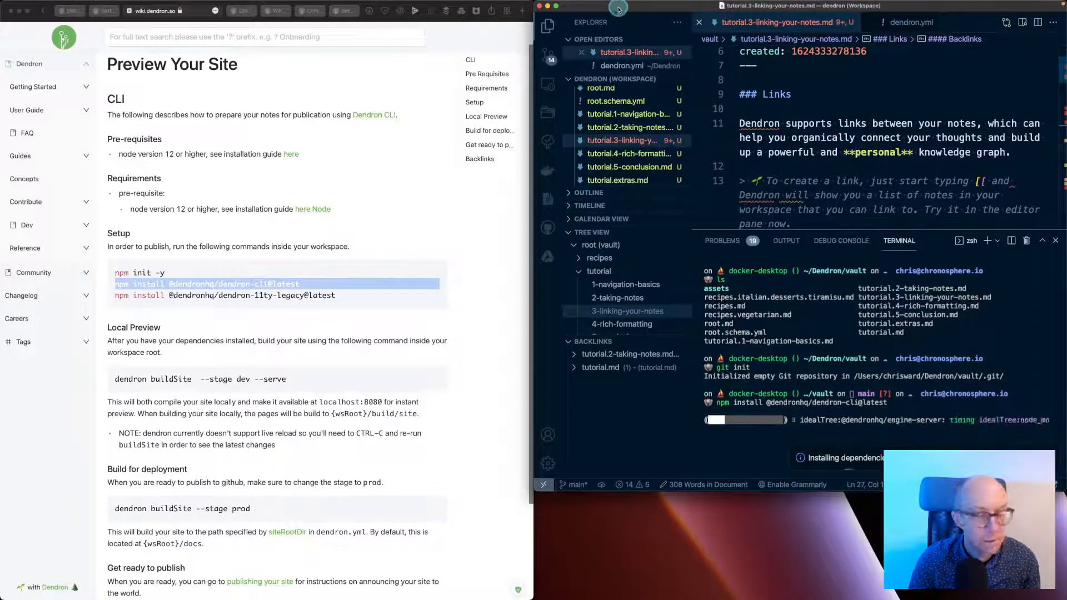
pyautogui.click(311, 305)
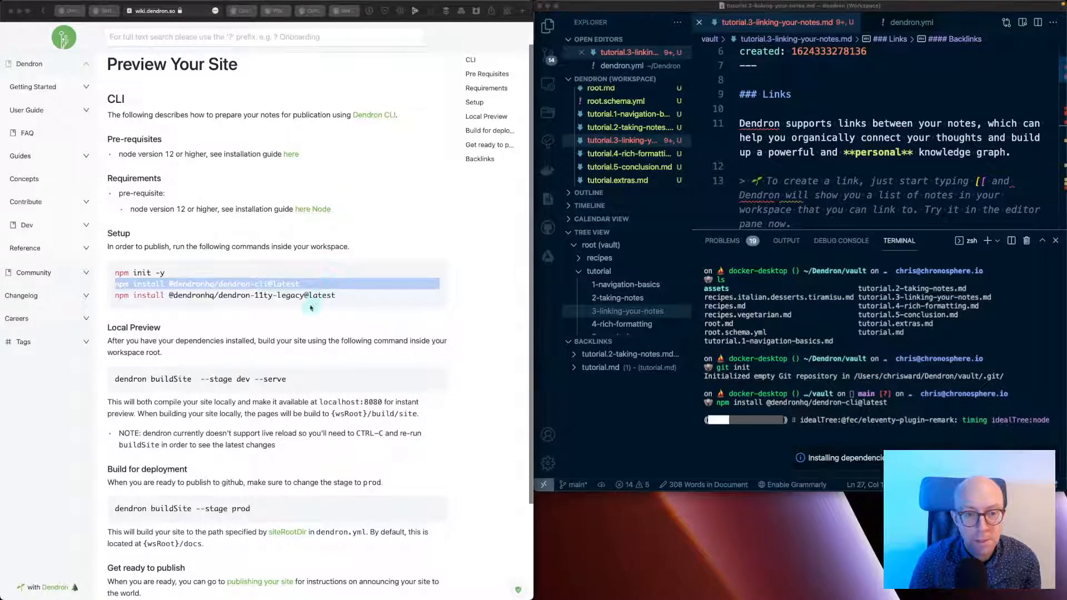
pyautogui.tripleClick(270, 297)
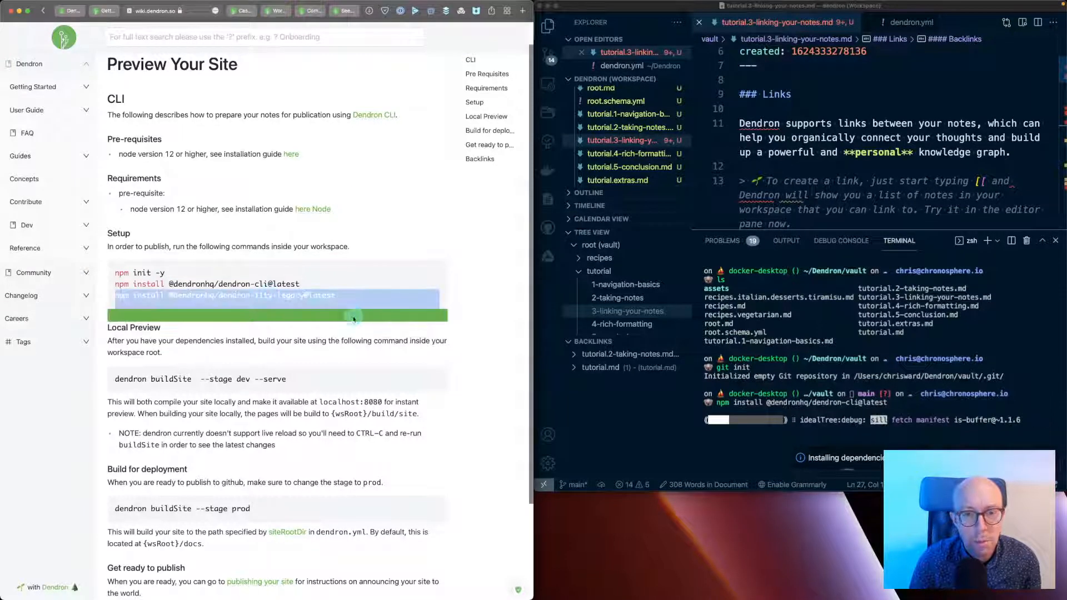
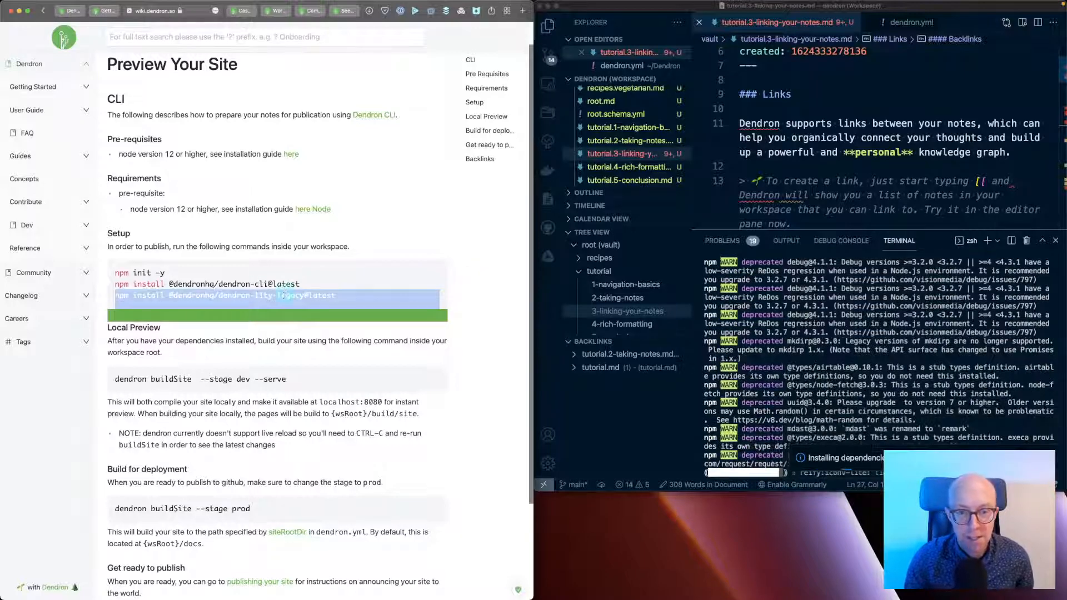
pyautogui.click(932, 357)
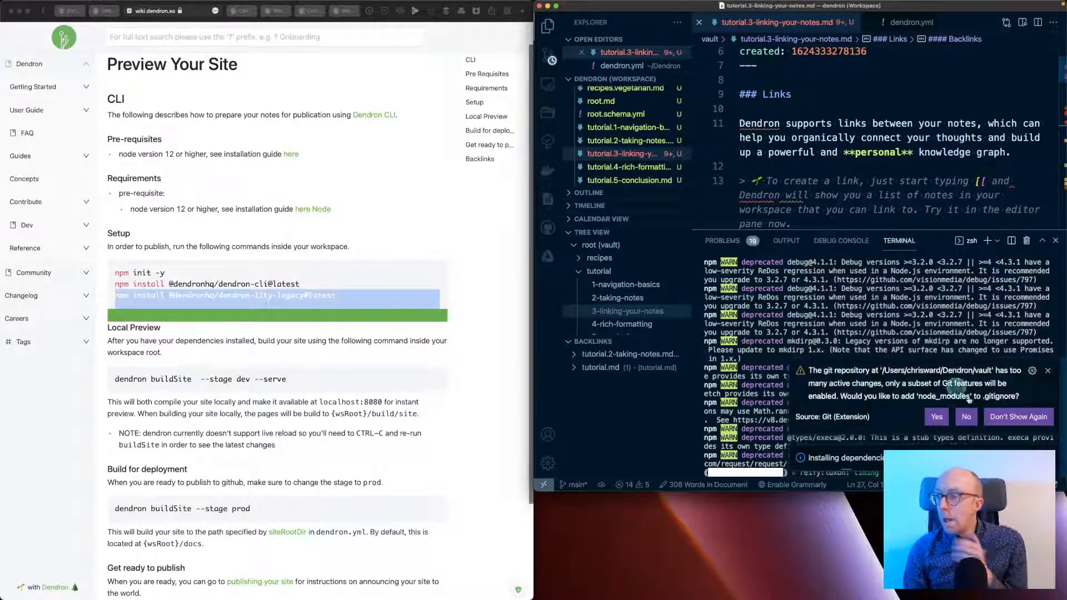
# - Accept adding node_modules to the vault's .gitignore, then save and close that file
pyautogui.click(939, 415)
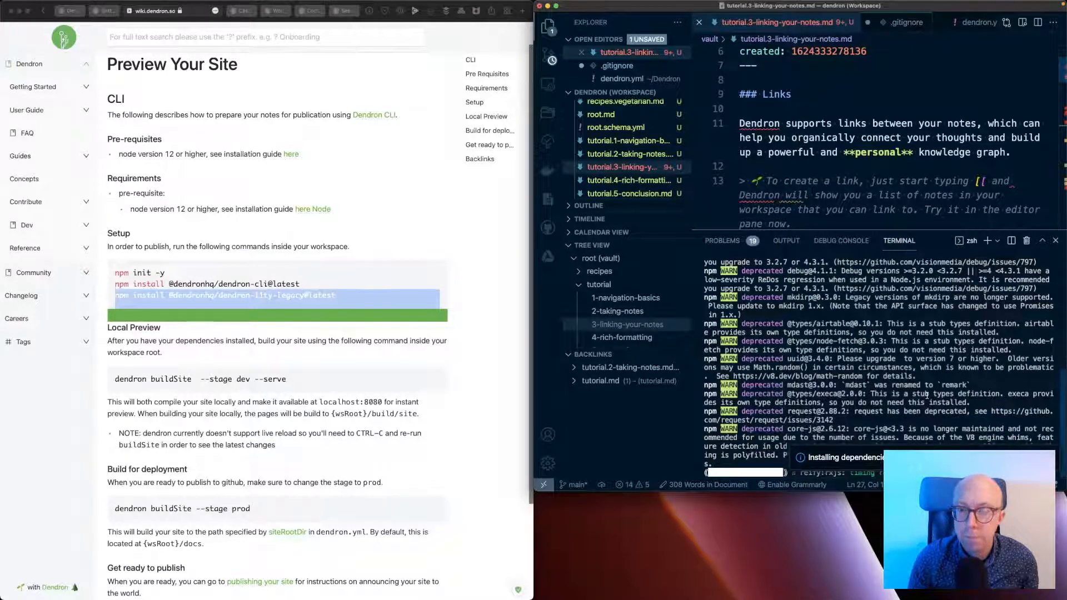
pyautogui.hotkey('ctrl', 'Tab')
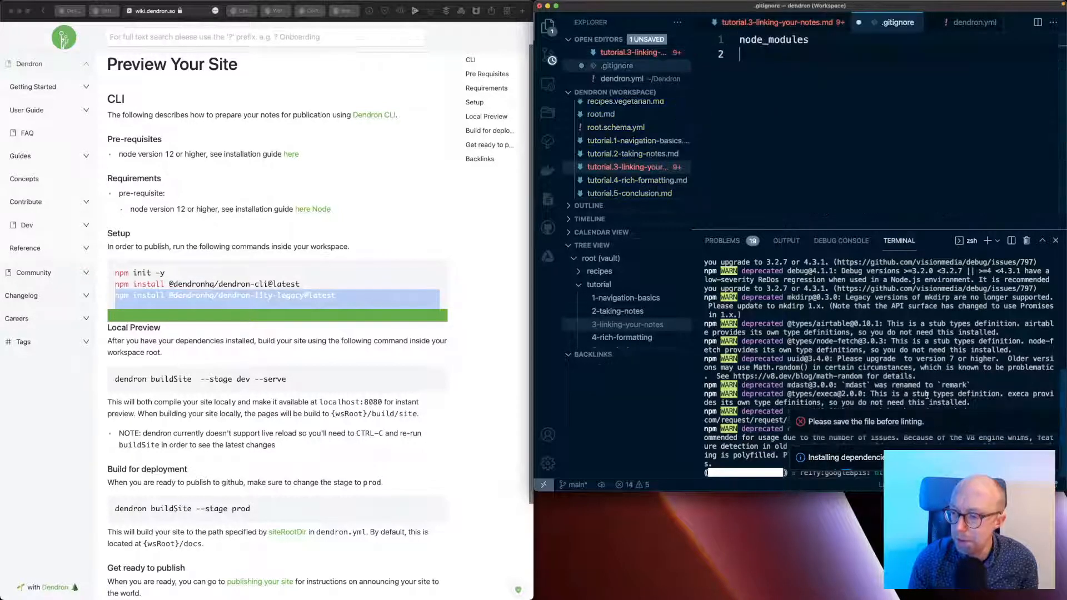
pyautogui.press('super+s')
pyautogui.press('super+w')
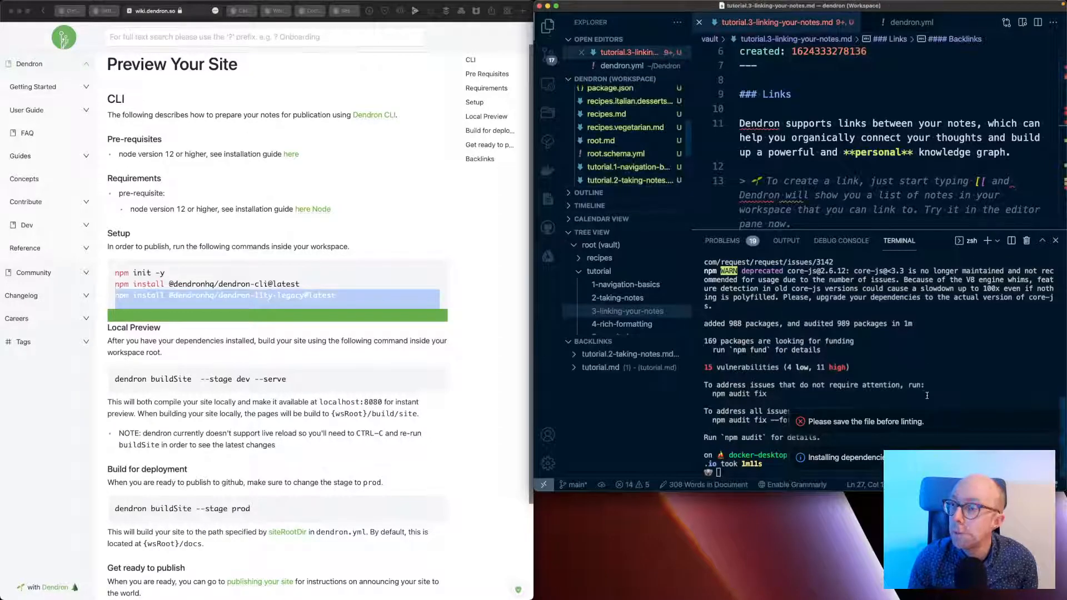
pyautogui.click(853, 385)
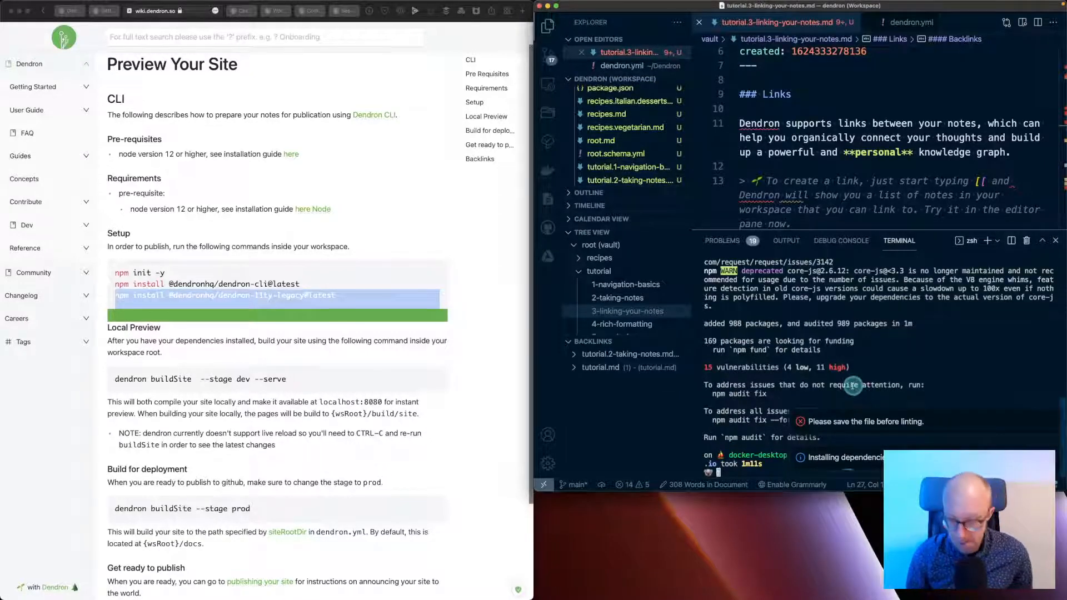
pyautogui.write('npm install @dendronhq/dendron-11ty-legacy@latest')
pyautogui.press('Return')
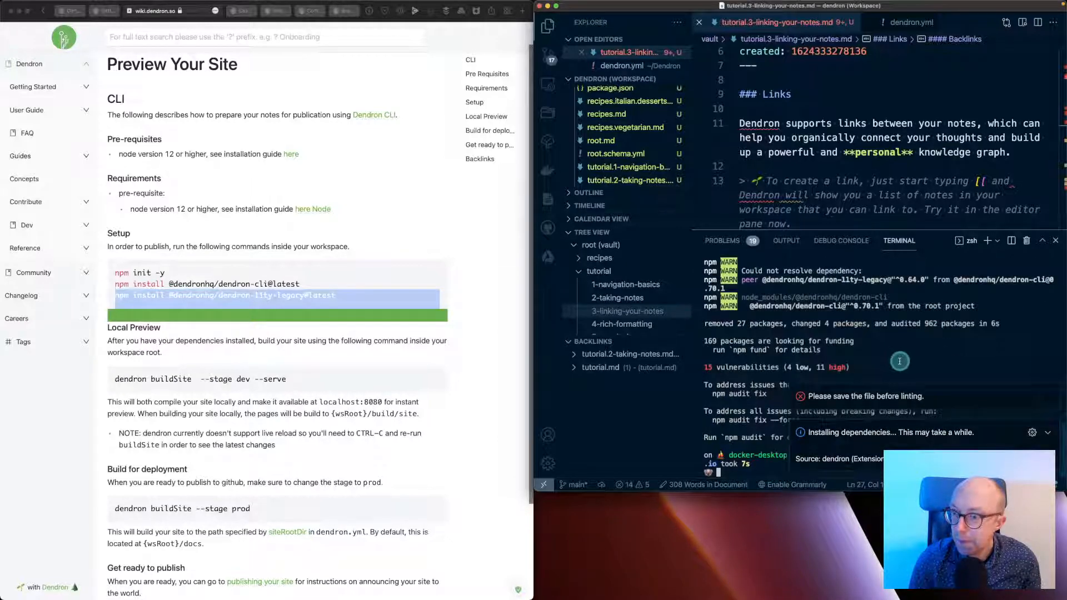
# - Copy dendron buildSite --stage dev --serve from the page's Local Preview section and clear the VS Code terminal
pyautogui.click(229, 380)
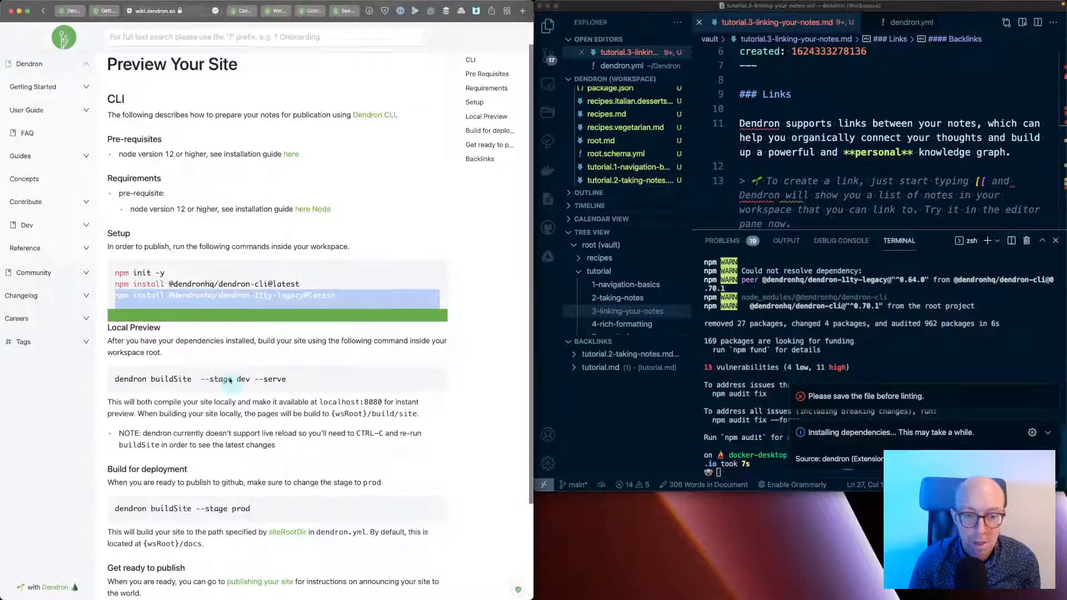
pyautogui.tripleClick(229, 378)
pyautogui.press('super+c')
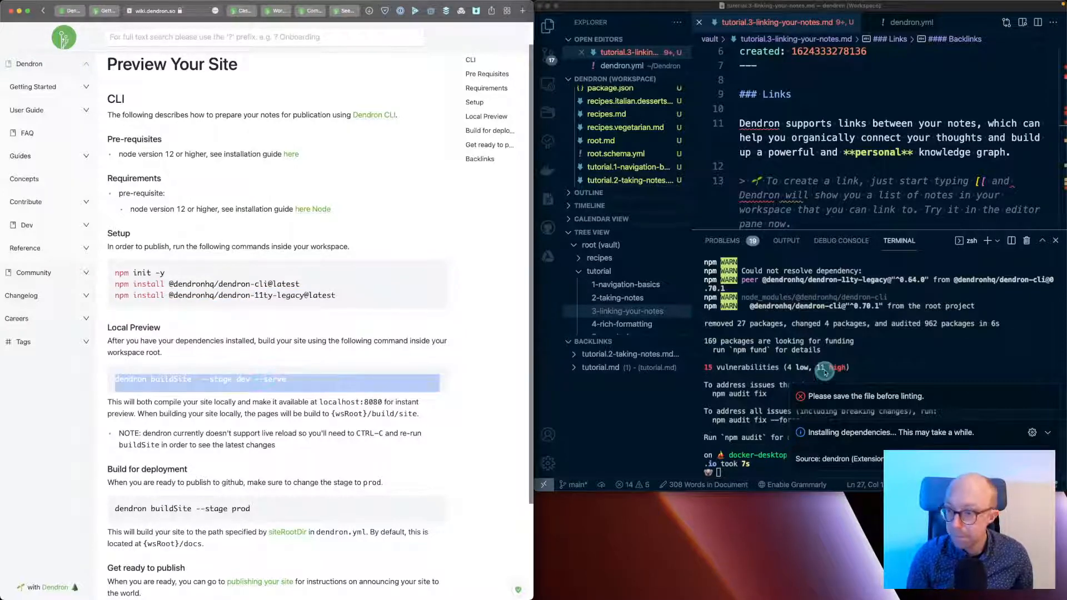
pyautogui.click(825, 371)
pyautogui.write('clear')
pyautogui.press('Return')
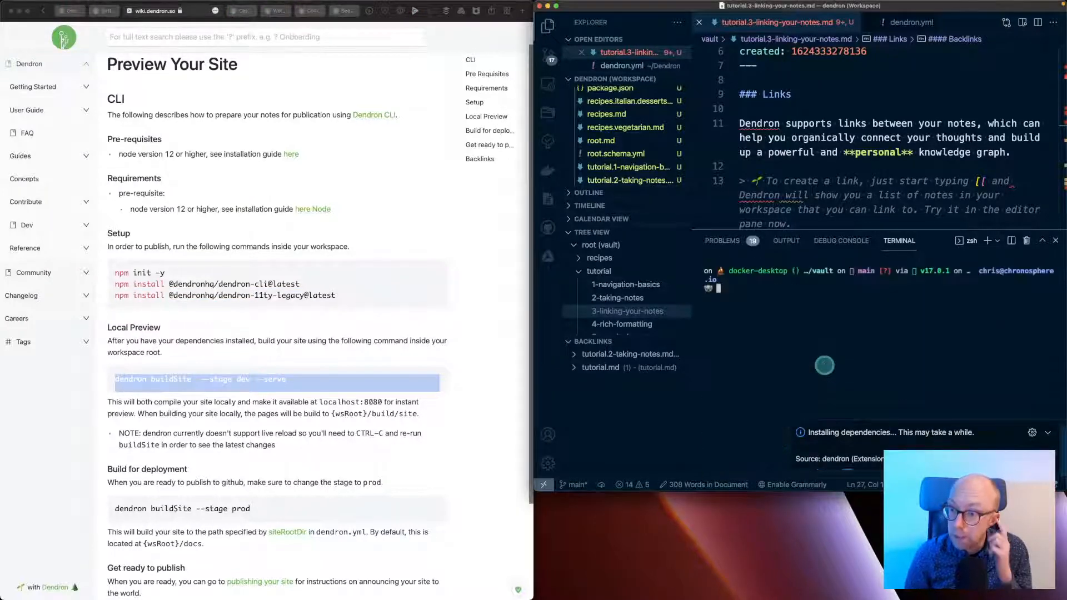
pyautogui.press('super+v')
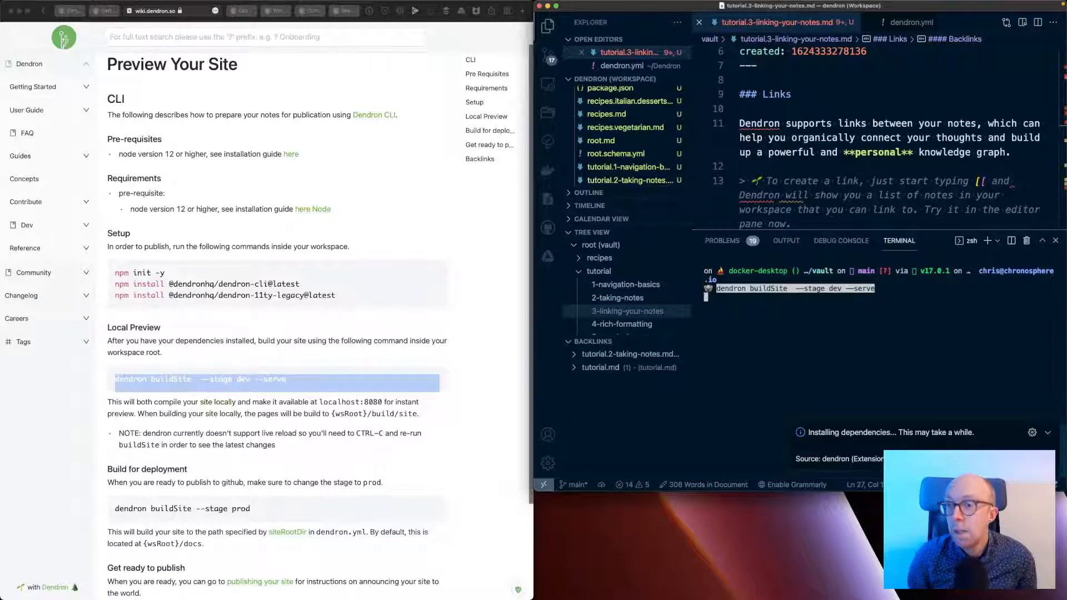
pyautogui.press('BackSpace')
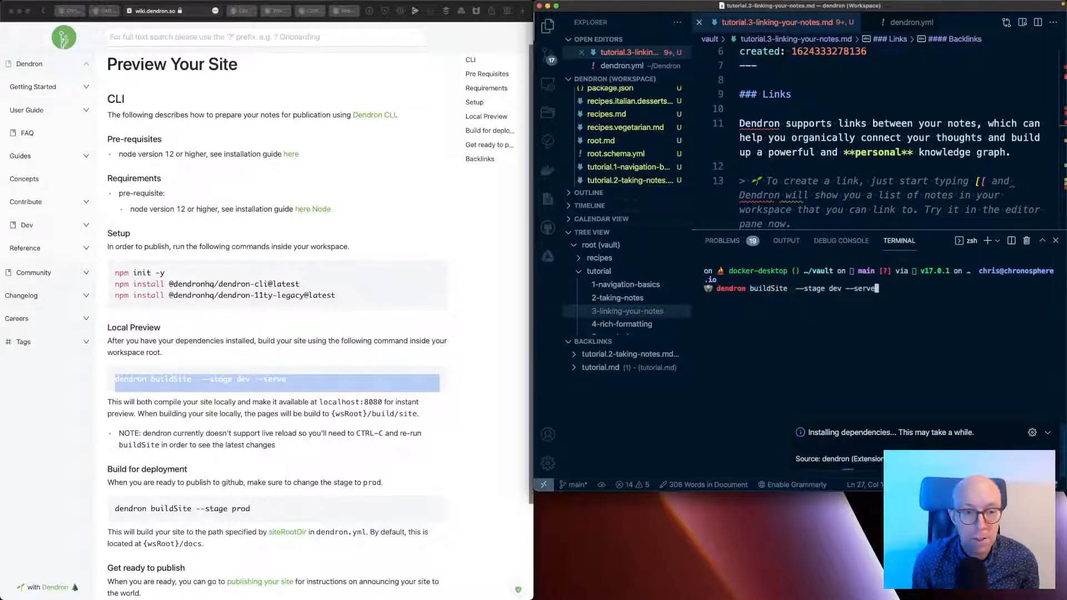
pyautogui.click(1054, 240)
pyautogui.hotkey('ctrl', '`')
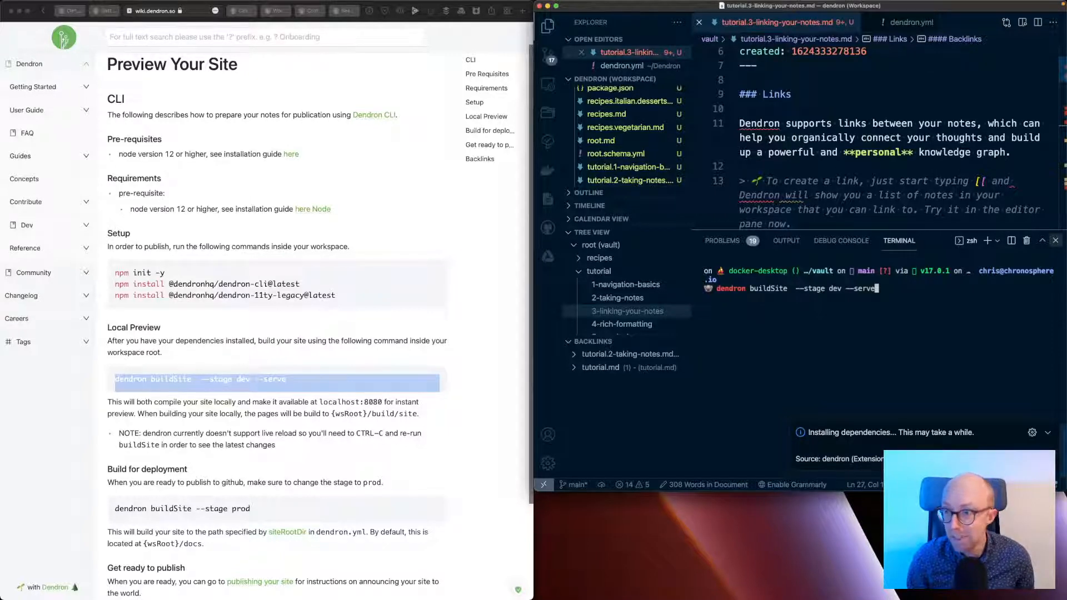
pyautogui.press('Left')
pyautogui.press('Left')
pyautogui.press('Left')
pyautogui.press('Left')
pyautogui.press('Left')
pyautogui.press('Left')
pyautogui.press('Left')
pyautogui.press('Left')
pyautogui.press('Left')
pyautogui.press('Left')
pyautogui.press('Left')
pyautogui.press('Left')
pyautogui.press('Left')
pyautogui.press('Left')
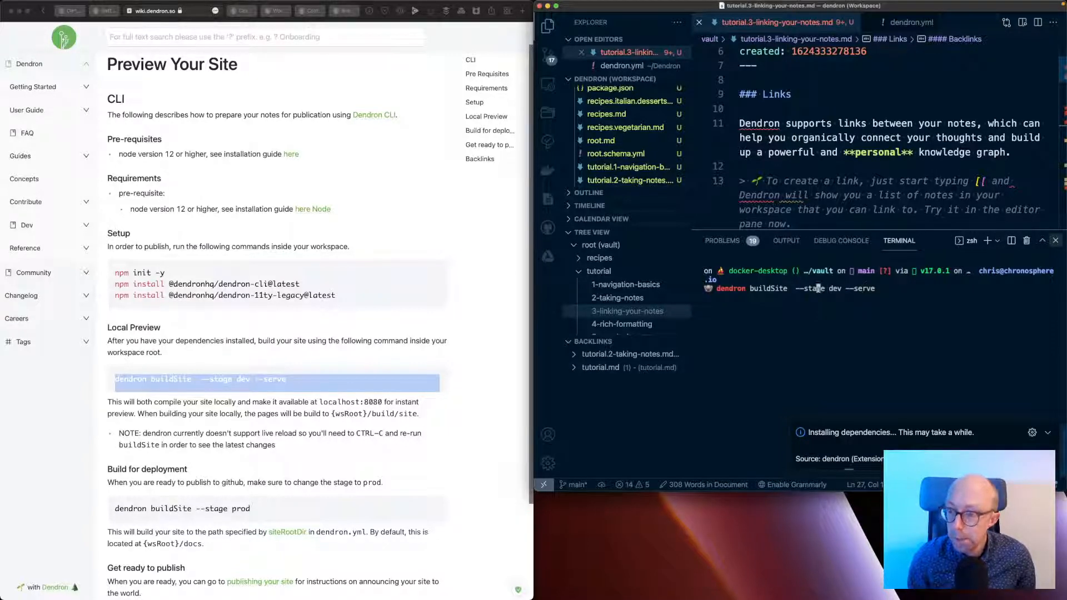
pyautogui.press('Right')
pyautogui.press('Right')
pyautogui.press('Right')
pyautogui.press('Right')
pyautogui.press('Right')
pyautogui.press('Right')
pyautogui.press('Right')
pyautogui.press('Right')
pyautogui.press('Right')
pyautogui.press('Right')
pyautogui.press('Right')
pyautogui.press('Right')
pyautogui.press('Right')
pyautogui.press('Right')
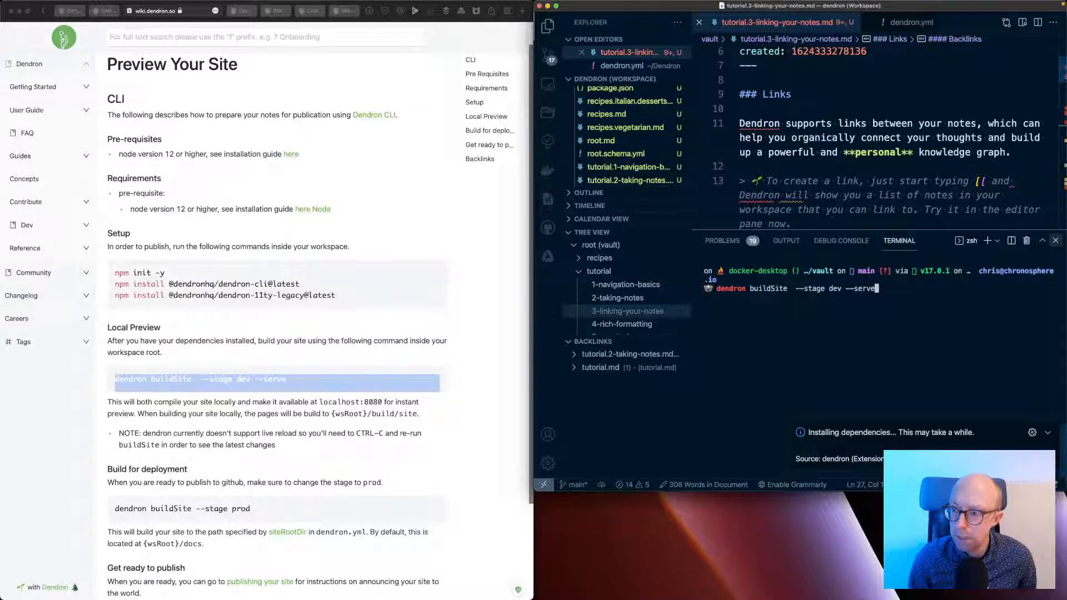
pyautogui.press('BackSpace')
pyautogui.press('BackSpace')
pyautogui.press('BackSpace')
pyautogui.press('BackSpace')
pyautogui.press('BackSpace')
pyautogui.press('BackSpace')
pyautogui.press('BackSpace')
pyautogui.press('BackSpace')
pyautogui.press('BackSpace')
pyautogui.press('BackSpace')
pyautogui.press('BackSpace')
pyautogui.press('BackSpace')
pyautogui.press('BackSpace')
pyautogui.press('BackSpace')
pyautogui.press('BackSpace')
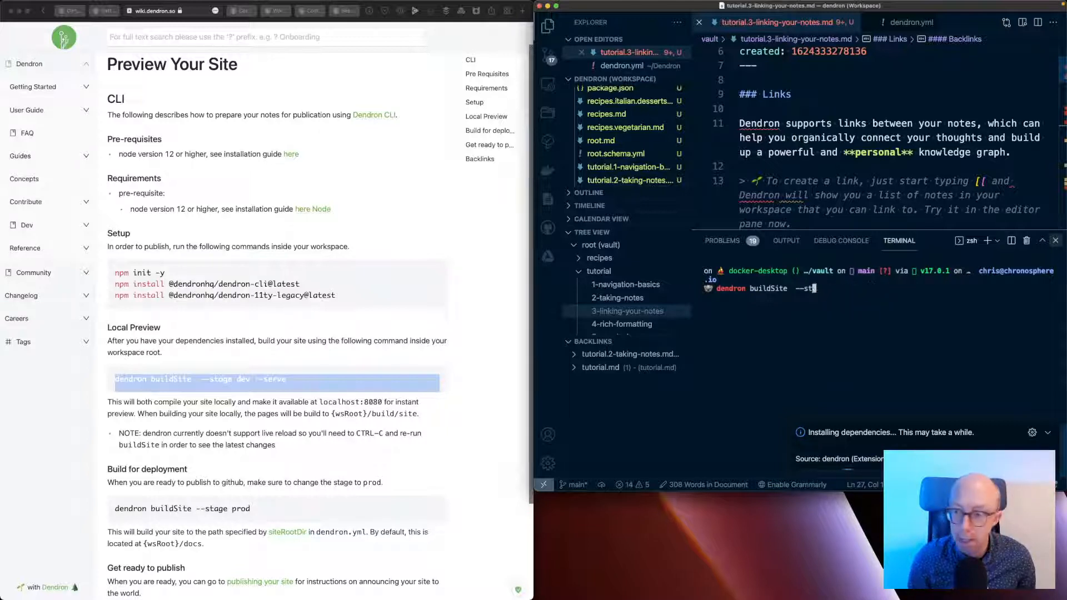
pyautogui.press('BackSpace')
pyautogui.press('BackSpace')
pyautogui.press('BackSpace')
pyautogui.press('BackSpace')
pyautogui.press('BackSpace')
pyautogui.press('BackSpace')
pyautogui.press('BackSpace')
pyautogui.press('BackSpace')
pyautogui.press('BackSpace')
pyautogui.press('BackSpace')
pyautogui.press('BackSpace')
pyautogui.press('BackSpace')
pyautogui.press('BackSpace')
pyautogui.press('BackSpace')
pyautogui.press('BackSpace')
pyautogui.press('BackSpace')
pyautogui.press('BackSpace')
pyautogui.press('BackSpace')
pyautogui.press('BackSpace')
pyautogui.press('BackSpace')
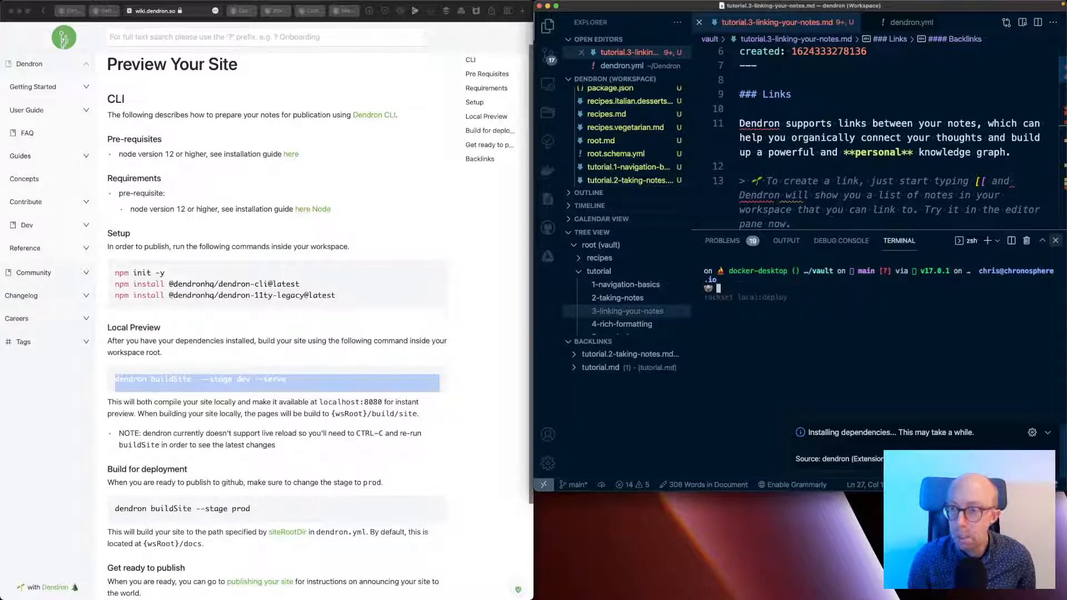
pyautogui.write('./node_modules/')
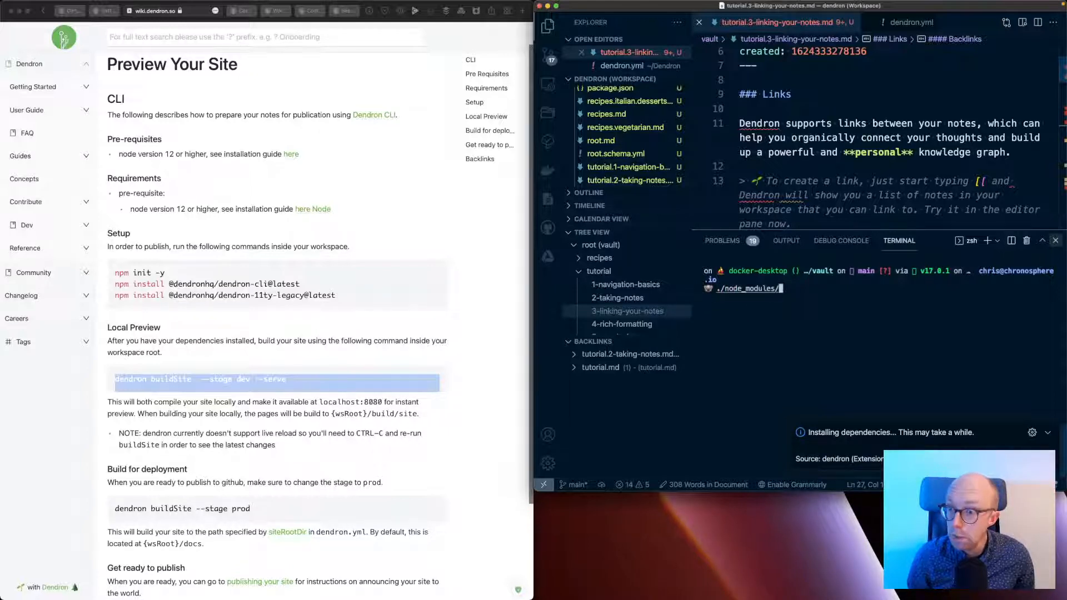
pyautogui.write('den')
pyautogui.press('Tab')
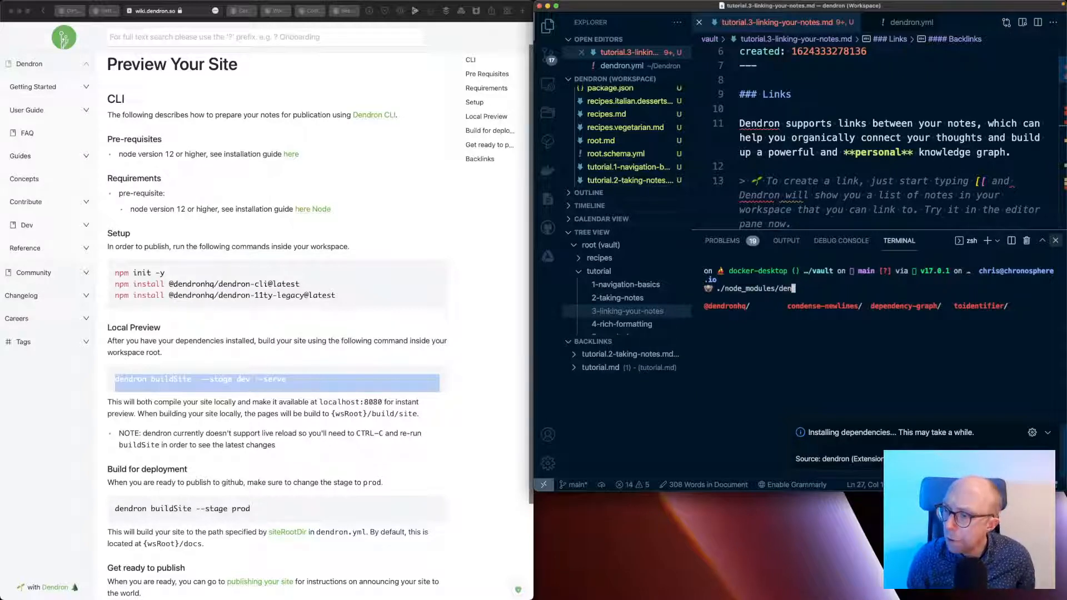
pyautogui.press('Tab')
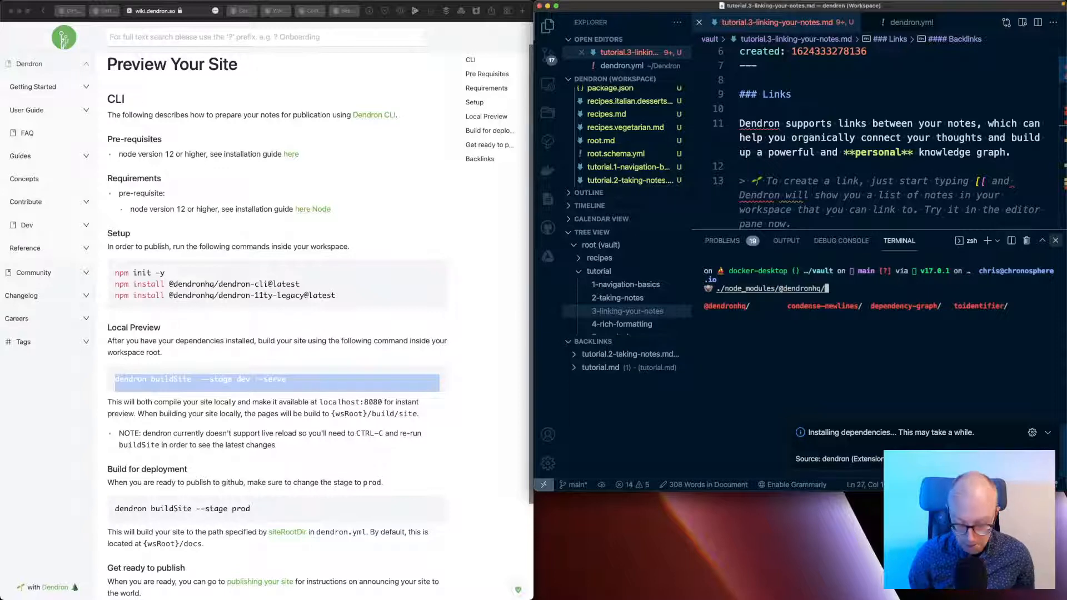
pyautogui.write('b')
pyautogui.press('Tab')
pyautogui.press('BackSpace')
pyautogui.press('BackSpace')
pyautogui.press('BackSpace')
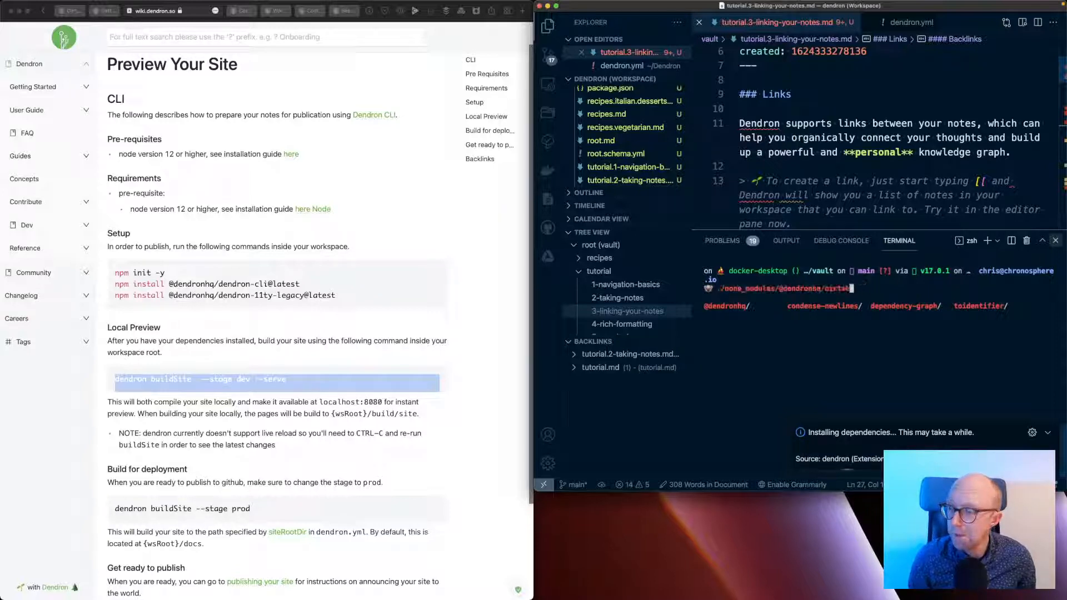
pyautogui.press('BackSpace')
pyautogui.press('BackSpace')
pyautogui.press('BackSpace')
pyautogui.press('BackSpace')
pyautogui.press('BackSpace')
pyautogui.press('BackSpace')
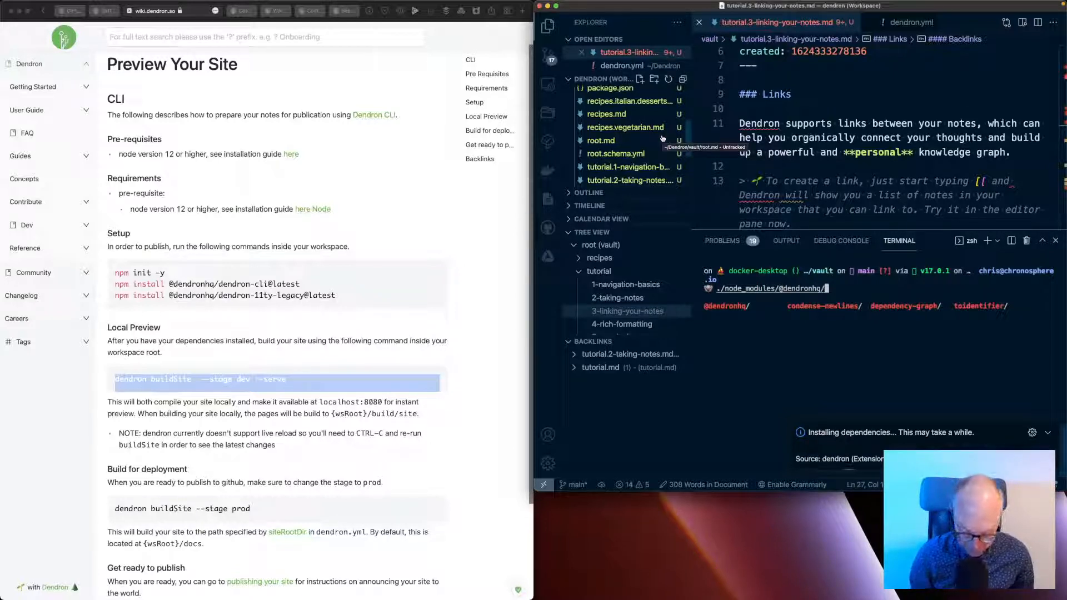
pyautogui.write('b')
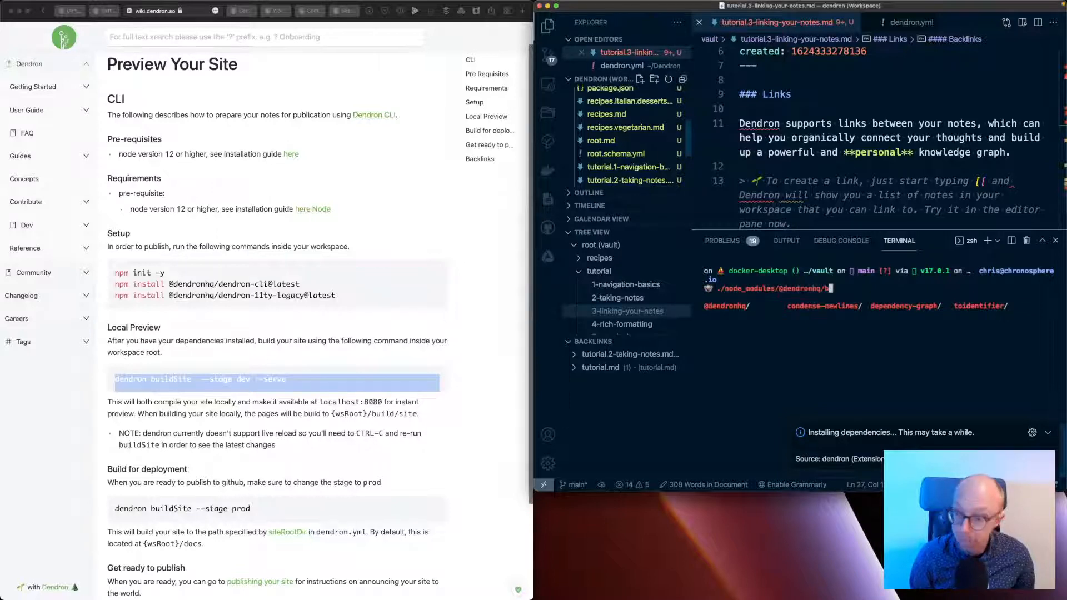
pyautogui.write('i')
pyautogui.press('BackSpace')
pyautogui.press('BackSpace')
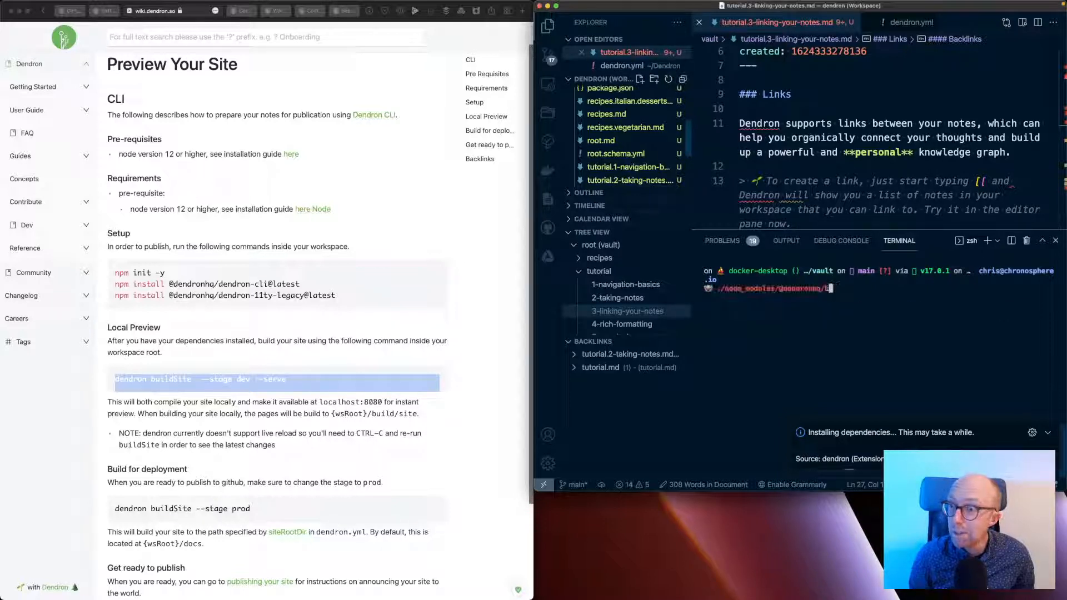
pyautogui.press('Left')
pyautogui.press('Left')
pyautogui.press('Left')
pyautogui.press('Left')
pyautogui.press('Left')
pyautogui.press('Left')
pyautogui.press('Left')
pyautogui.press('Left')
pyautogui.press('Left')
pyautogui.press('Left')
pyautogui.press('Left')
pyautogui.press('Left')
pyautogui.press('Left')
pyautogui.press('Left')
pyautogui.press('Left')
pyautogui.press('Left')
pyautogui.press('Left')
pyautogui.press('Left')
pyautogui.press('Left')
pyautogui.press('Left')
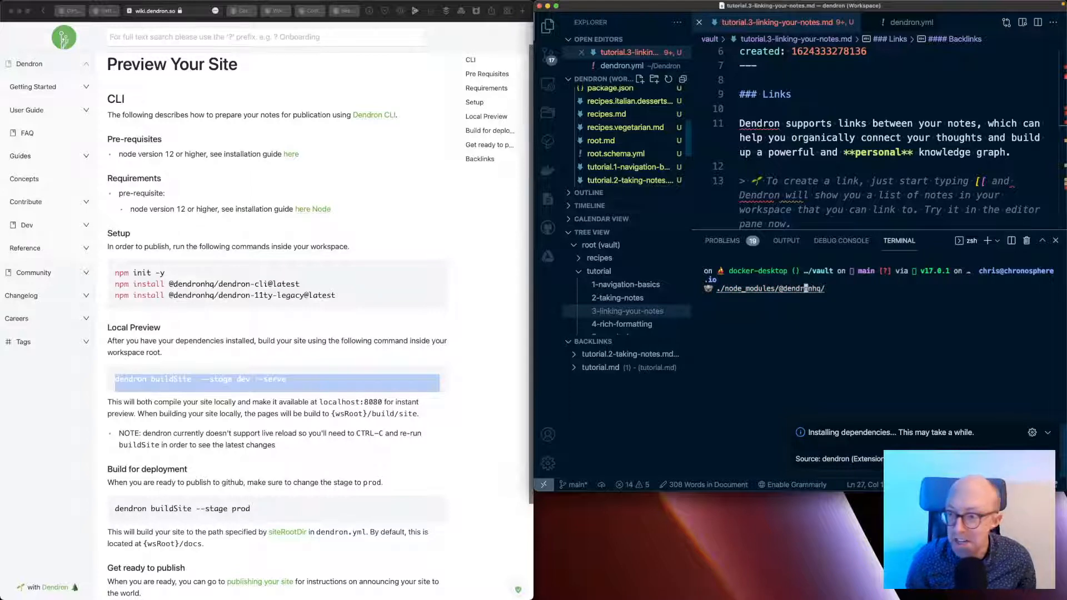
pyautogui.press('Left')
pyautogui.press('Left')
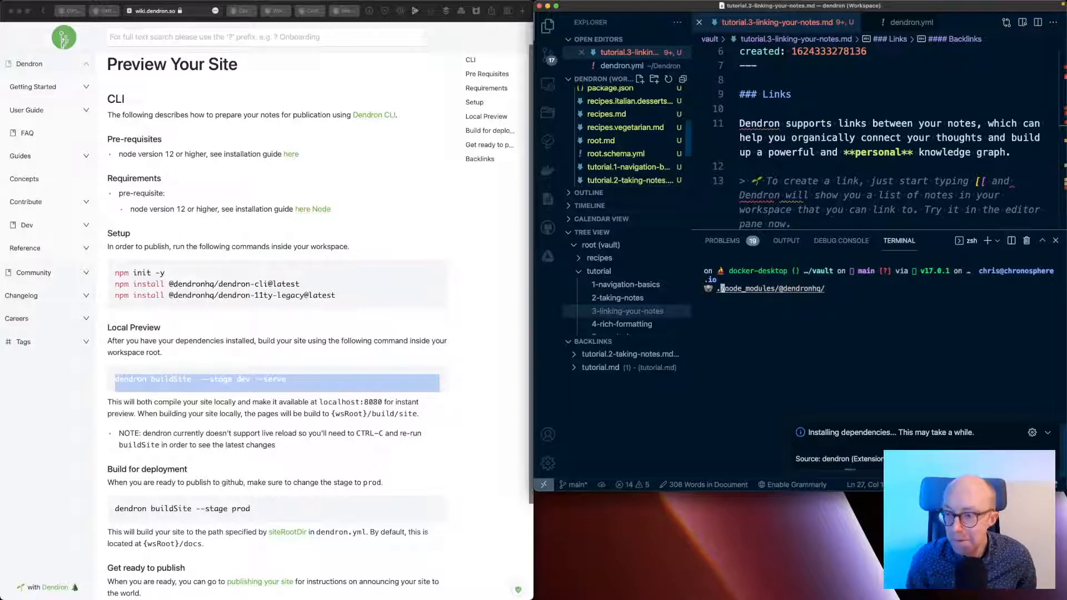
pyautogui.press('BackSpace')
pyautogui.press('Delete')
pyautogui.write('cd')
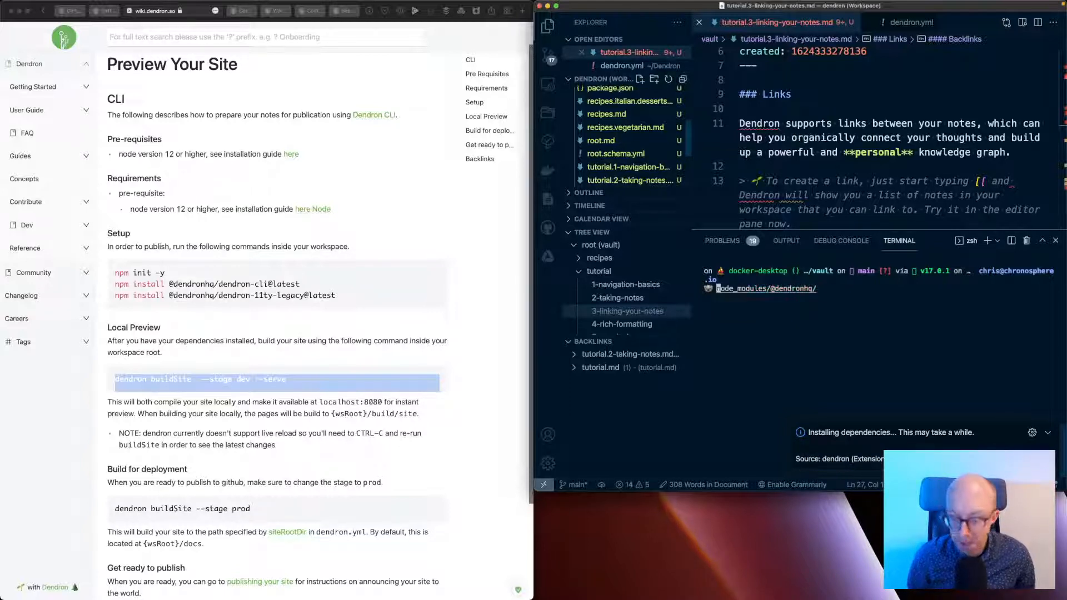
pyautogui.press('Return')
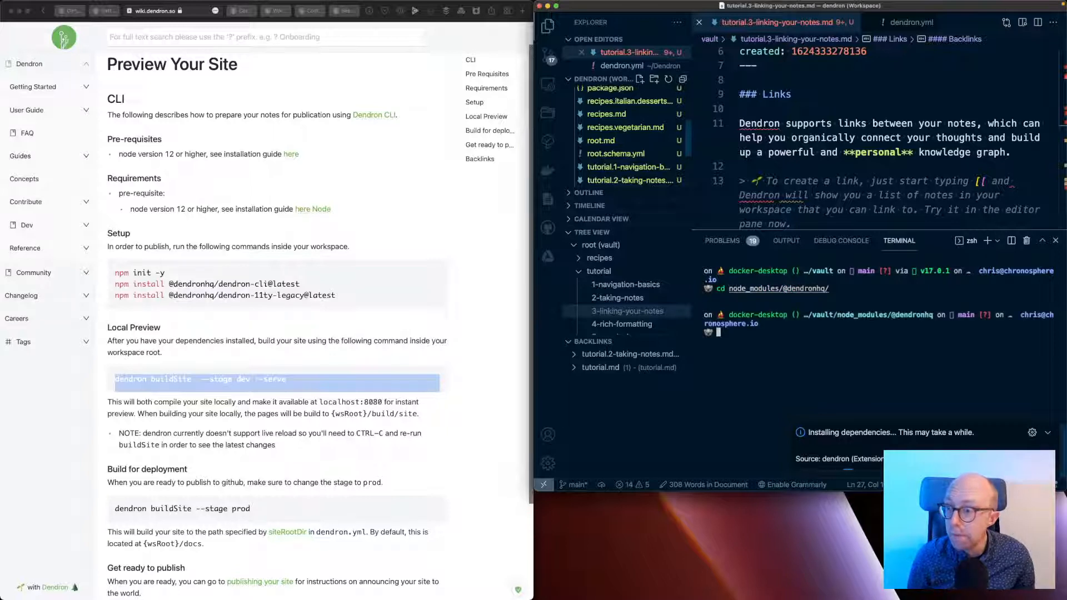
pyautogui.write('ls')
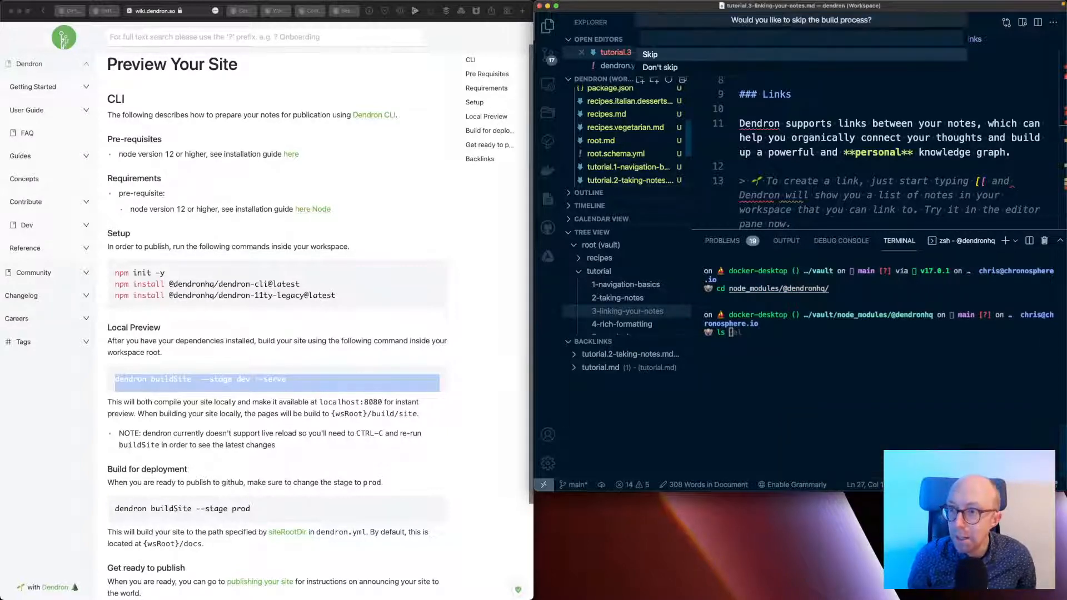
pyautogui.press('Return')
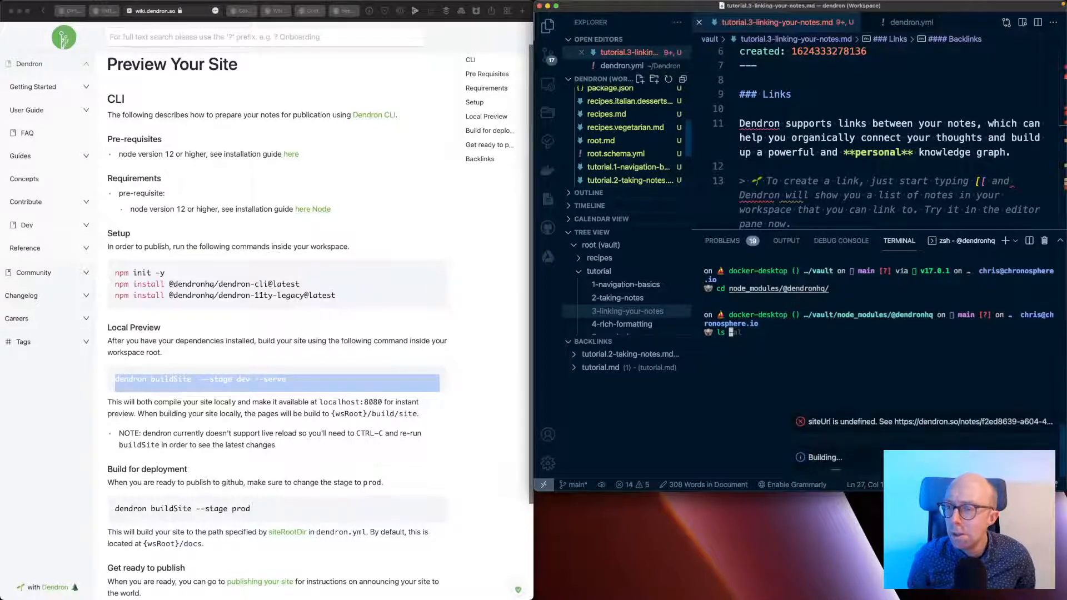
pyautogui.press('Return')
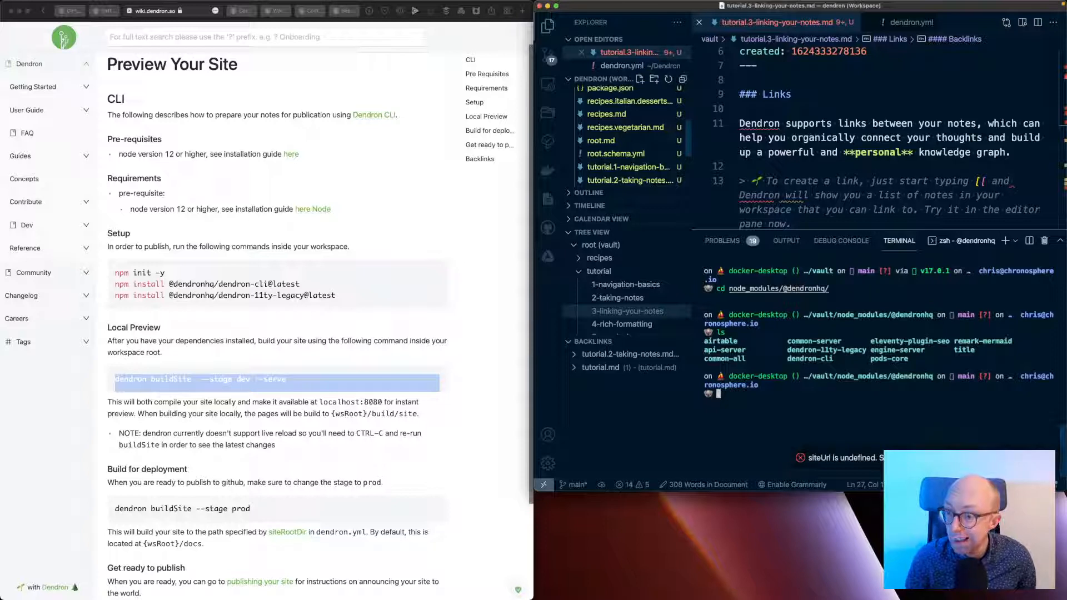
# - Change into the dendron-cli folder and list its contents
pyautogui.write('cd de')
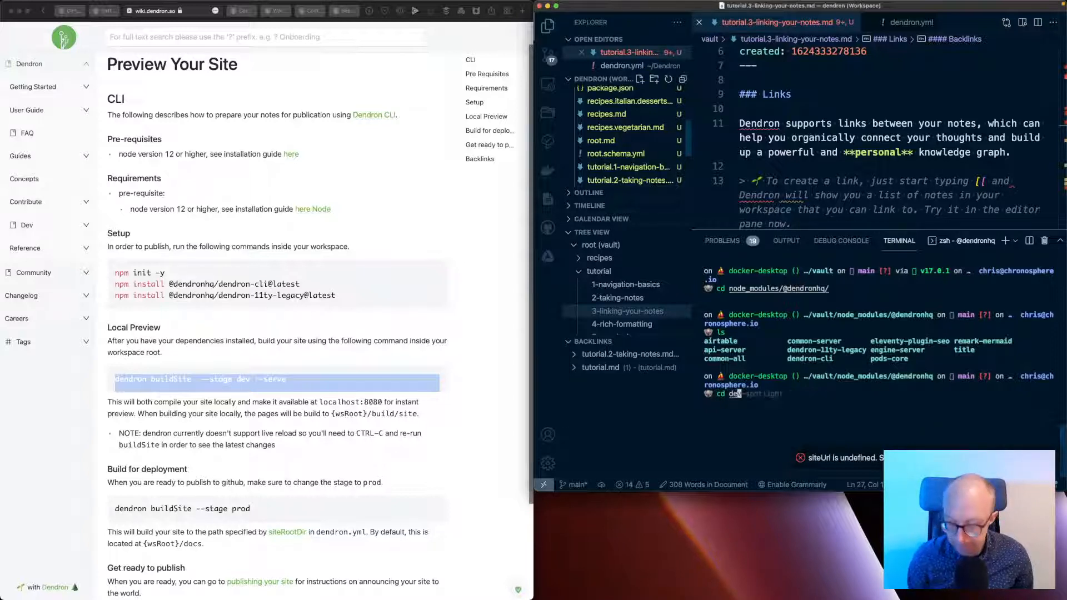
pyautogui.press('Tab')
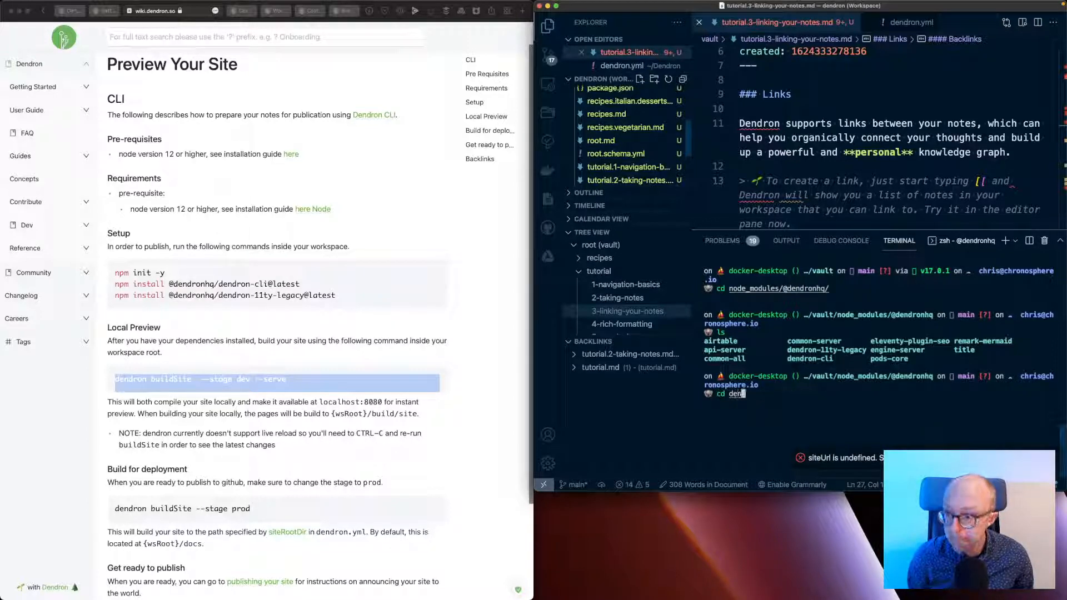
pyautogui.write('cli')
pyautogui.press('Return')
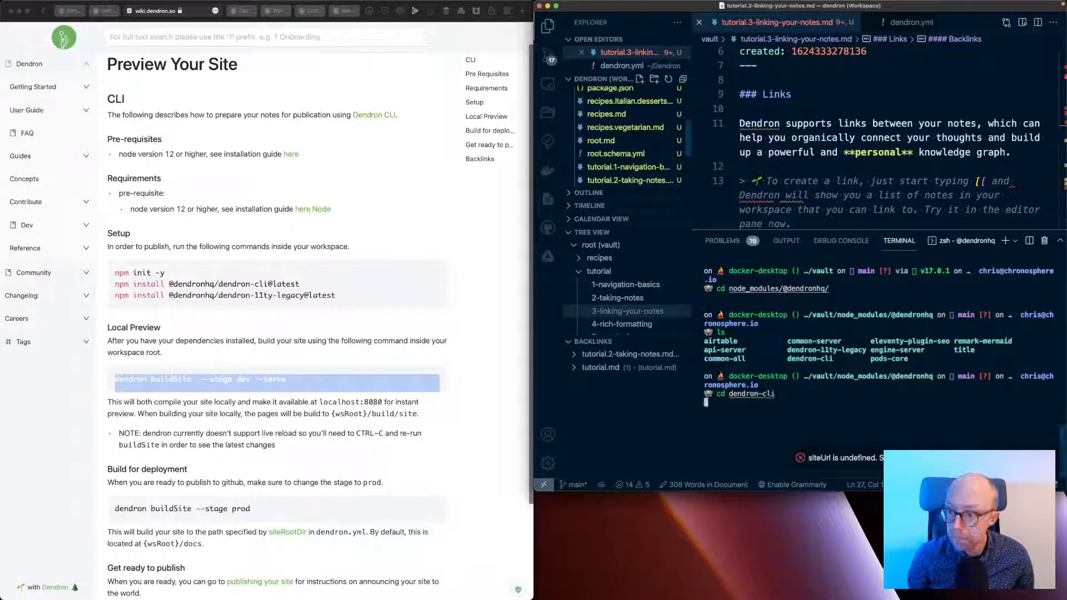
pyautogui.write('ls')
pyautogui.press('Return')
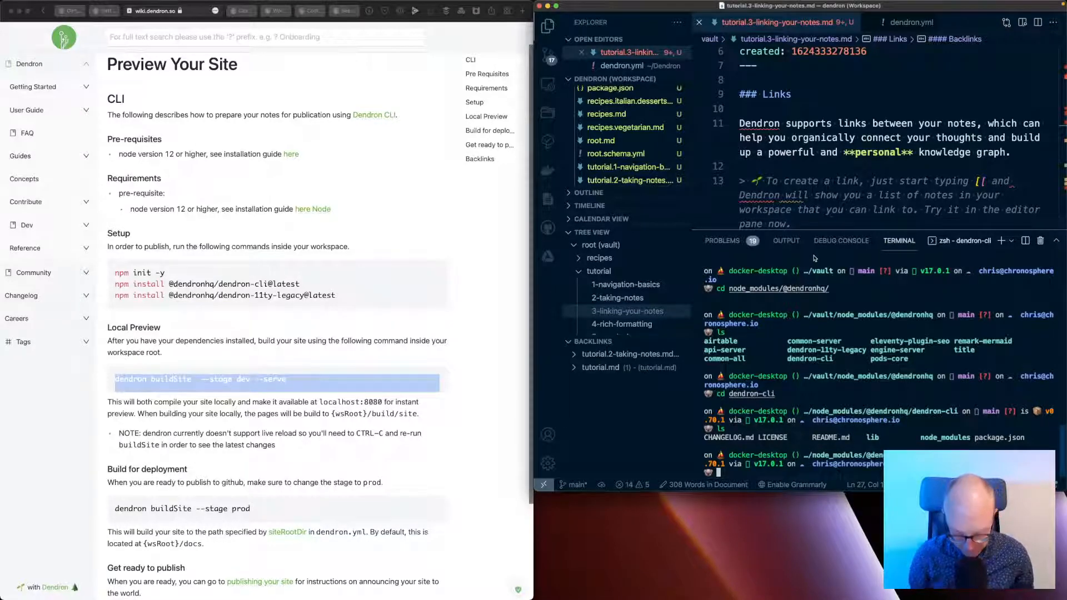
# - Change into the lib folder of dendron-cli and list its contents
pyautogui.write('cd lib/')
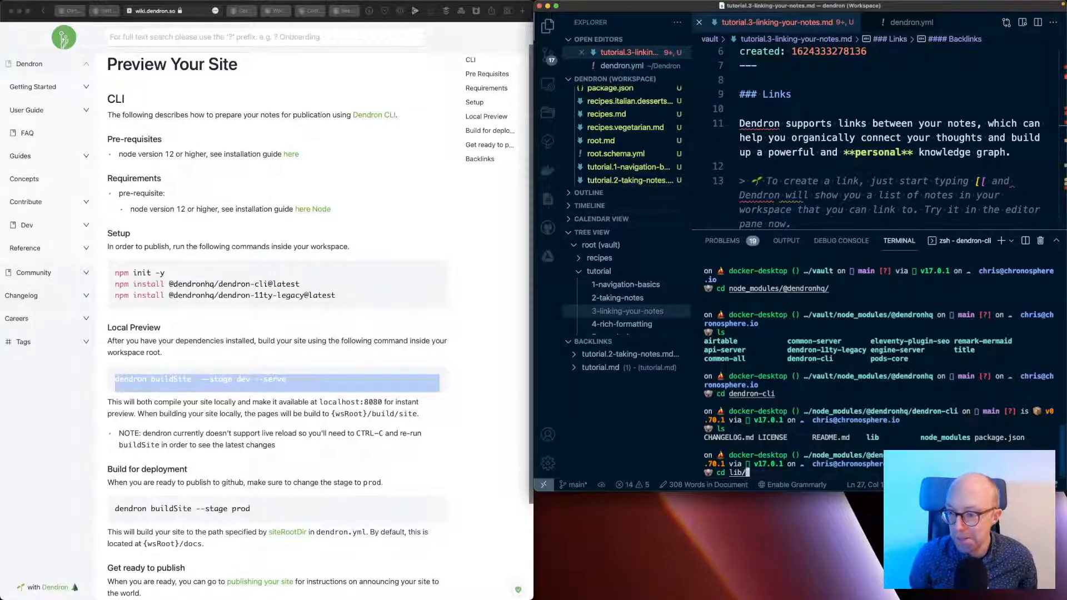
pyautogui.press('Return')
pyautogui.write('ls')
pyautogui.press('Return')
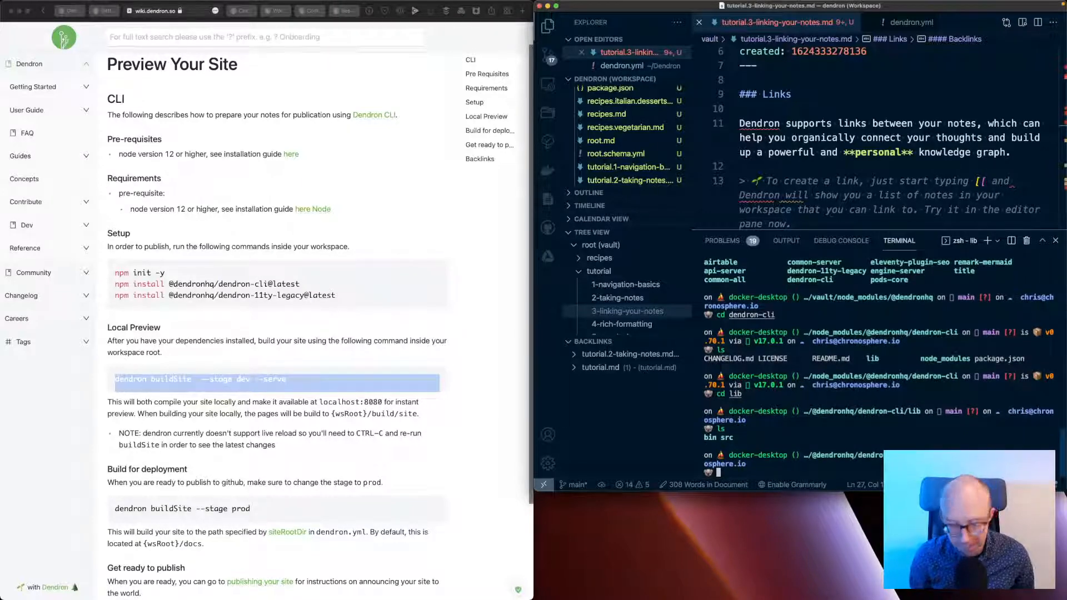
# - Change into the bin folder inside lib and list its files to look for the Dendron CLI script
pyautogui.write('cd bin/')
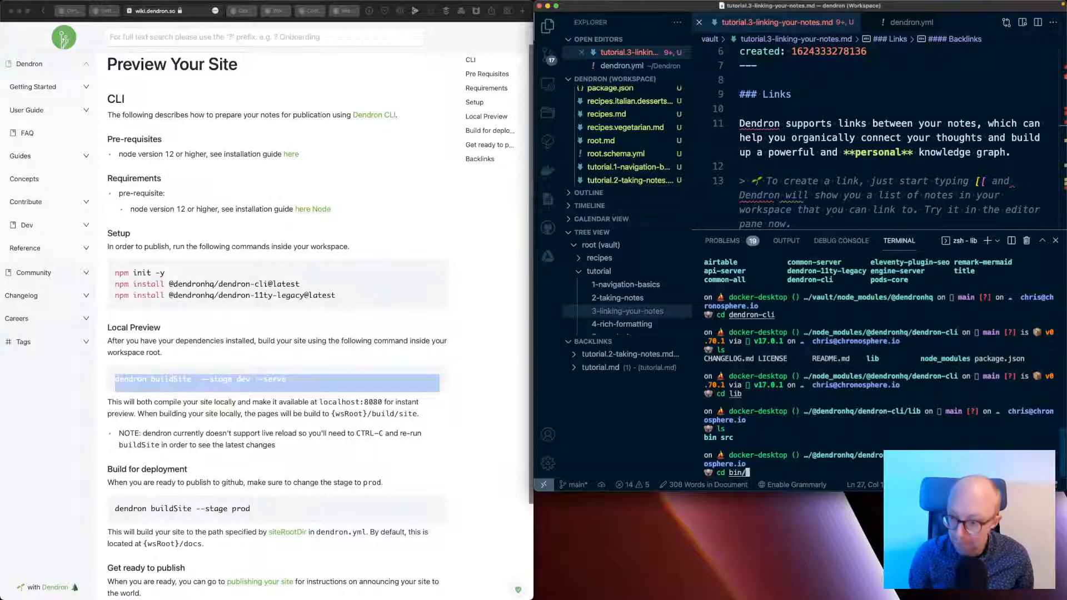
pyautogui.press('Return')
pyautogui.write('ls')
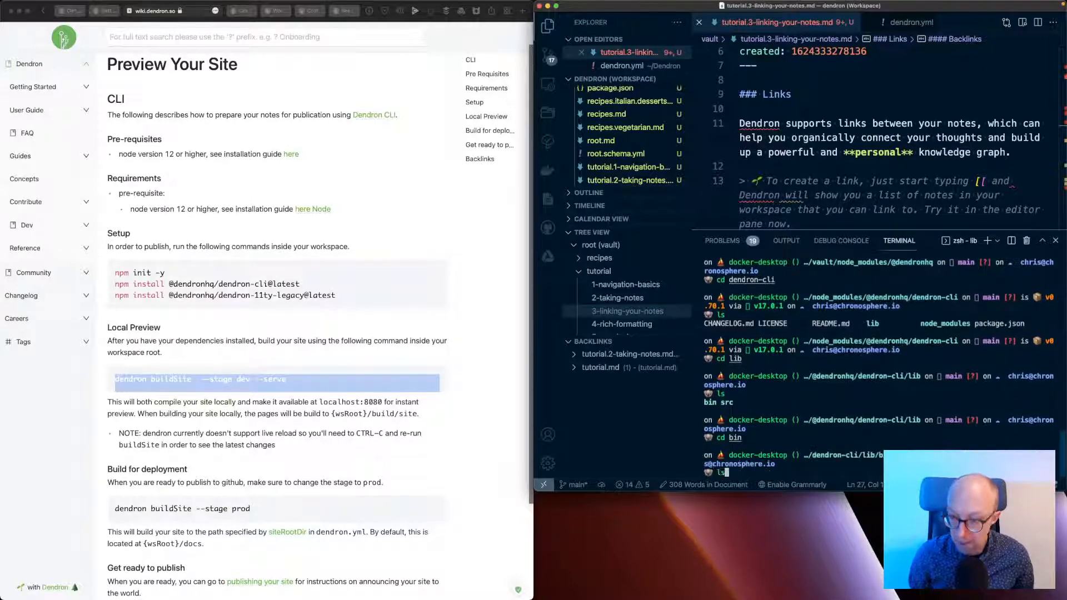
pyautogui.press('Return')
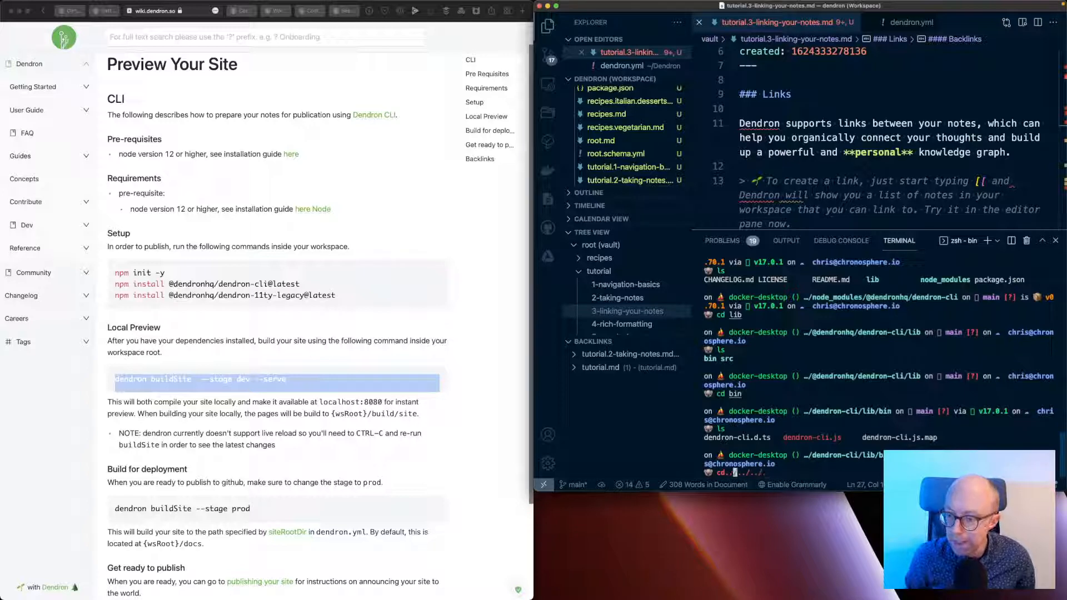
# - Change back up through ../../../ and ../../ to the vault folder and print the working directory
pyautogui.press('Right')
pyautogui.press('Return')
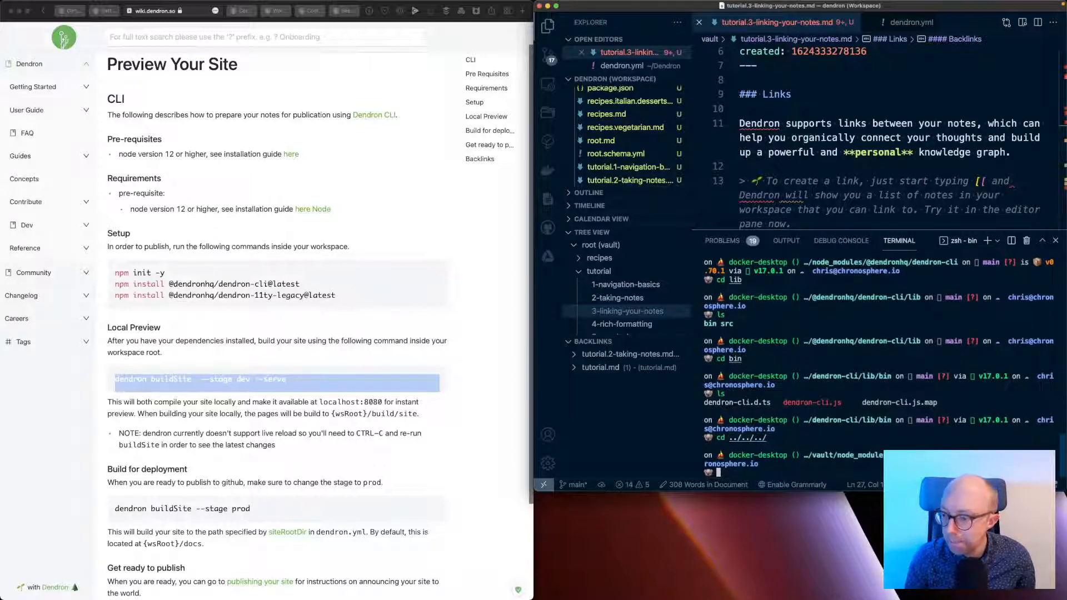
pyautogui.write('cd ../')
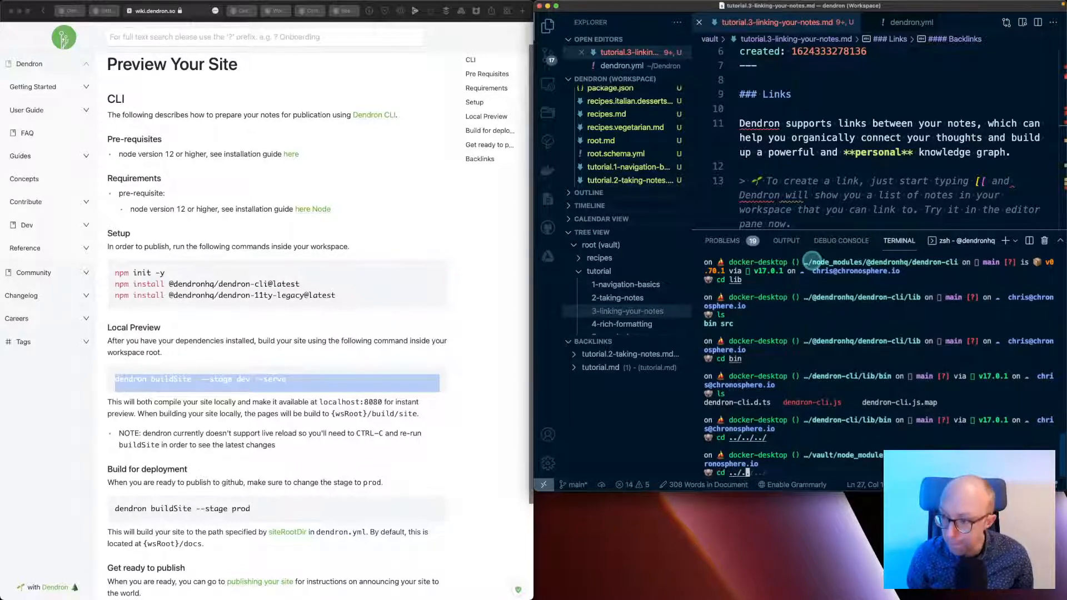
pyautogui.write('../')
pyautogui.press('Return')
pyautogui.write('p')
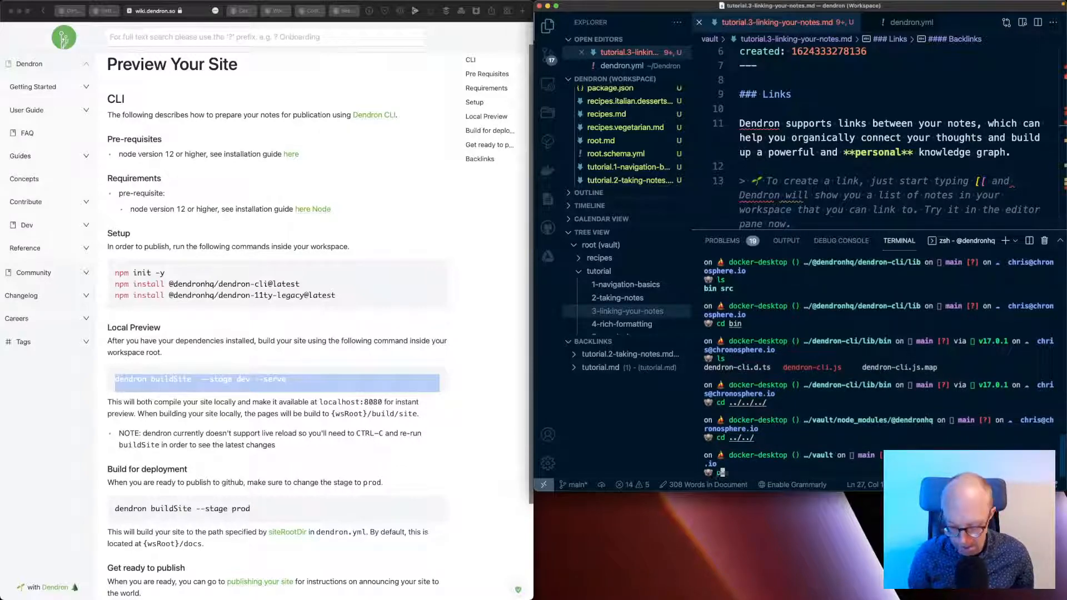
pyautogui.write('wd')
pyautogui.press('Return')
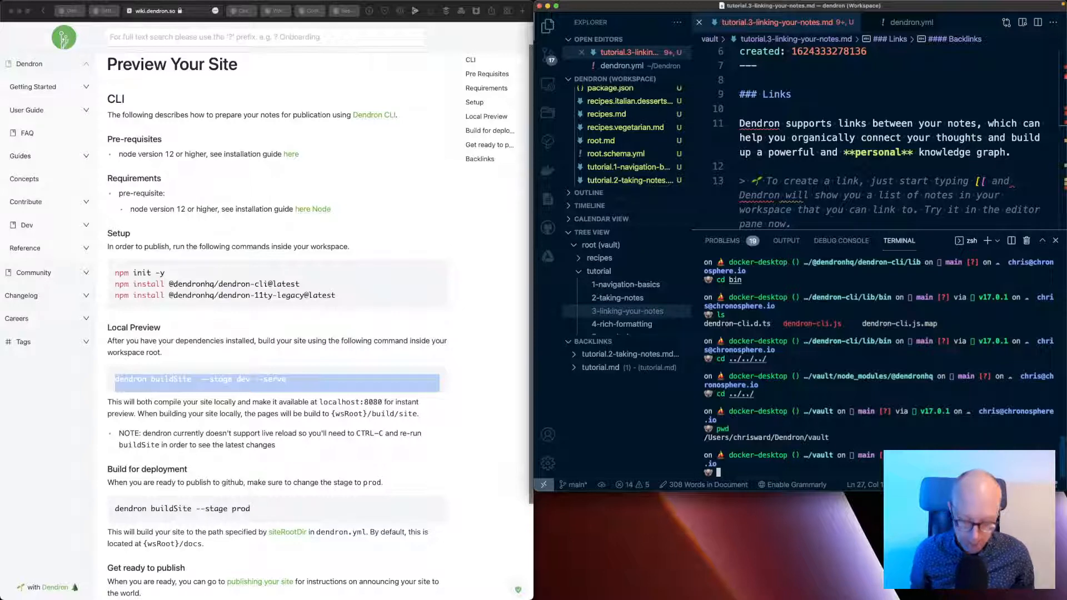
# - Try to build and serve the site from the vault folder with dendron buildSite --stage dev --serve
pyautogui.write('den')
pyautogui.press('BackSpace')
pyautogui.press('BackSpace')
pyautogui.press('BackSpace')
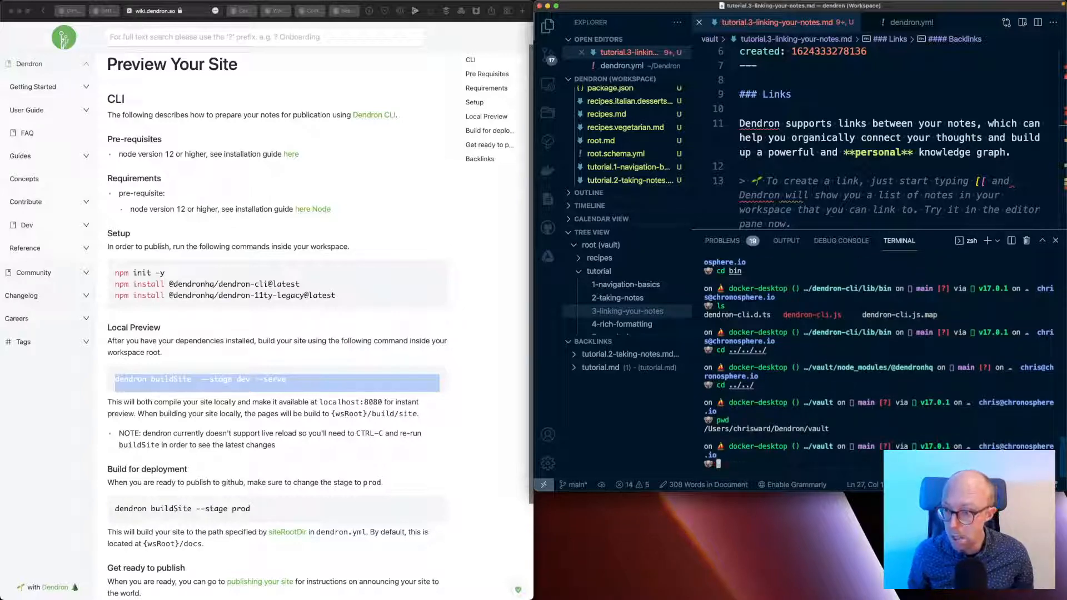
pyautogui.write('dendron buildSite  --stage dev --serve')
pyautogui.press('Return')
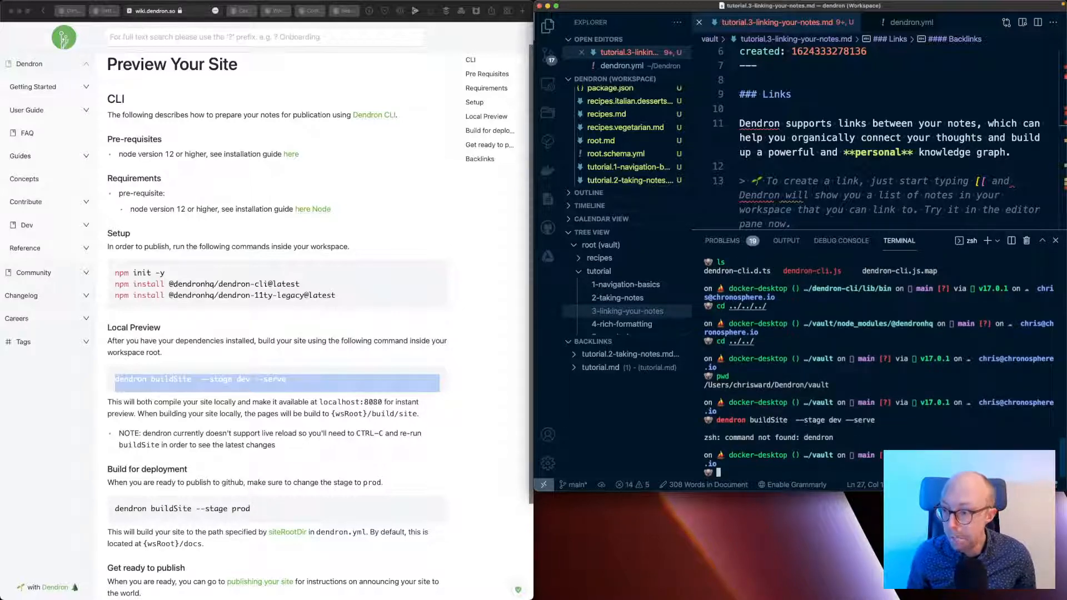
pyautogui.click(282, 285)
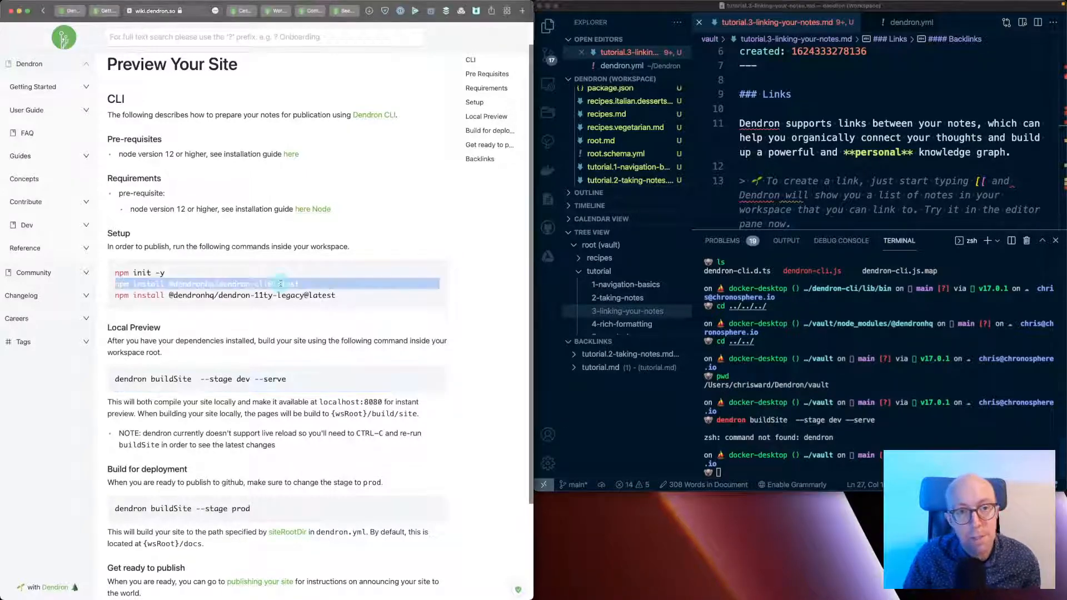
pyautogui.click(746, 341)
pyautogui.write('npm install @dendronhq/dendron-cli@latest')
pyautogui.press('Return')
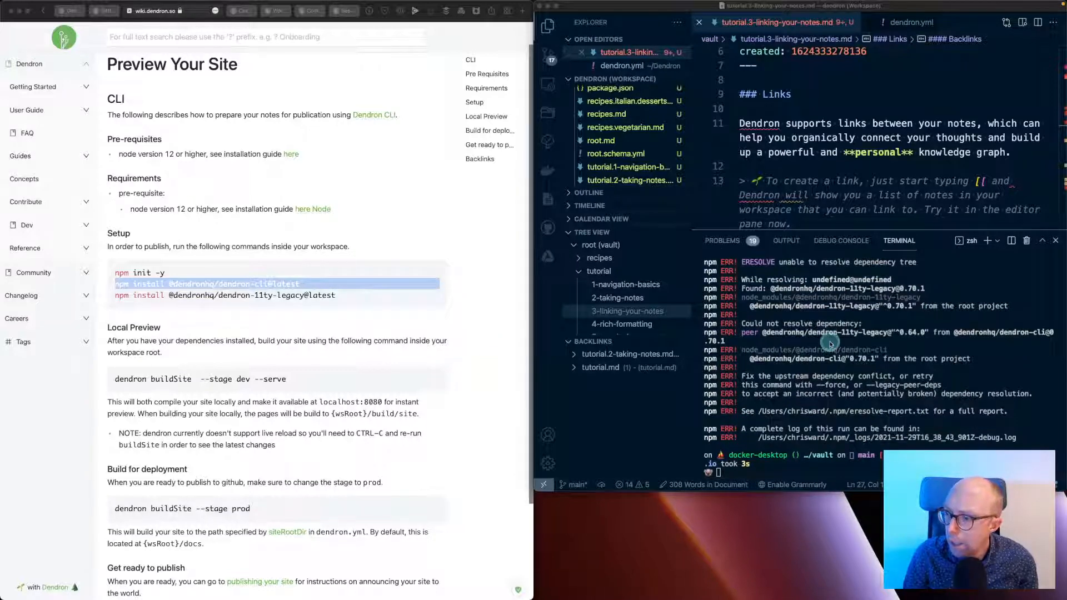
pyautogui.scroll(1, 830, 344)
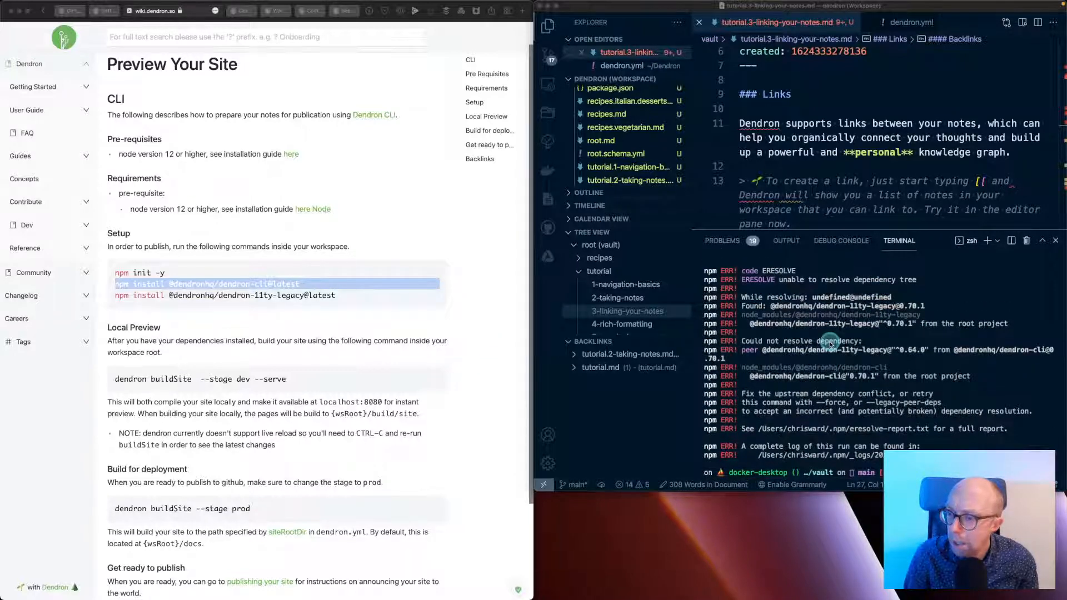
pyautogui.scroll(-1, 829, 344)
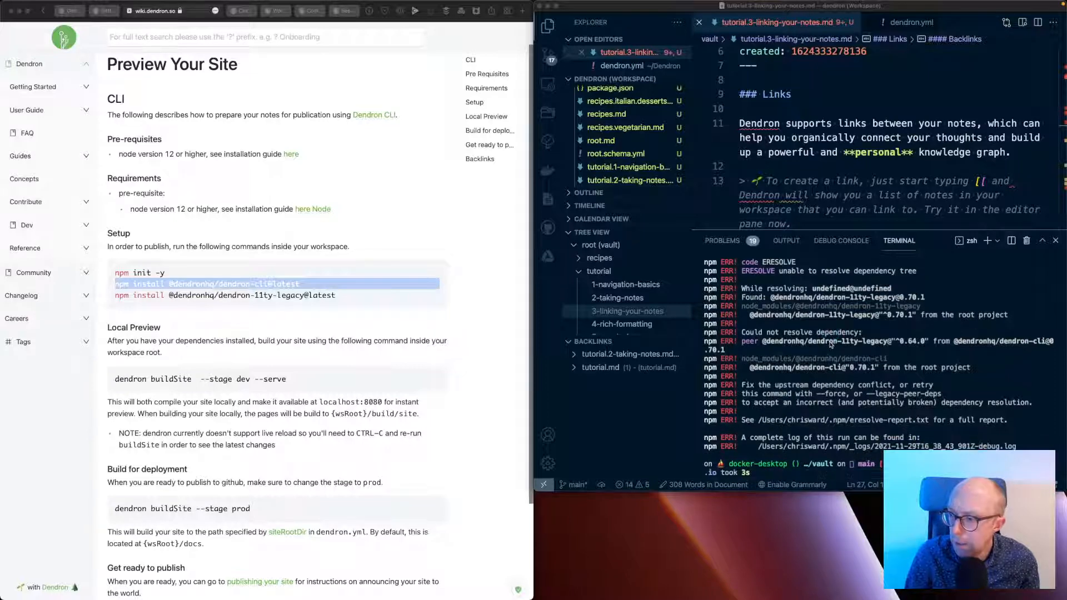
pyautogui.scroll(-1, 829, 344)
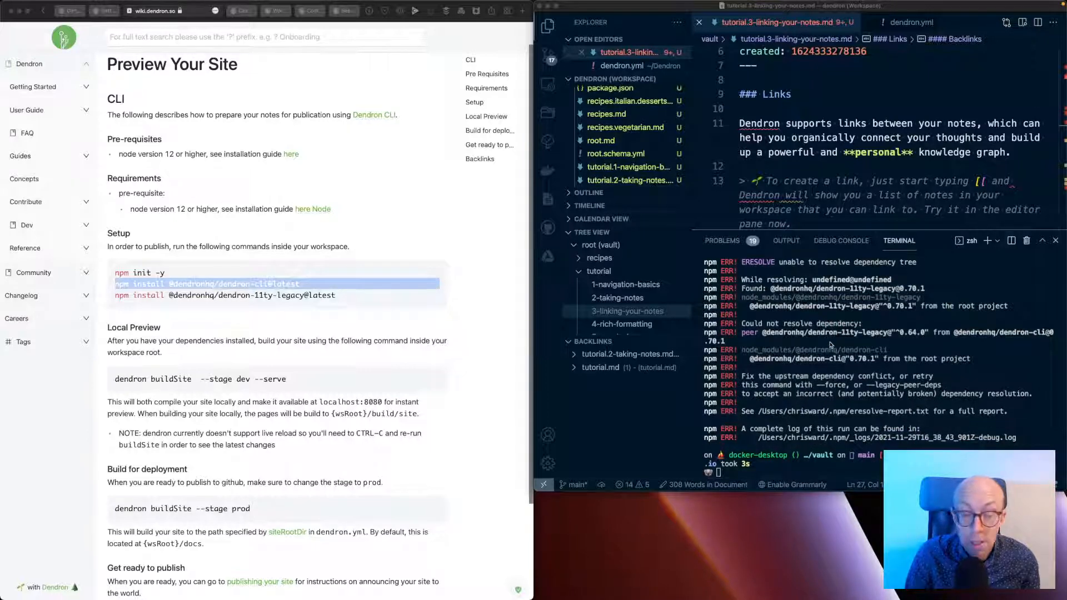
# - Open the publishing your site guide in the Dendron wiki and read through to the build and publish instructions
pyautogui.click(310, 427)
pyautogui.scroll(-5, 289, 439)
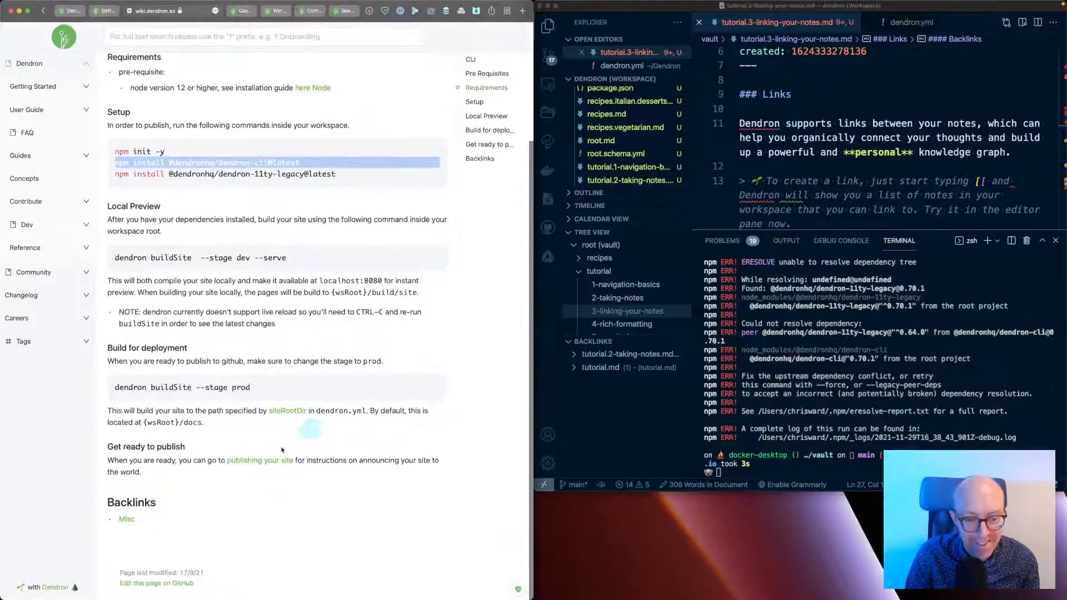
pyautogui.click(250, 464)
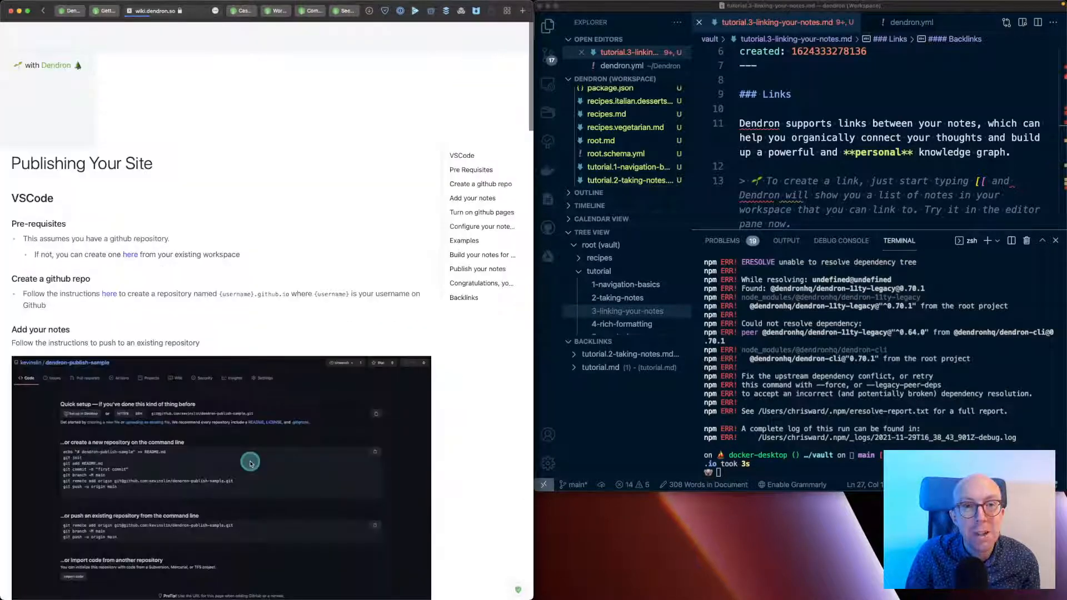
pyautogui.scroll(-10, 272, 464)
pyautogui.scroll(-5, 272, 464)
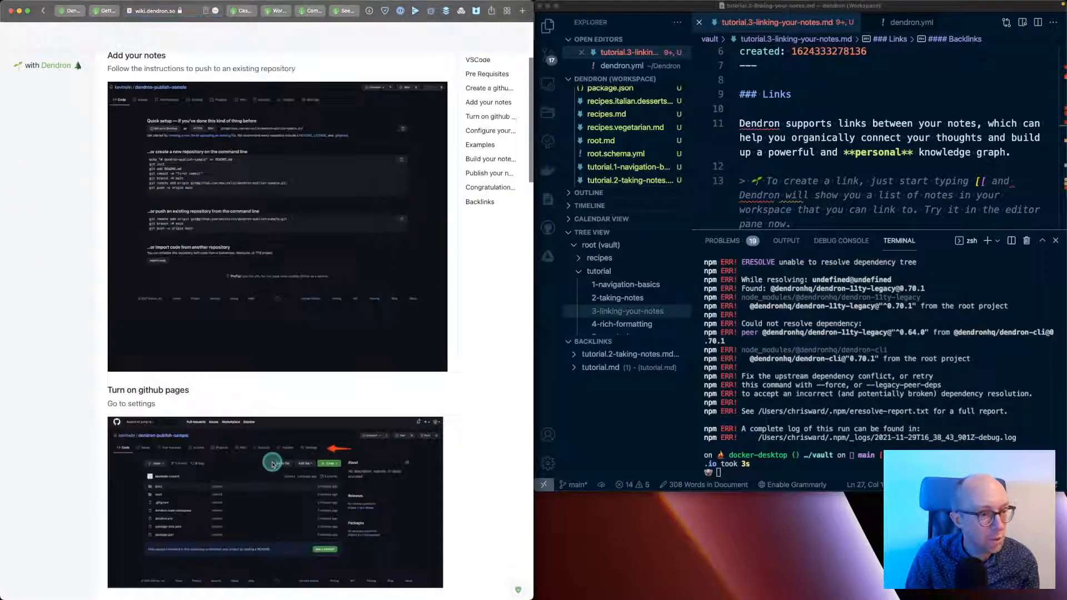
pyautogui.scroll(-10, 273, 464)
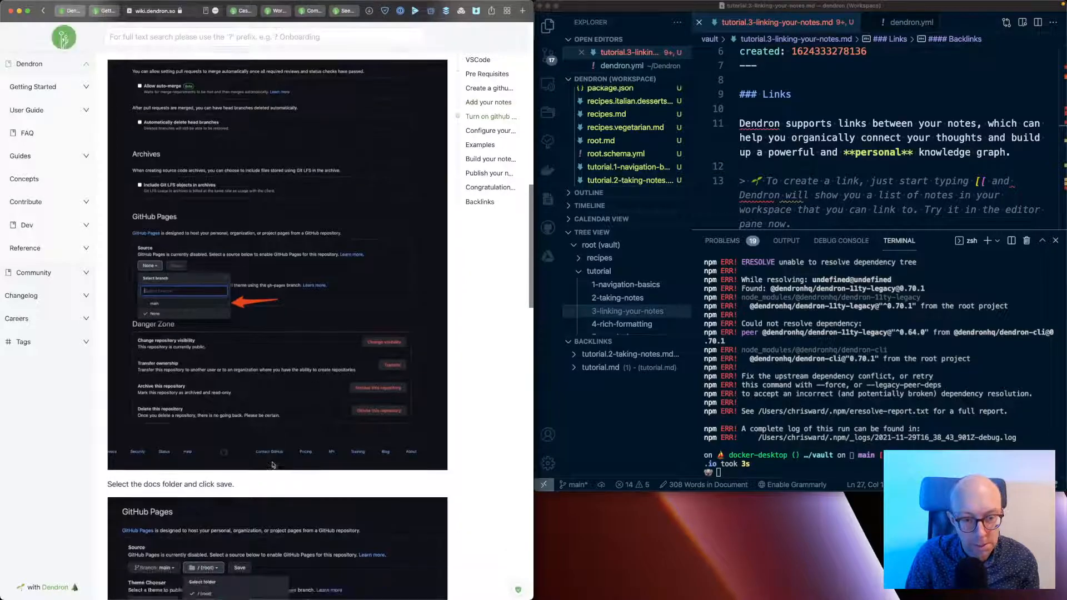
pyautogui.scroll(-10, 273, 464)
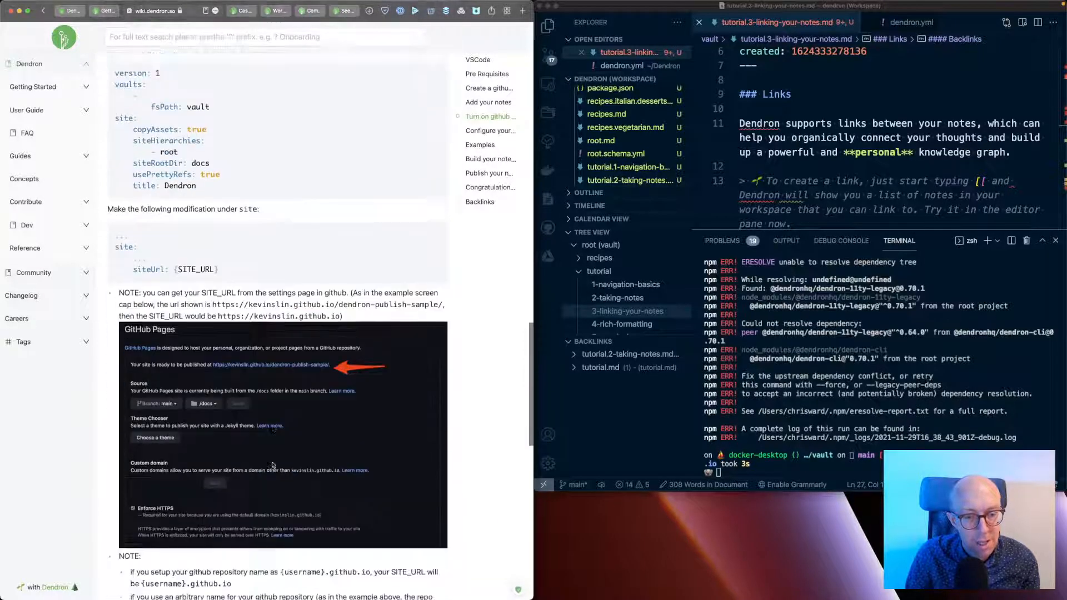
pyautogui.scroll(-12, 272, 464)
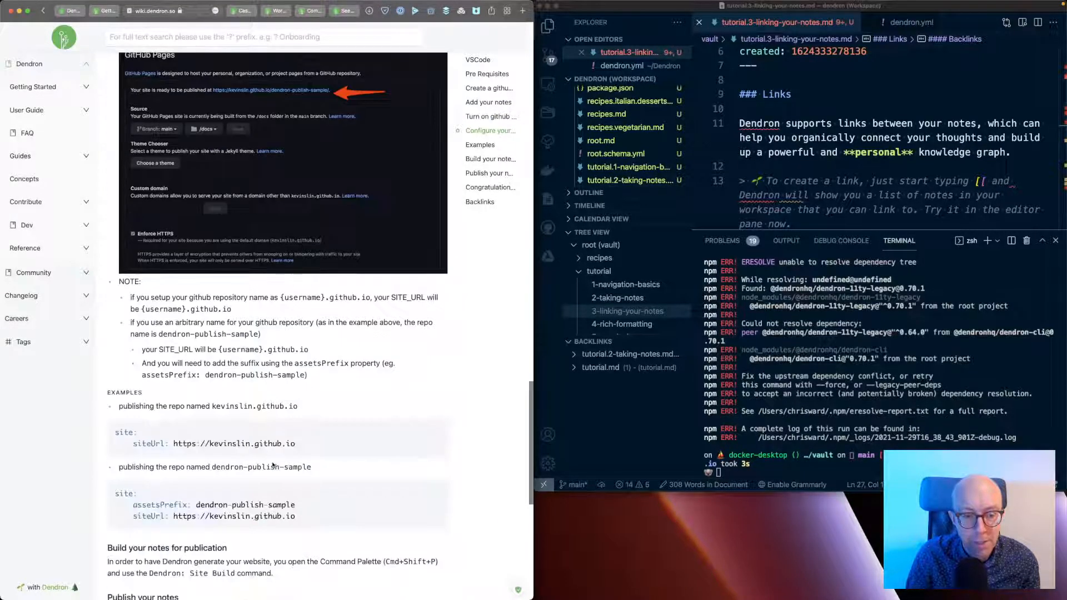
pyautogui.scroll(-1, 272, 461)
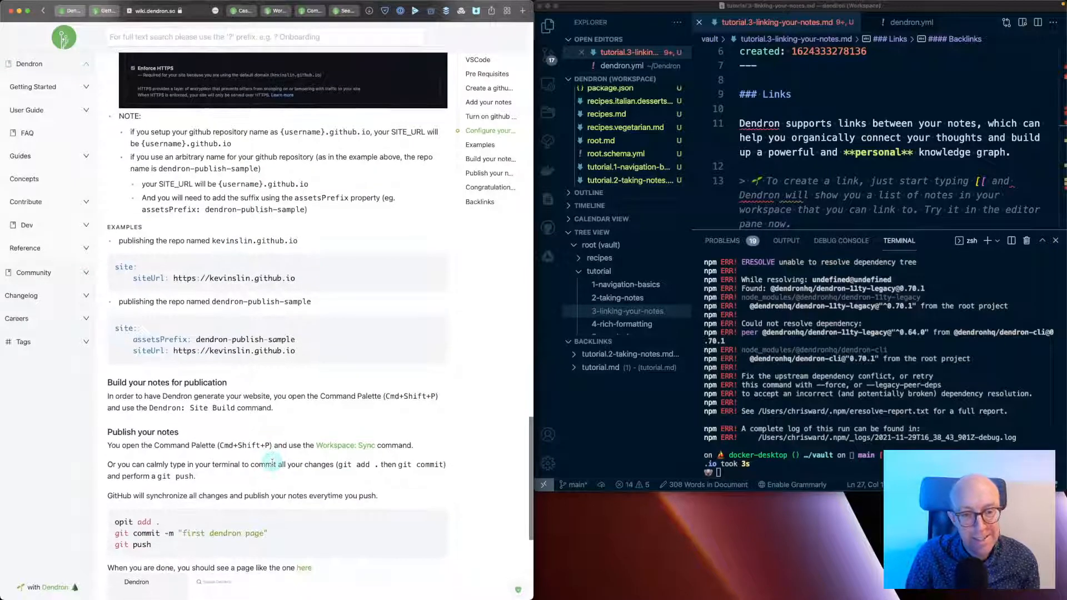
# - Close the terminal and search the VS Code commands for "build", clearing the search at the end
pyautogui.click(1055, 240)
pyautogui.click(1055, 240)
pyautogui.click(860, 234)
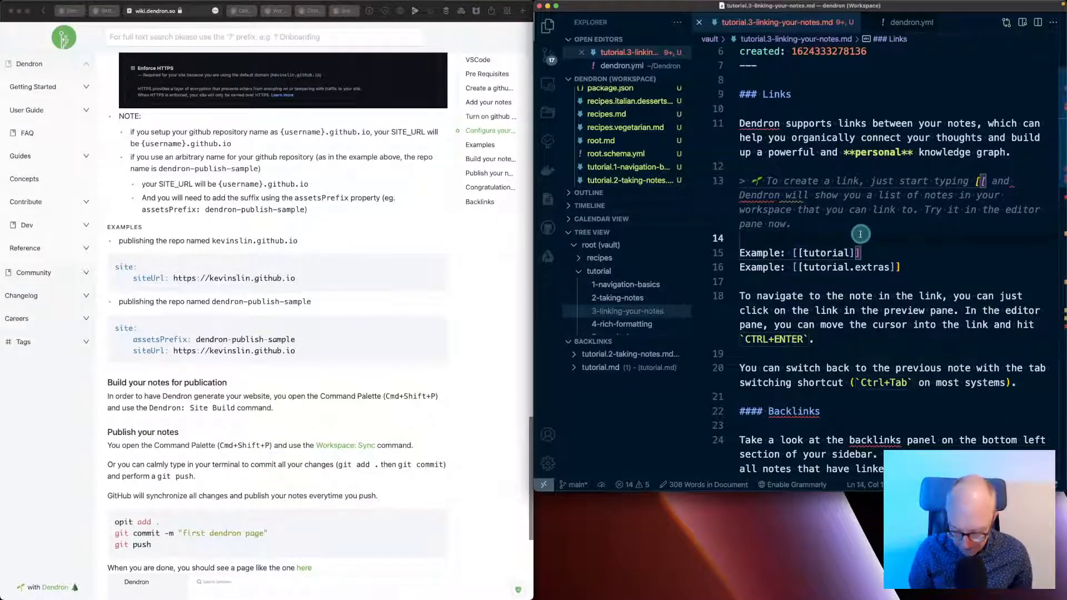
pyautogui.press('super+shift+p')
pyautogui.write('build')
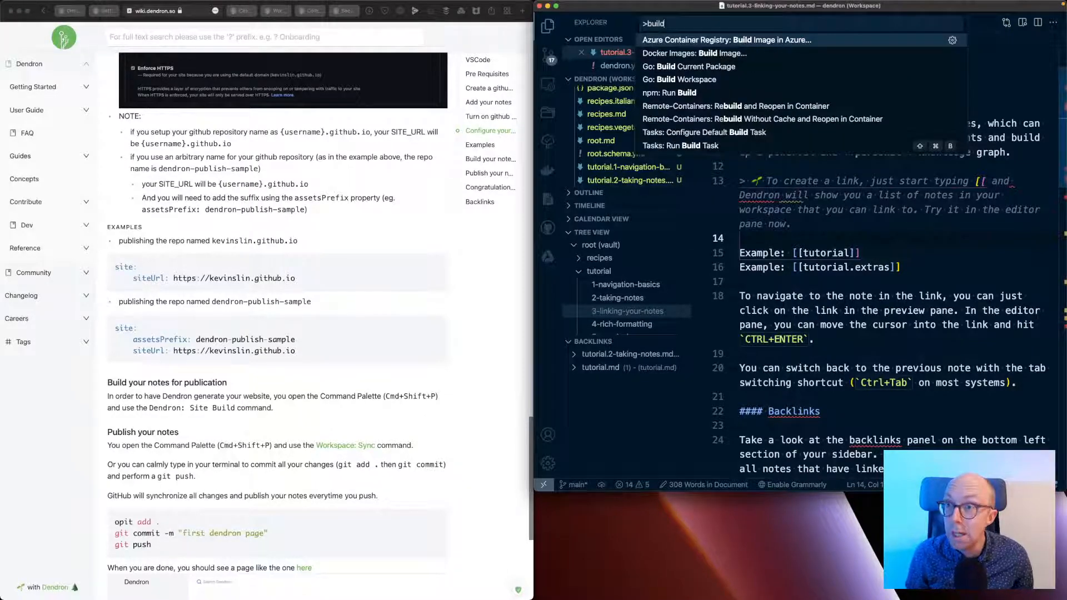
pyautogui.press('BackSpace')
pyautogui.press('BackSpace')
pyautogui.press('BackSpace')
pyautogui.press('BackSpace')
pyautogui.press('BackSpace')
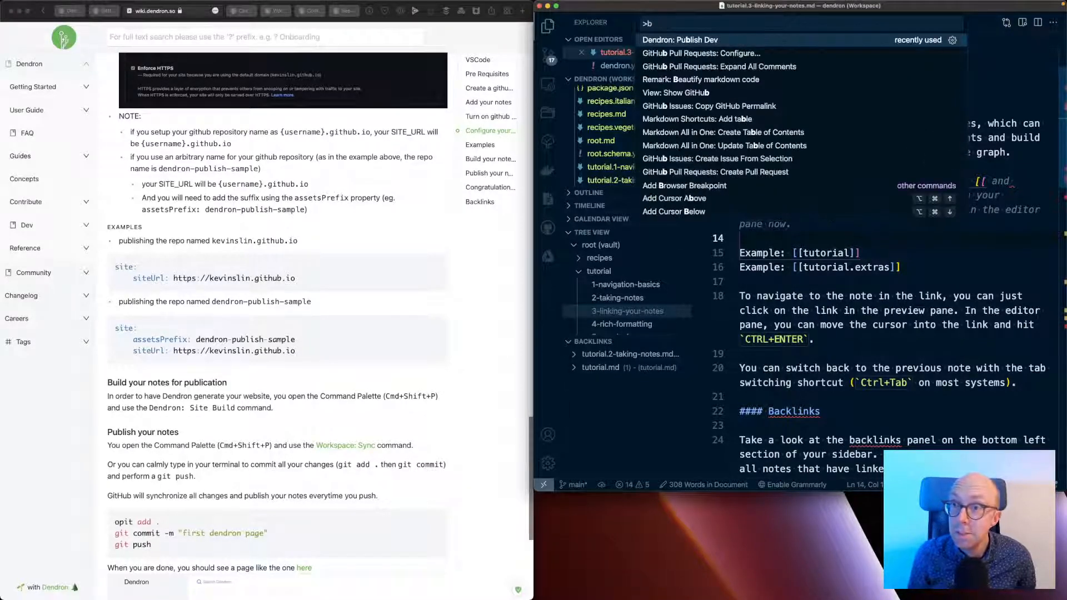
# - Search the commands for "dendron" and look through the listed Dendron commands for a site build command
pyautogui.write('dendron')
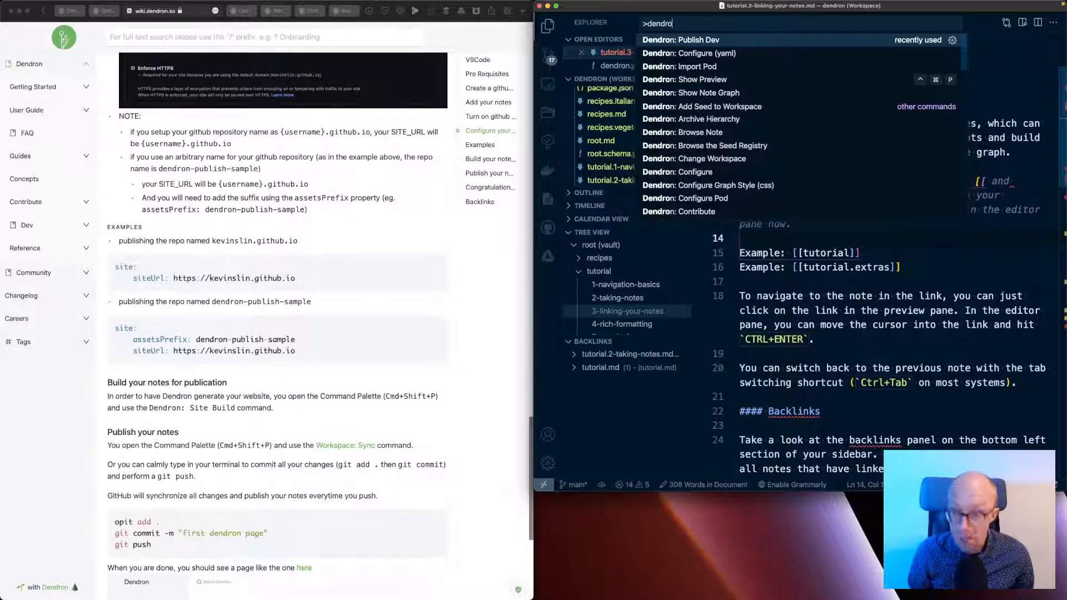
pyautogui.press('Down')
pyautogui.press('Down')
pyautogui.press('Down')
pyautogui.press('Down')
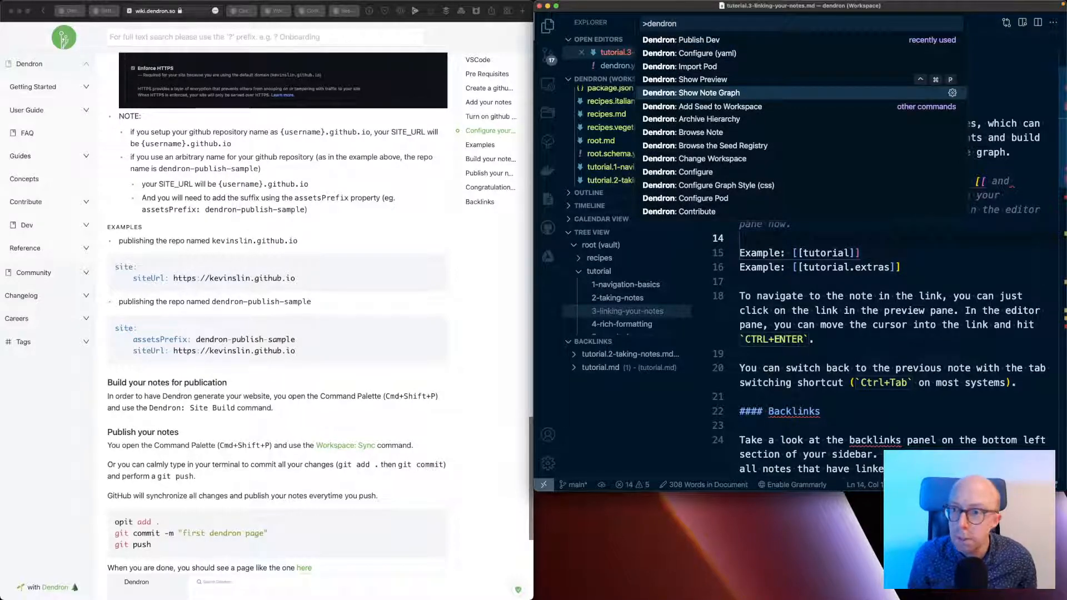
pyautogui.press('Down')
pyautogui.press('Down')
pyautogui.press('Down')
pyautogui.press('Down')
pyautogui.press('Down')
pyautogui.press('Down')
pyautogui.press('Down')
pyautogui.press('Down')
pyautogui.press('Down')
pyautogui.press('Down')
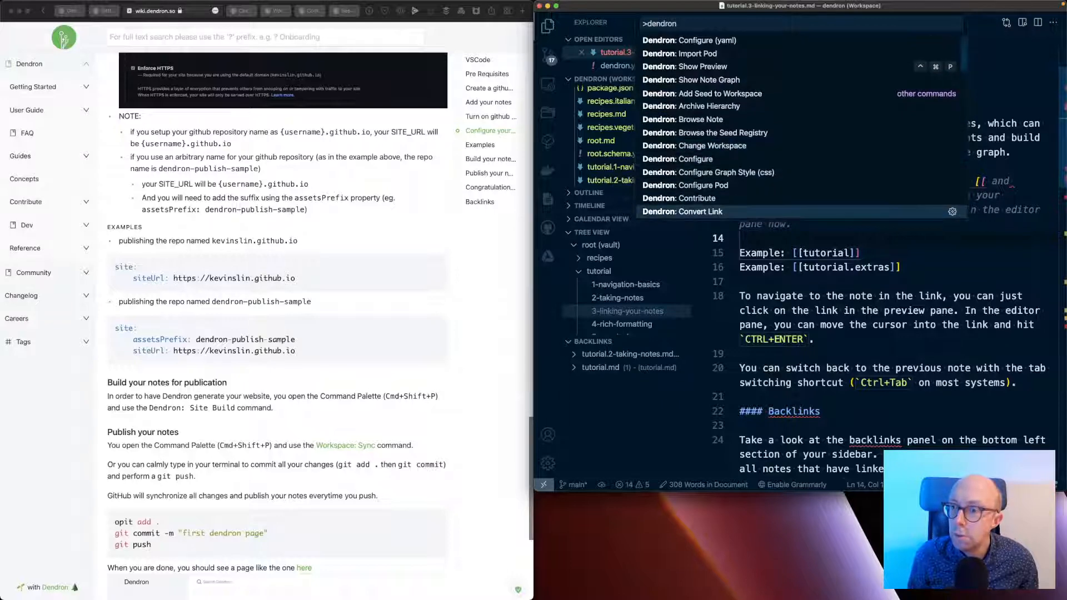
pyautogui.press('Down')
pyautogui.press('Down')
pyautogui.press('Down')
pyautogui.press('Down')
pyautogui.press('Down')
pyautogui.press('Down')
pyautogui.press('Down')
pyautogui.press('Down')
pyautogui.press('Down')
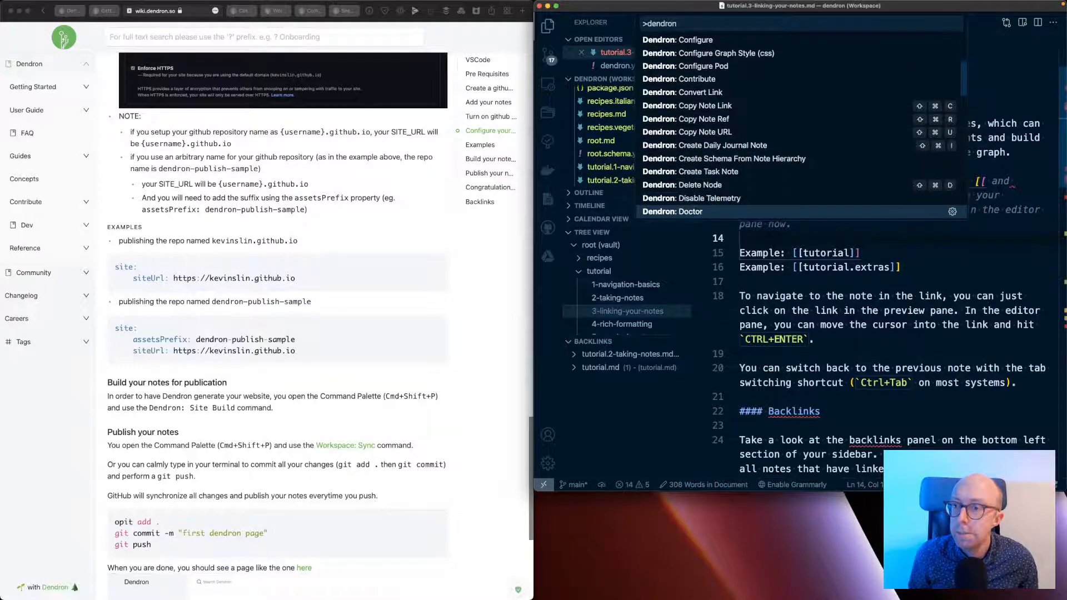
# - Open the Dendron: Doctor command to view its available actions, and dismiss it without choosing one
pyautogui.press('Down')
pyautogui.press('Down')
pyautogui.press('Up')
pyautogui.press('Up')
pyautogui.press('Return')
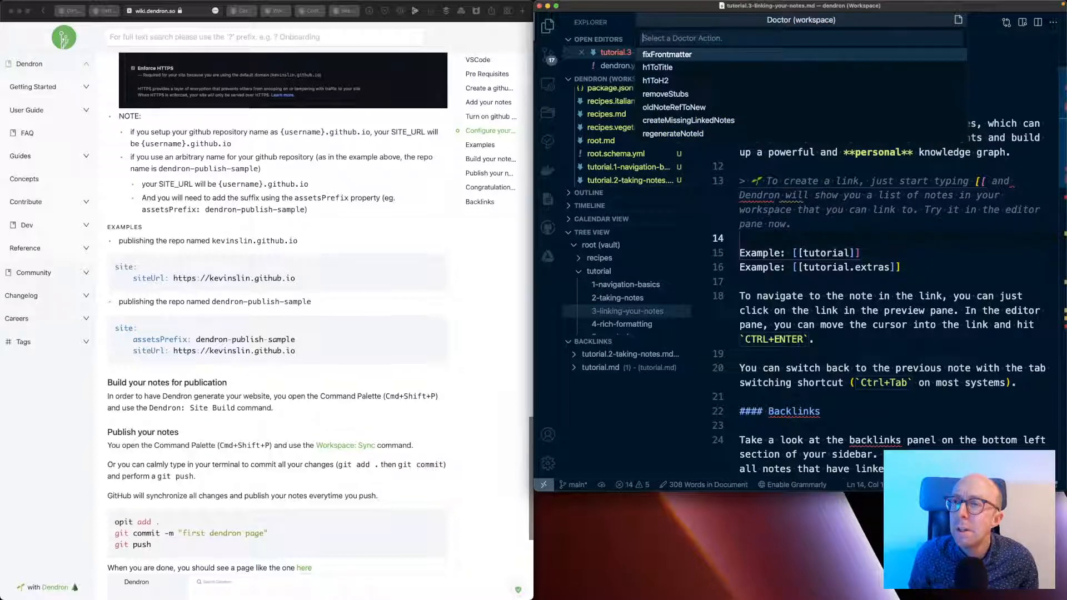
pyautogui.press('Escape')
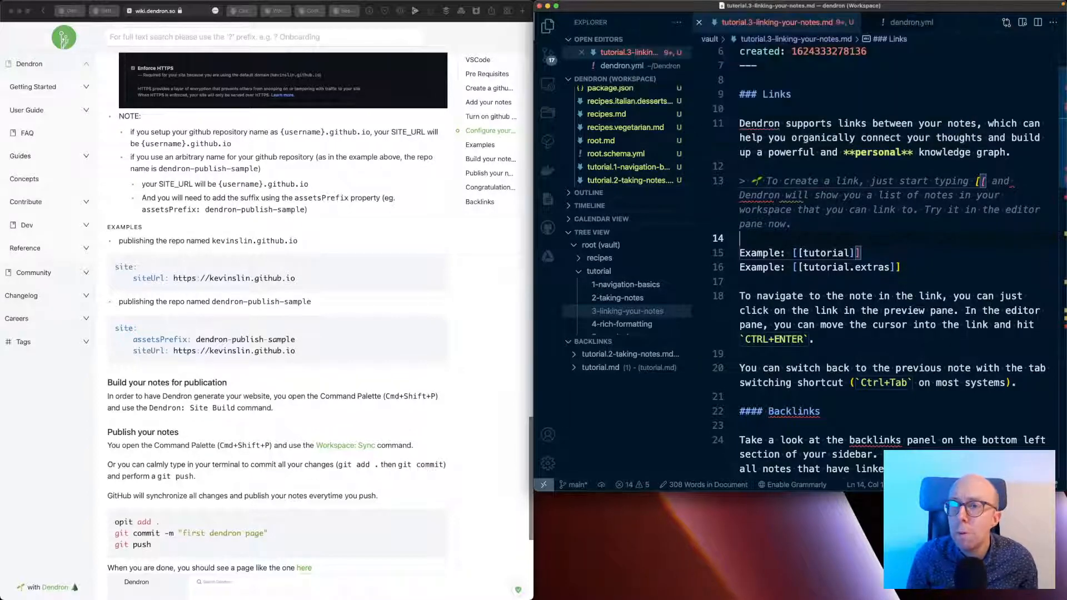
# - Switch to the browser and close the Publishing Your Site, Case Studies and Workflows pages
pyautogui.click(321, 315)
pyautogui.press('super+w')
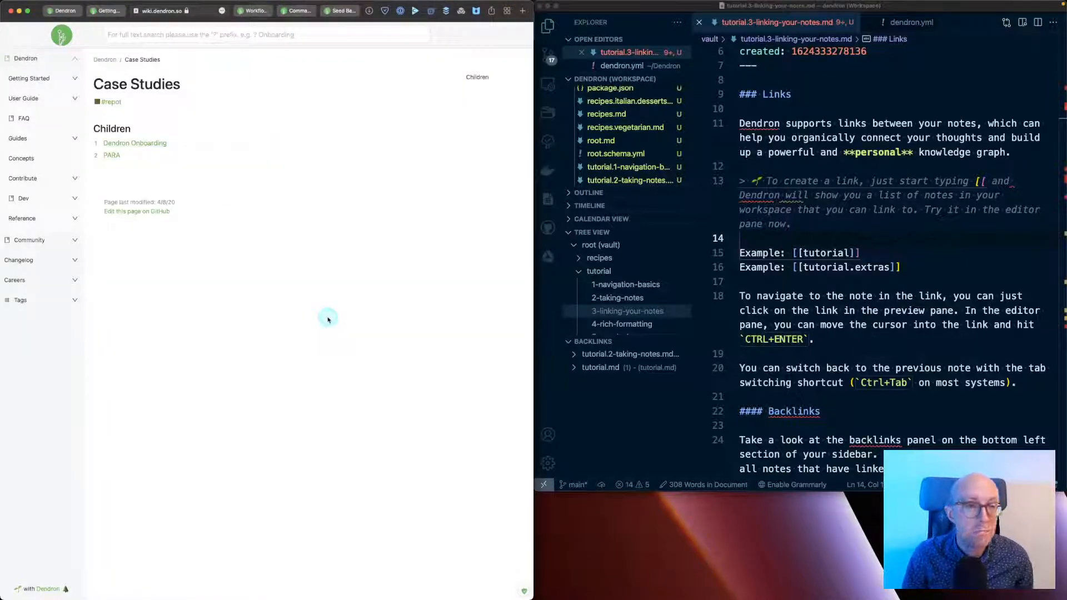
pyautogui.press('super+w')
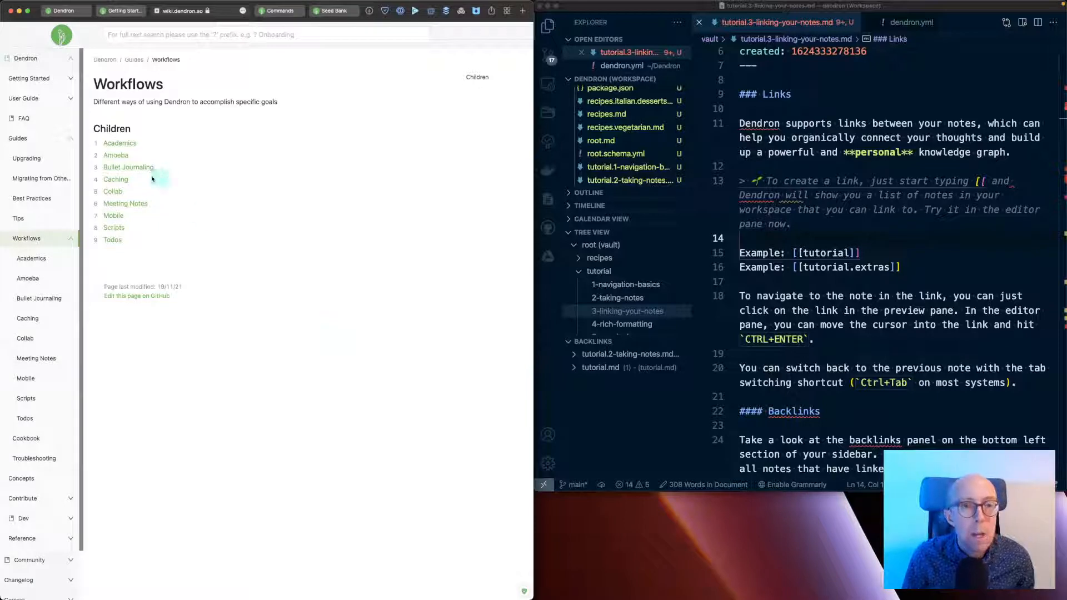
pyautogui.press('super+w')
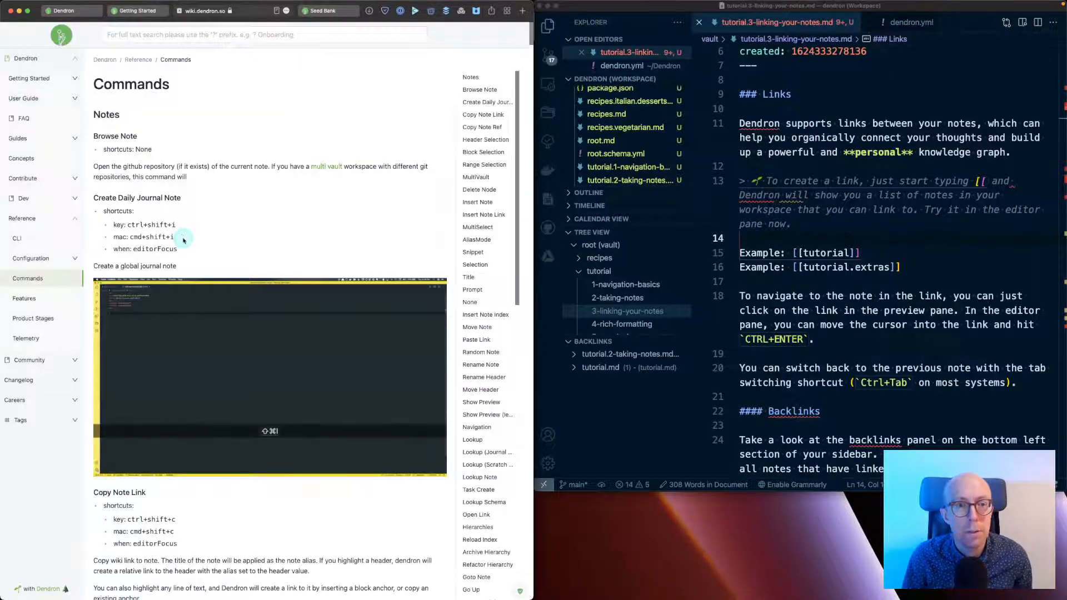
# - Switch to VS Code, look through the Dendron commands and create a daily journal note with Dendron: Create Daily Journal Note
pyautogui.click(865, 199)
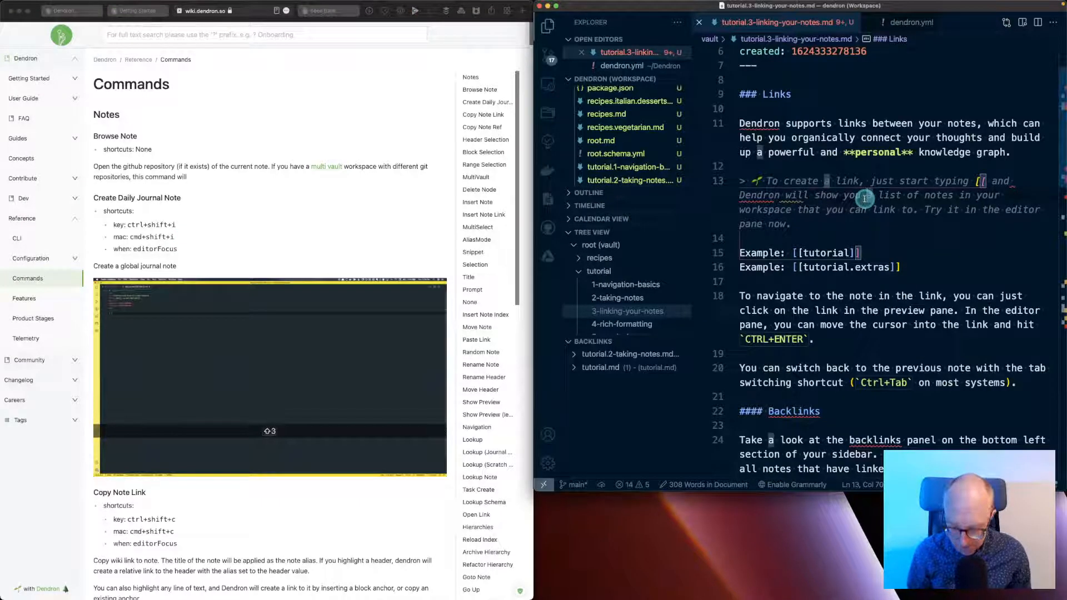
pyautogui.press('super+shift+p')
pyautogui.write('de')
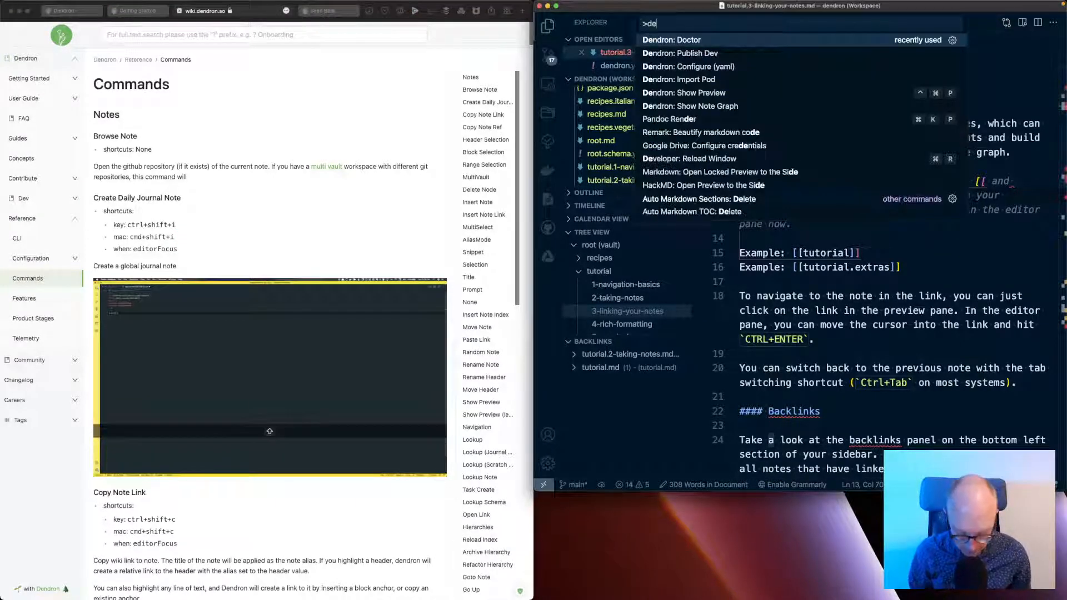
pyautogui.write('ndro')
pyautogui.press('Down')
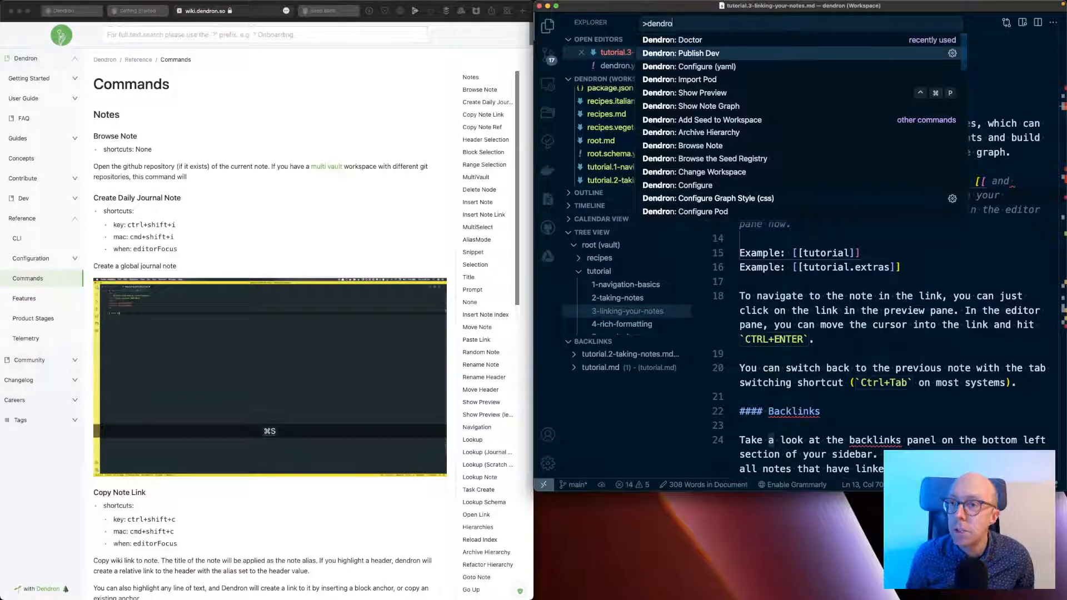
pyautogui.press('Down')
pyautogui.press('Down')
pyautogui.press('Down')
pyautogui.press('Down')
pyautogui.press('Down')
pyautogui.press('Down')
pyautogui.press('Down')
pyautogui.press('Down')
pyautogui.press('Down')
pyautogui.press('Down')
pyautogui.press('Down')
pyautogui.press('Down')
pyautogui.press('Down')
pyautogui.press('Down')
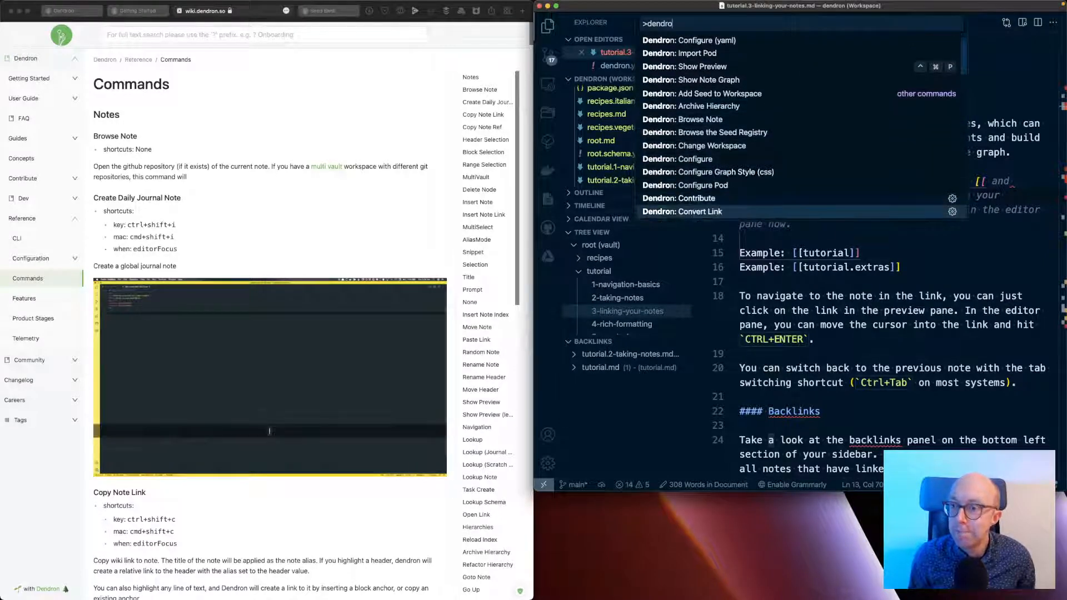
pyautogui.press('Down')
pyautogui.press('Down')
pyautogui.press('Down')
pyautogui.press('Down')
pyautogui.press('Down')
pyautogui.press('Down')
pyautogui.press('Down')
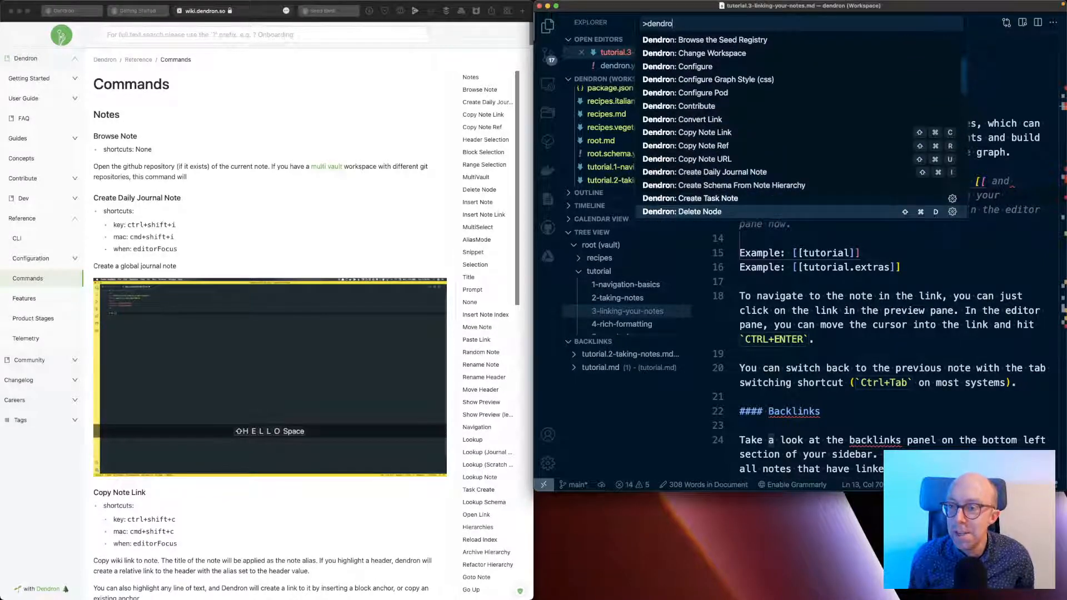
pyautogui.press('Up')
pyautogui.press('Up')
pyautogui.press('Up')
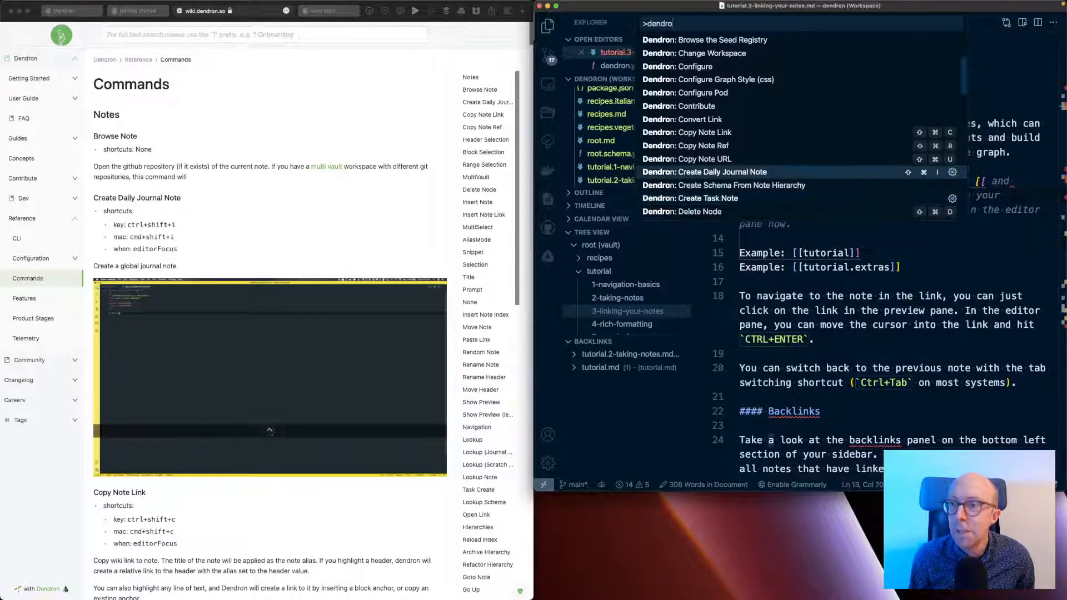
pyautogui.press('Return')
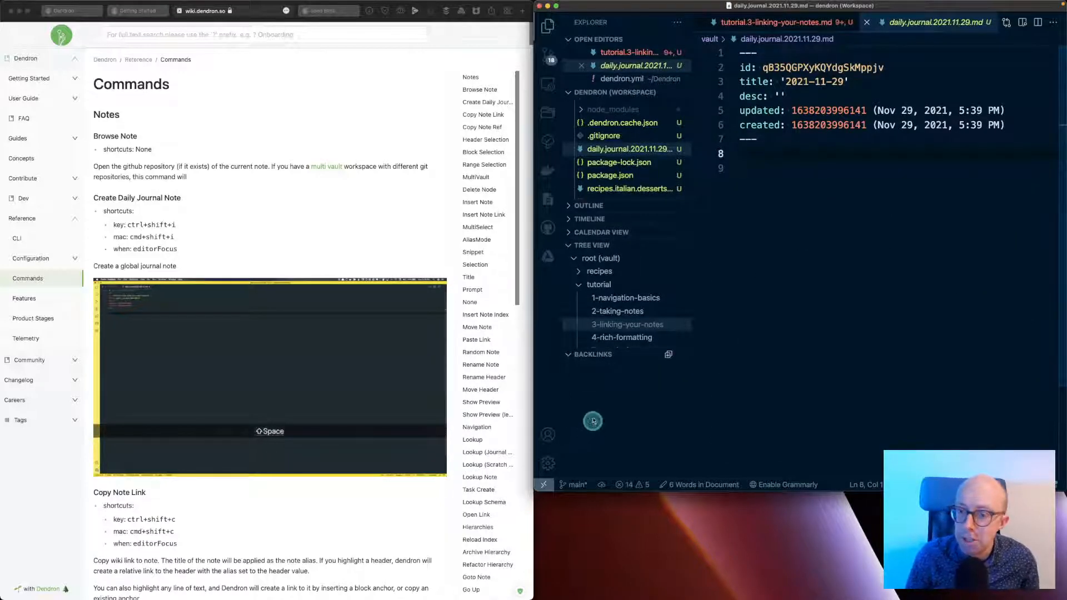
# - Expand the Calendar View, collapse the Tree View, and enlarge the calendar area until all seven weekday columns fit
pyautogui.click(568, 231)
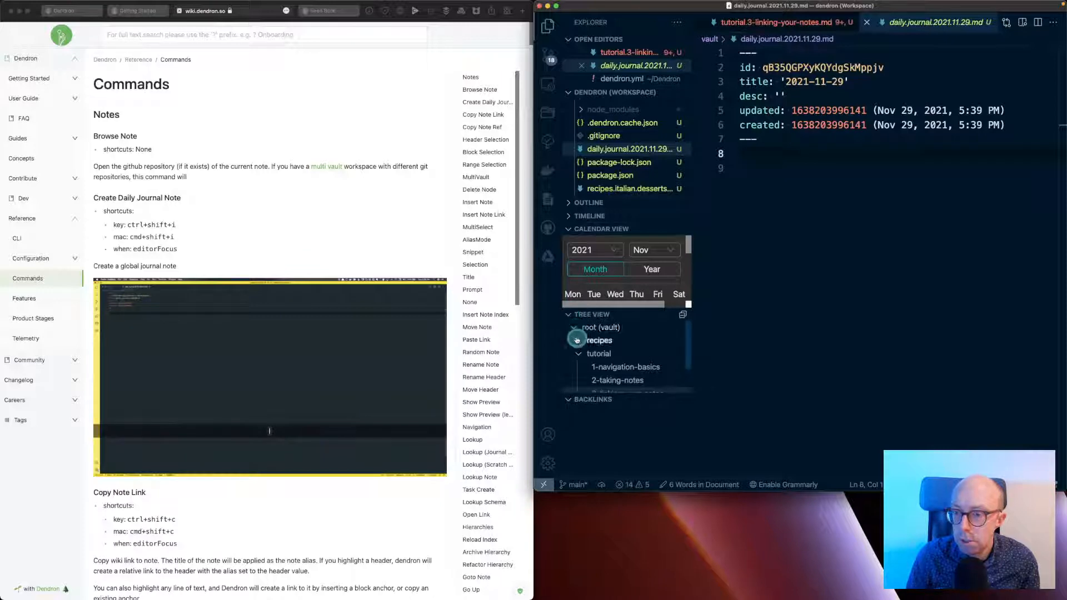
pyautogui.click(570, 318)
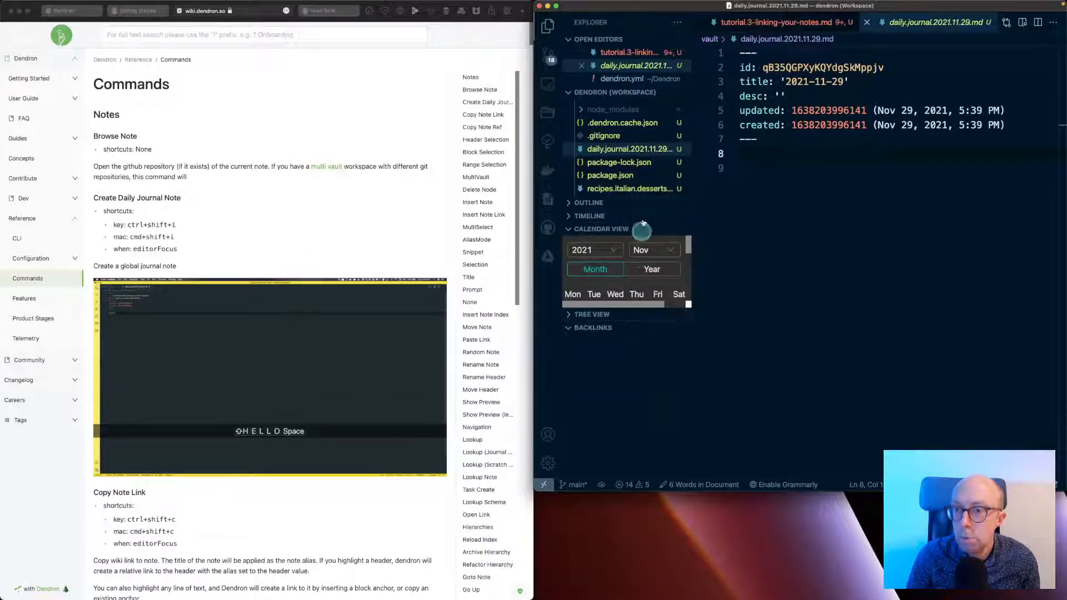
pyautogui.moveTo(637, 304); pyautogui.dragTo(654, 441)
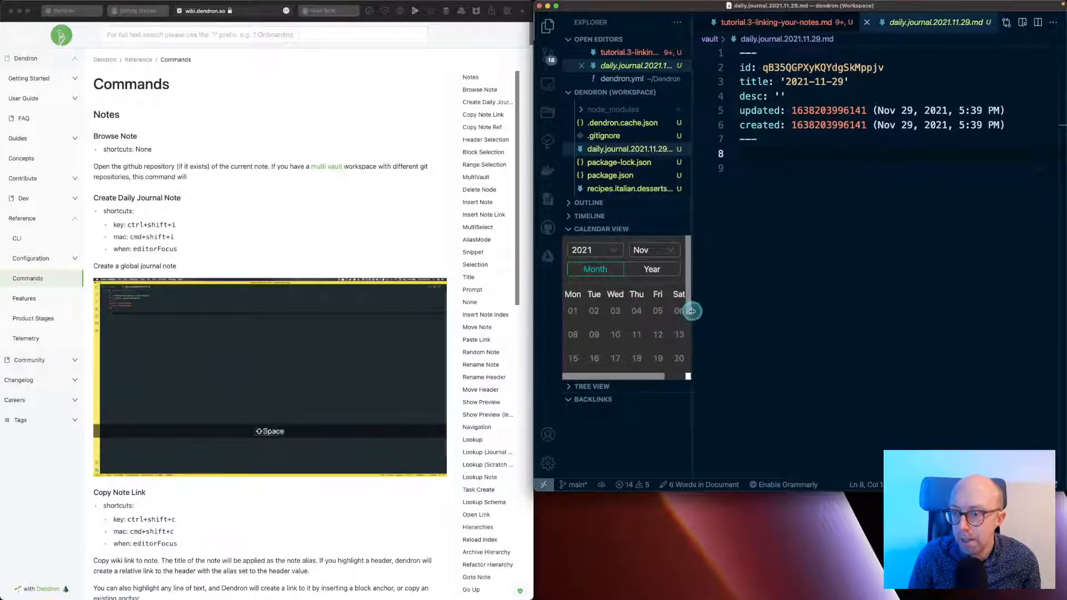
pyautogui.moveTo(692, 311); pyautogui.dragTo(722, 311)
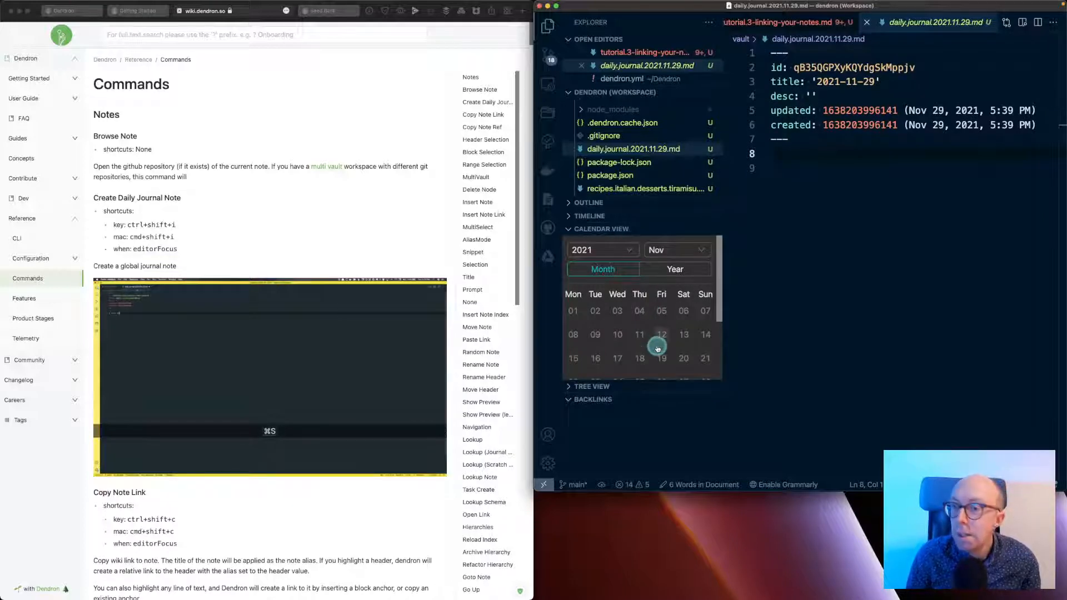
# - Open the November 29 journal note and create the November 30 and December 1, 2021 notes from the calendar
pyautogui.scroll(-4, 658, 345)
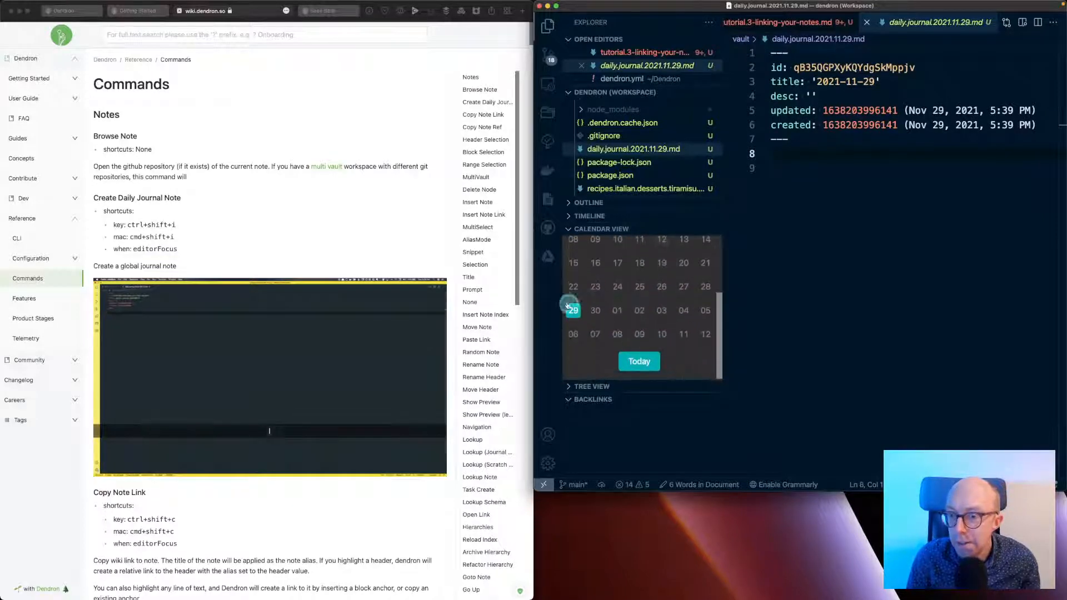
pyautogui.click(640, 361)
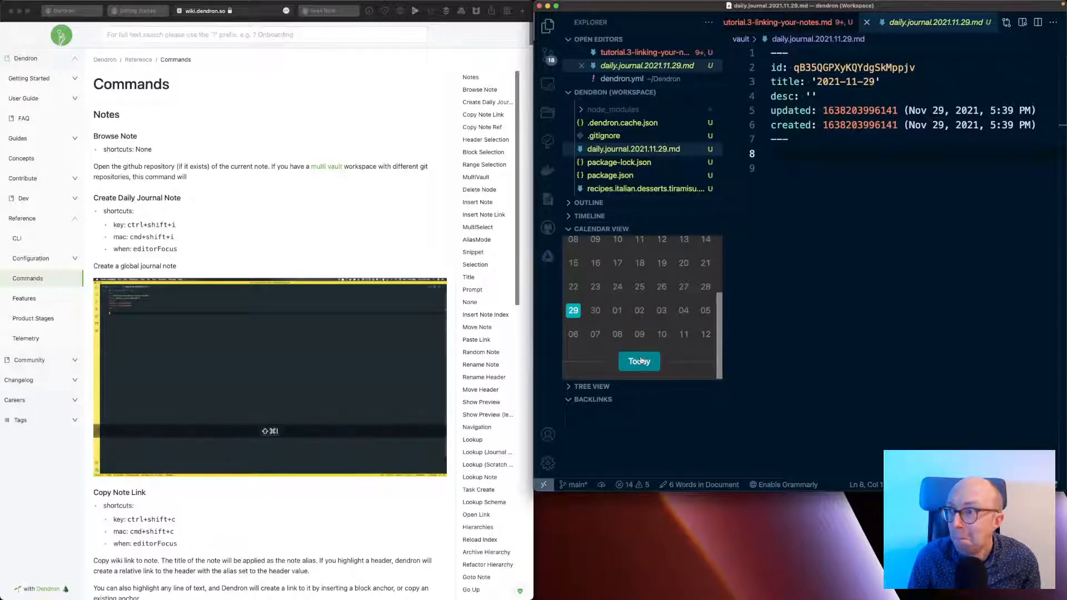
pyautogui.click(598, 311)
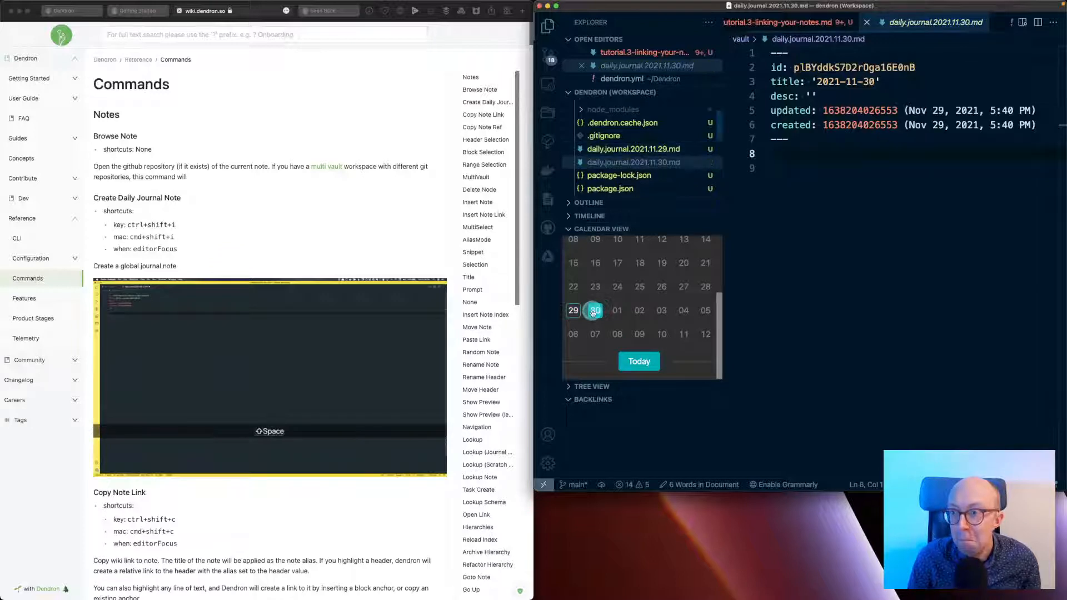
pyautogui.click(574, 311)
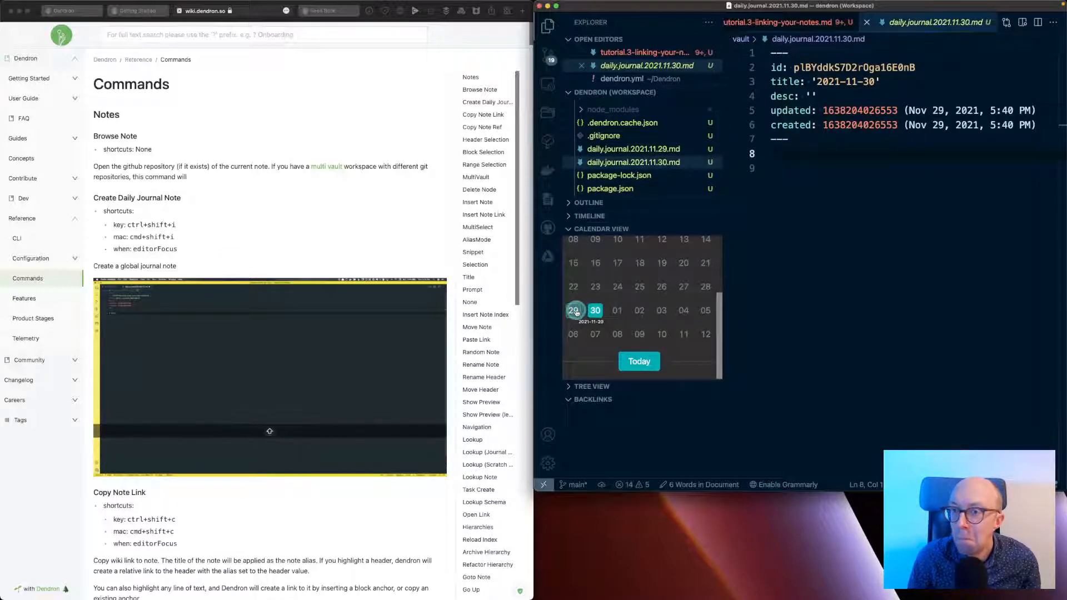
pyautogui.click(615, 311)
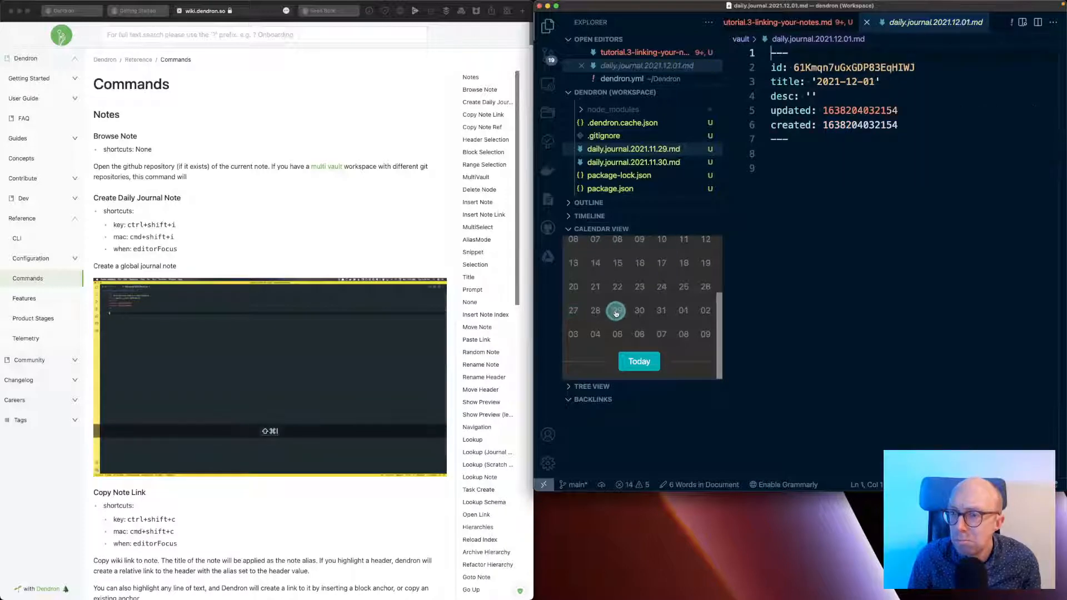
# - Create daily journal notes for December 27 and December 22, 2021 from the calendar
pyautogui.click(573, 311)
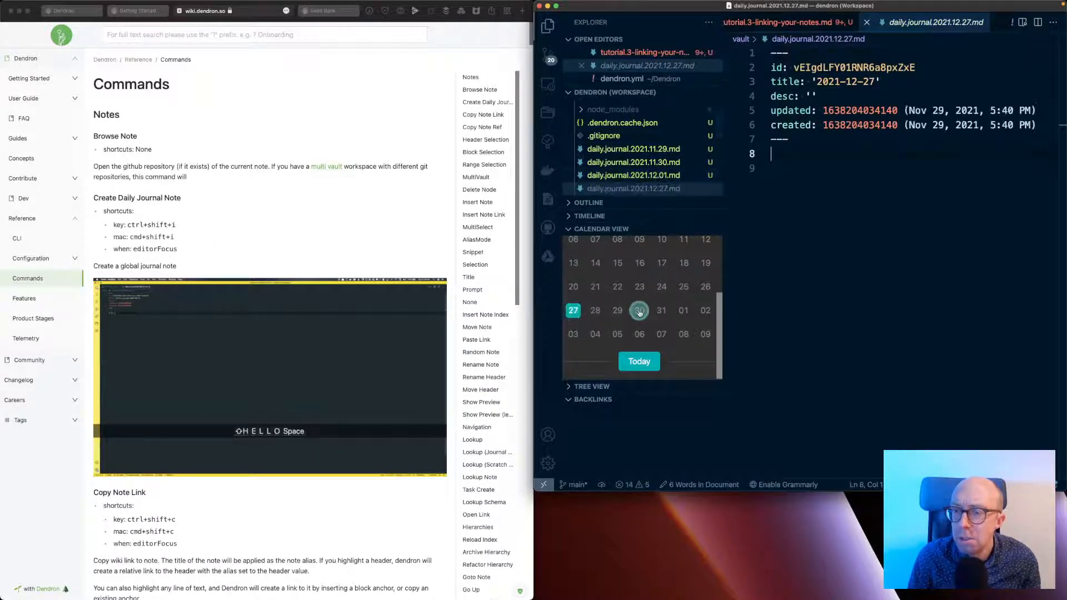
pyautogui.scroll(3, 639, 311)
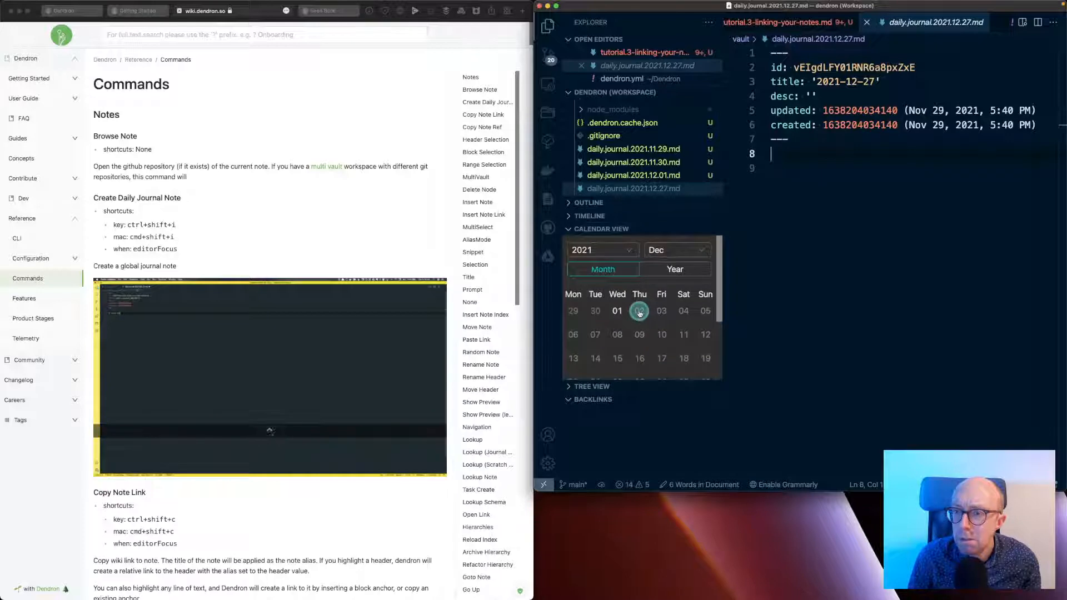
pyautogui.scroll(-3, 639, 313)
pyautogui.click(619, 310)
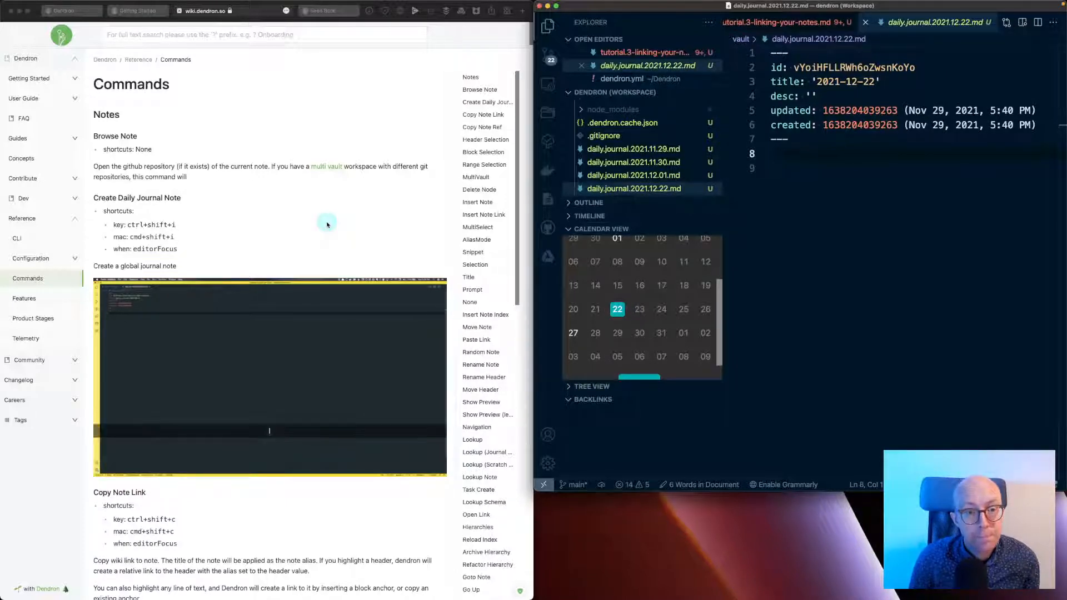
# - Switch to the browser and read through the Dendron Commands reference, from Create Daily Journal Note to Insert Note Index
pyautogui.scroll(-5, 327, 224)
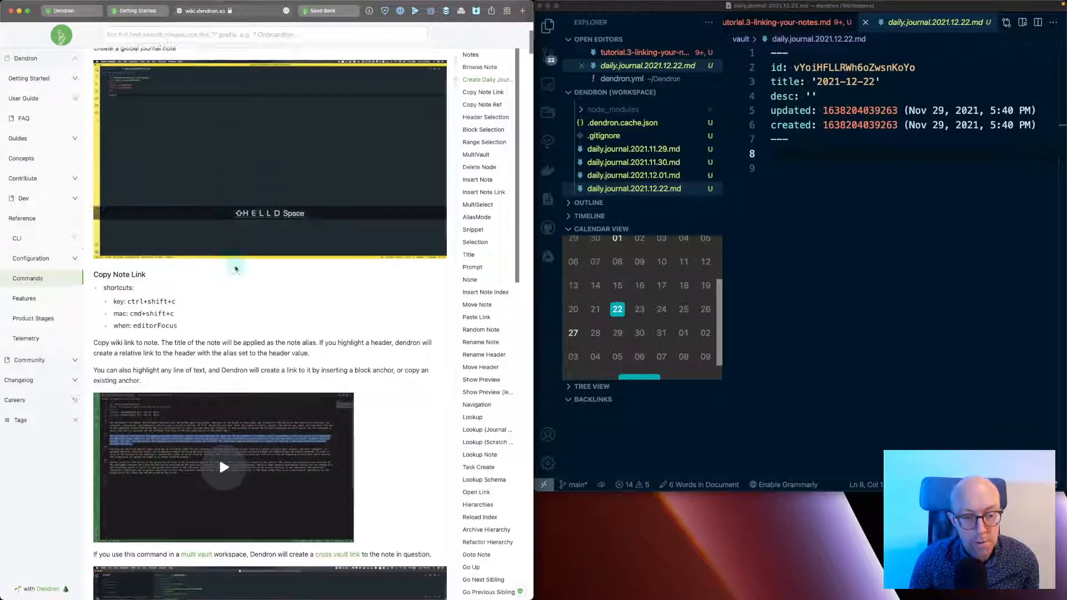
pyautogui.scroll(-10, 235, 270)
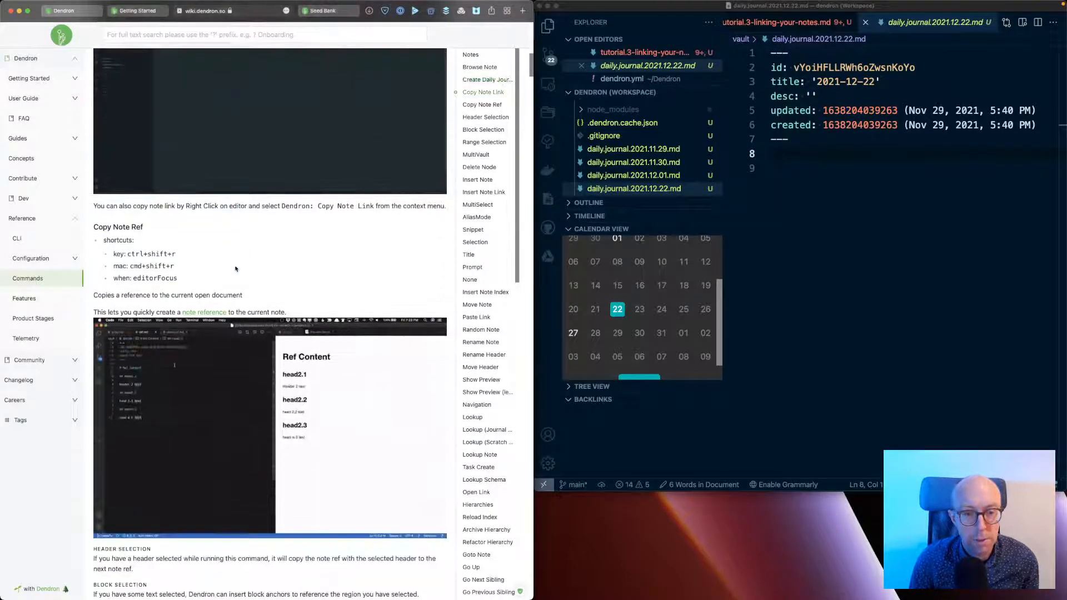
pyautogui.scroll(-15, 236, 270)
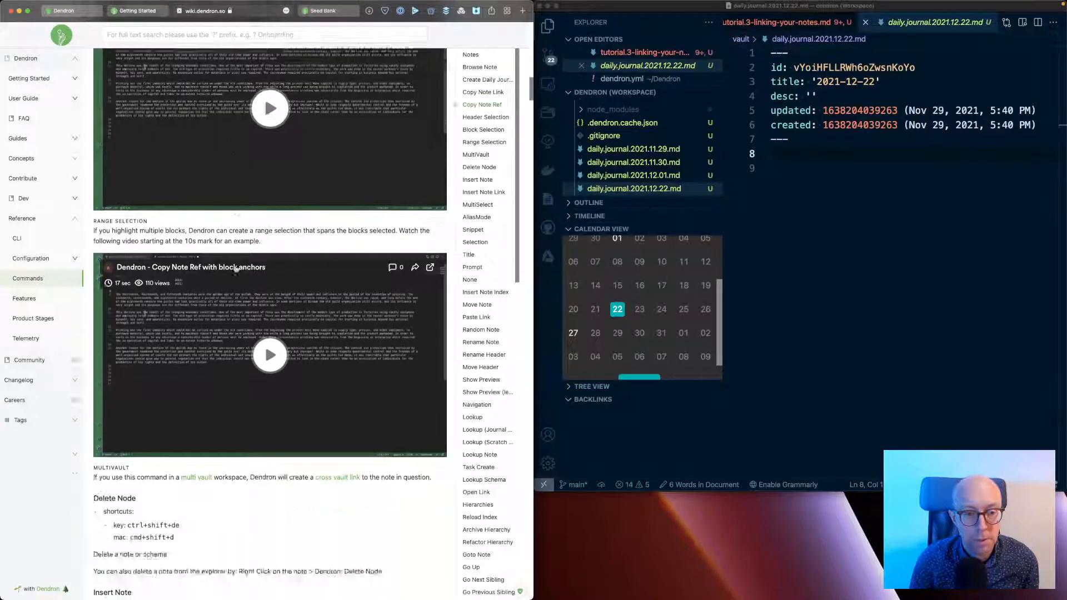
pyautogui.scroll(-14, 236, 269)
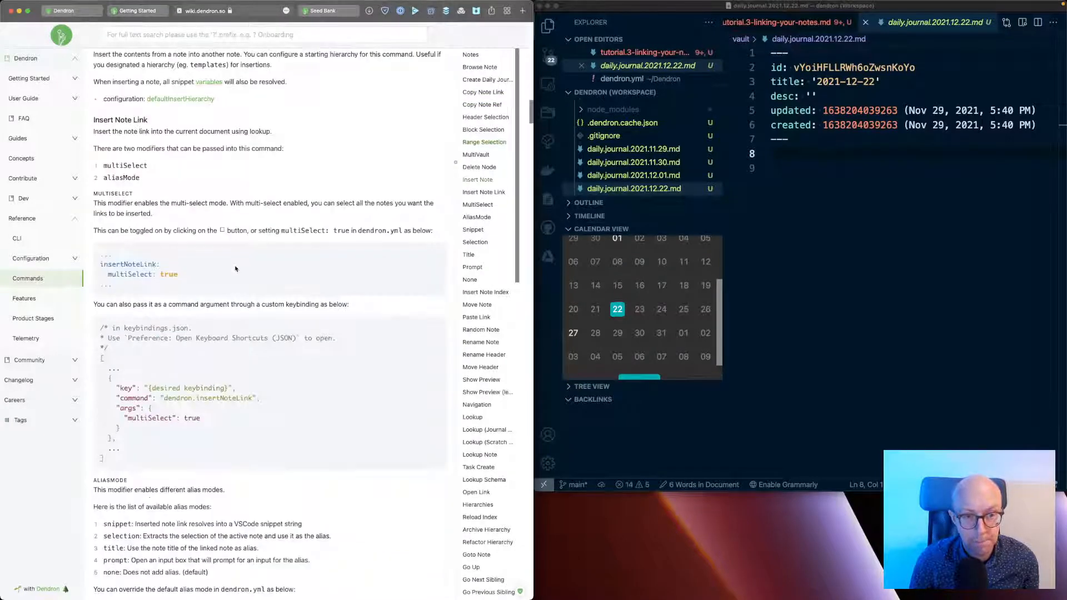
pyautogui.scroll(-10, 236, 269)
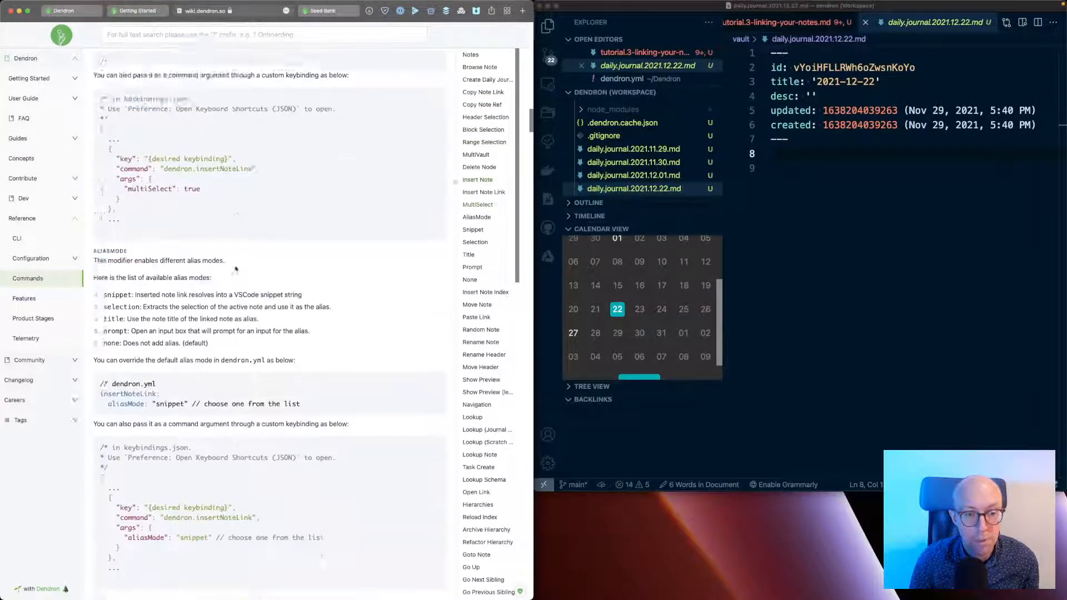
pyautogui.scroll(-12, 235, 270)
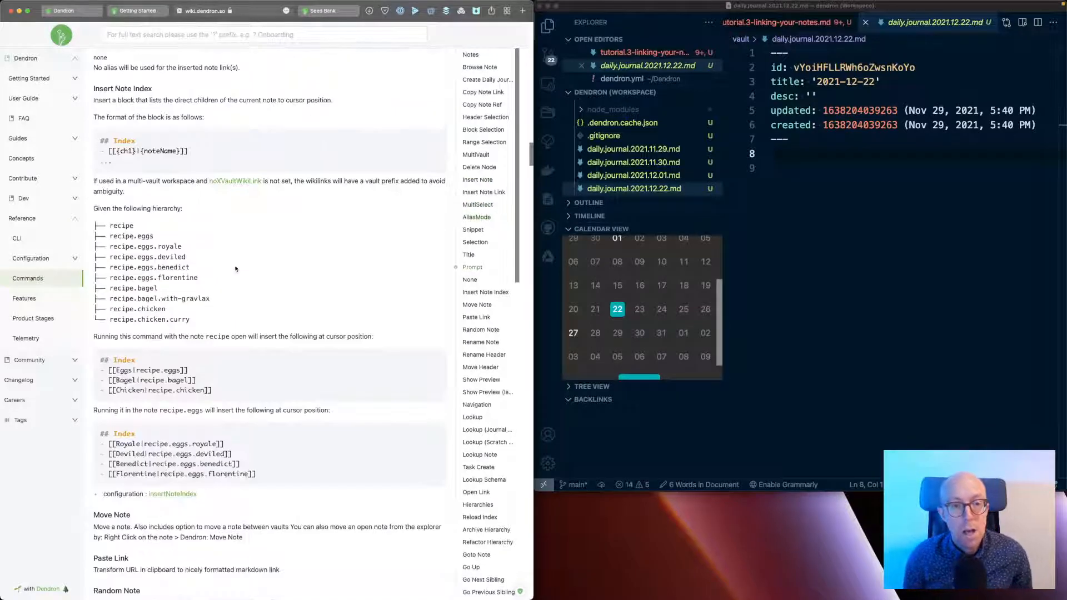
pyautogui.scroll(3, 235, 269)
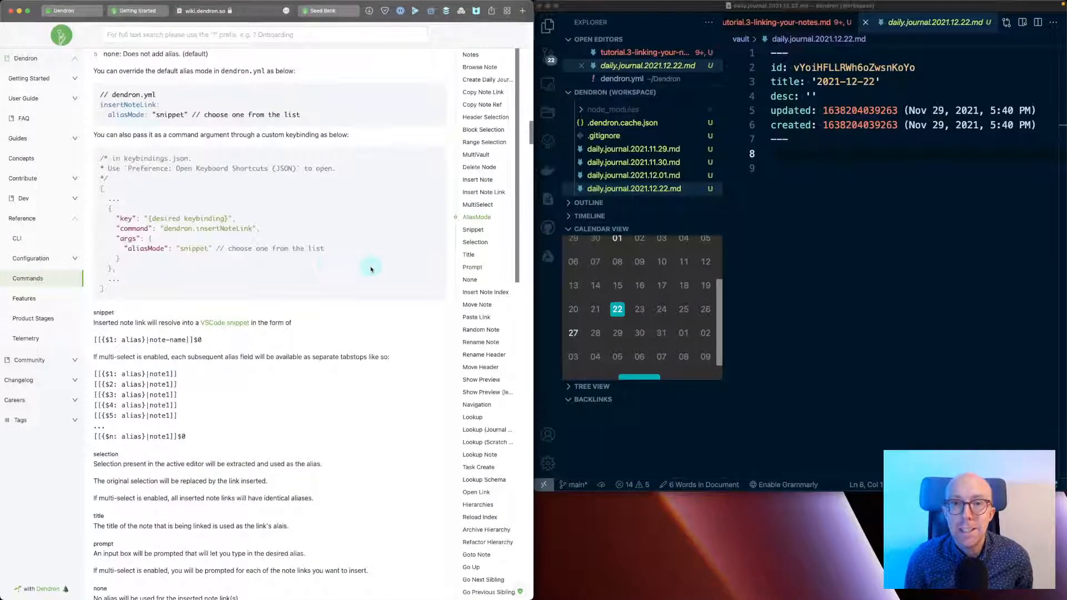
# - Close the Commands and Seed Bank pages and enlarge the Getting Started page by one zoom level
pyautogui.press('super+w')
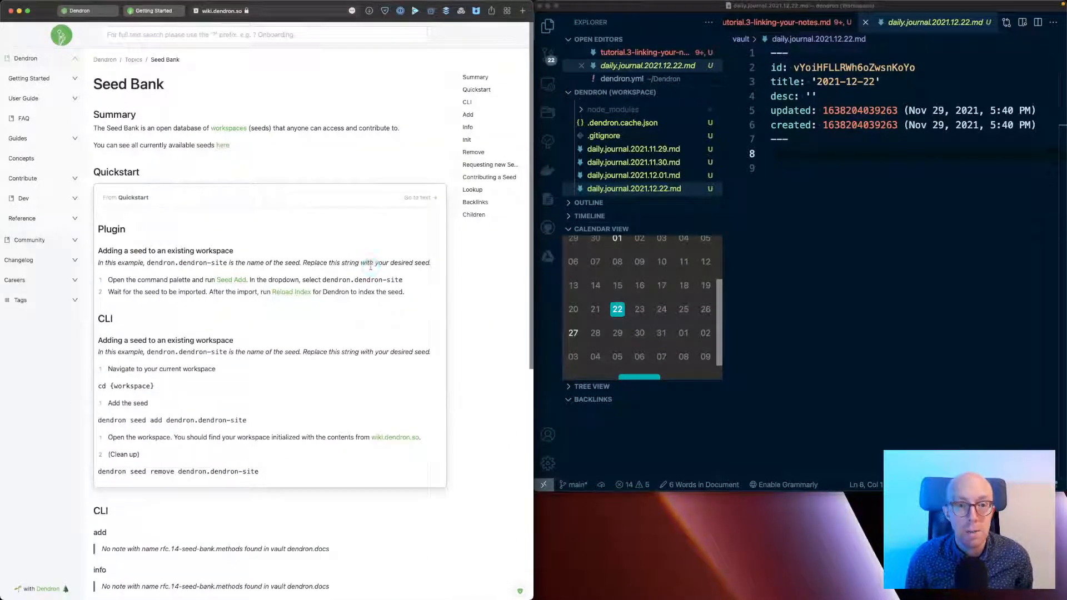
pyautogui.scroll(-5, 370, 268)
pyautogui.press('super+w')
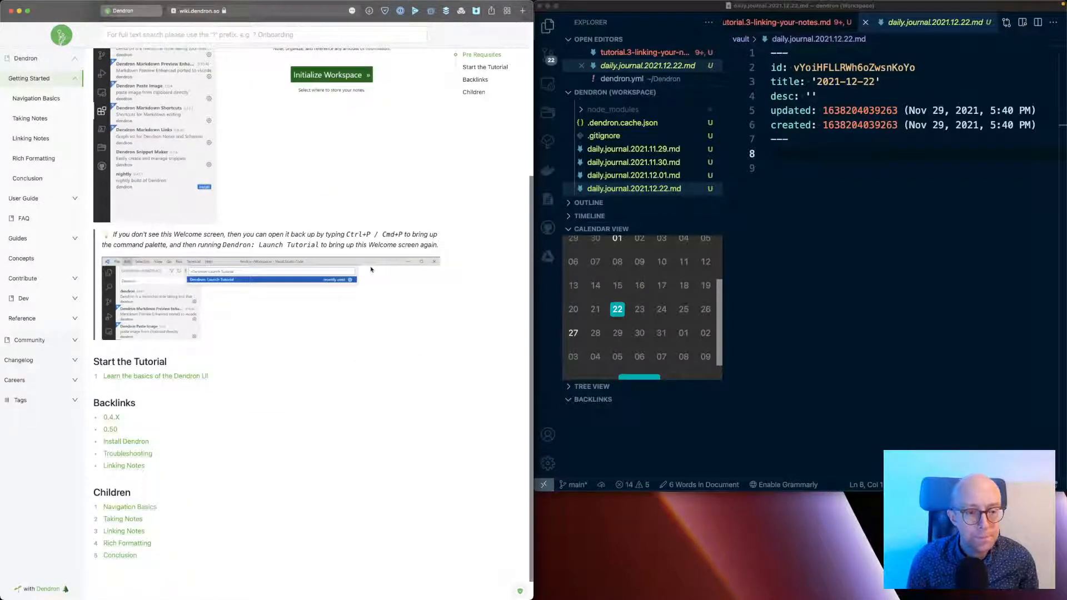
pyautogui.scroll(4, 370, 269)
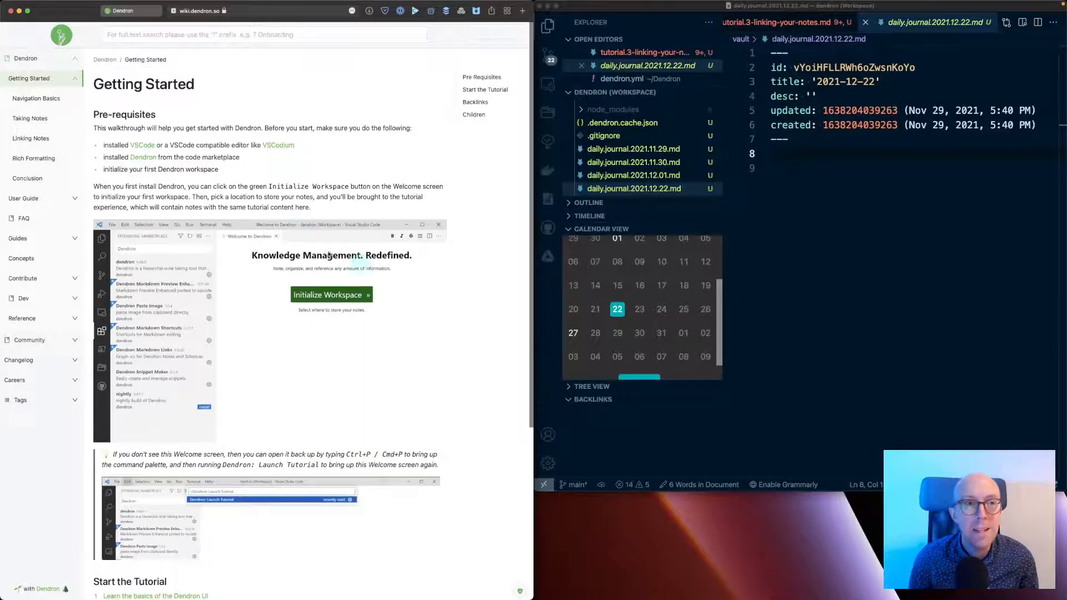
pyautogui.press('super+equal')
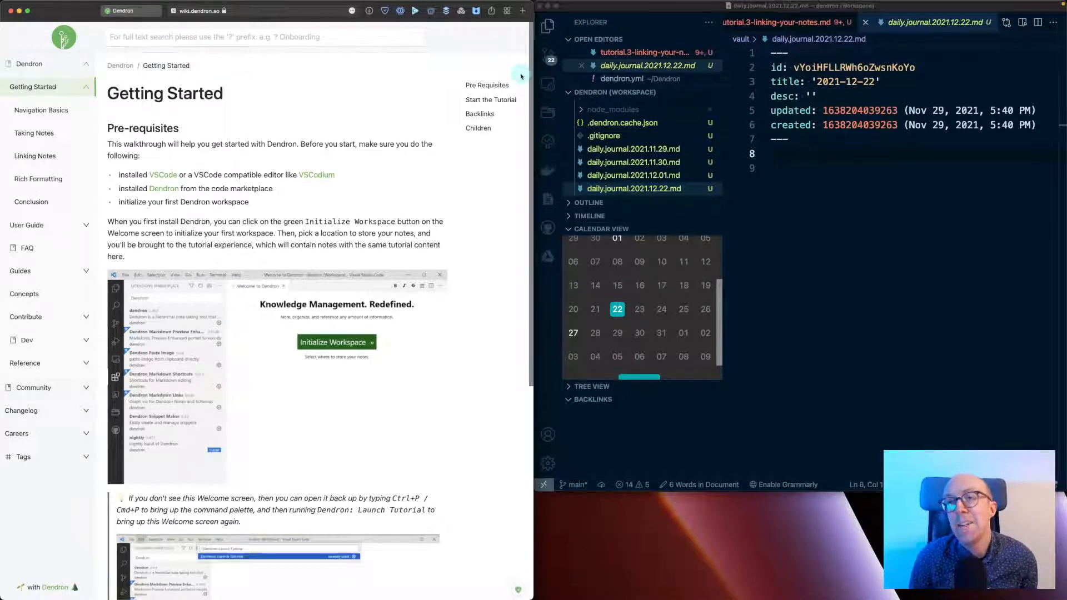
# - Review the Getting Started page from its pre-requisites down to the tutorial, backlinks and children links
pyautogui.click(884, 208)
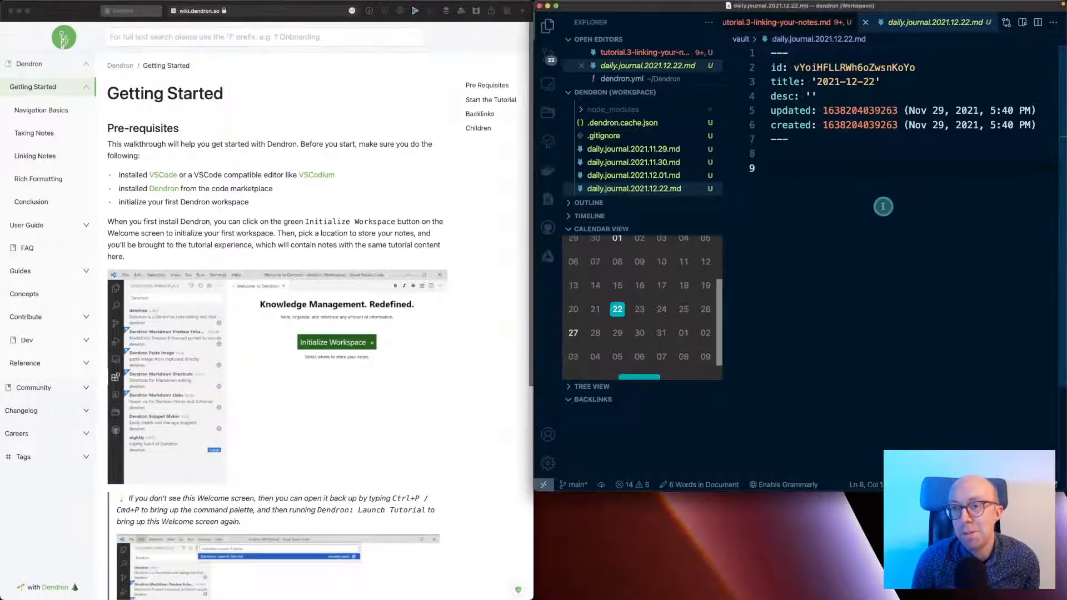
pyautogui.click(883, 206)
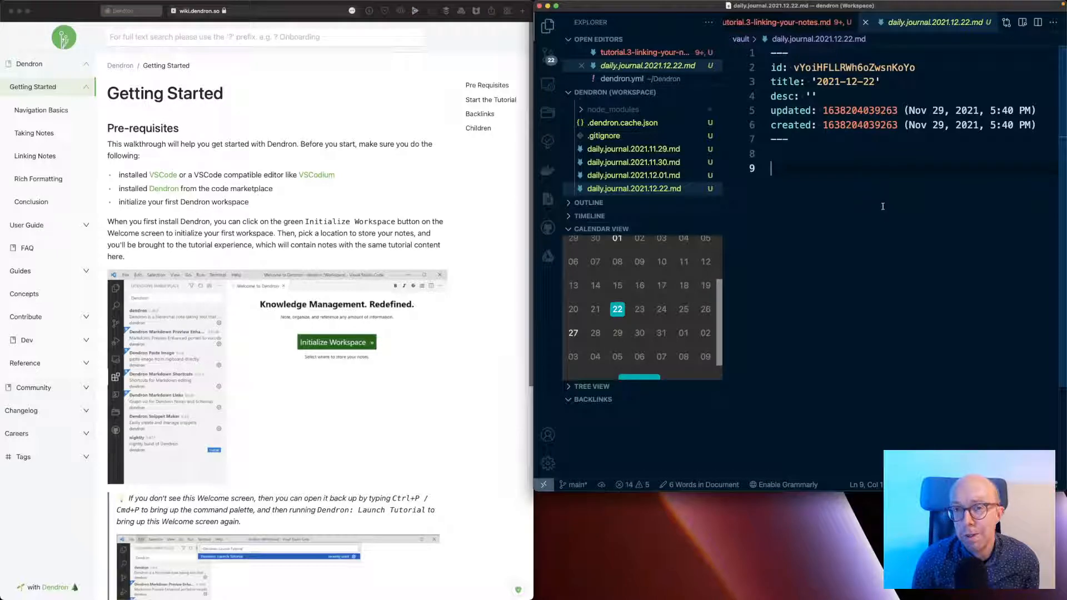
pyautogui.click(335, 230)
pyautogui.scroll(-5, 336, 230)
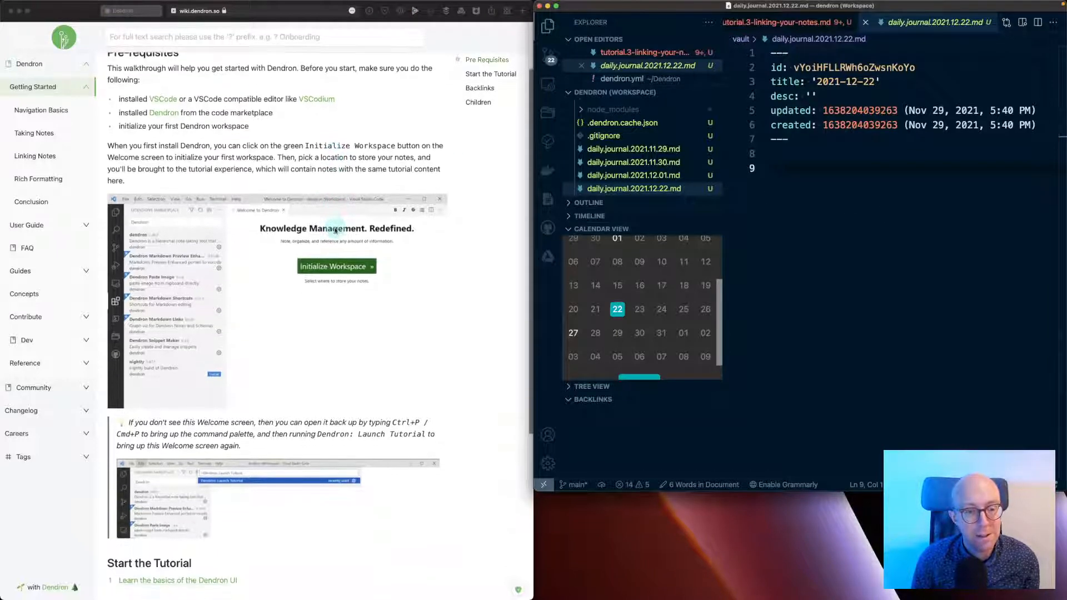
pyautogui.scroll(-3, 335, 231)
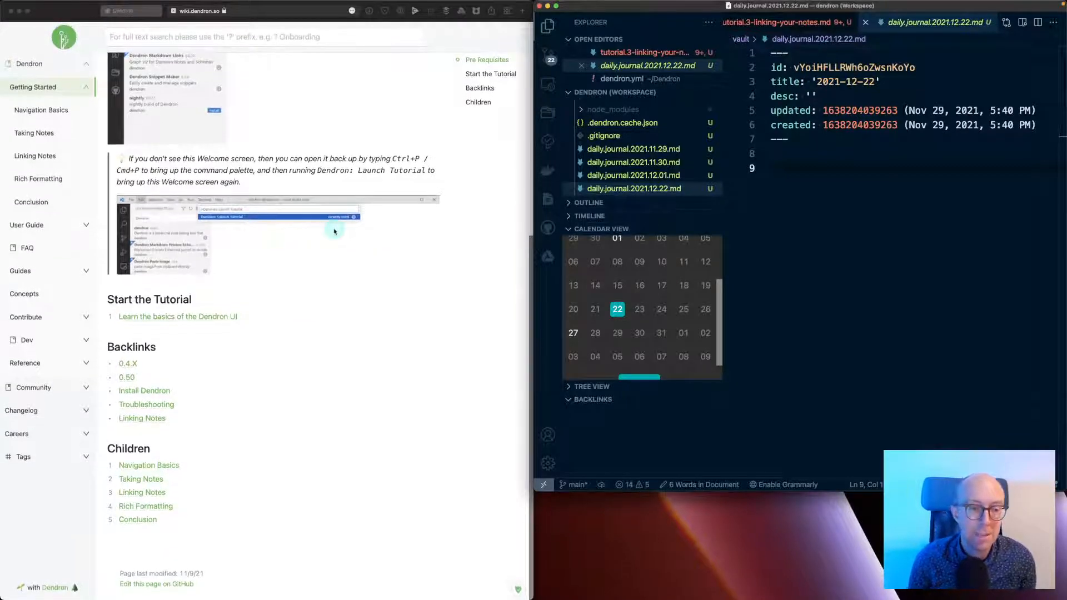
pyautogui.scroll(8, 335, 230)
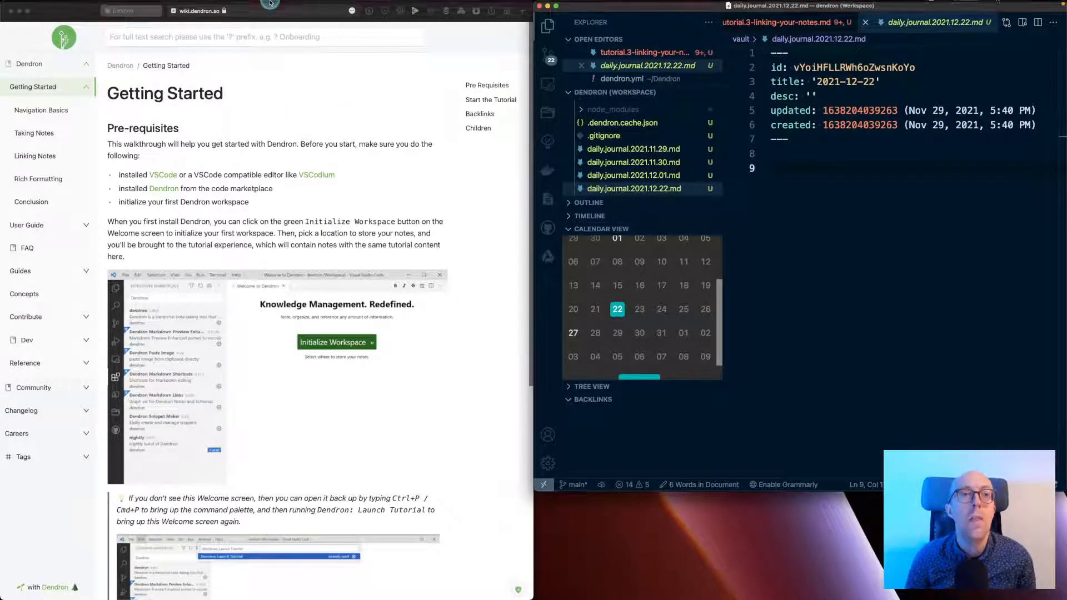
# - Return to the Dendron homepage and open the project's GitHub repository from its footer in a separate browser tab
pyautogui.click(266, 80)
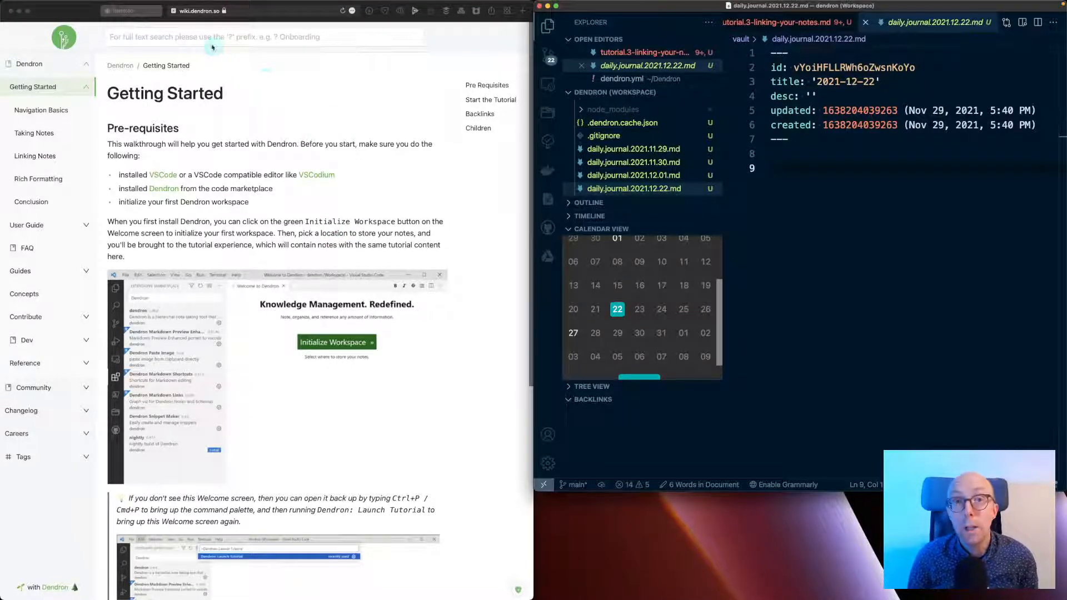
pyautogui.click(201, 13)
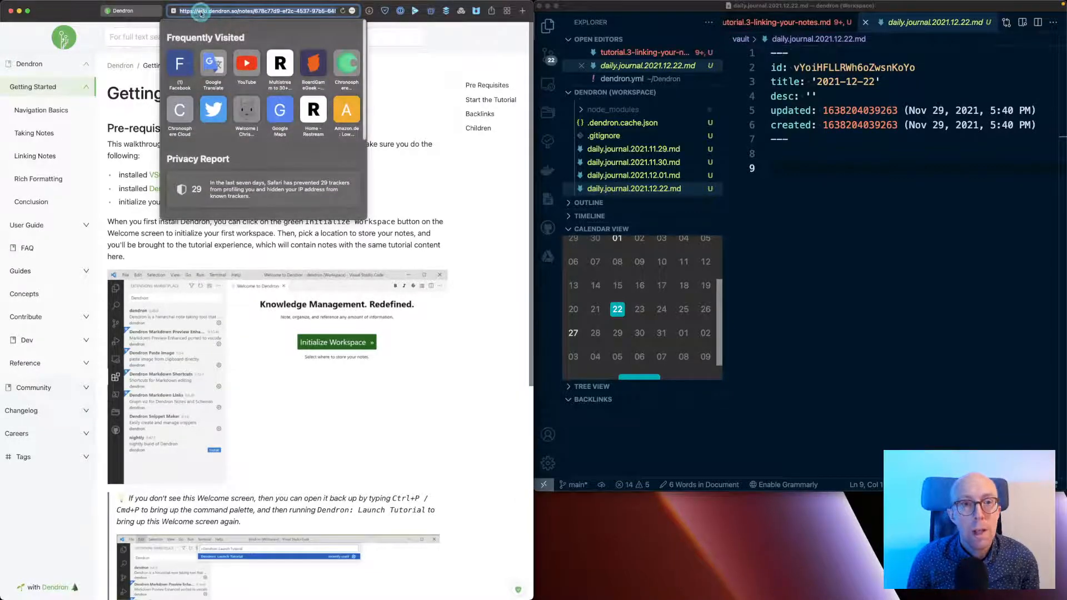
pyautogui.click(447, 128)
pyautogui.click(133, 11)
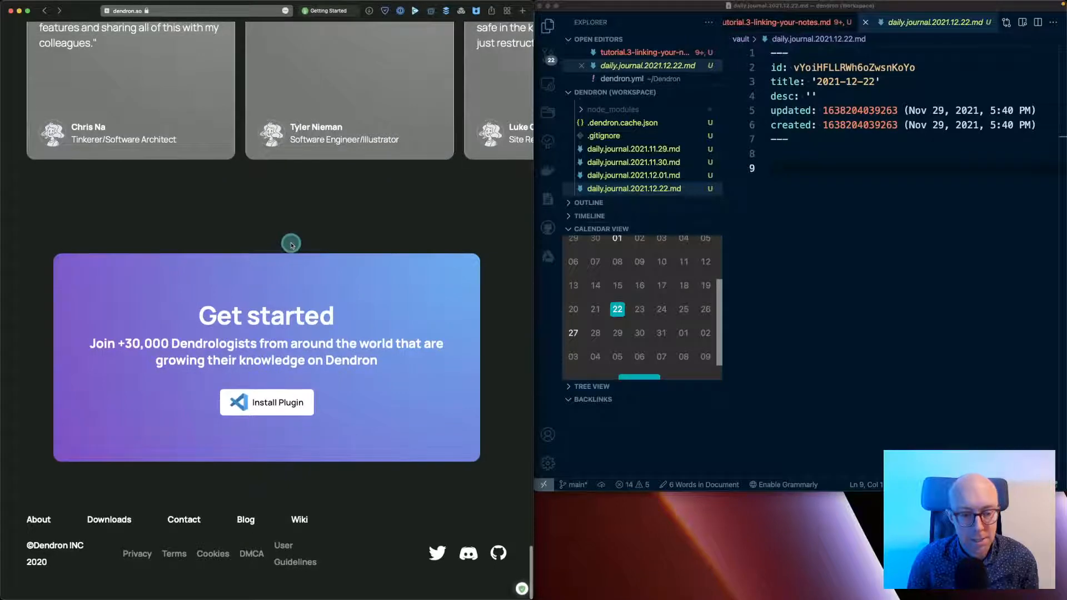
pyautogui.scroll(15, 290, 247)
pyautogui.scroll(-15, 289, 253)
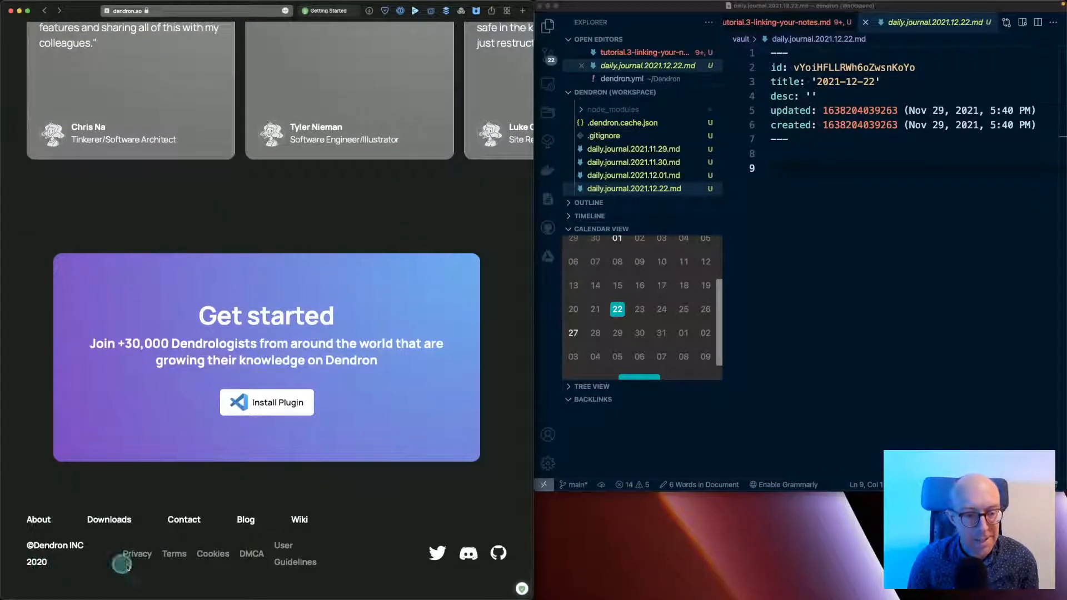
pyautogui.click(500, 553)
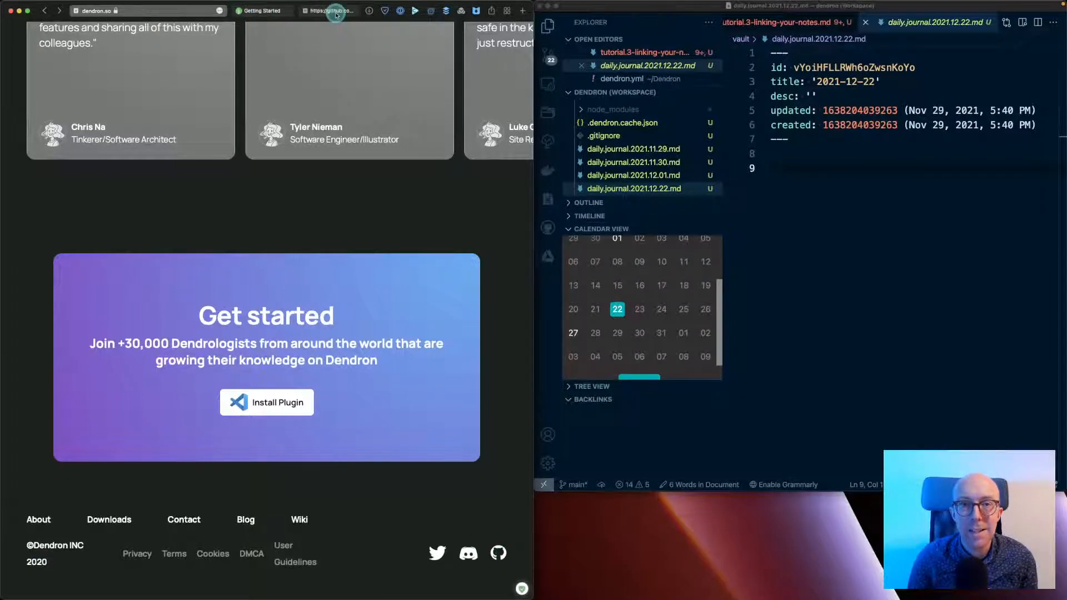
pyautogui.click(335, 14)
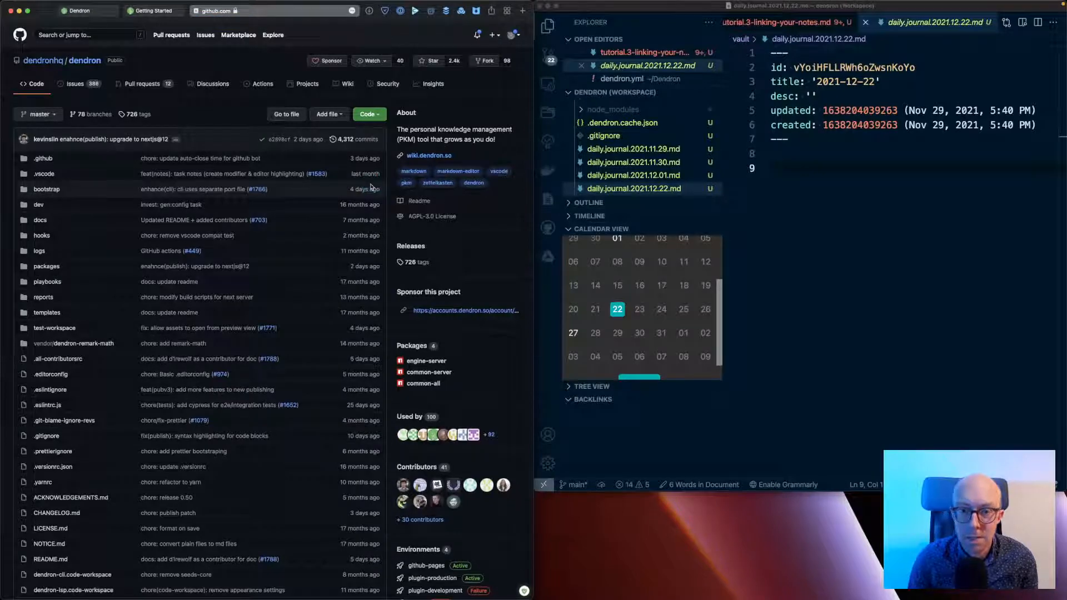
# - Review the dendronhq/dendron repository from its file list through the README to the contributors section
pyautogui.scroll(-5, 371, 187)
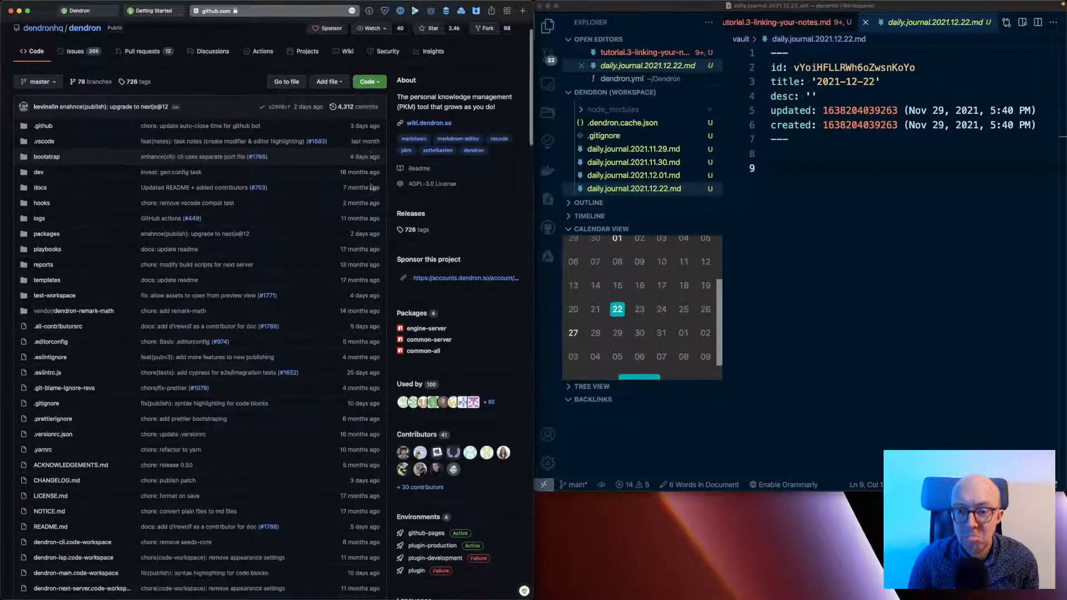
pyautogui.scroll(-6, 371, 187)
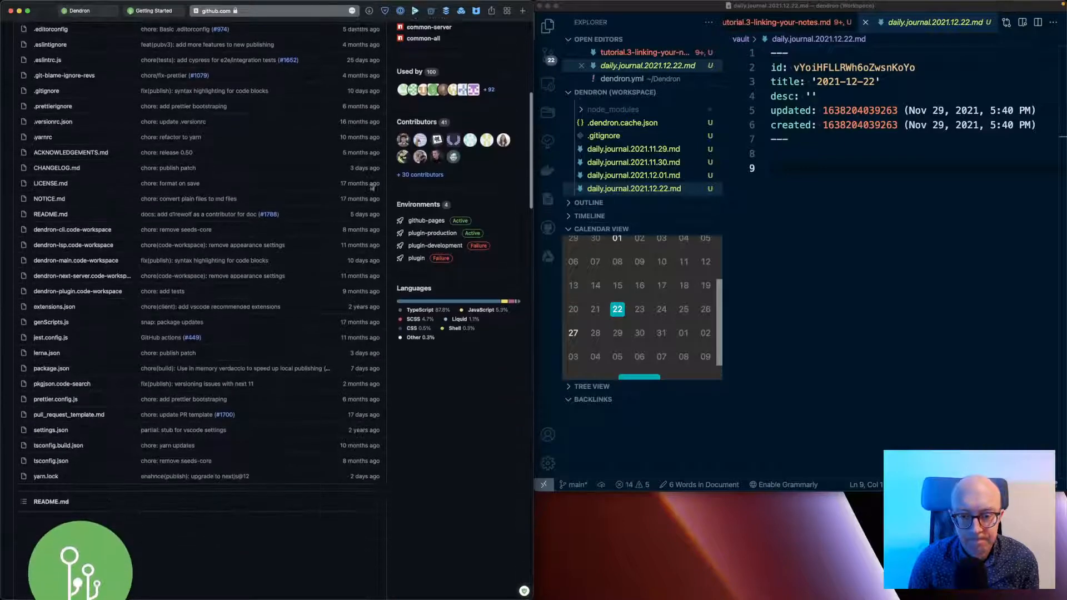
pyautogui.scroll(-12, 371, 187)
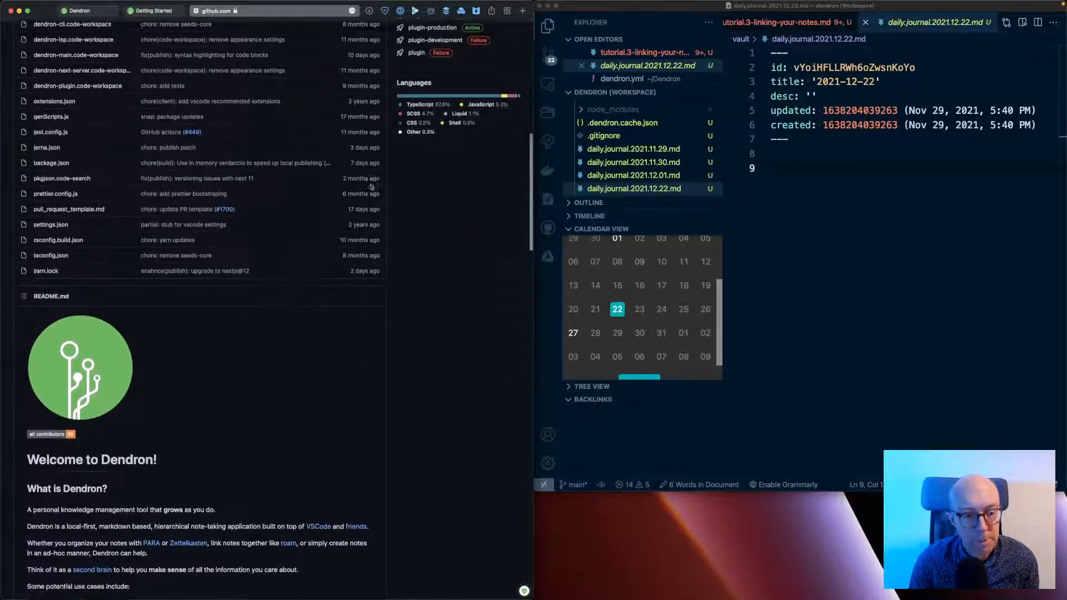
pyautogui.scroll(-2, 371, 187)
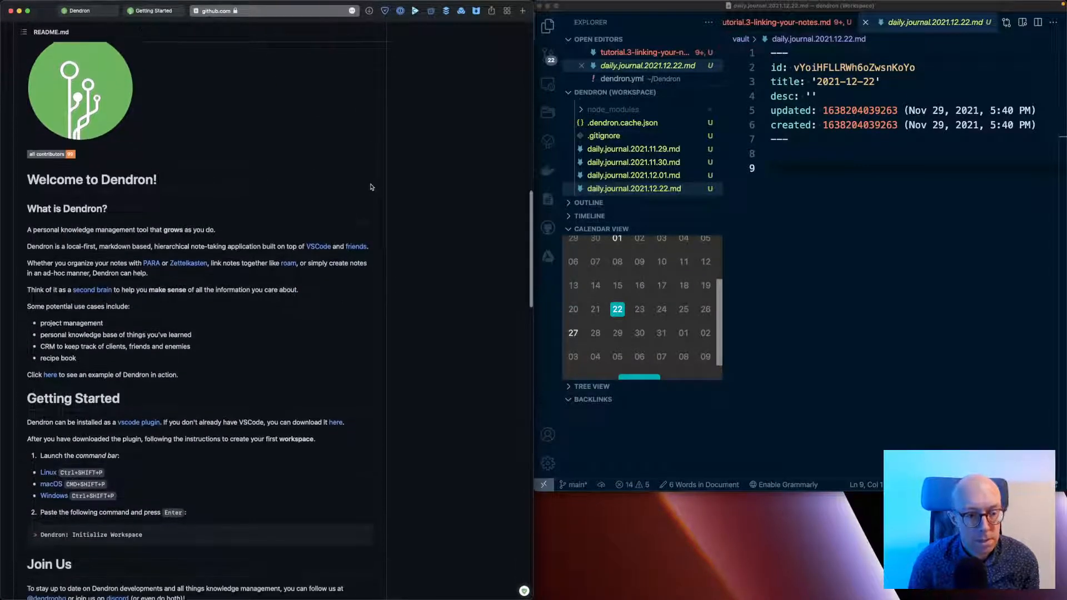
pyautogui.scroll(-4, 371, 188)
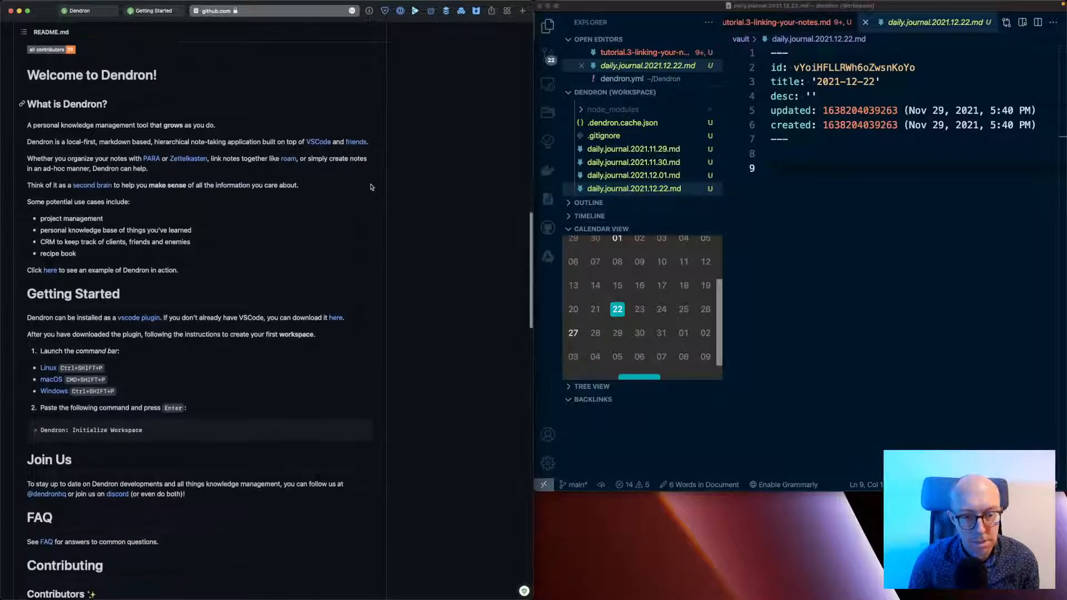
pyautogui.scroll(-9, 371, 188)
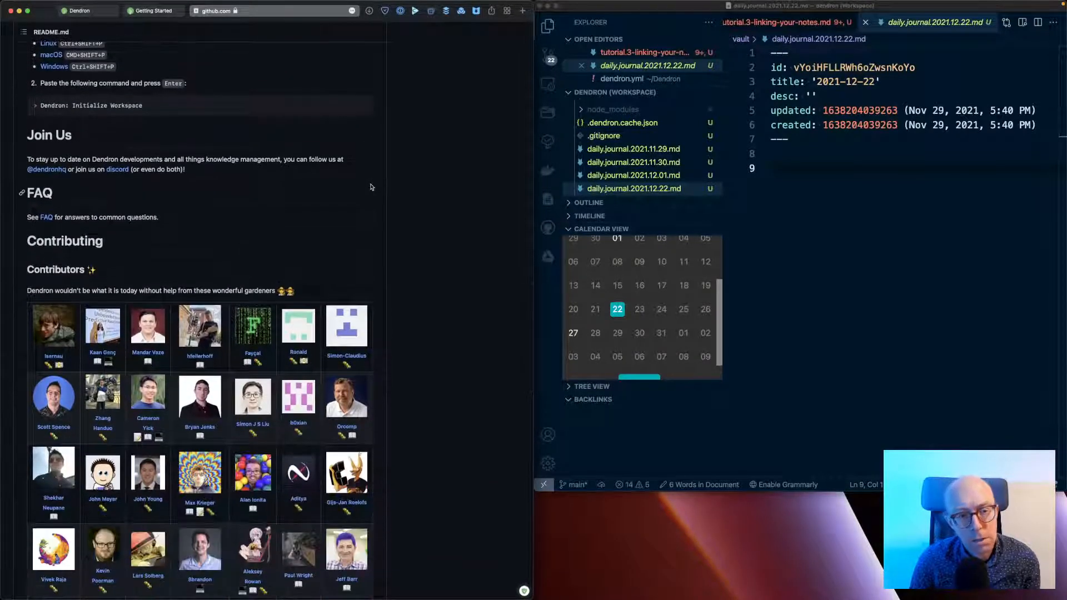
pyautogui.scroll(-5, 371, 188)
pyautogui.scroll(20, 371, 187)
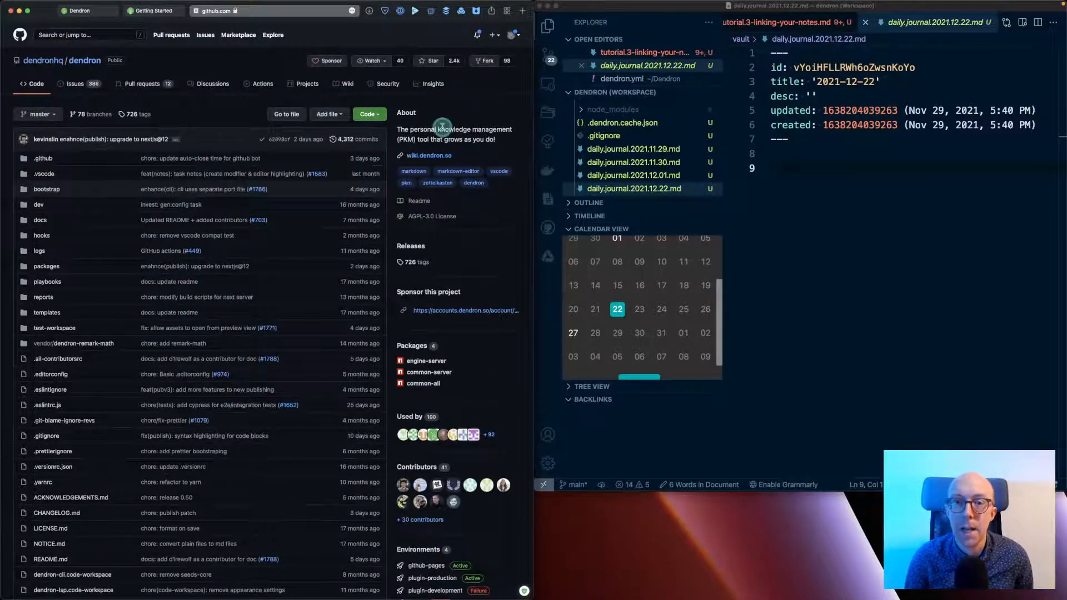
# - Close the GitHub and Getting Started pages, and open the Wiki from the Dendron homepage footer in a separate tab
pyautogui.press('super+w')
pyautogui.press('super+w')
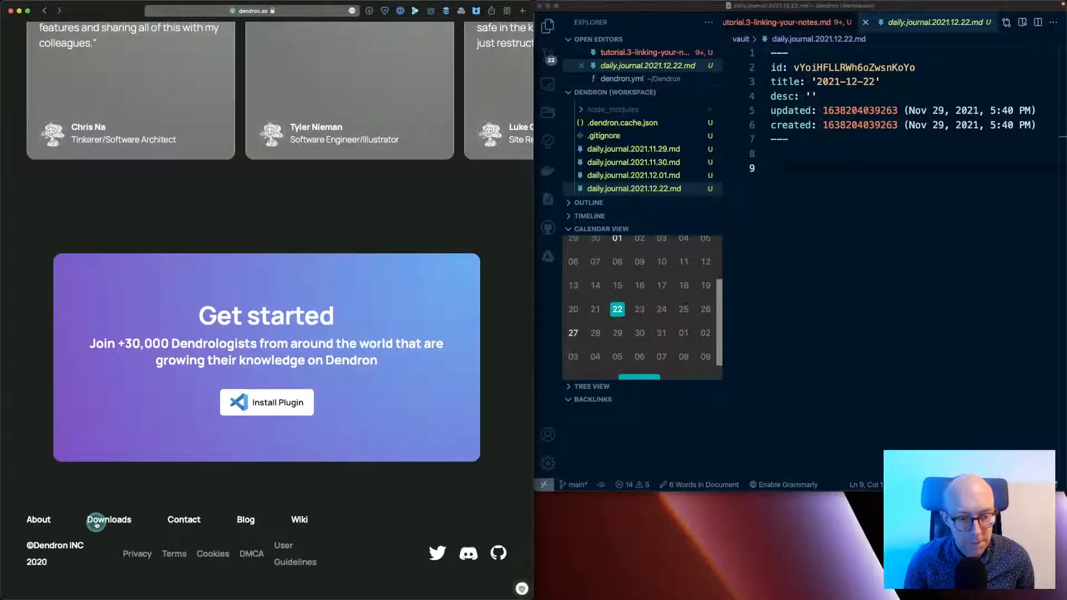
pyautogui.keyDown('super'); pyautogui.click(245, 522); pyautogui.keyUp('super')
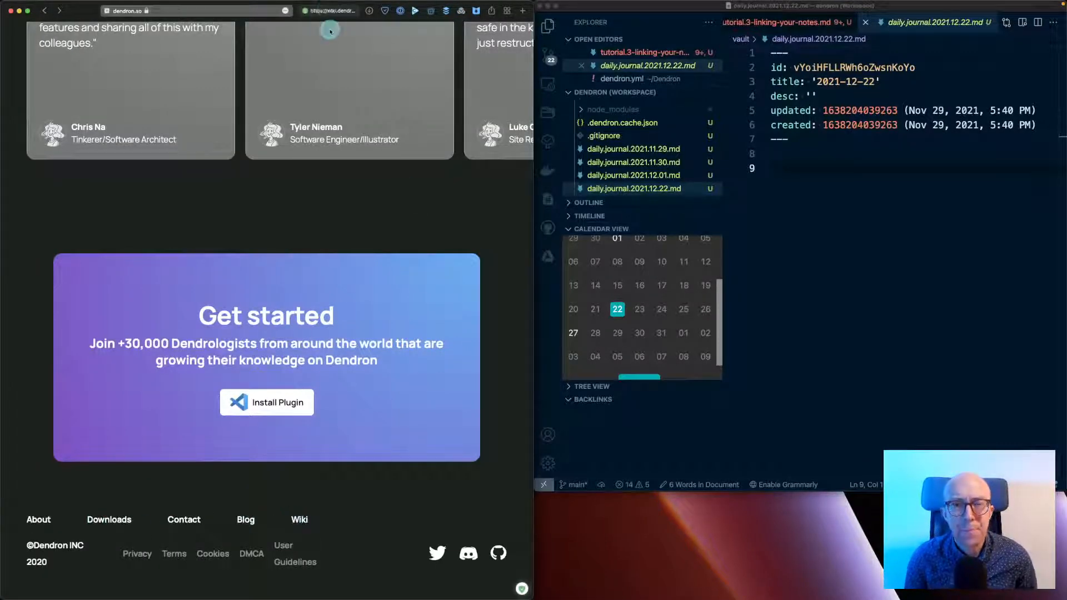
pyautogui.click(327, 11)
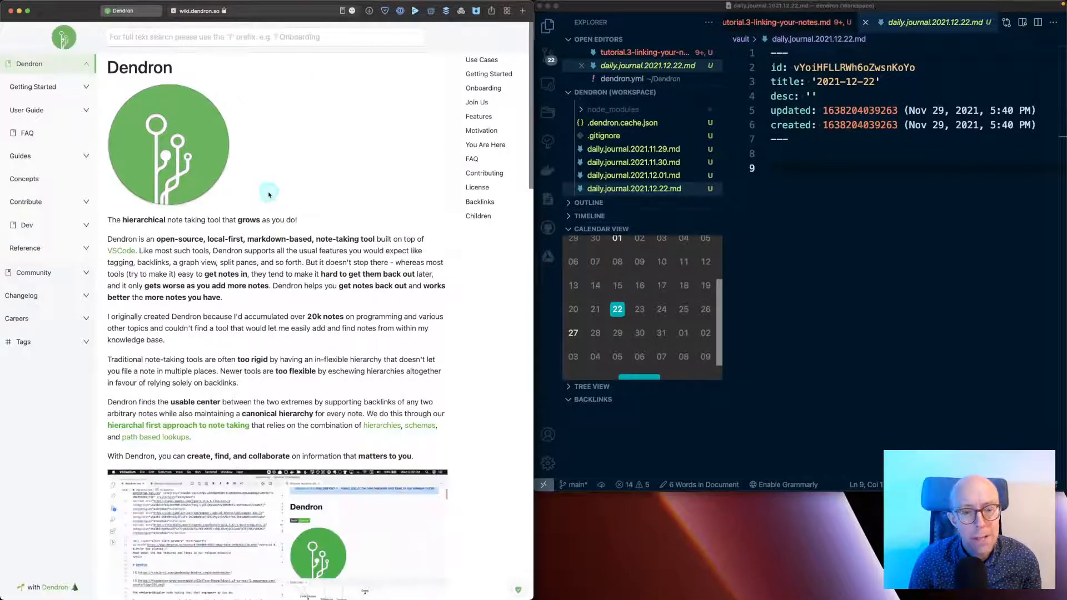
# - Read the wiki's Dendron overview, covering the introduction, use cases, getting started and onboarding sections
pyautogui.scroll(-5, 264, 201)
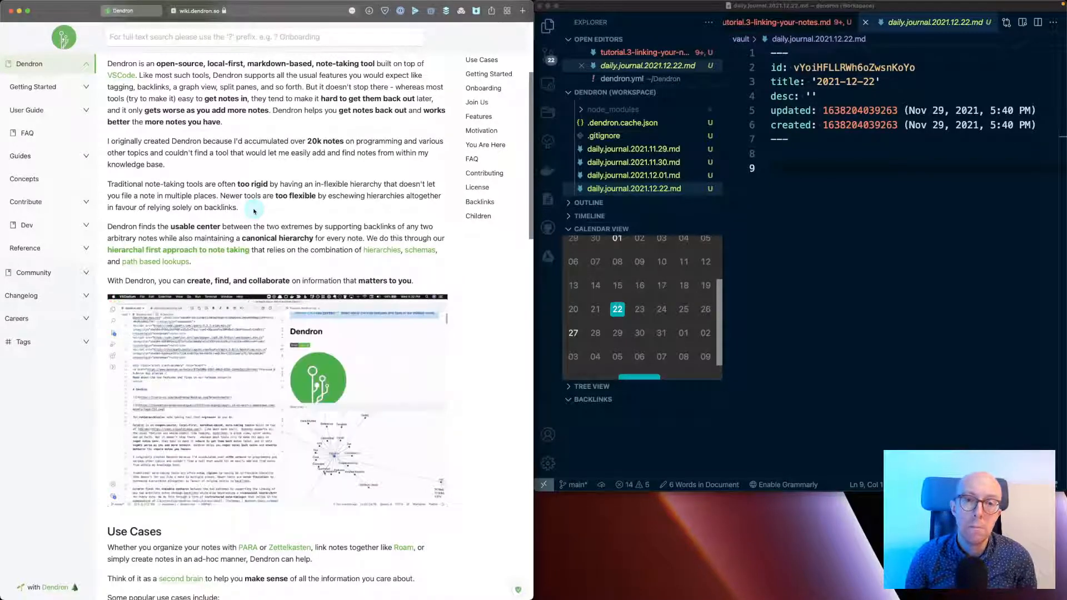
pyautogui.scroll(-5, 253, 211)
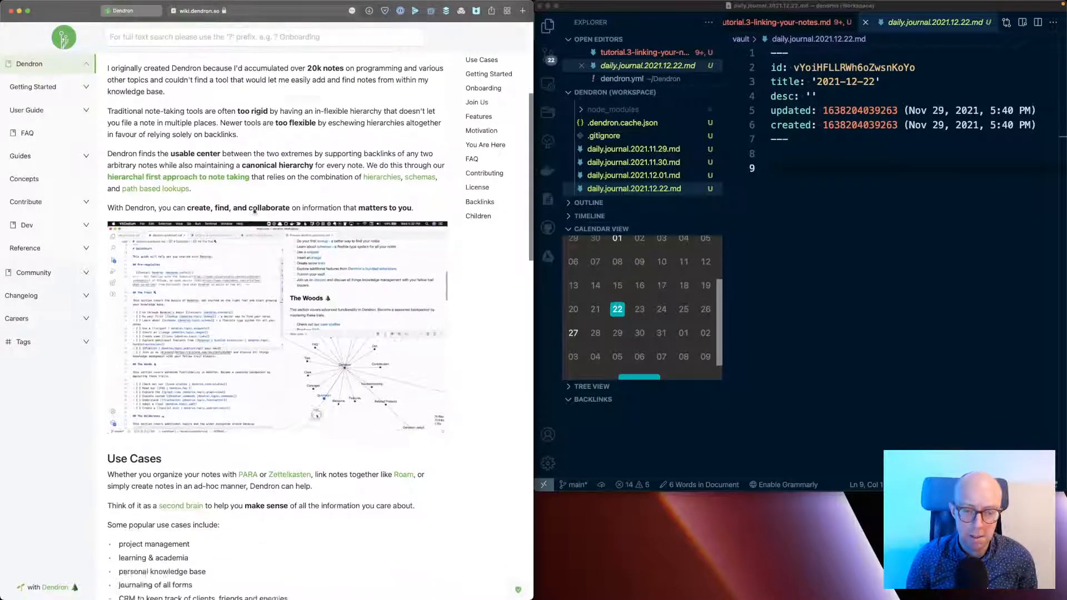
pyautogui.scroll(-3, 254, 211)
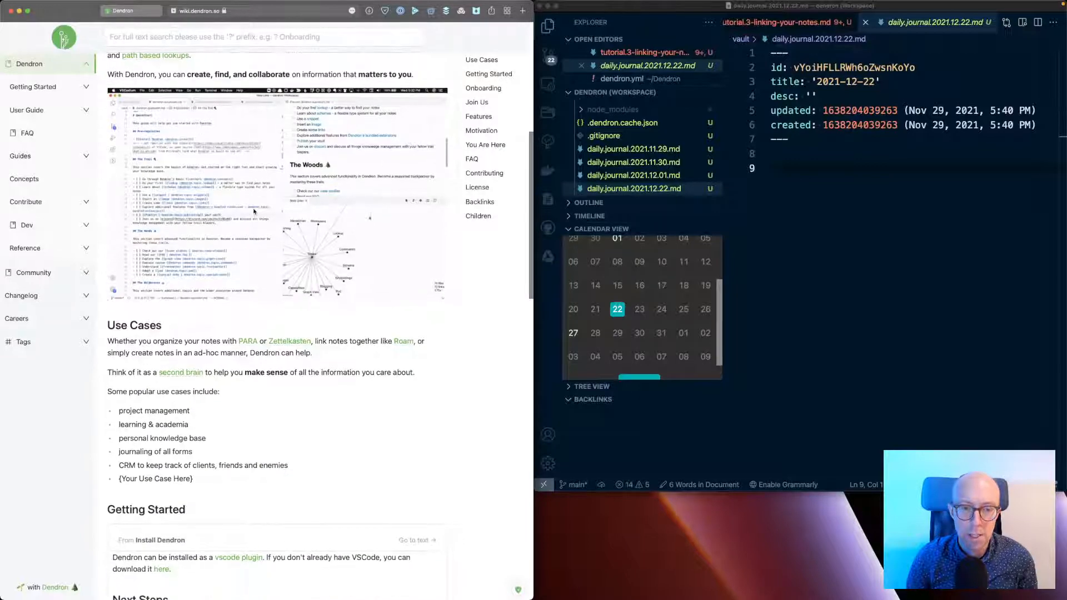
pyautogui.scroll(-4, 253, 211)
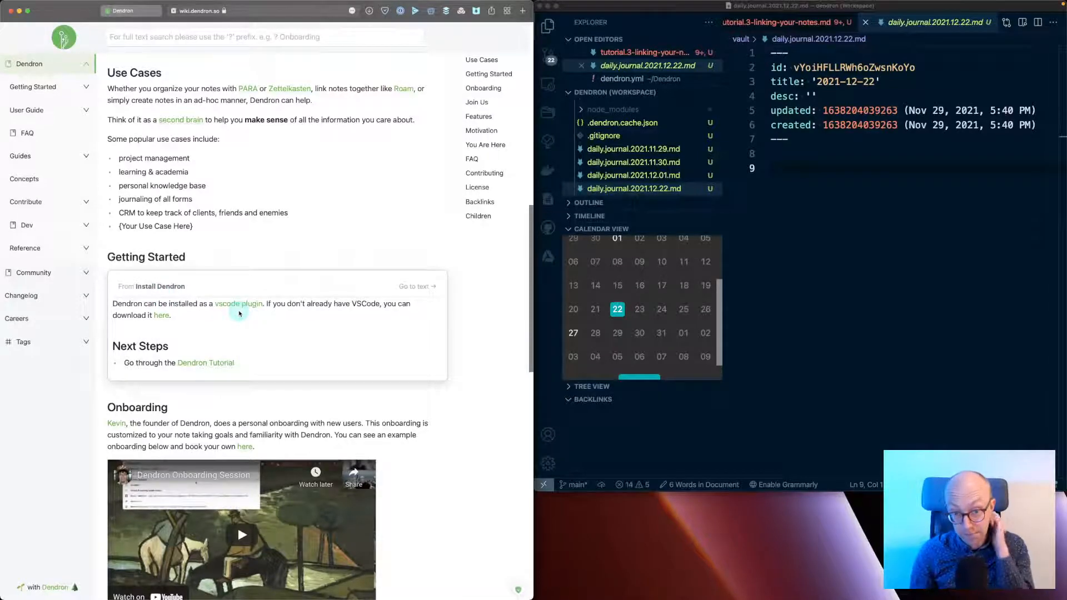
pyautogui.scroll(3, 253, 294)
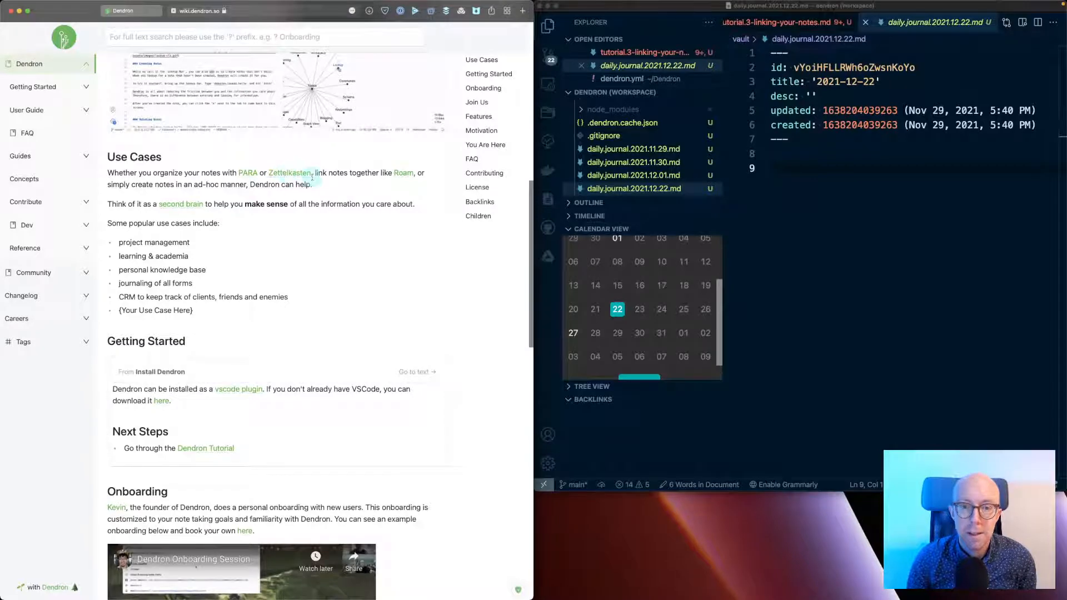
pyautogui.scroll(2, 389, 305)
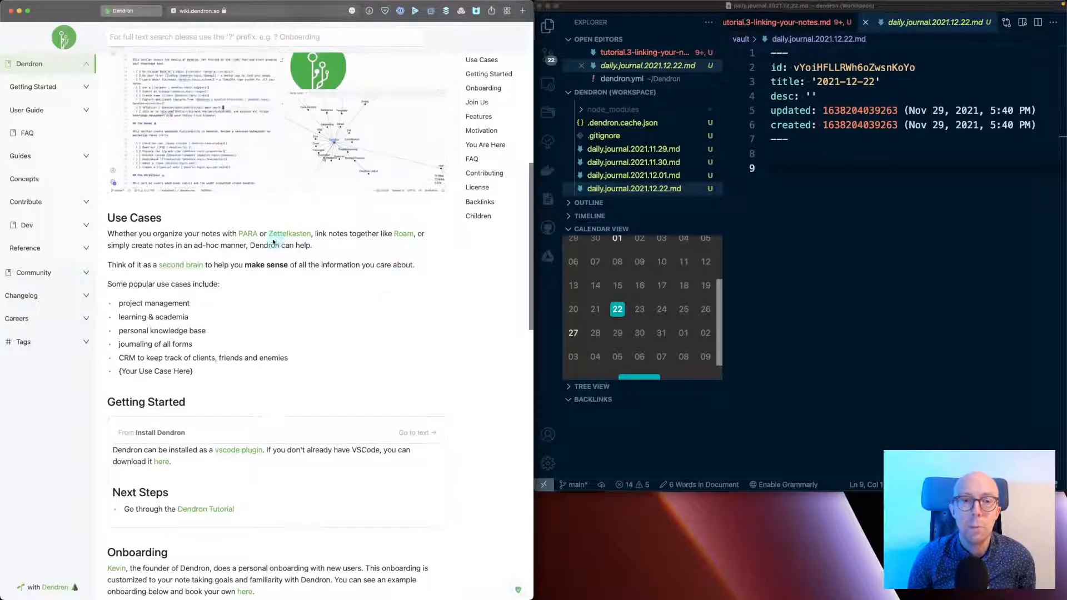
pyautogui.scroll(7, 272, 242)
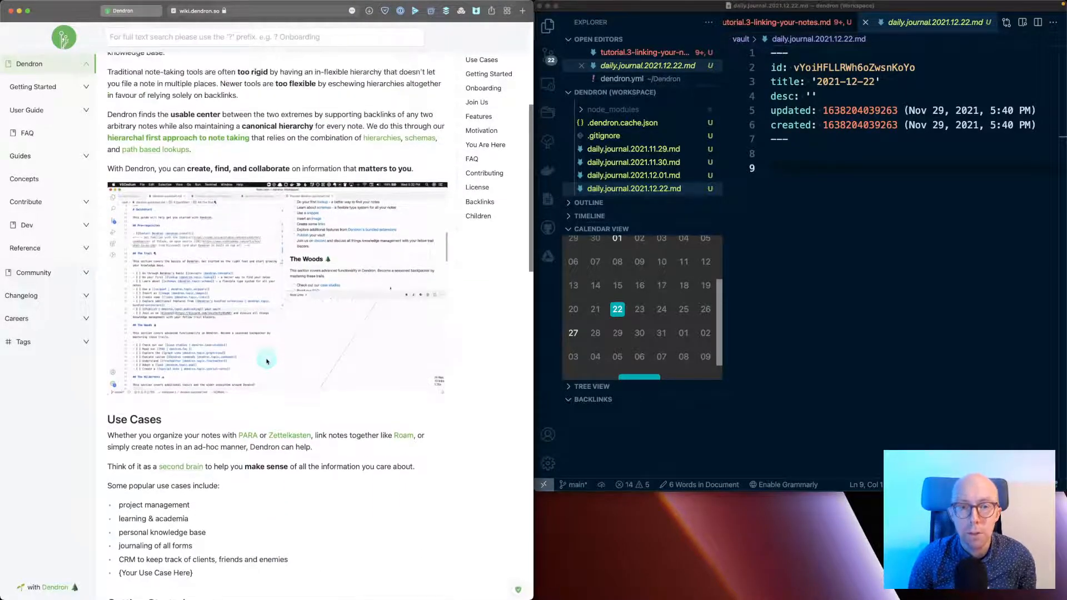
pyautogui.scroll(2, 267, 362)
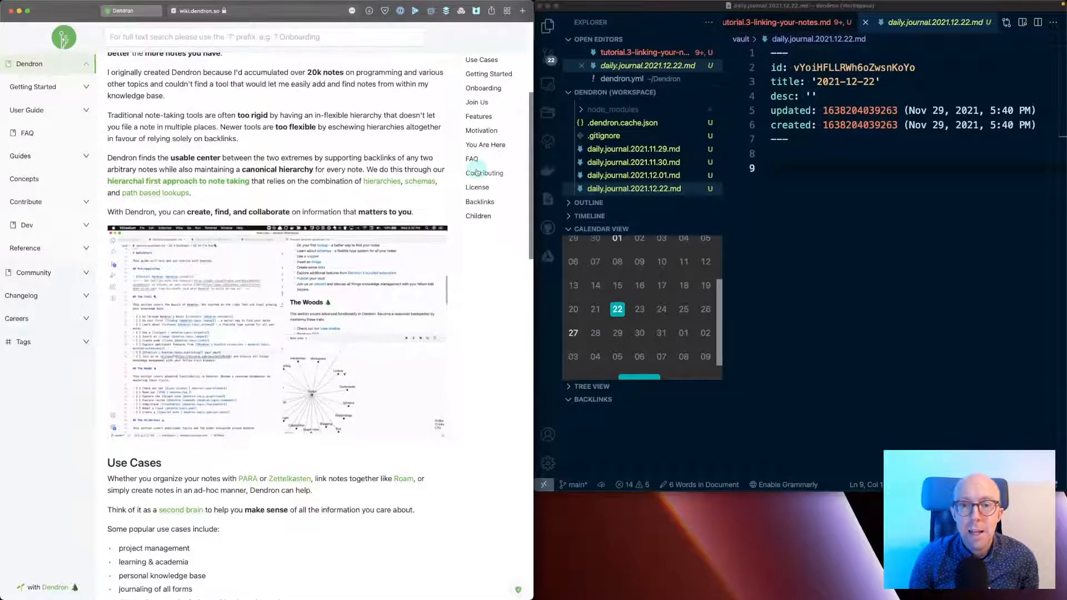
# - Open the Schemas topic linked in the wiki introduction and highlight its summary paragraph for reading
pyautogui.click(420, 182)
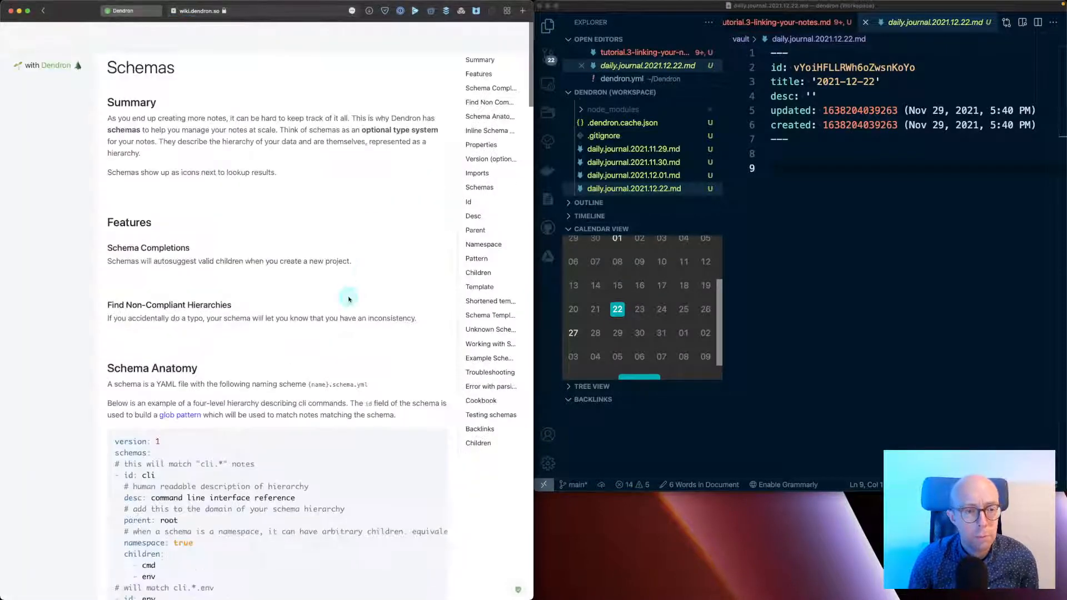
pyautogui.scroll(-3, 349, 300)
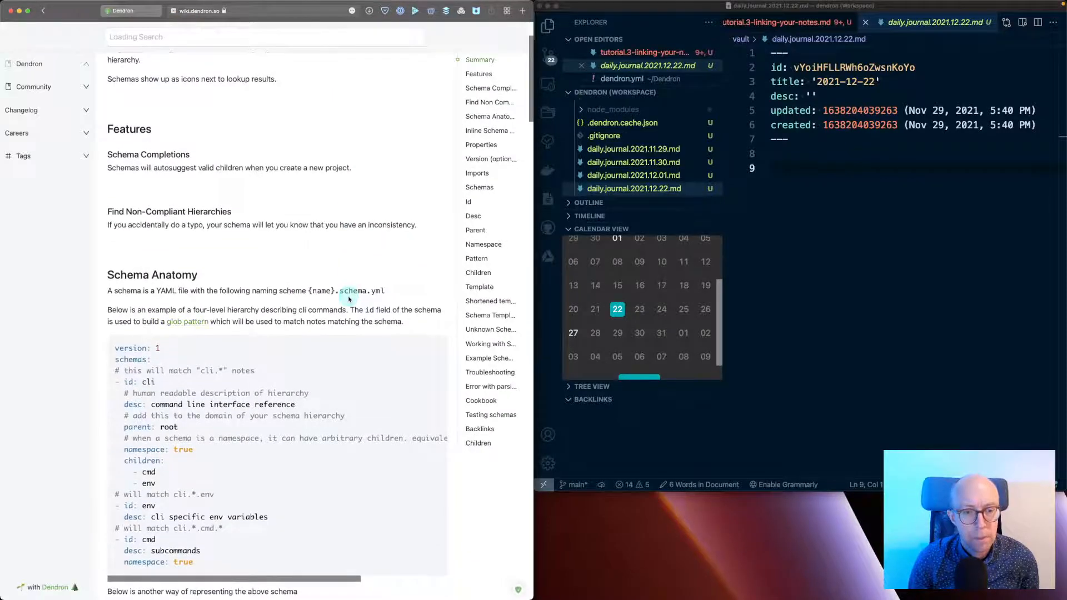
pyautogui.scroll(3, 349, 299)
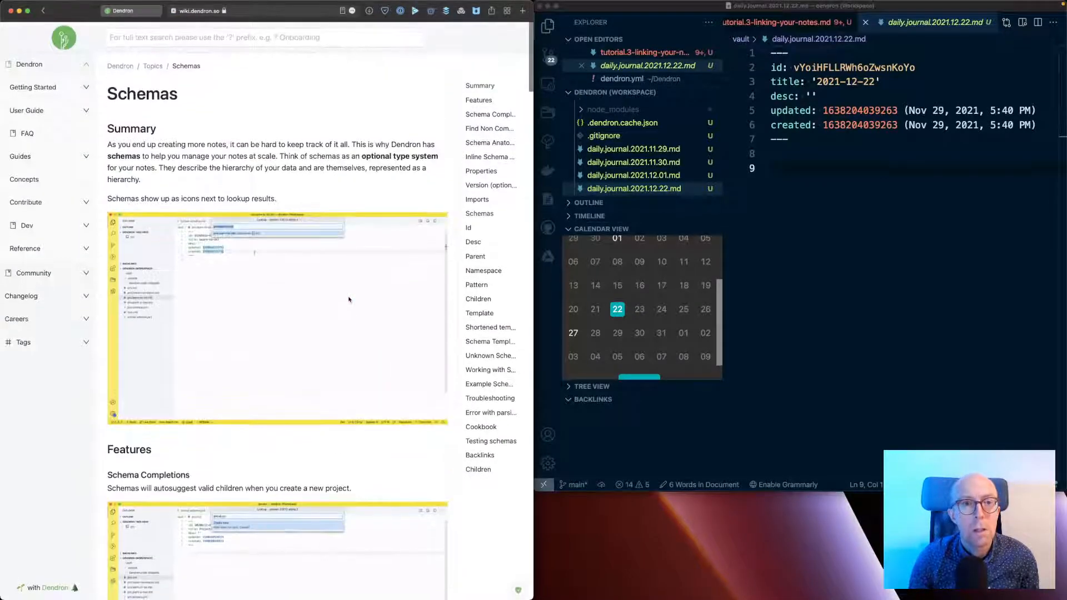
pyautogui.tripleClick(332, 151)
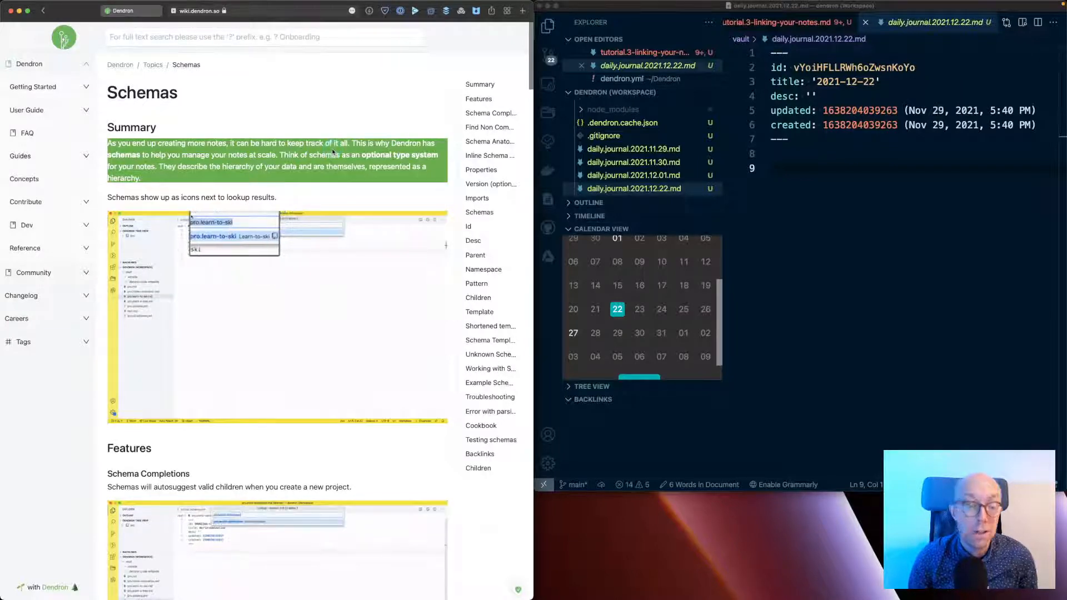
pyautogui.click(353, 264)
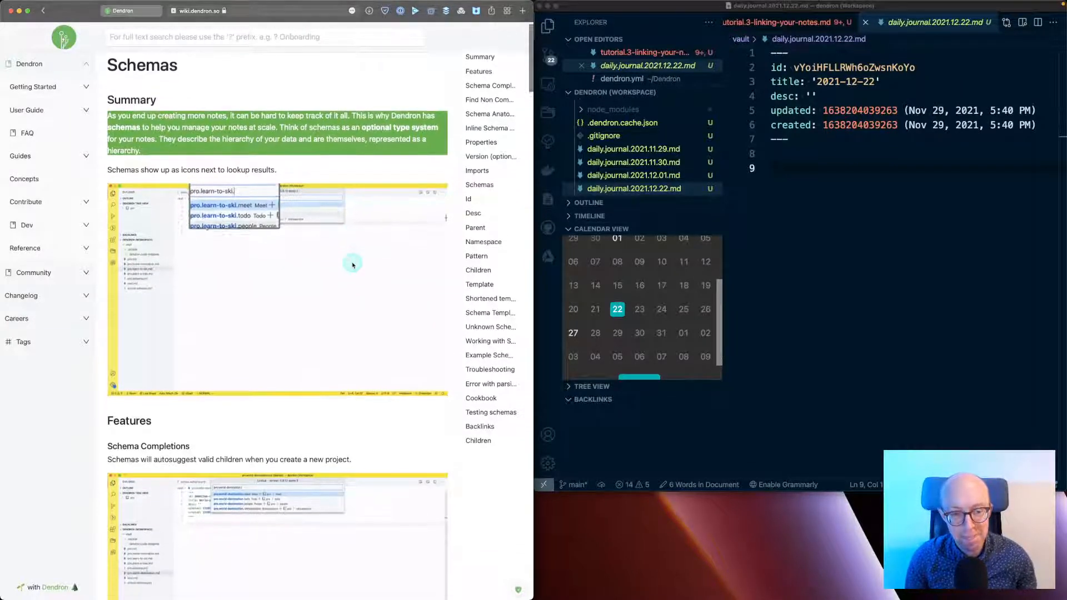
# - Examine the Schemas page from its features down to the Schema Anatomy YAML example and the inline schema section
pyautogui.scroll(-5, 352, 265)
pyautogui.scroll(-8, 352, 265)
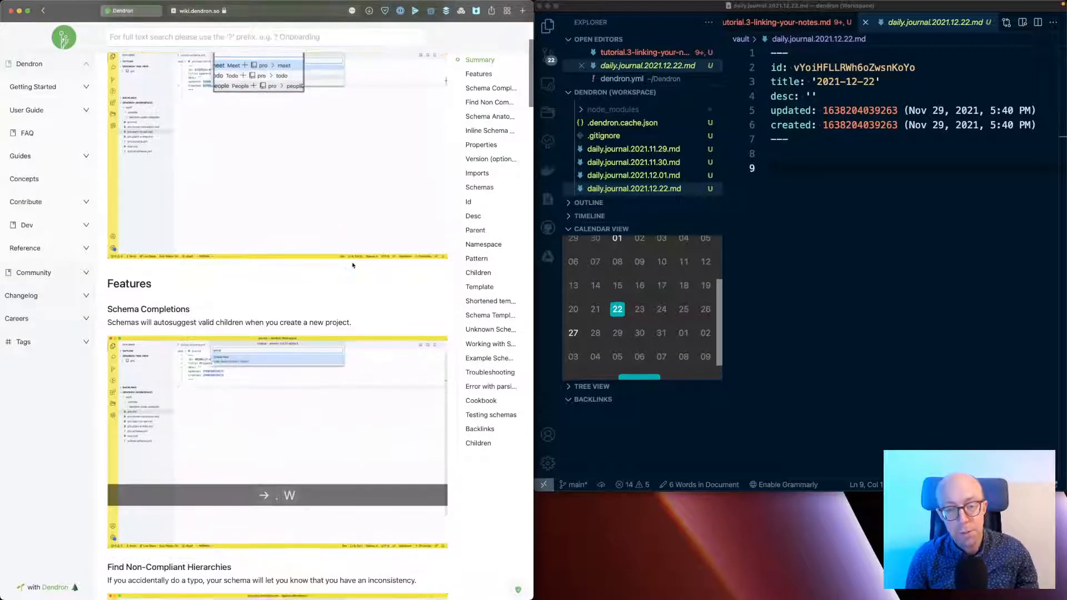
pyautogui.scroll(-10, 352, 265)
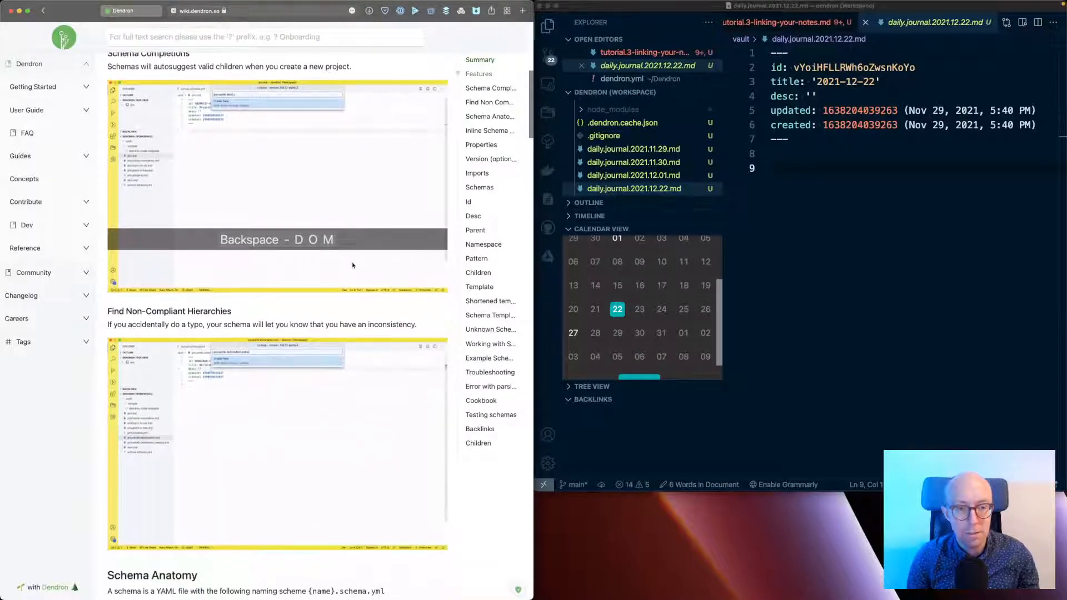
pyautogui.scroll(-4, 352, 265)
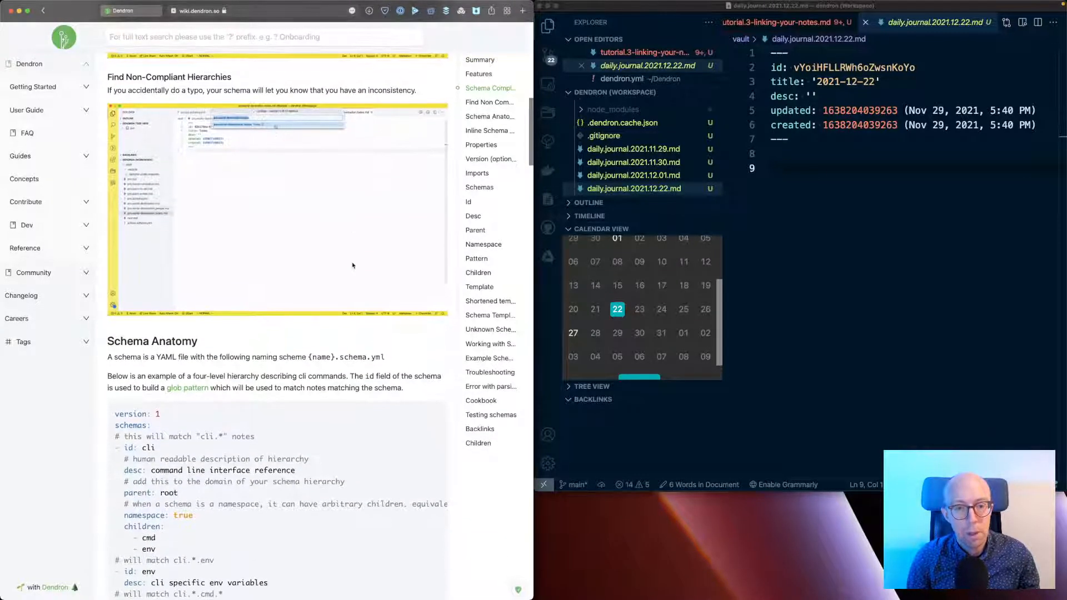
pyautogui.scroll(-3, 352, 265)
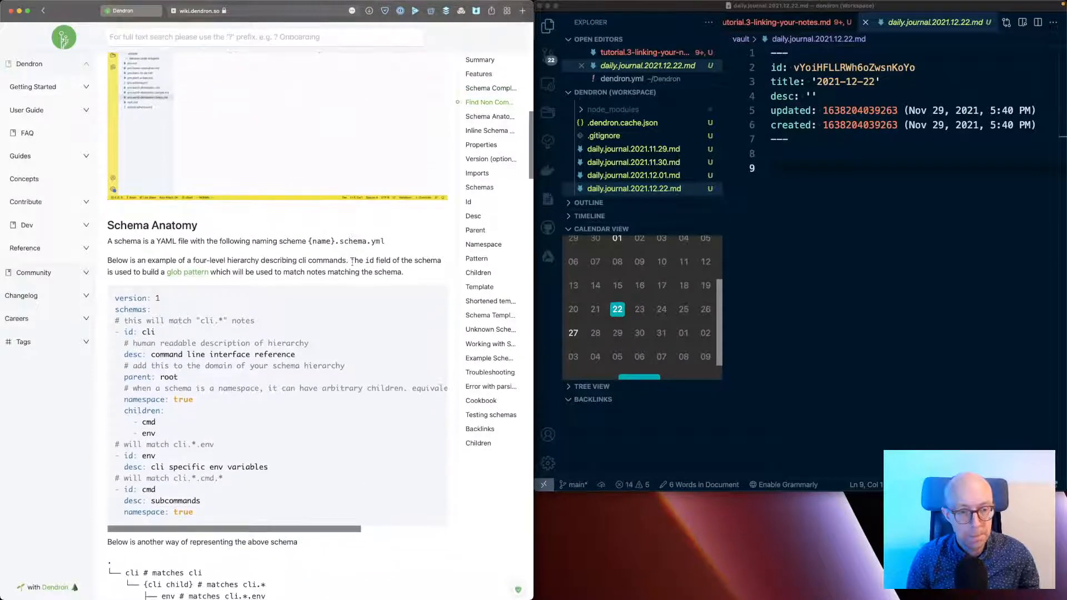
pyautogui.scroll(-1, 352, 263)
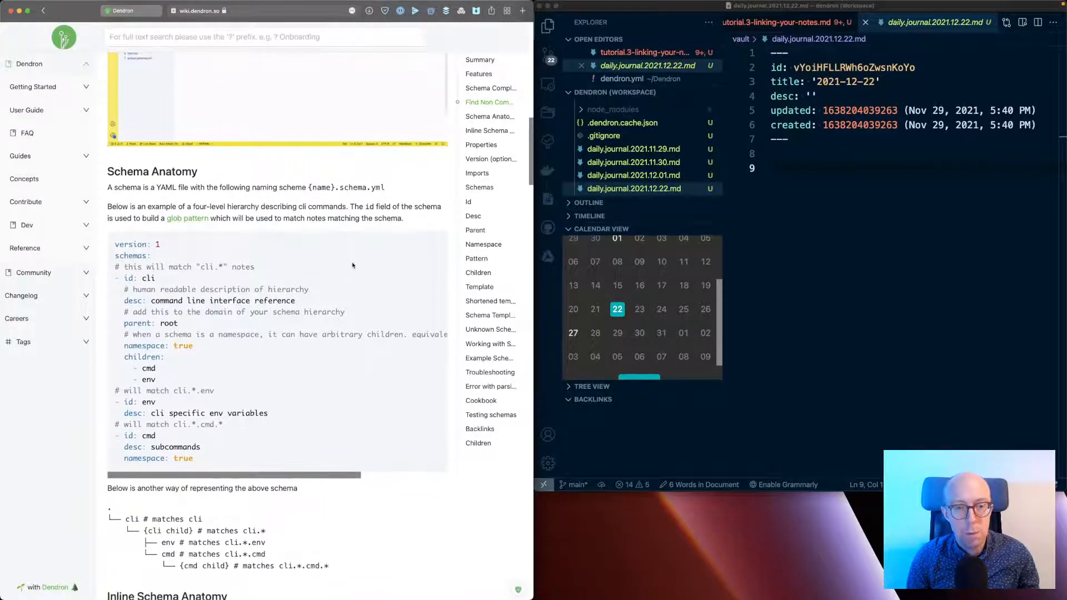
pyautogui.scroll(-4, 352, 265)
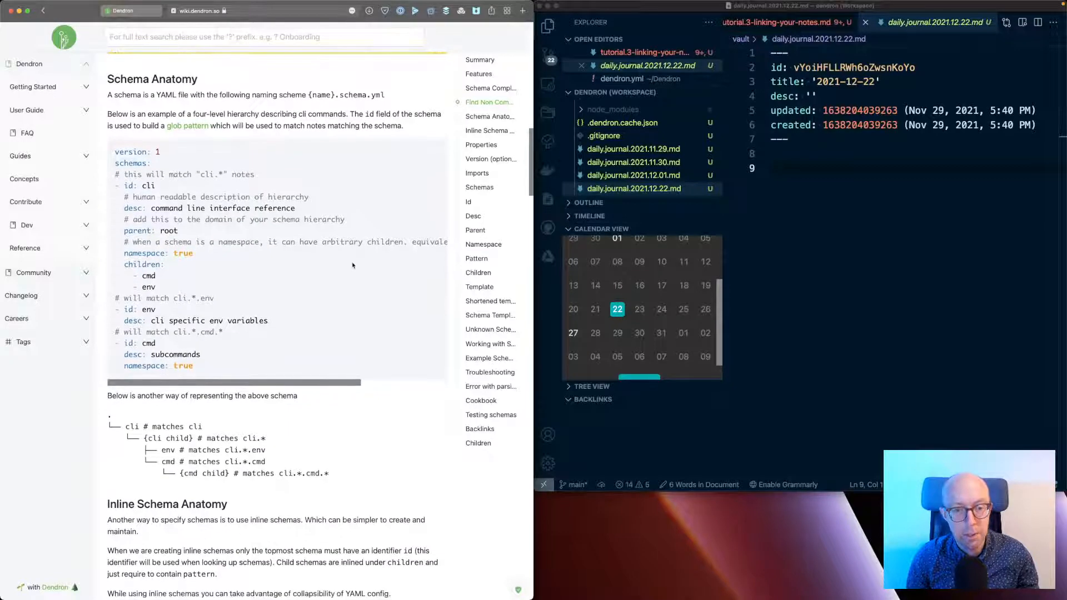
# - Read the Schemas page's inline schema and Properties sections, and review the Head of Content posting under Careers
pyautogui.scroll(-18, 352, 265)
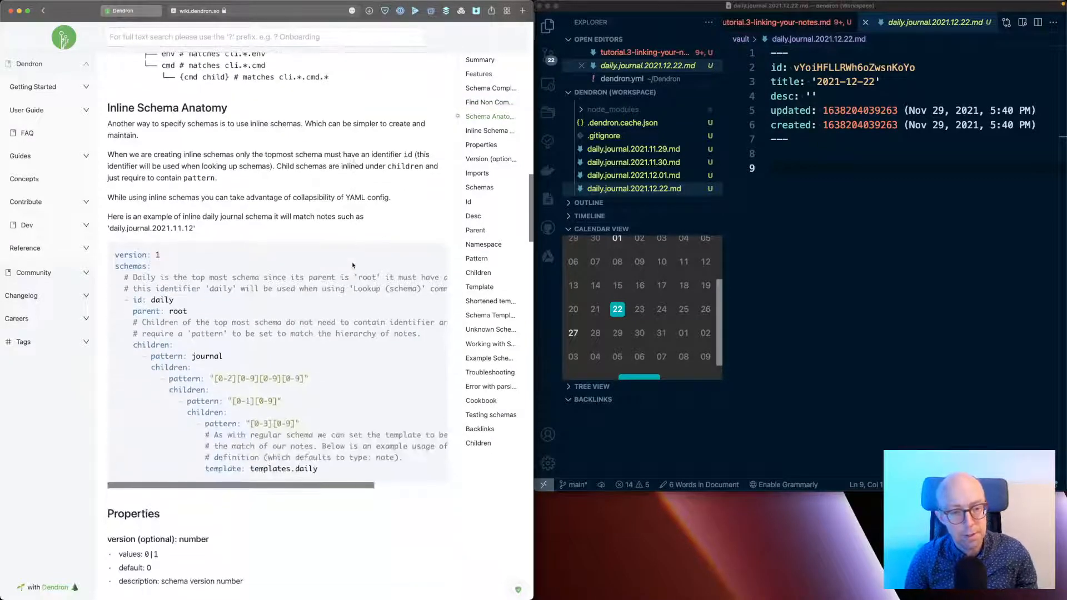
pyautogui.scroll(-8, 333, 265)
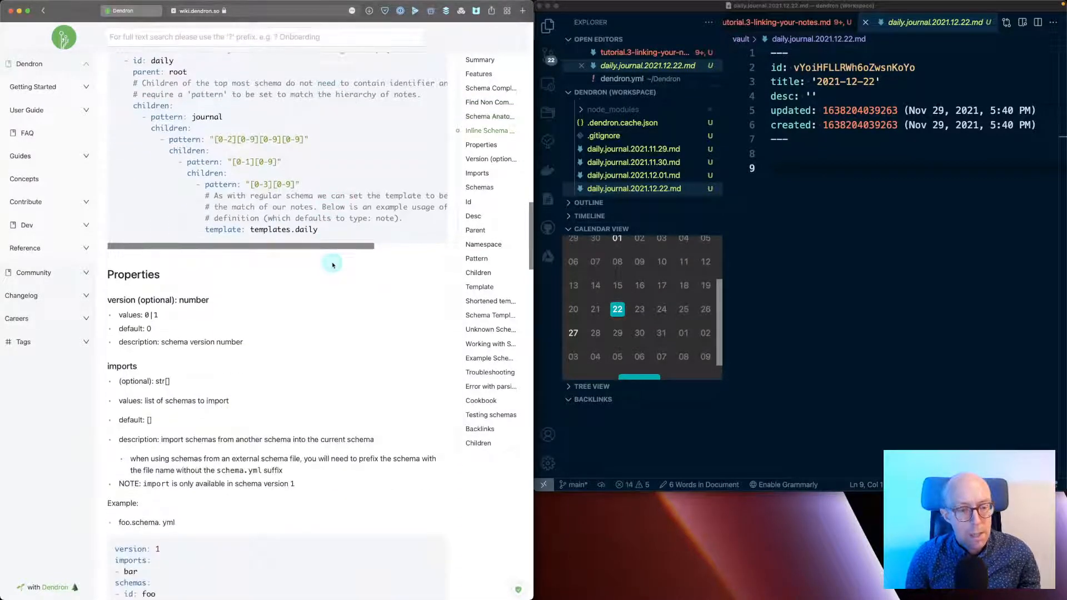
pyautogui.click(87, 318)
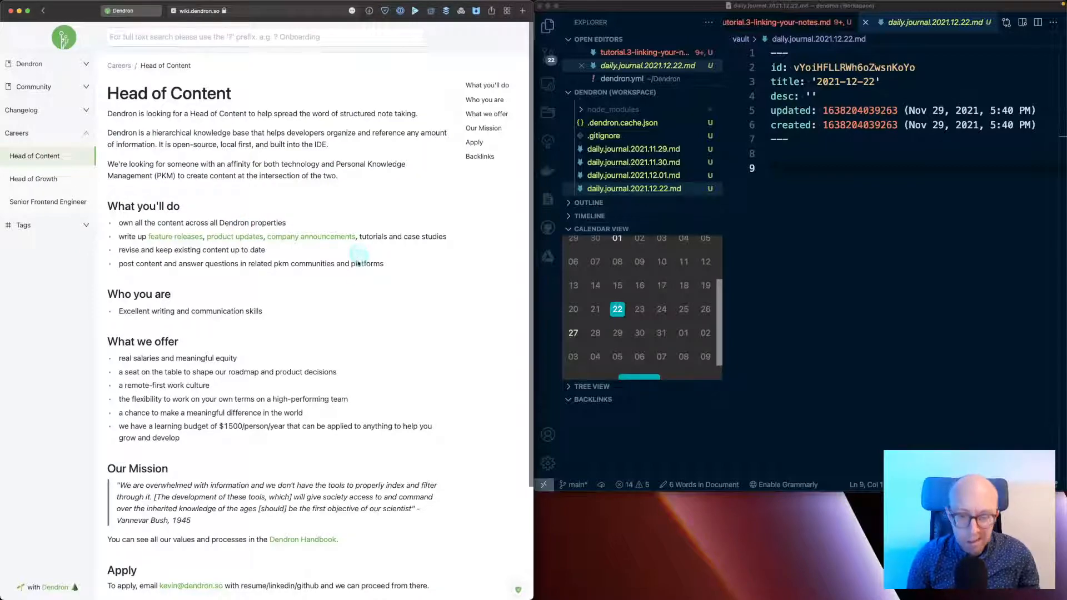
pyautogui.scroll(-5, 358, 263)
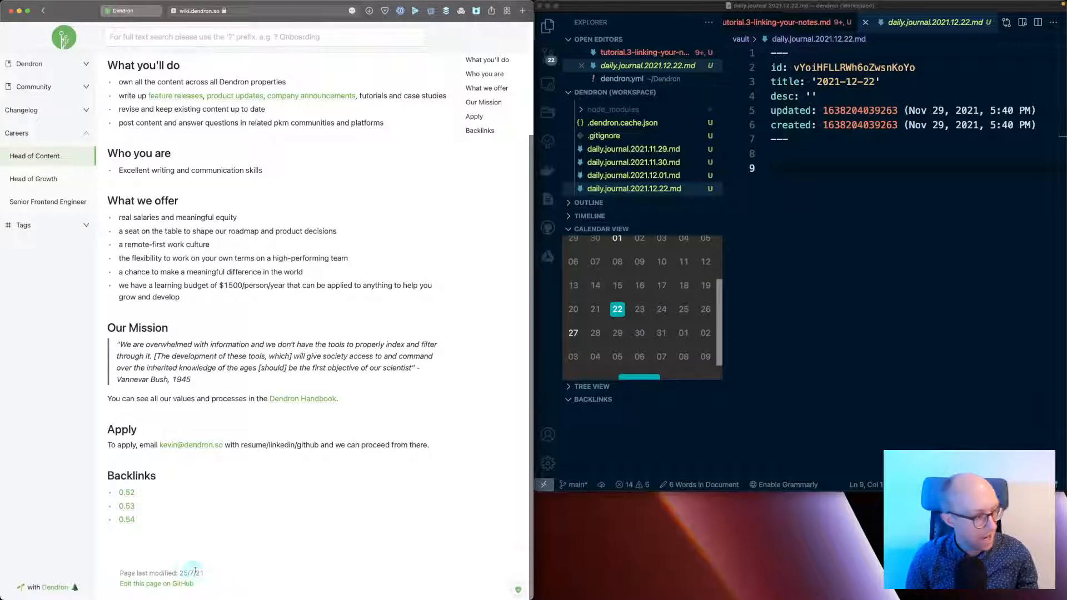
pyautogui.scroll(5, 344, 564)
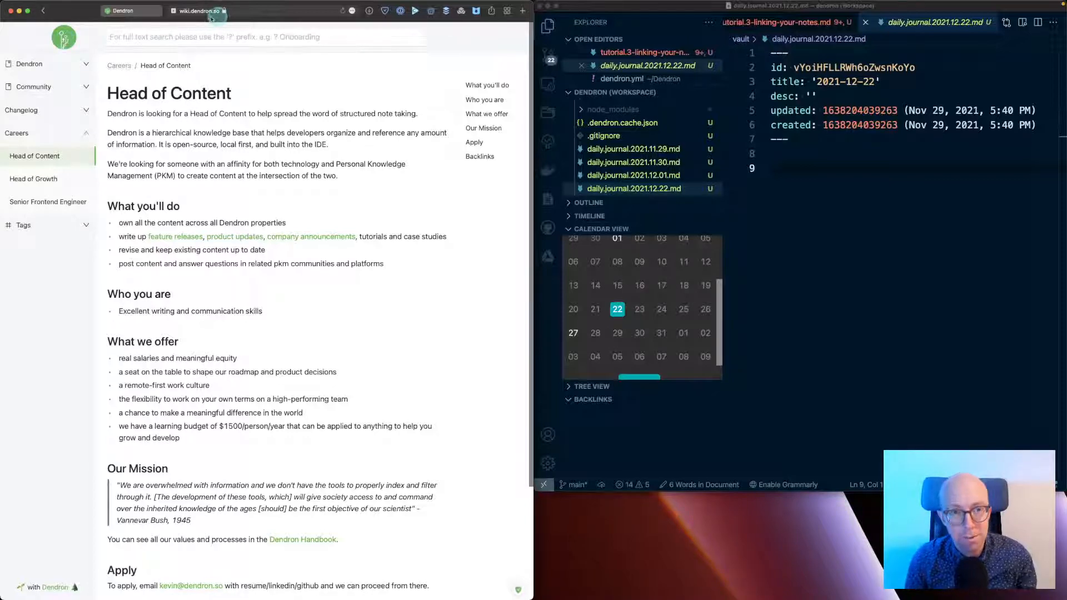
# - Return to the Dendron homepage and look over its scratch notes, knowledge base and Dendron Publishing sections
pyautogui.click(126, 11)
pyautogui.scroll(10, 186, 116)
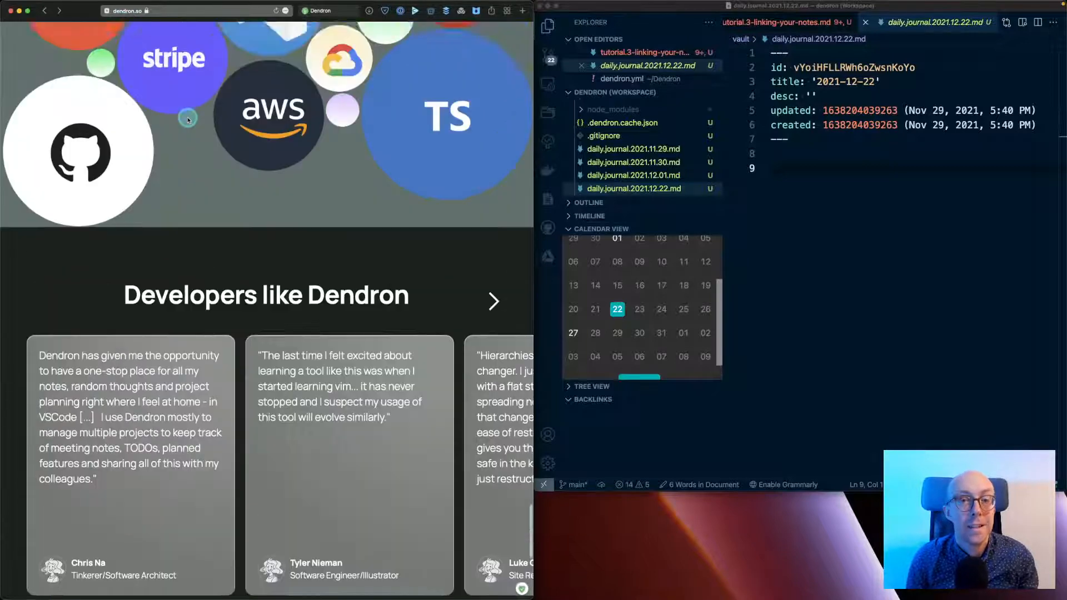
pyautogui.scroll(5, 188, 119)
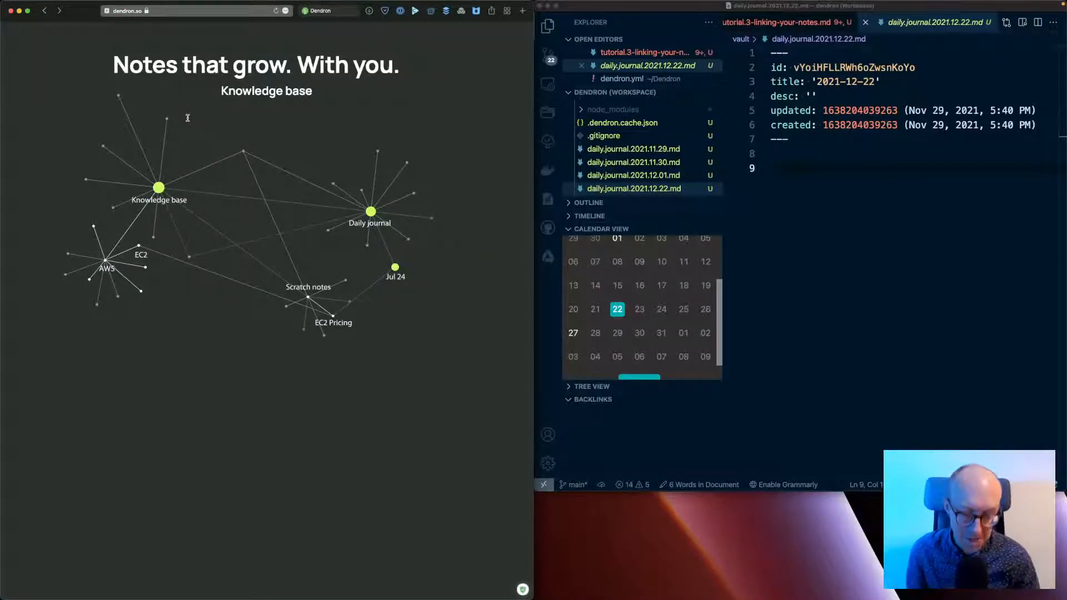
pyautogui.scroll(3, 219, 189)
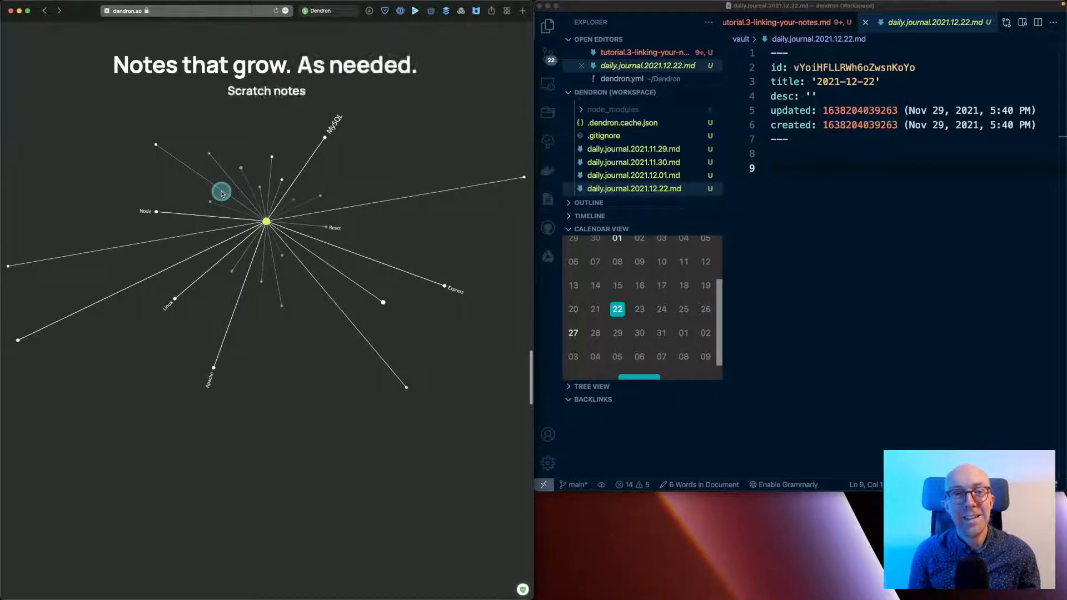
pyautogui.scroll(-5, 221, 193)
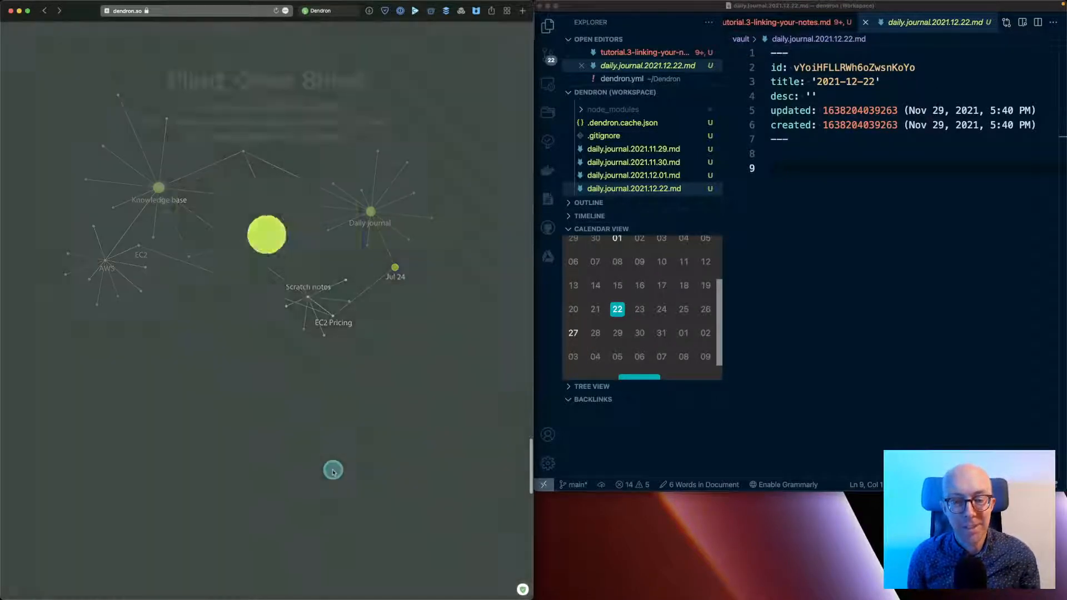
pyautogui.scroll(-2, 333, 471)
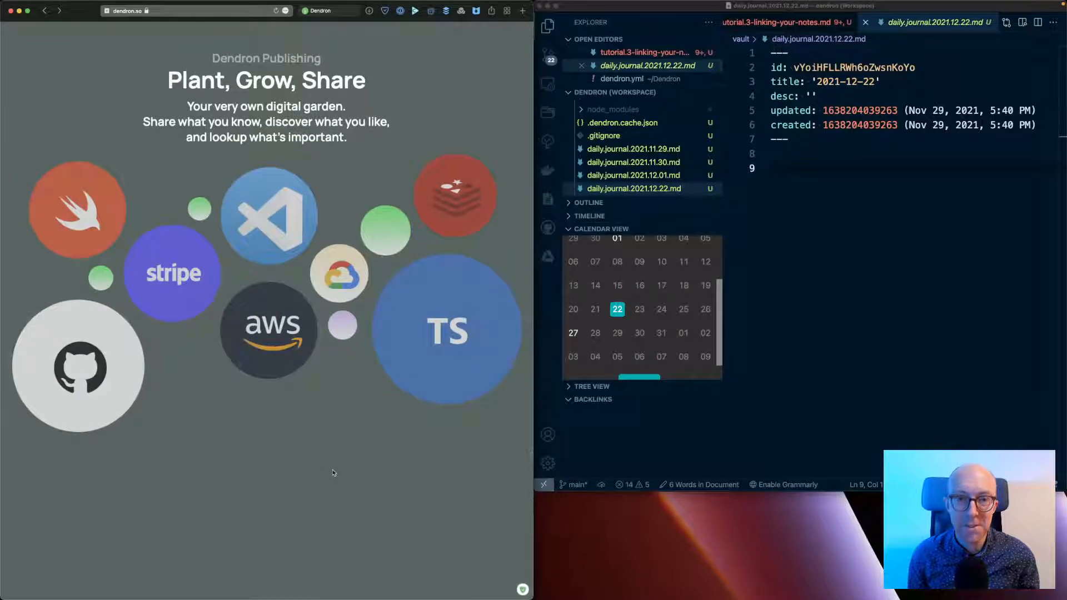
pyautogui.scroll(-2, 333, 472)
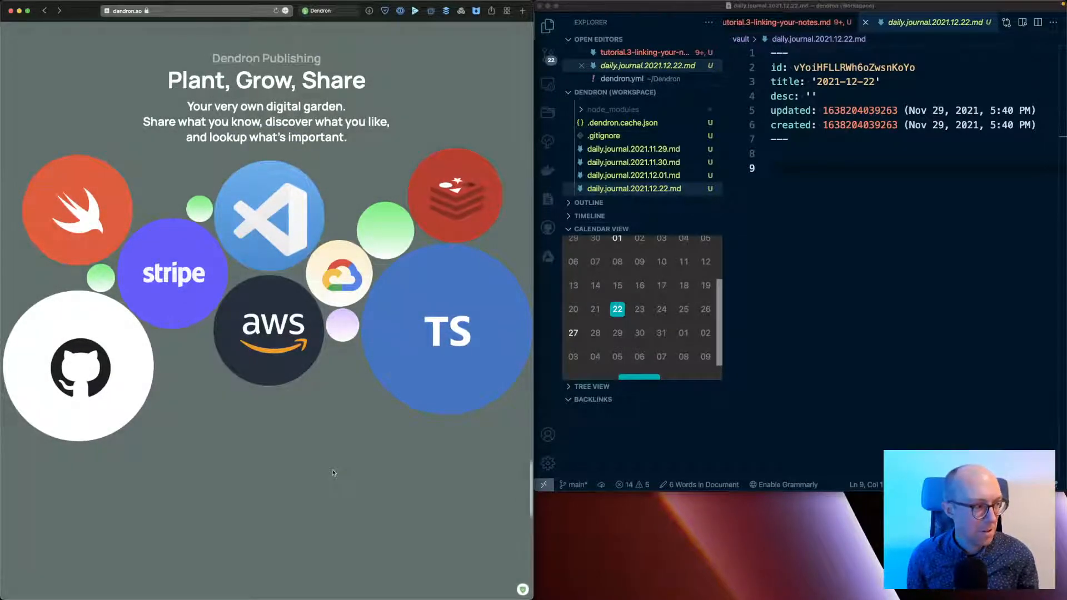
pyautogui.scroll(3, 334, 473)
pyautogui.scroll(-1, 333, 473)
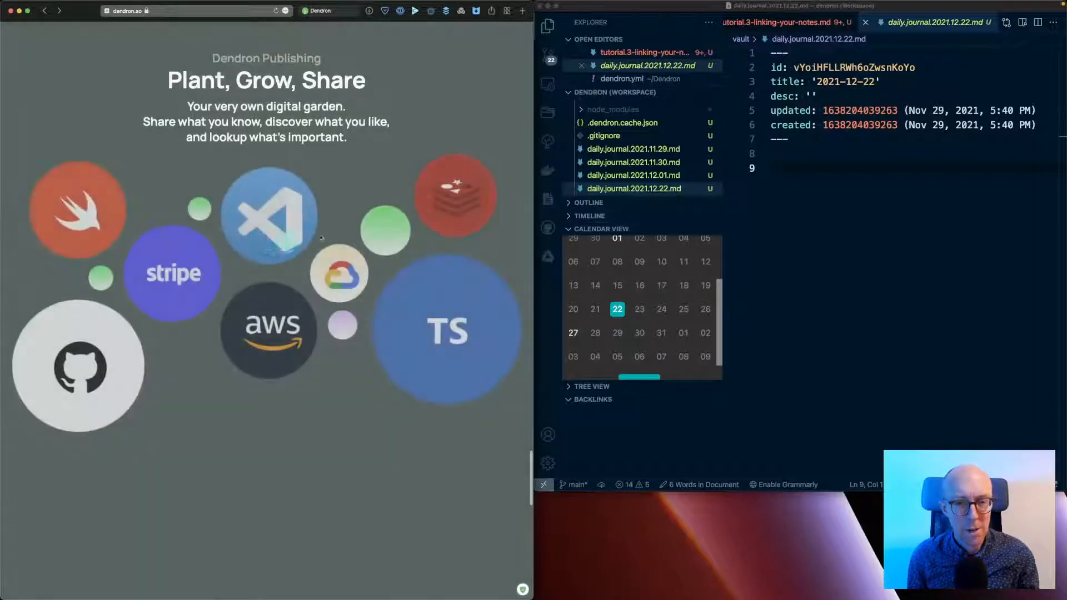
pyautogui.scroll(-2, 395, 399)
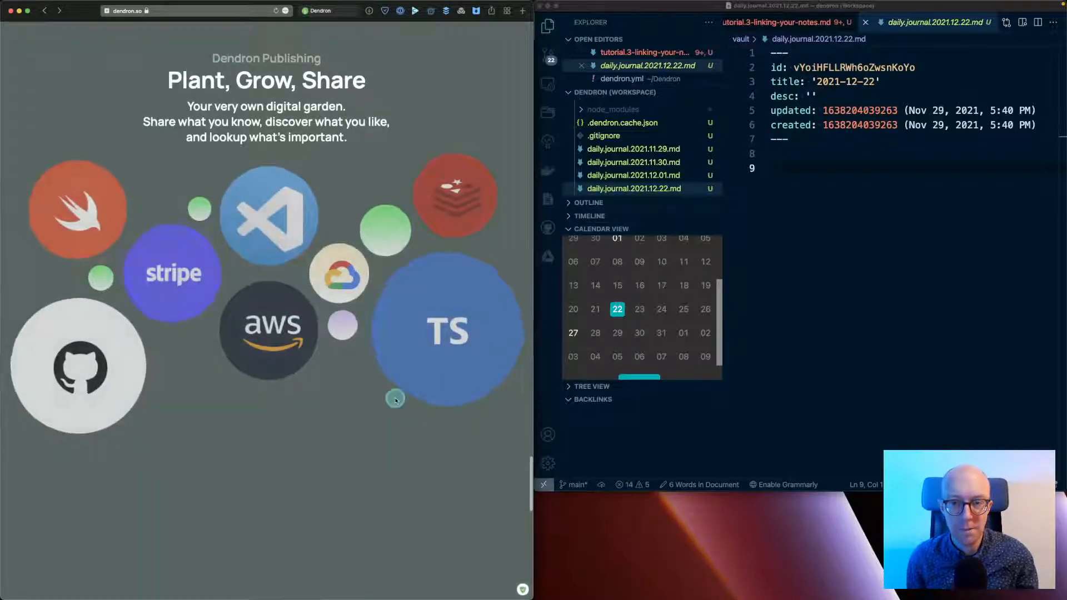
# - Open the Dendron Blog from the homepage header and list its posts from 2021
pyautogui.scroll(-15, 395, 399)
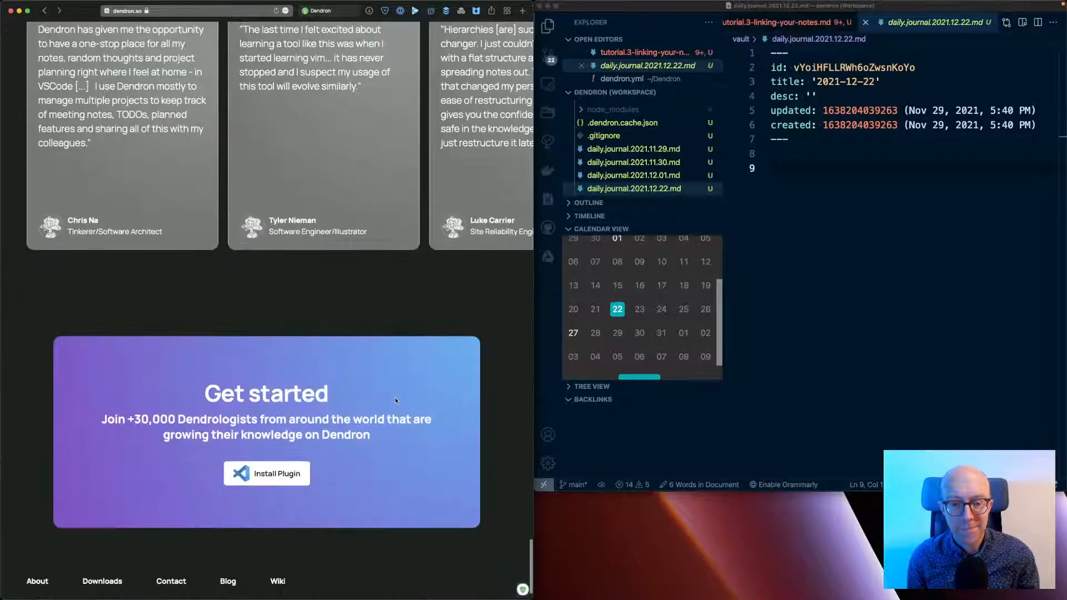
pyautogui.scroll(-2, 395, 400)
pyautogui.scroll(20, 395, 401)
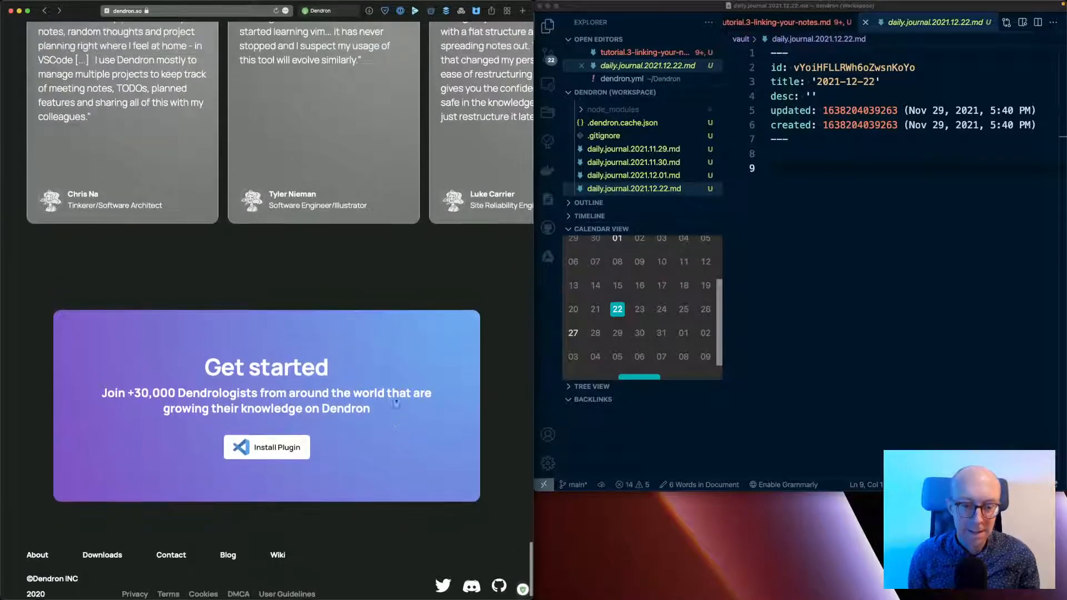
pyautogui.scroll(20, 395, 398)
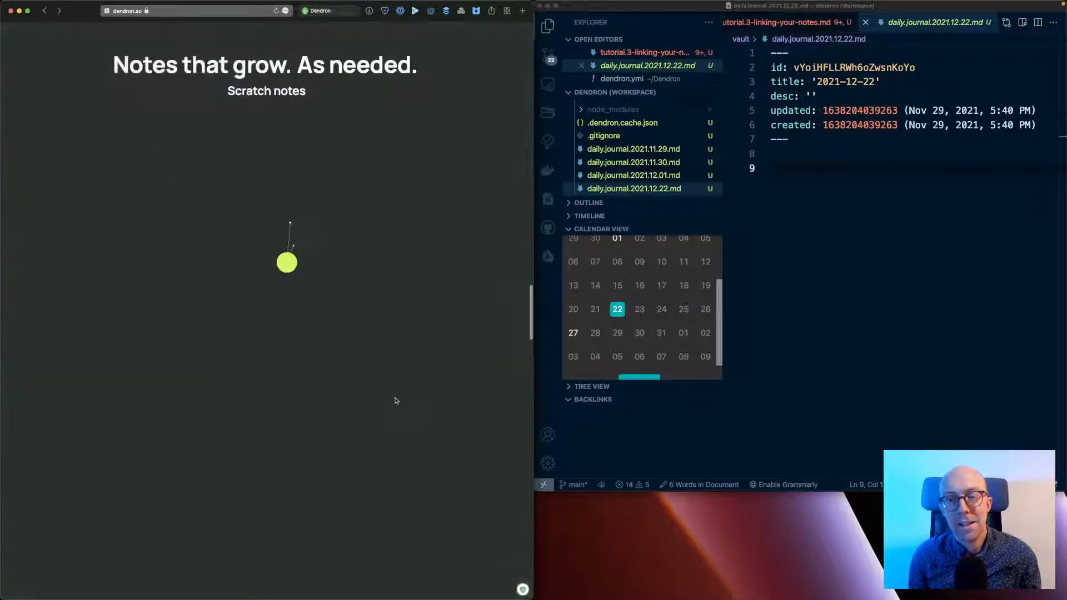
pyautogui.scroll(10, 395, 400)
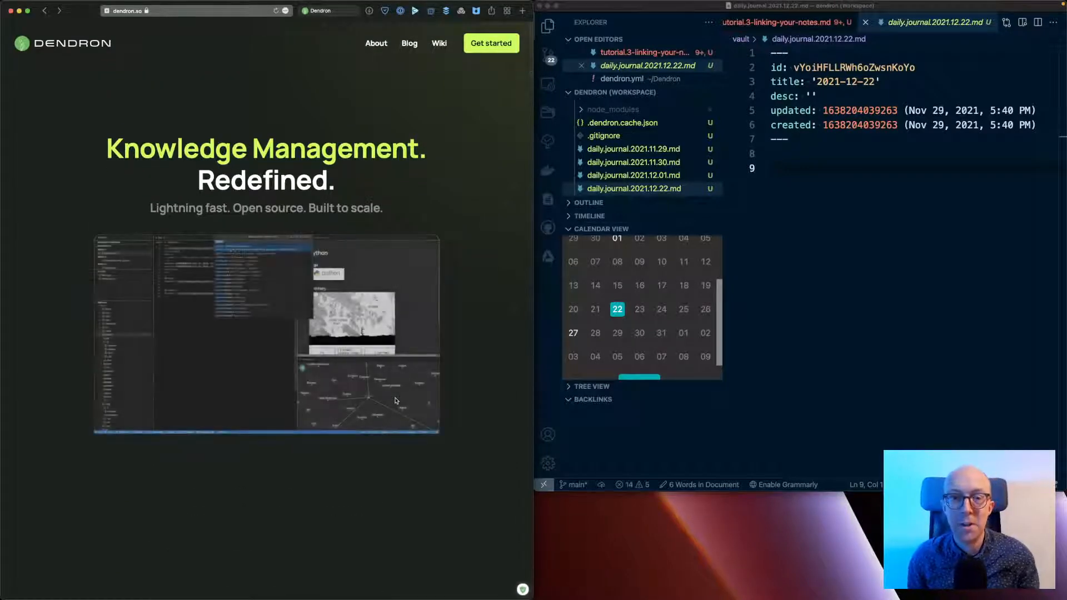
pyautogui.click(407, 45)
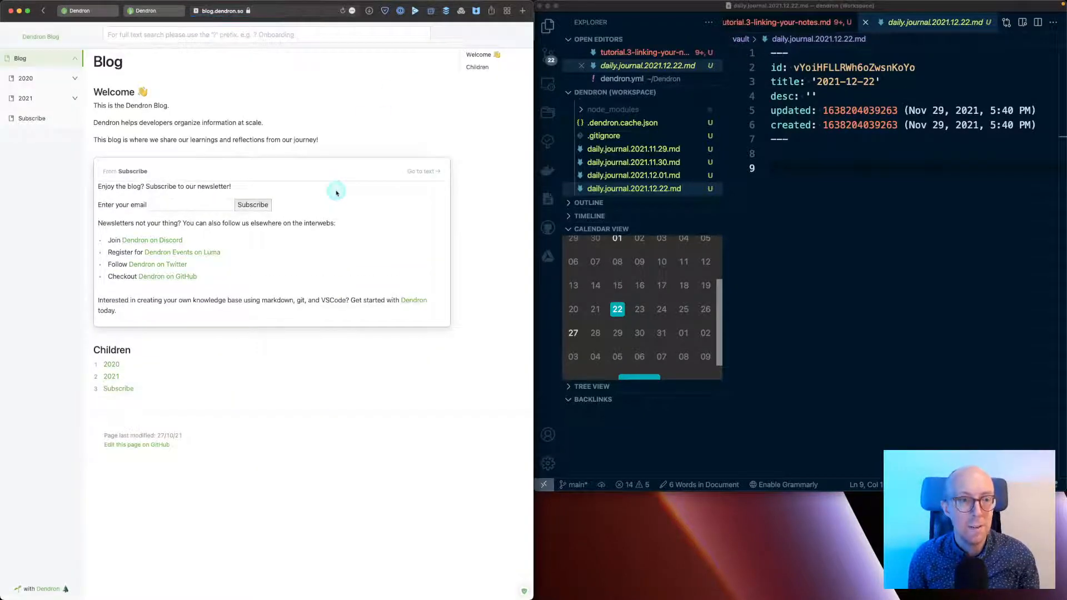
pyautogui.click(113, 377)
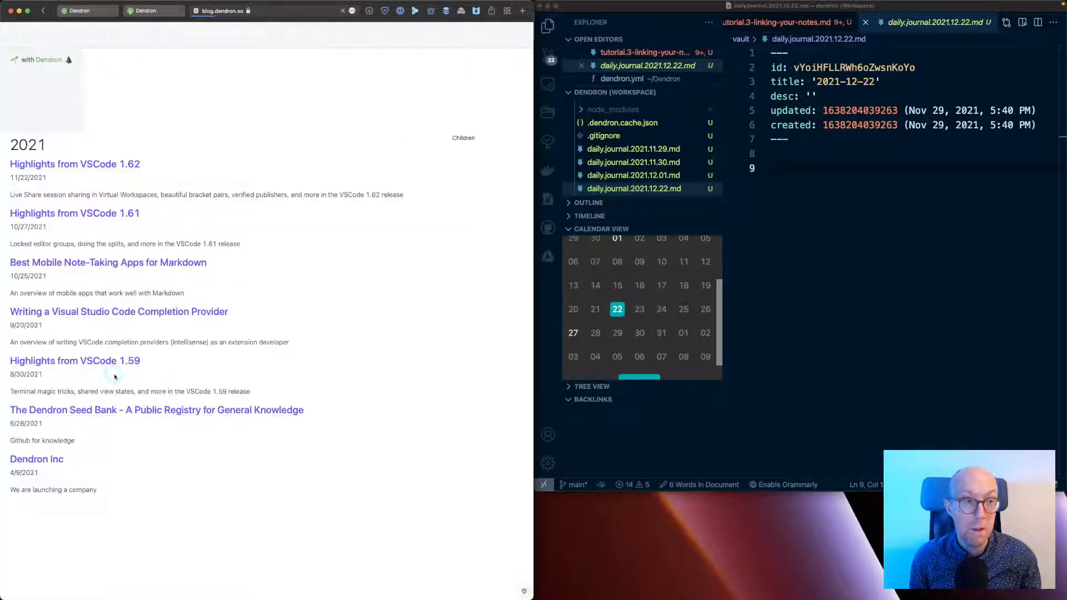